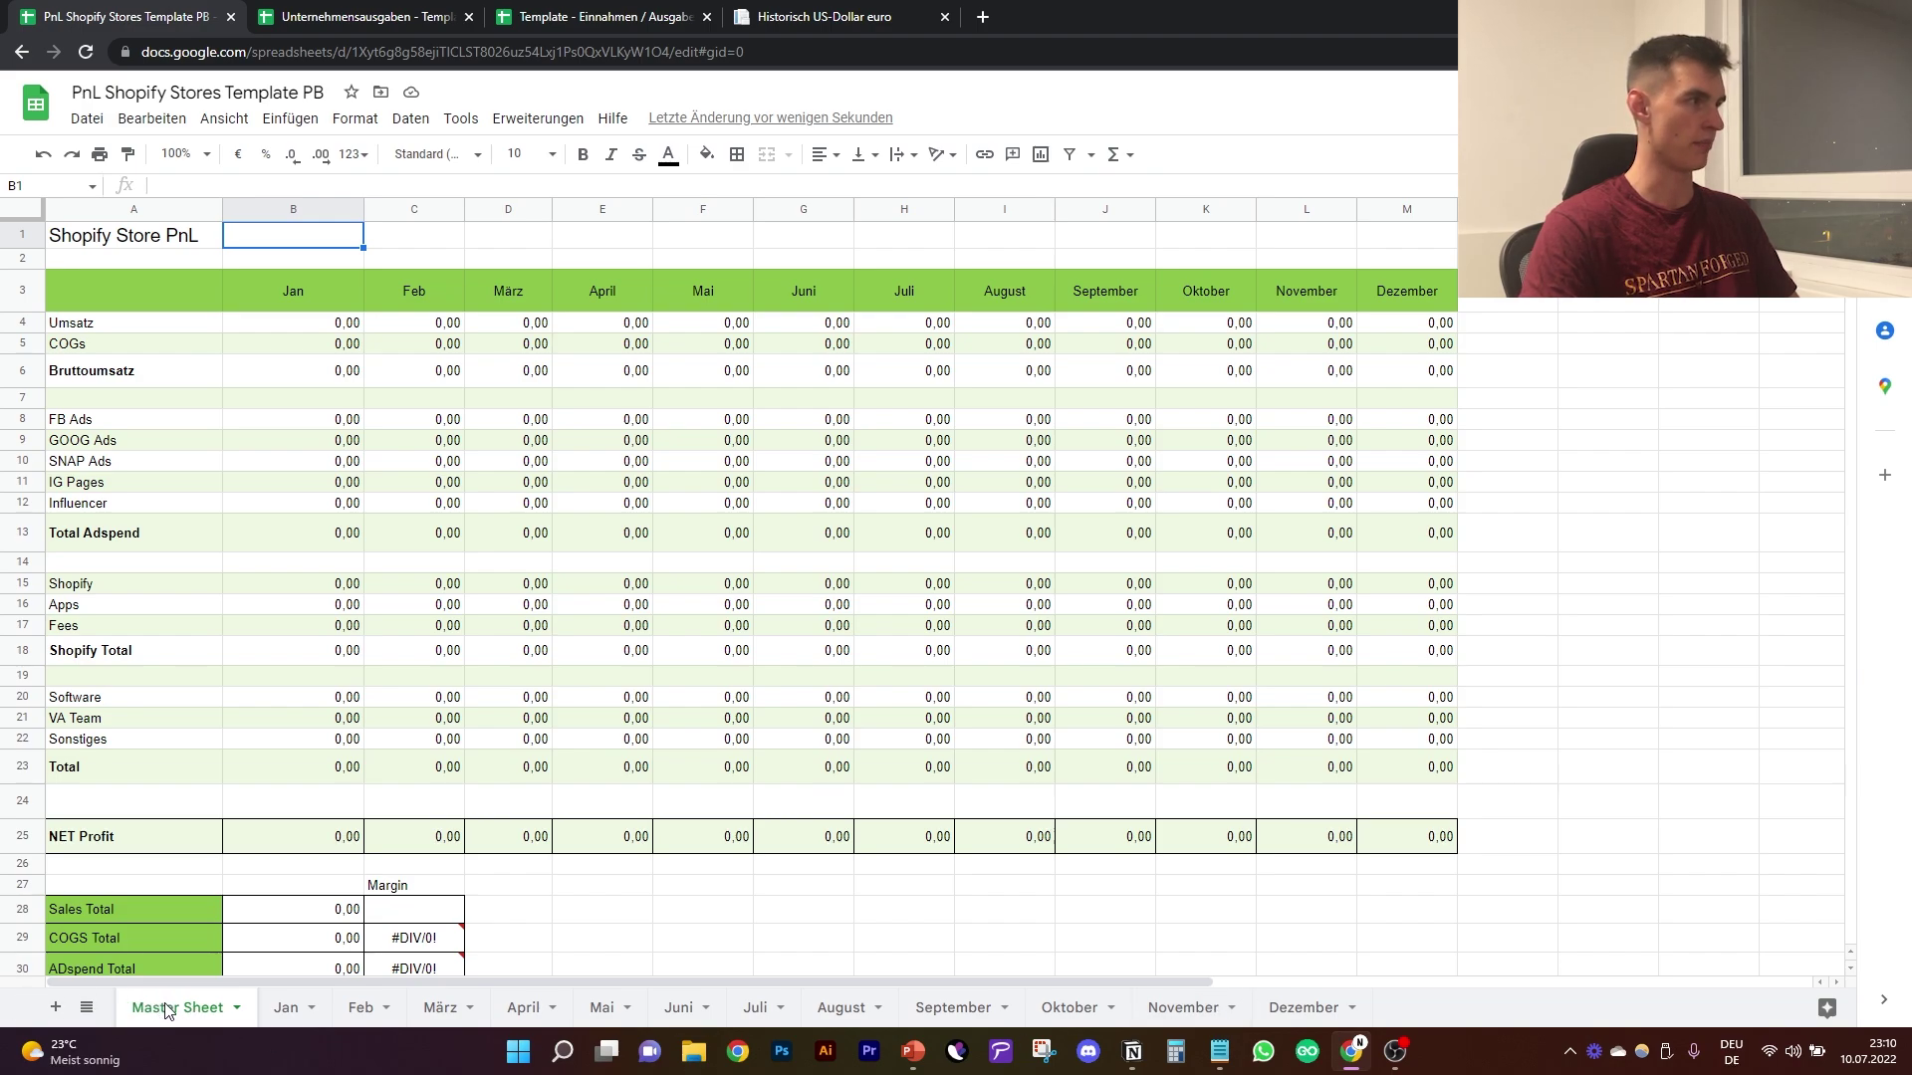
Step: Examine the Master Sheet's month headers, revenue and cost categories, NET Profit row and January Umsatz cell
drag(304, 304, 1399, 283)
click(1508, 322)
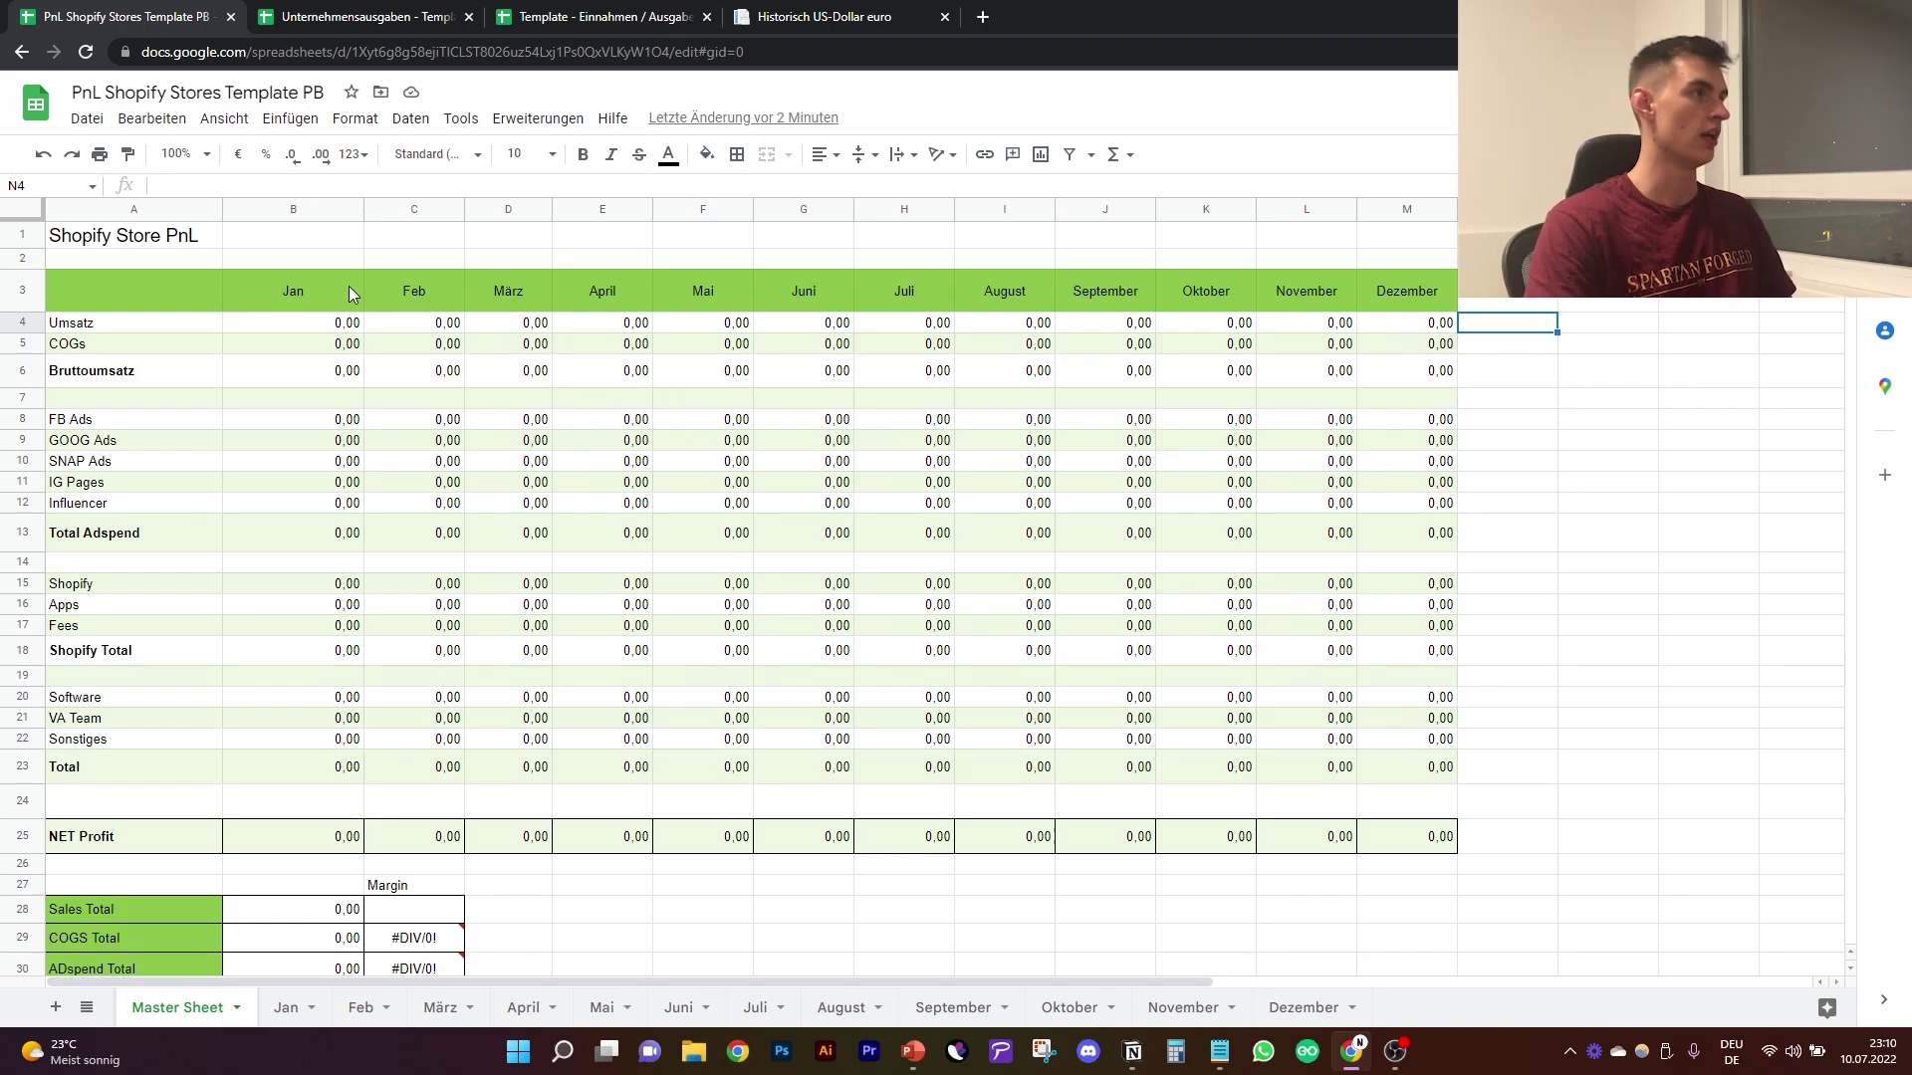
drag(286, 294, 1404, 296)
click(1607, 418)
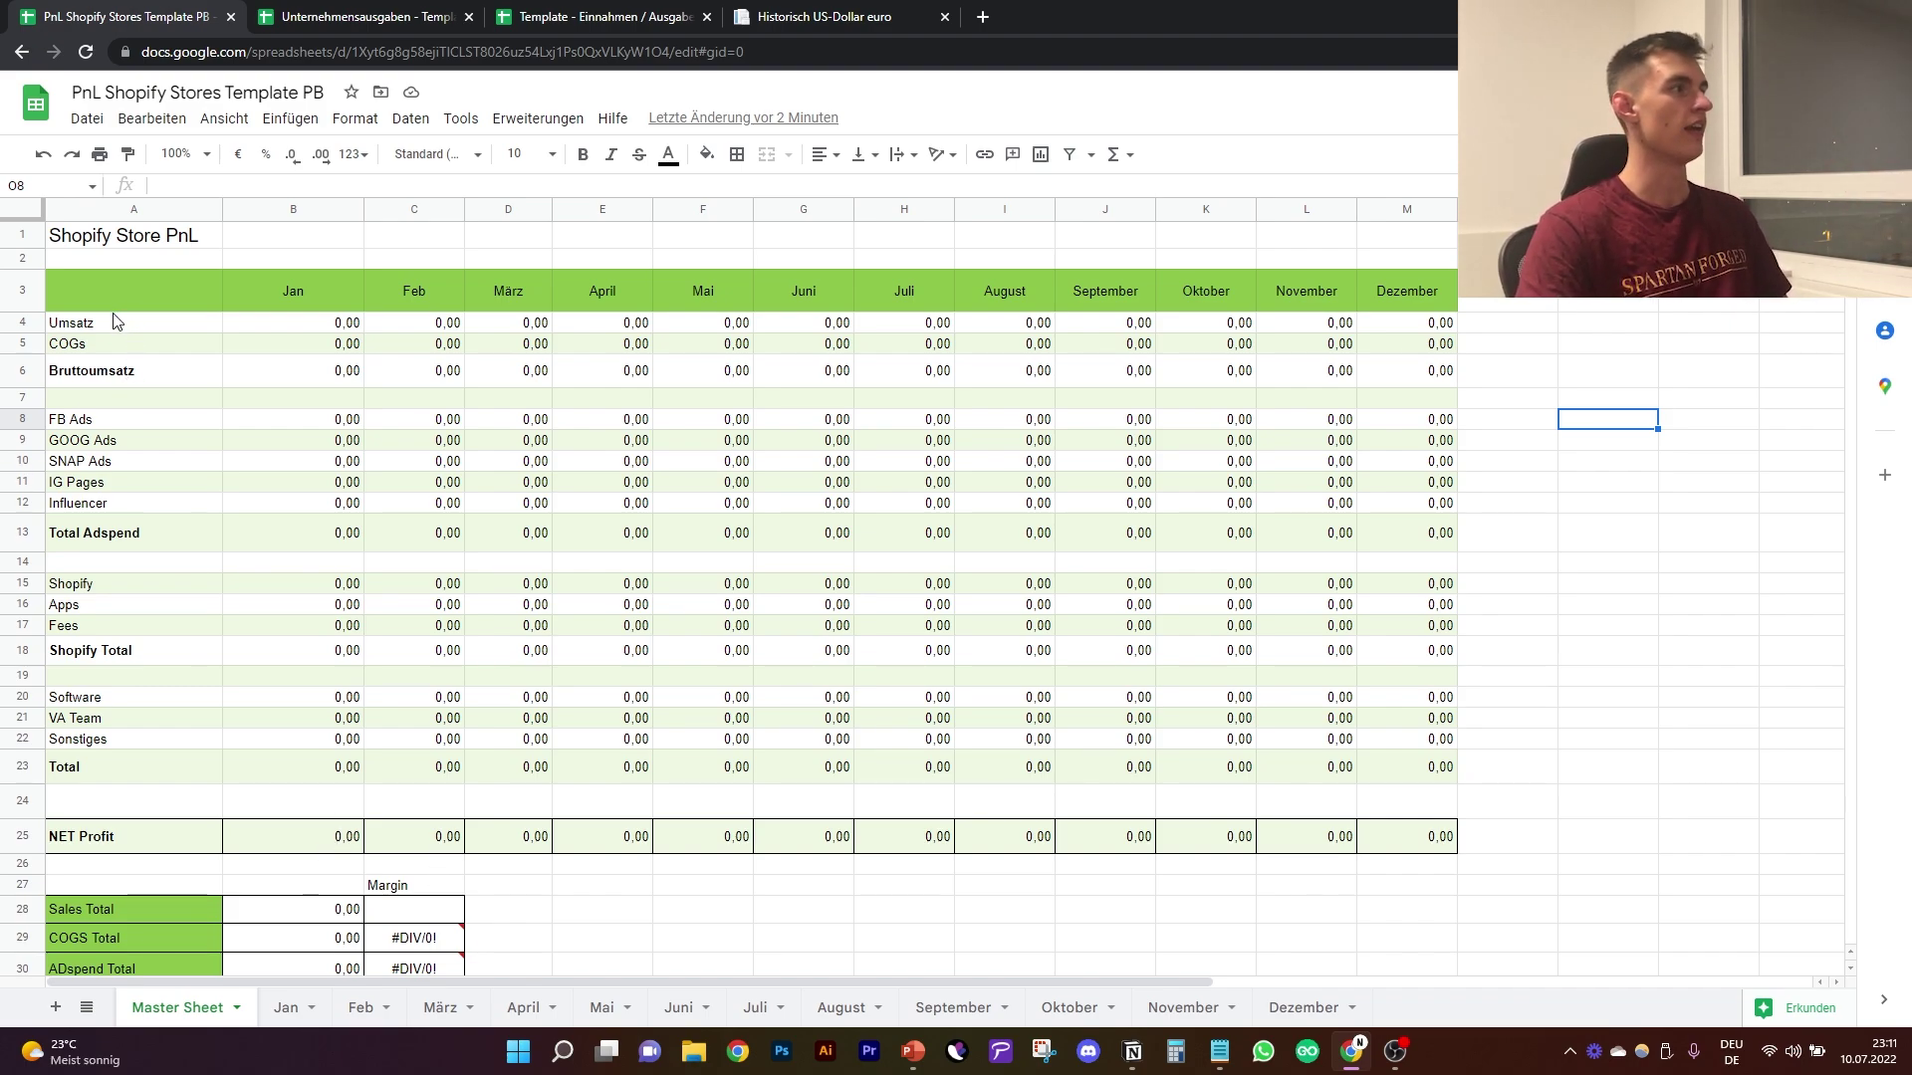
drag(110, 328, 131, 767)
click(131, 718)
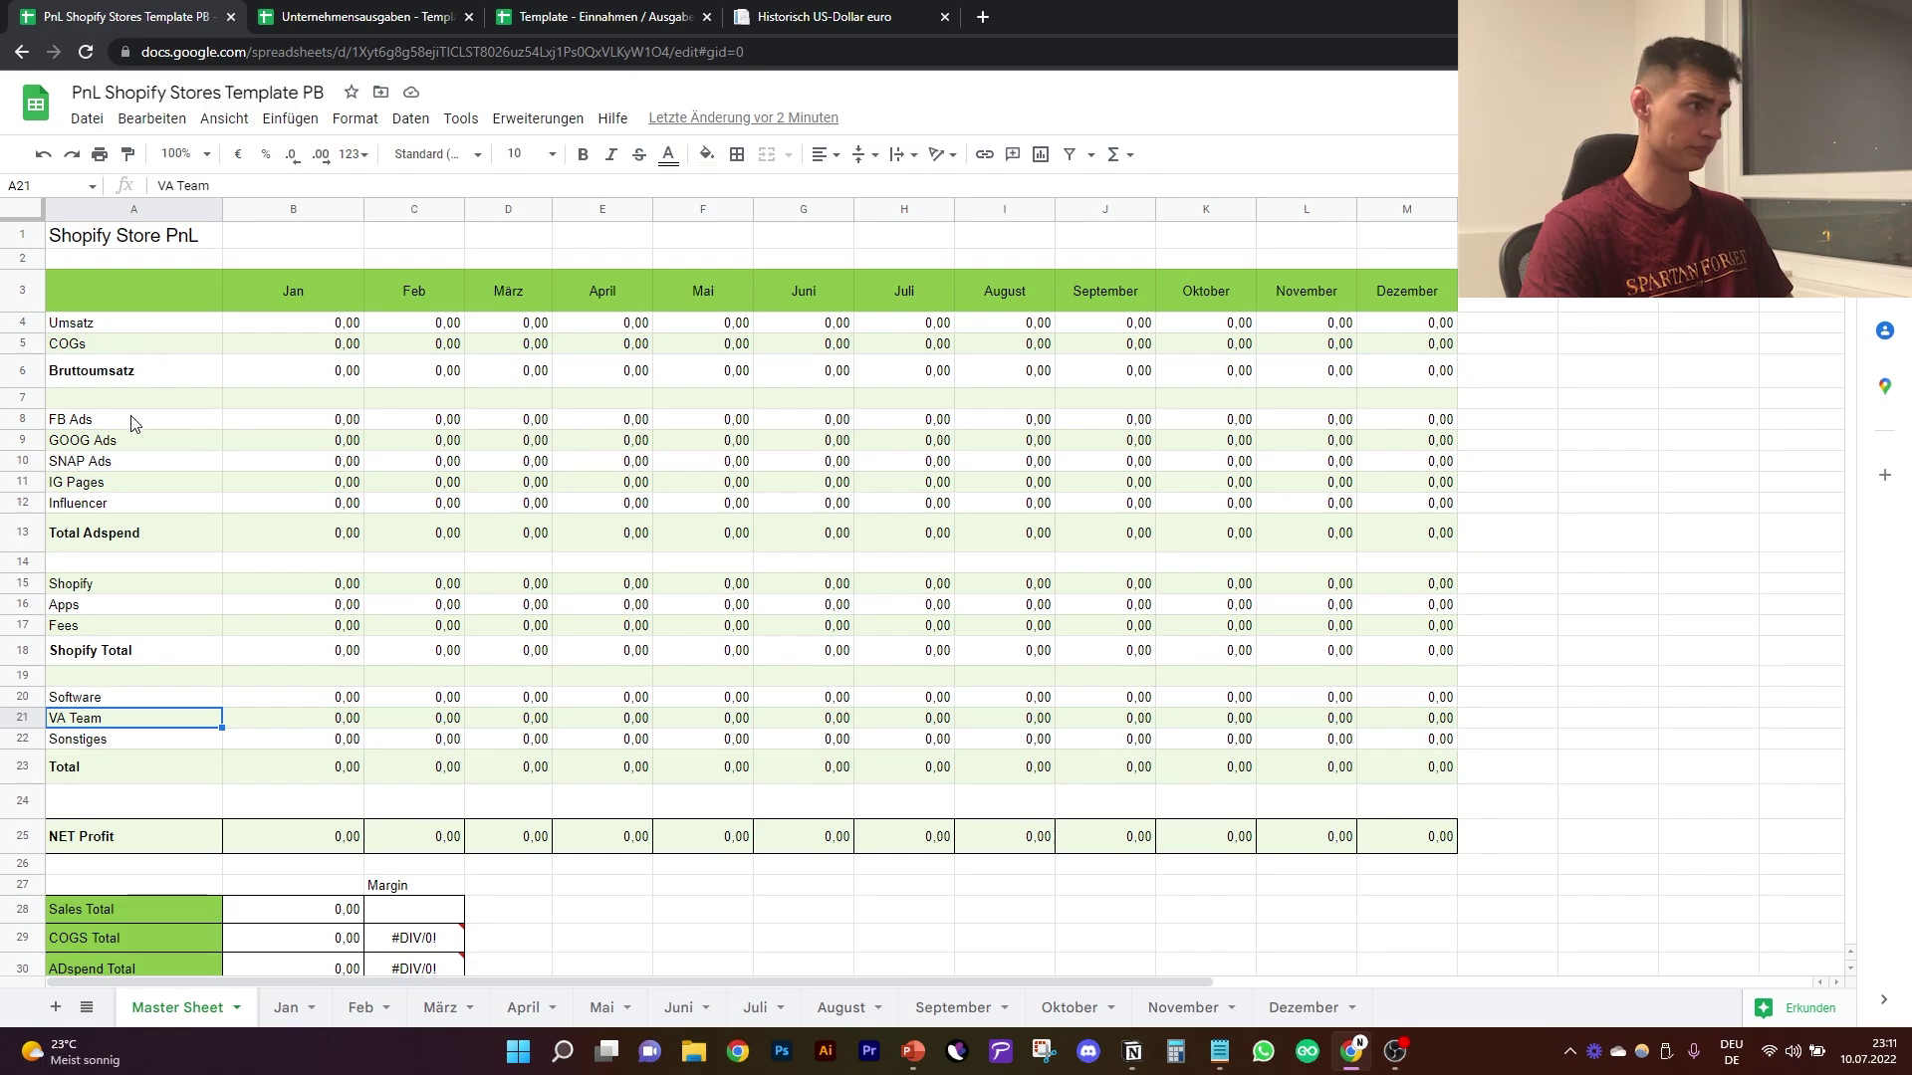
click(127, 461)
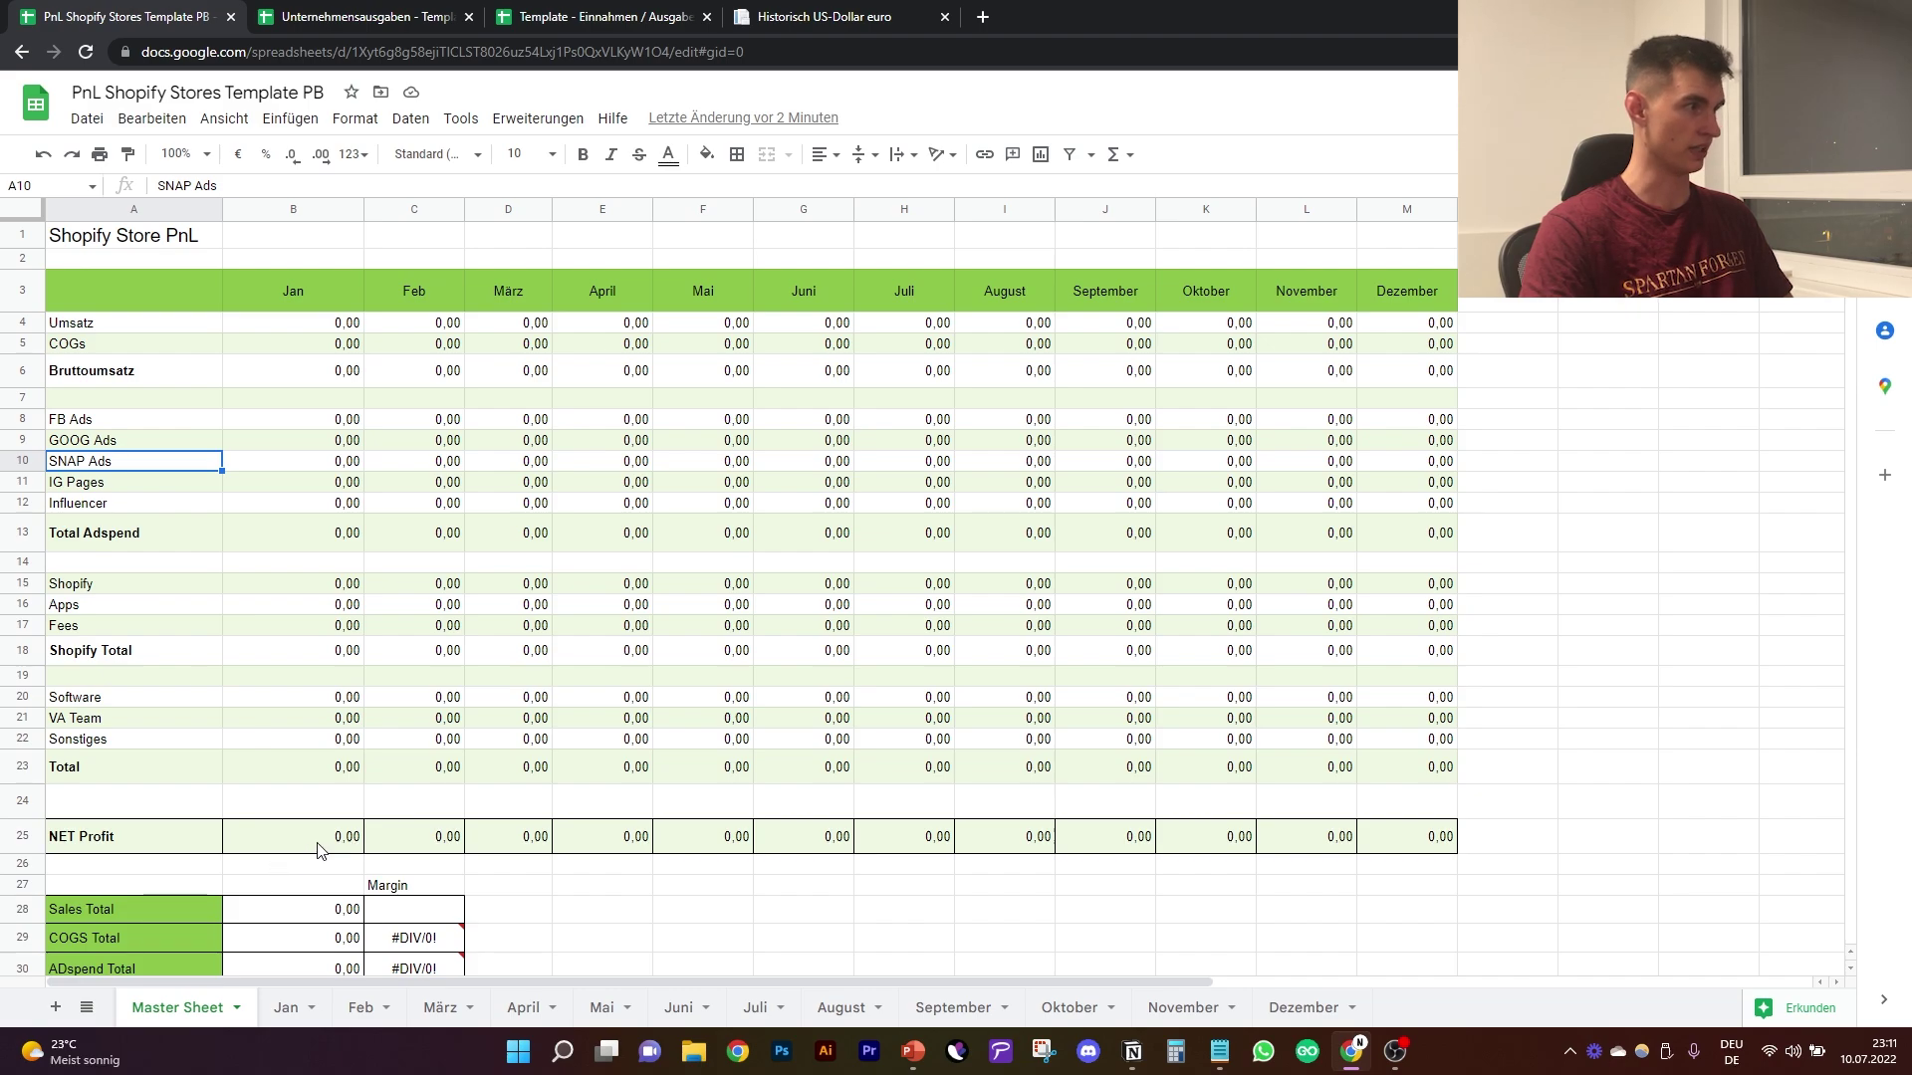
drag(339, 848, 1451, 866)
click(1443, 841)
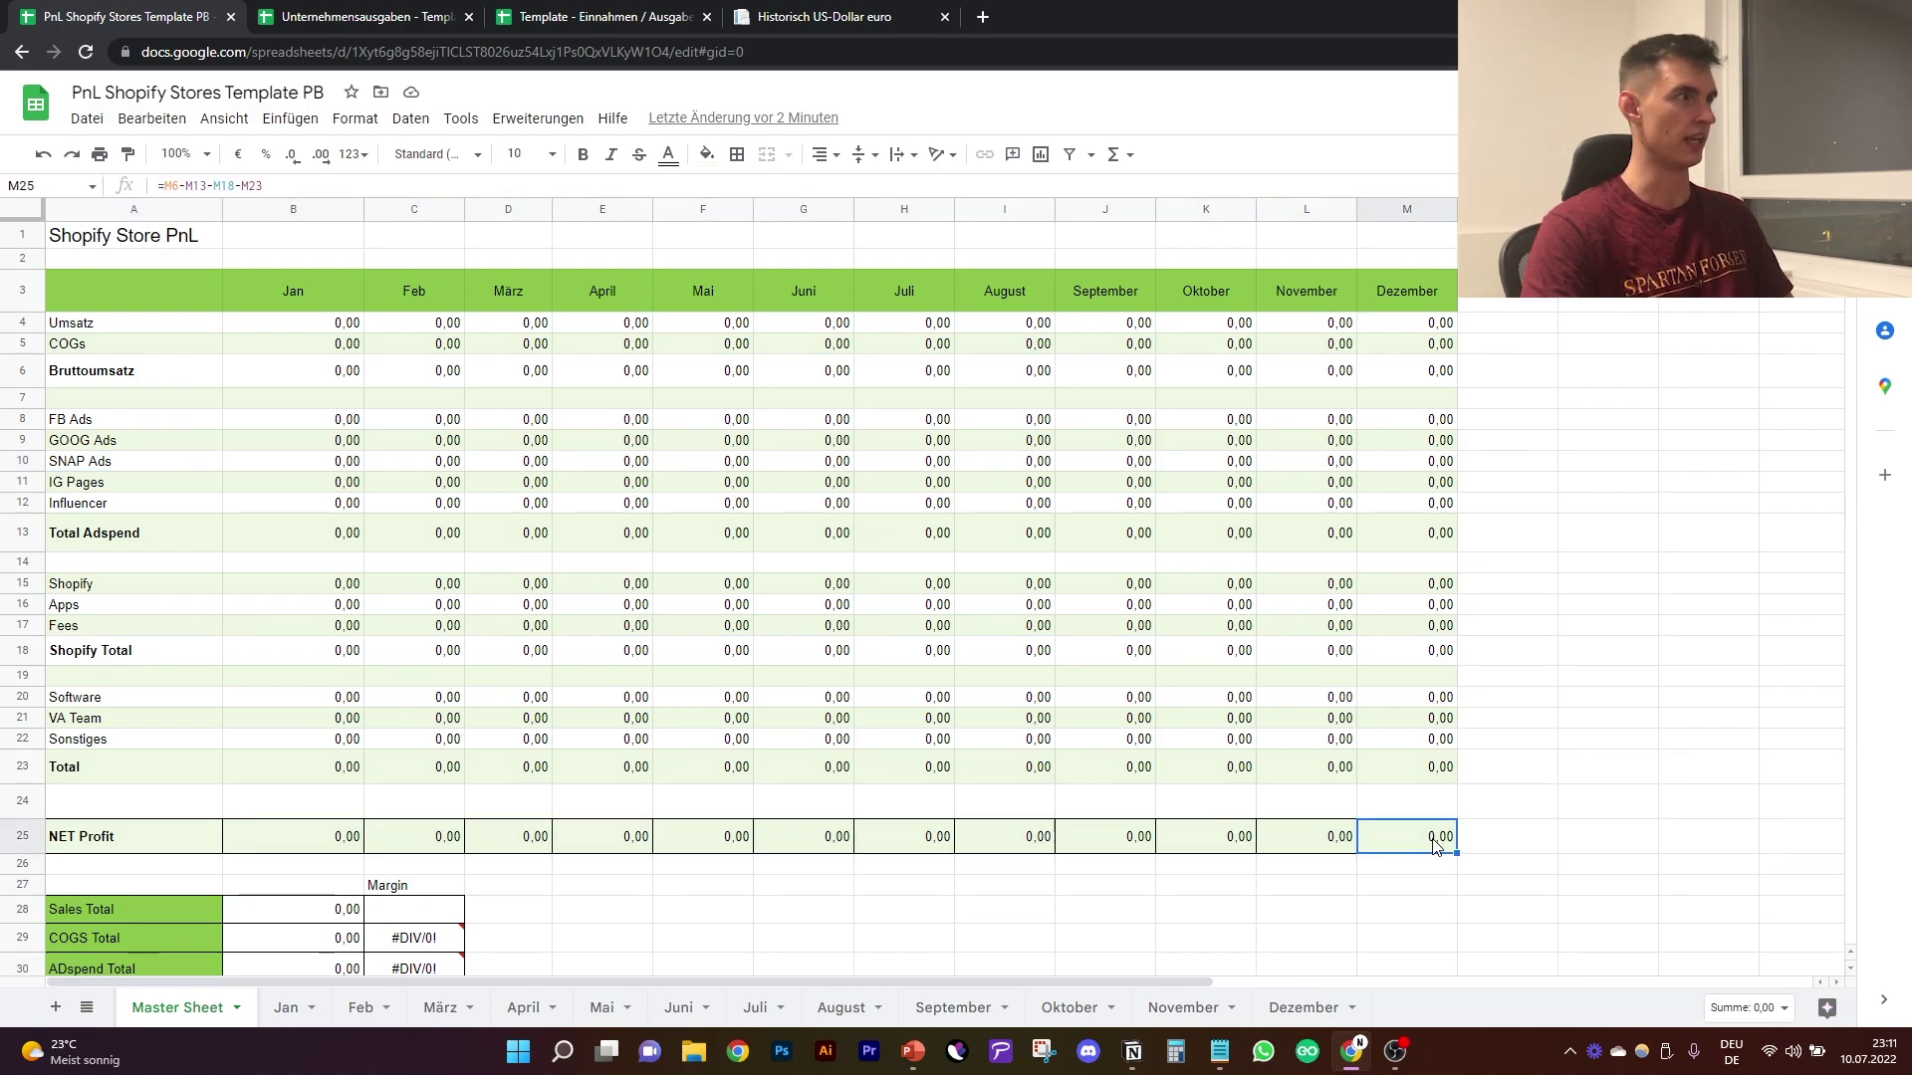
click(345, 653)
click(330, 328)
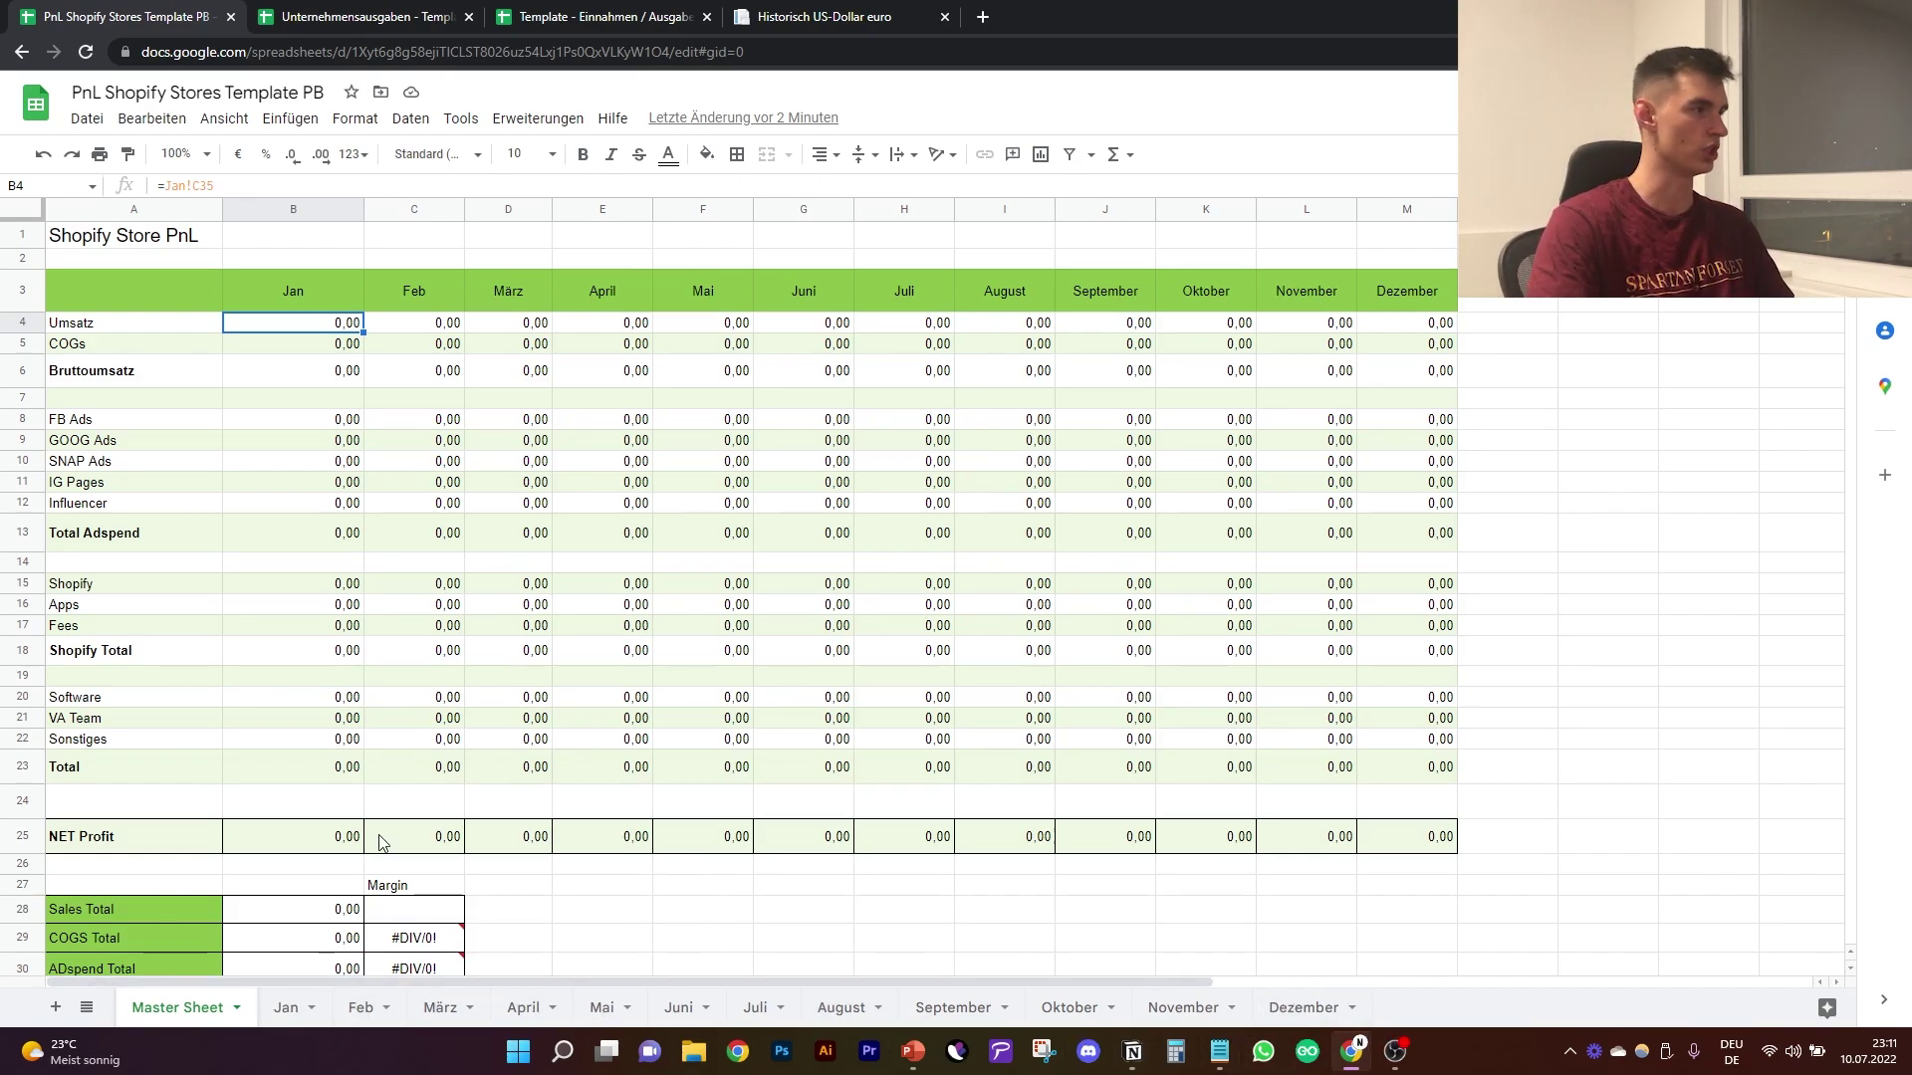
Step: Examine the totals and Margin table below the Master Sheet's monthly figures, together with the NET Profit row
scroll(567, 906, down, 3)
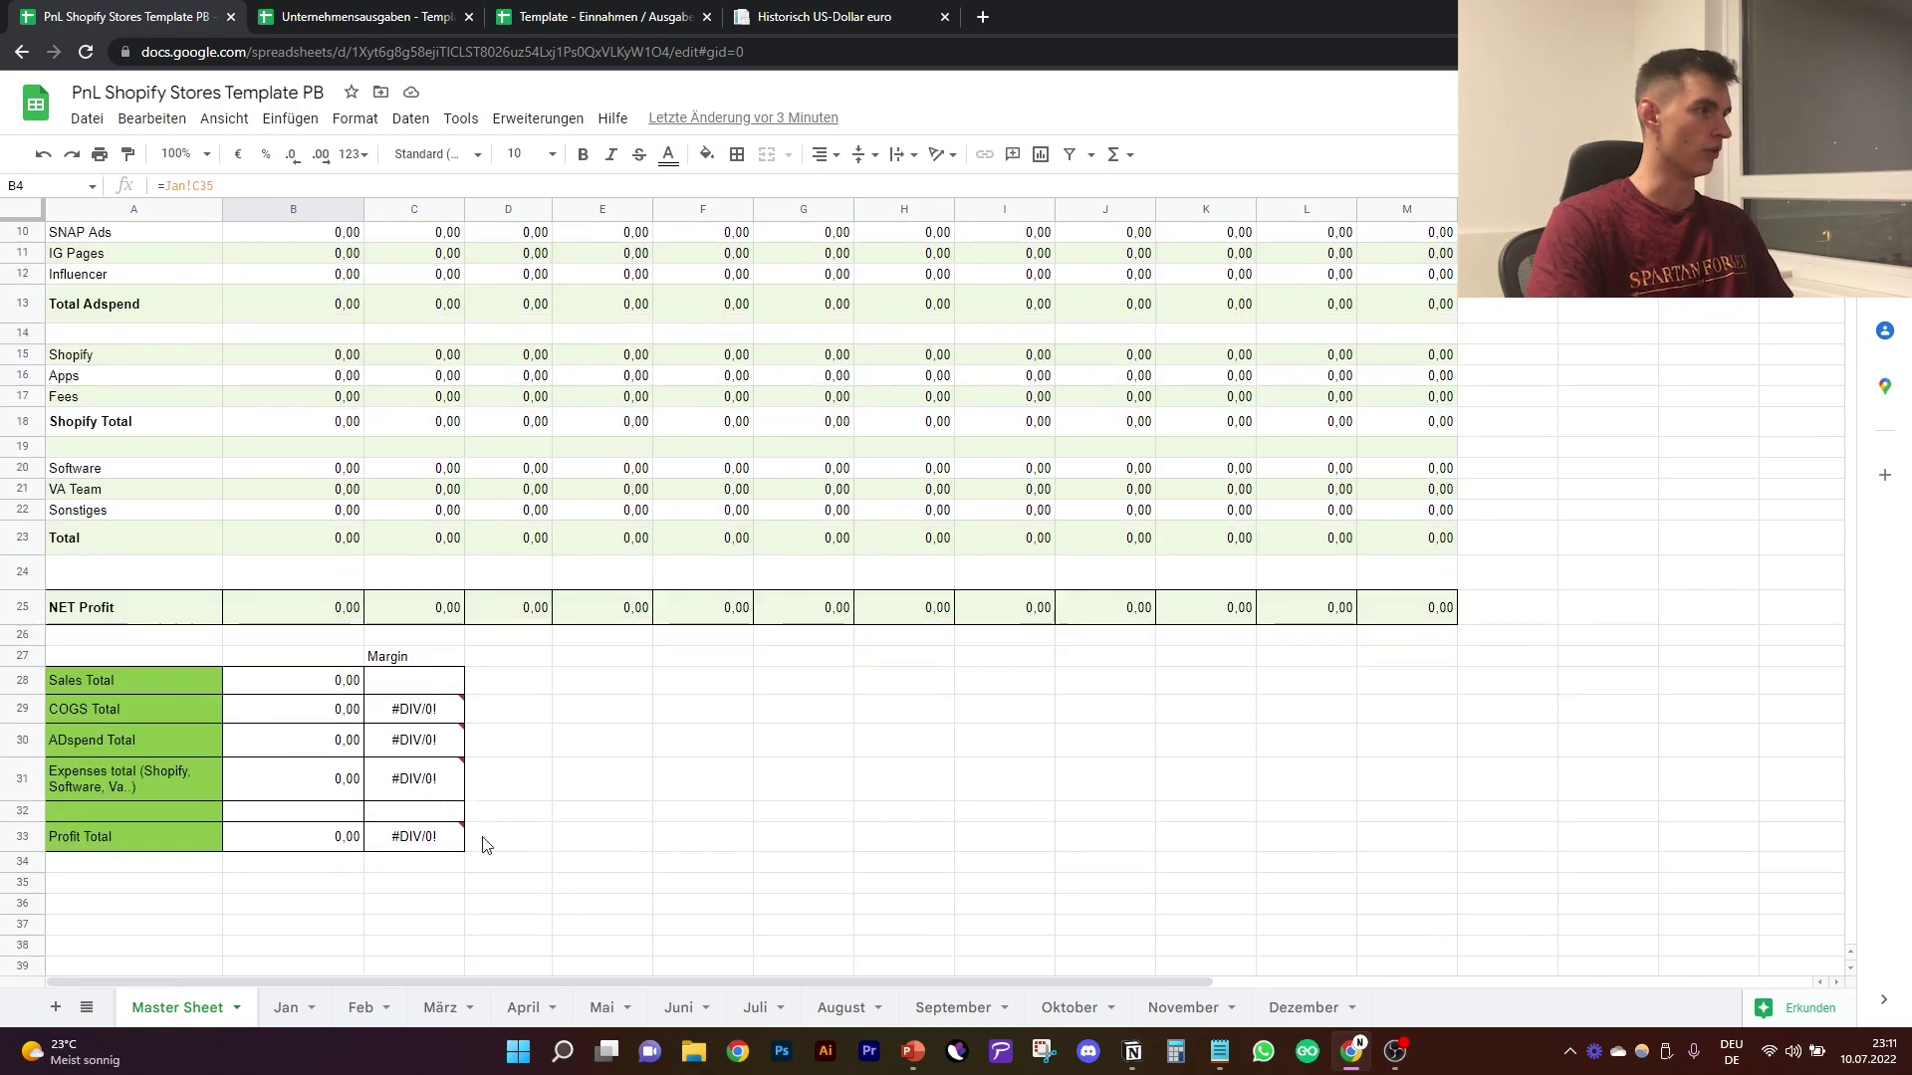
drag(289, 681, 438, 836)
click(525, 833)
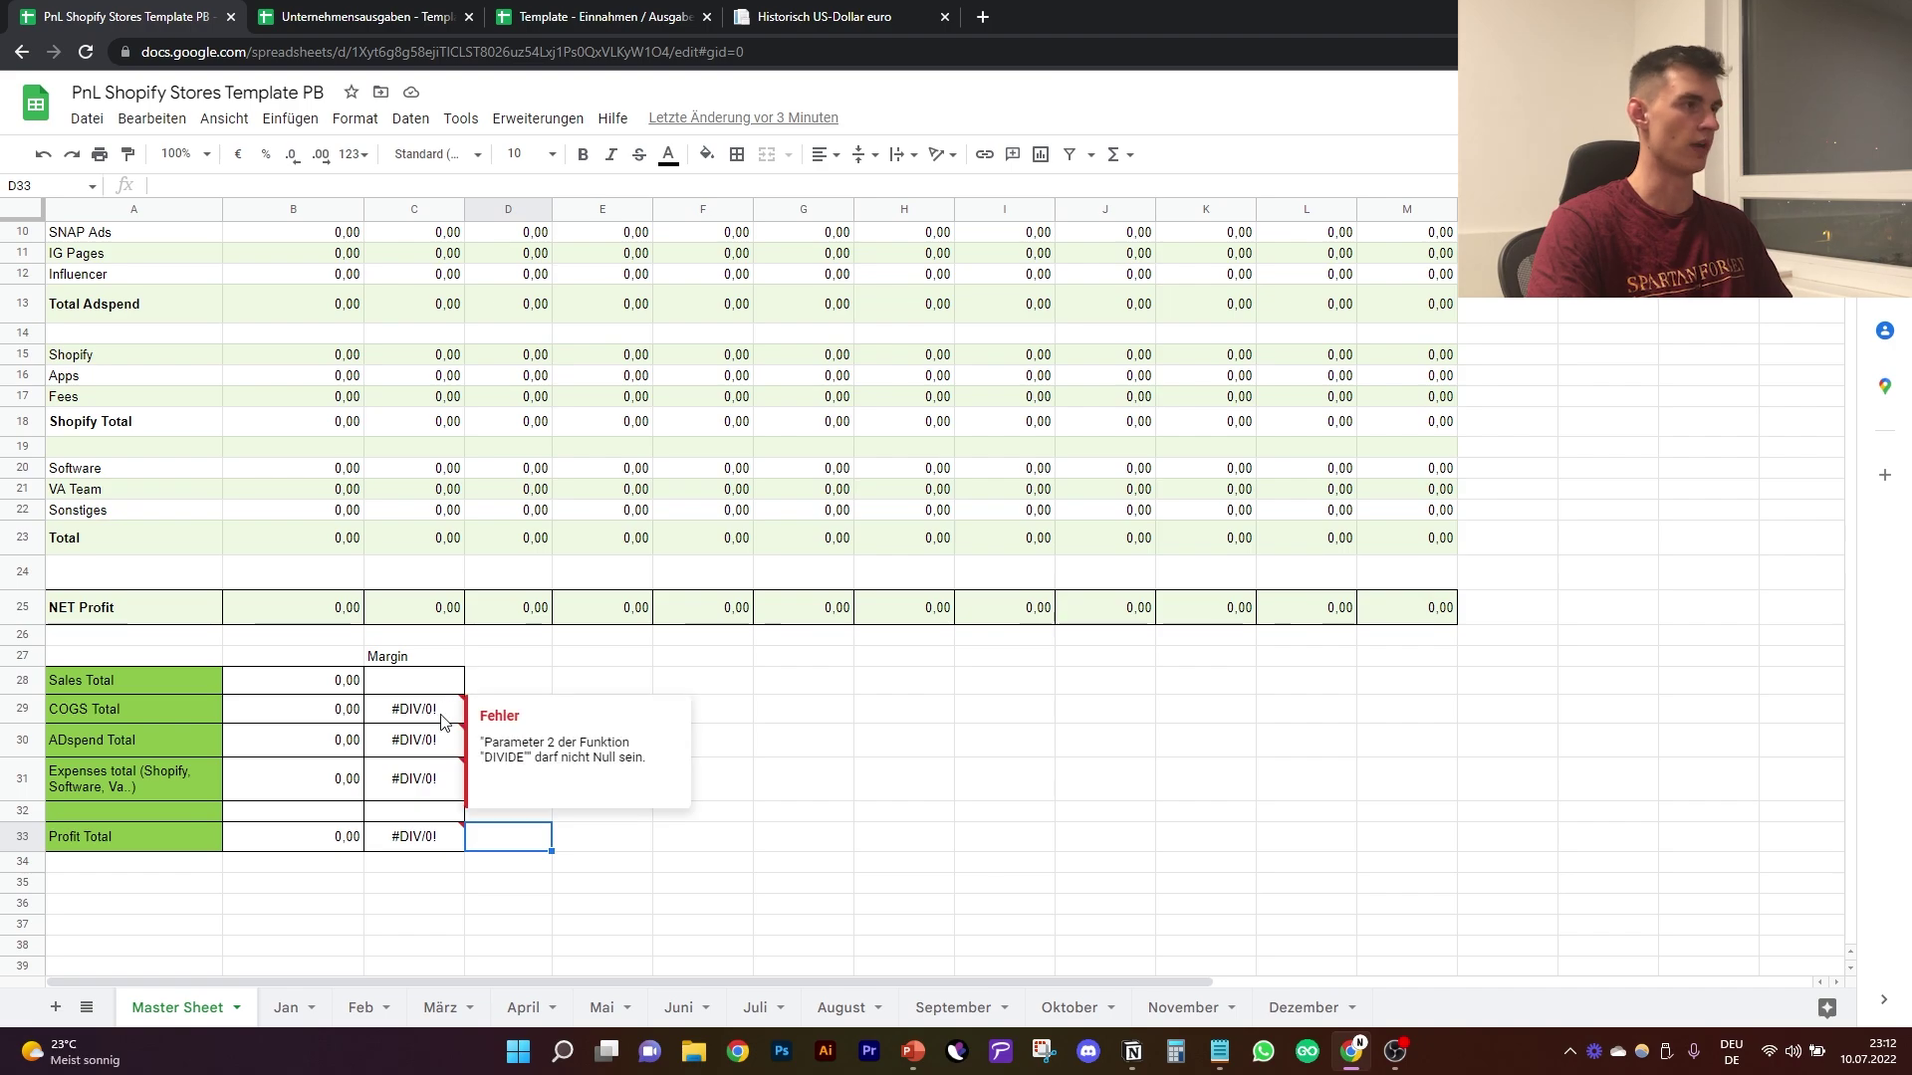
click(441, 715)
click(868, 819)
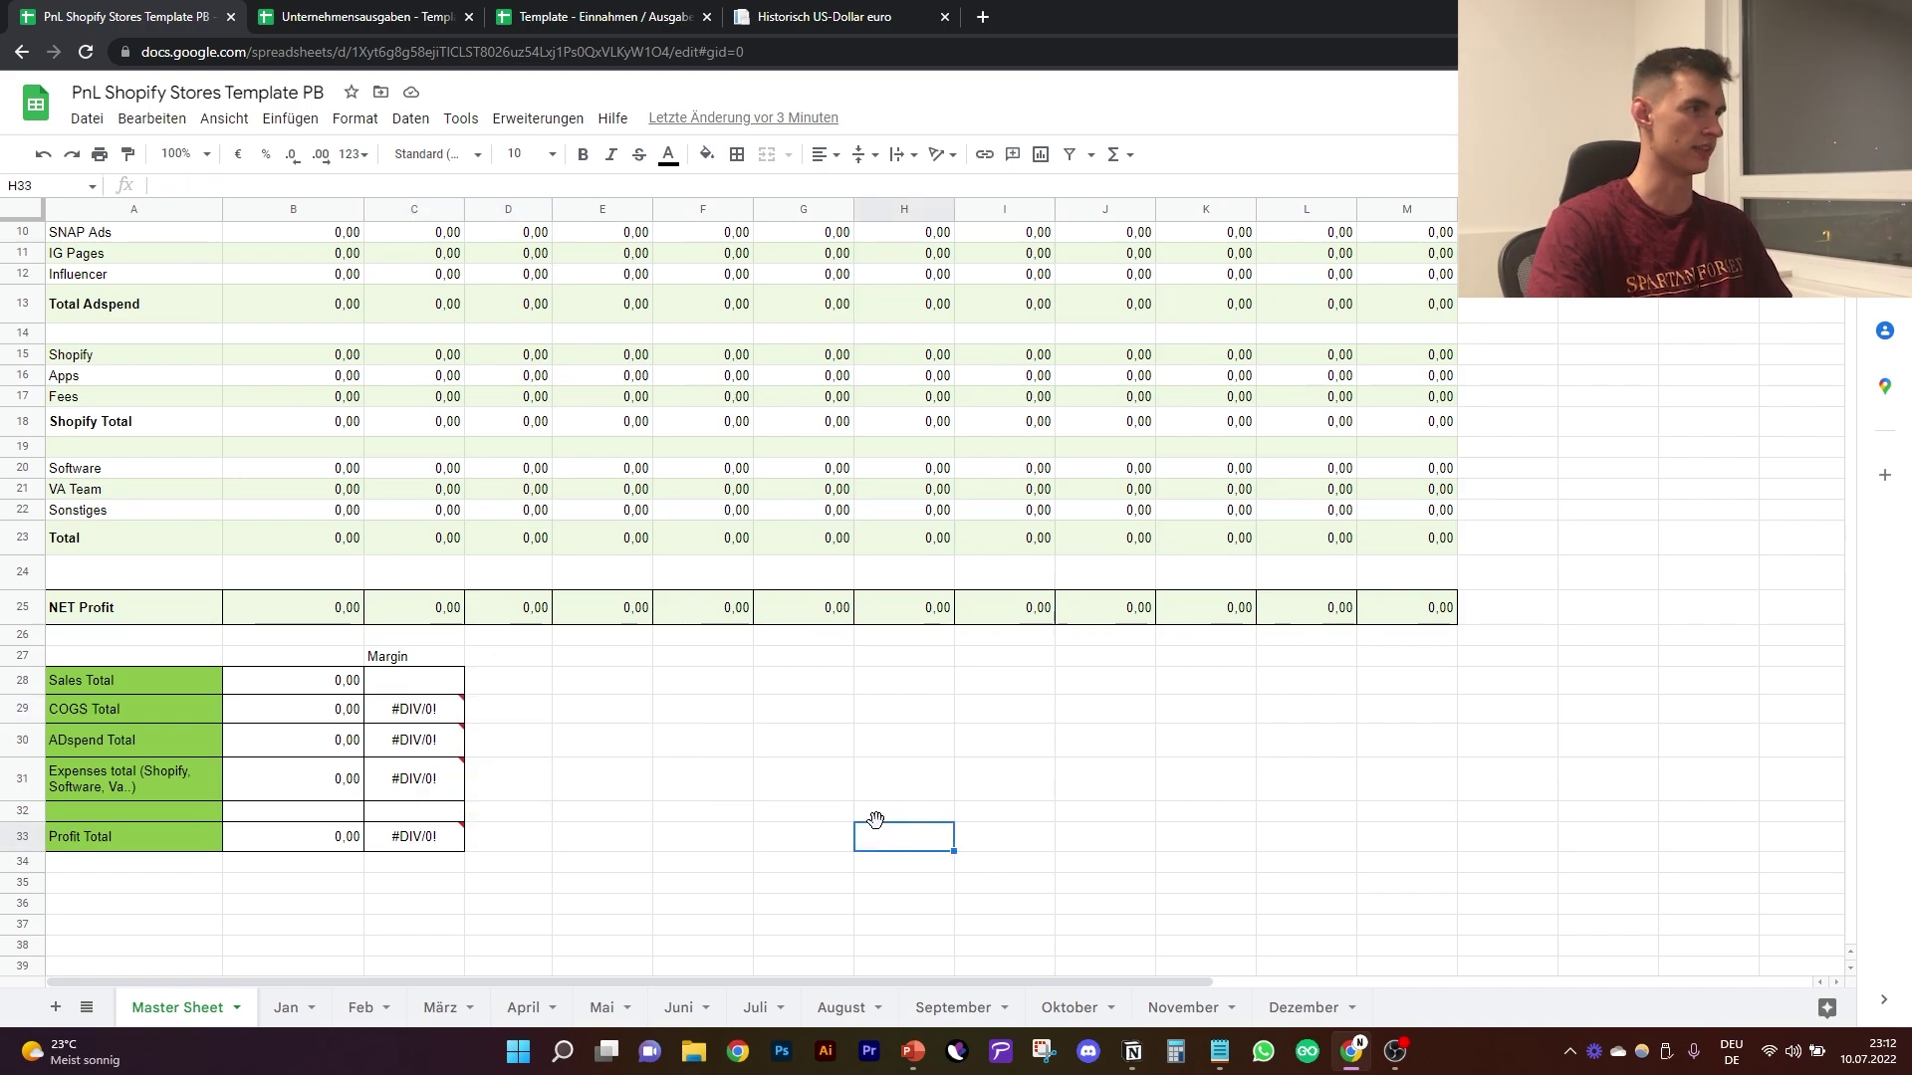
scroll(846, 856, up, 3)
drag(328, 846, 418, 844)
drag(807, 849, 1489, 875)
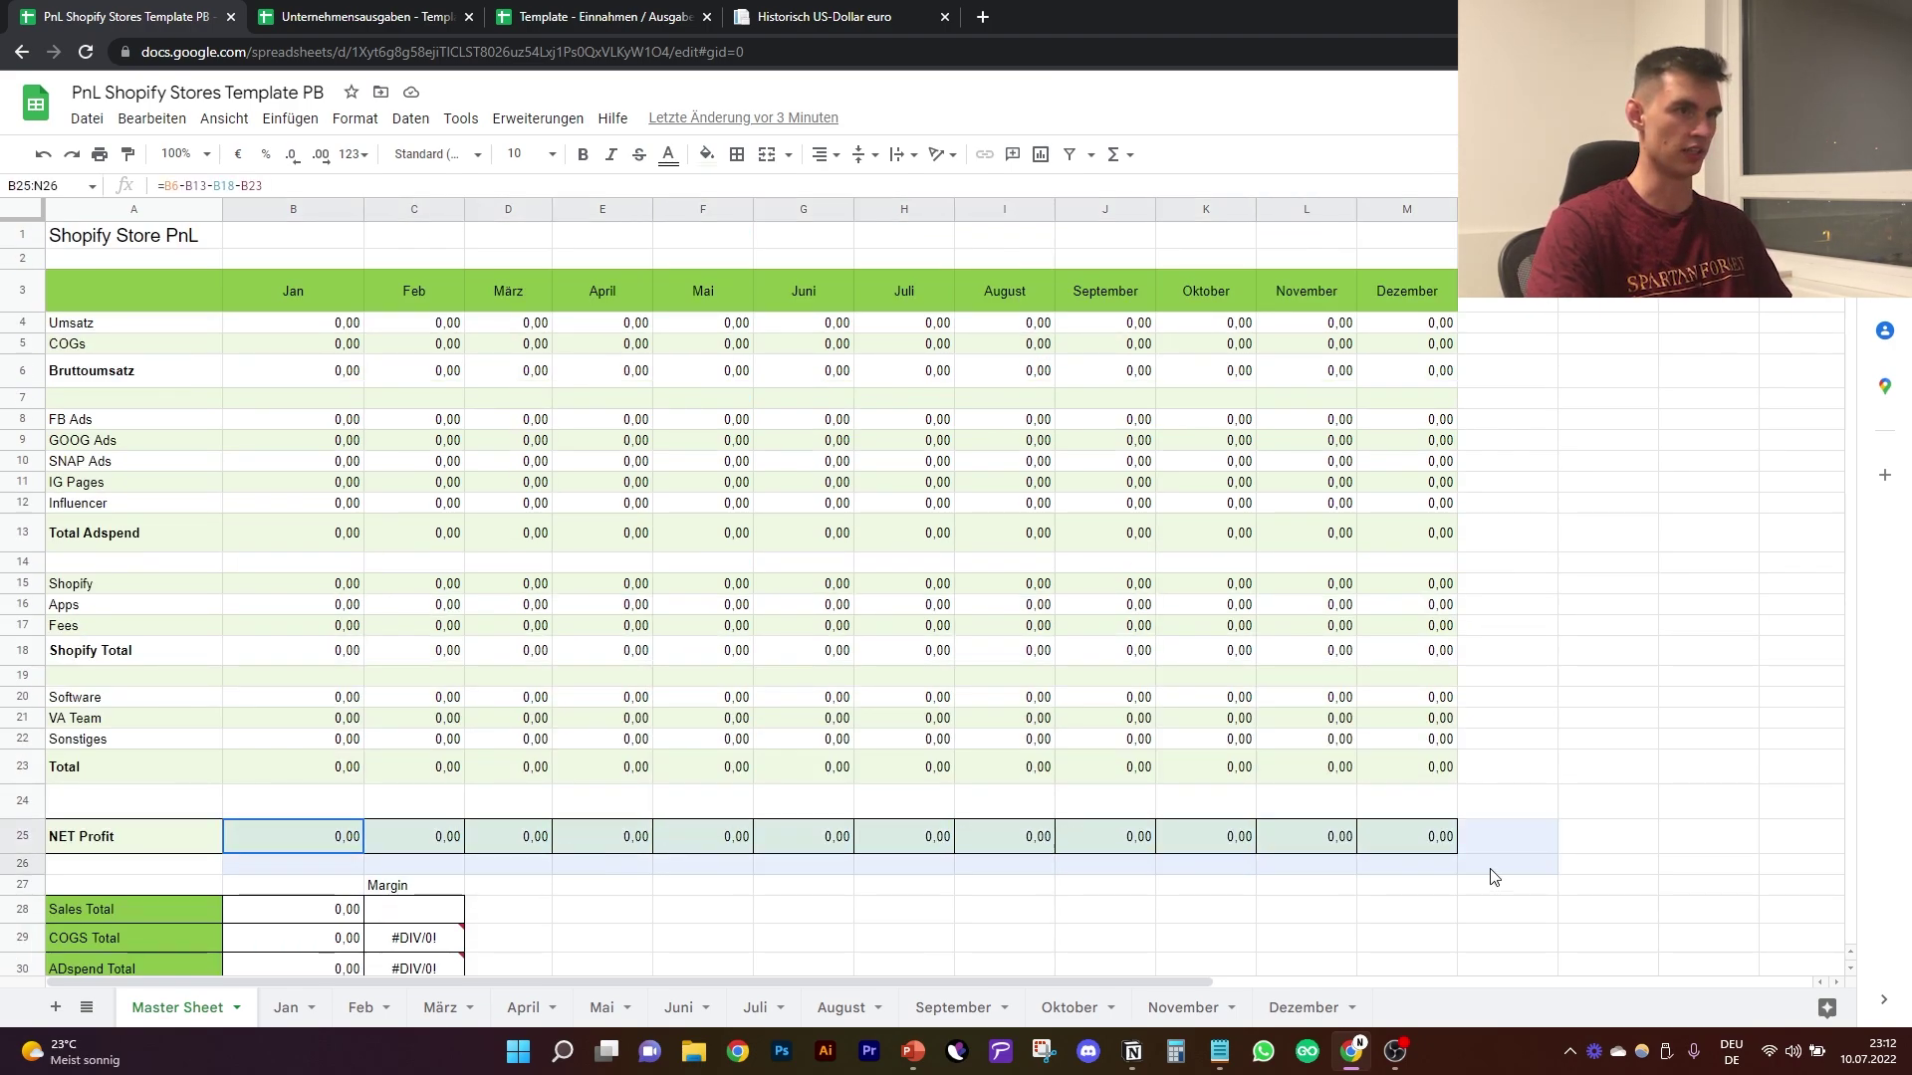
click(1394, 884)
scroll(822, 790, down, 3)
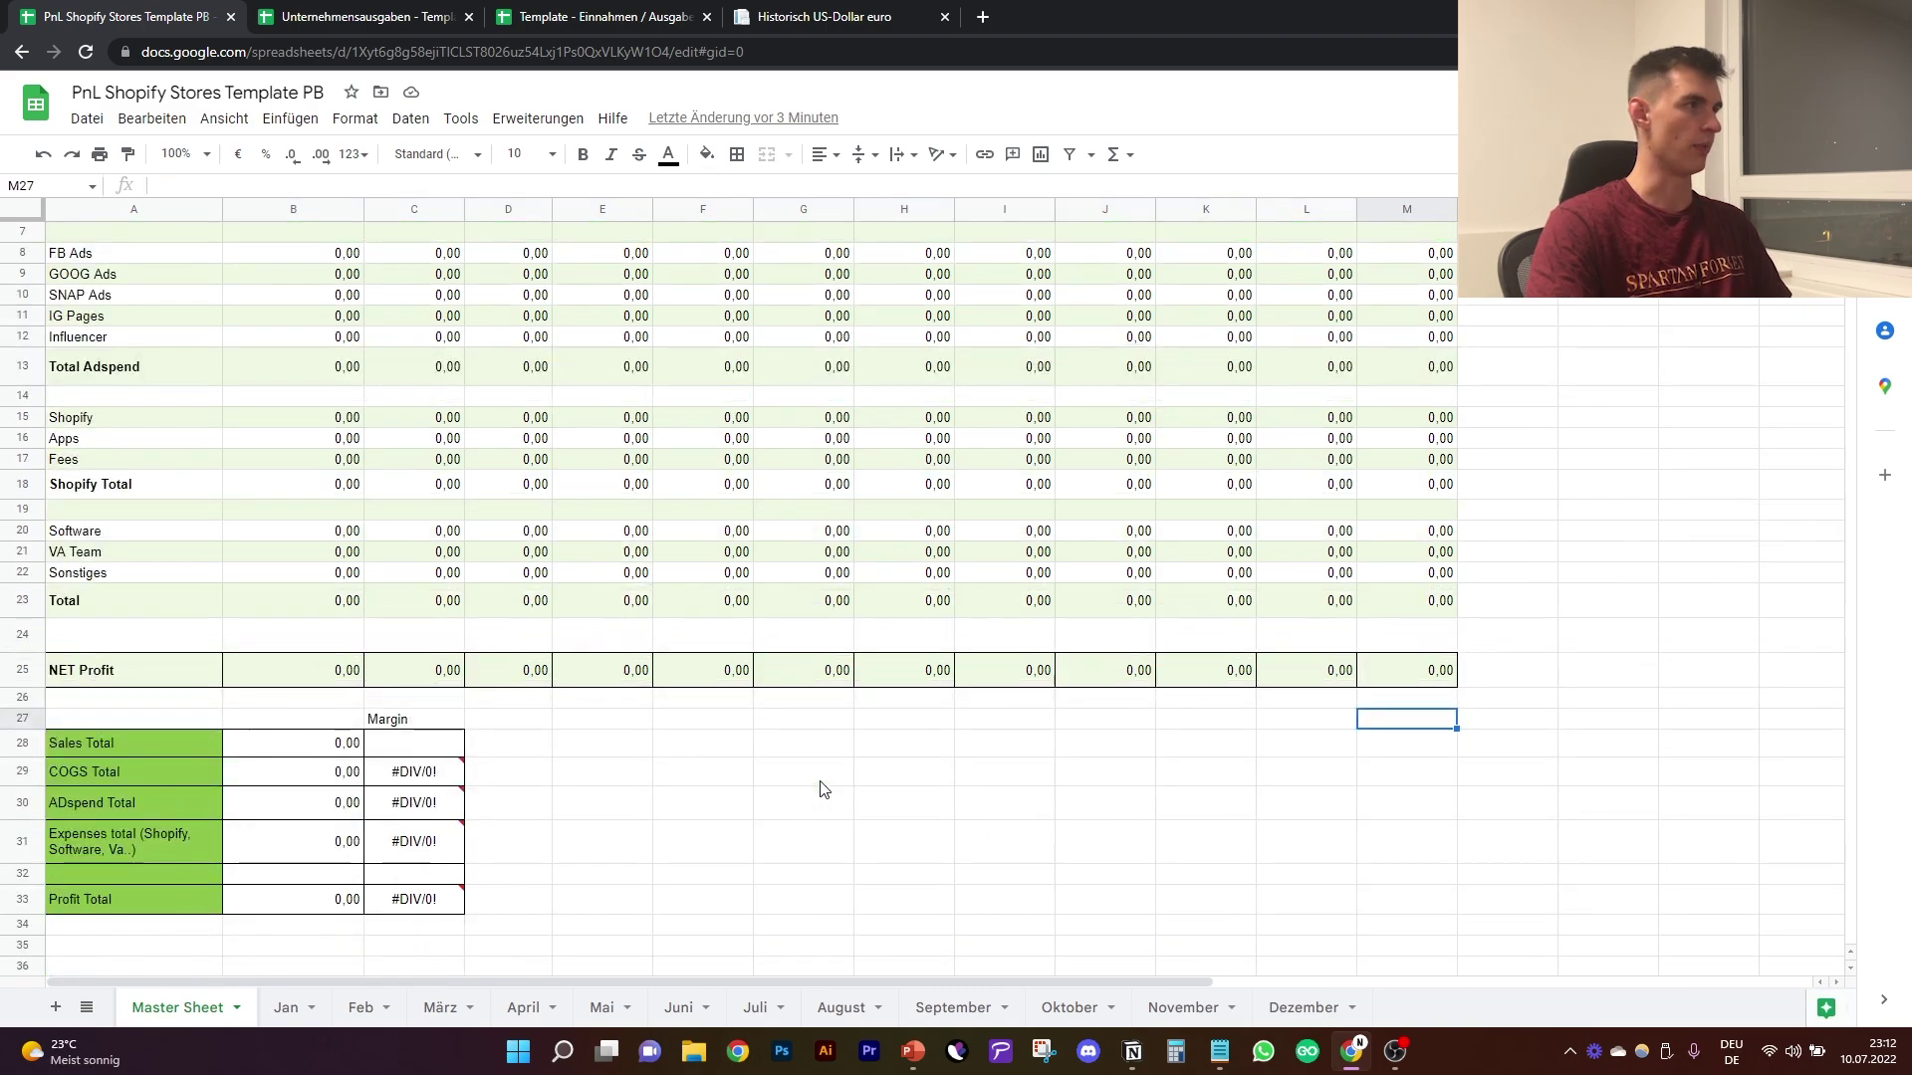
scroll(822, 789, up, 3)
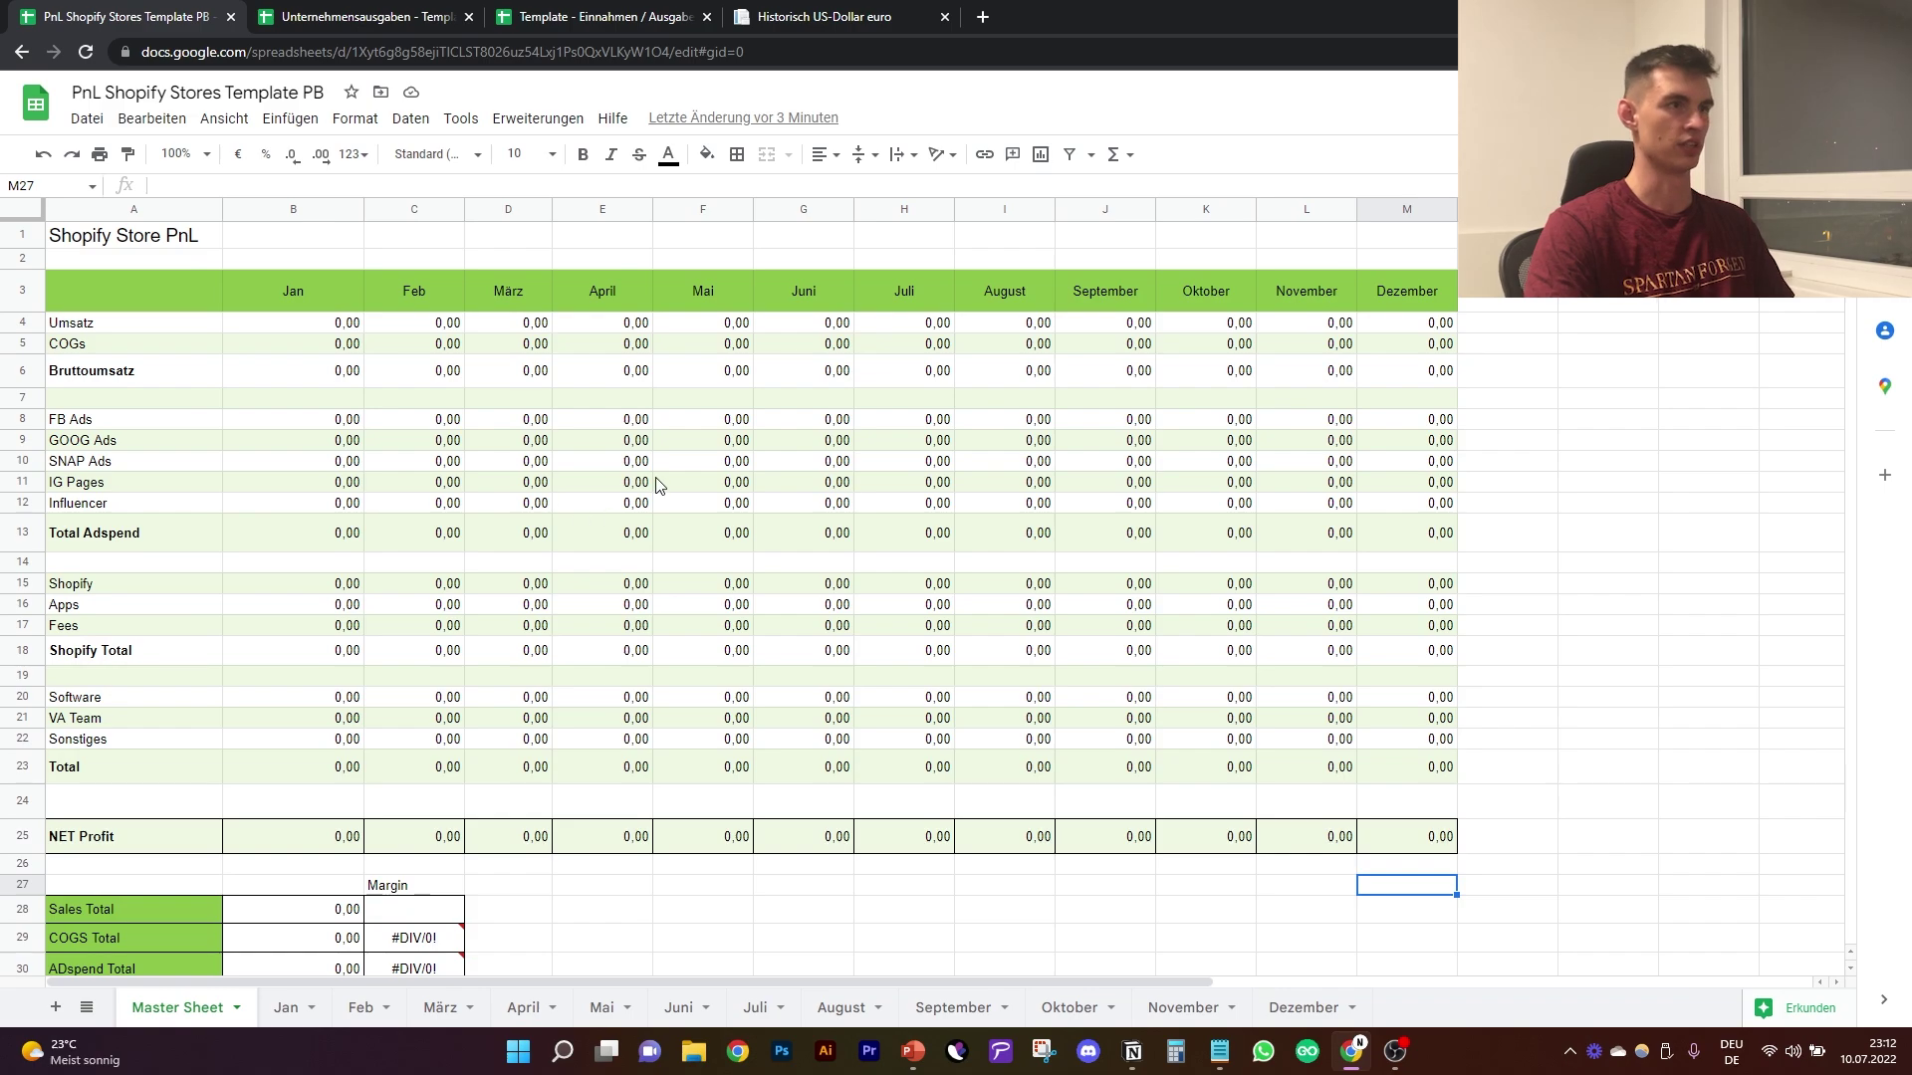
scroll(597, 809, down, 3)
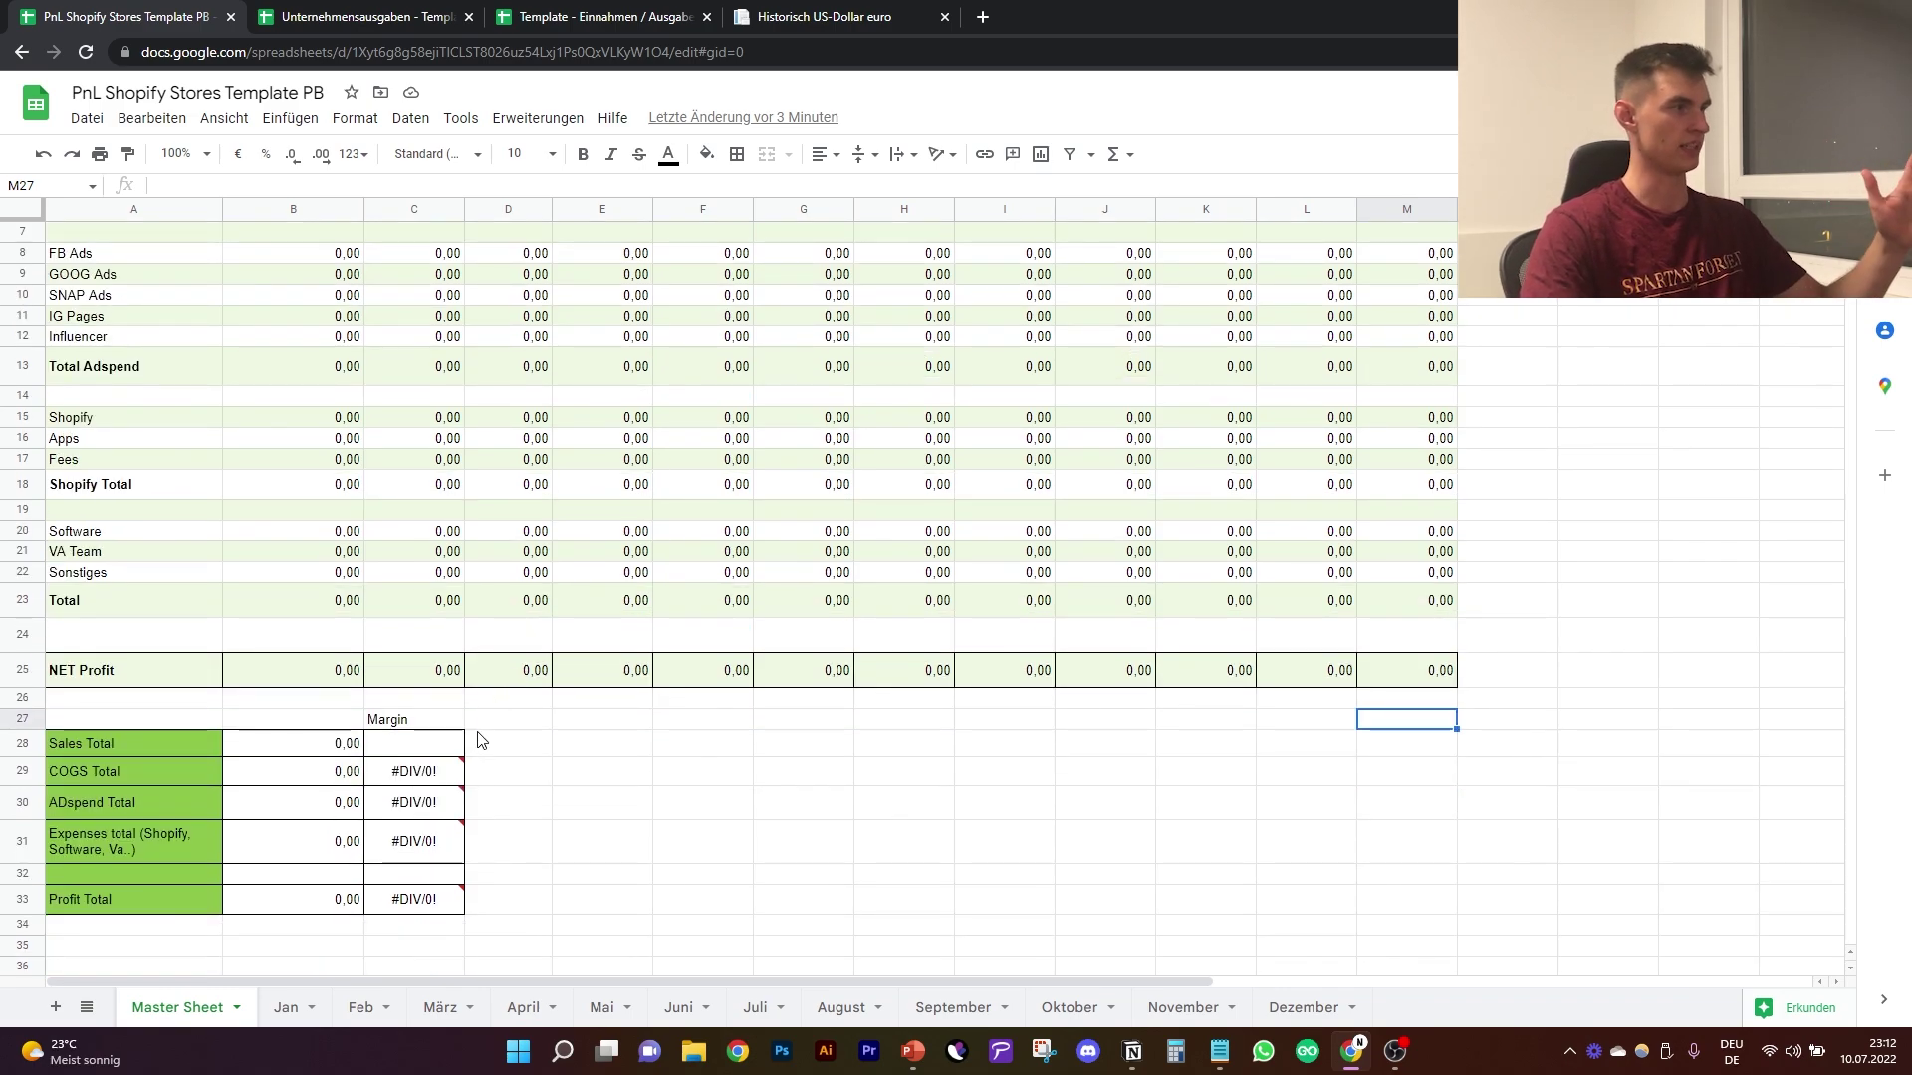
scroll(483, 742, up, 3)
Step: Open the Jan sheet and examine its daily date rows, the Umsatz column and the unlabelled column R
click(286, 1008)
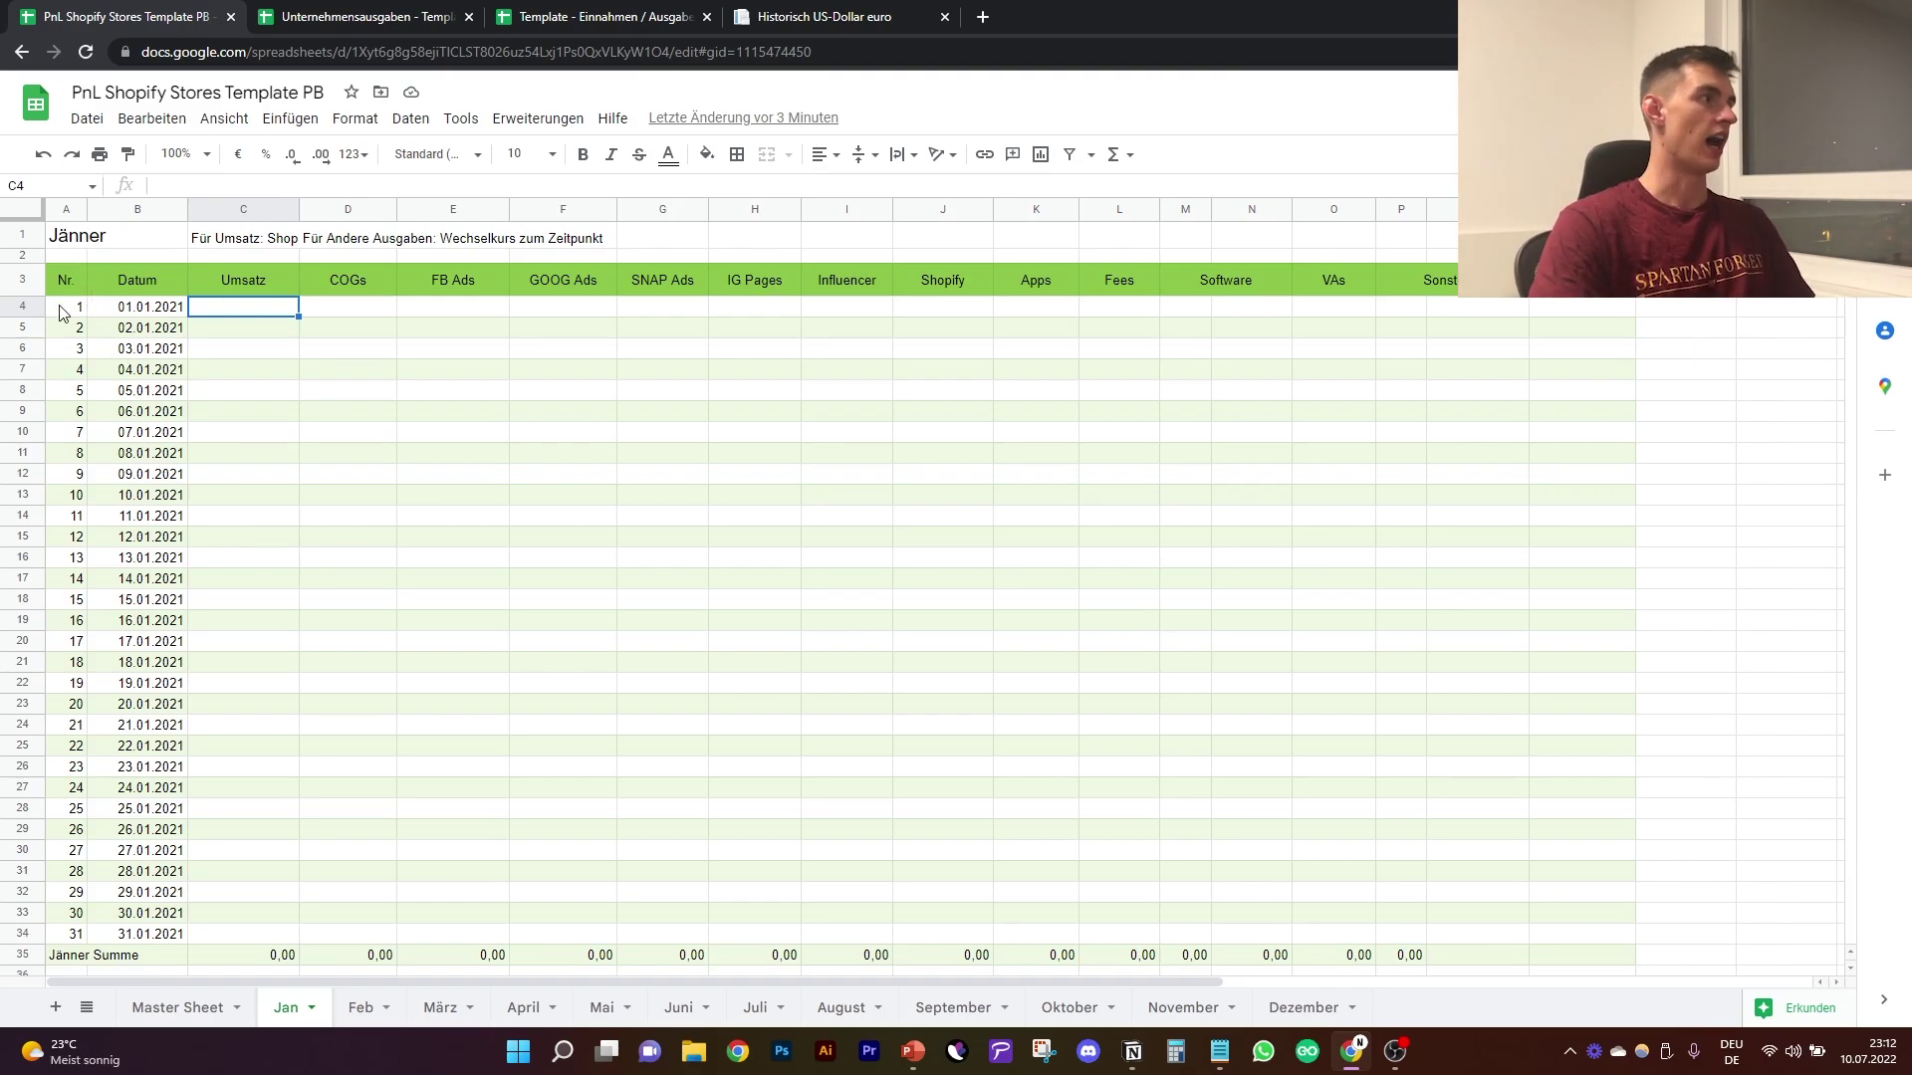
click(160, 319)
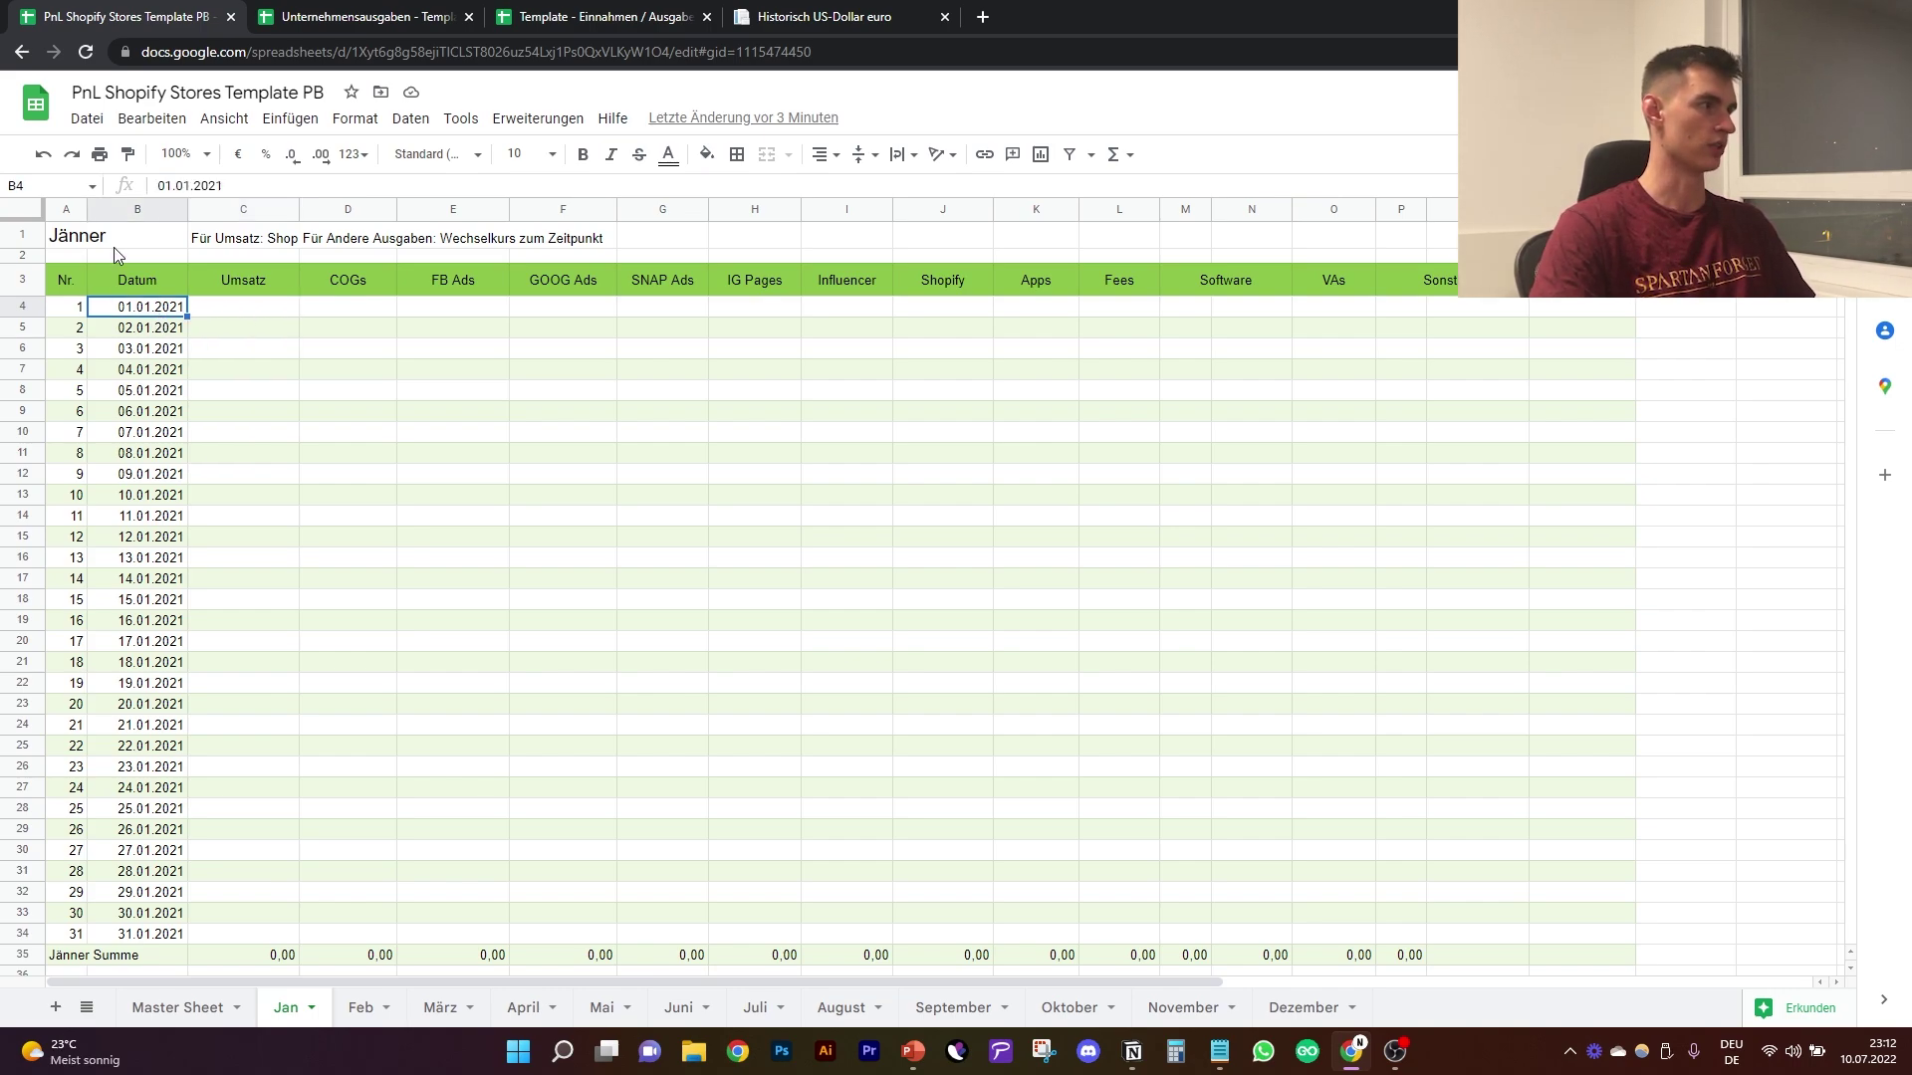
click(588, 476)
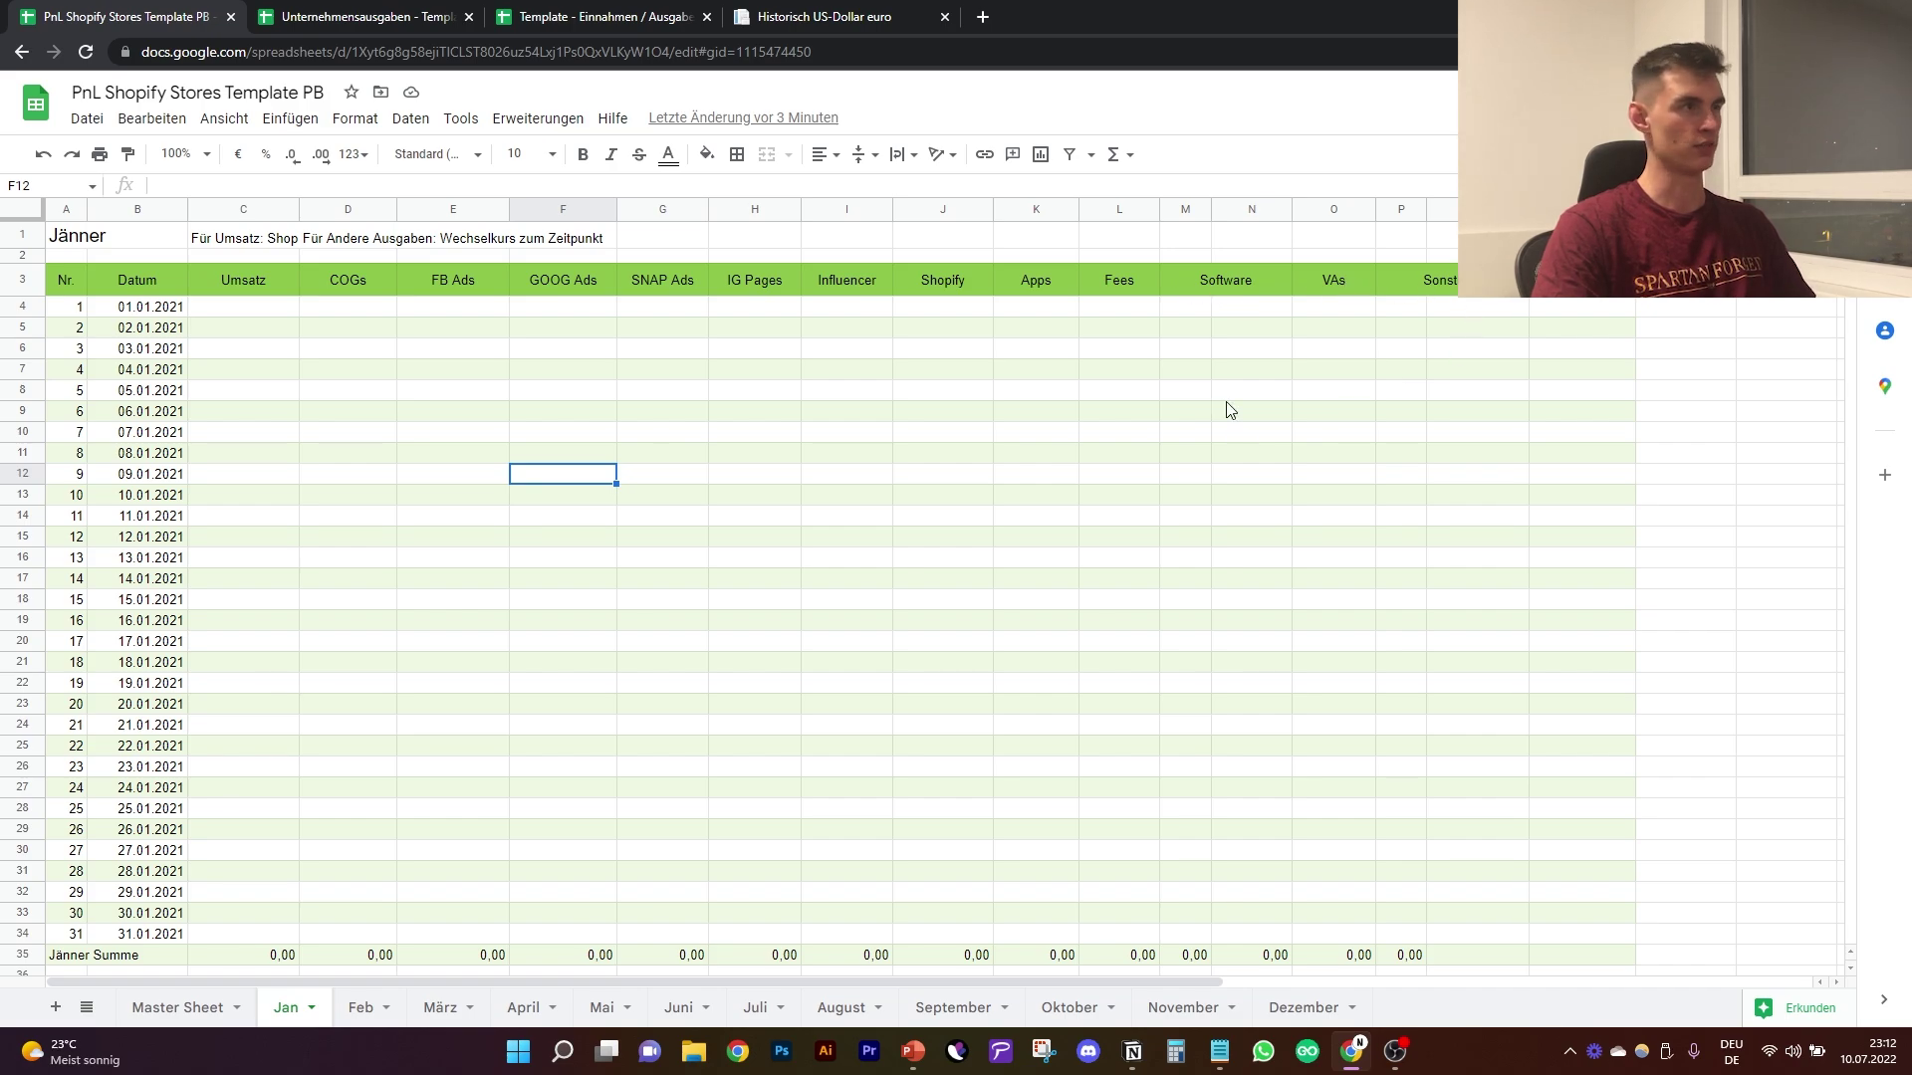
click(277, 310)
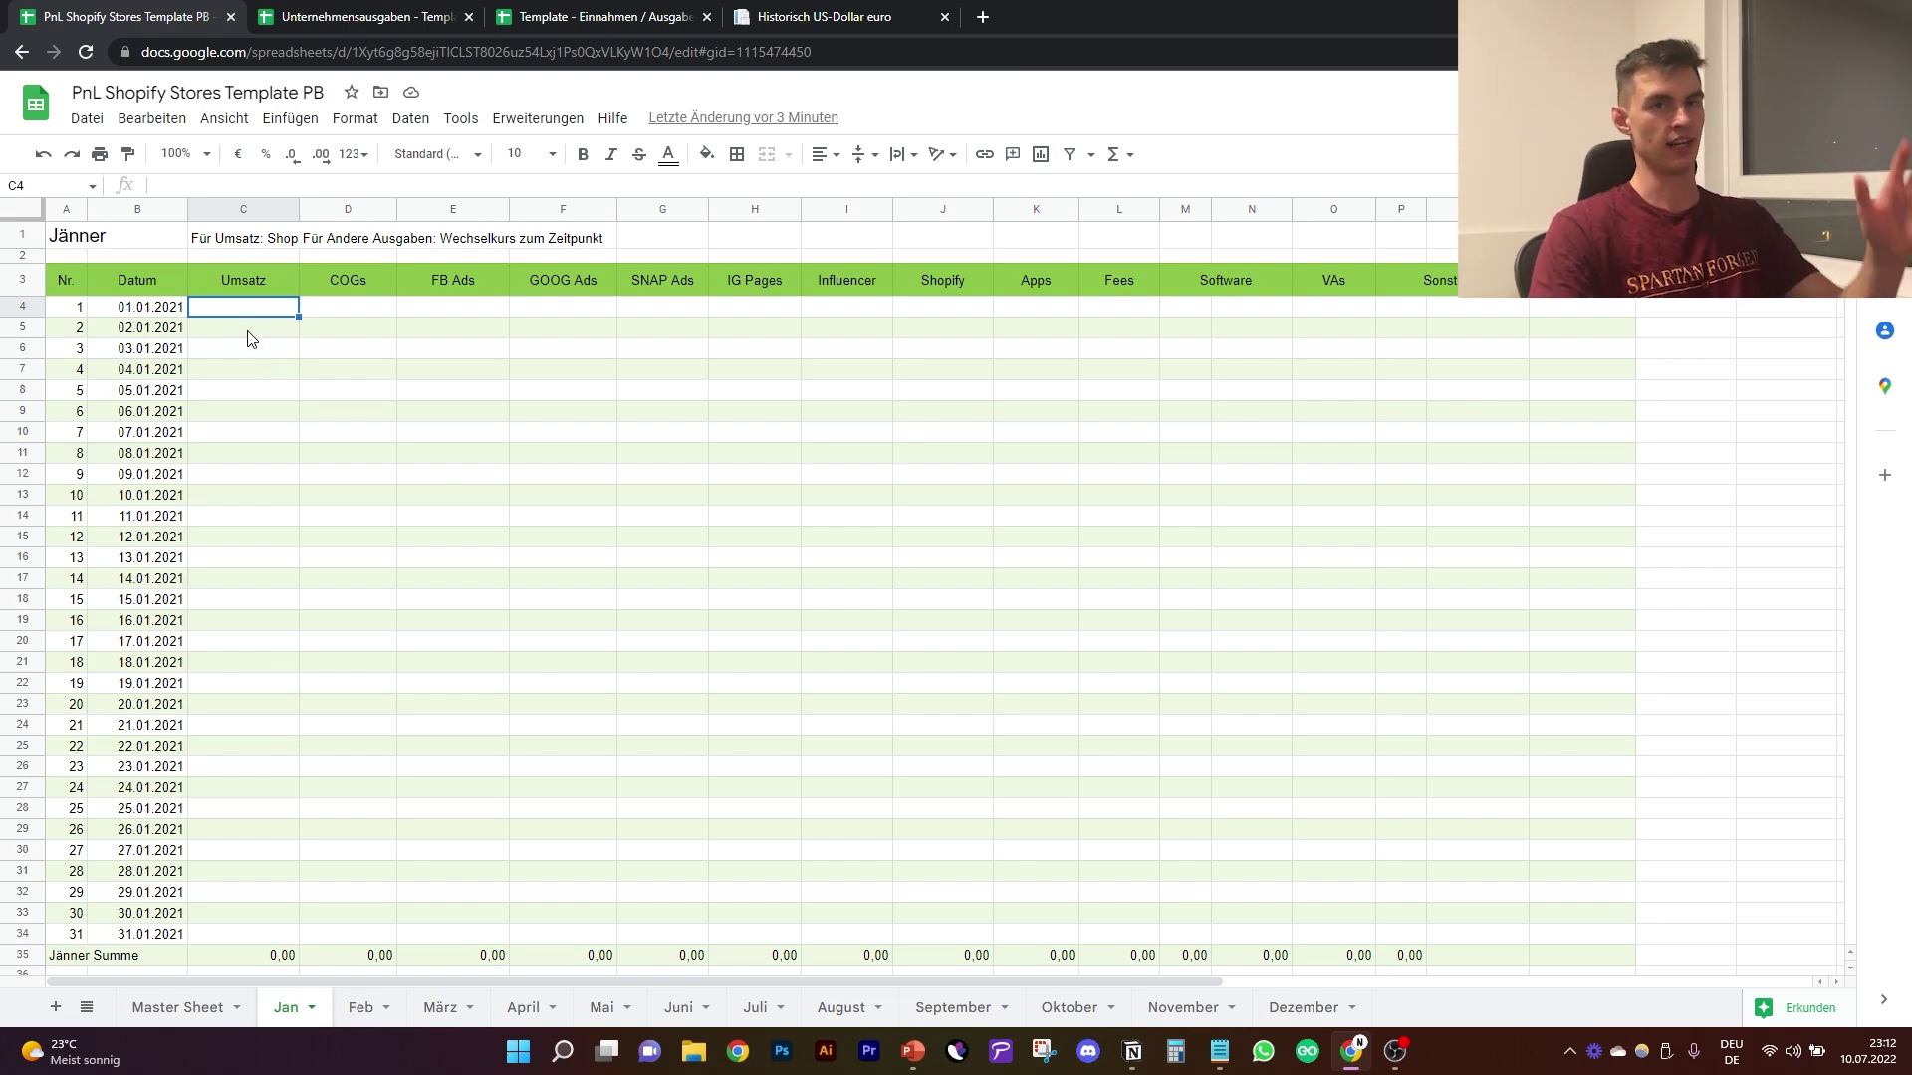
click(254, 376)
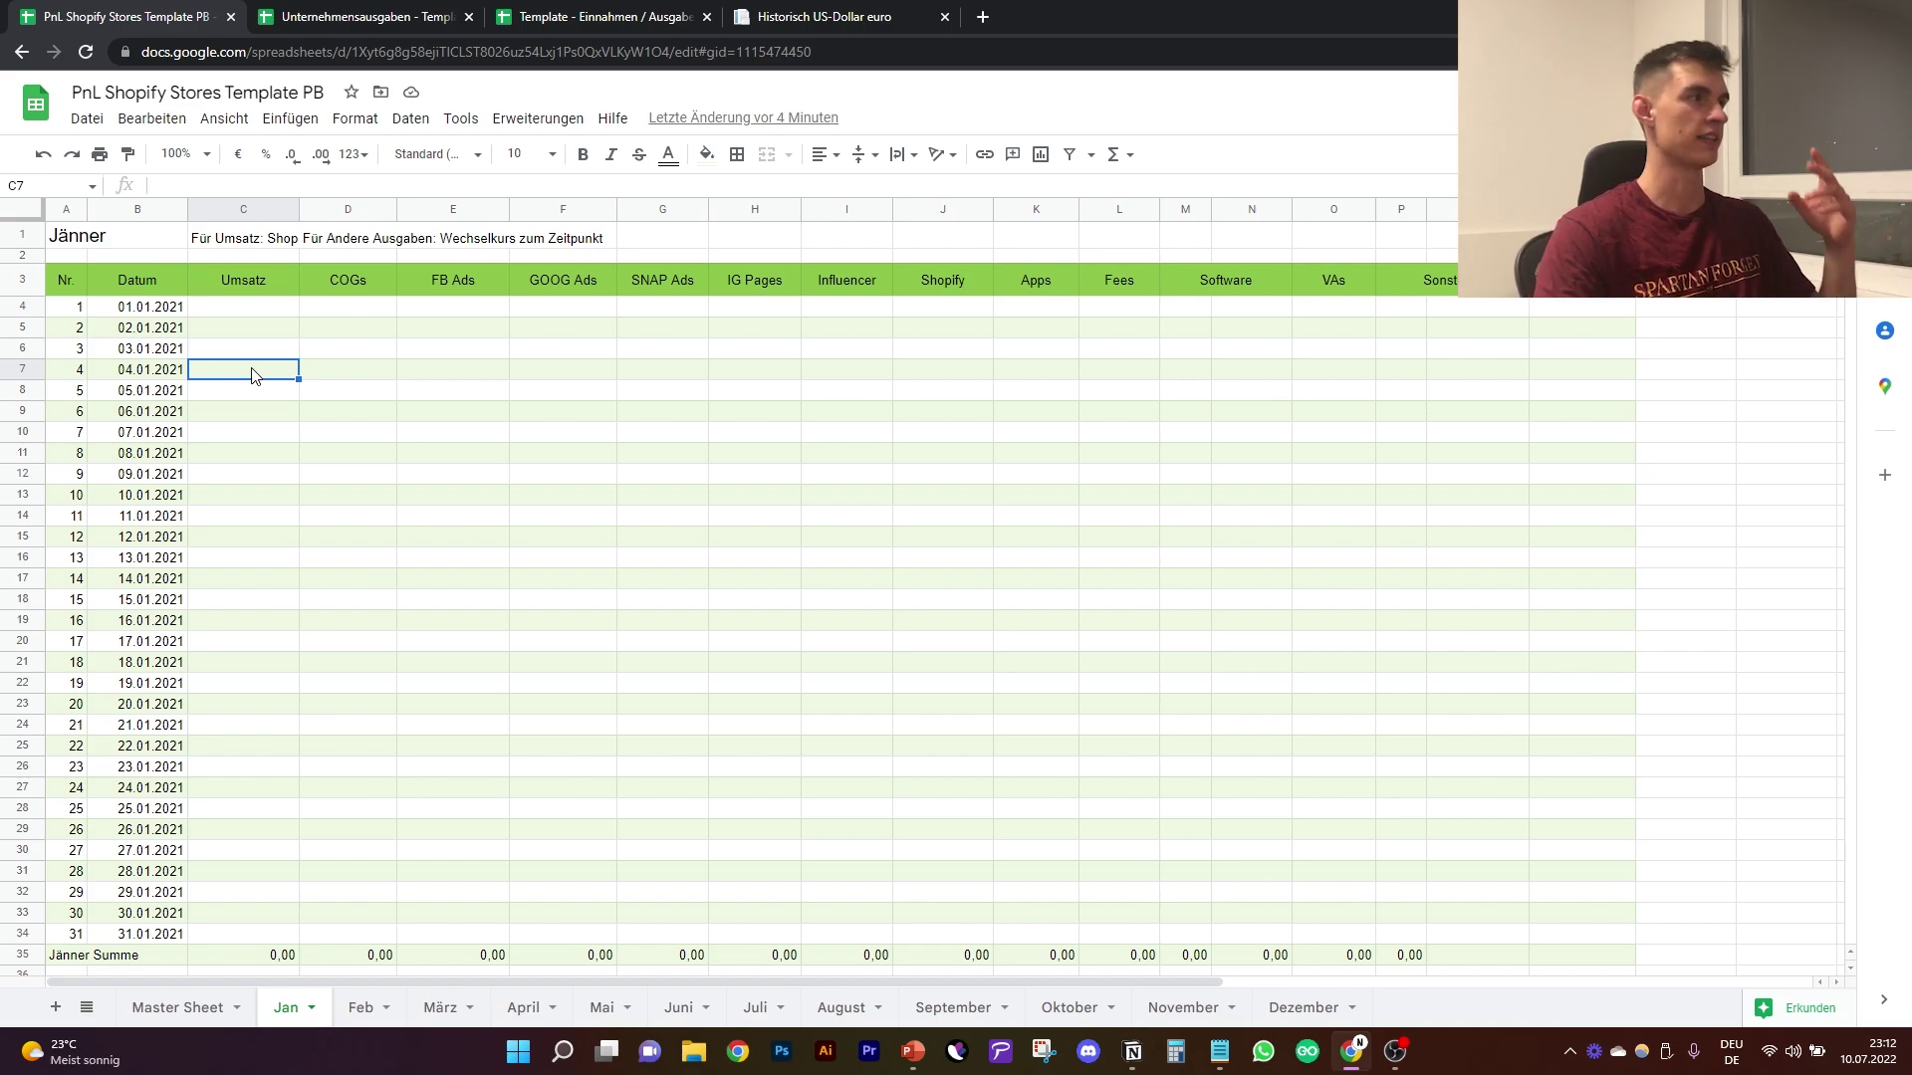
click(266, 311)
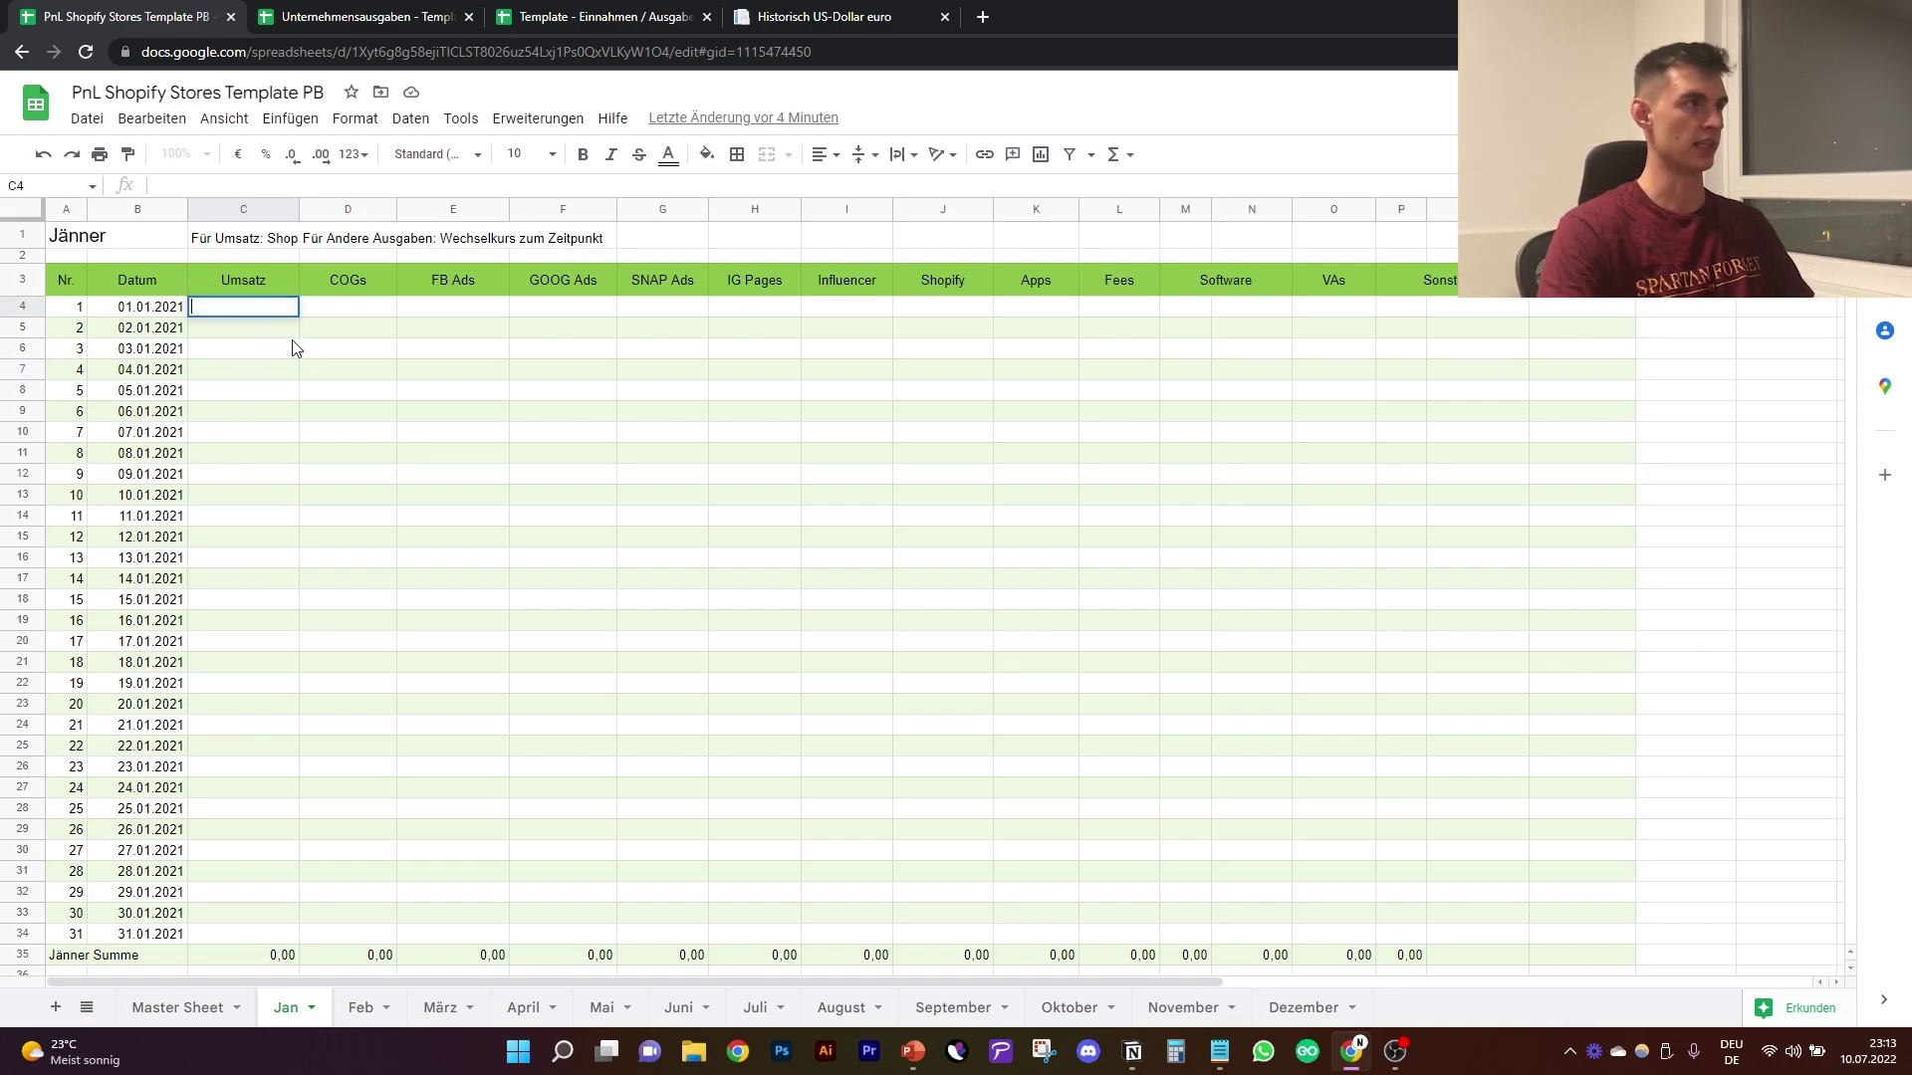
click(292, 343)
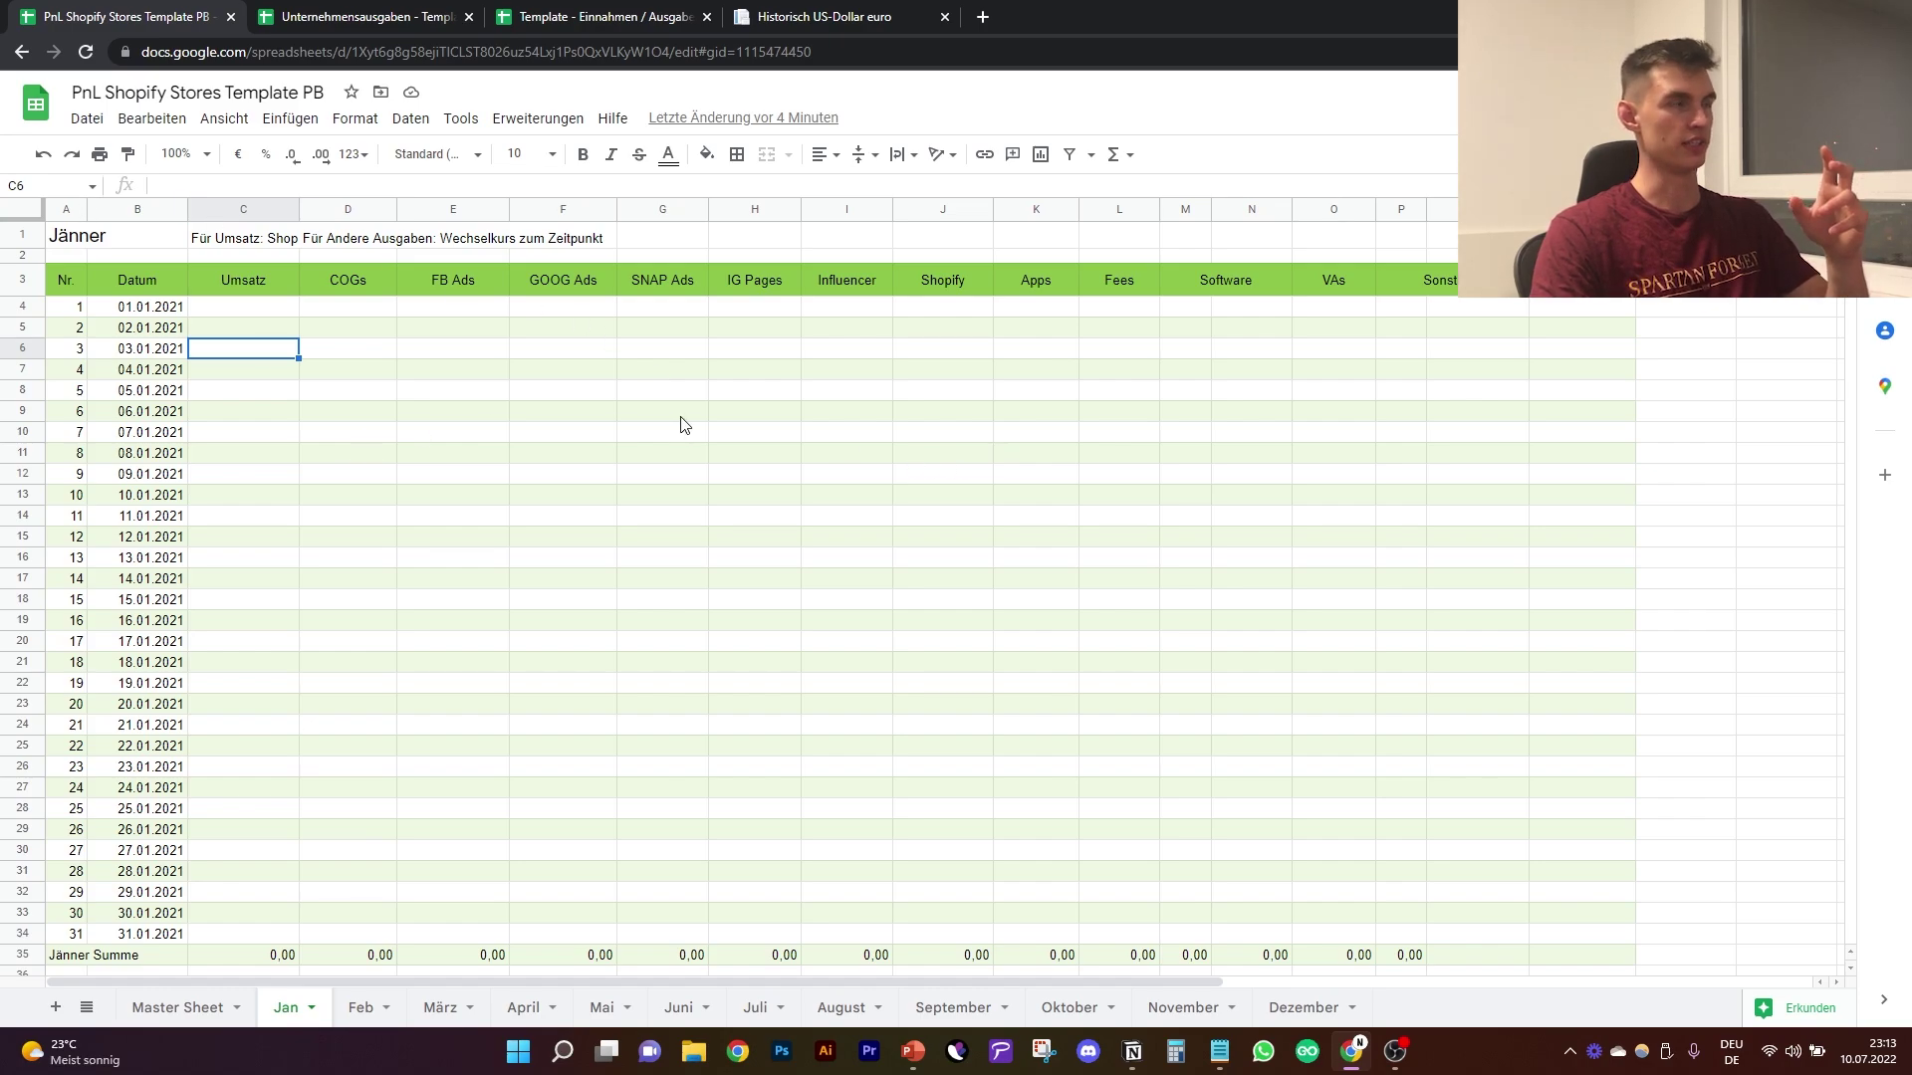
click(214, 310)
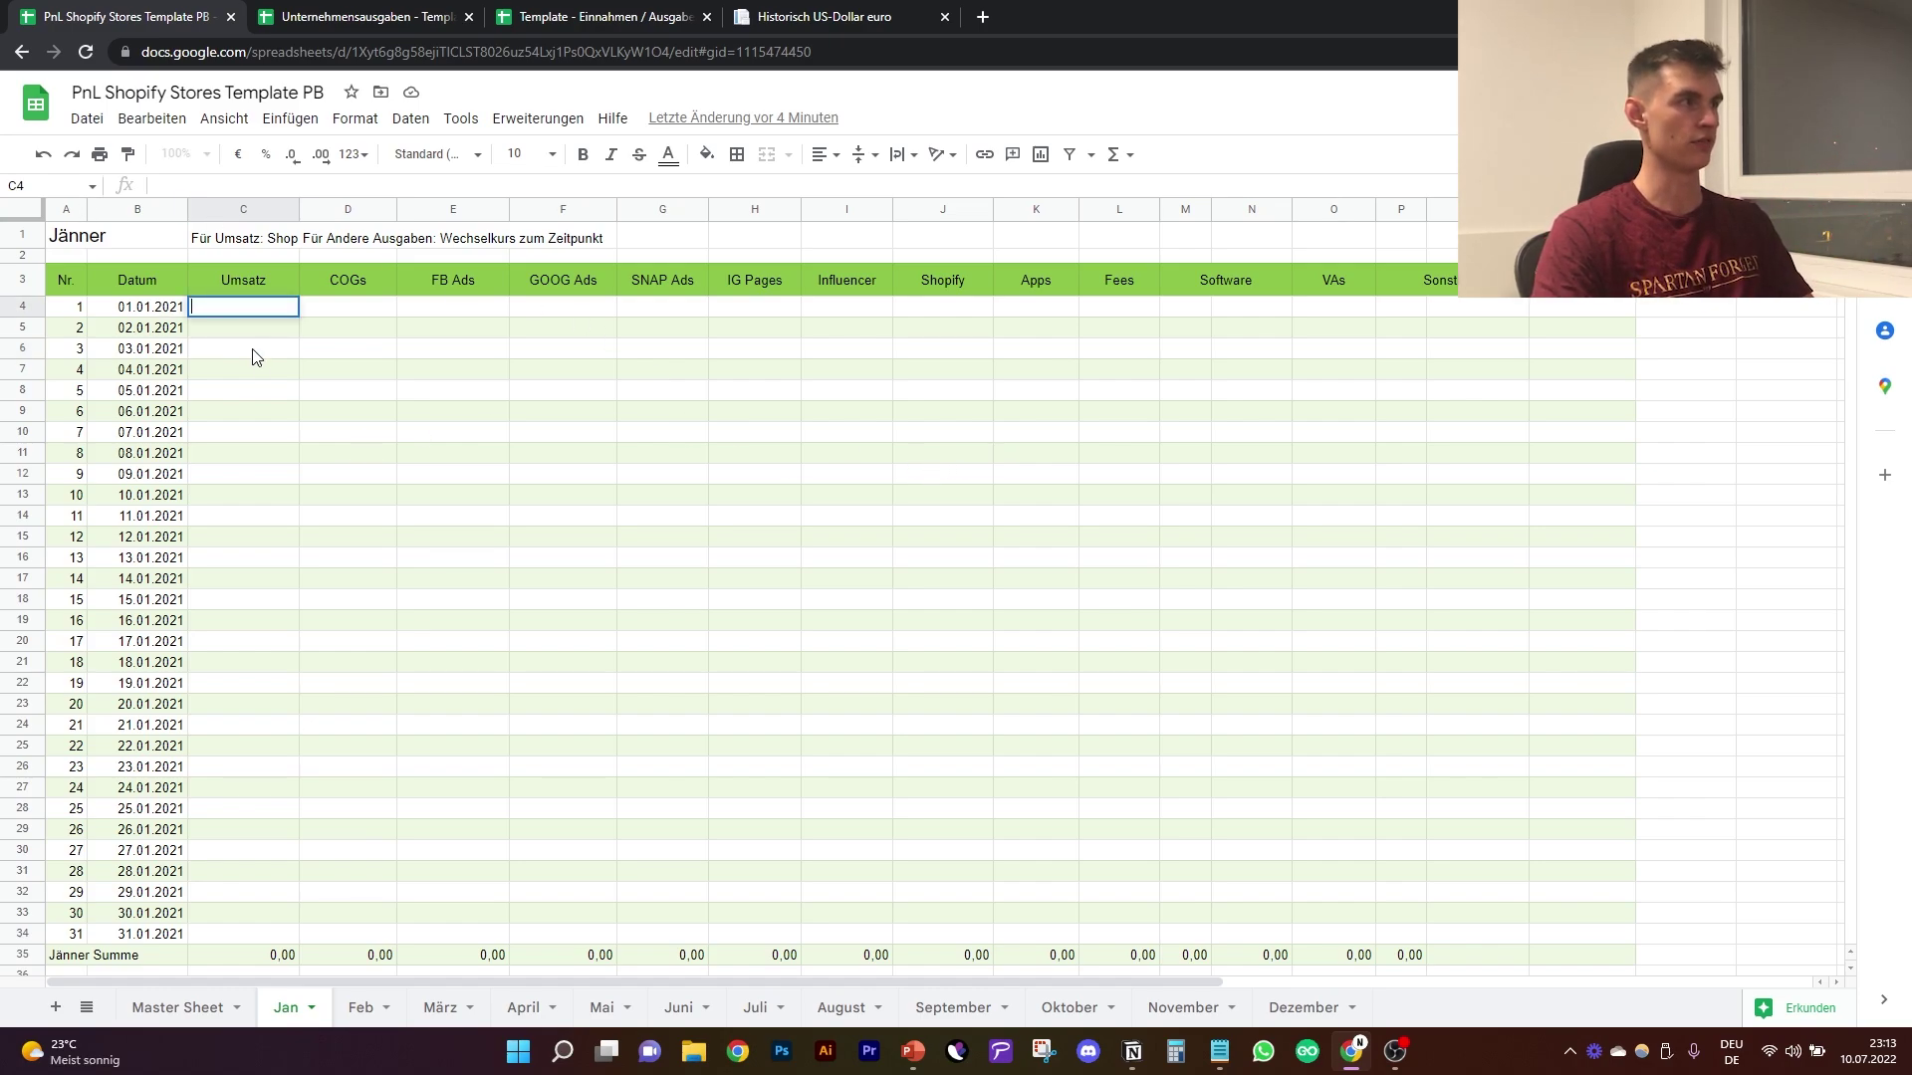
click(255, 390)
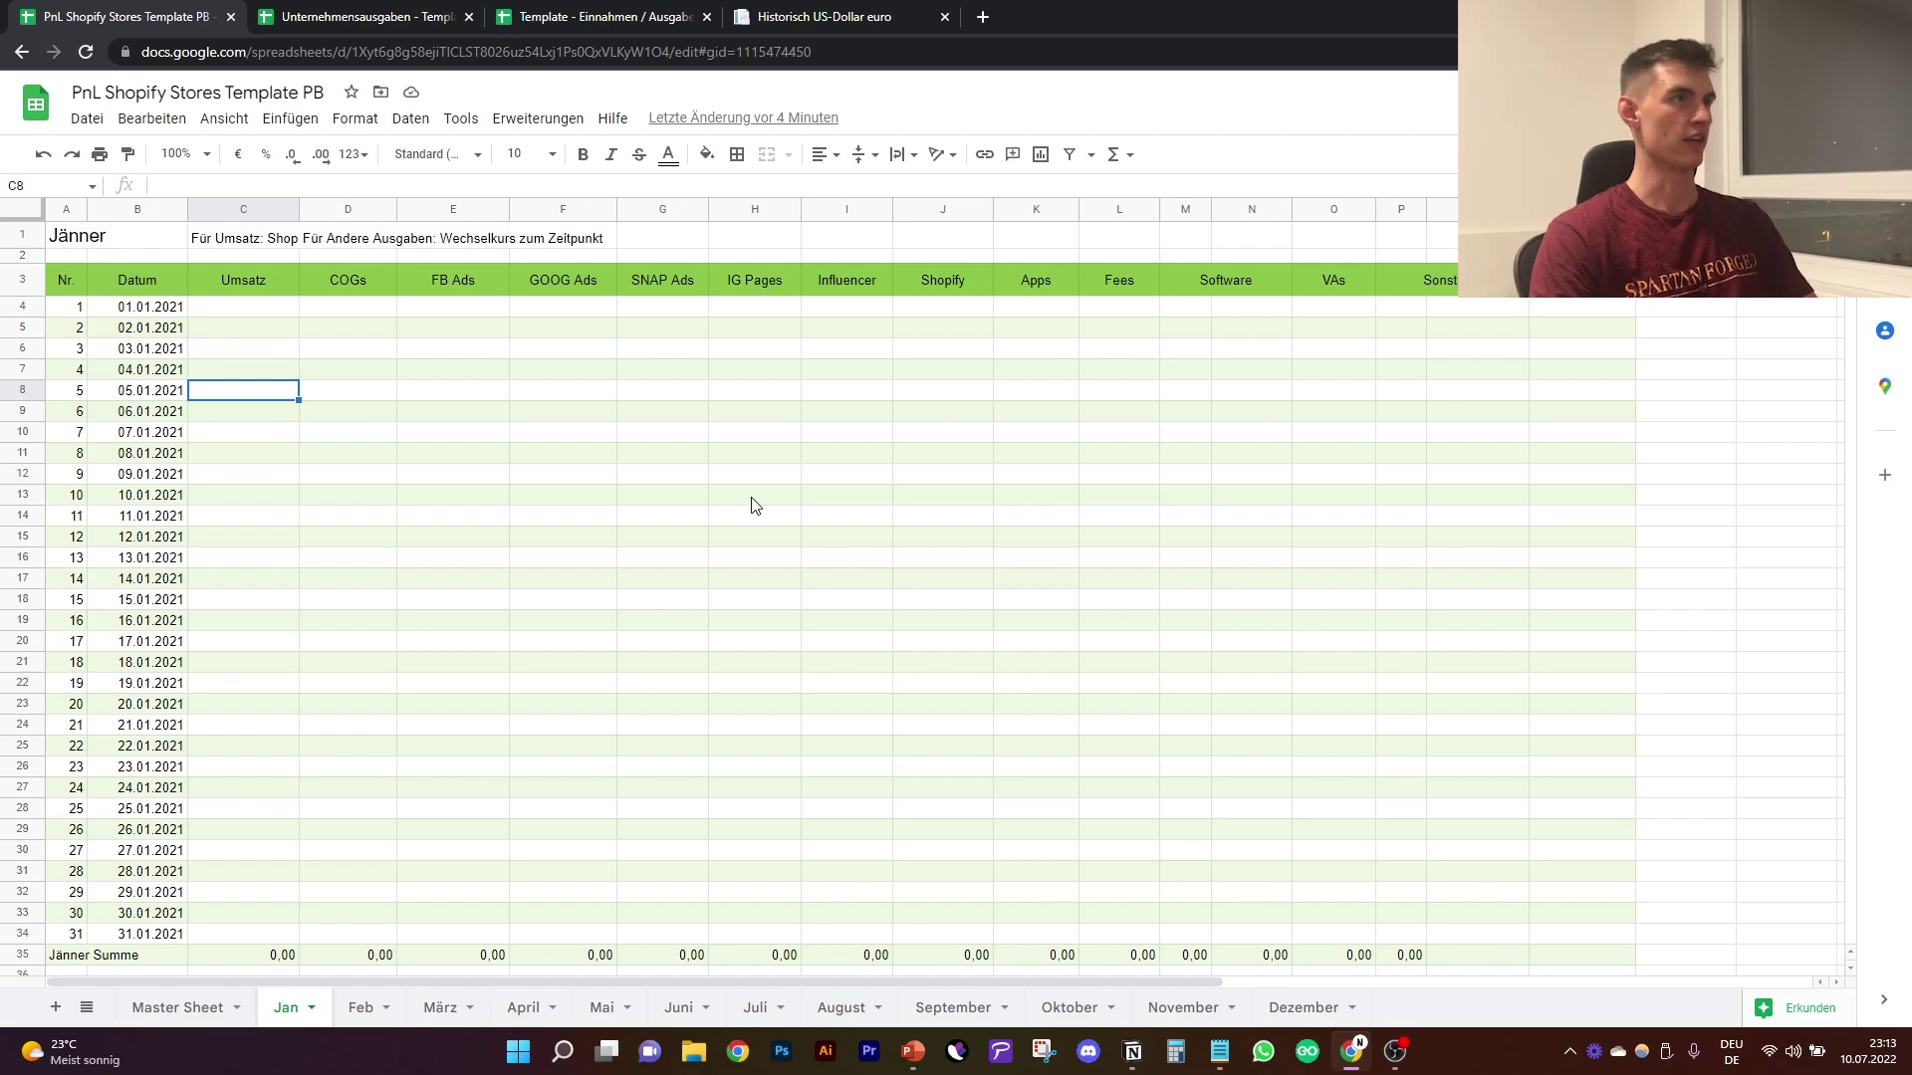
click(271, 313)
click(295, 344)
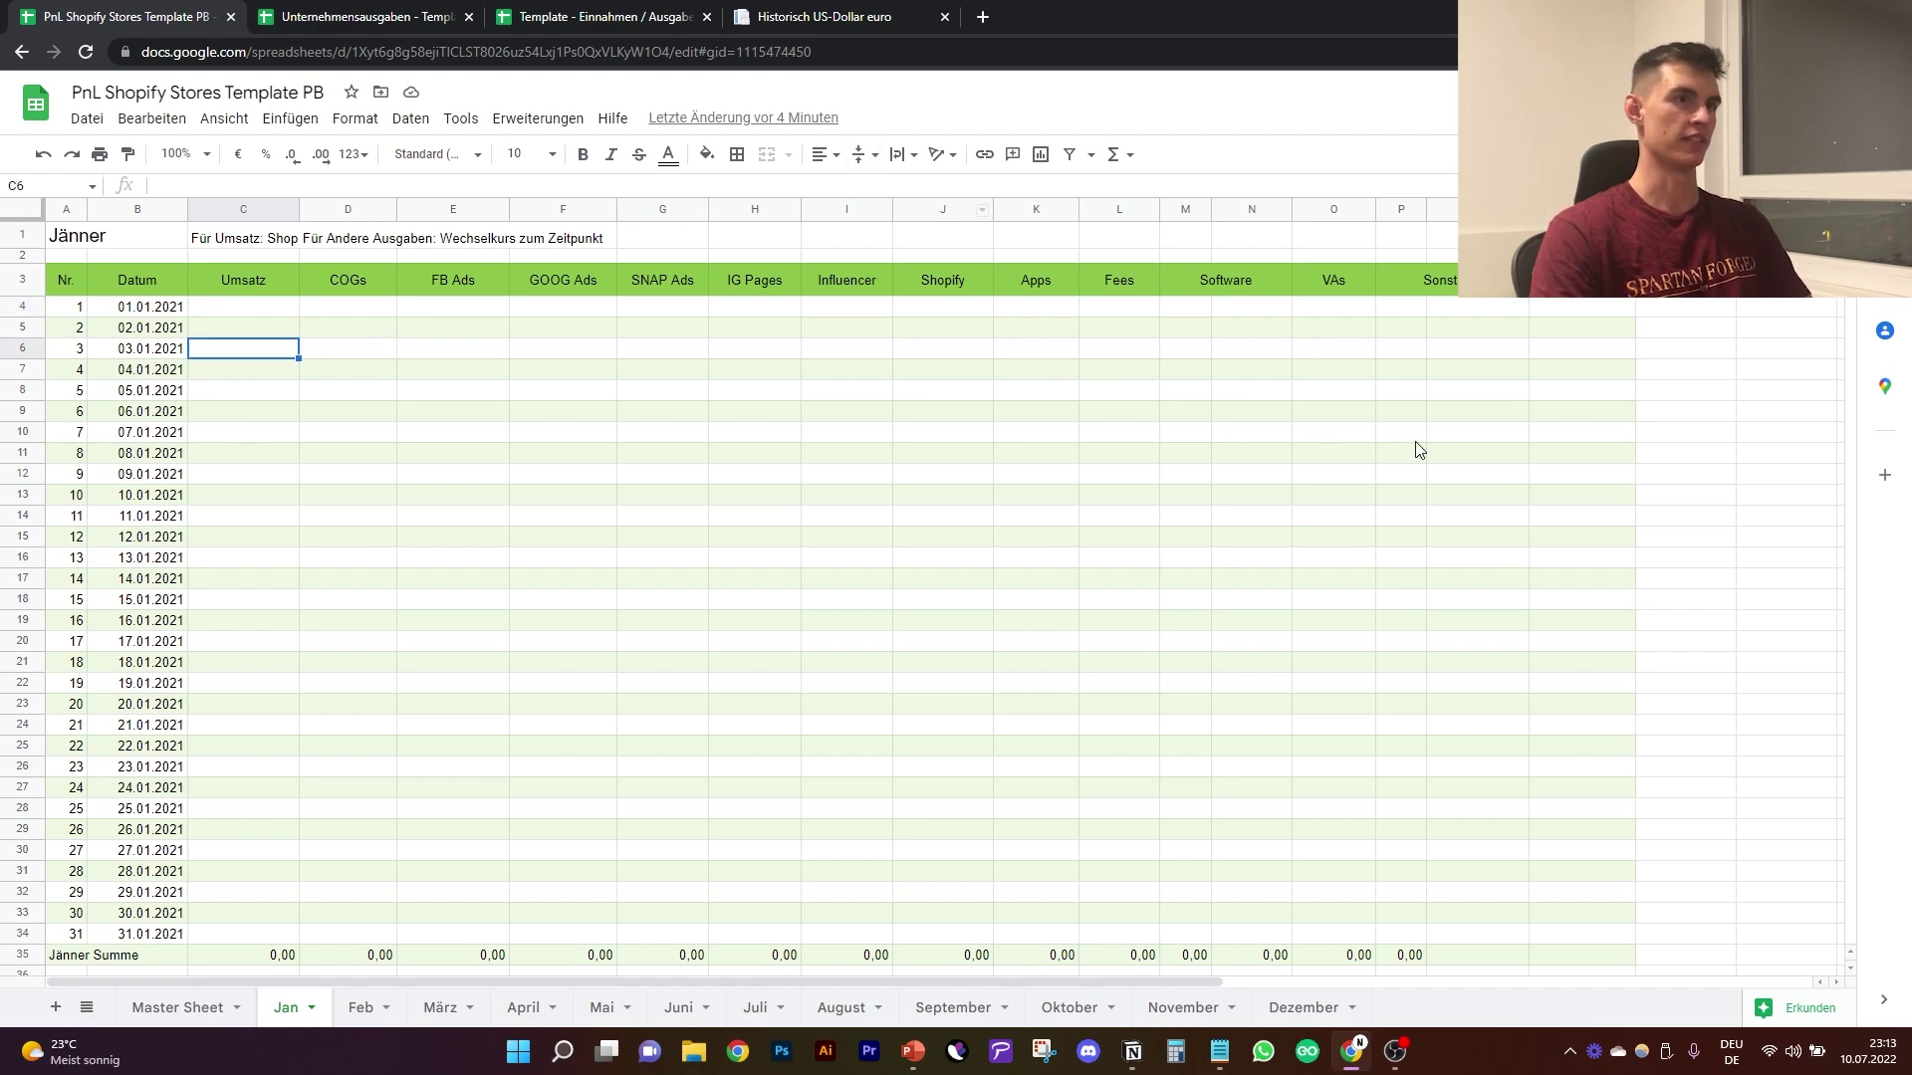
click(1588, 307)
click(1608, 370)
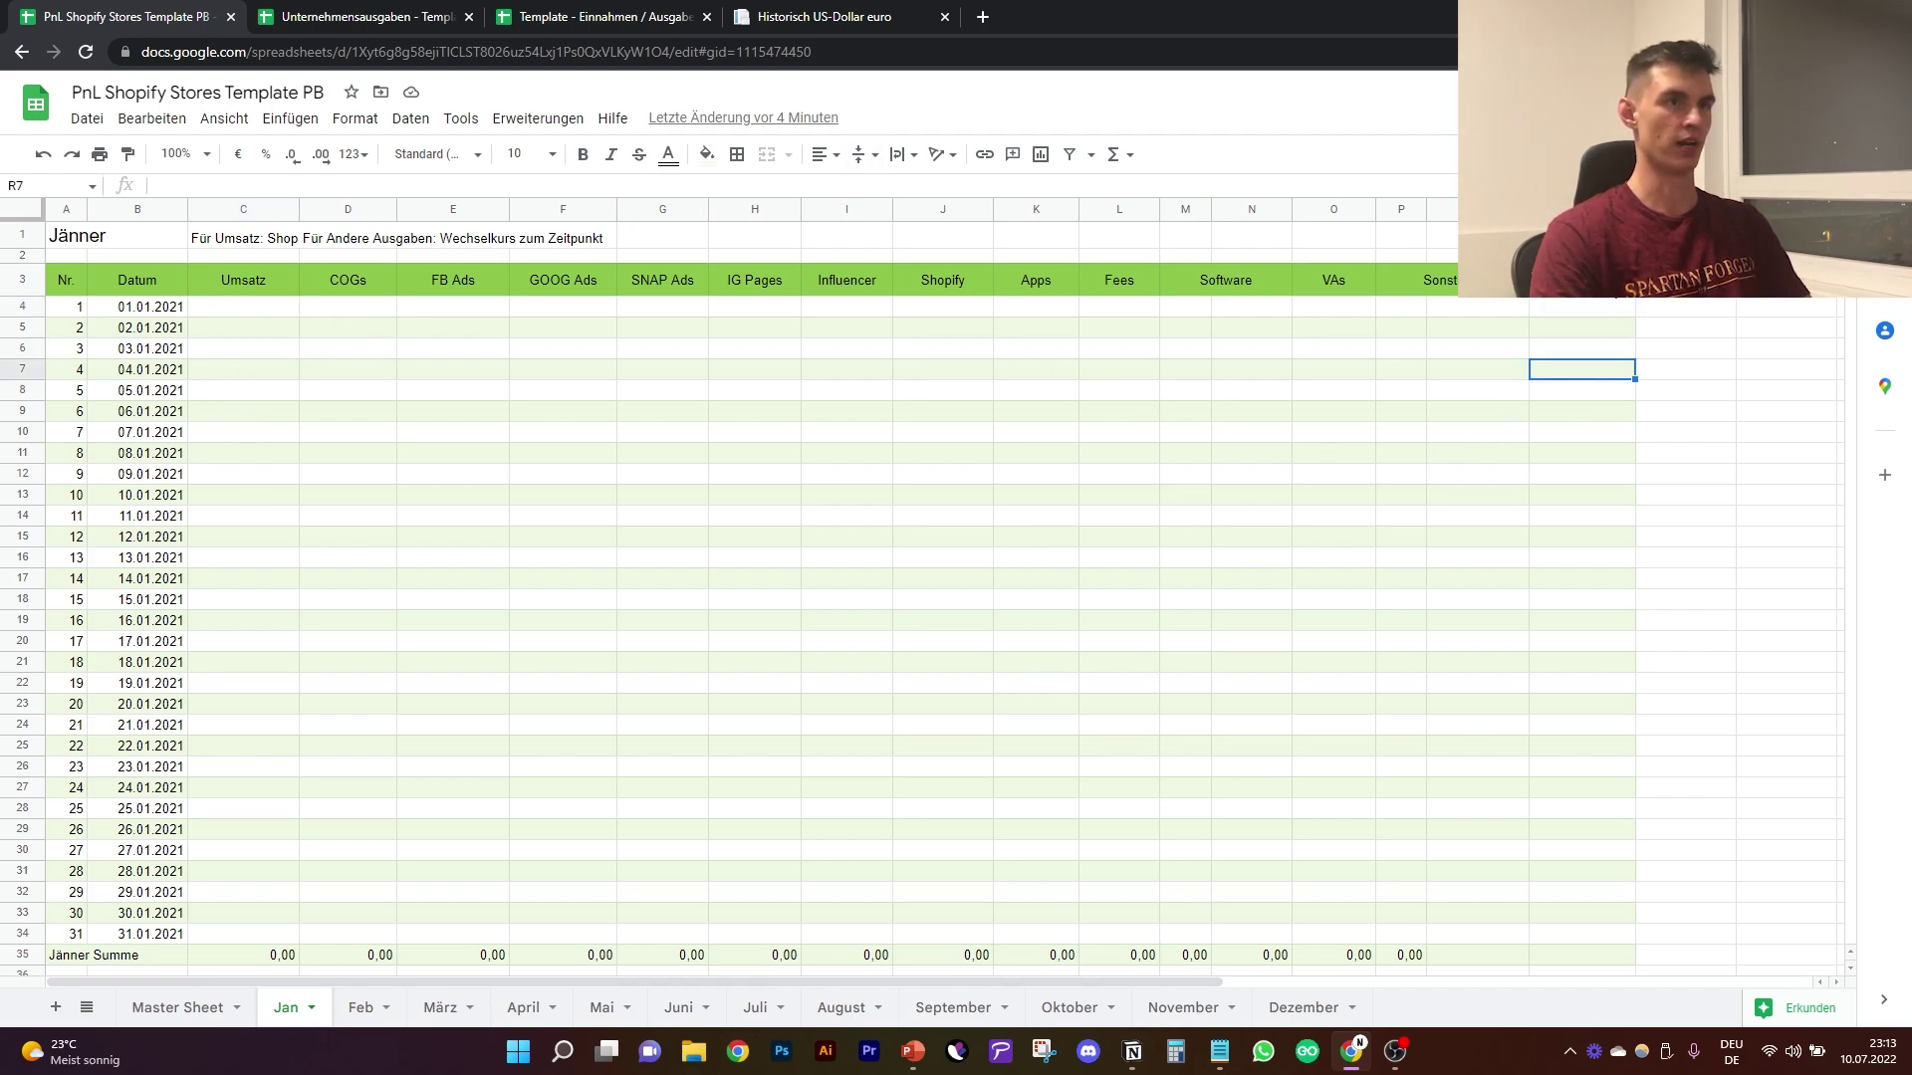
drag(1593, 299, 1604, 579)
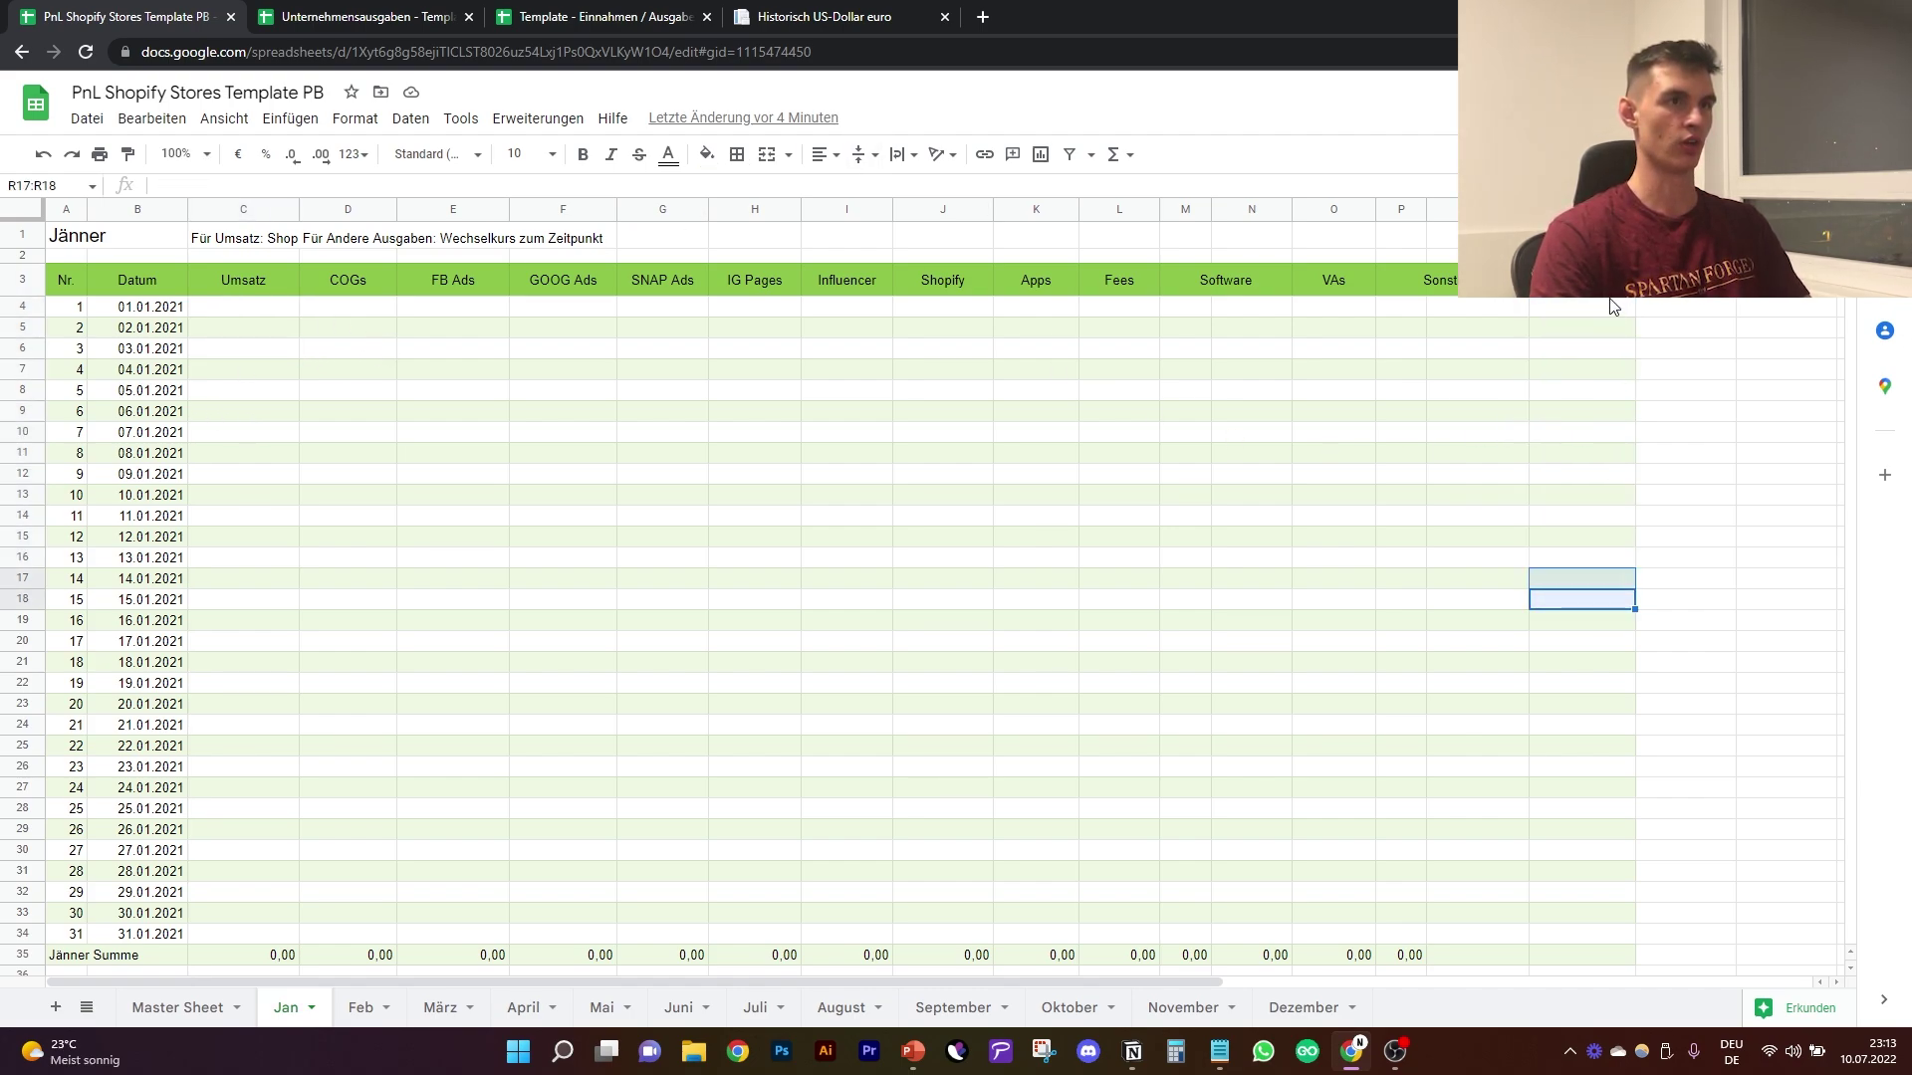
Step: Look up the historical USD to EUR exchange rate for 8 July 2022 on Währungsrechner.Org
click(856, 27)
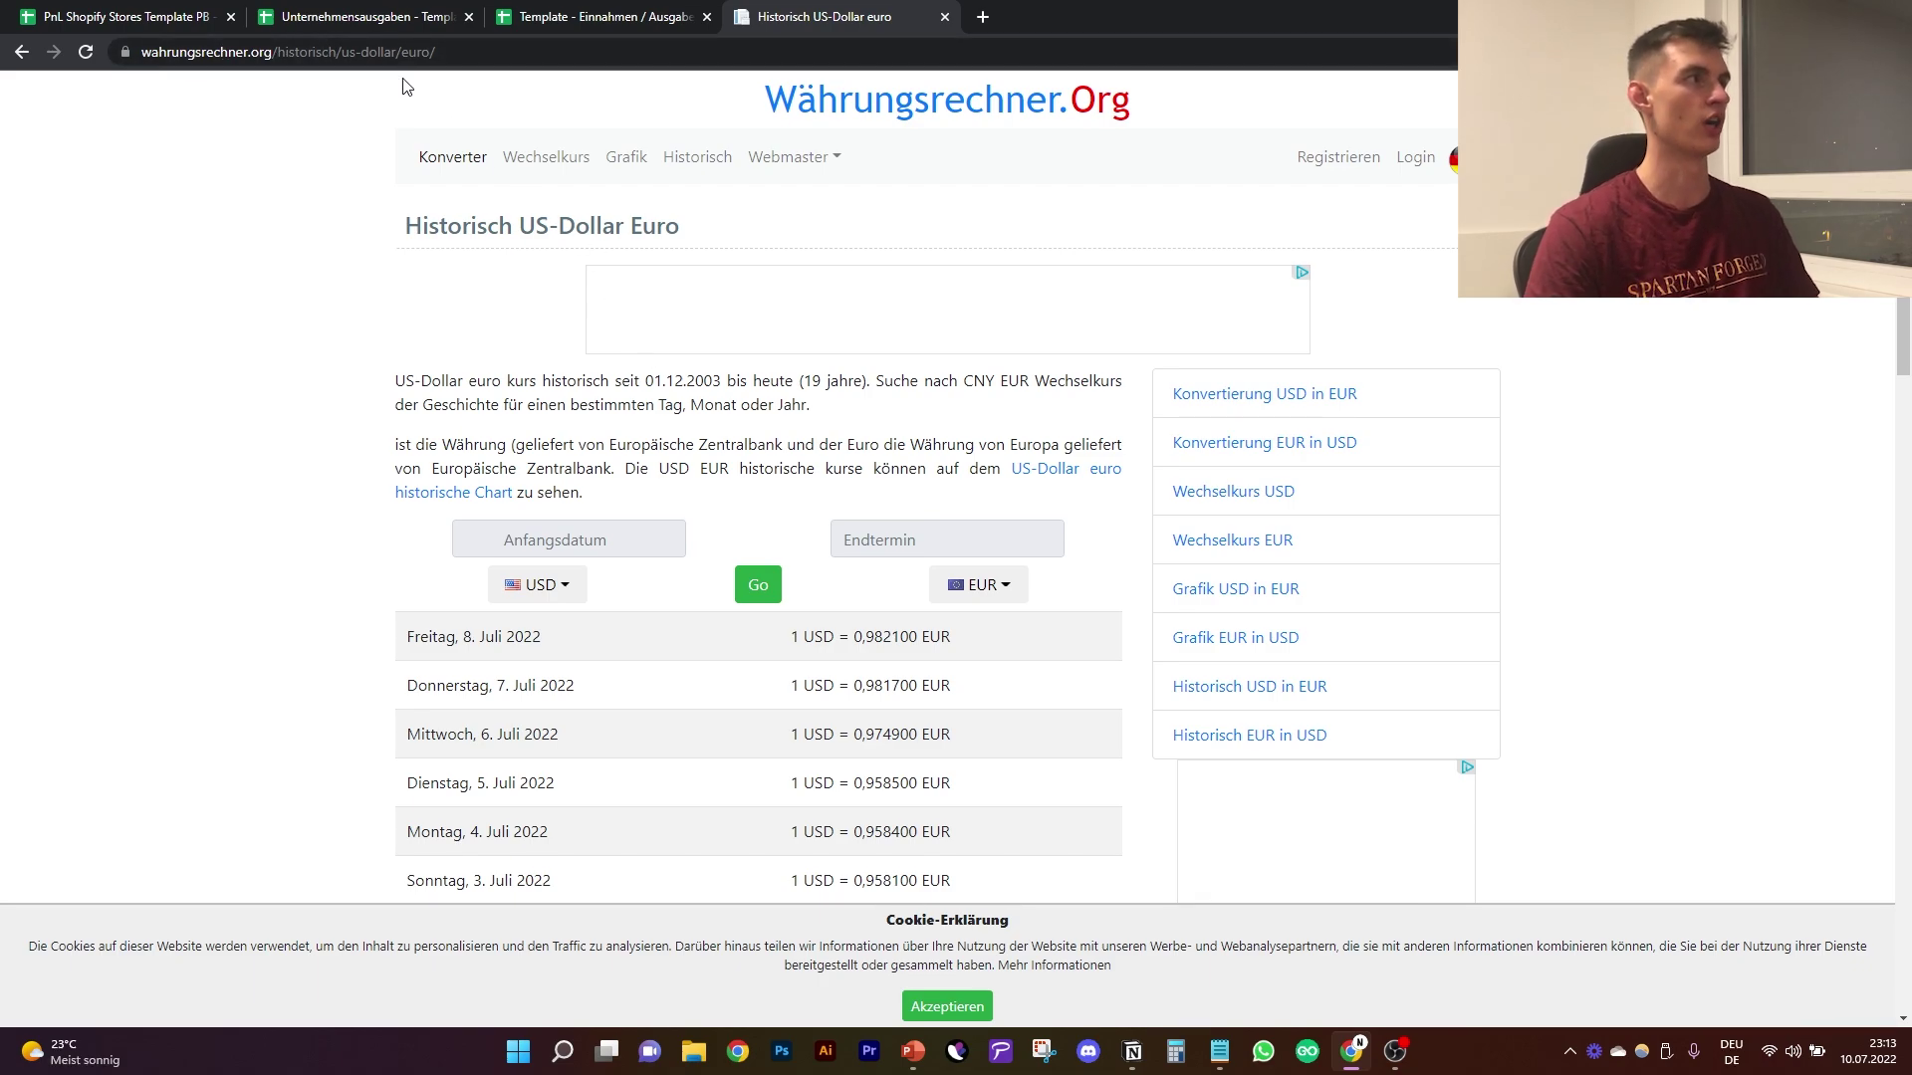
scroll(799, 613, down, 2)
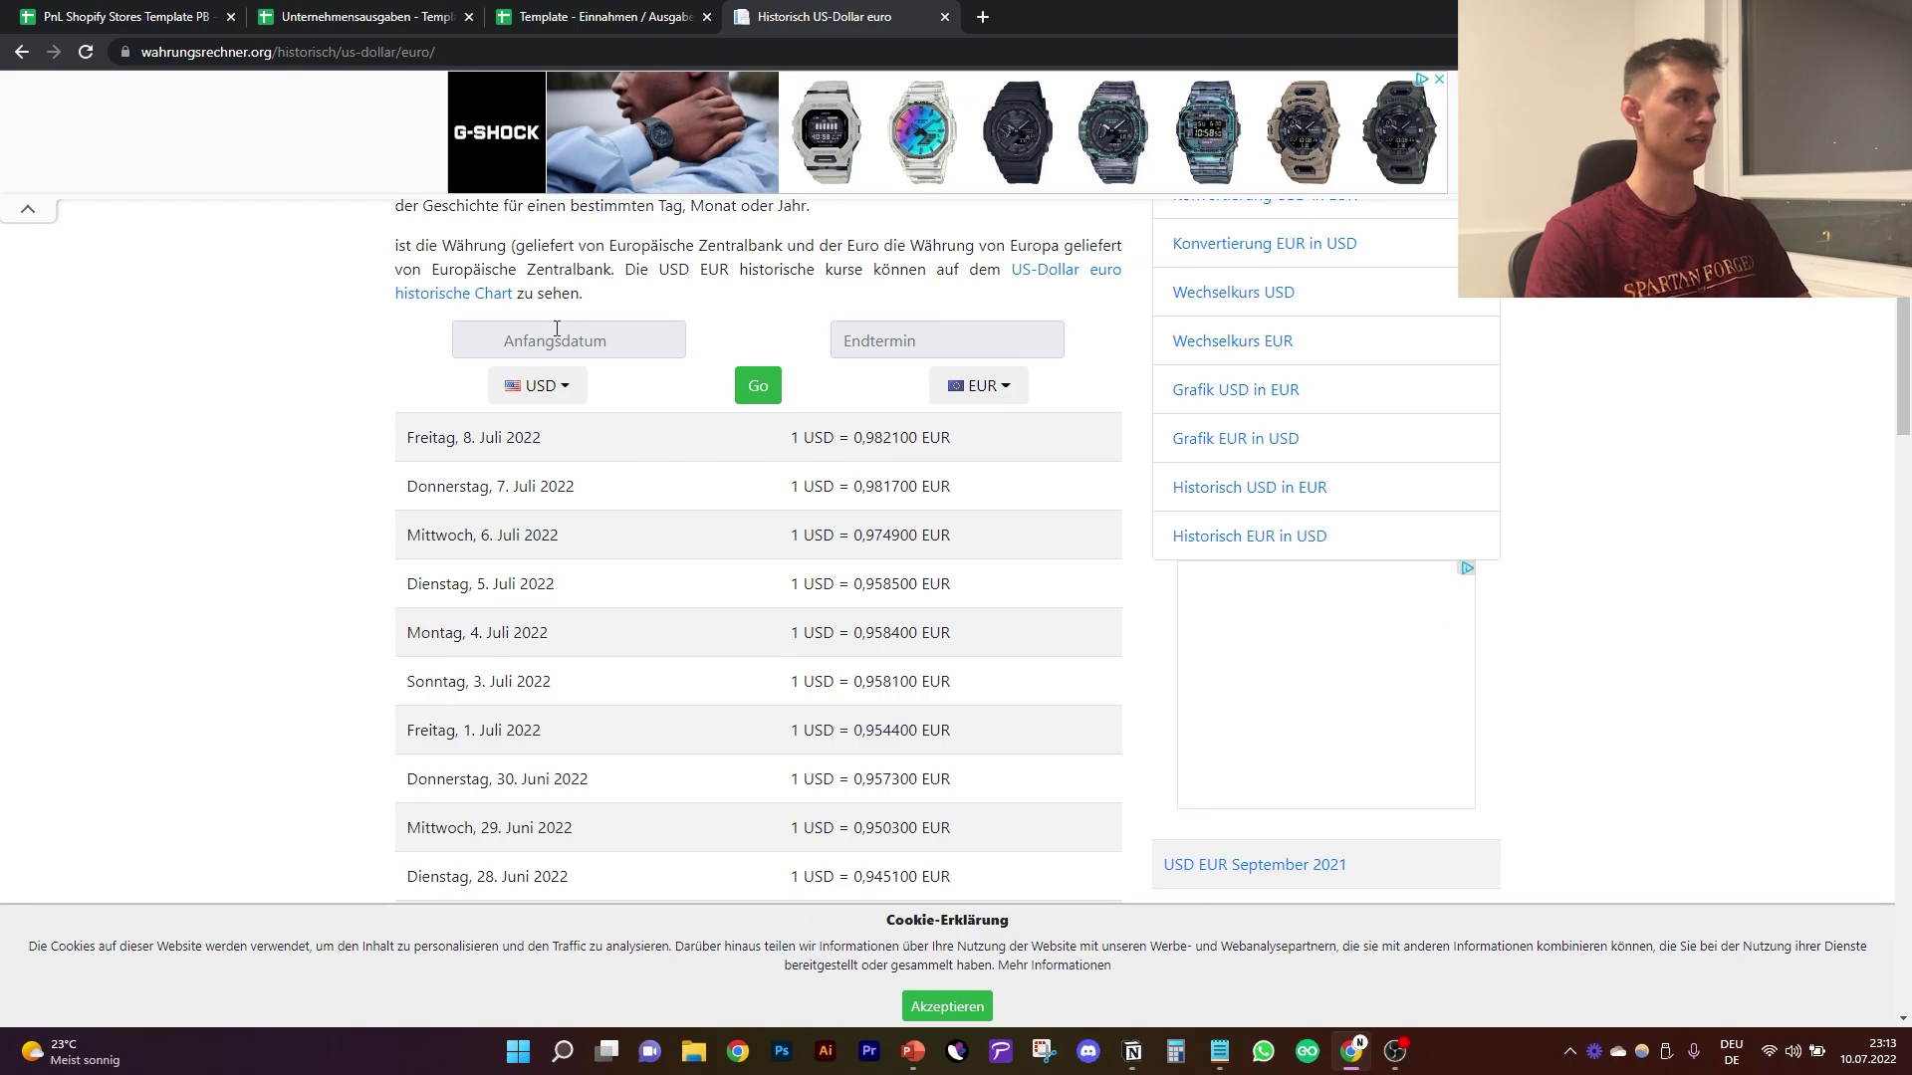
scroll(862, 587, down, 1)
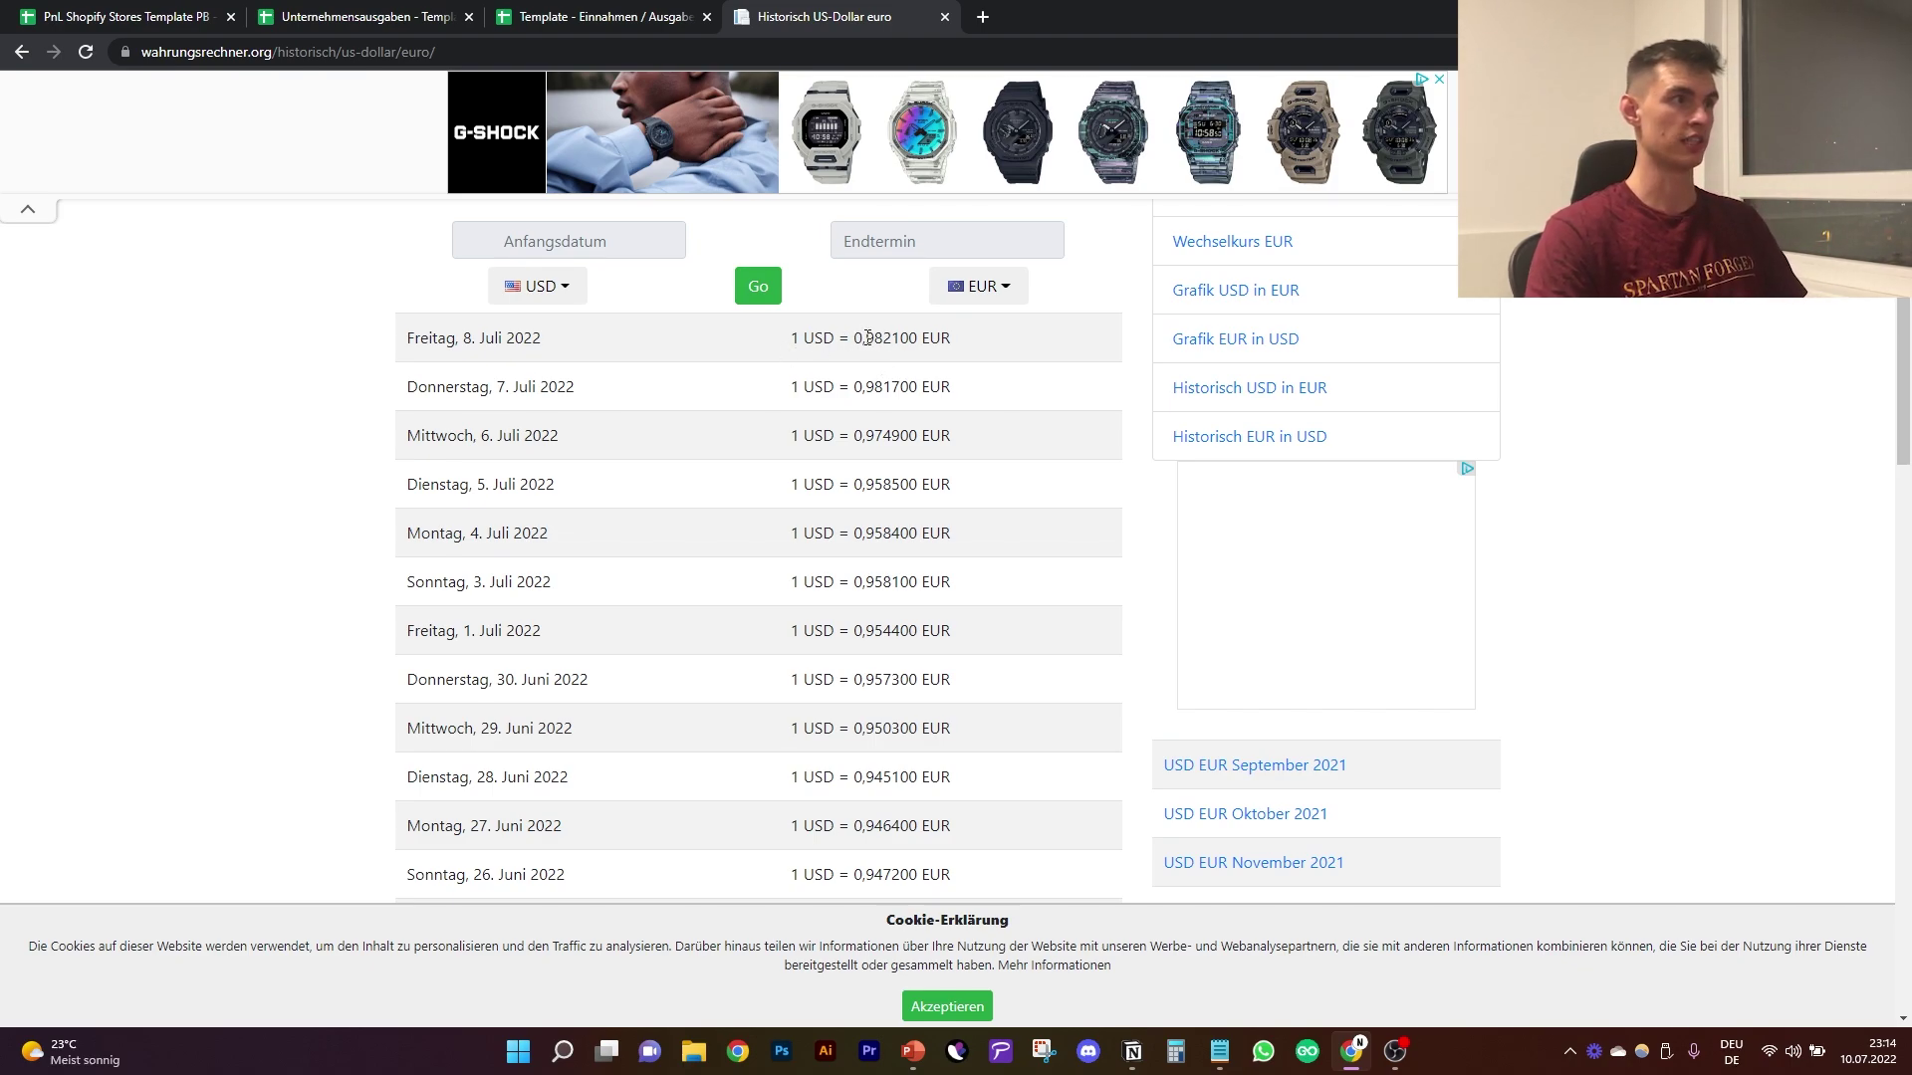
drag(854, 334, 931, 339)
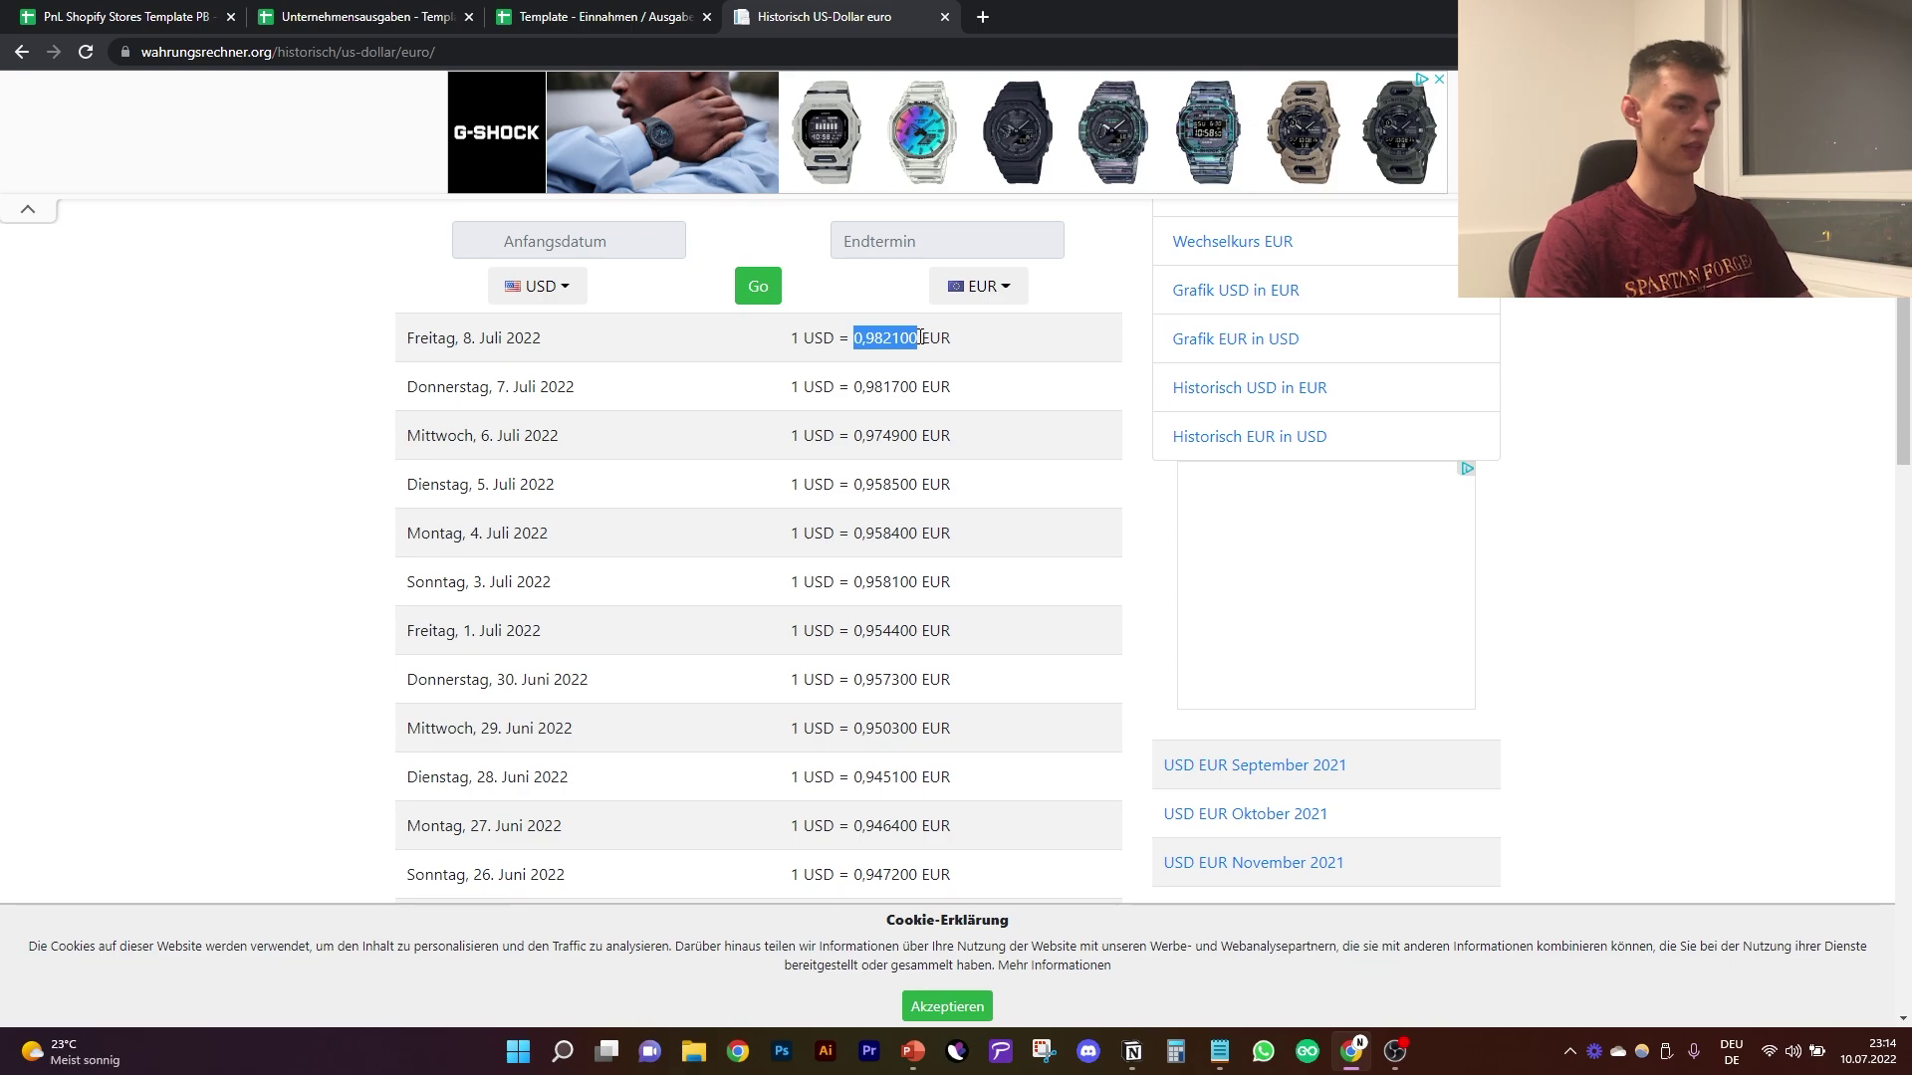
Step: Return to the PnL template spreadsheet and enter 100 as the Umsatz for 01.01.2021 in cell C4
click(120, 16)
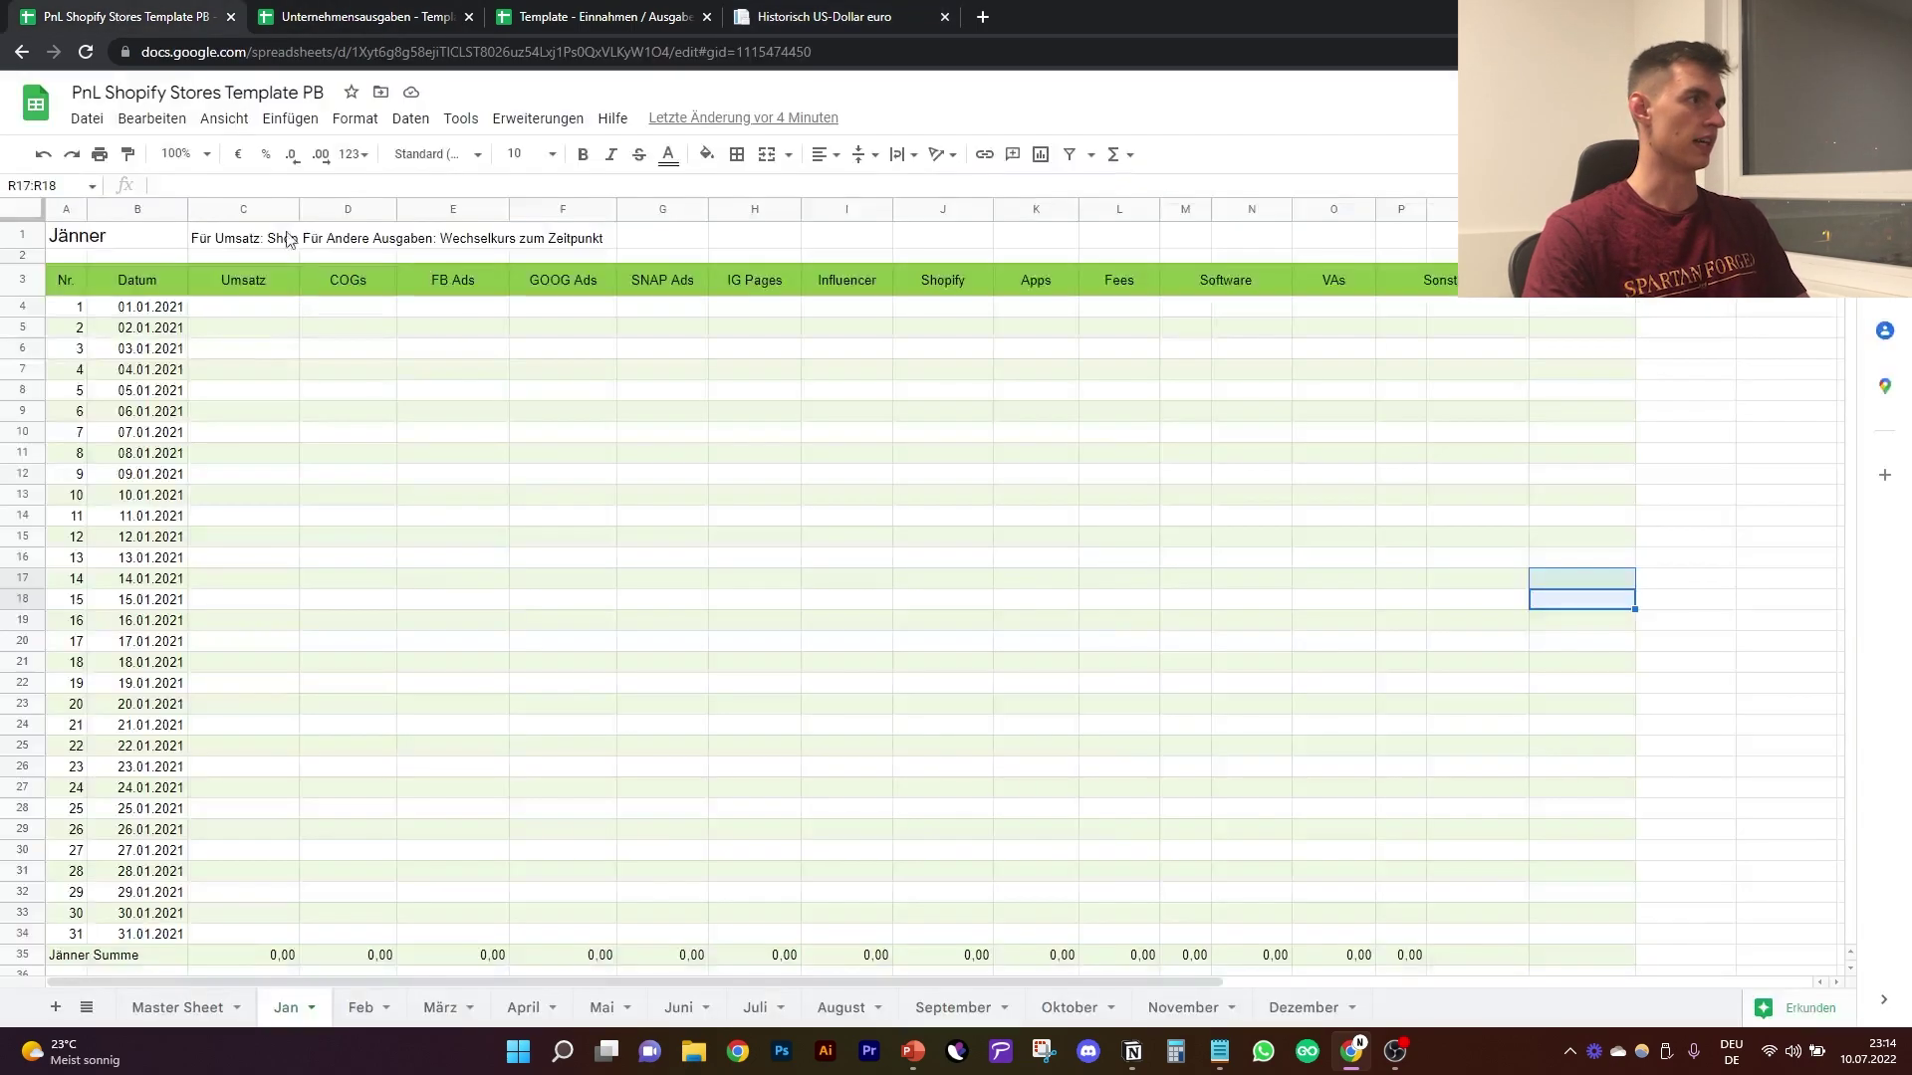
click(249, 308)
text(100)
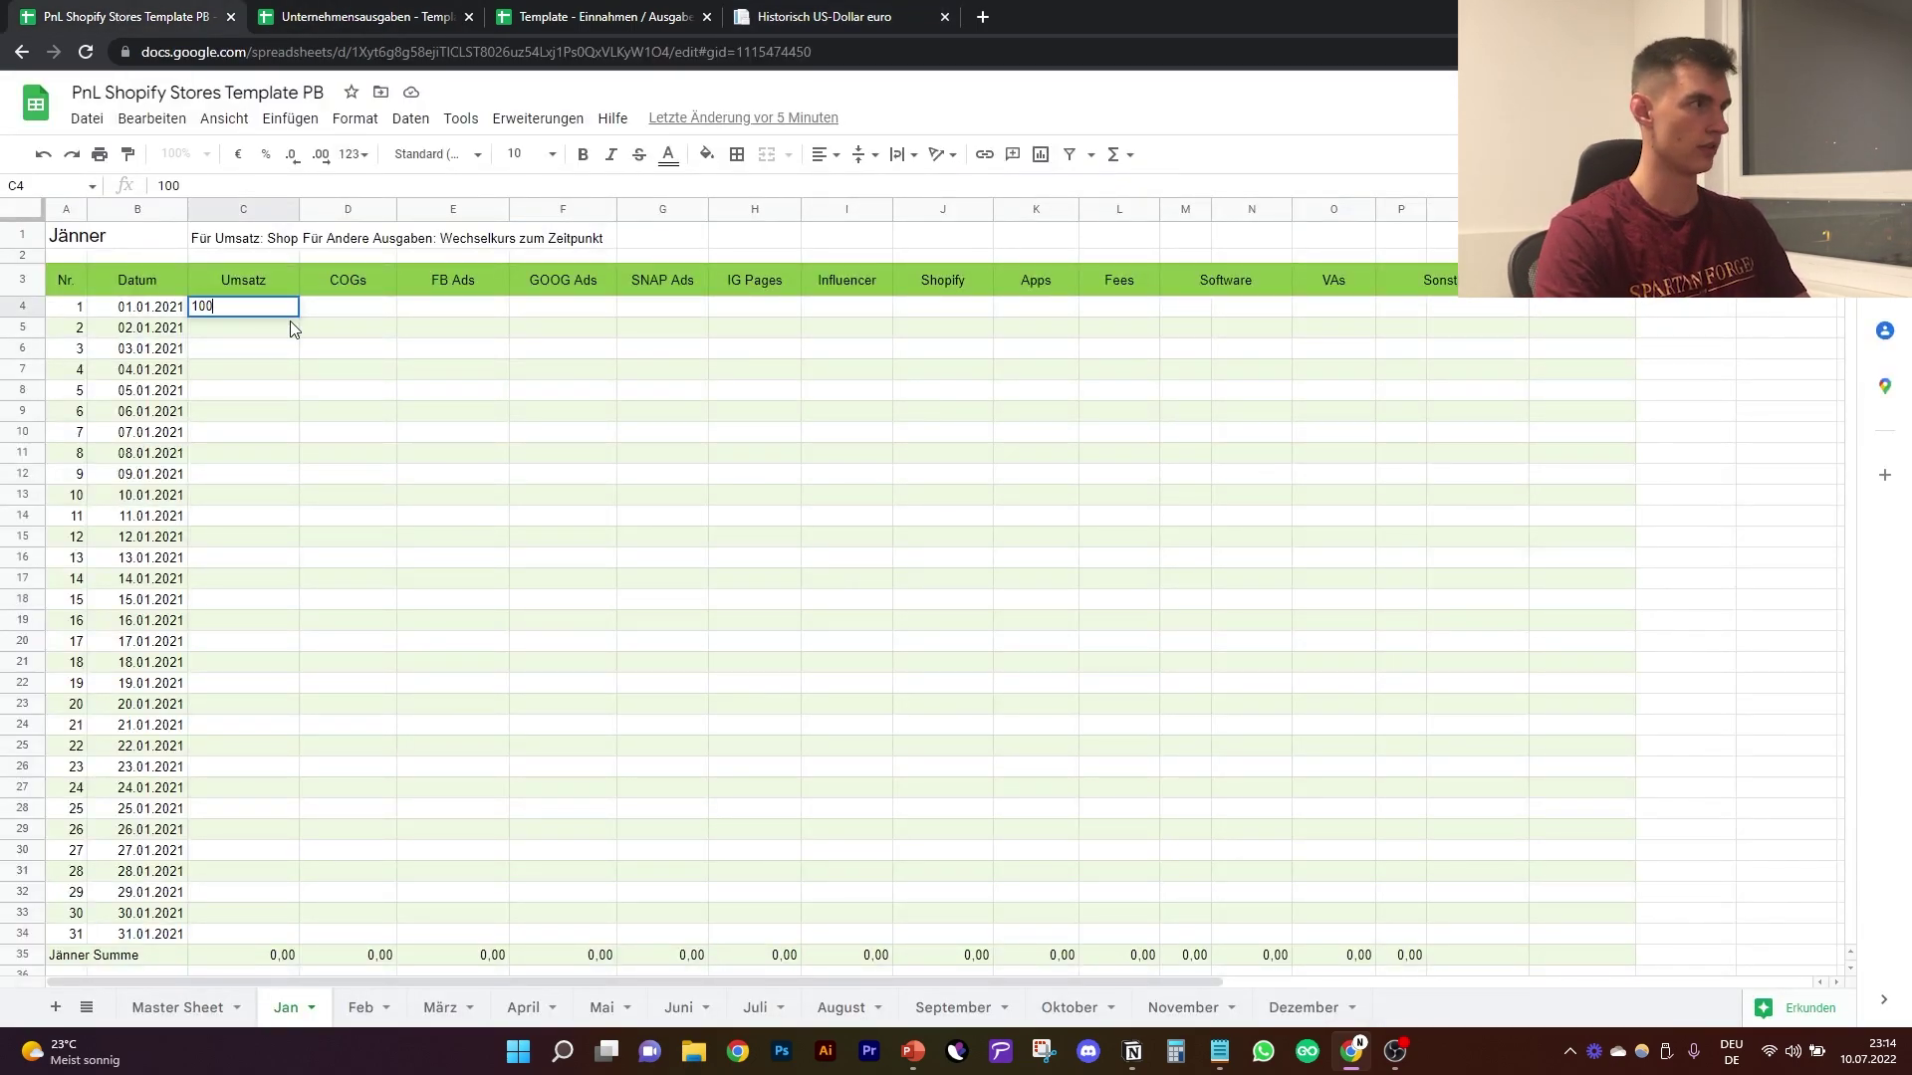
key(Return)
Step: Enter the exchange rate 0,9821 in cell R4 of the 01.01.2021 row
click(1633, 311)
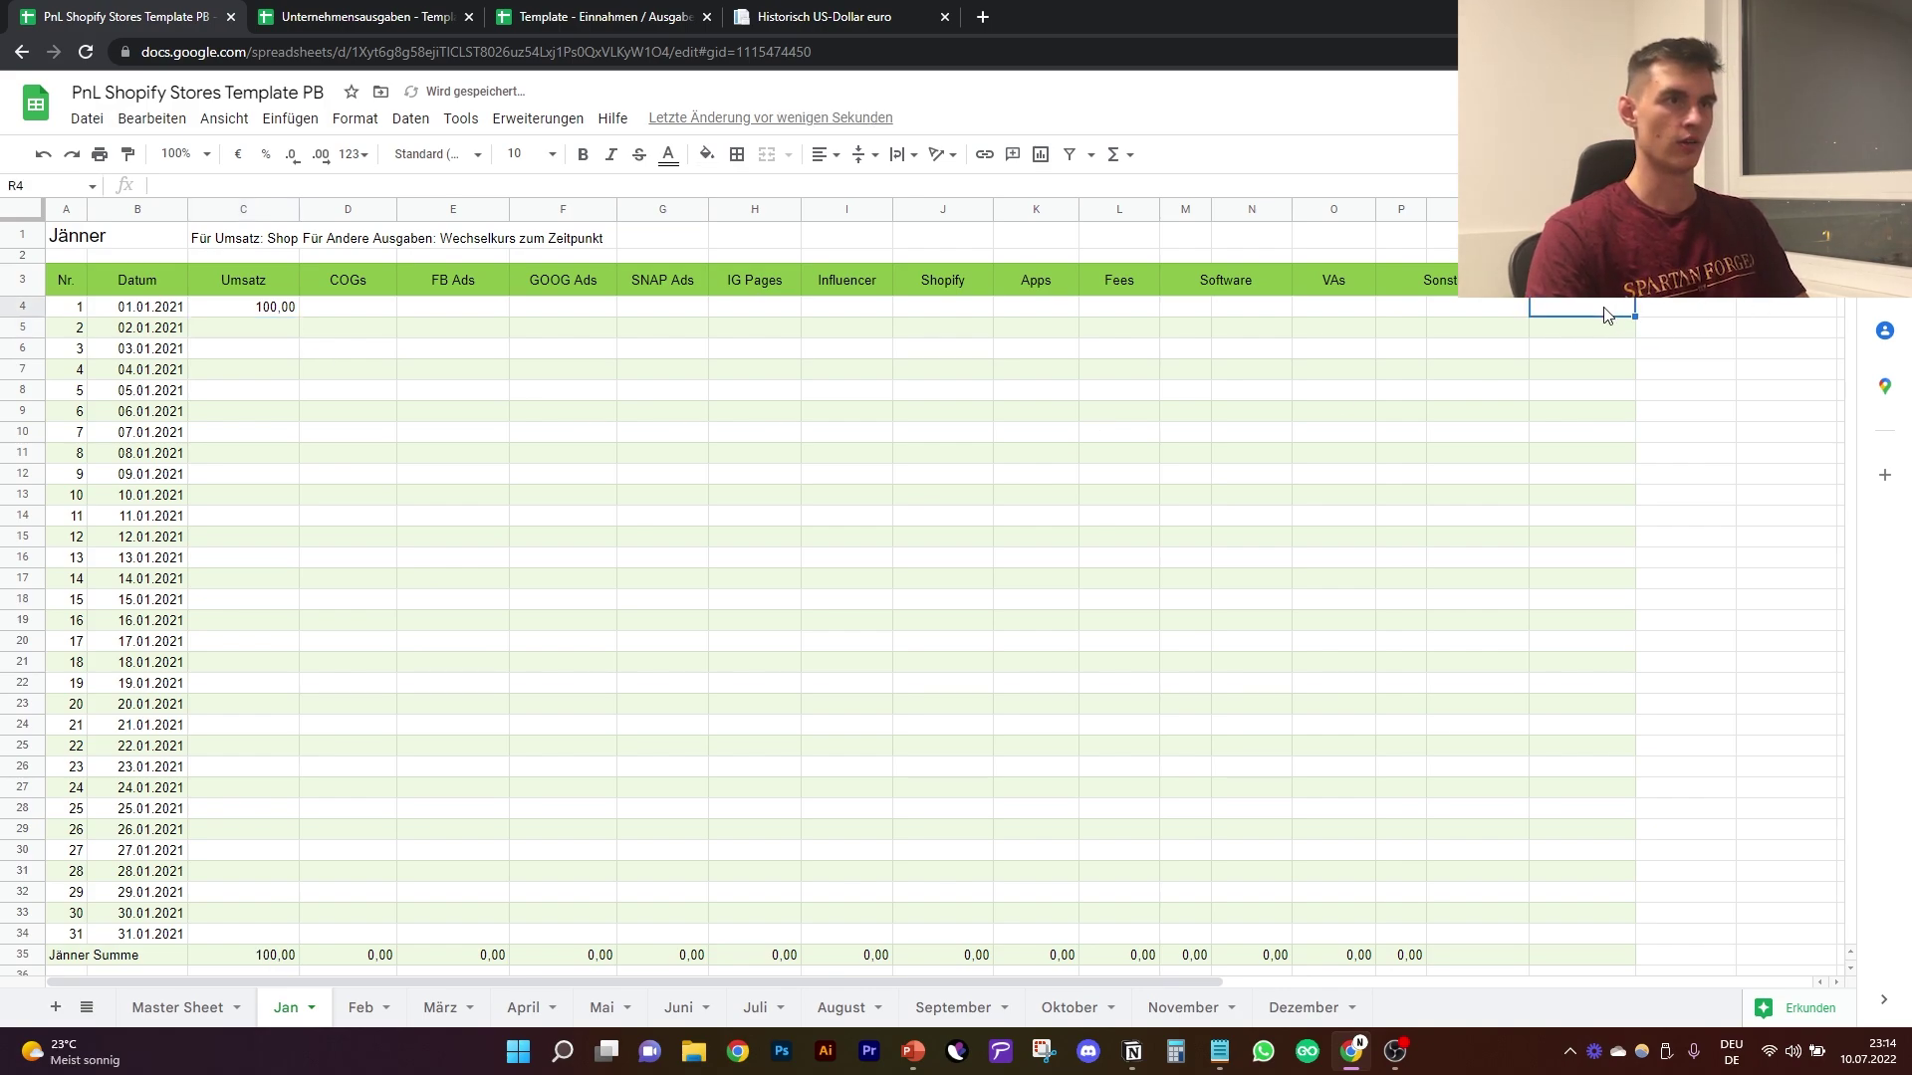
text(0,9821)
click(1507, 393)
Step: Replace the 01.01.2021 Umsatz in cell C4 with the formula =100*R4 and check the stored formula
click(239, 313)
double_click(239, 314)
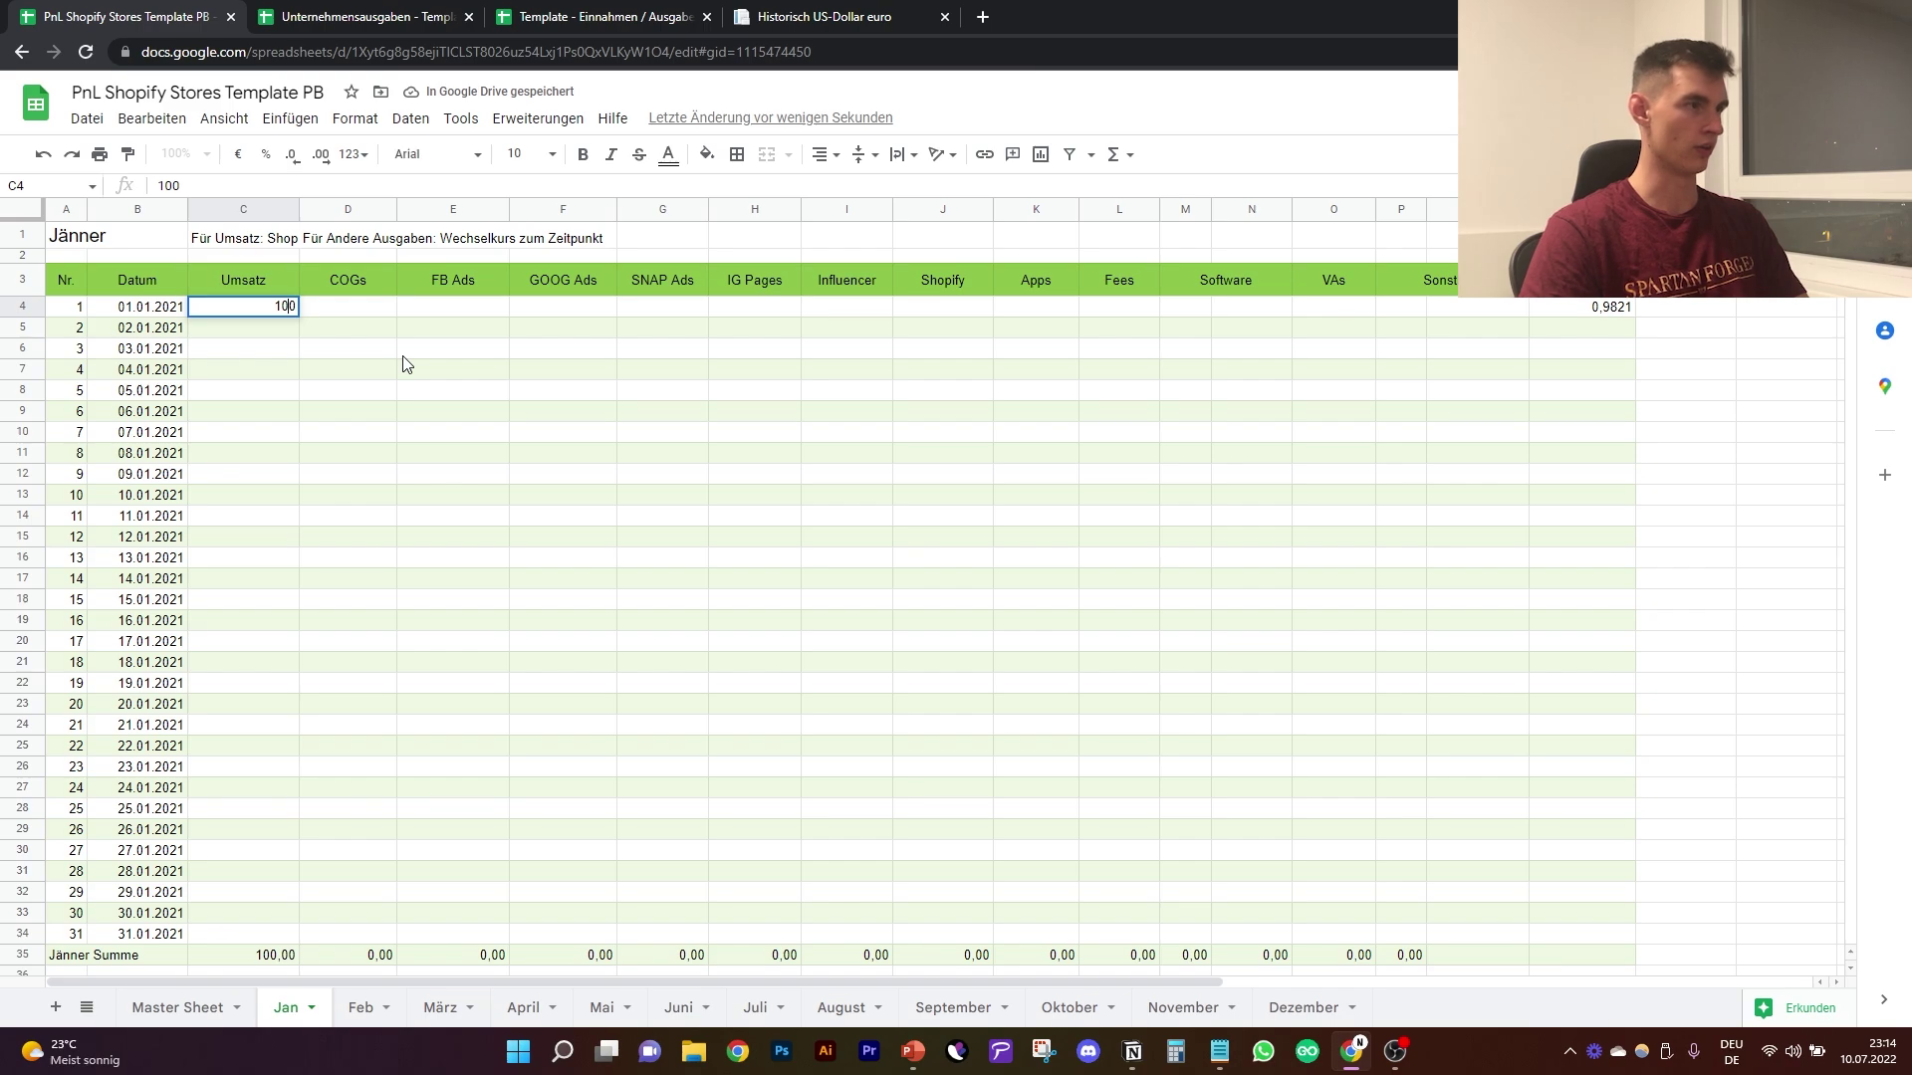
text(=100)
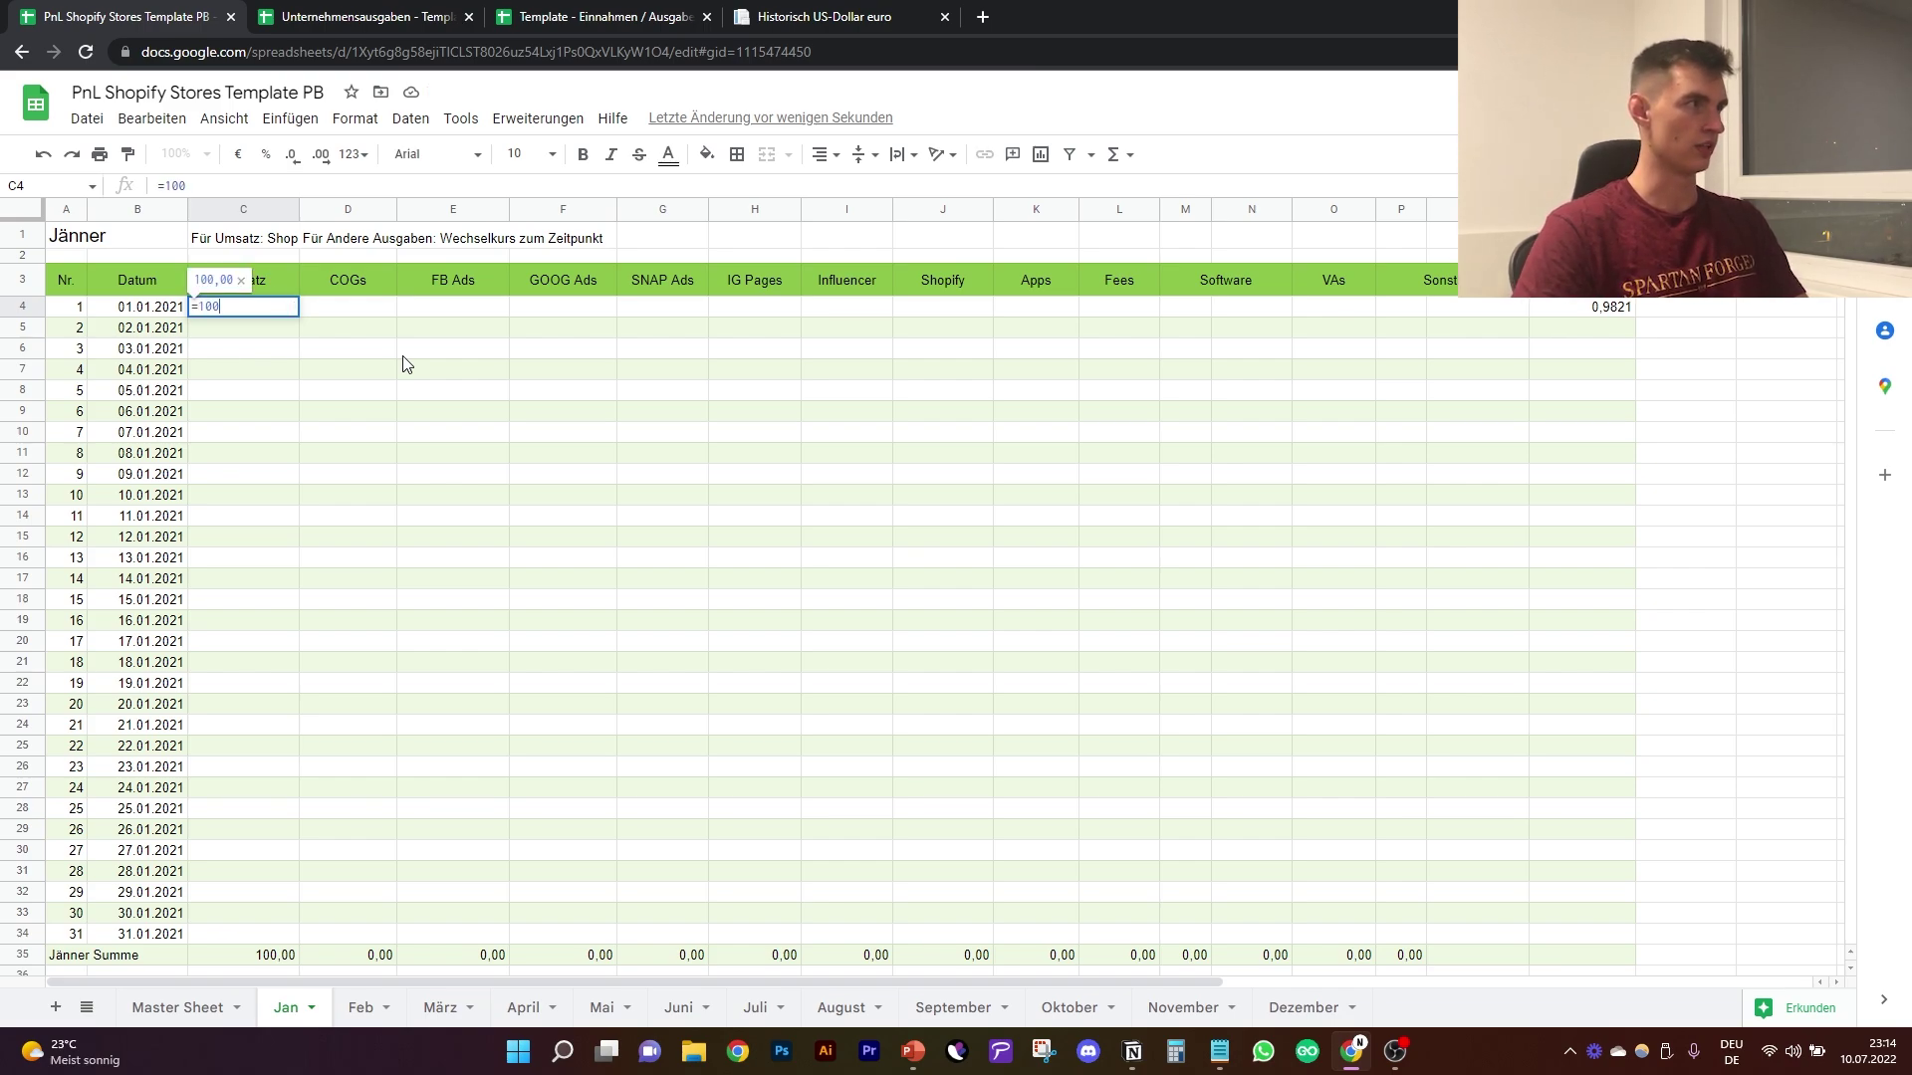
text(*)
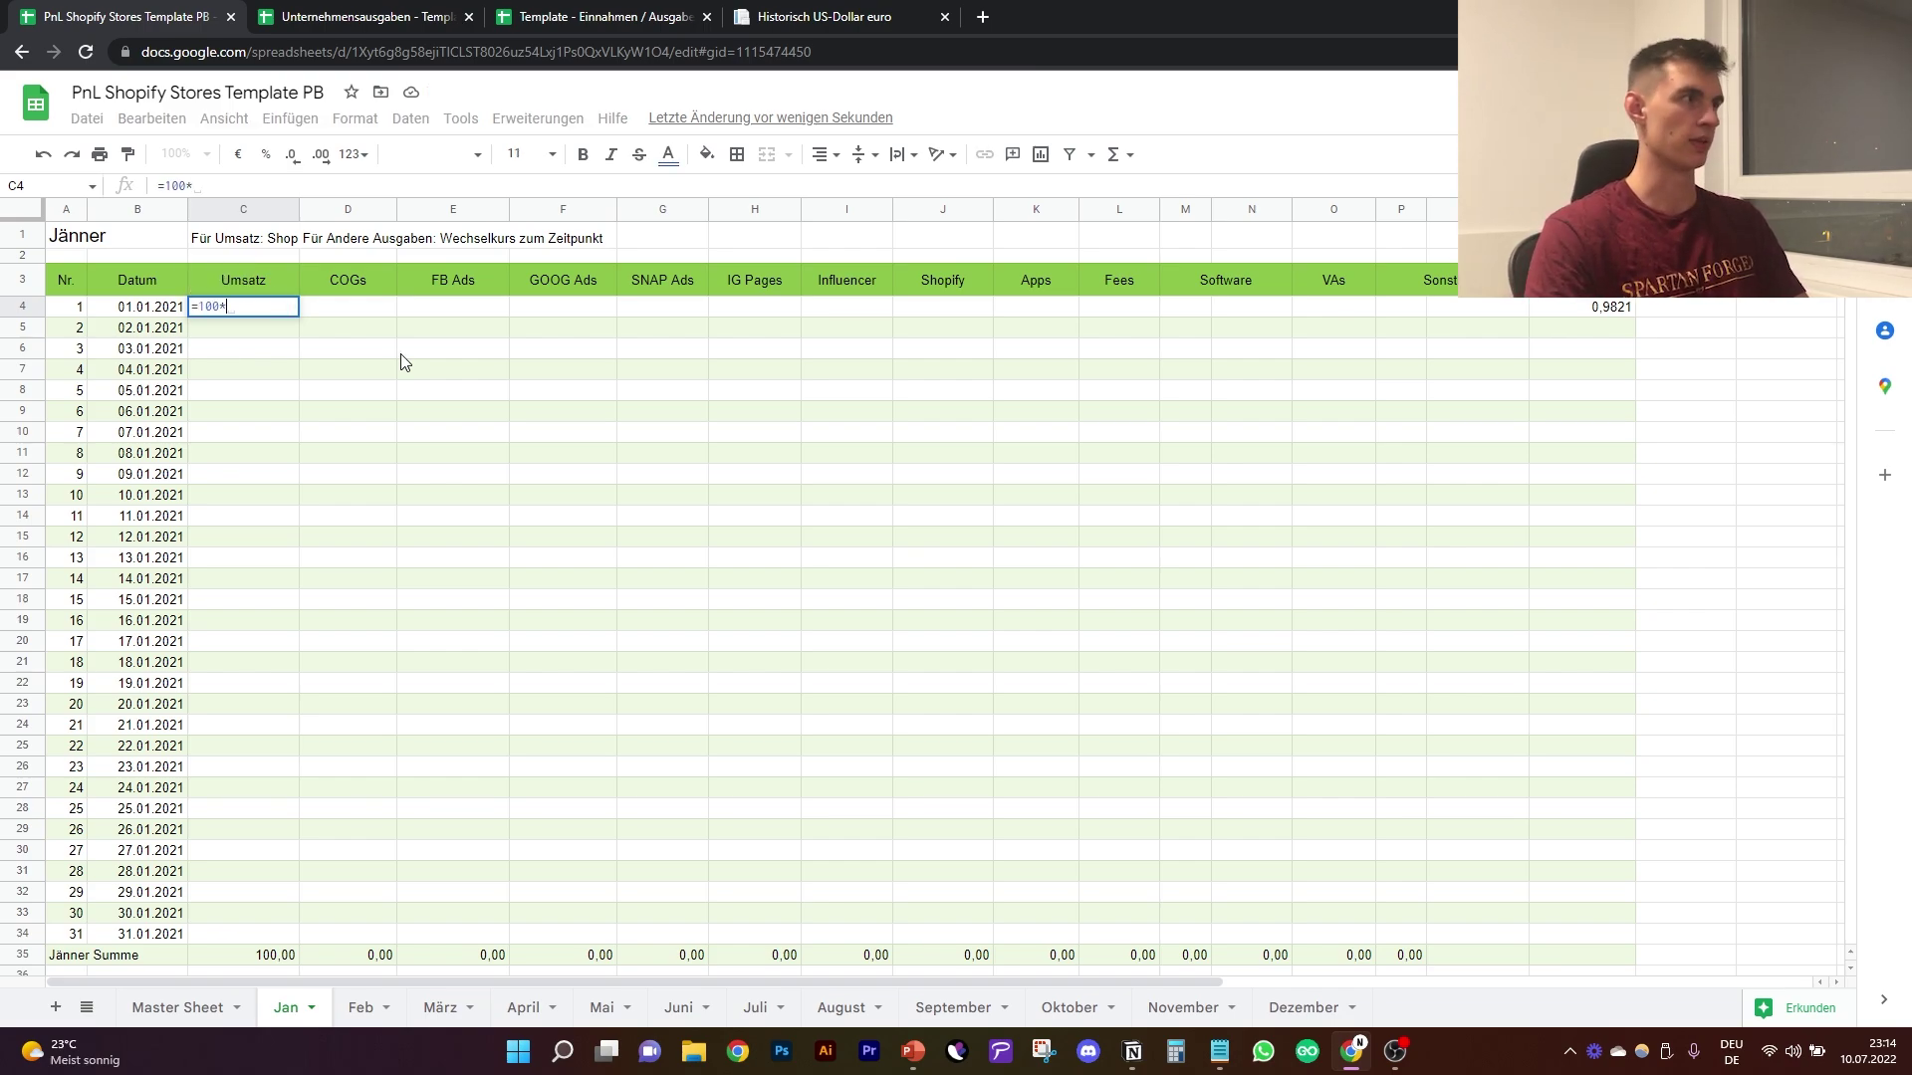
click(1632, 307)
key(Return)
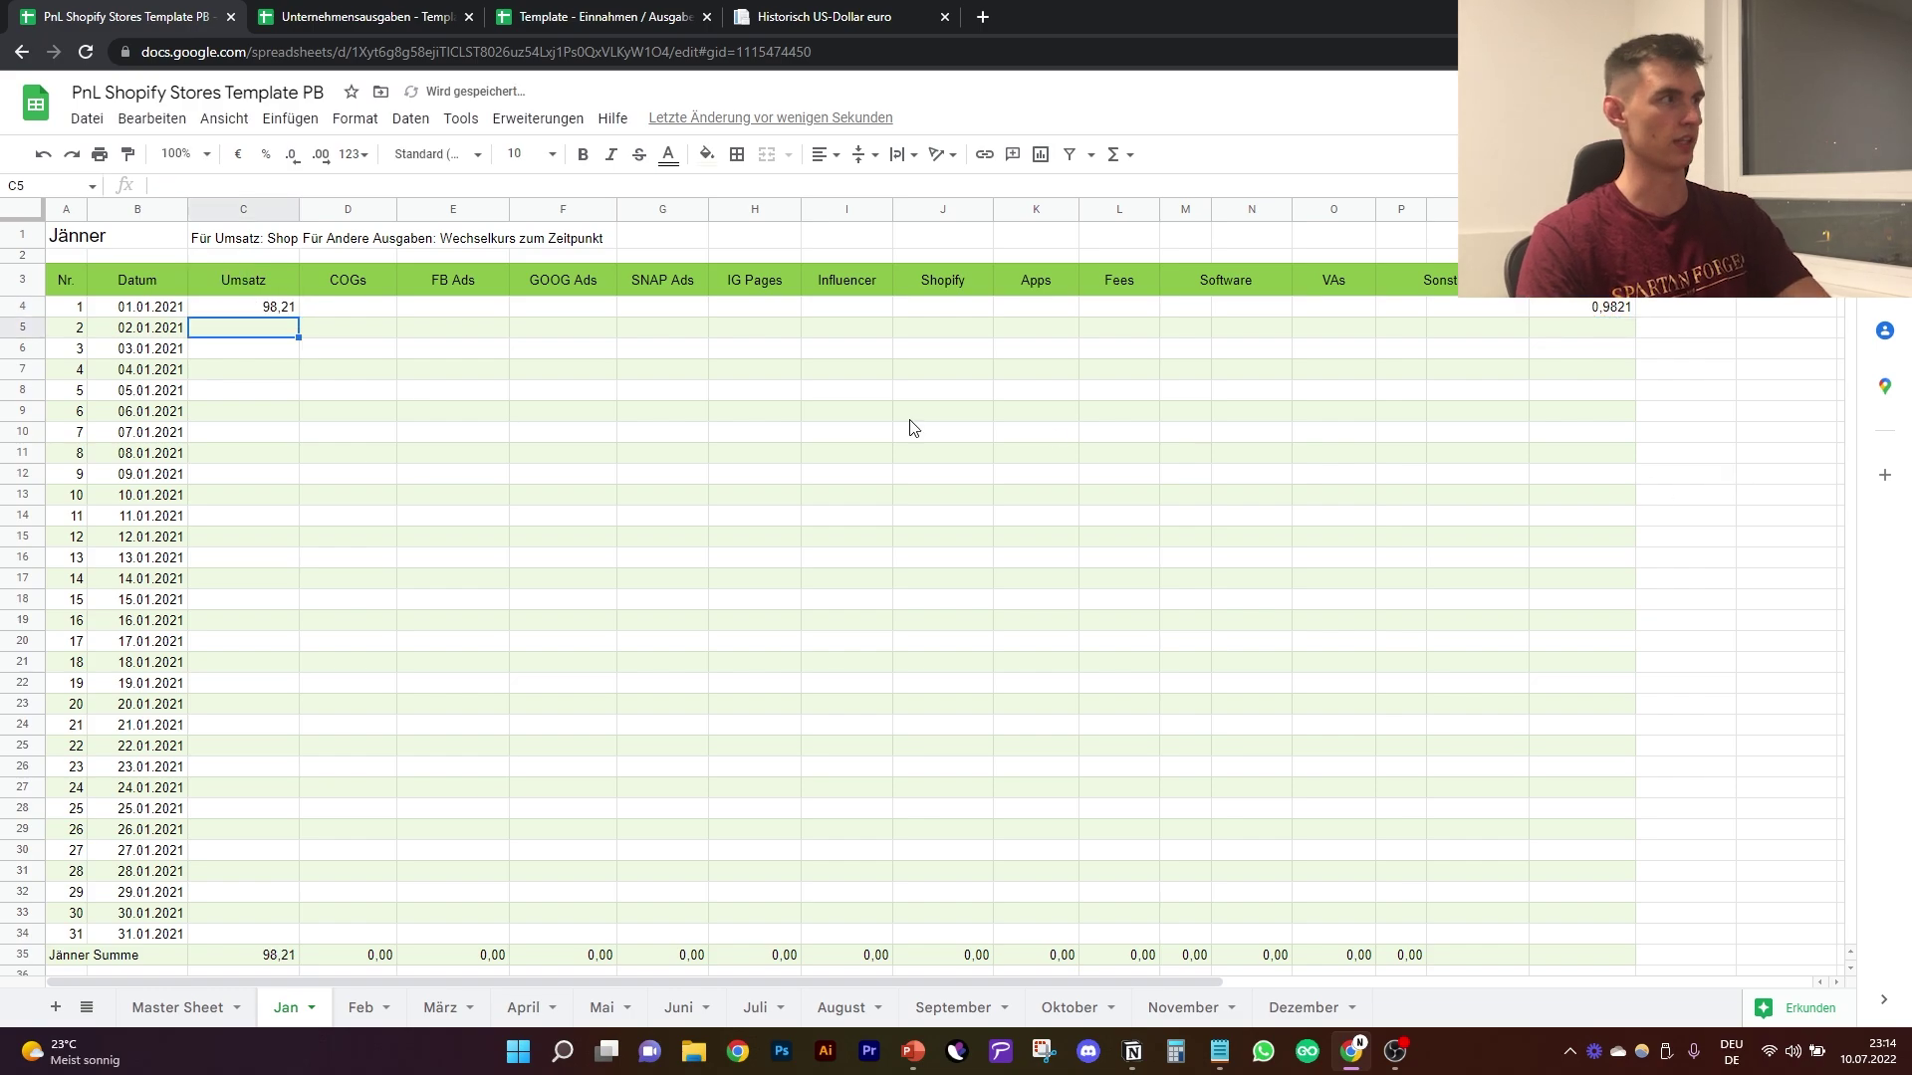
click(289, 314)
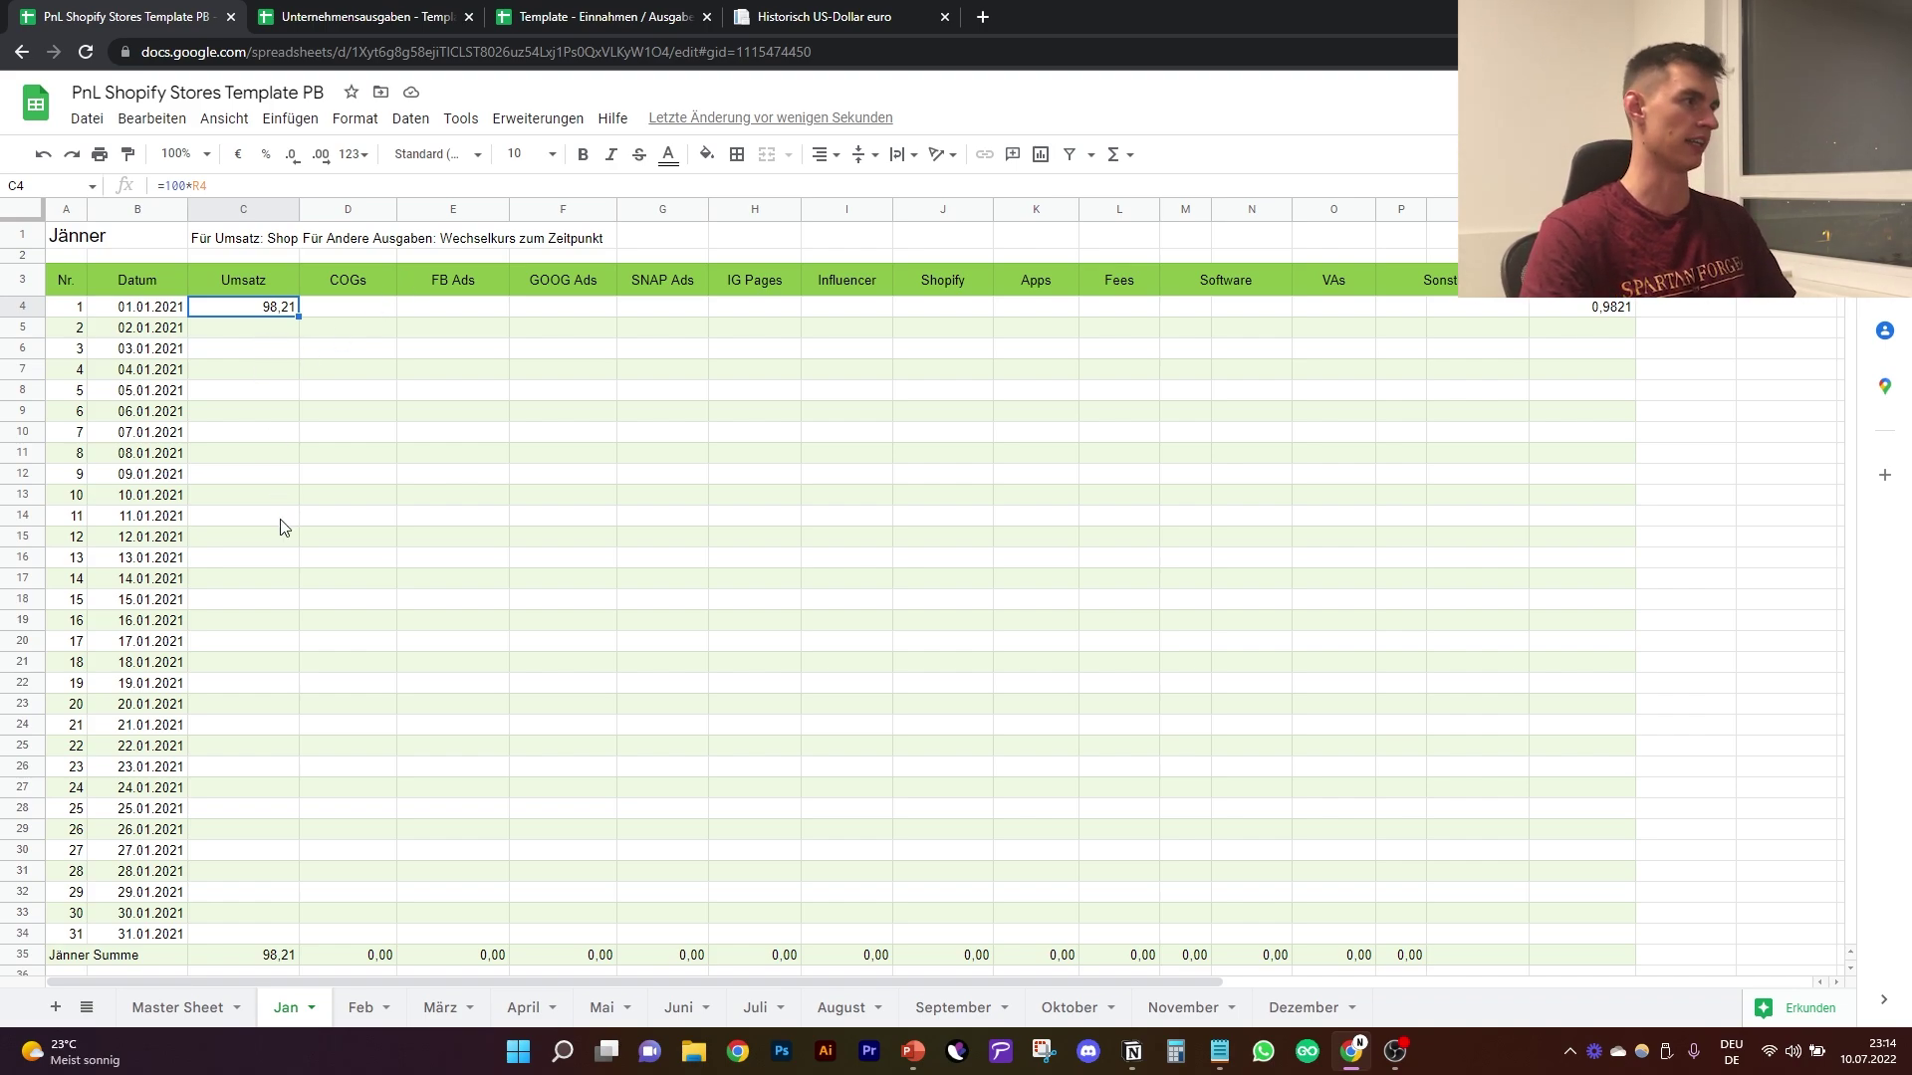
click(376, 440)
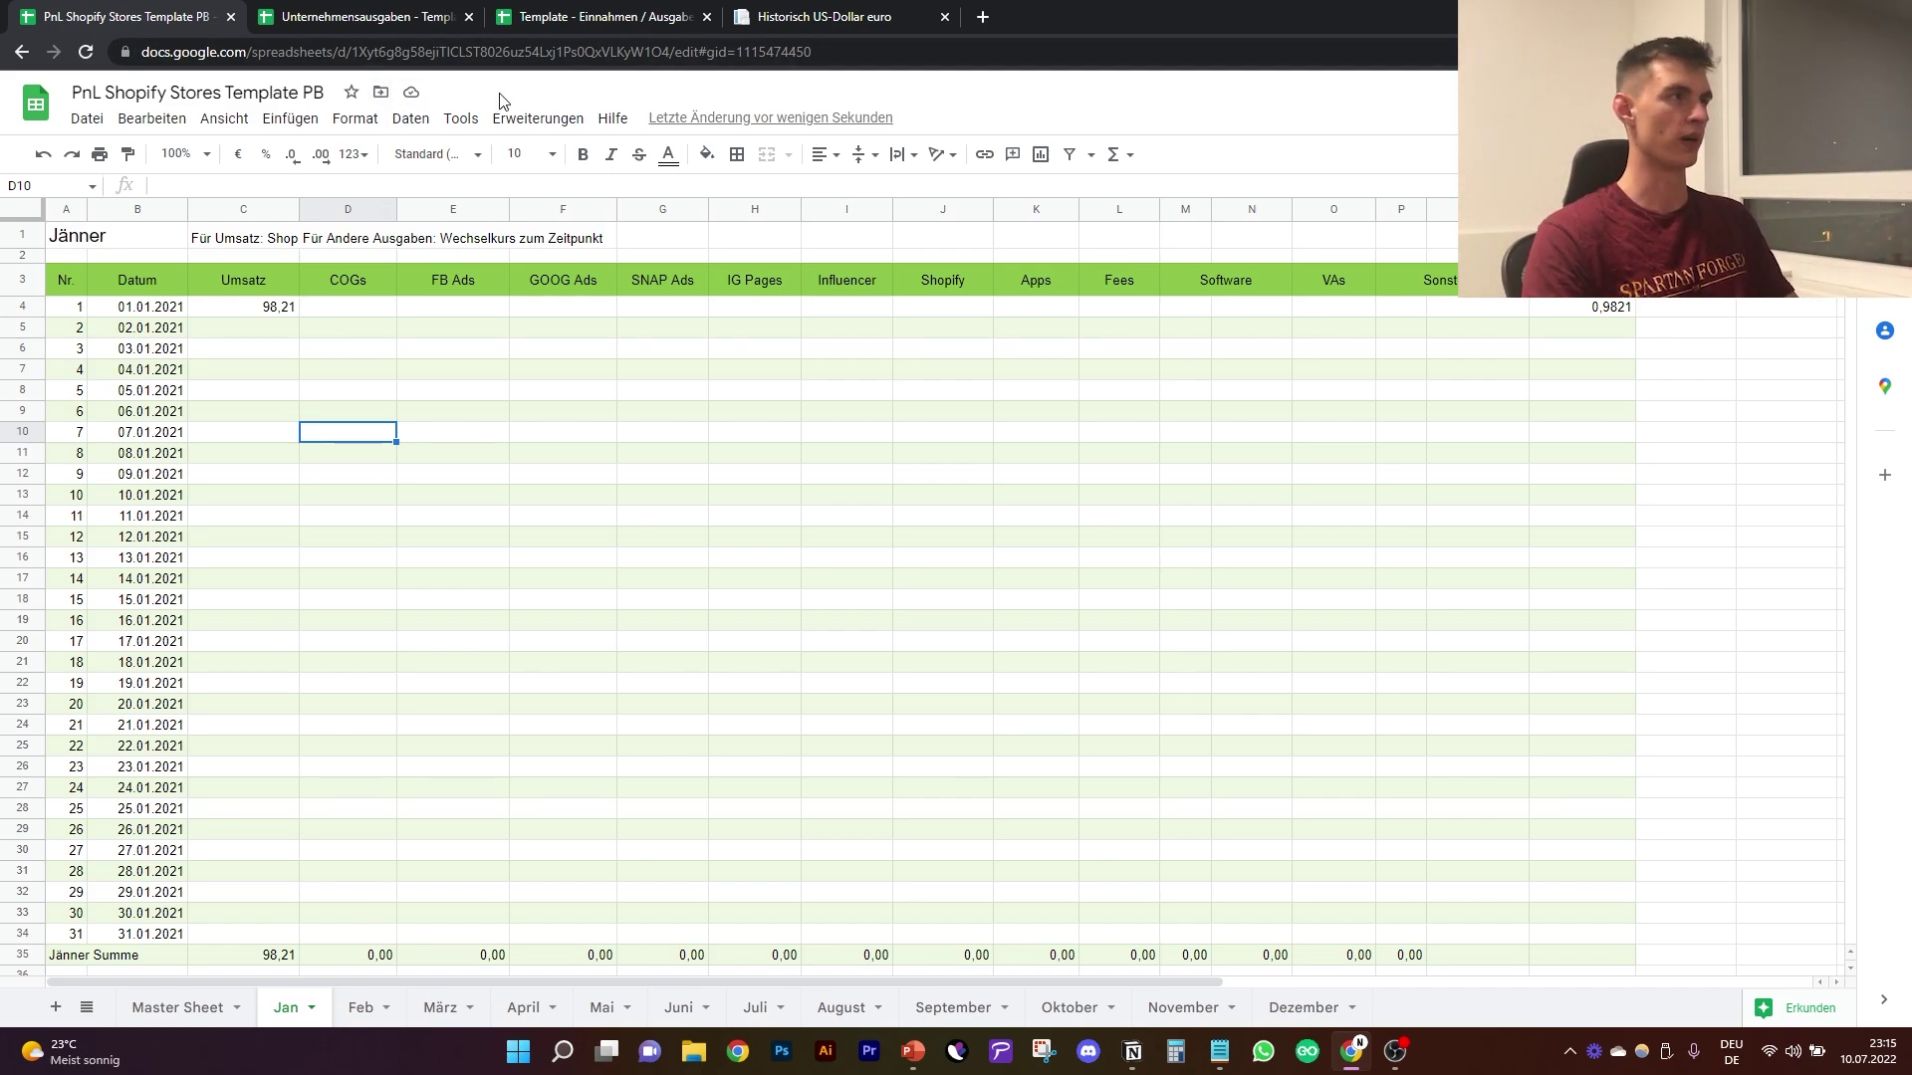
Step: Enter the formula =34+45 as the COGs for 01.01.2021 in cell D4
click(346, 310)
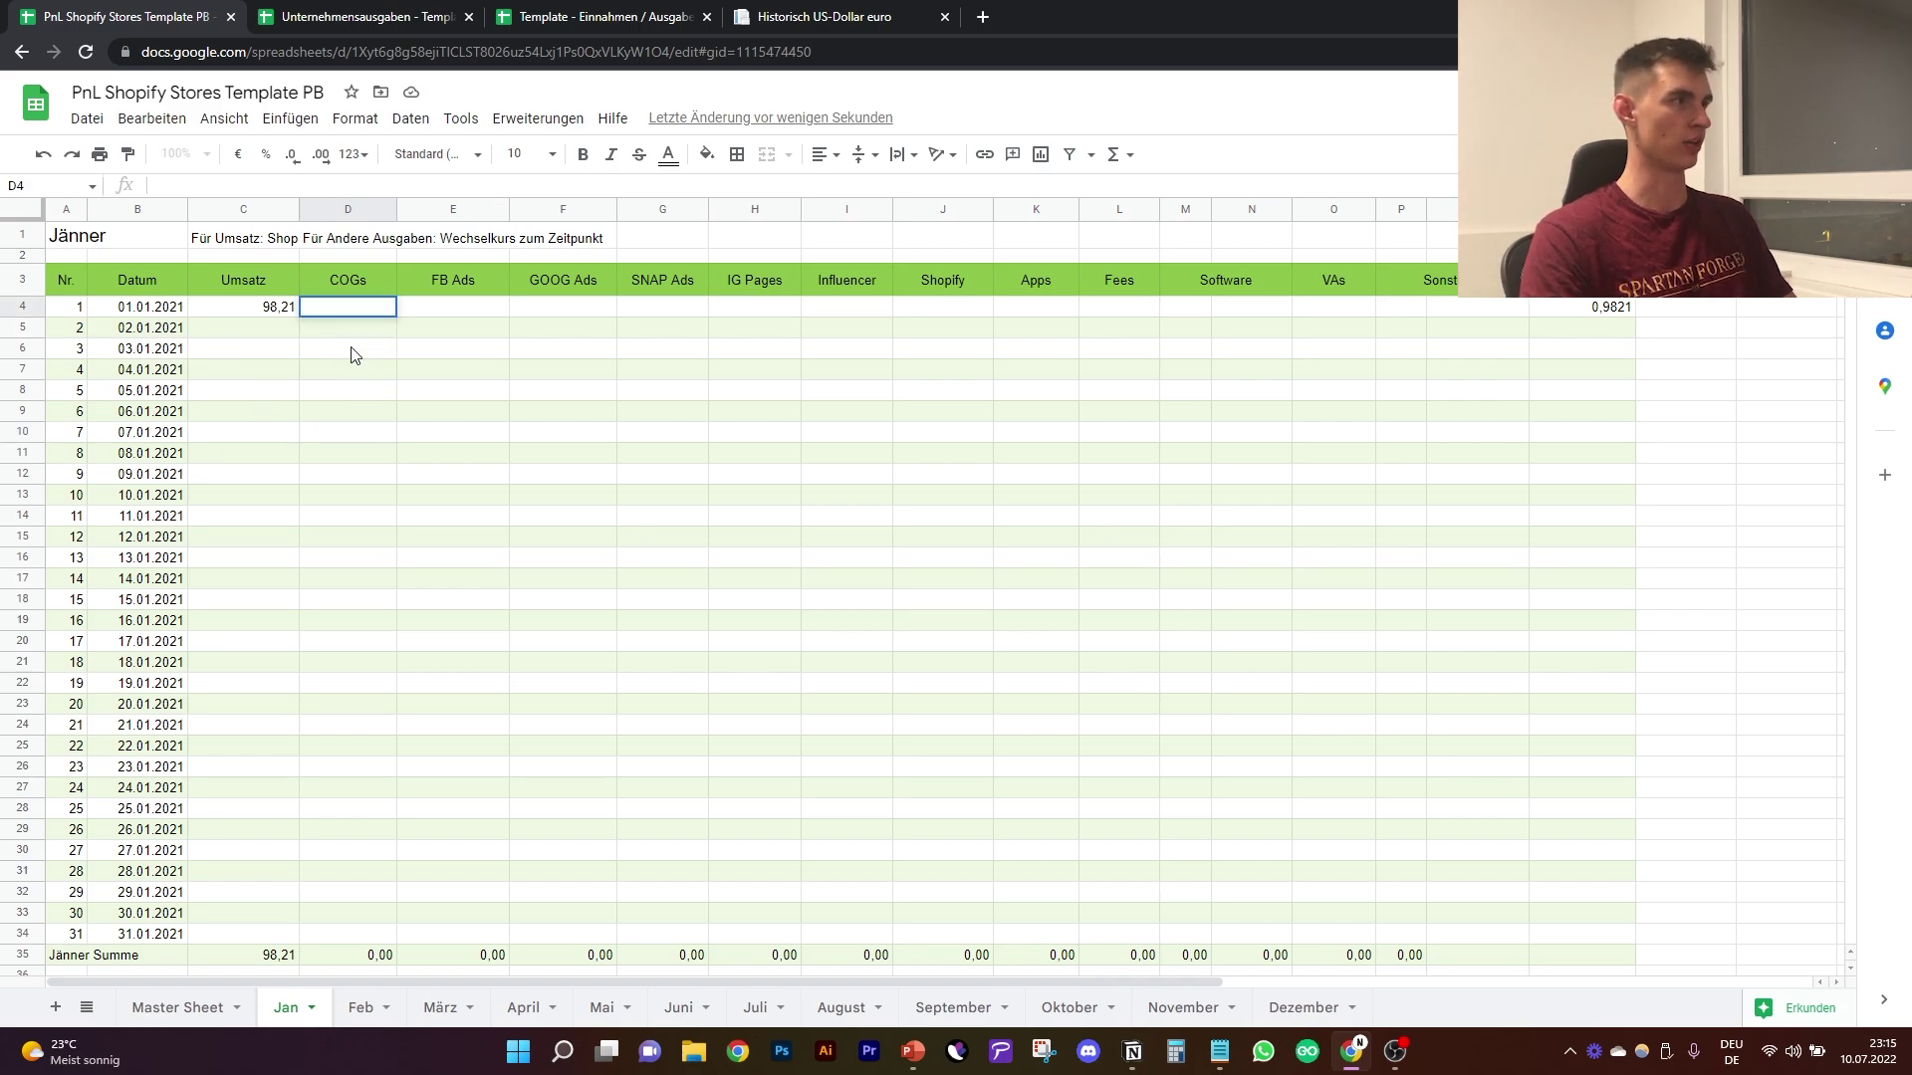
click(353, 352)
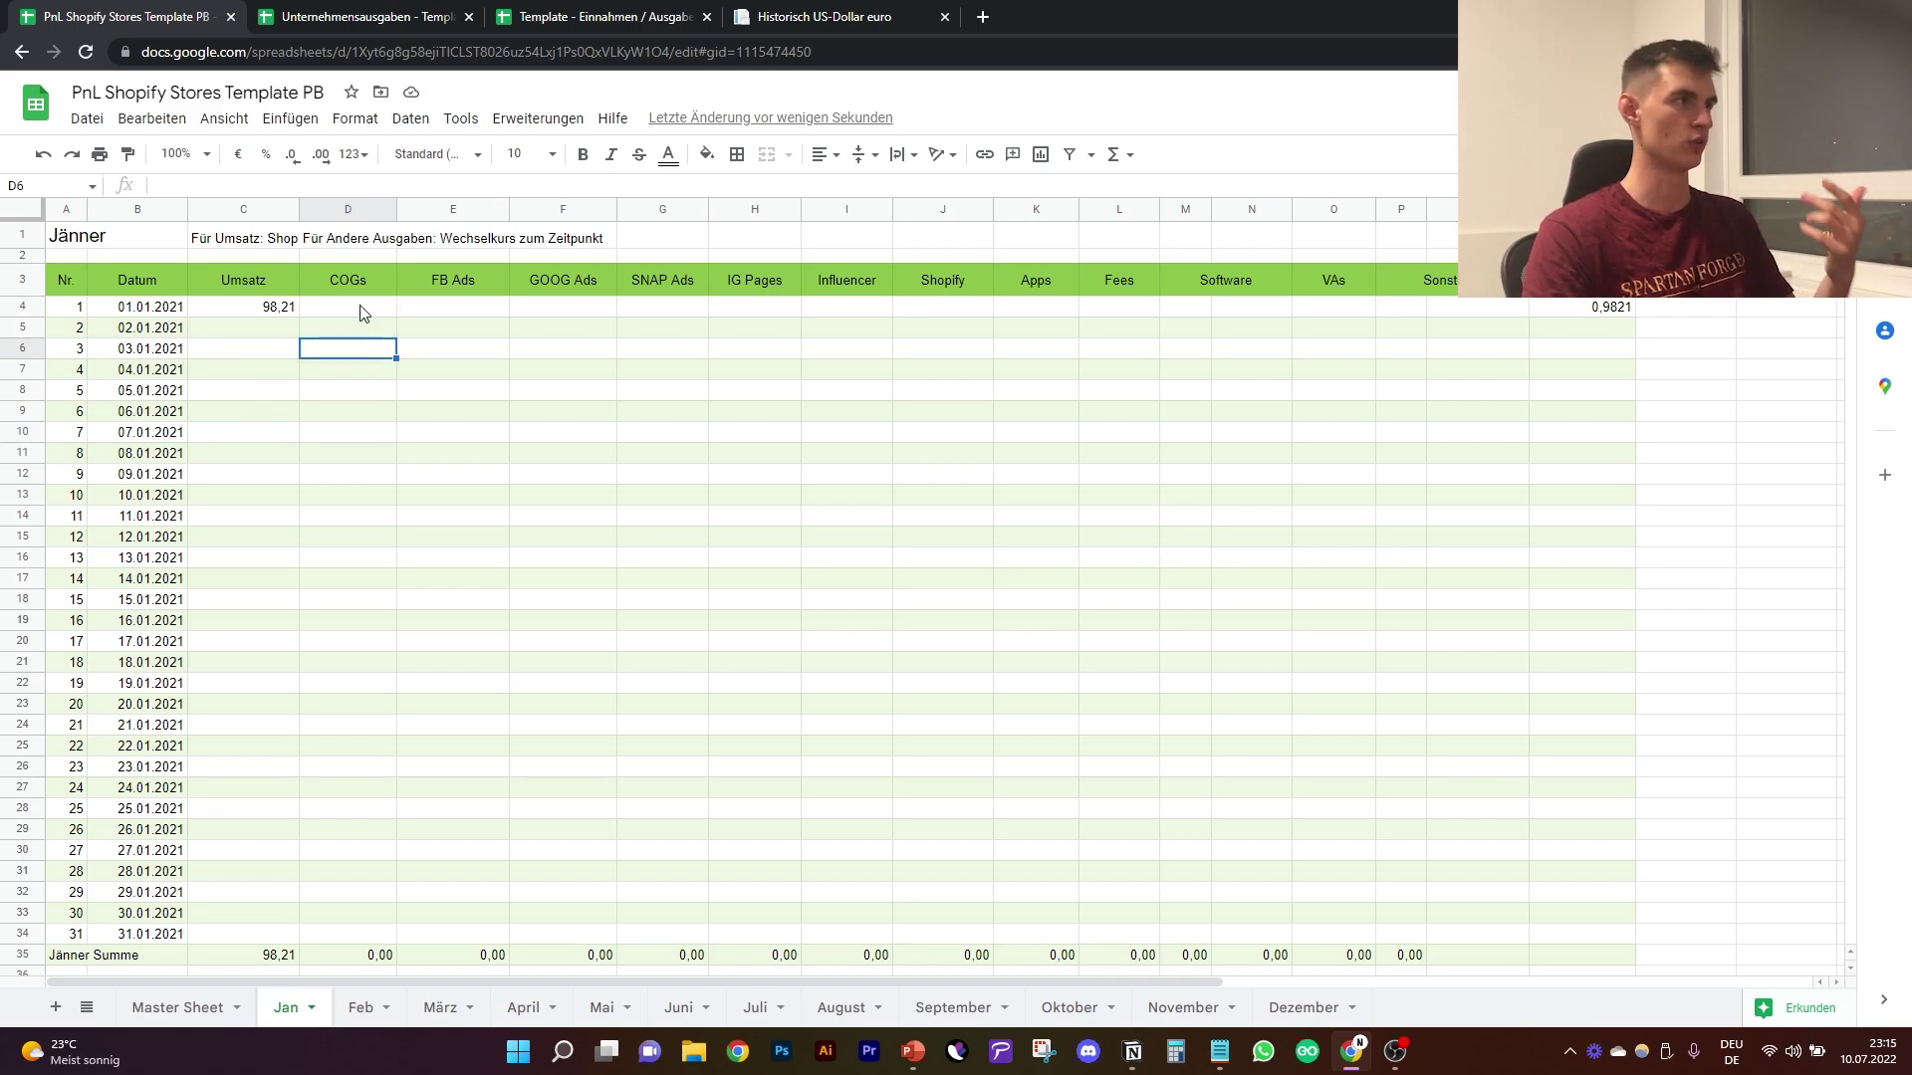
double_click(363, 309)
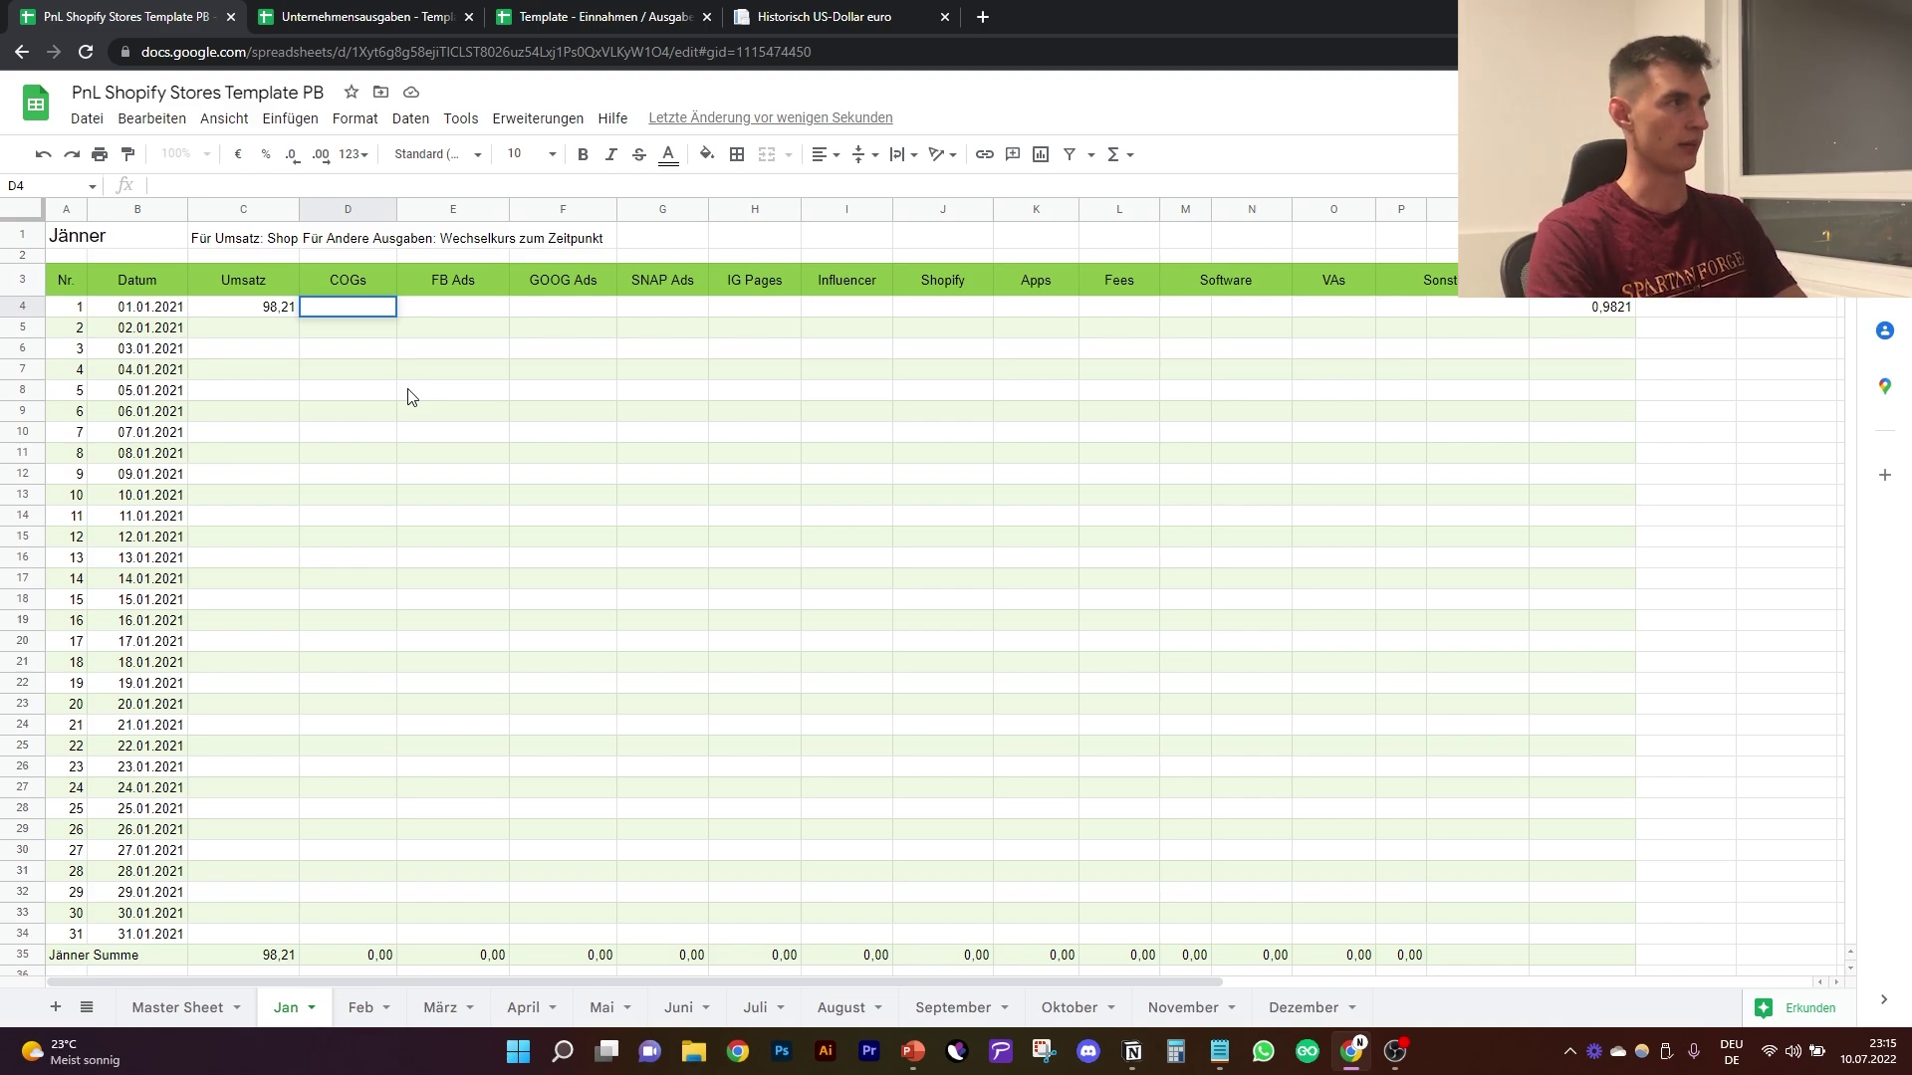
text(=34+45)
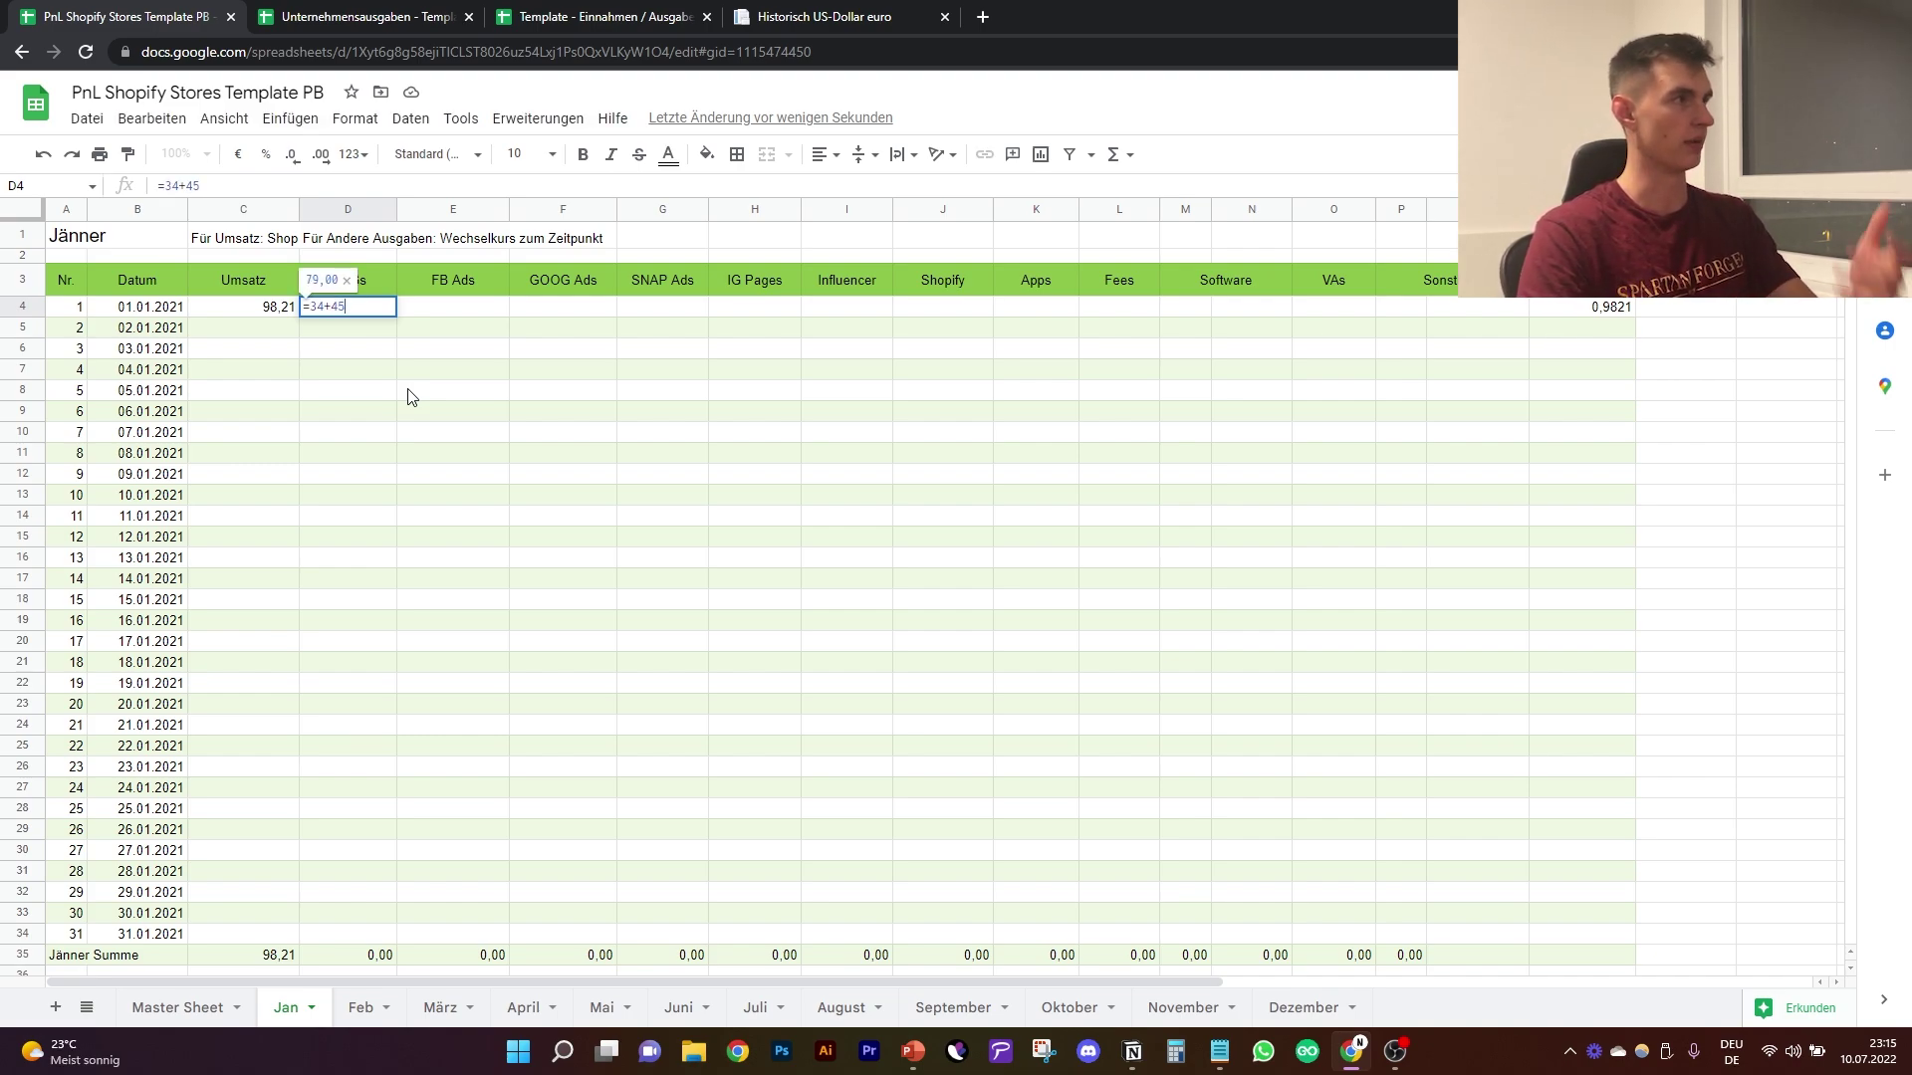
key(Return)
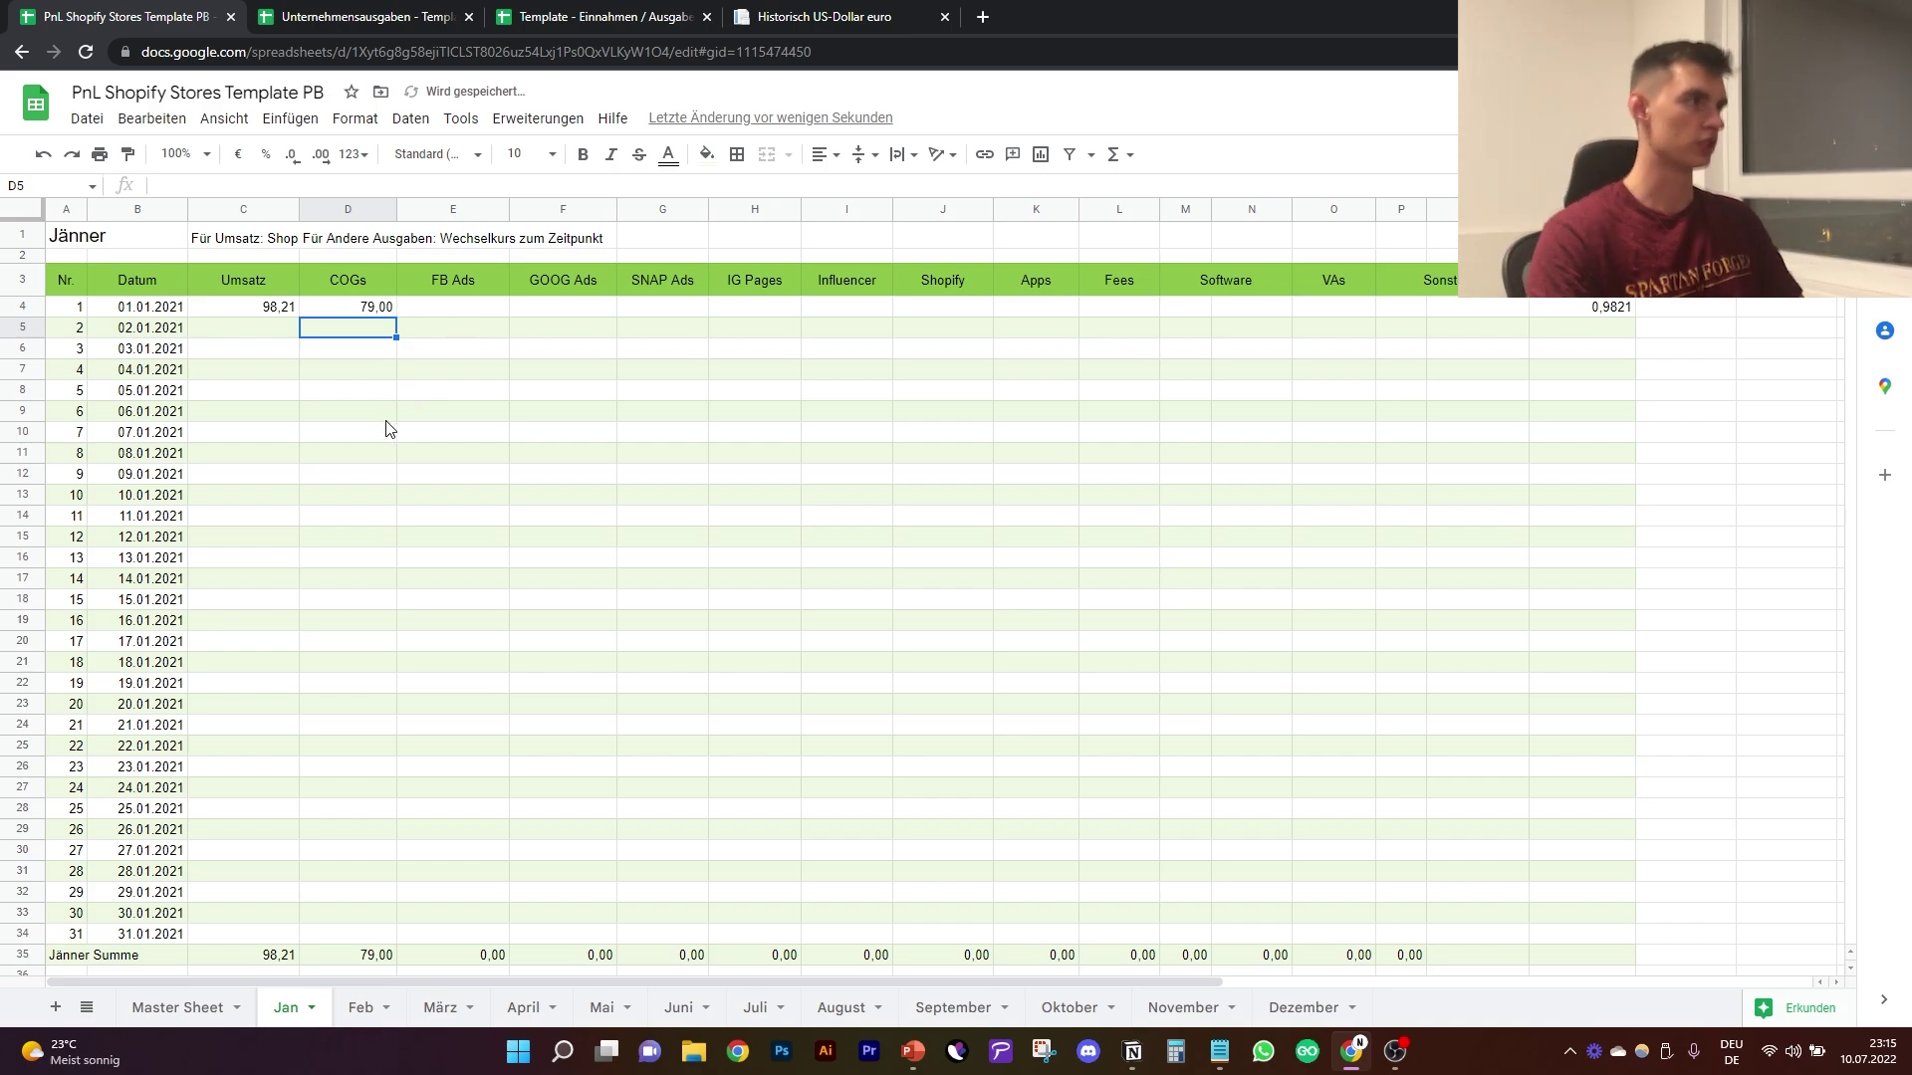
Step: Clear the COGs formula from cell D4
key(Up)
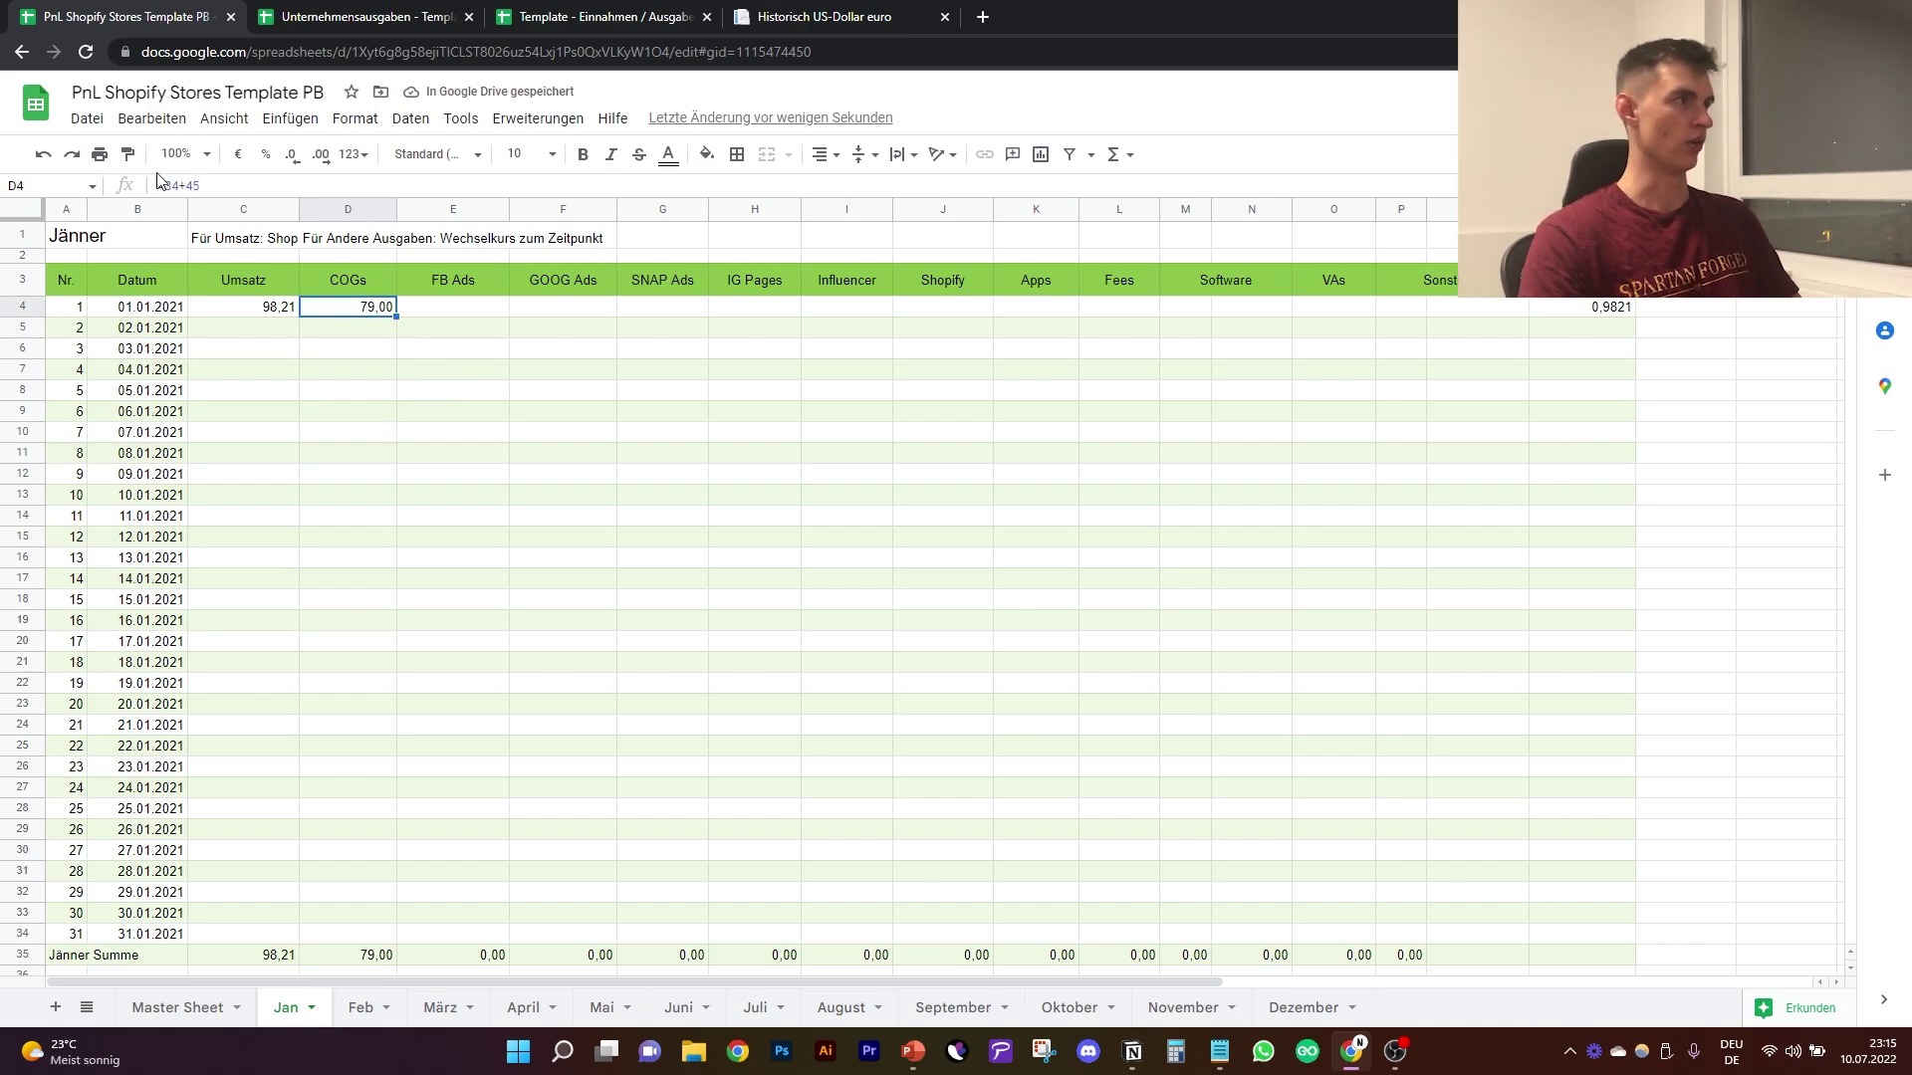
key(Delete)
click(348, 348)
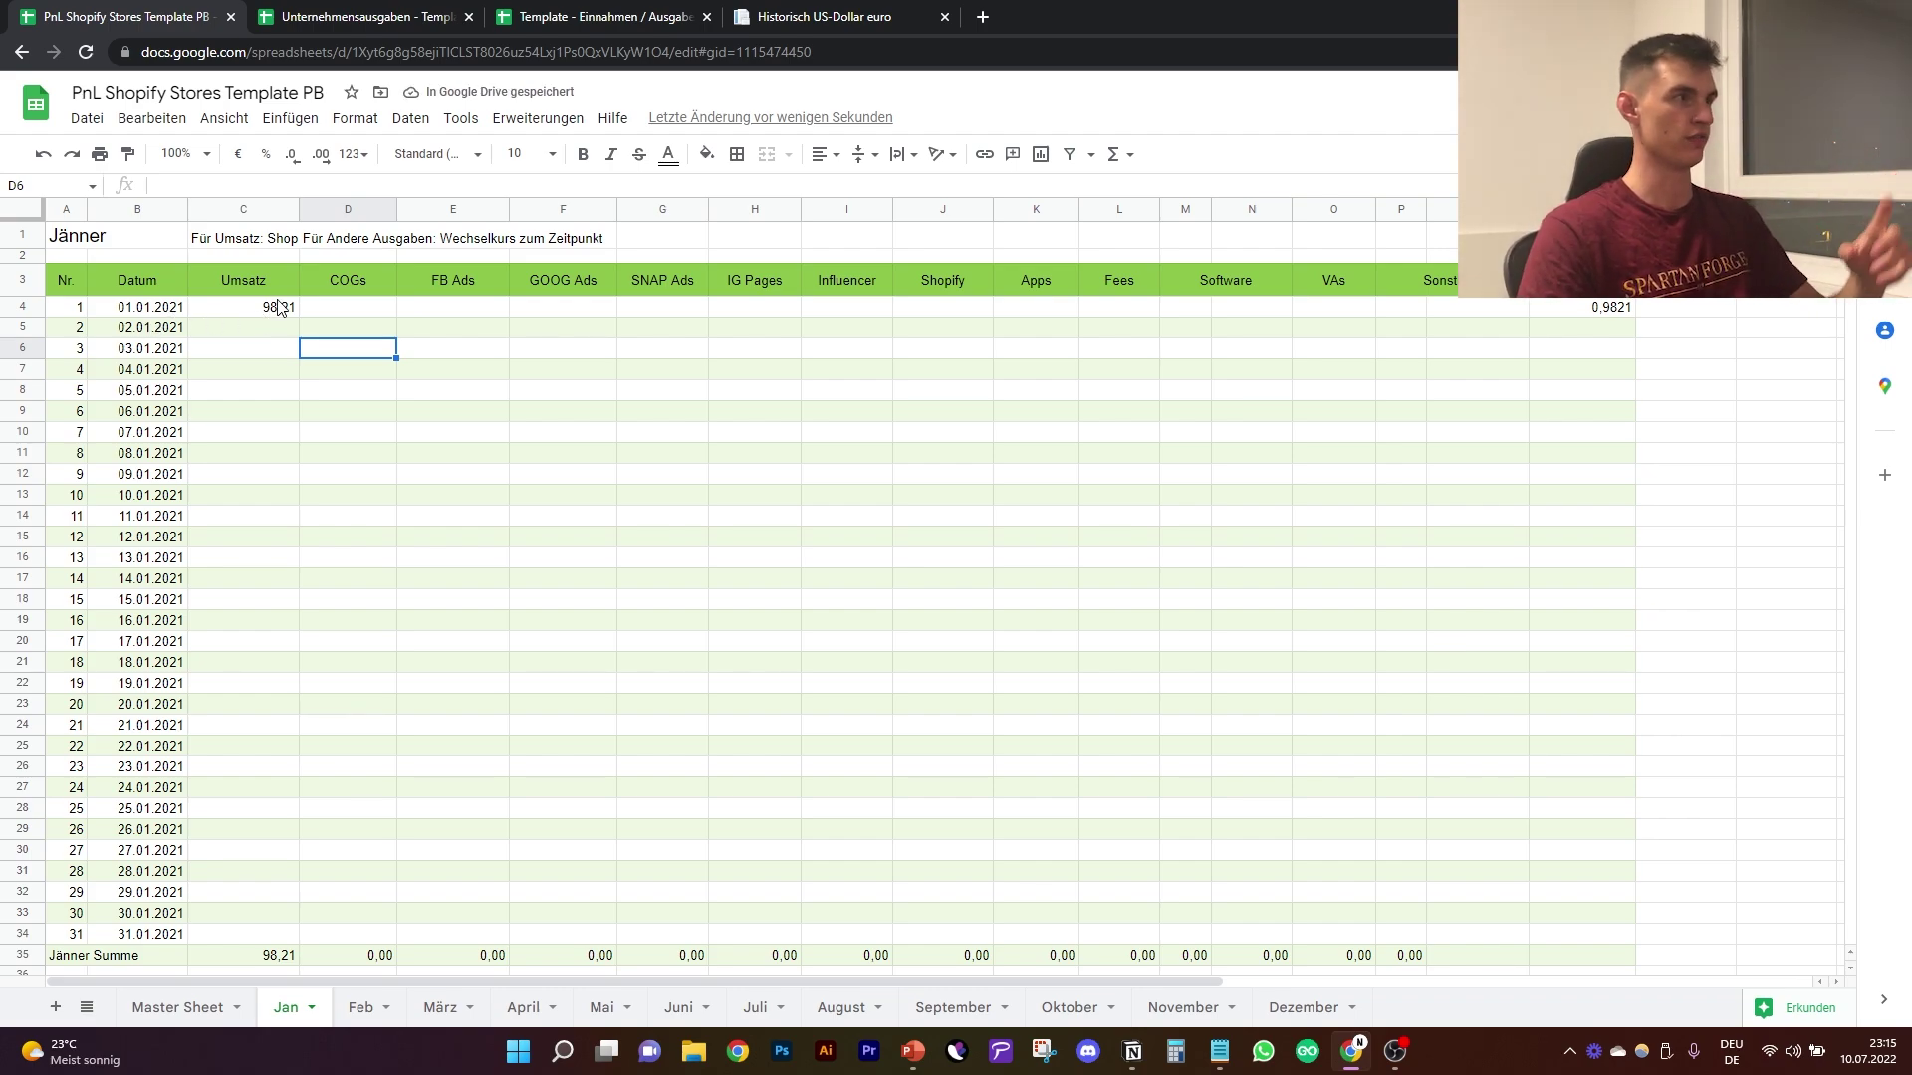
Step: Open the Master Sheet and check which cell the January Umsatz in B4 refers to
click(474, 314)
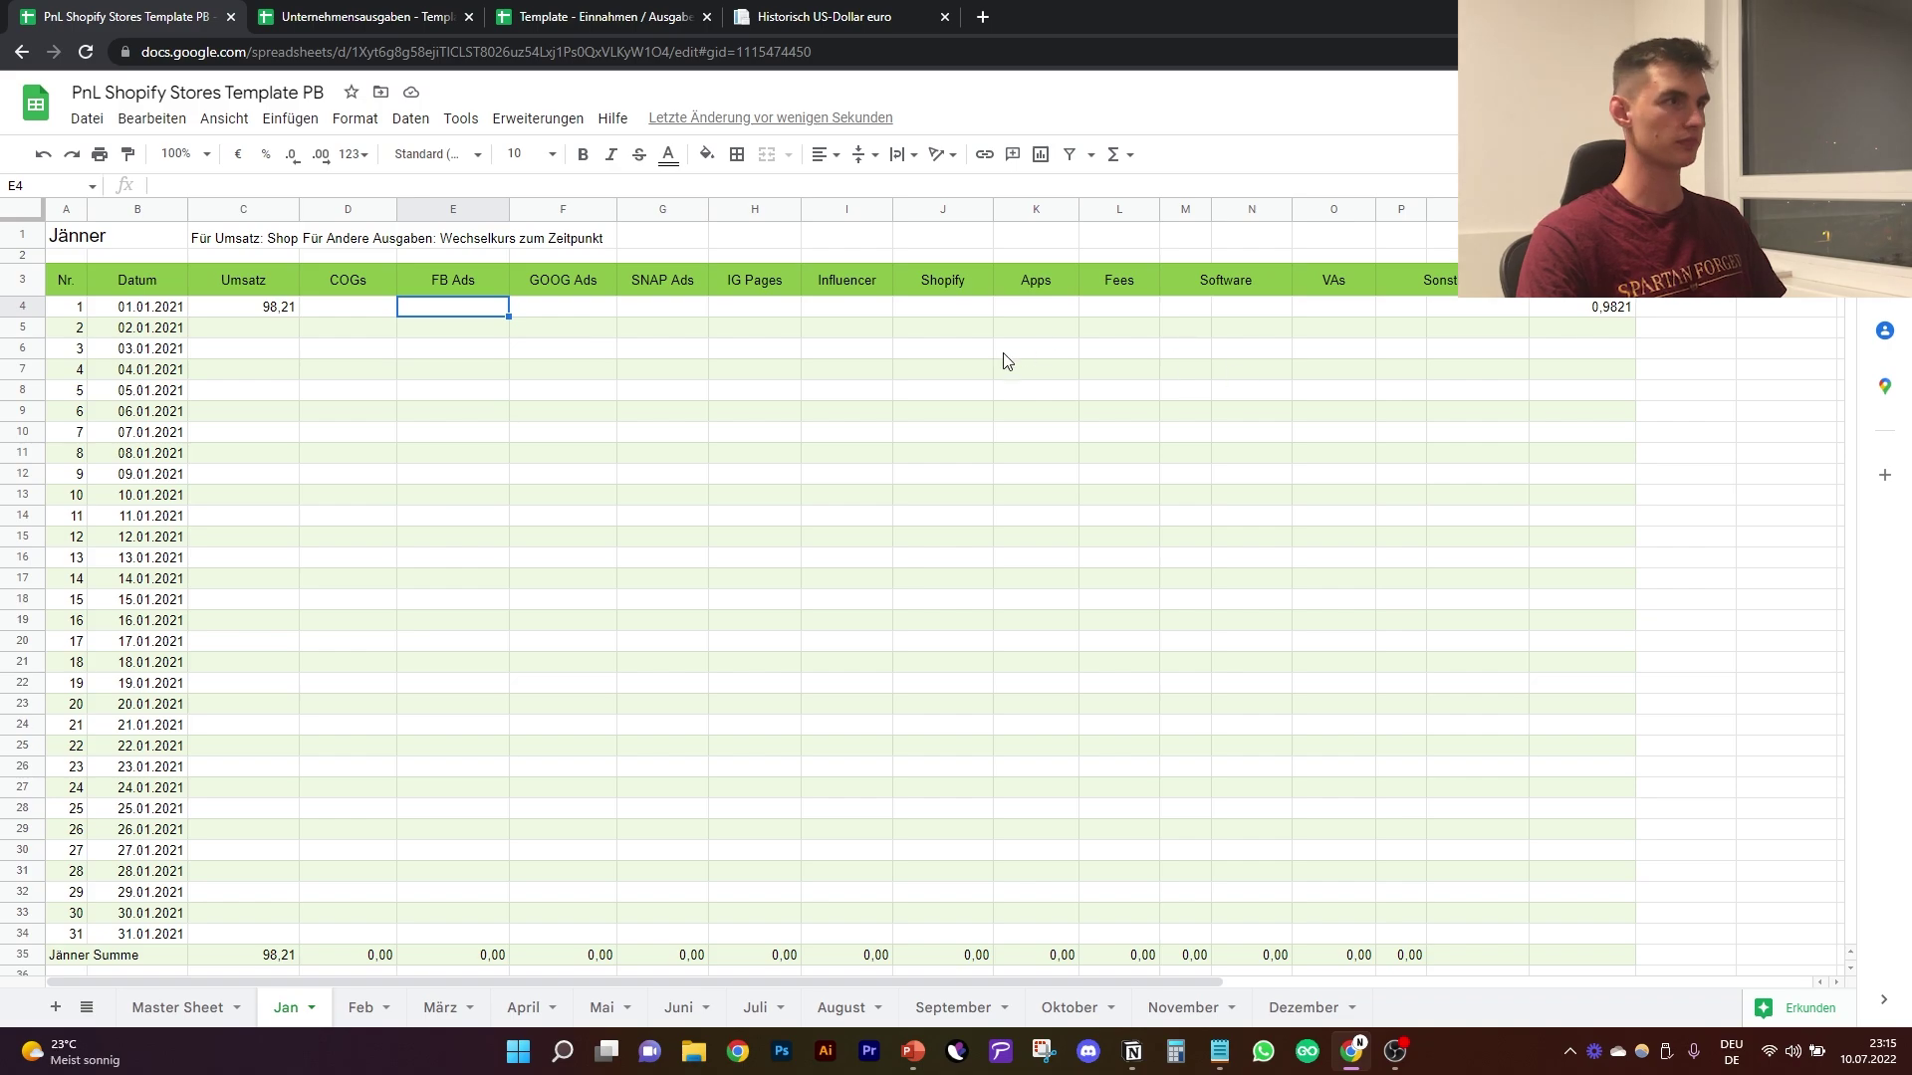
scroll(1199, 494, down, 2)
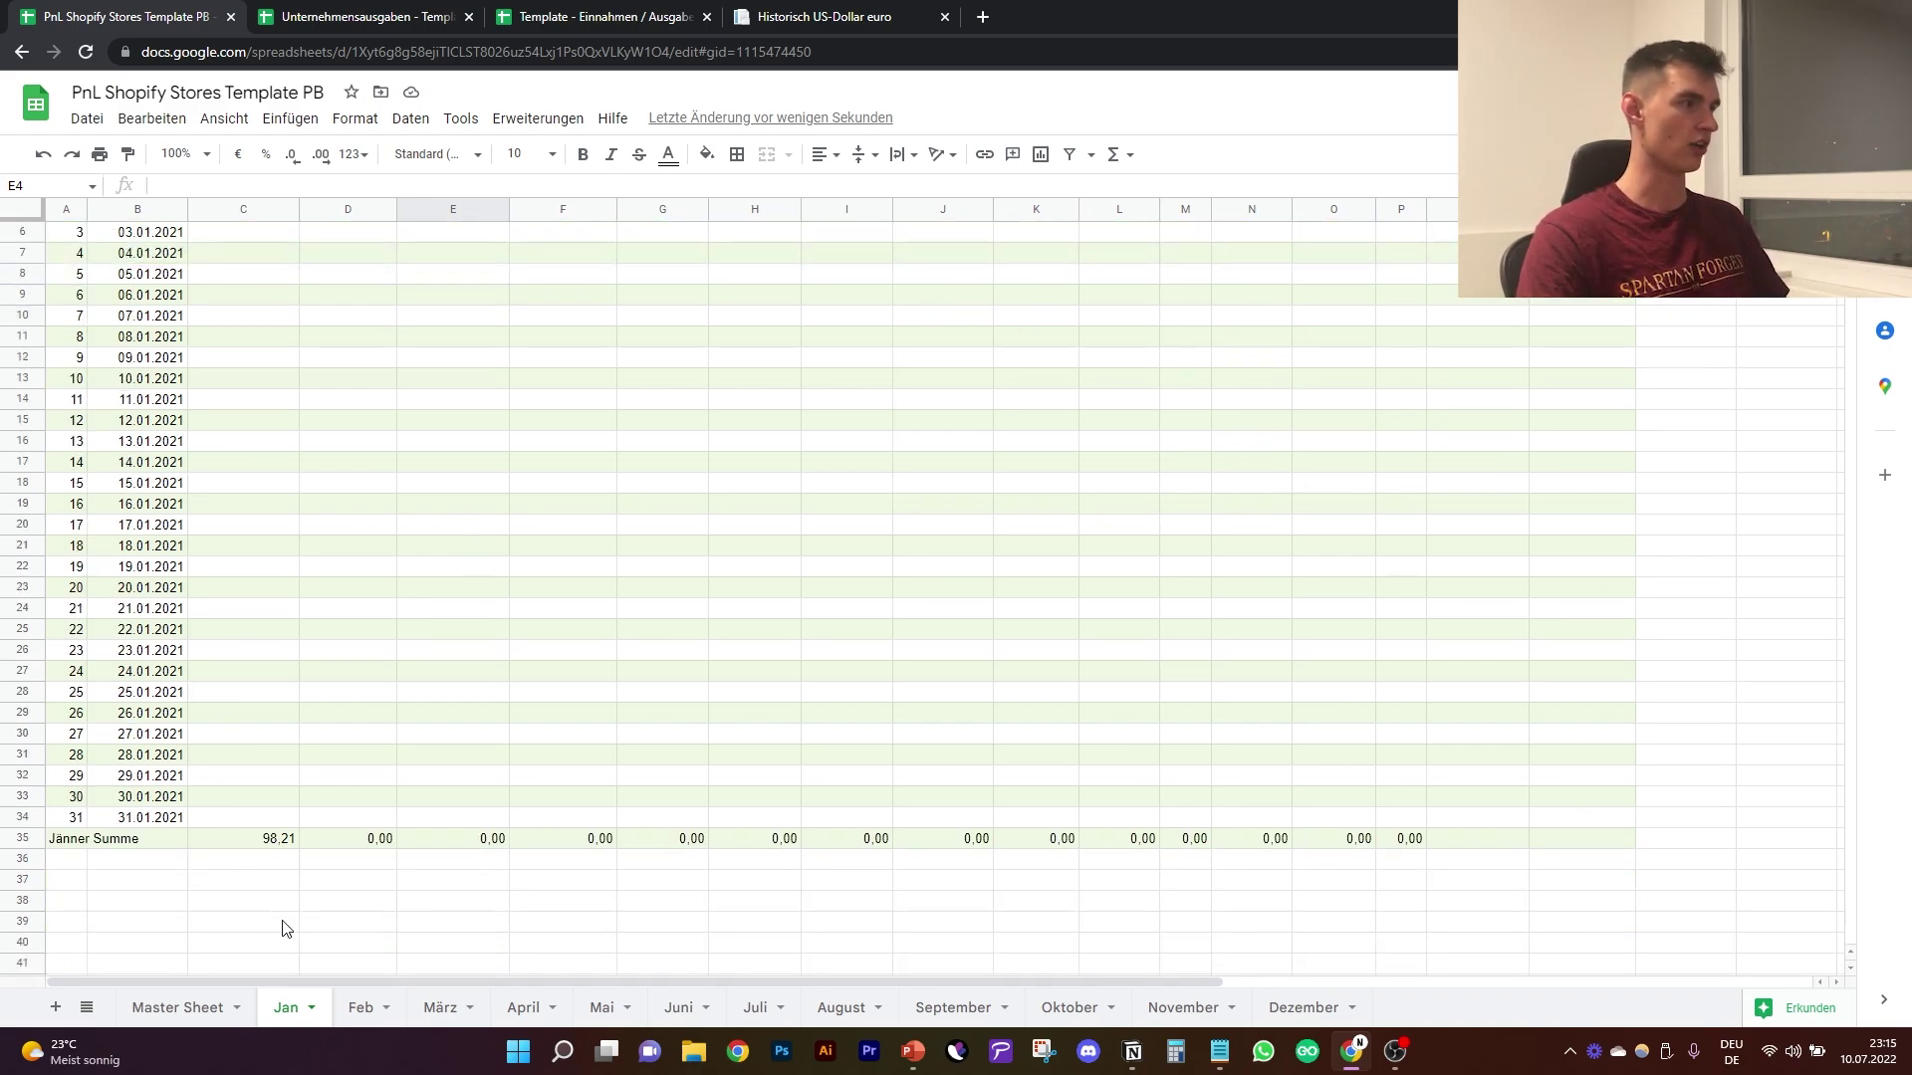
click(194, 1008)
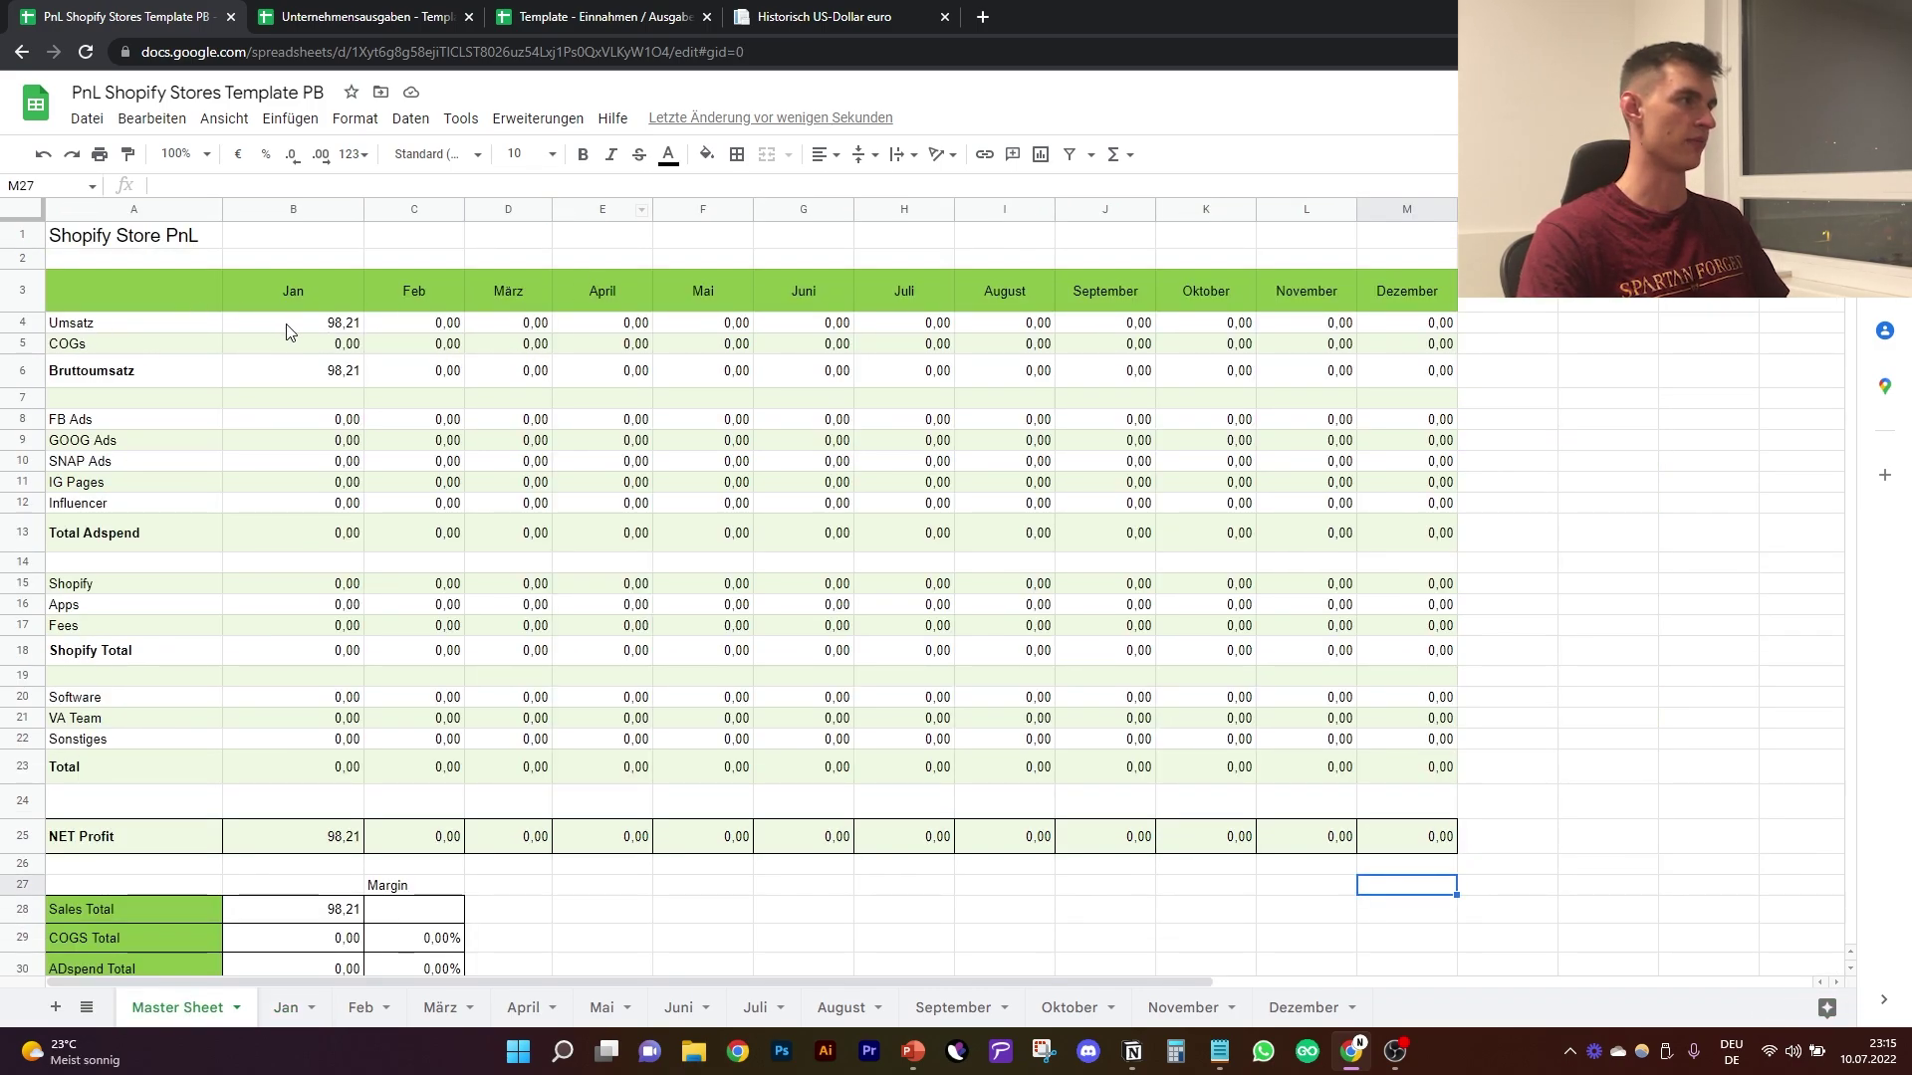
click(328, 326)
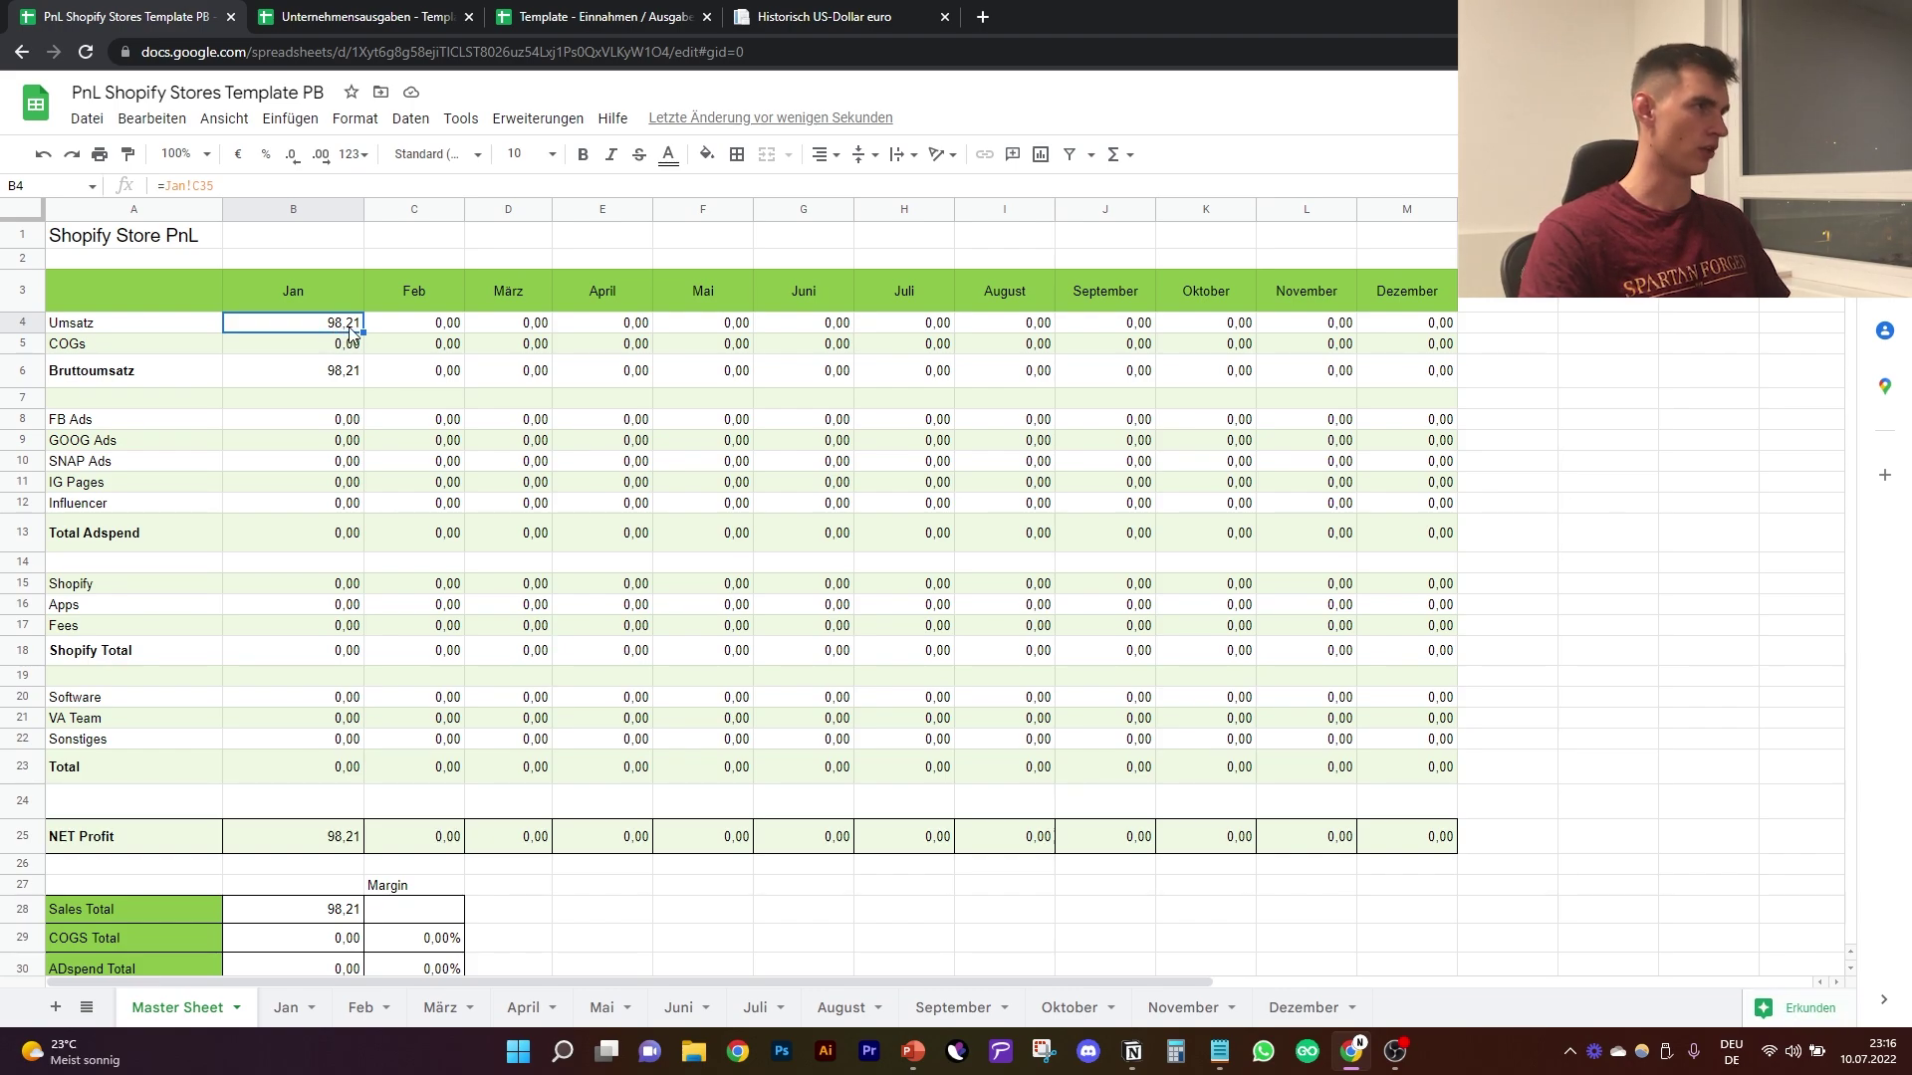
Step: Enter 56 as the Umsatz for 19.01.2021 in cell C22 of the Jan sheet and check the Master Sheet
click(297, 1008)
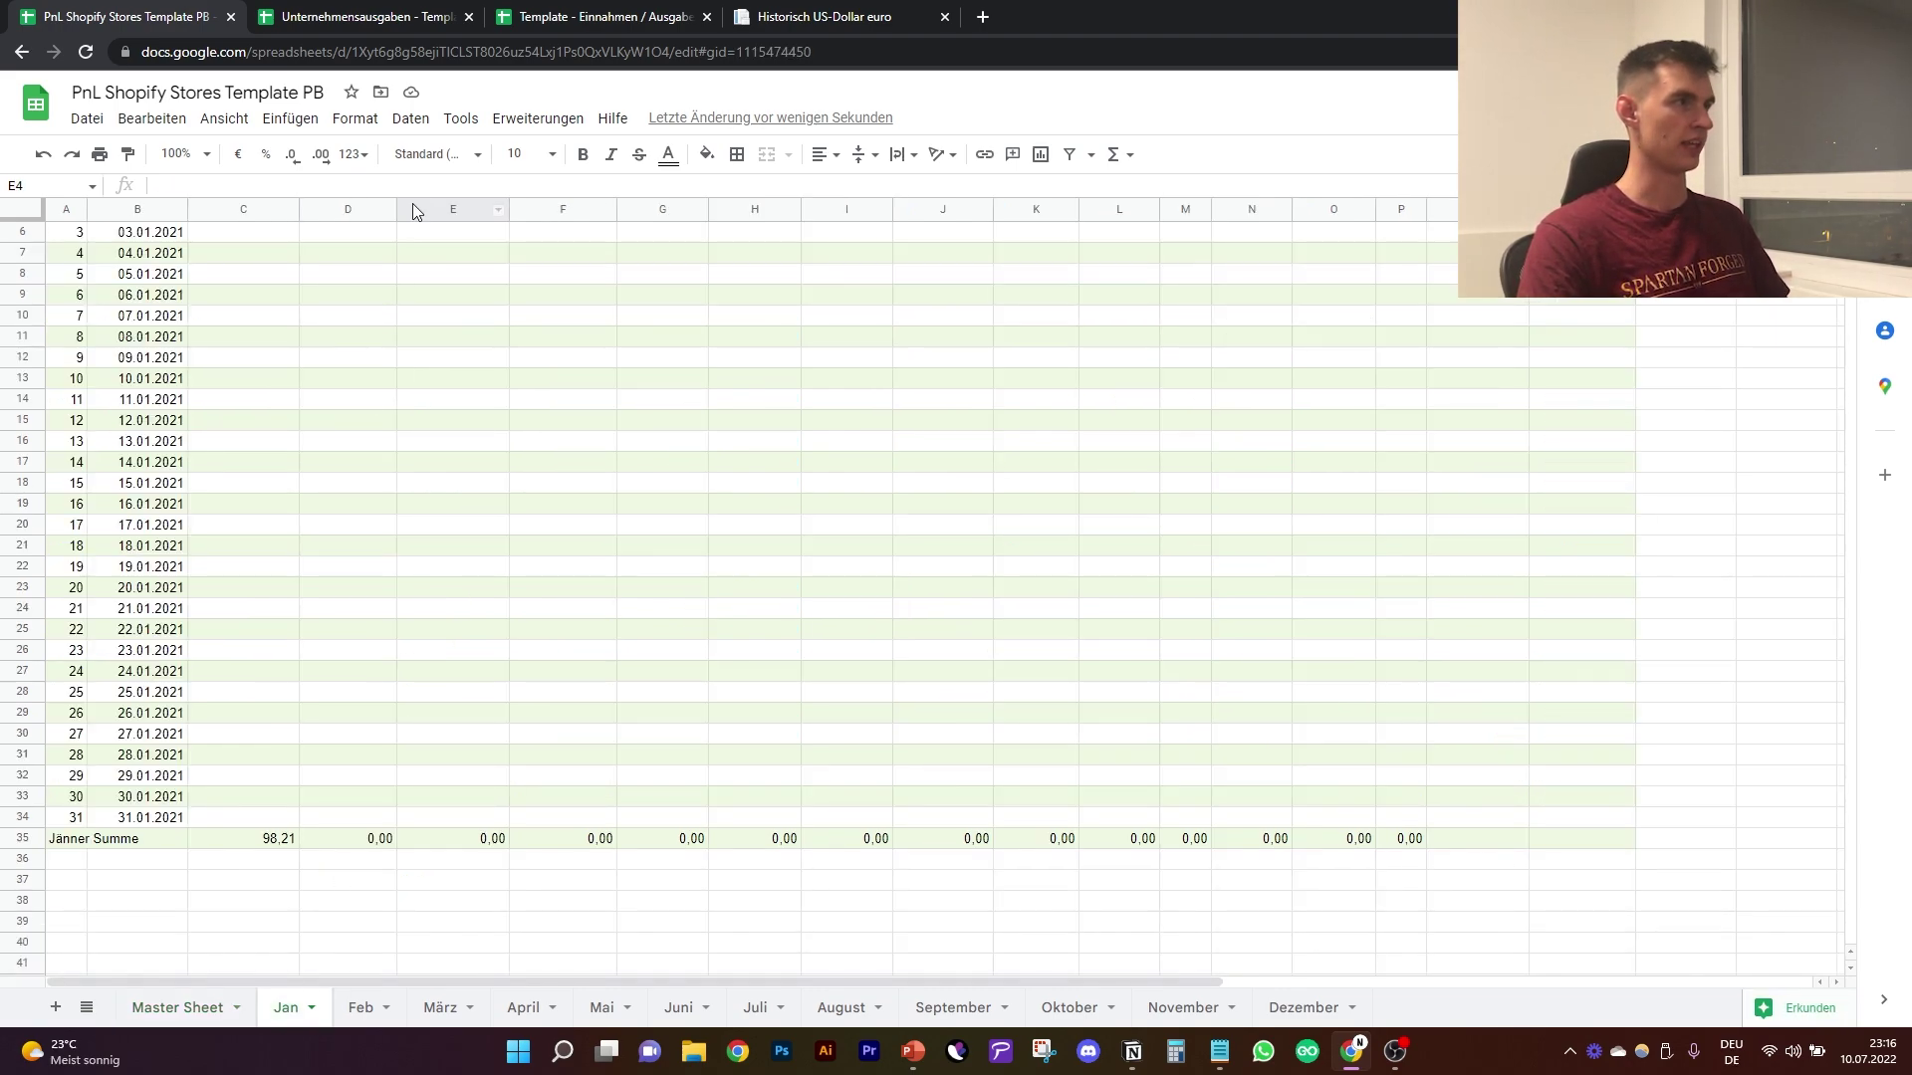
scroll(343, 354, up, 2)
click(218, 687)
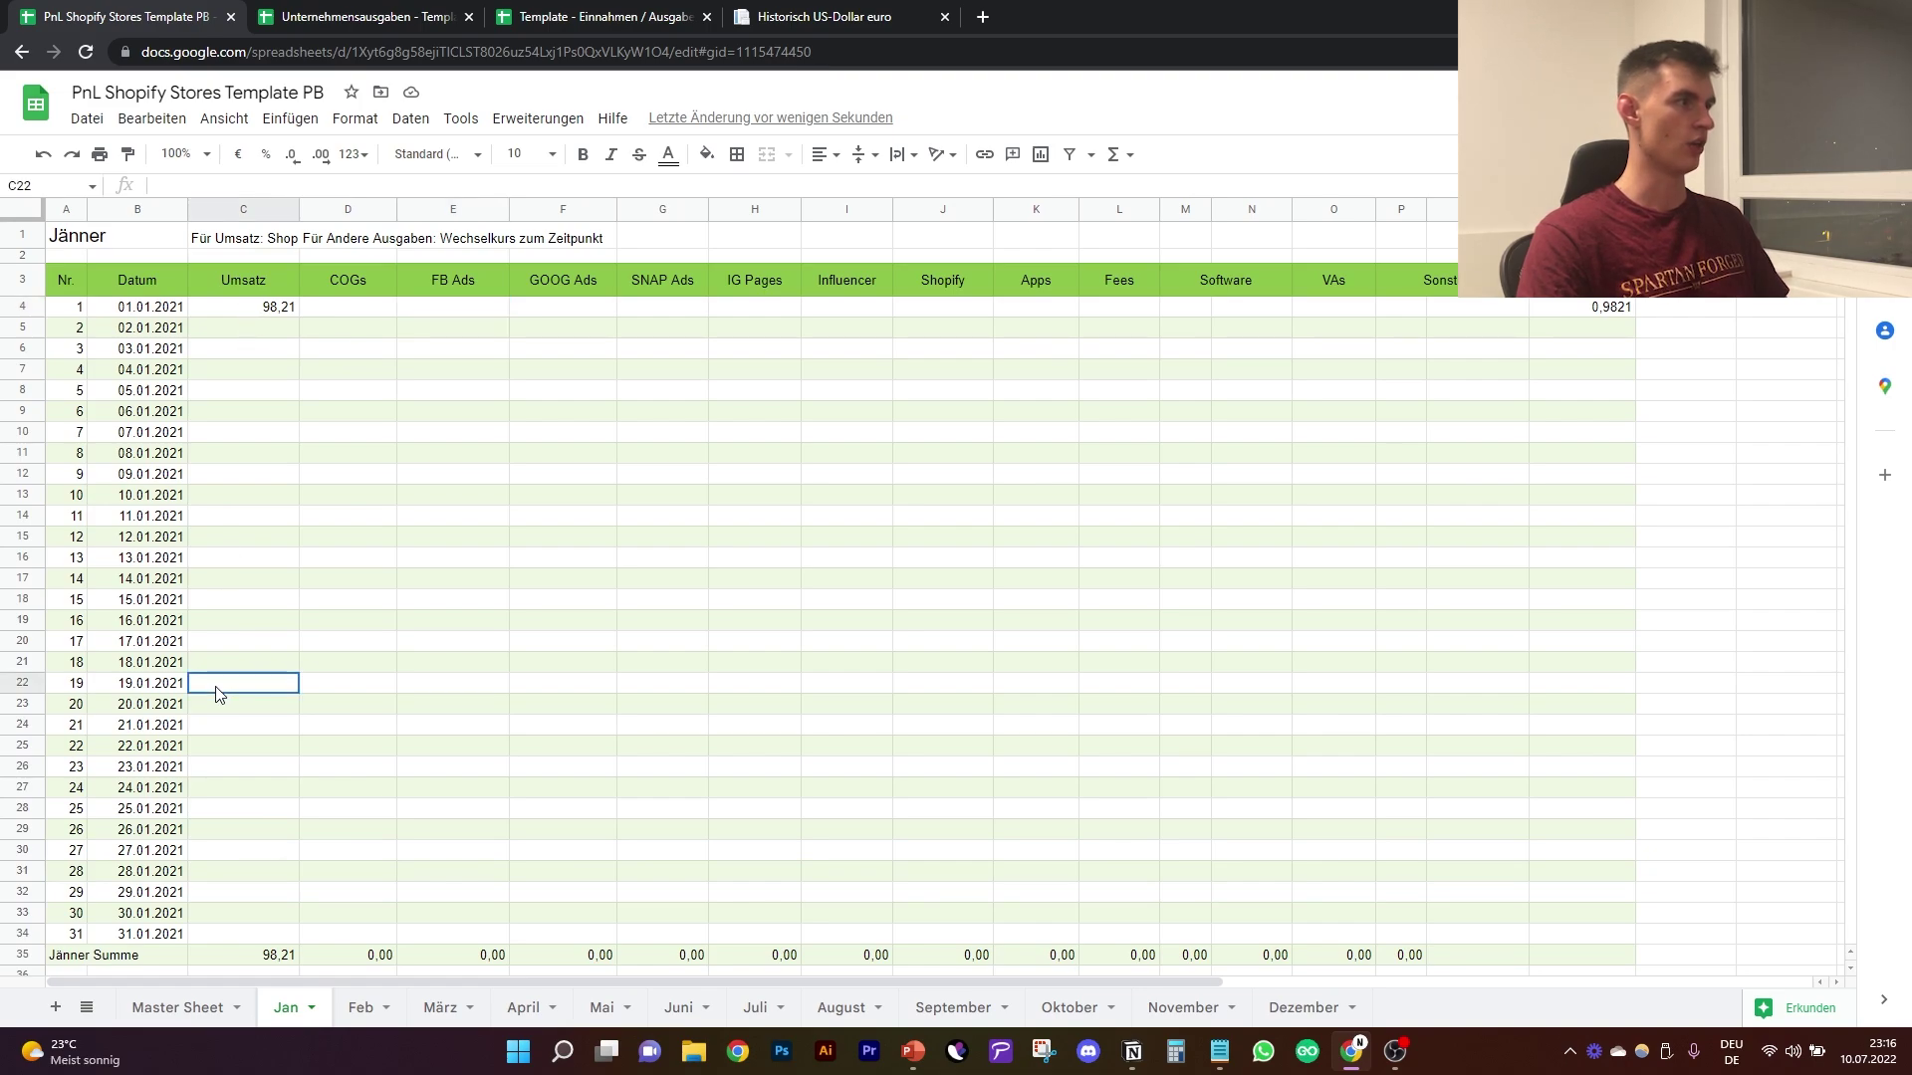
text(56)
key(Return)
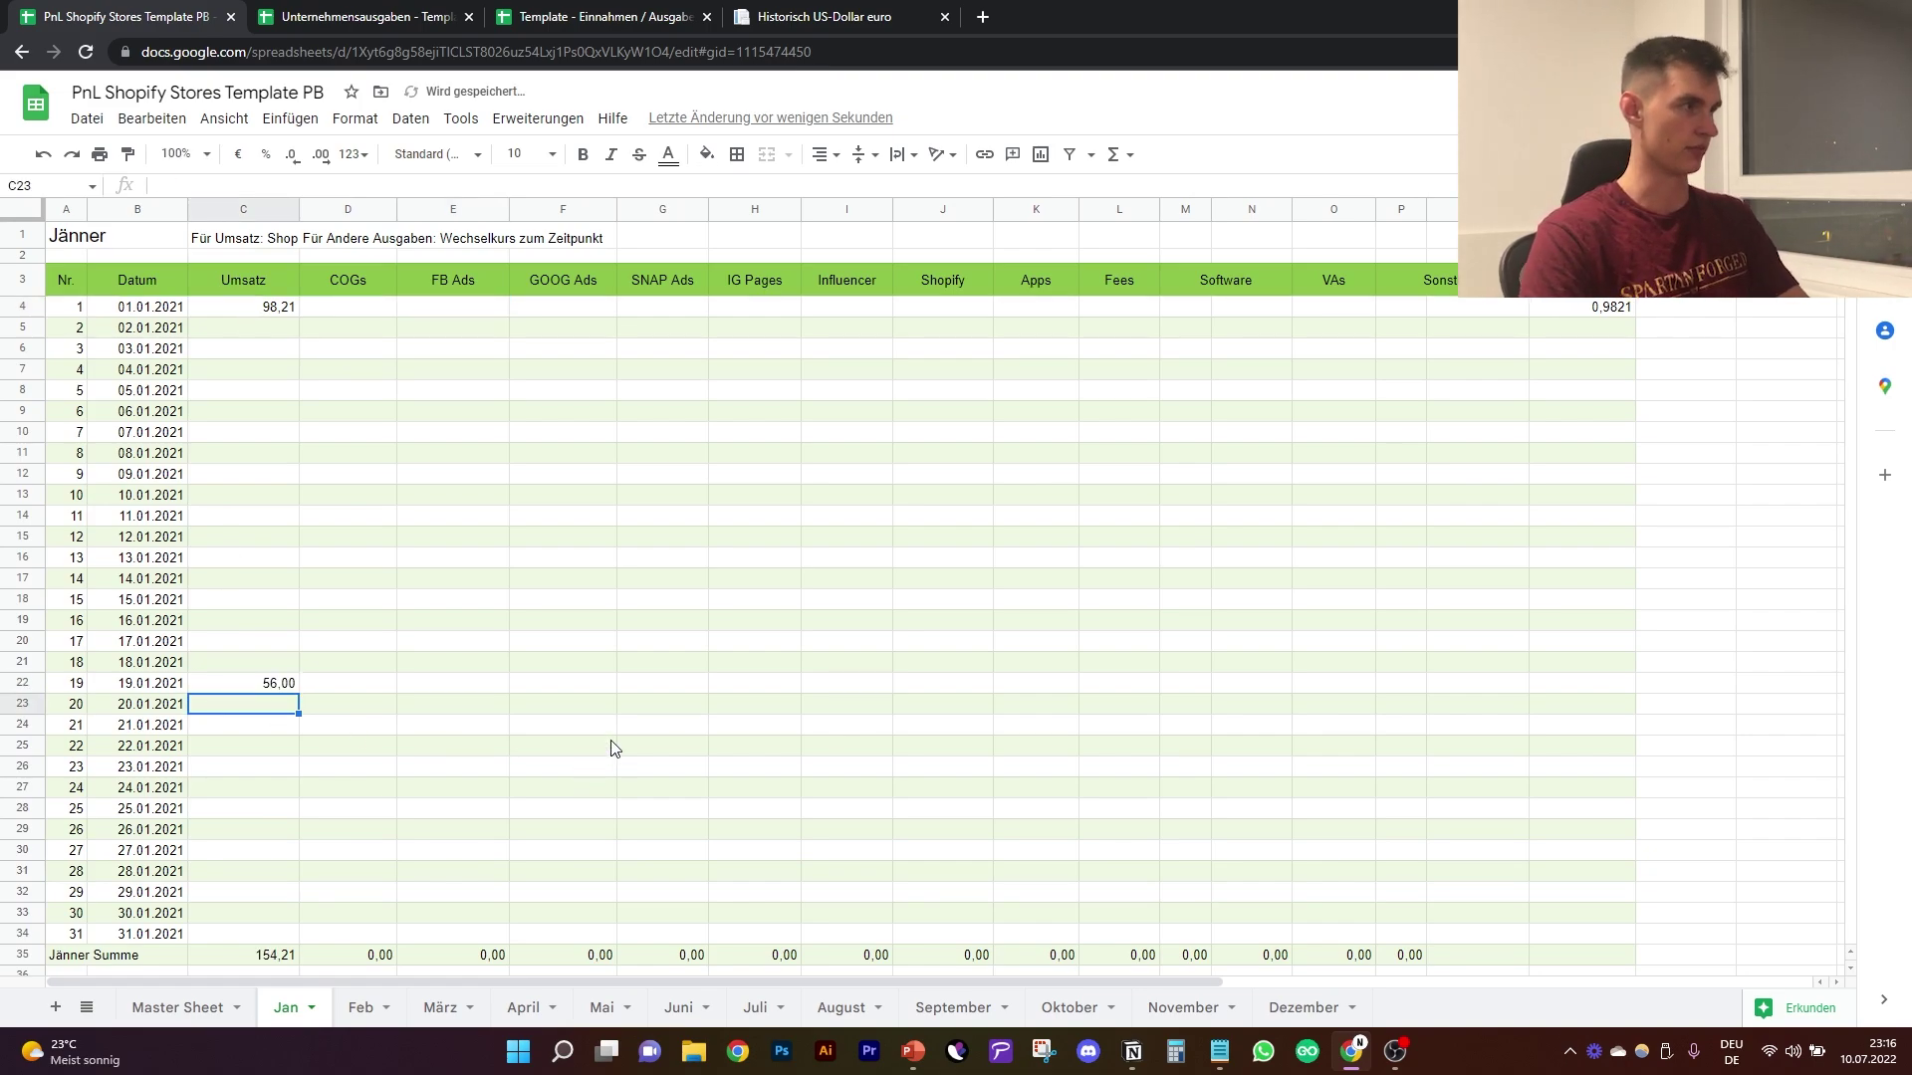
click(161, 1008)
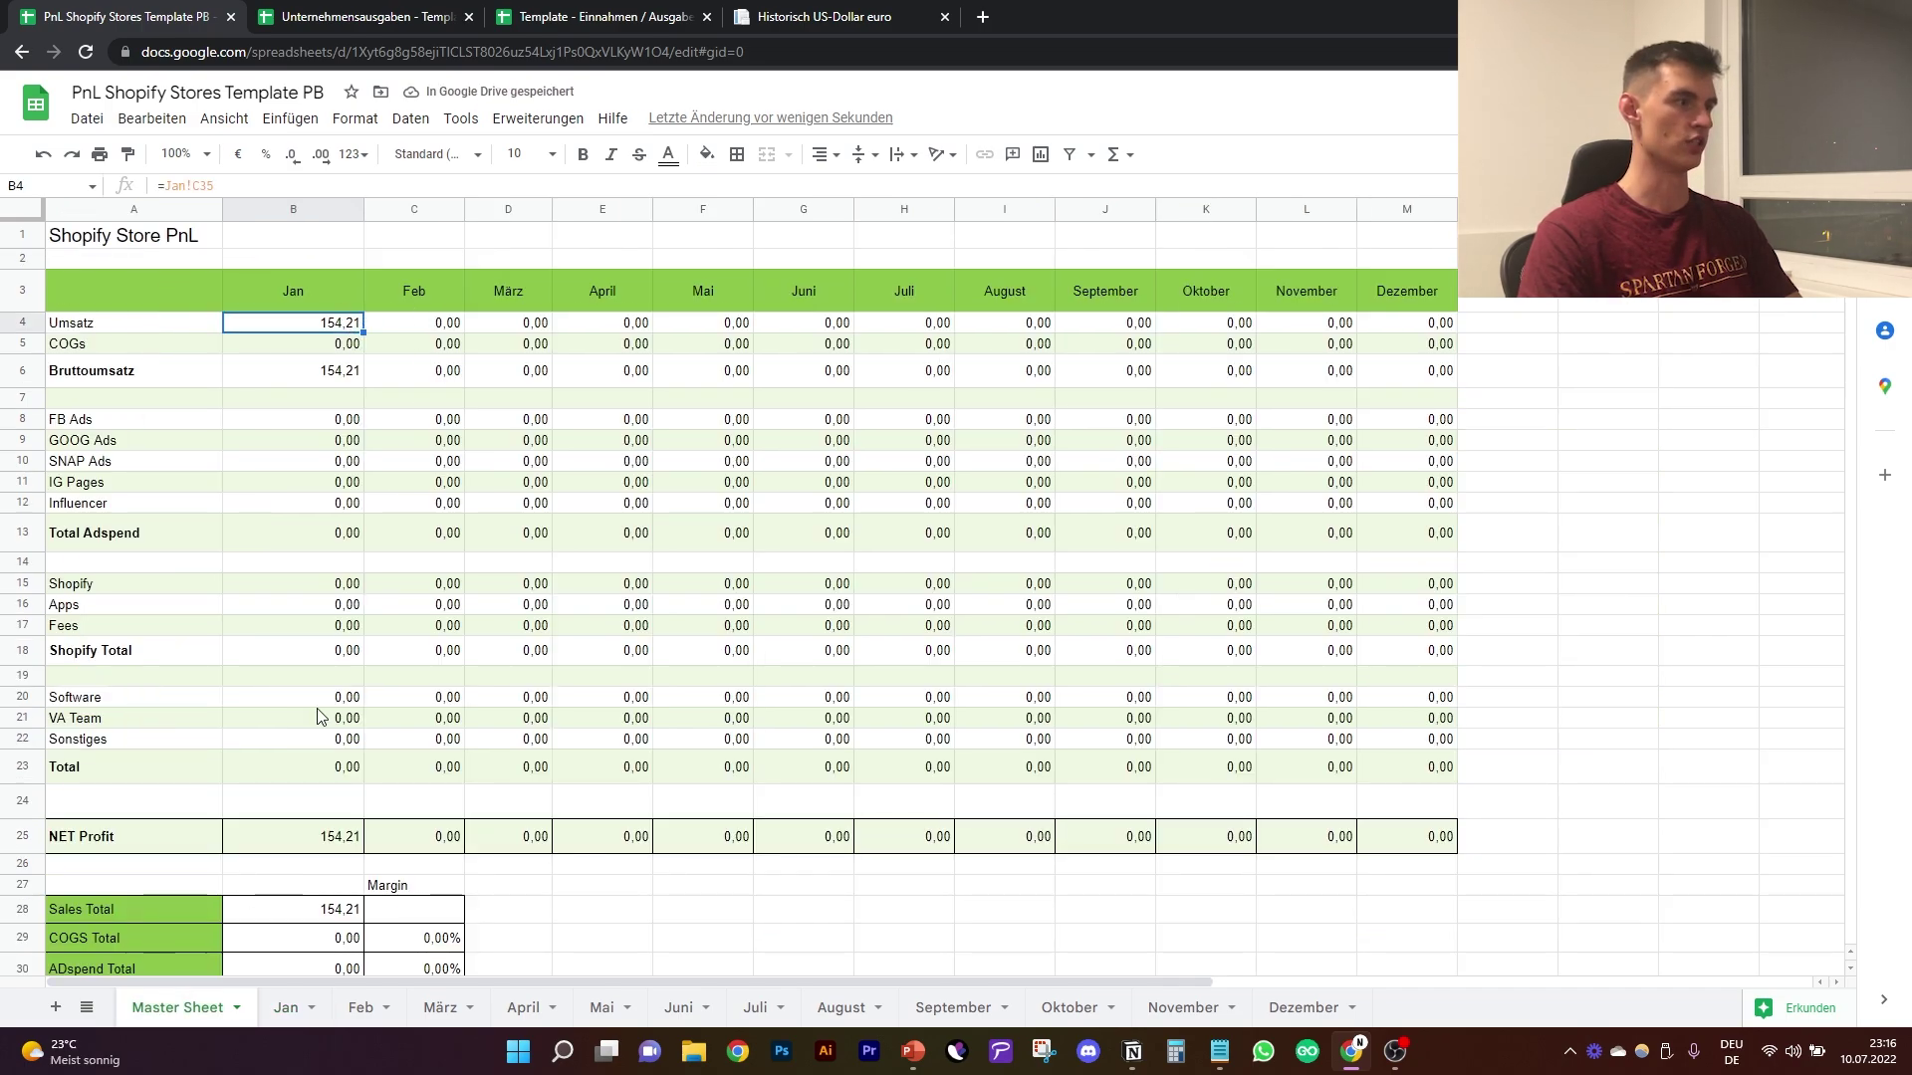
Step: Enter 24 as the COGs for 06.01.2021 in cell D9 of the Jan sheet and review the Master Sheet
click(290, 1008)
click(373, 412)
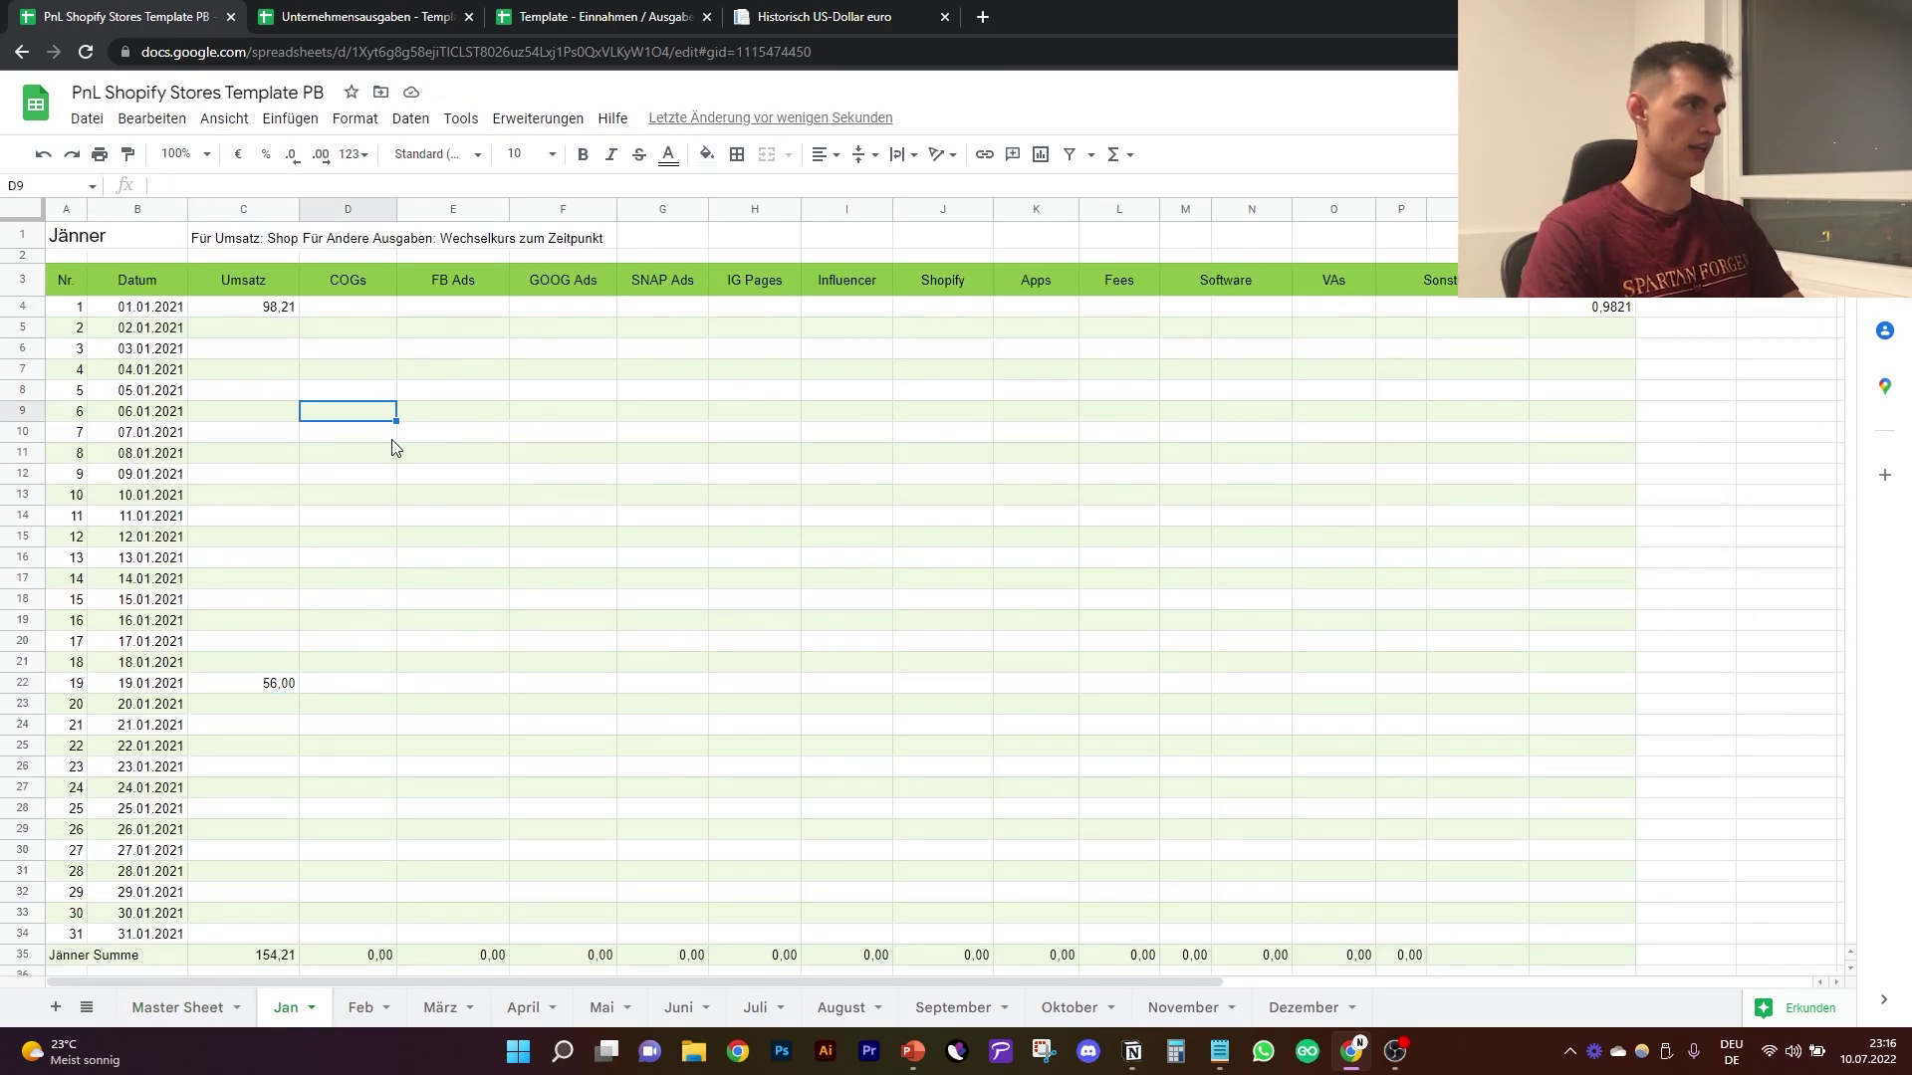
text(24)
key(Return)
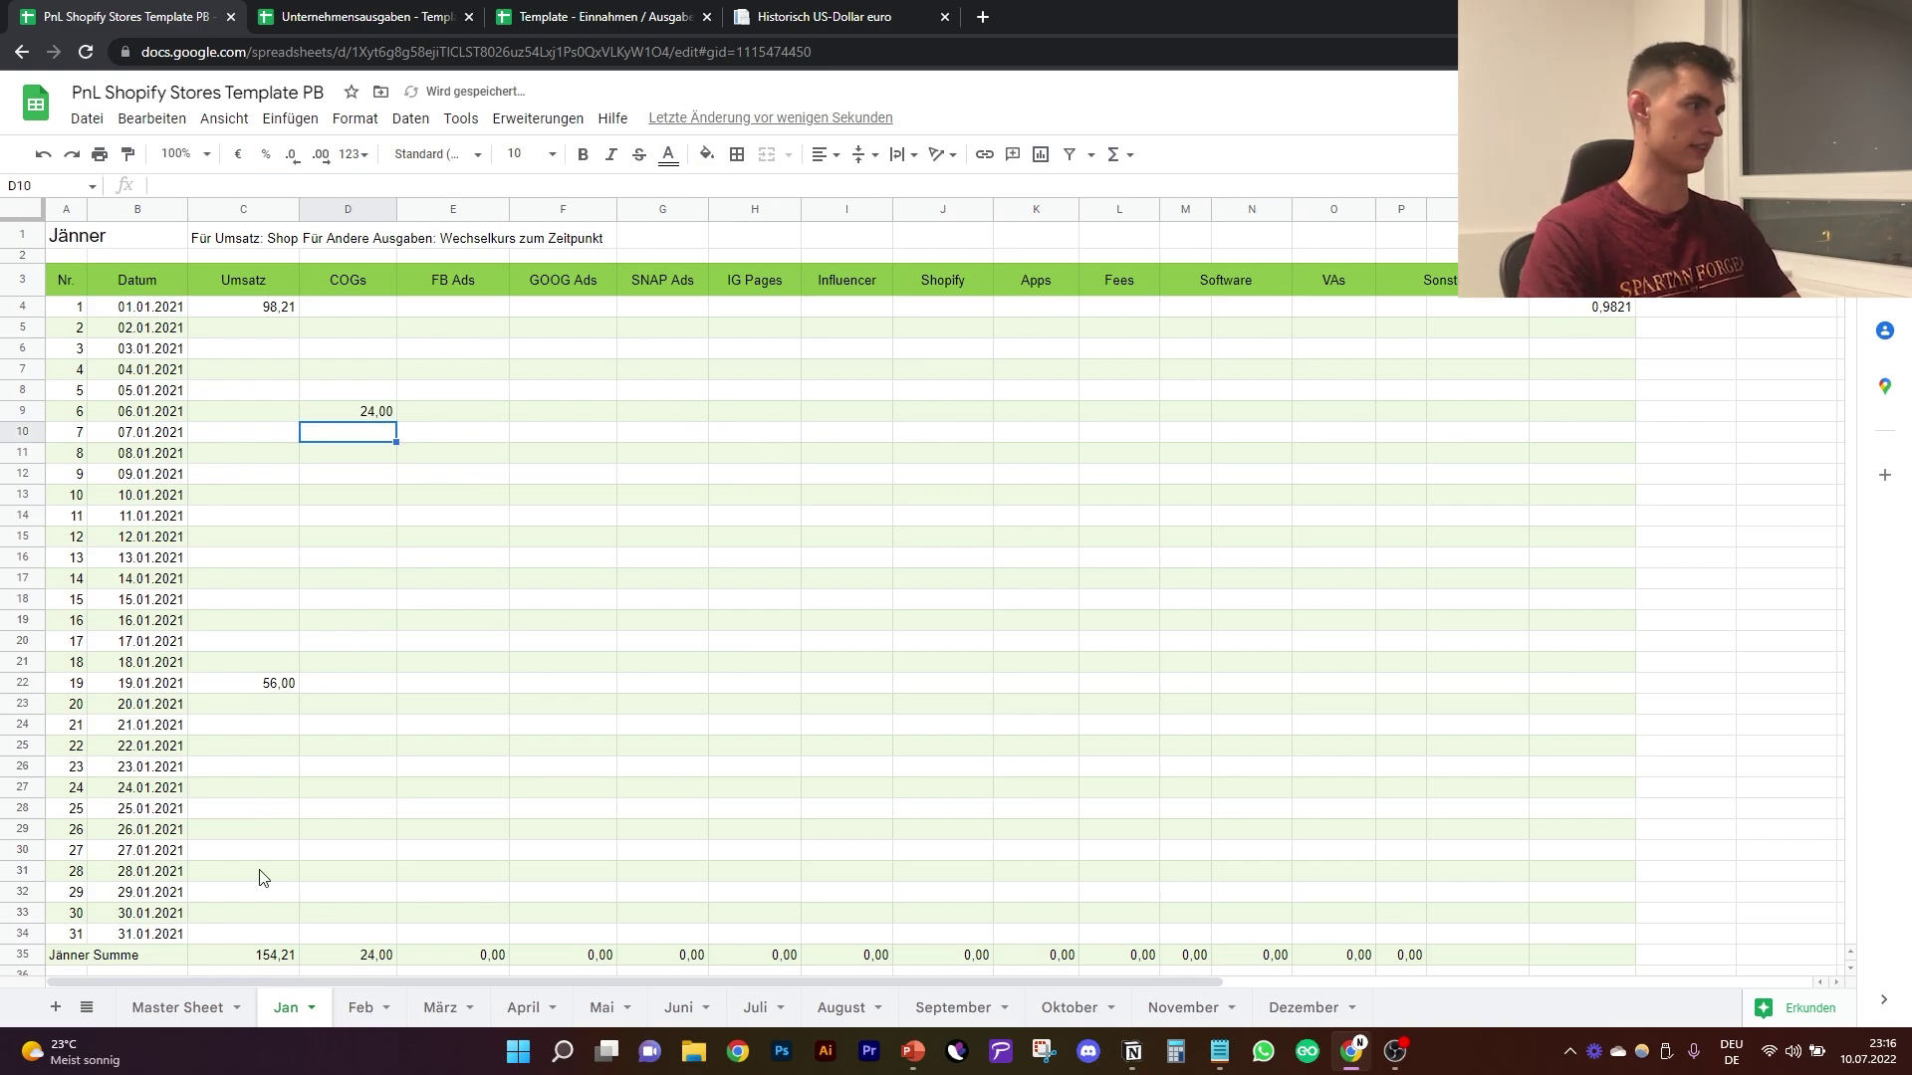
click(200, 1021)
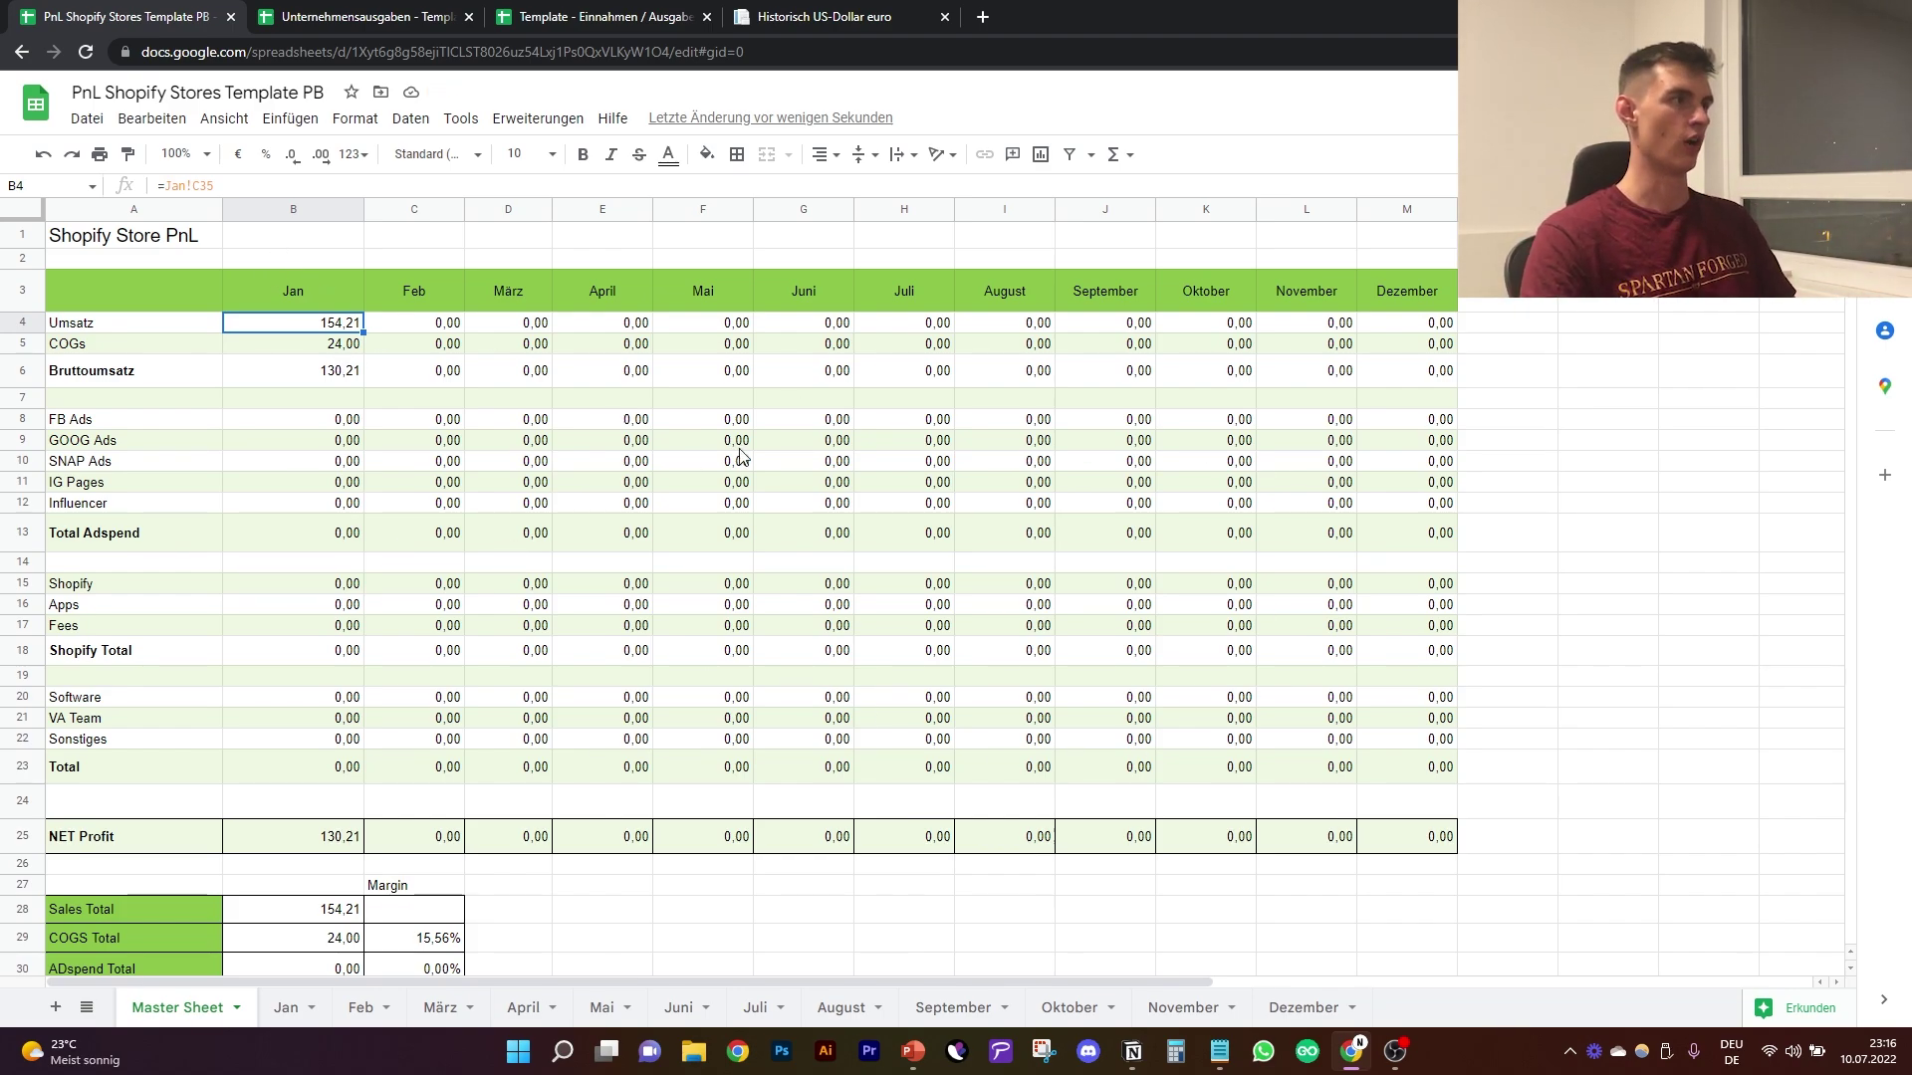
Step: Open the Juli sheet and examine its daily rows, cost columns and the column options for the Shopify column
click(293, 1008)
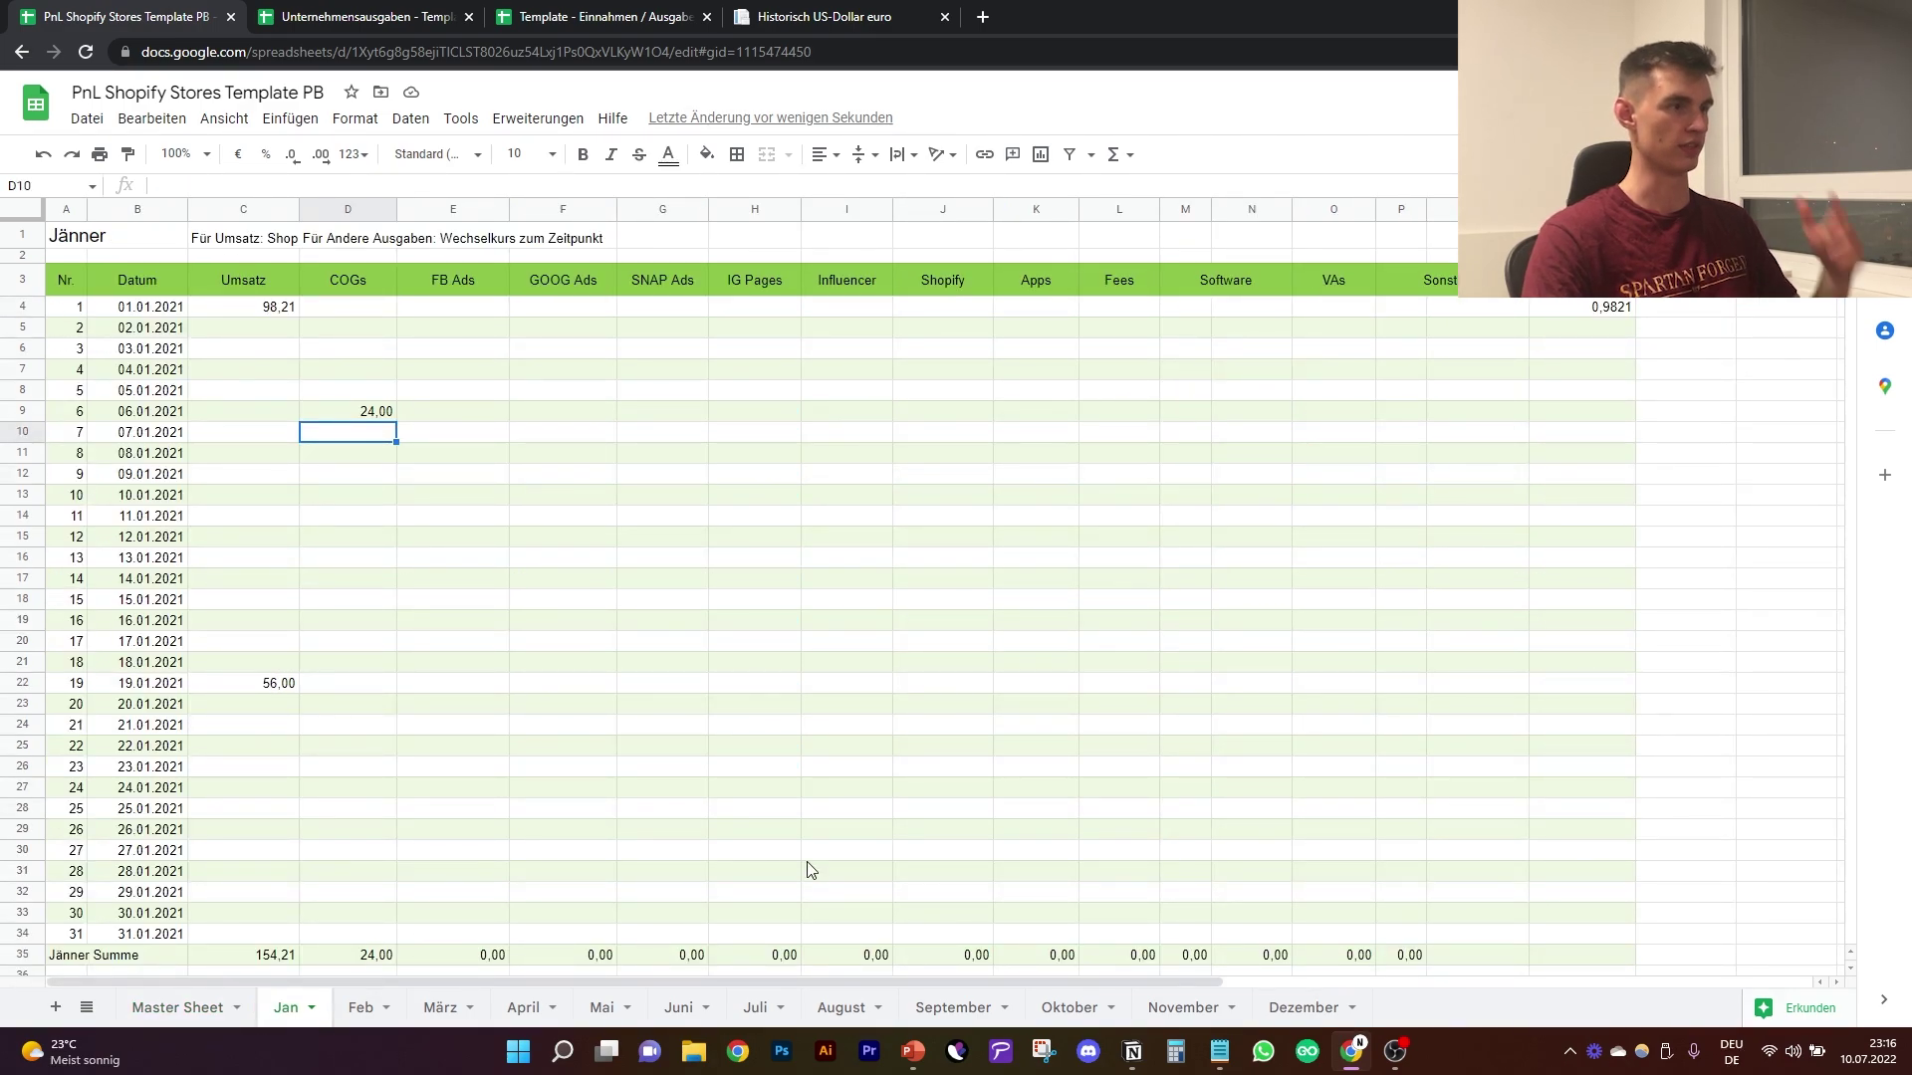
click(759, 1008)
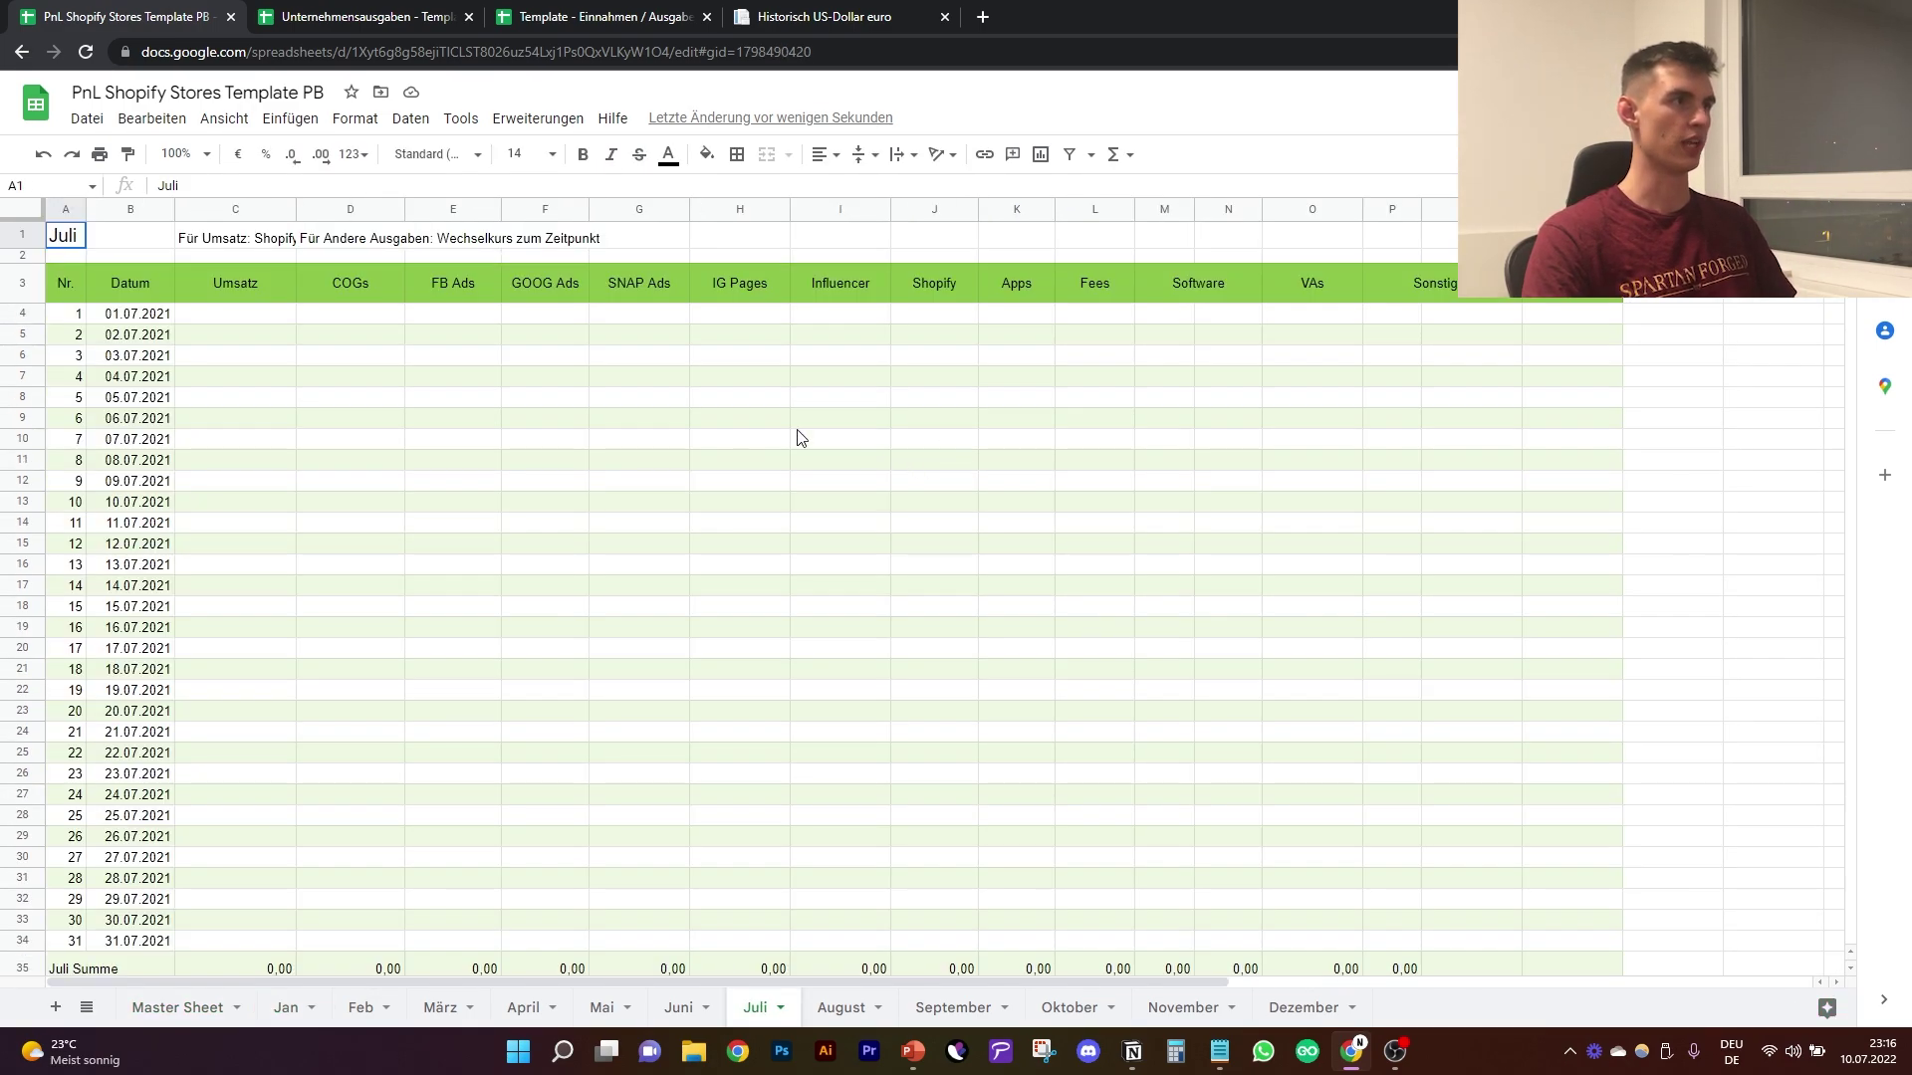
scroll(797, 440, down, 4)
scroll(797, 444, up, 4)
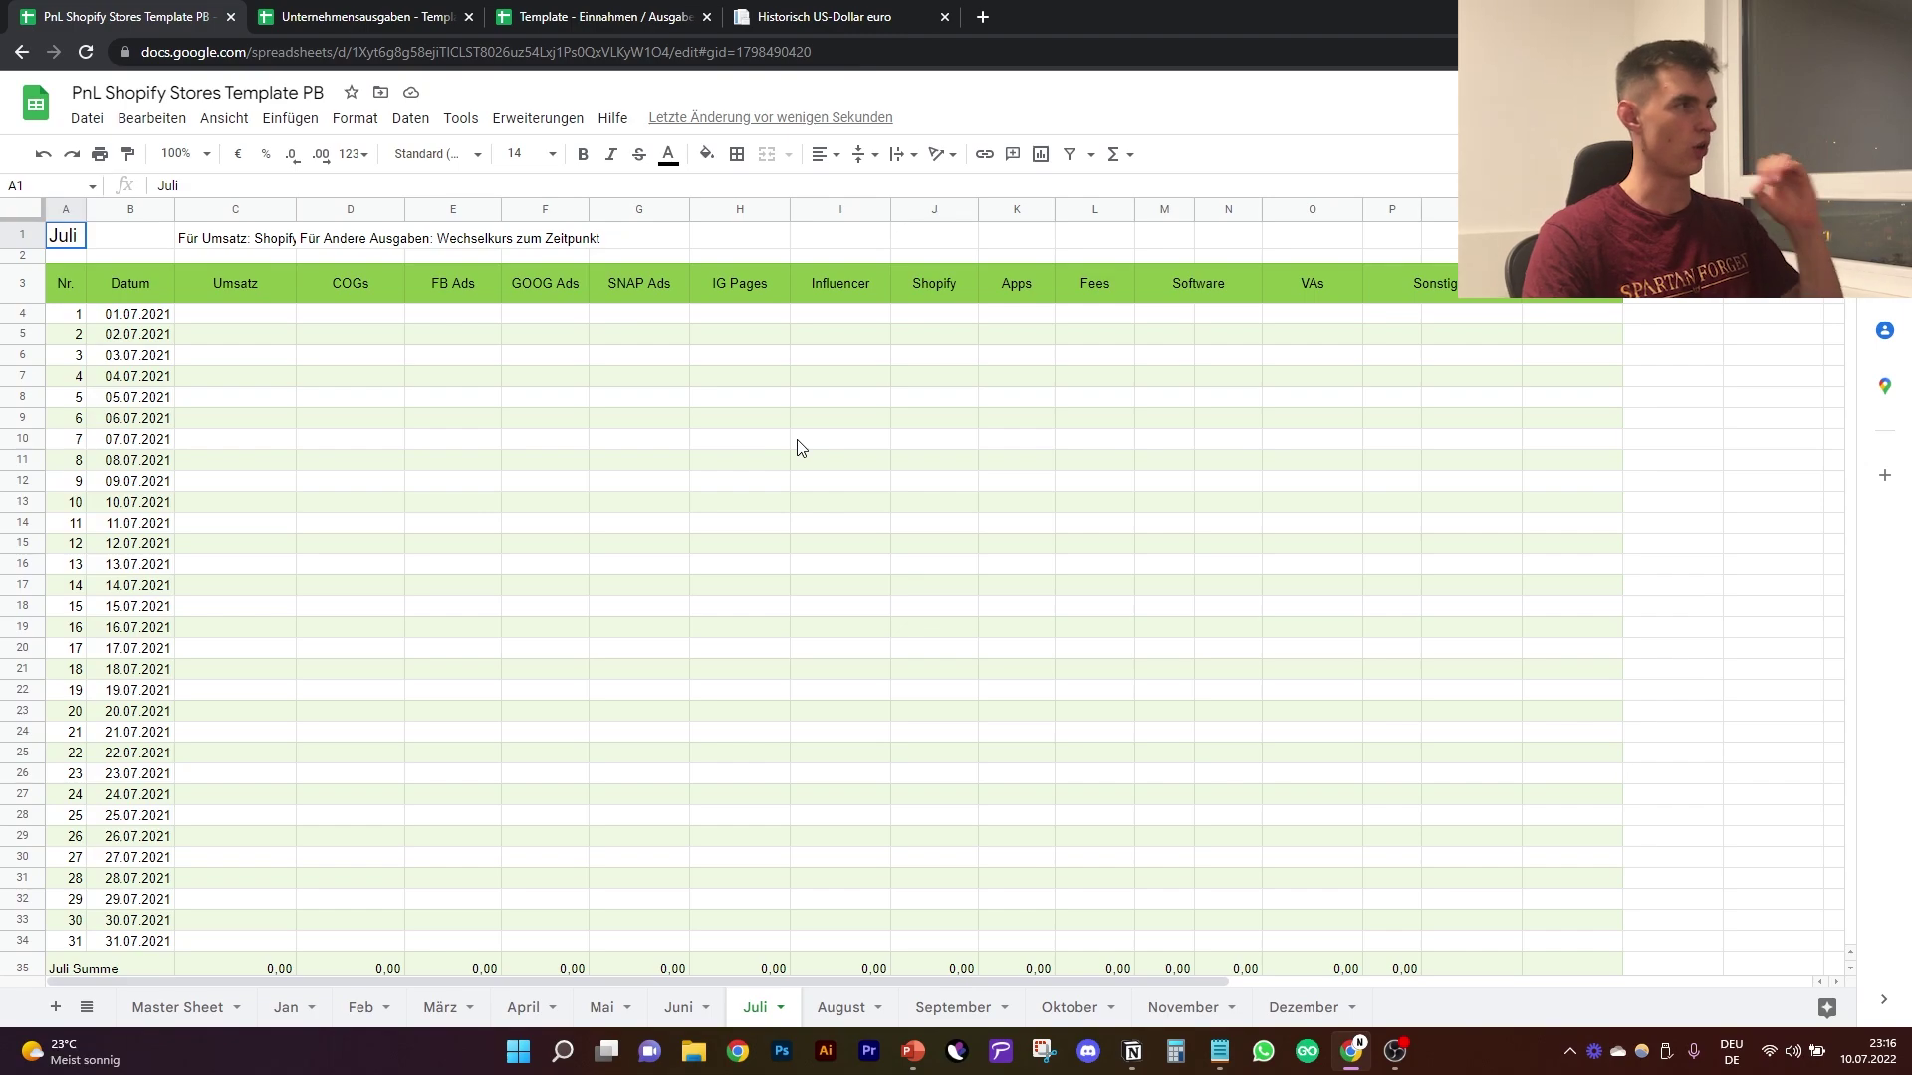
scroll(796, 444, down, 2)
scroll(776, 487, up, 2)
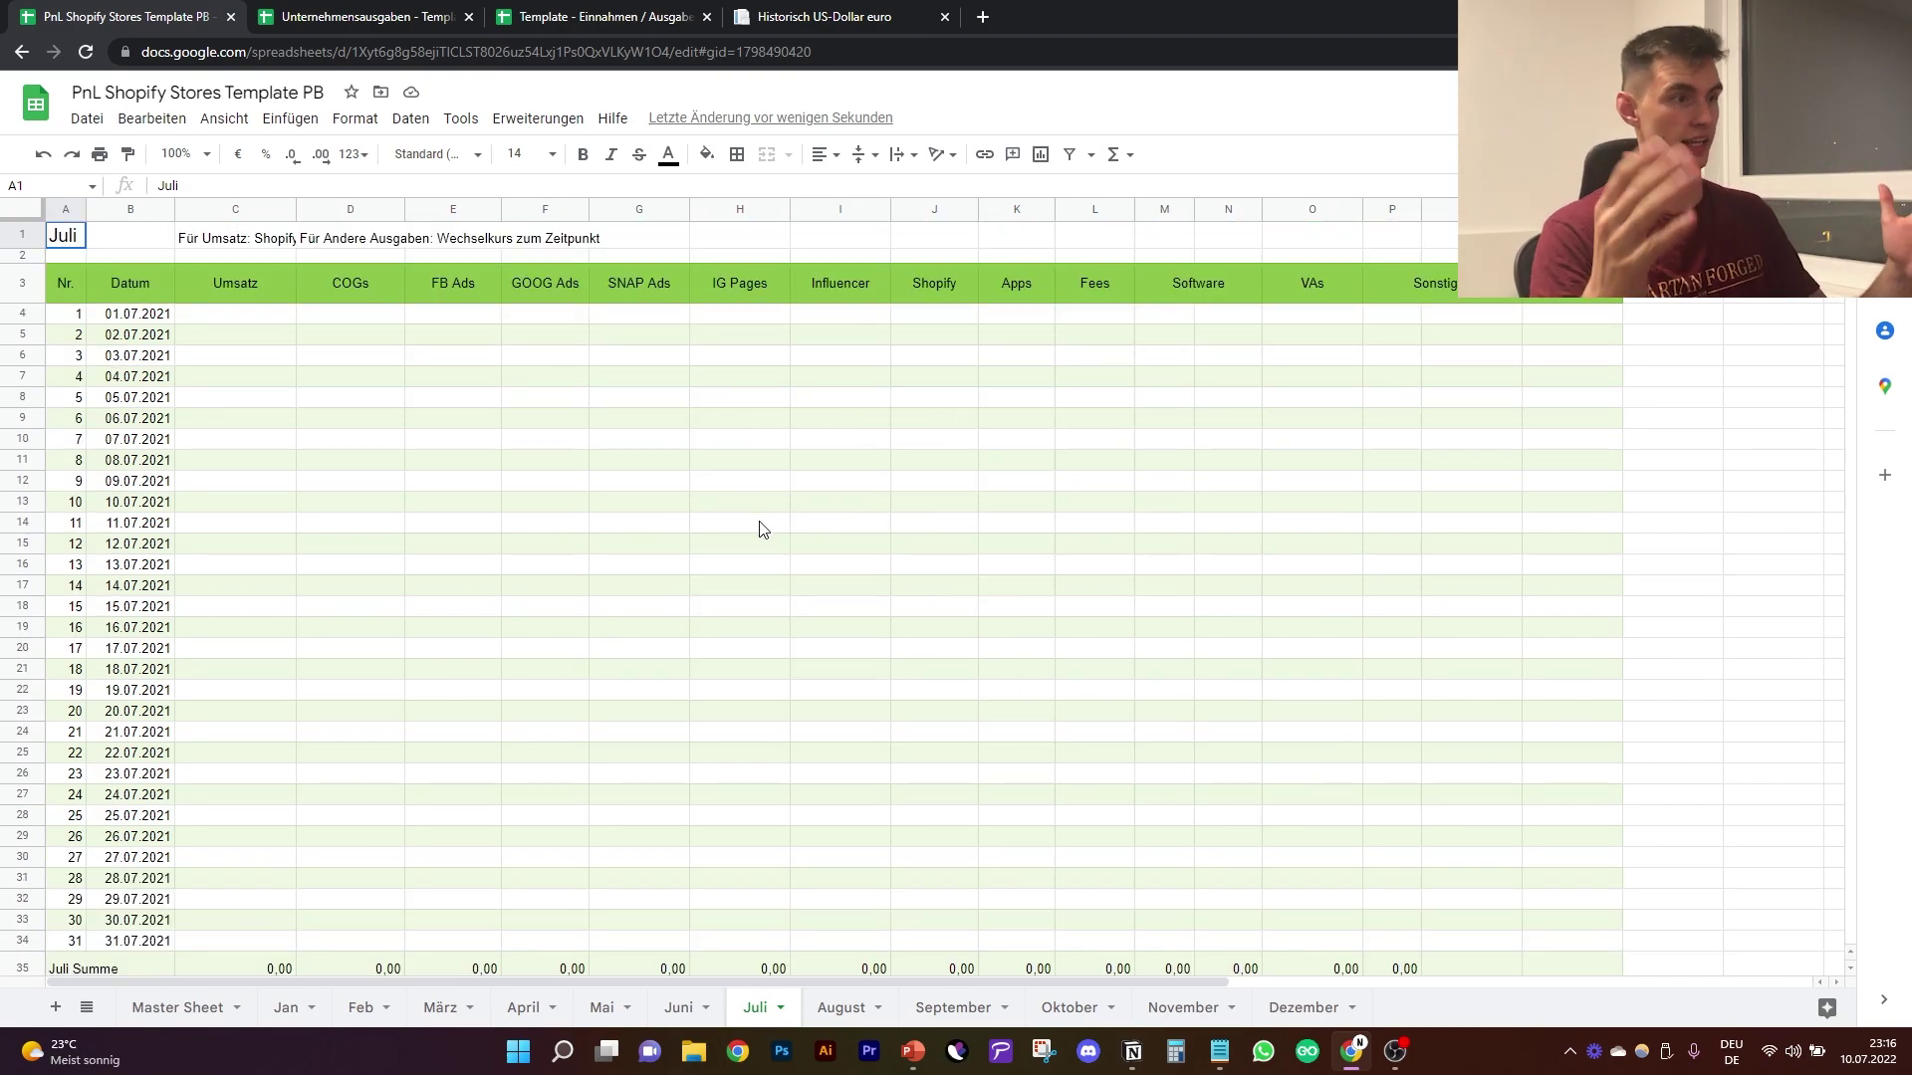
click(906, 503)
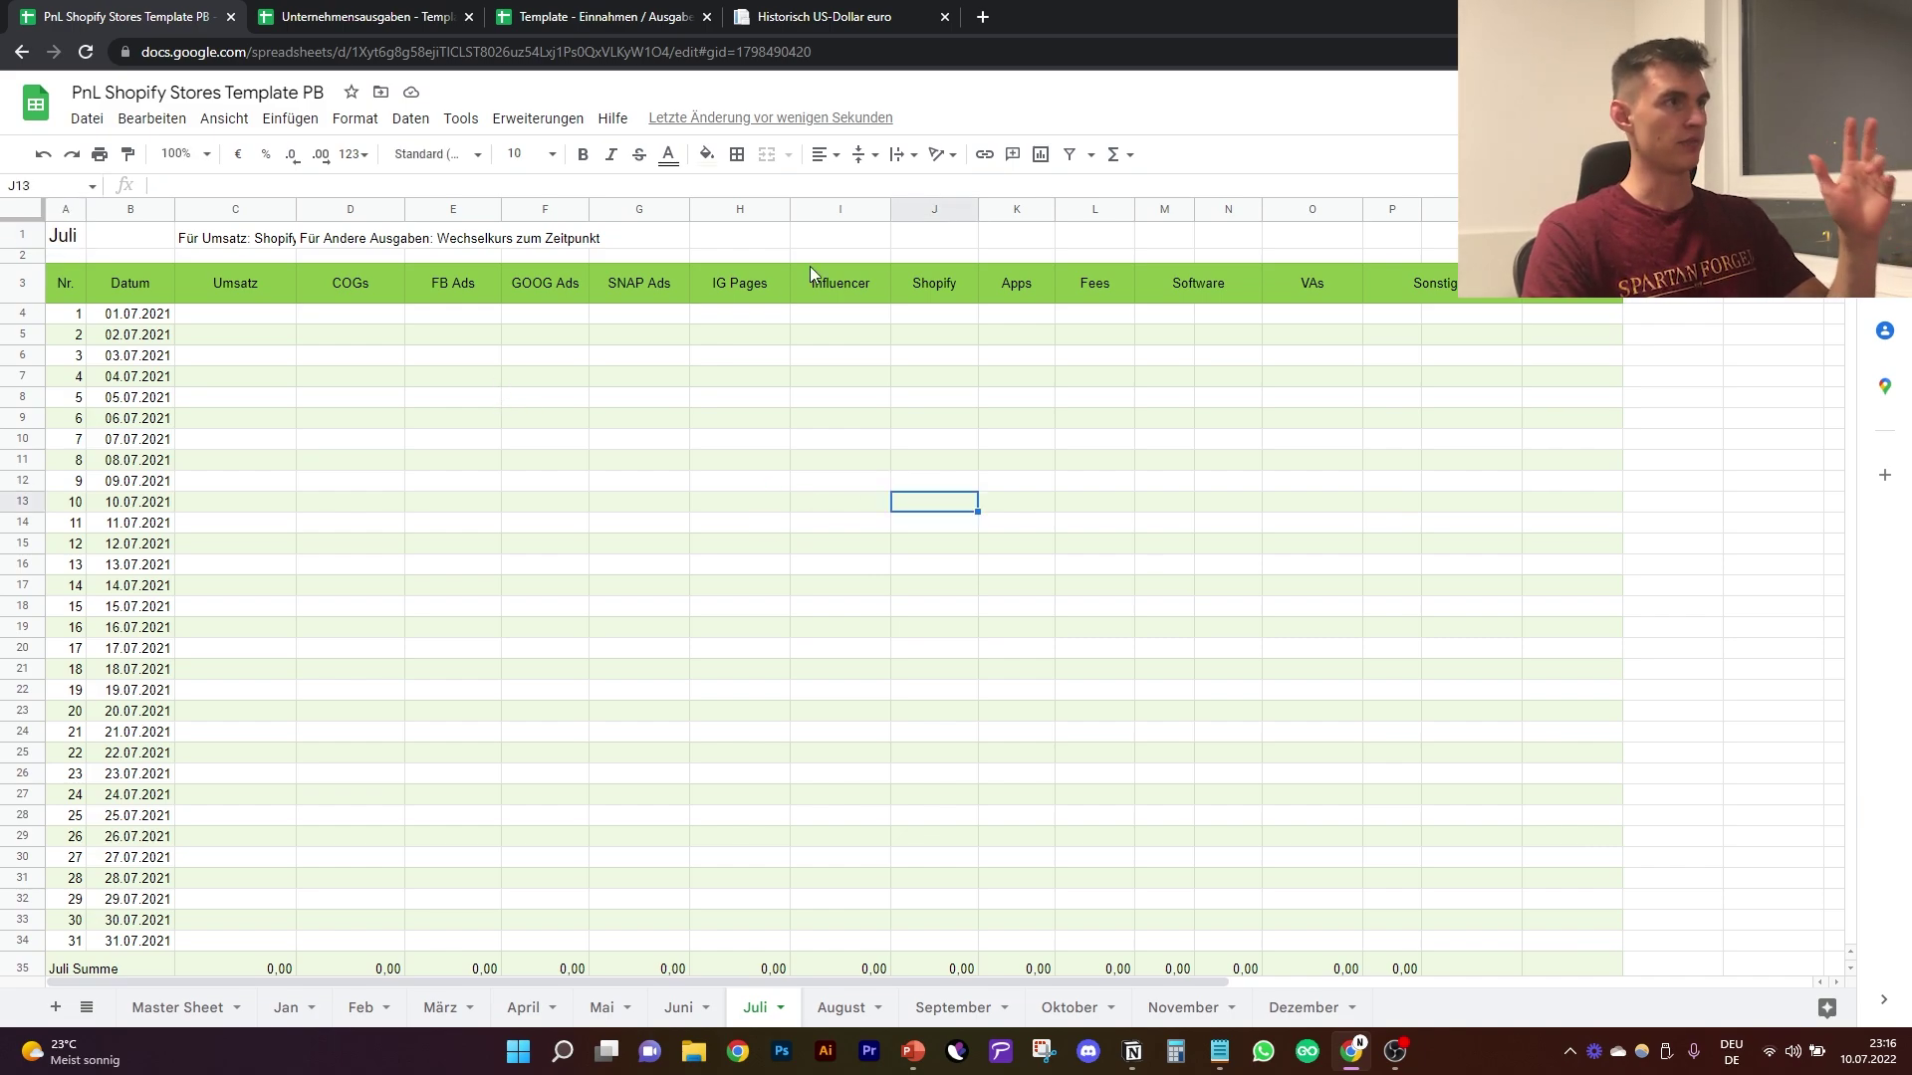
right_click(926, 221)
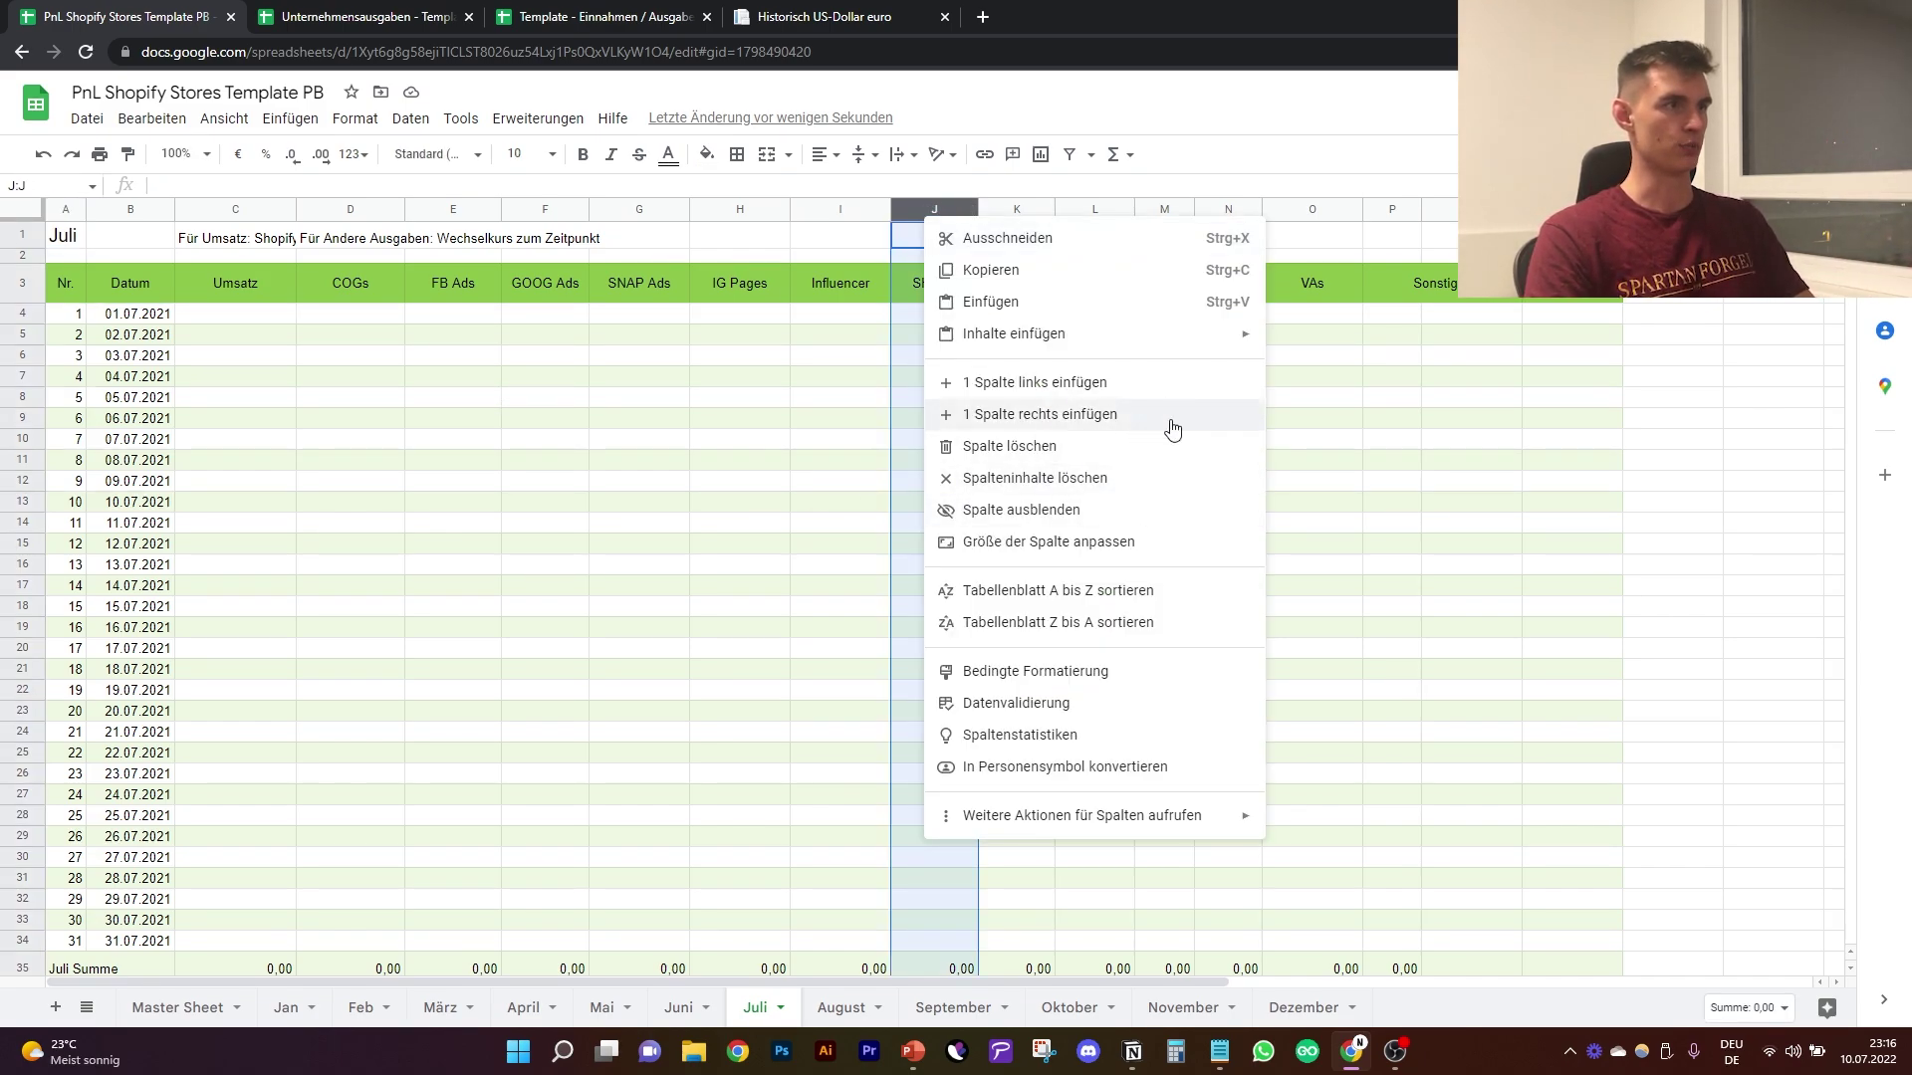
click(1744, 460)
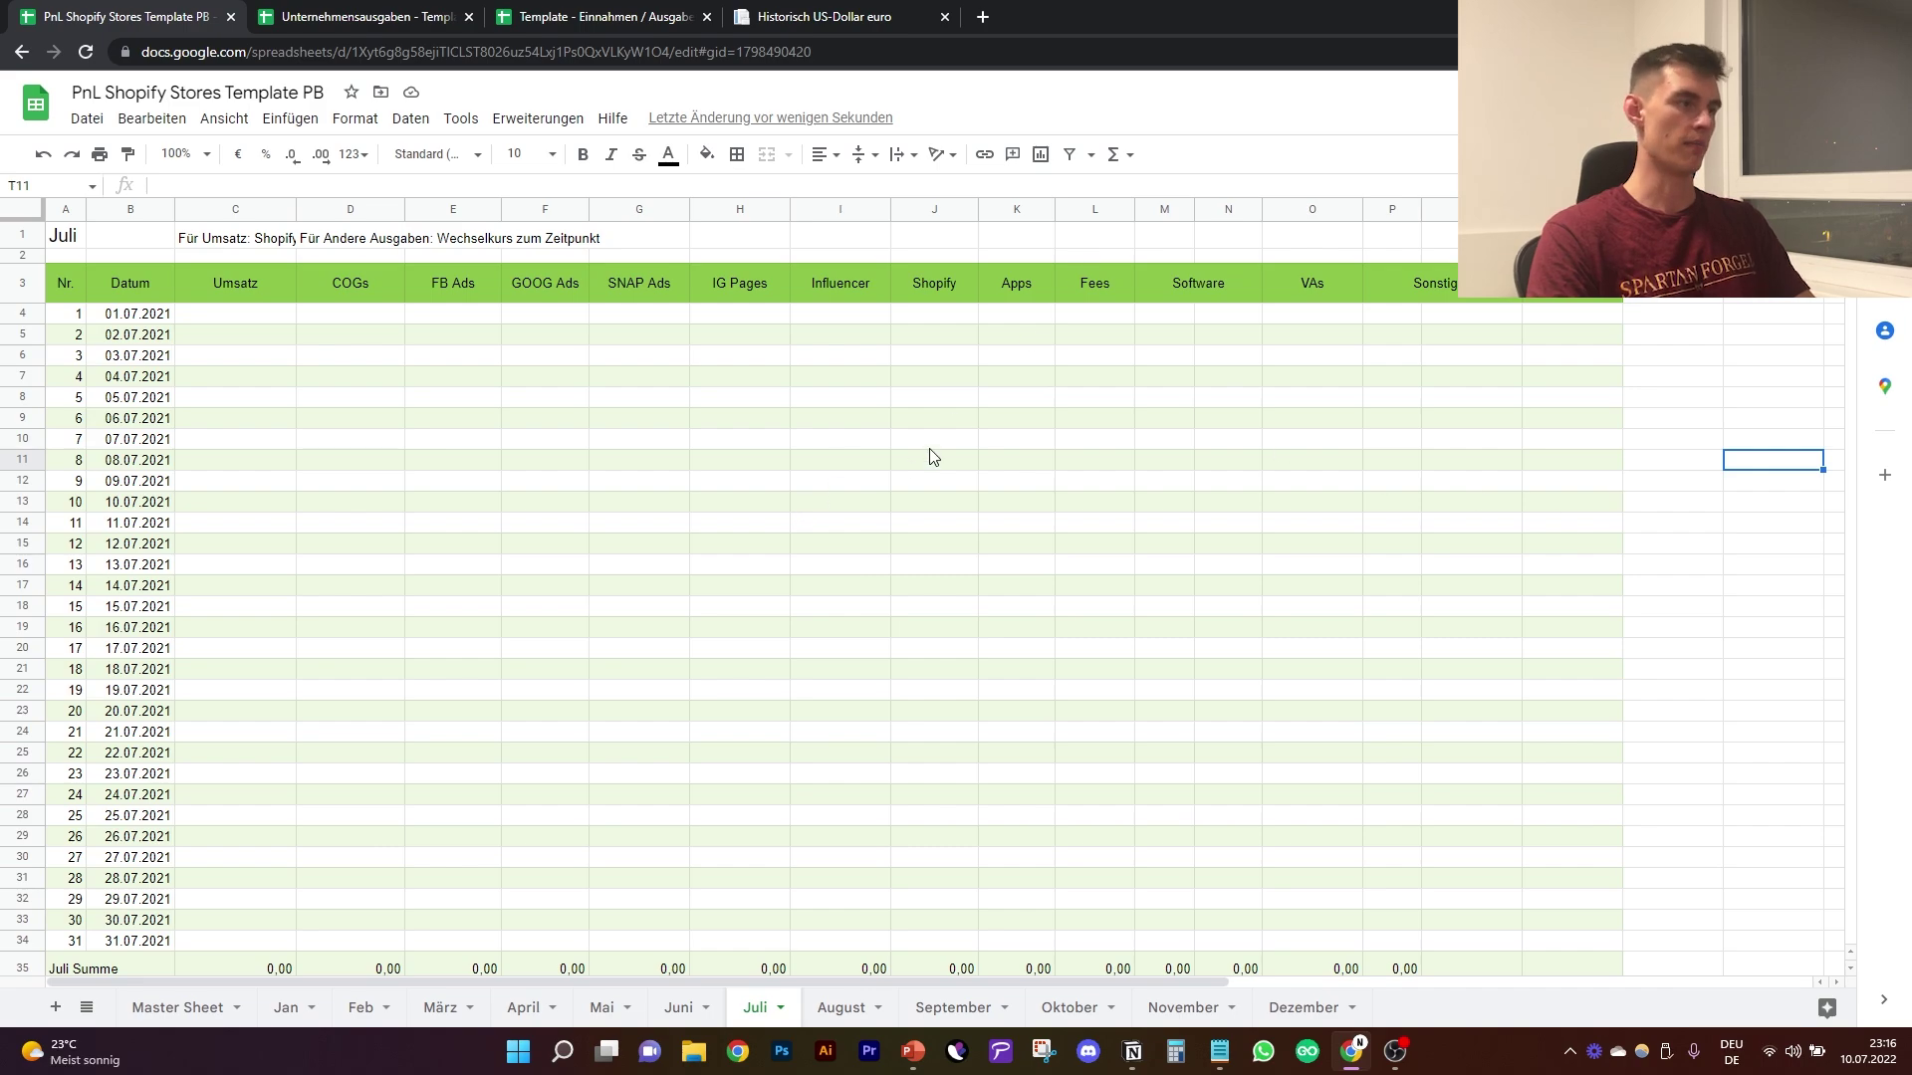
Step: Return to the Master Sheet and check which cell the Juli COGs in H5 refers to
click(179, 1007)
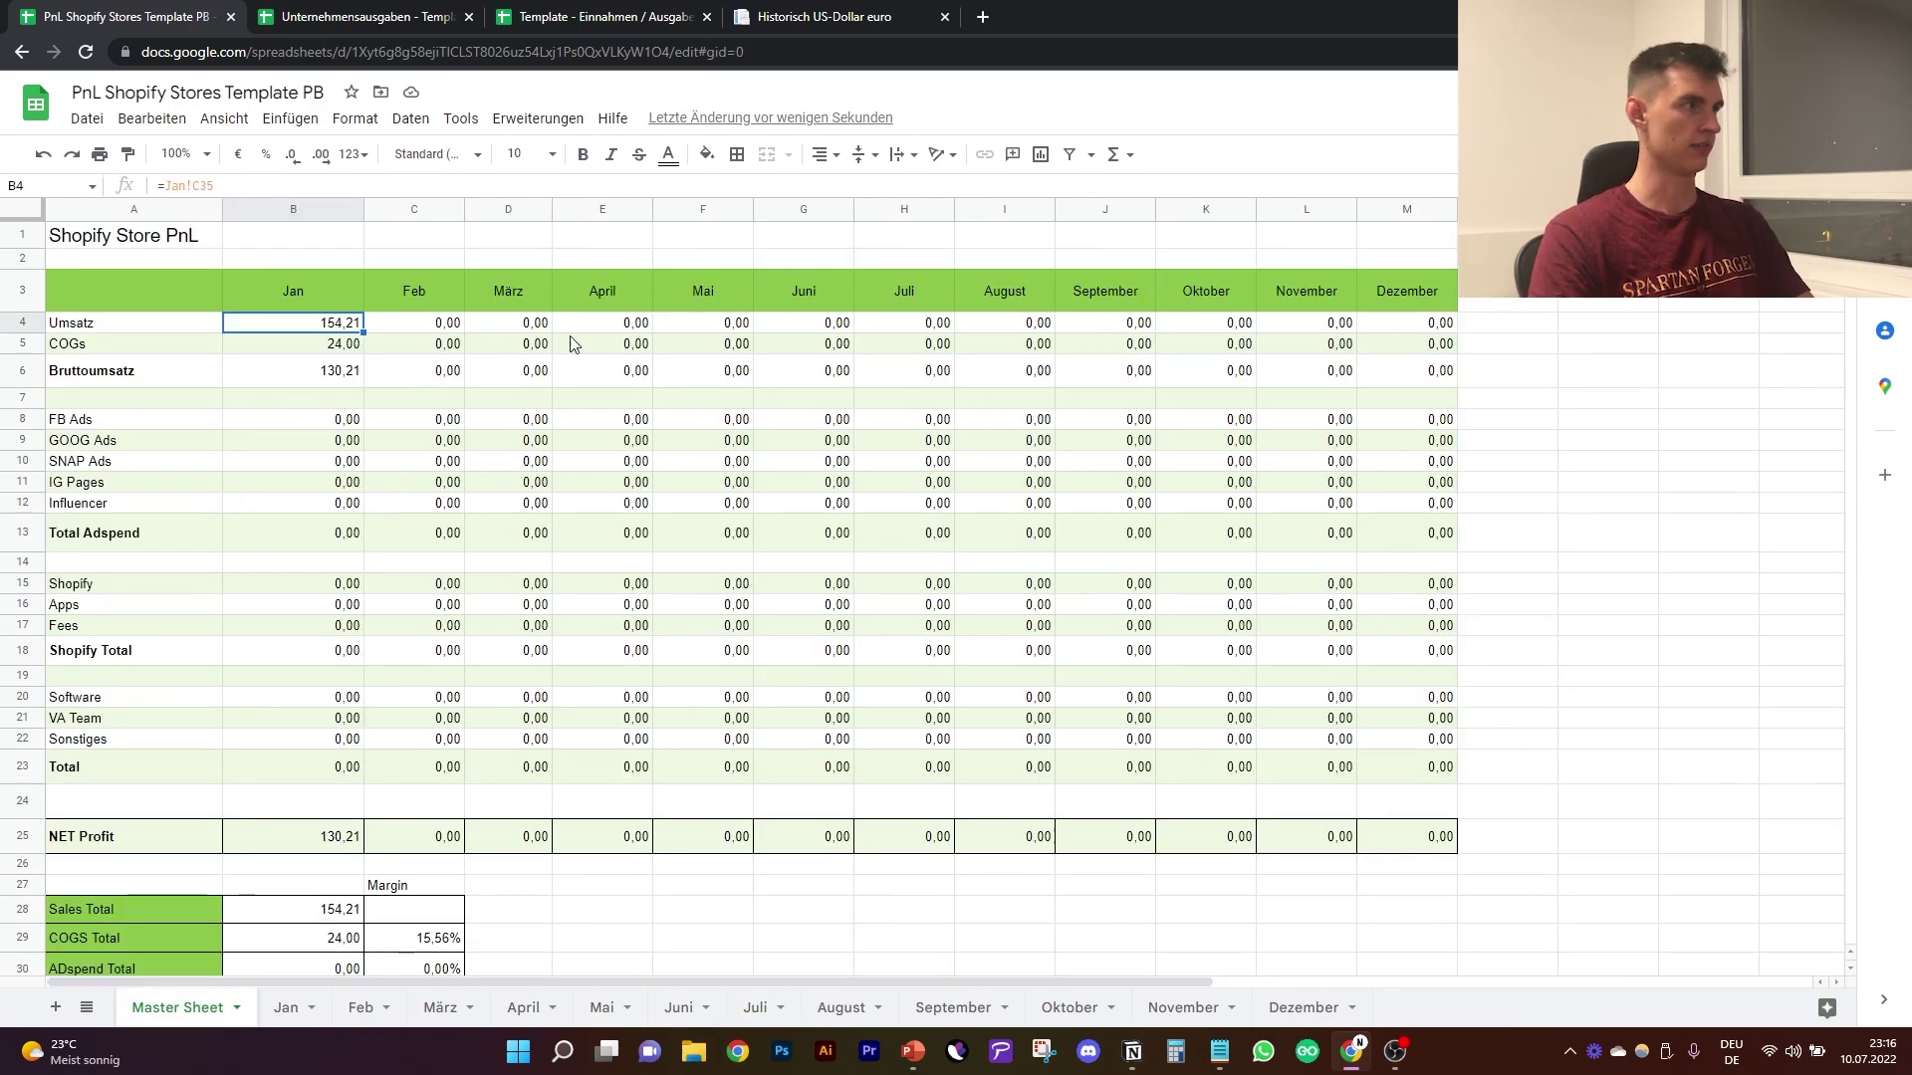
click(911, 344)
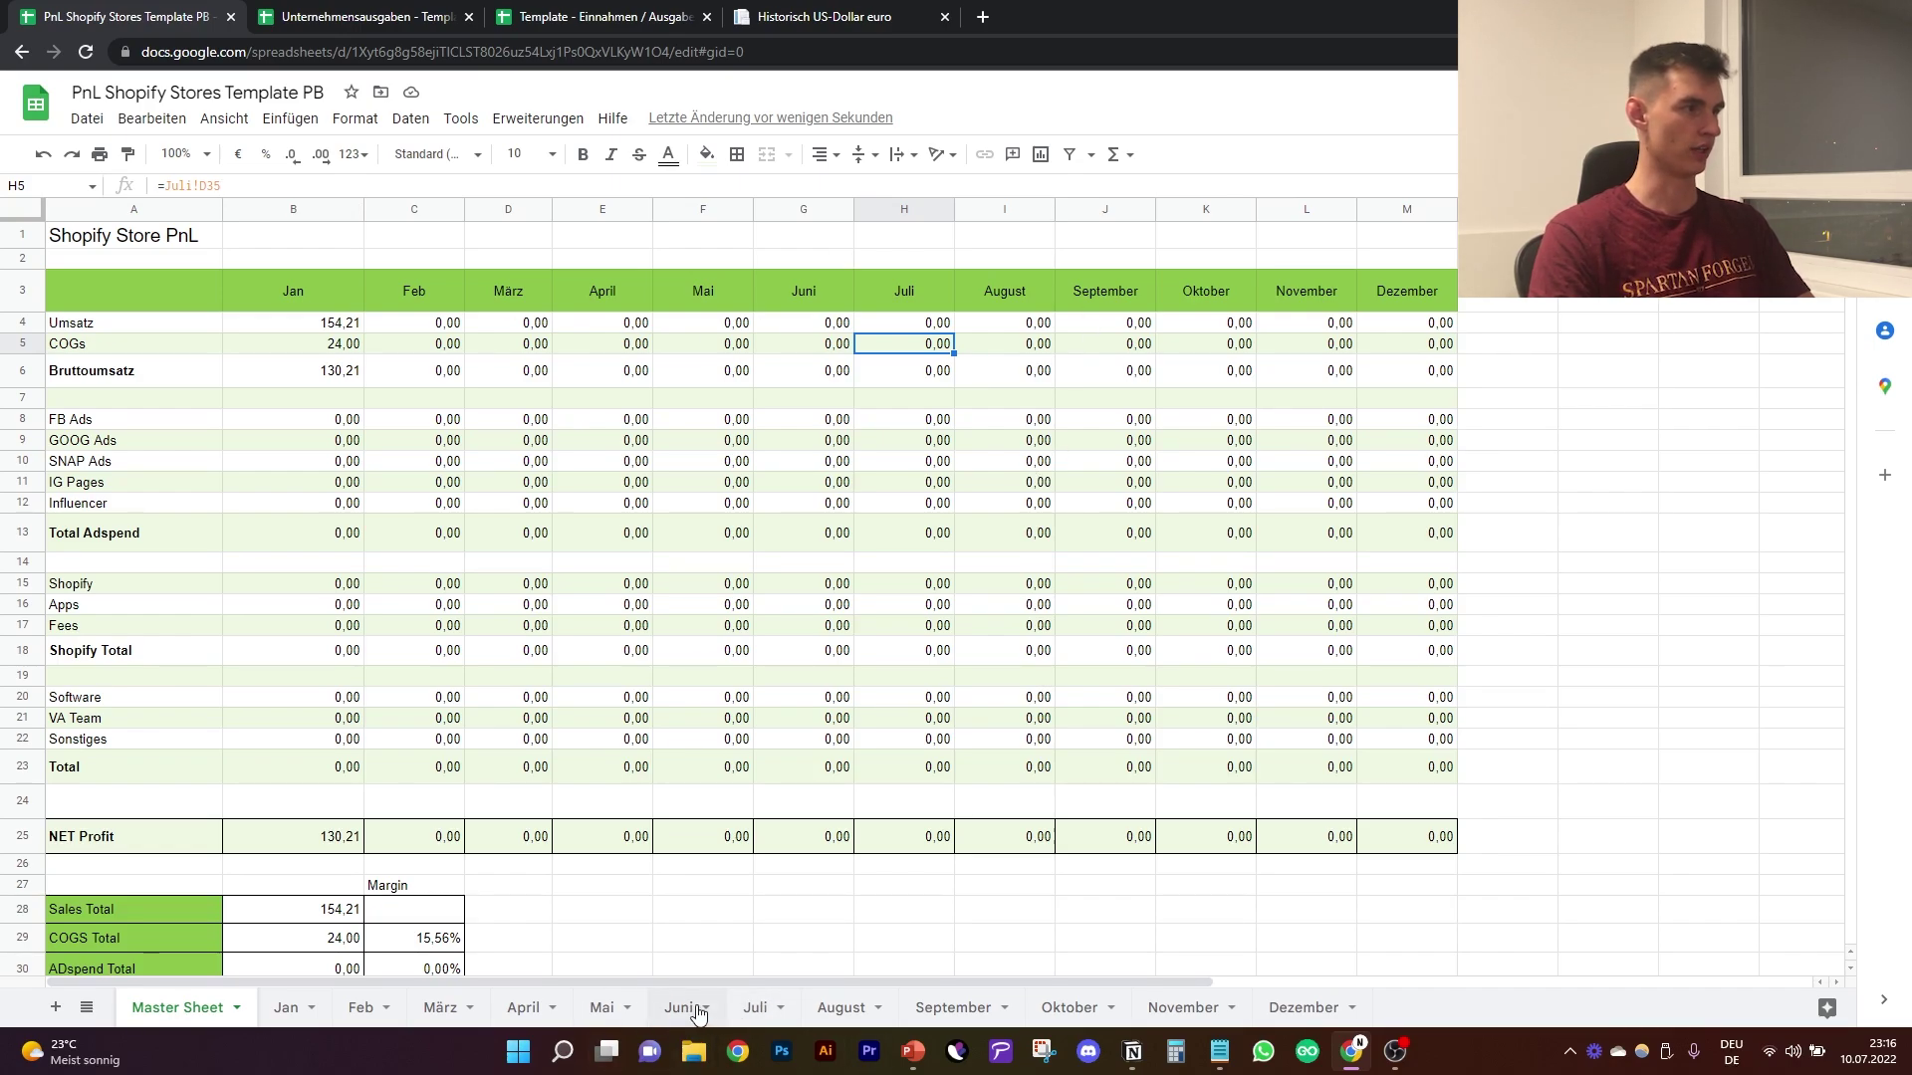
Step: Open the Jan sheet and show the file option for making a copy of the template without creating one
click(288, 1008)
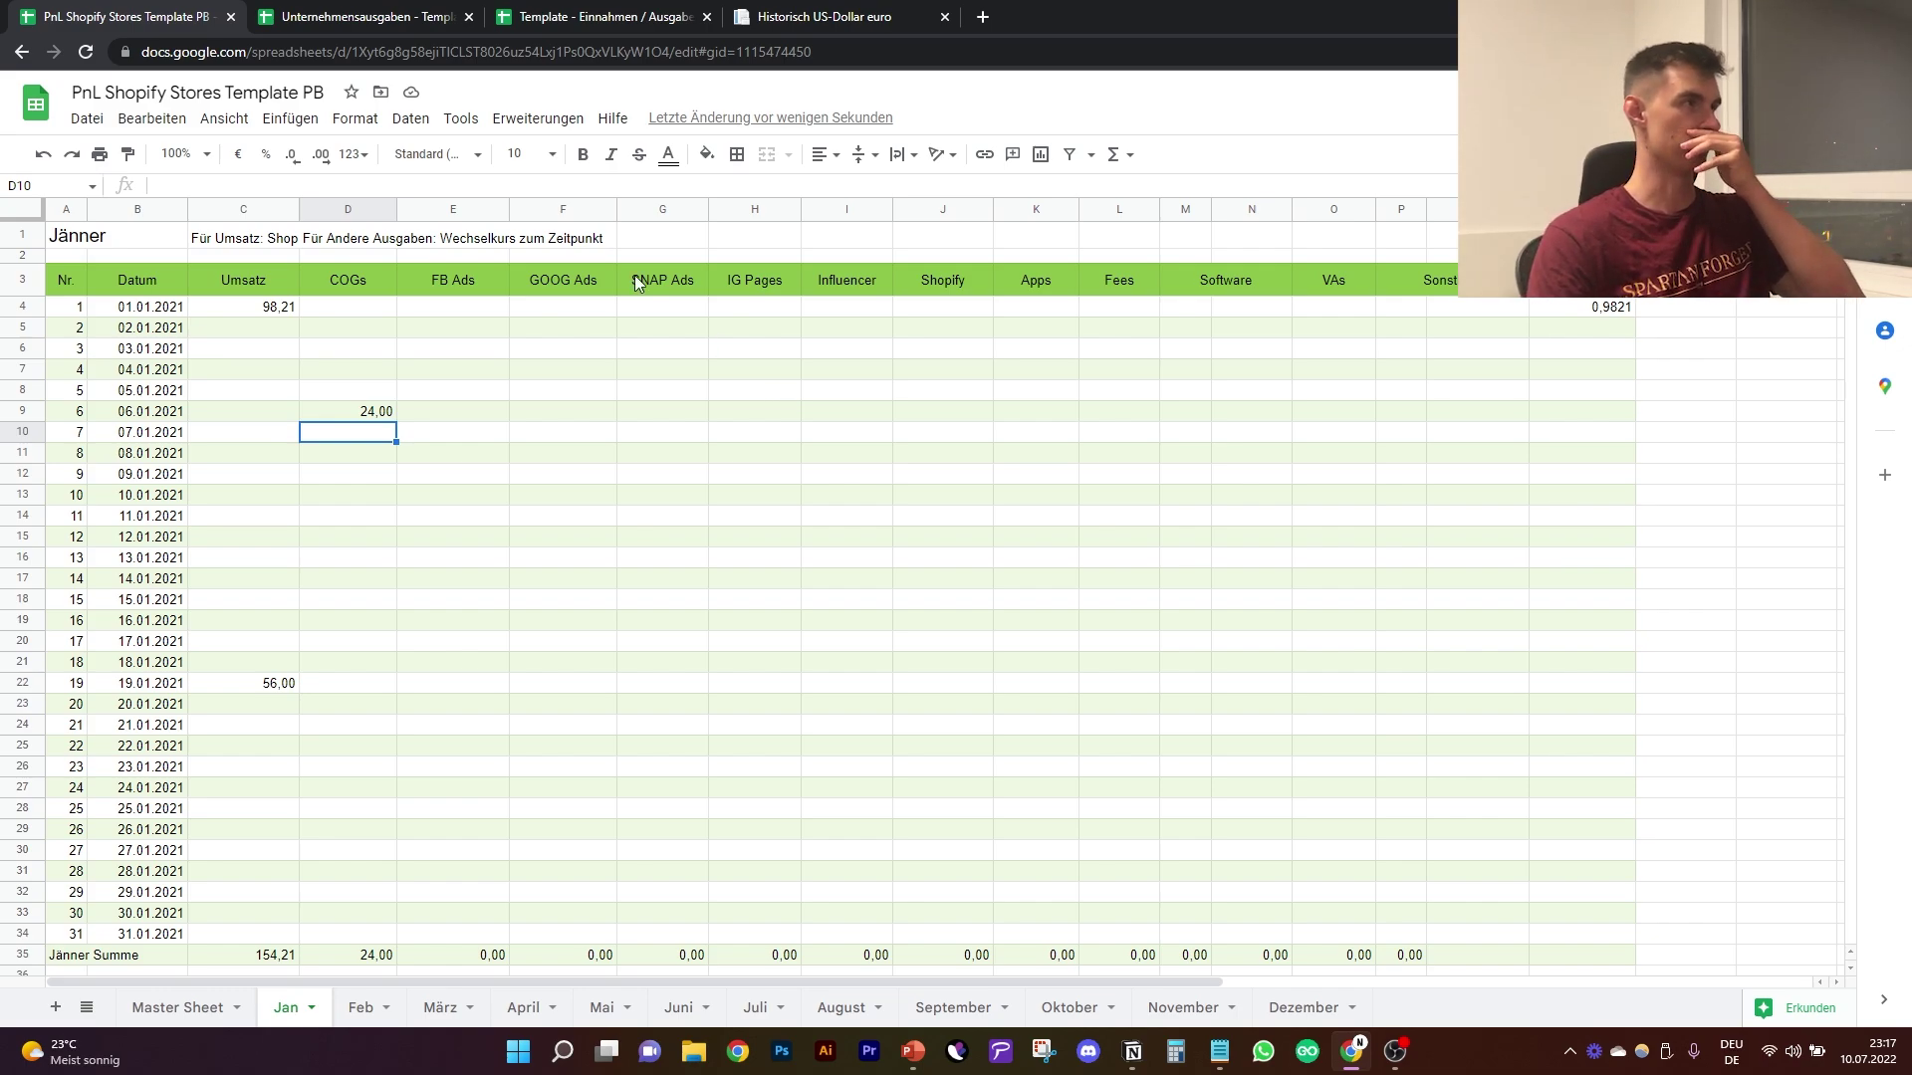
click(87, 119)
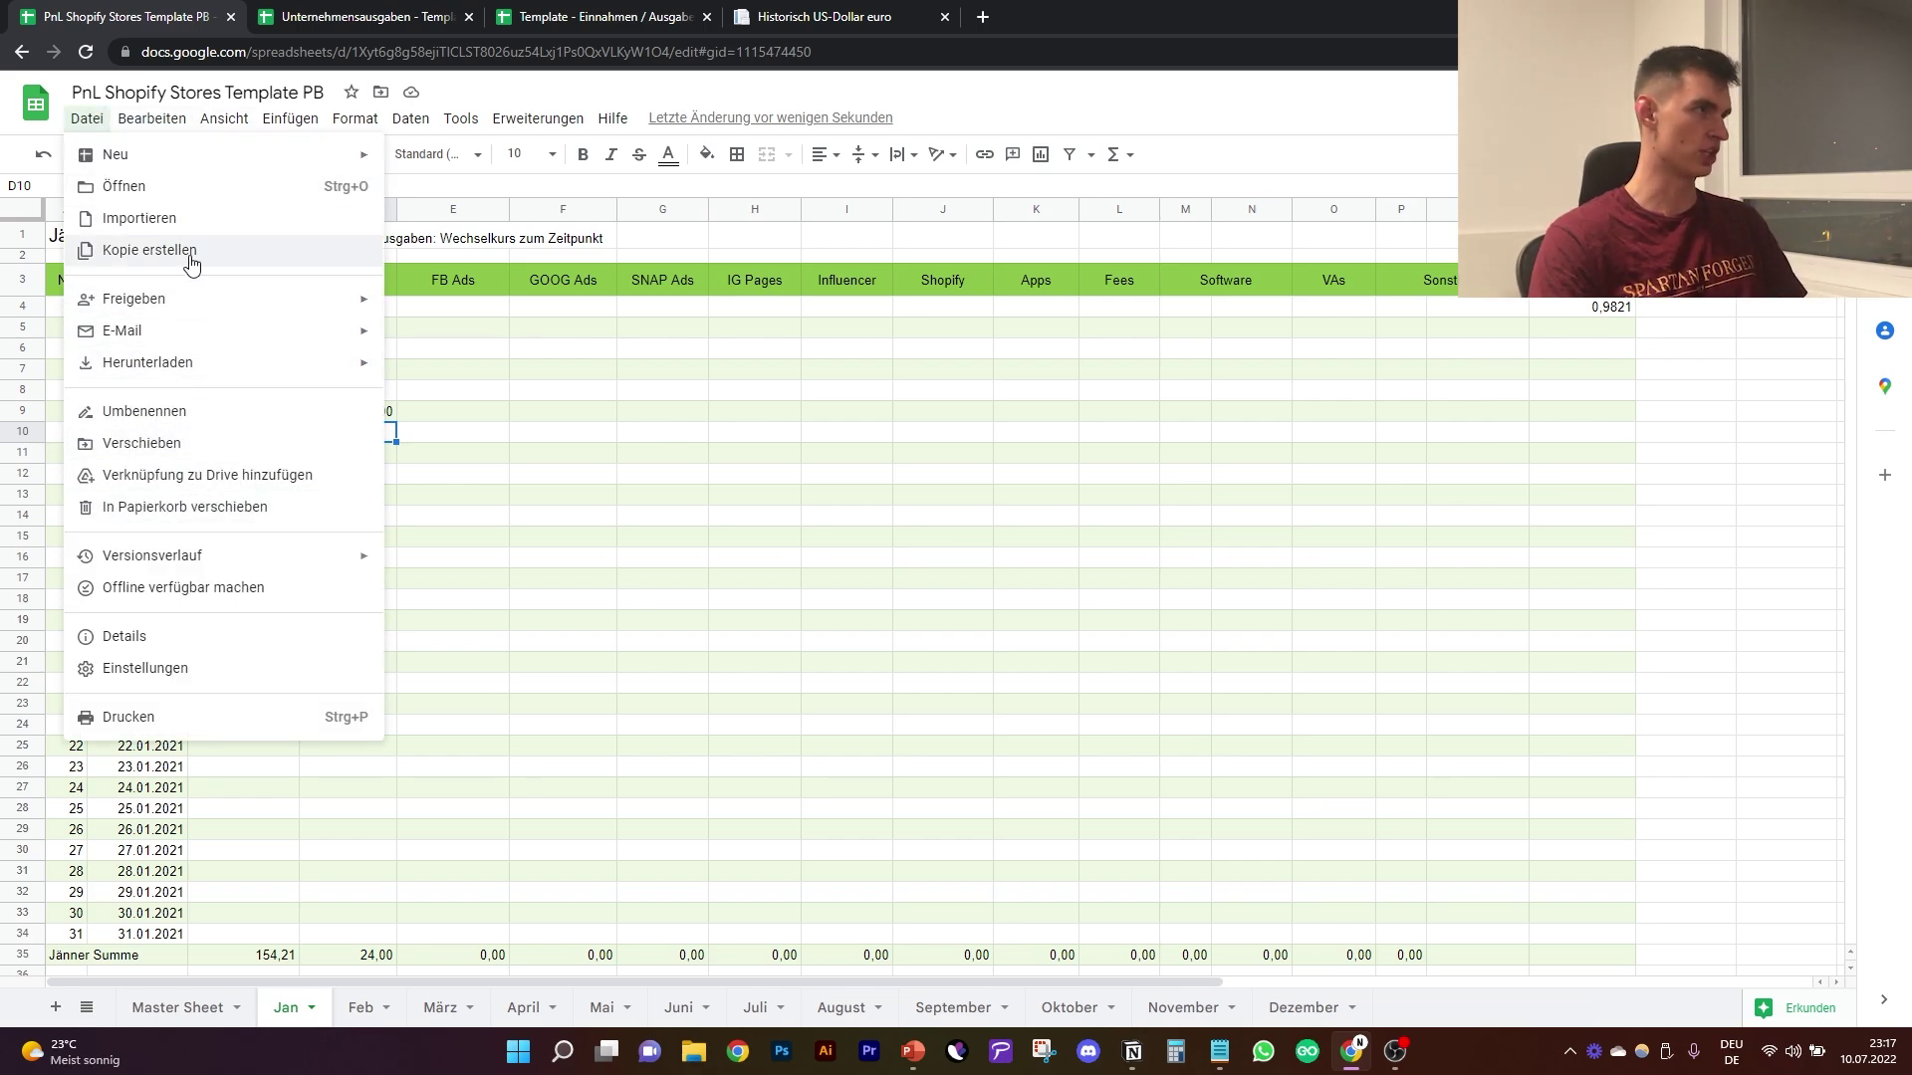
click(563, 432)
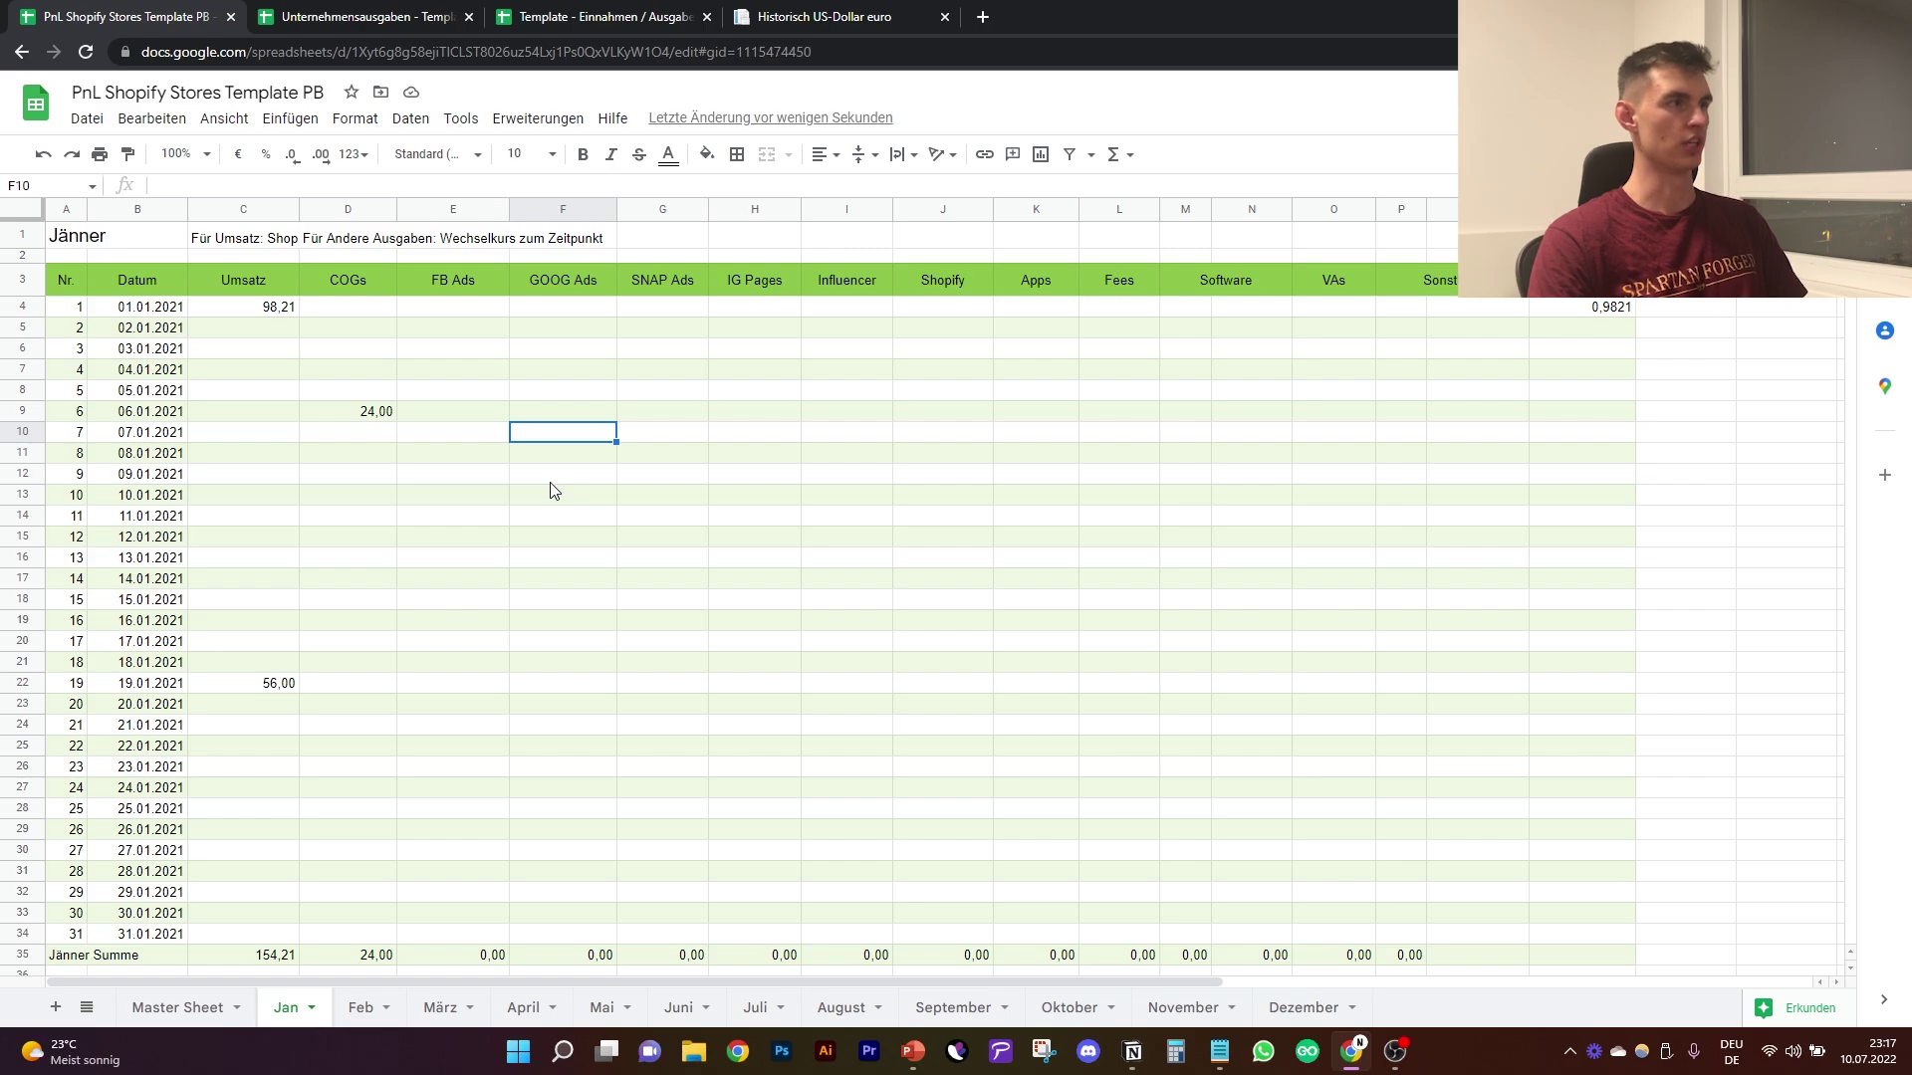
Step: Look through the August, September, Oktober and Dezember sheets to review their daily rows and cost columns
click(841, 1007)
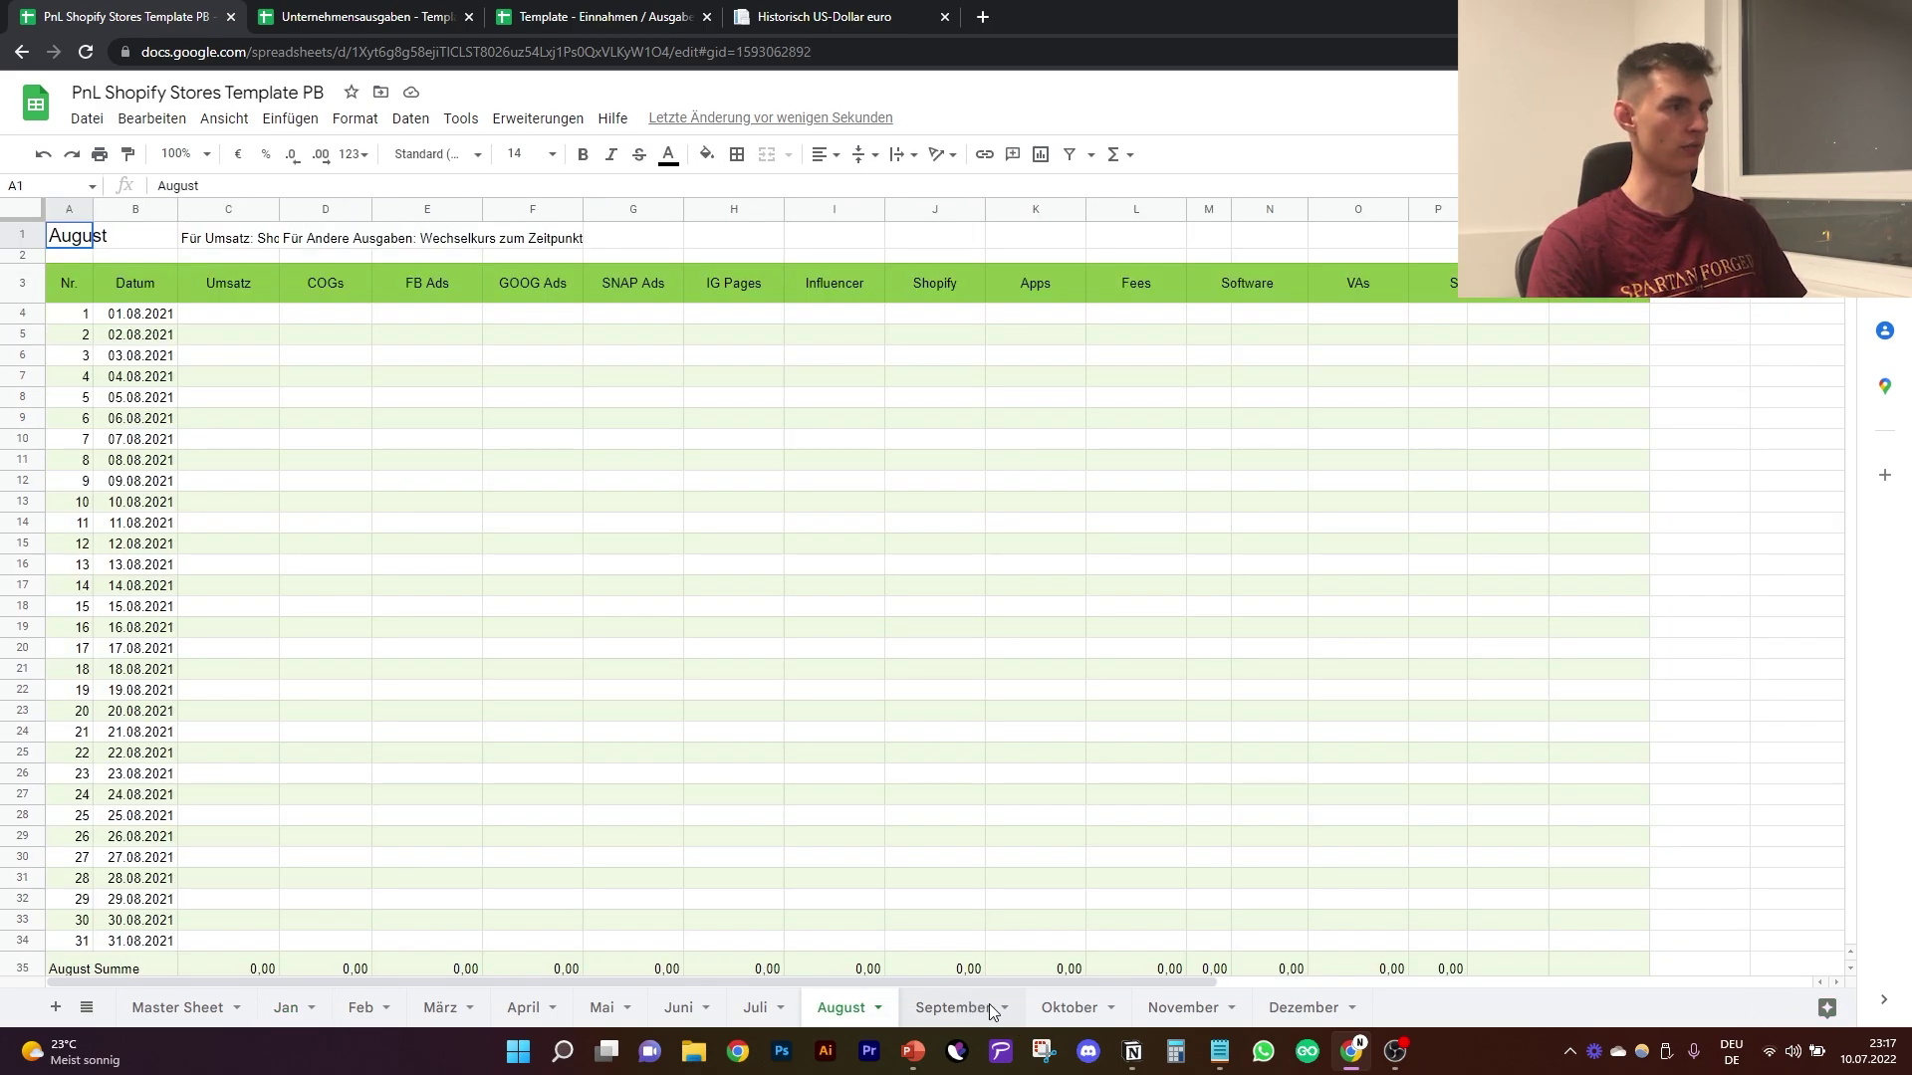
click(989, 1006)
click(1057, 1003)
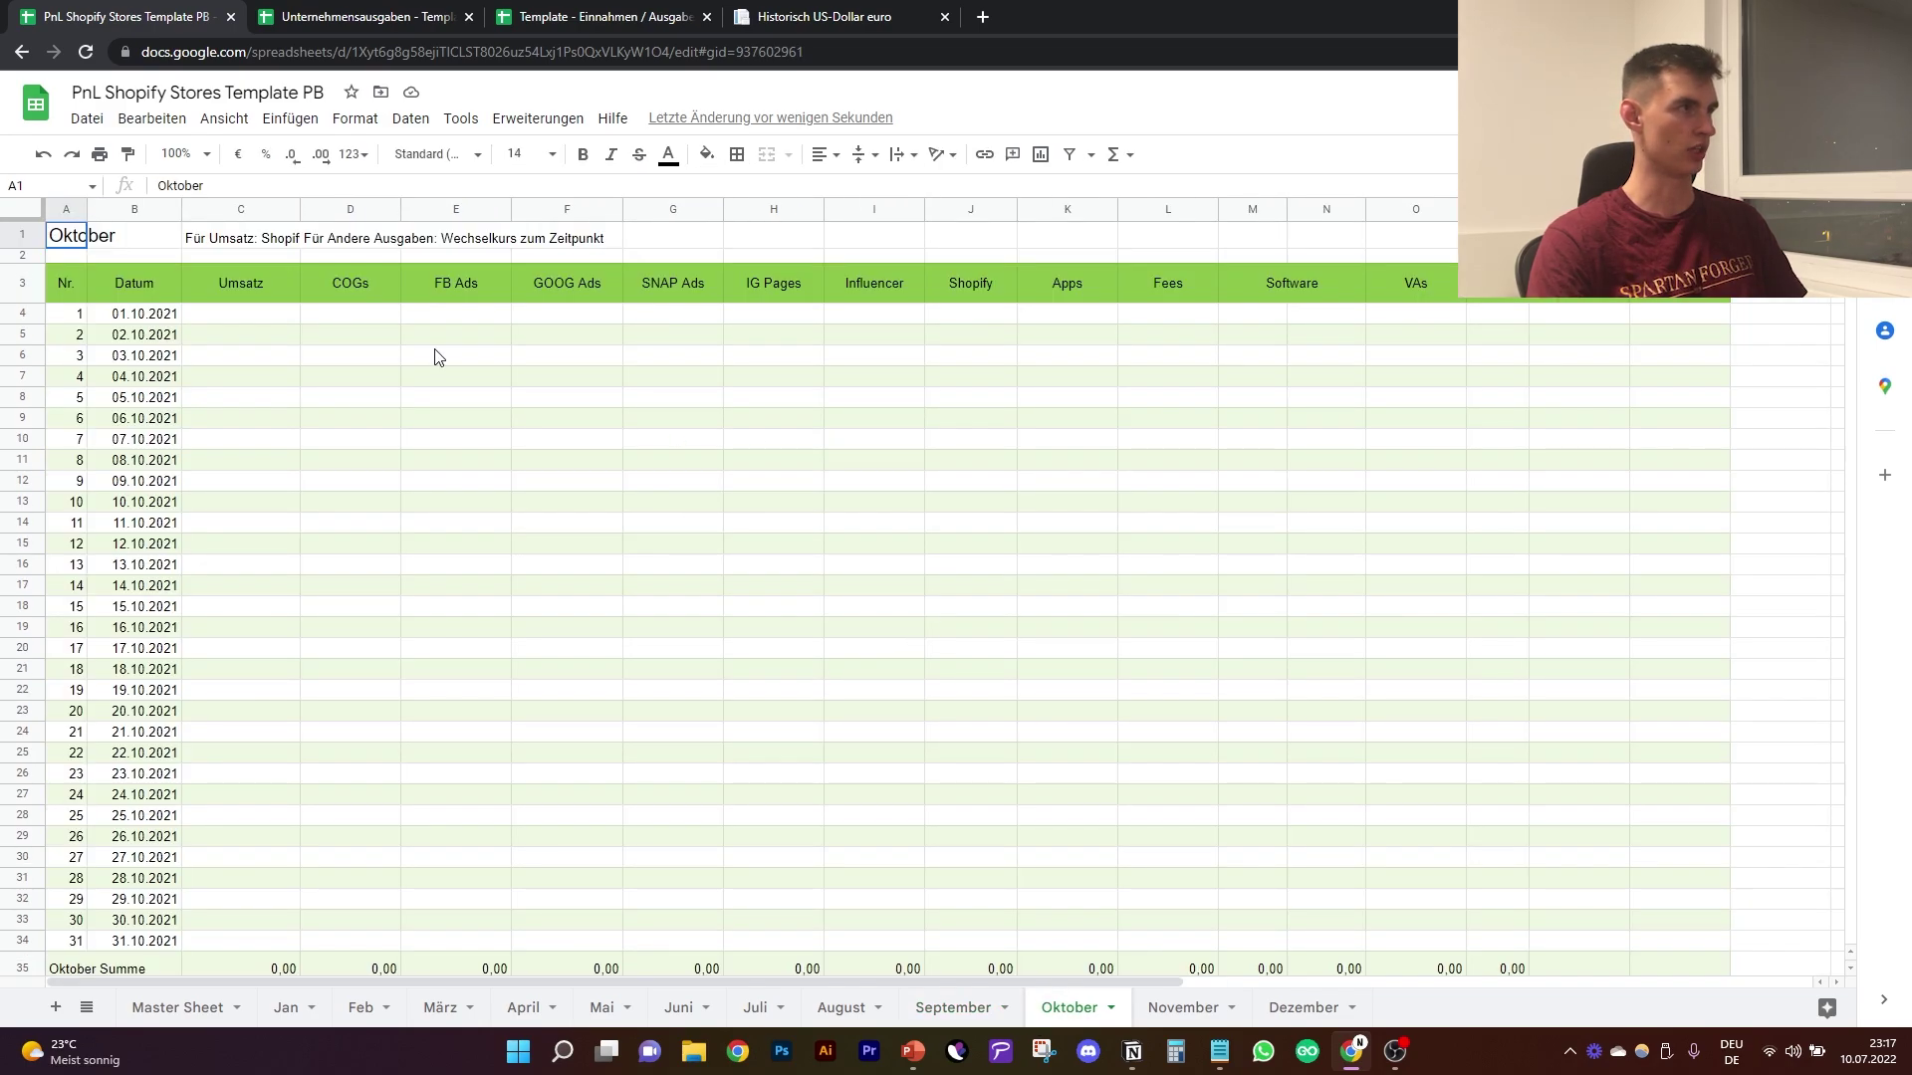
scroll(1285, 608, down, 2)
click(1315, 1007)
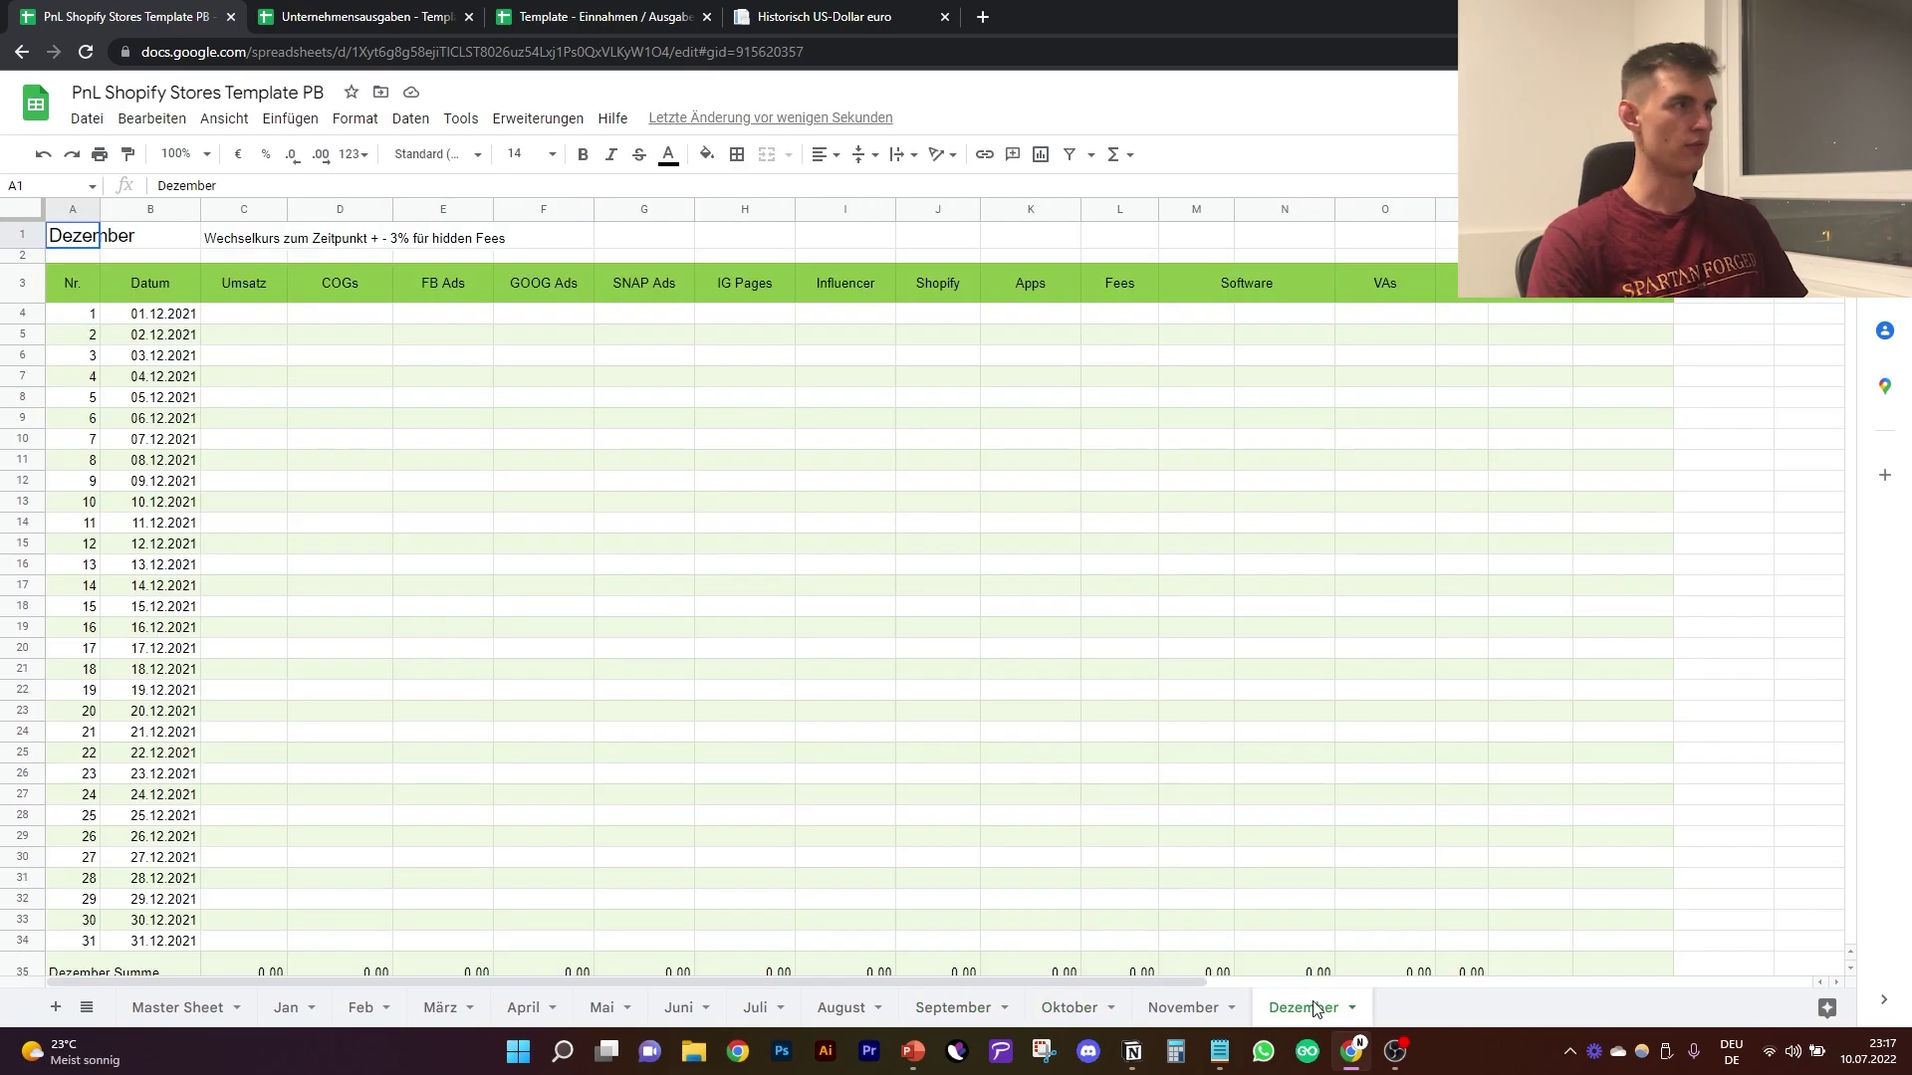
Step: Return to the Master Sheet and examine the yearly totals and the margin percentages in C29:C33
click(203, 1004)
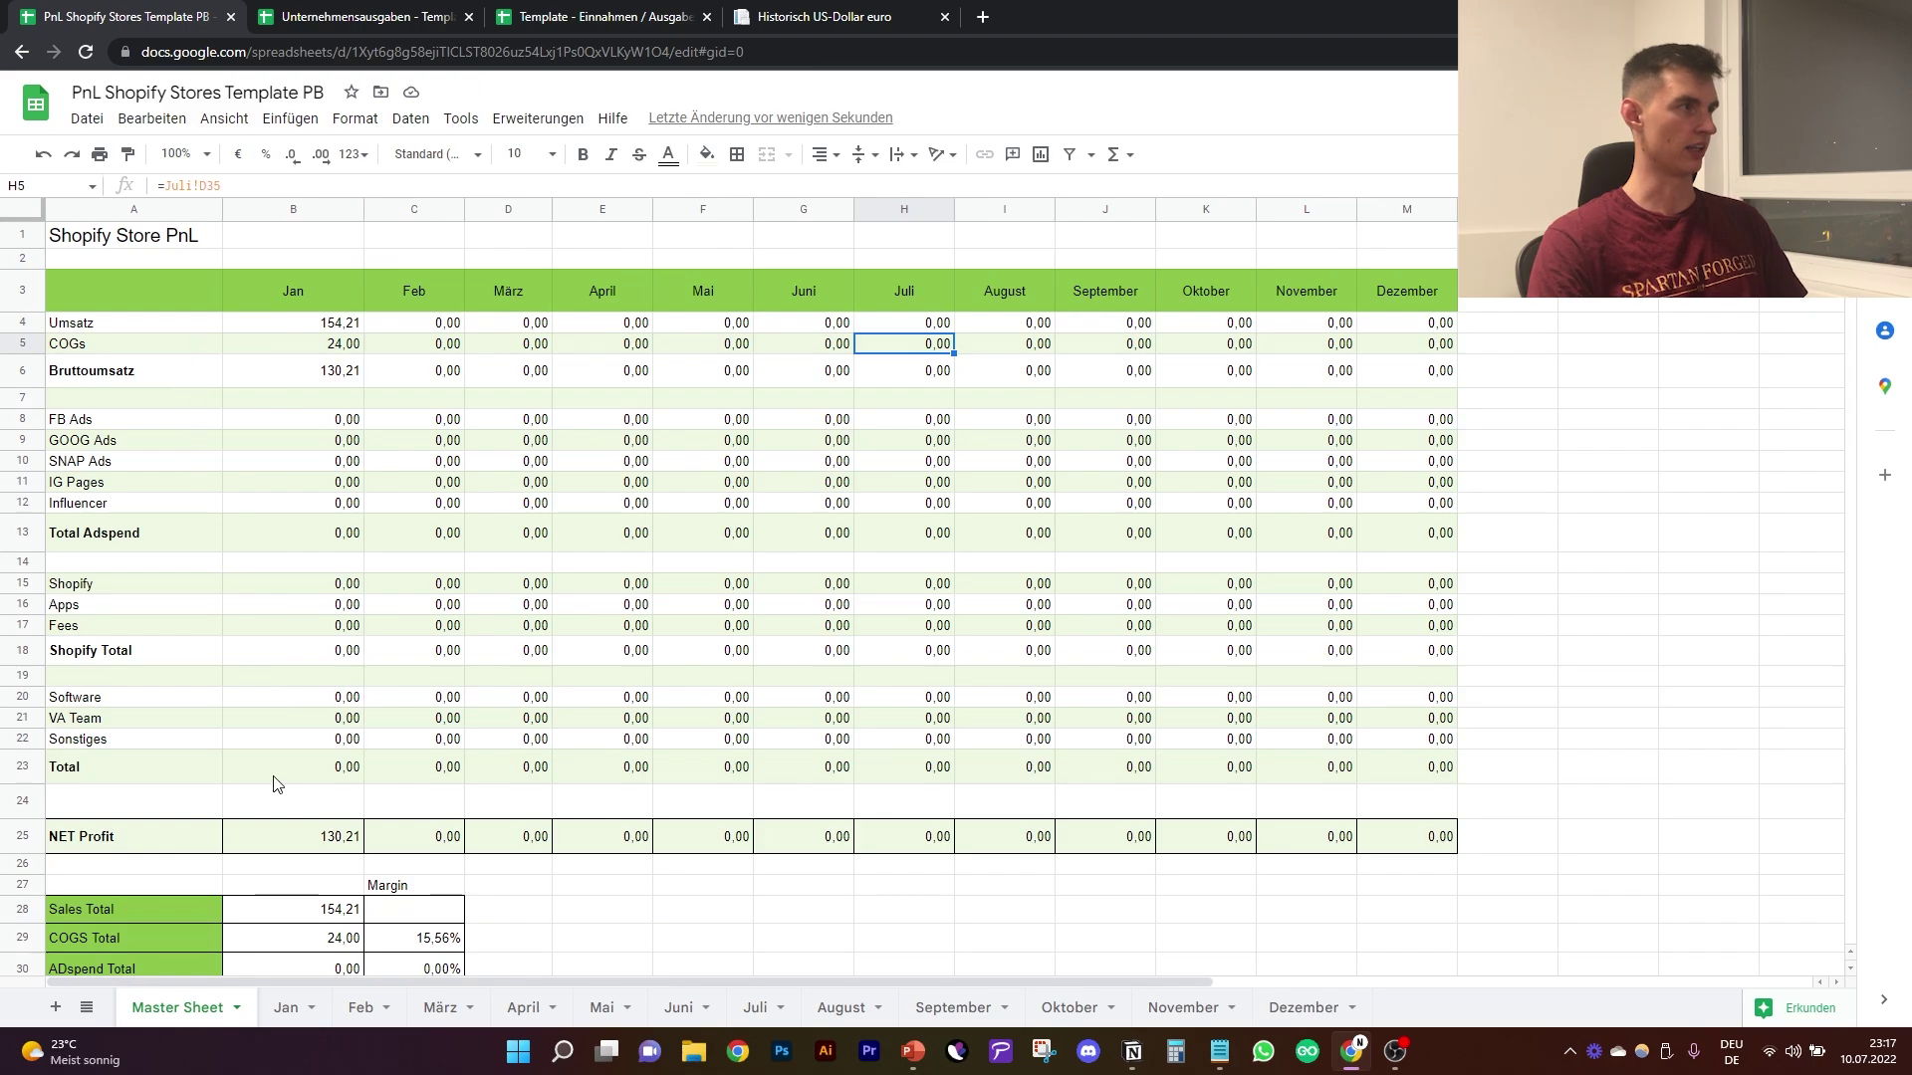
scroll(617, 904, down, 2)
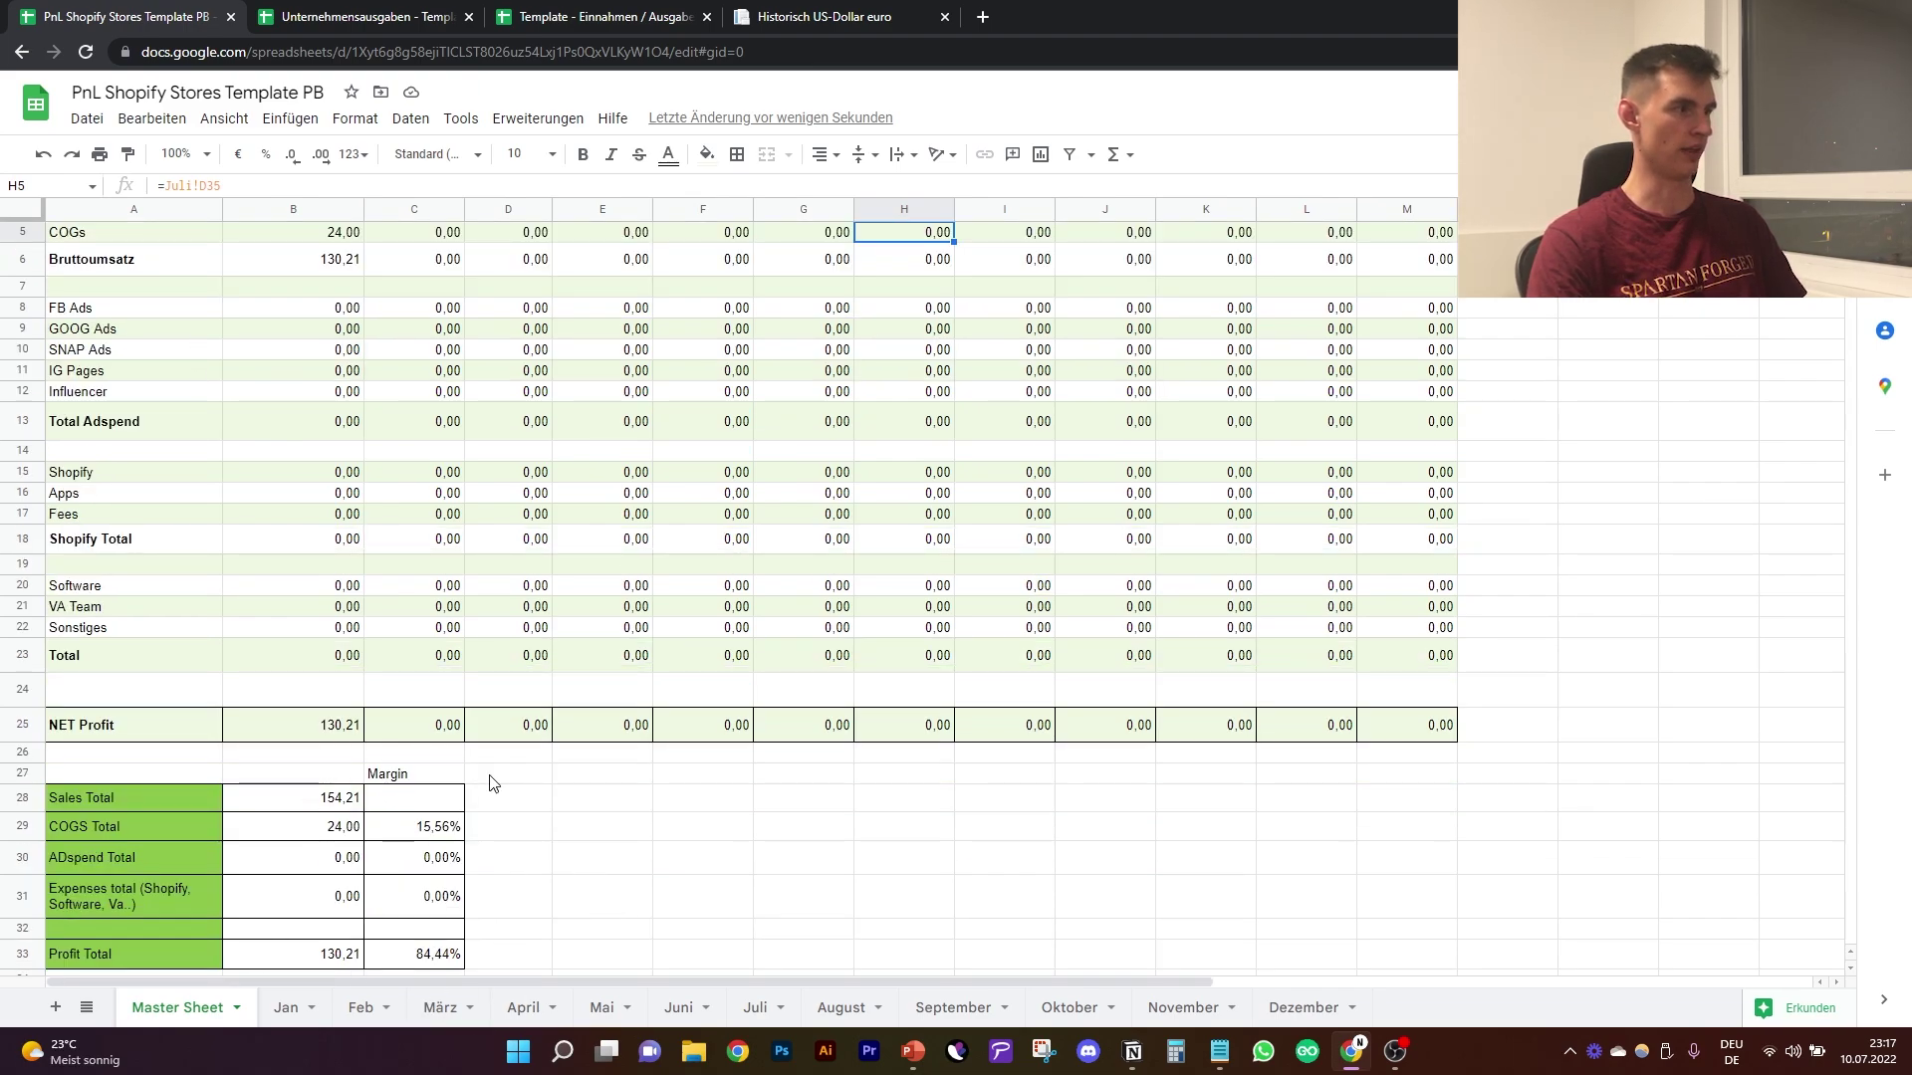
scroll(489, 783, down, 2)
drag(386, 715, 573, 818)
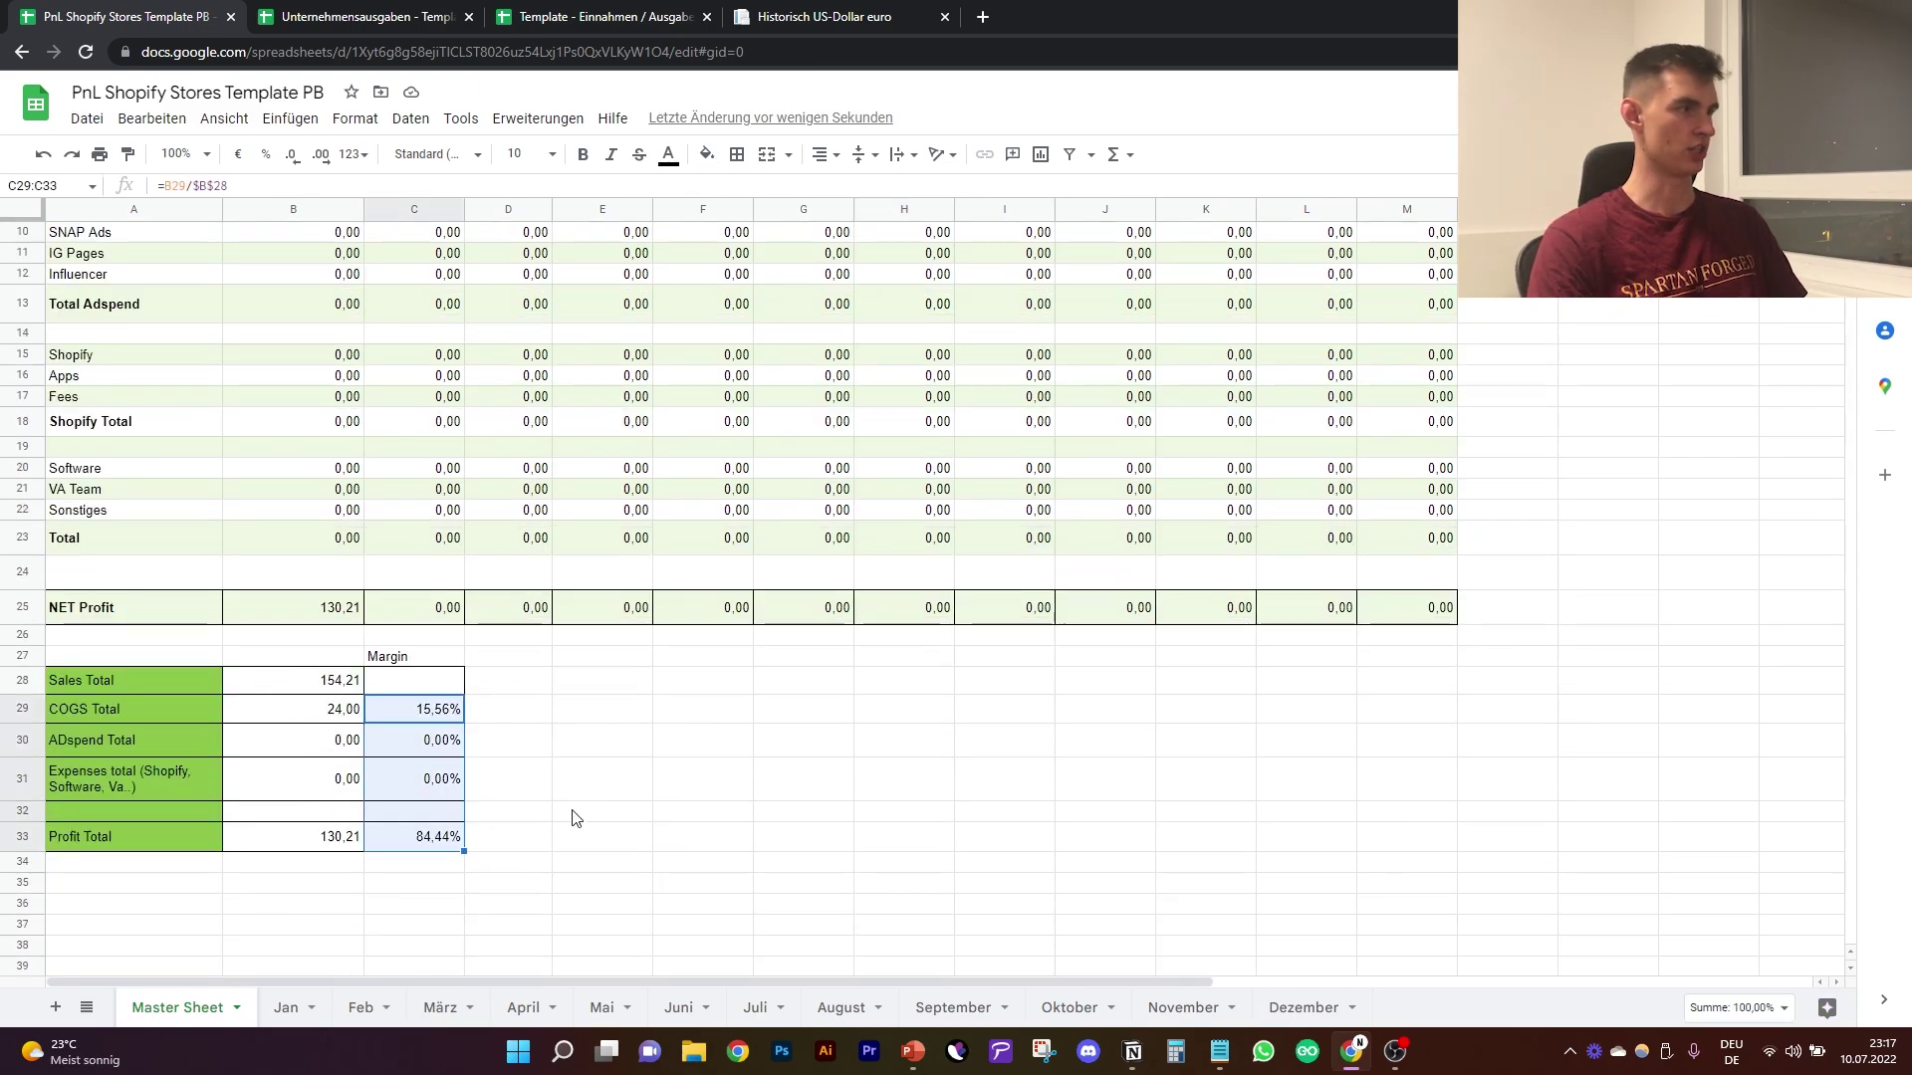
click(572, 818)
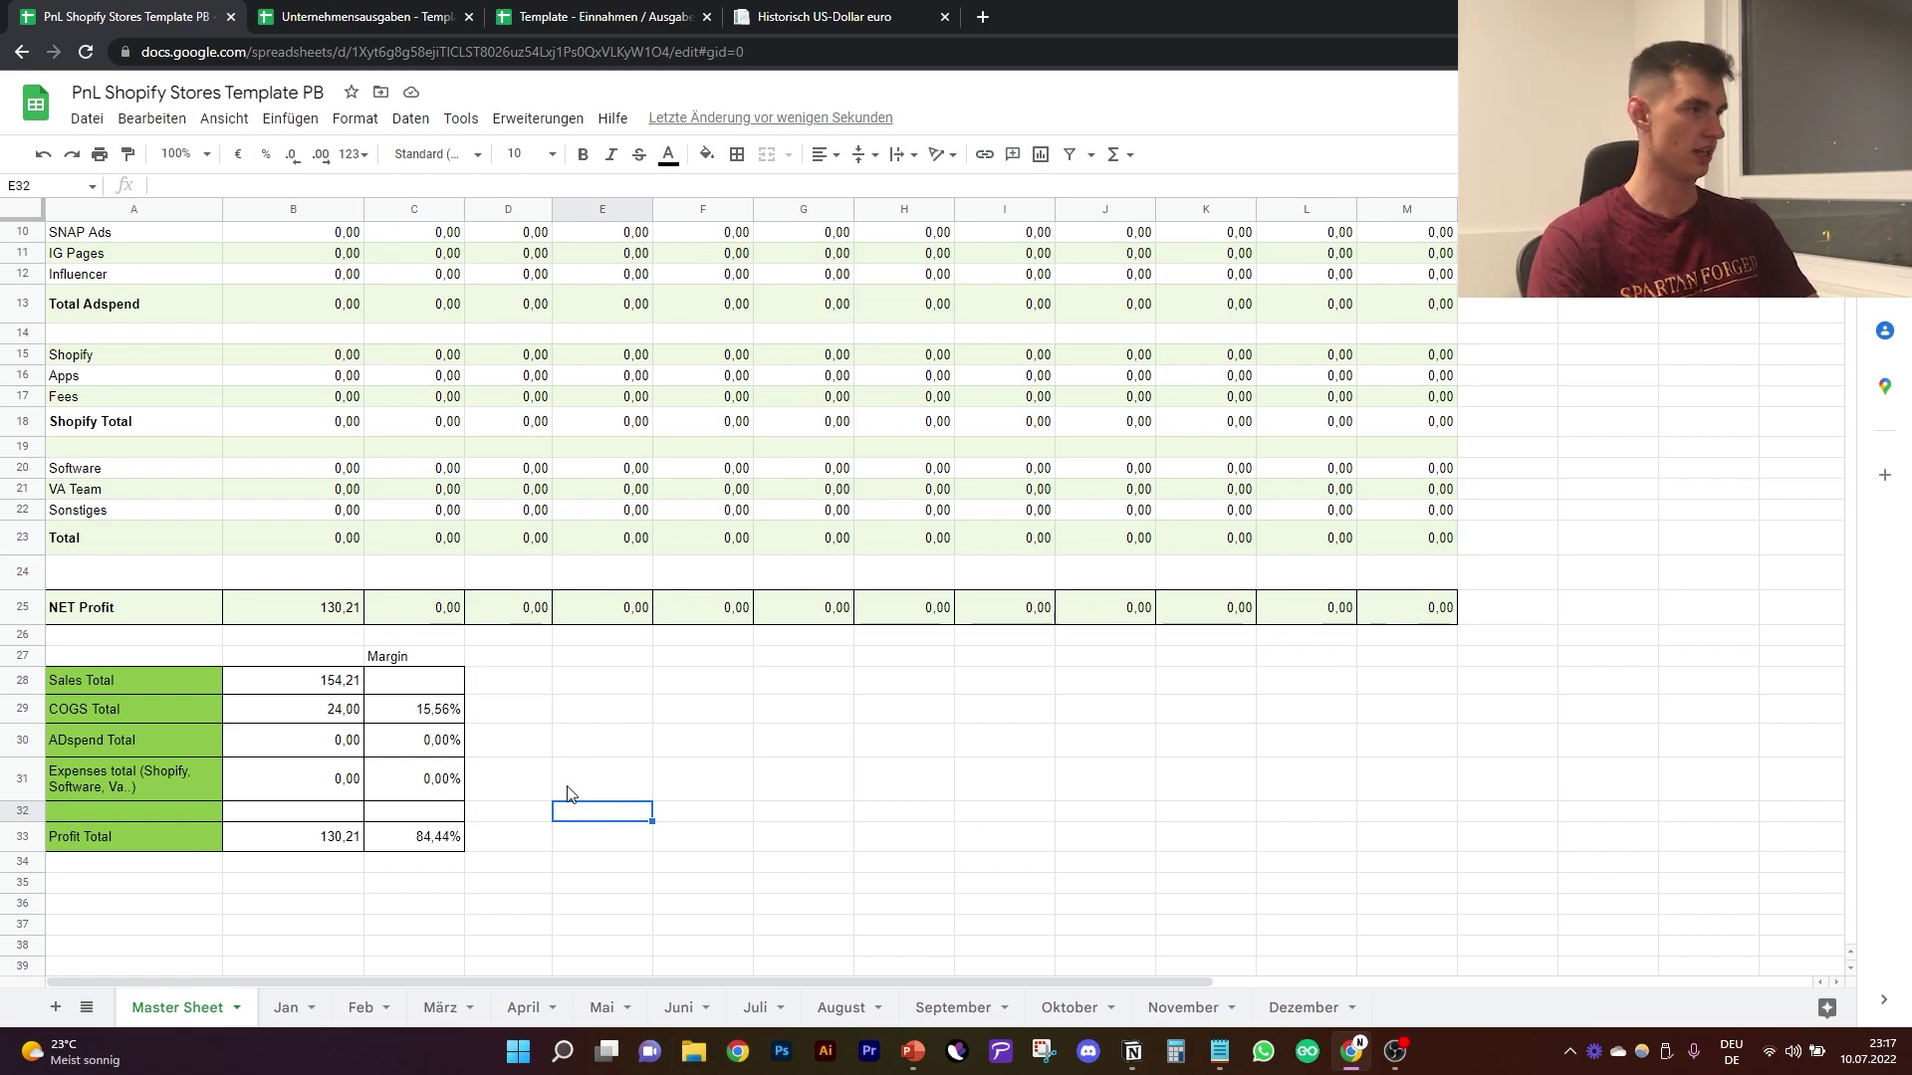
scroll(892, 768, up, 3)
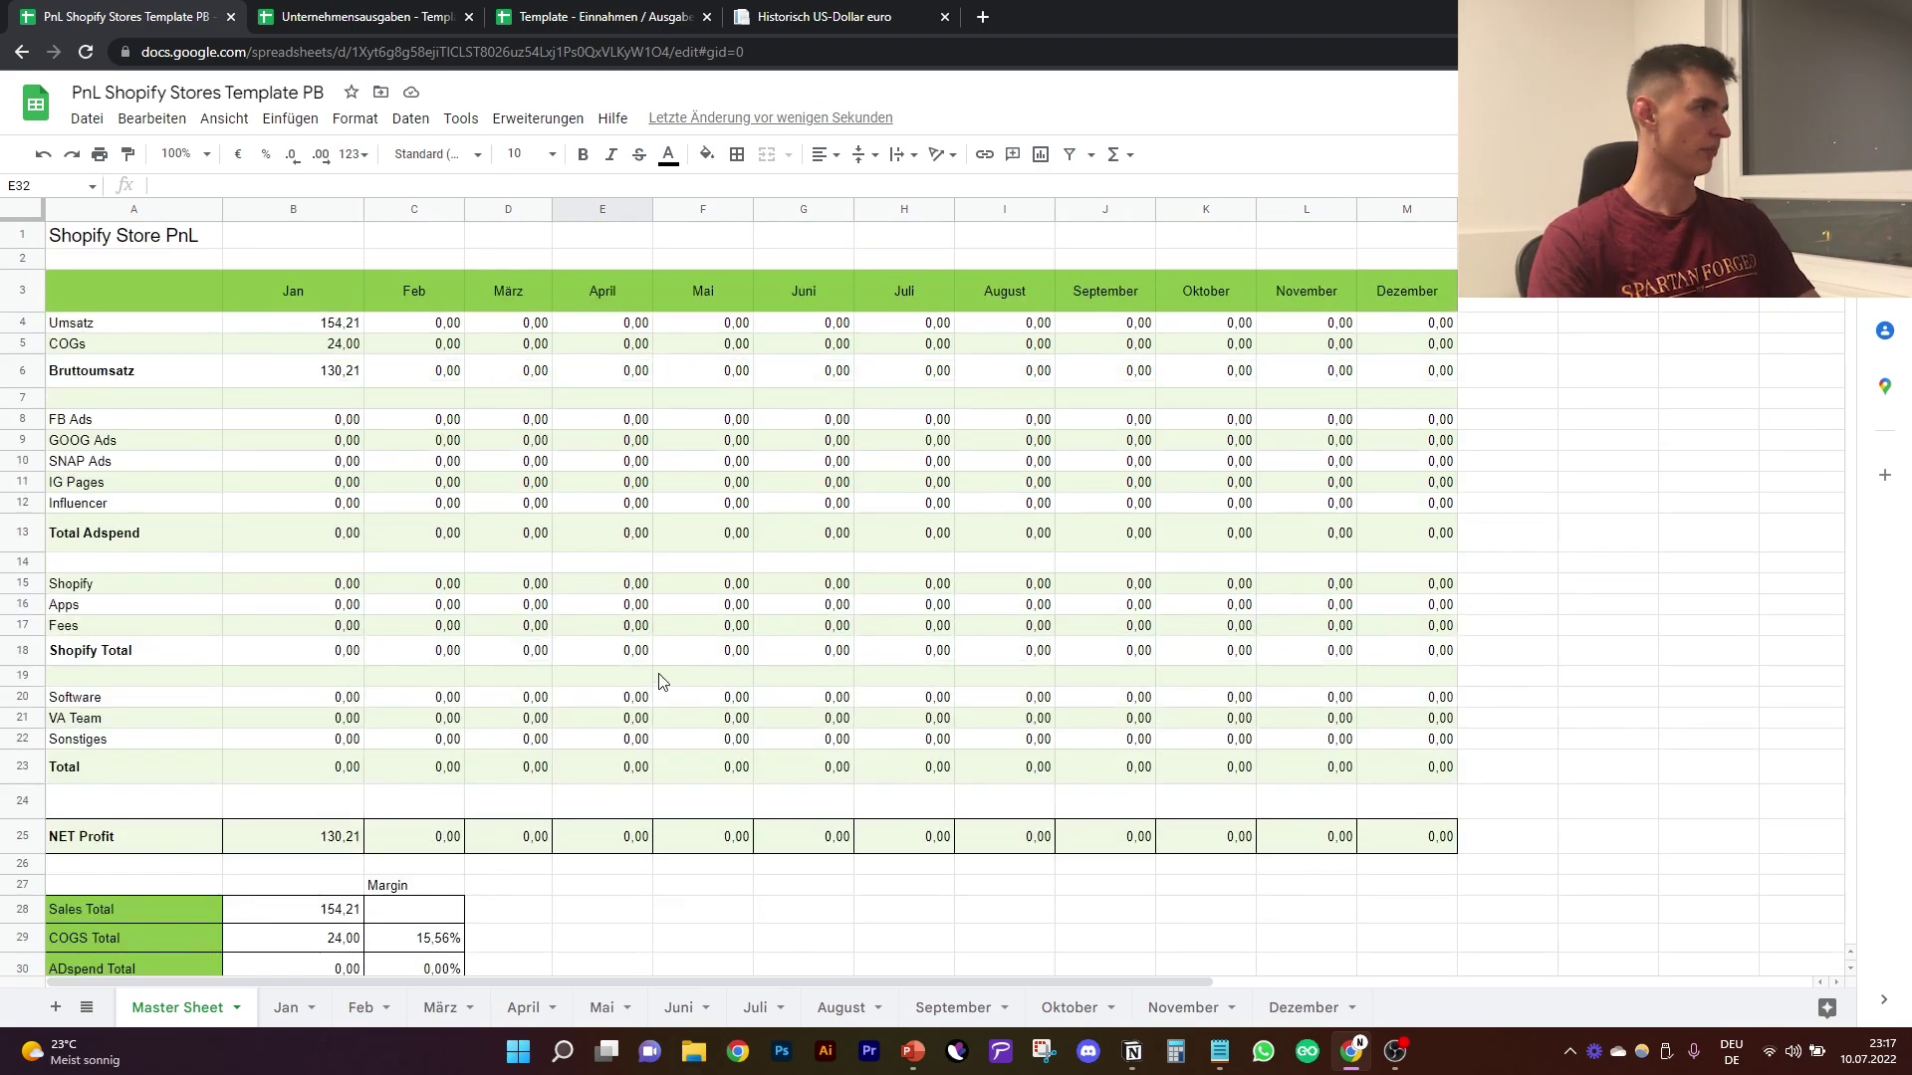
scroll(658, 681, down, 1)
scroll(658, 681, up, 1)
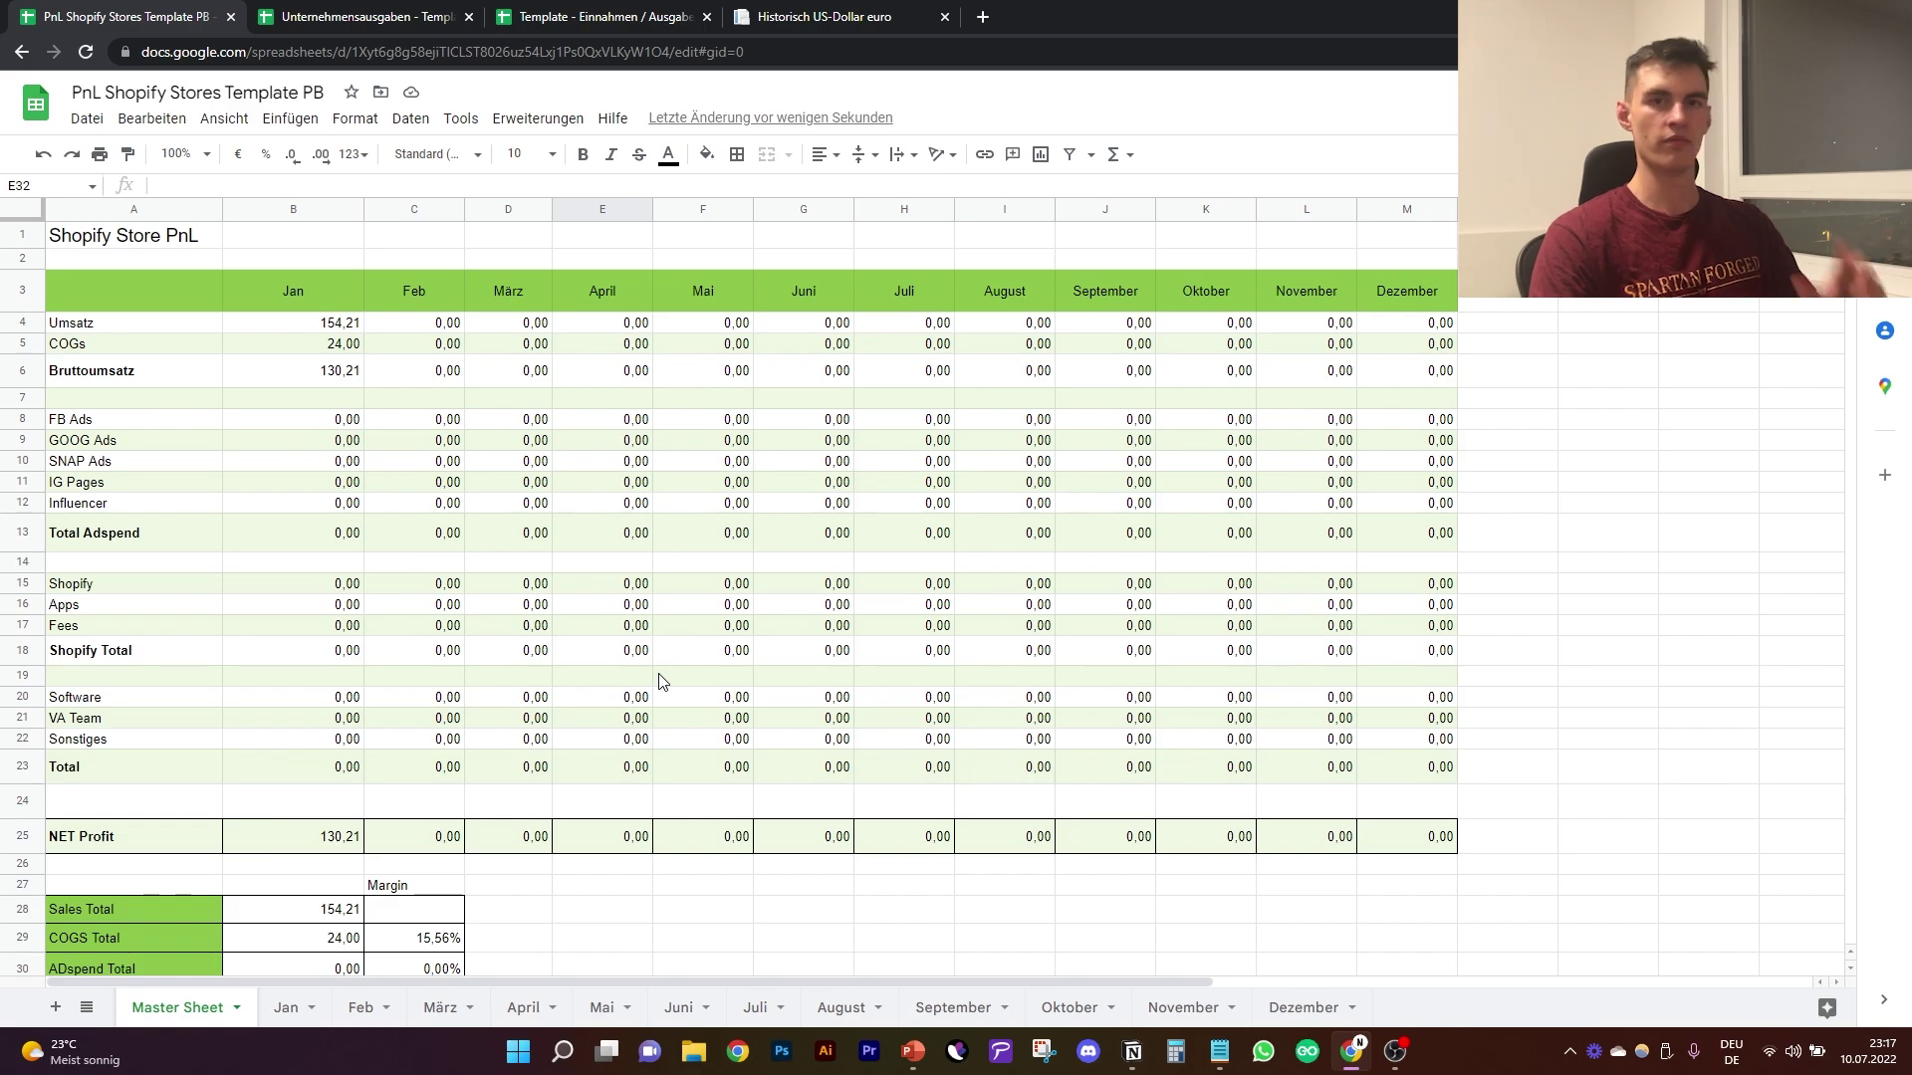
Step: Switch to the Unternehmensausgaben template and examine the expense categories from Software to Sonstige on its Master Sheet
click(317, 21)
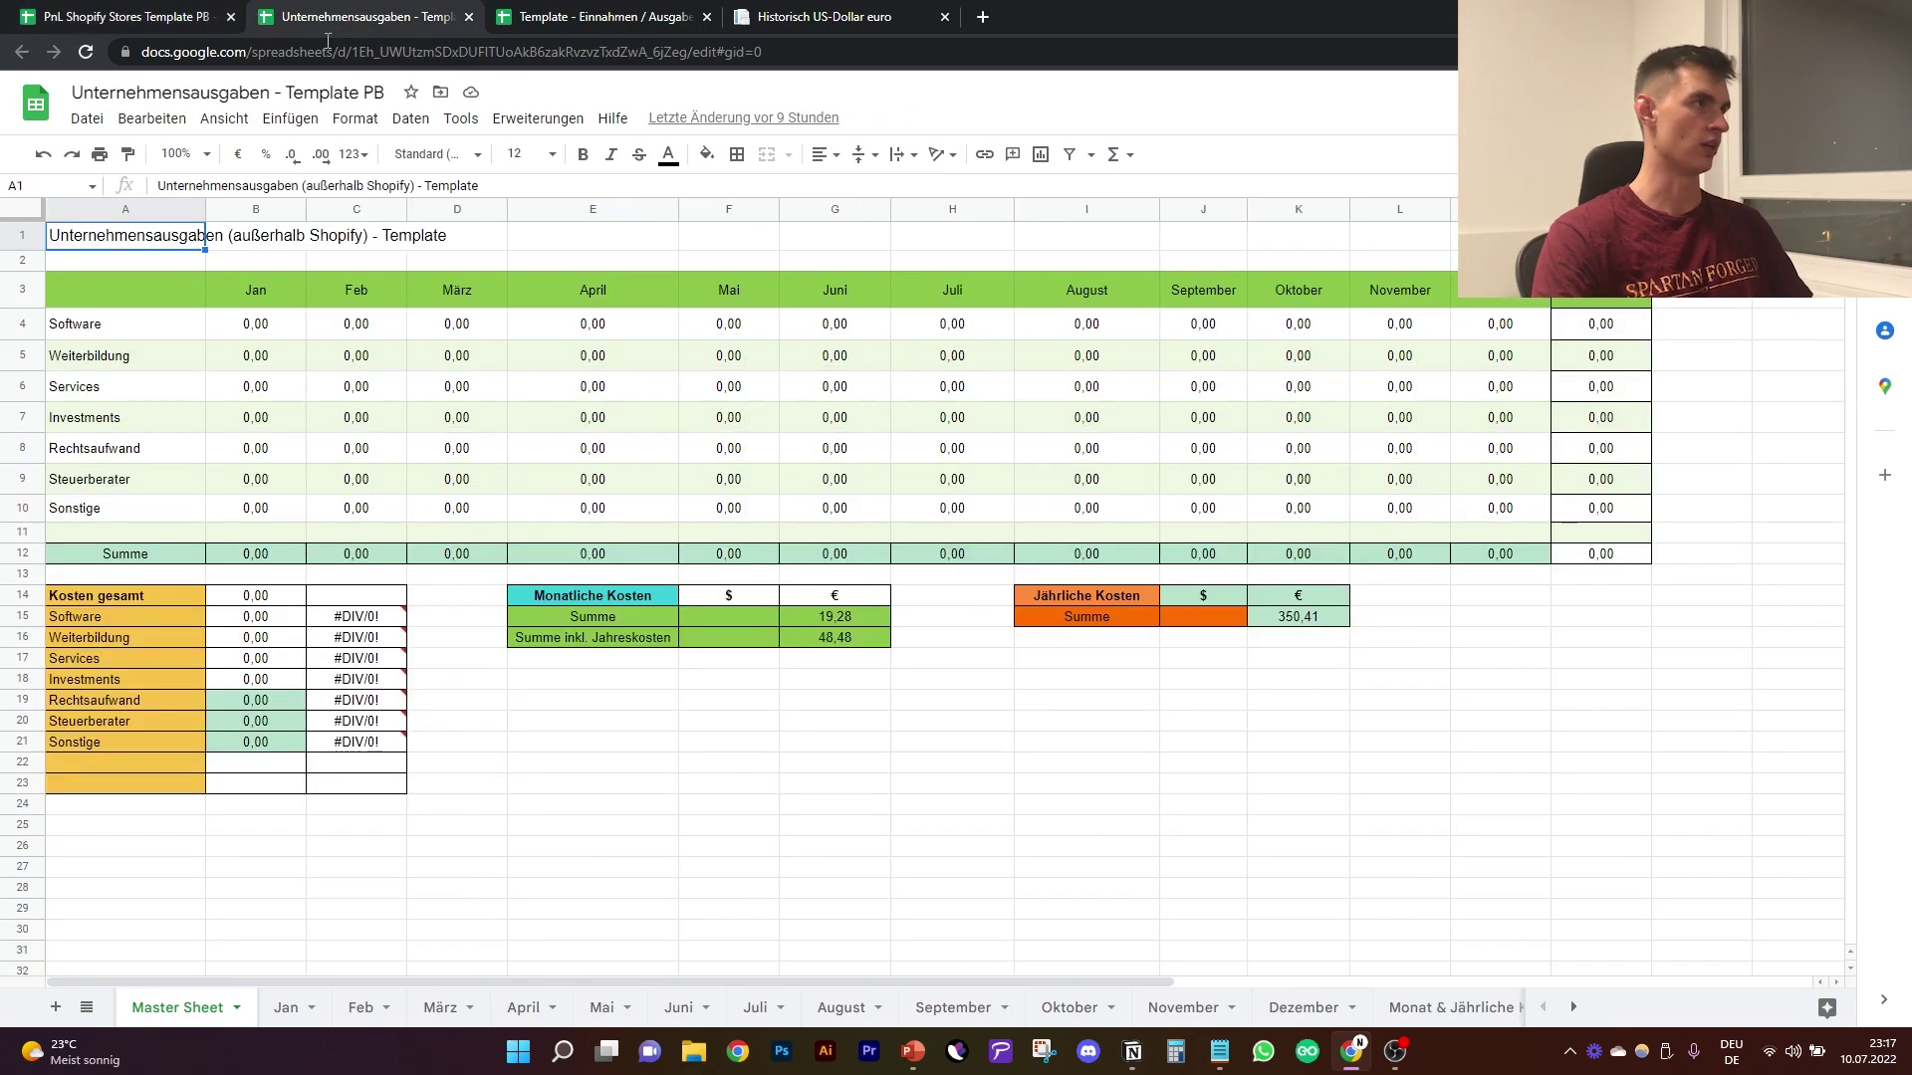
click(615, 763)
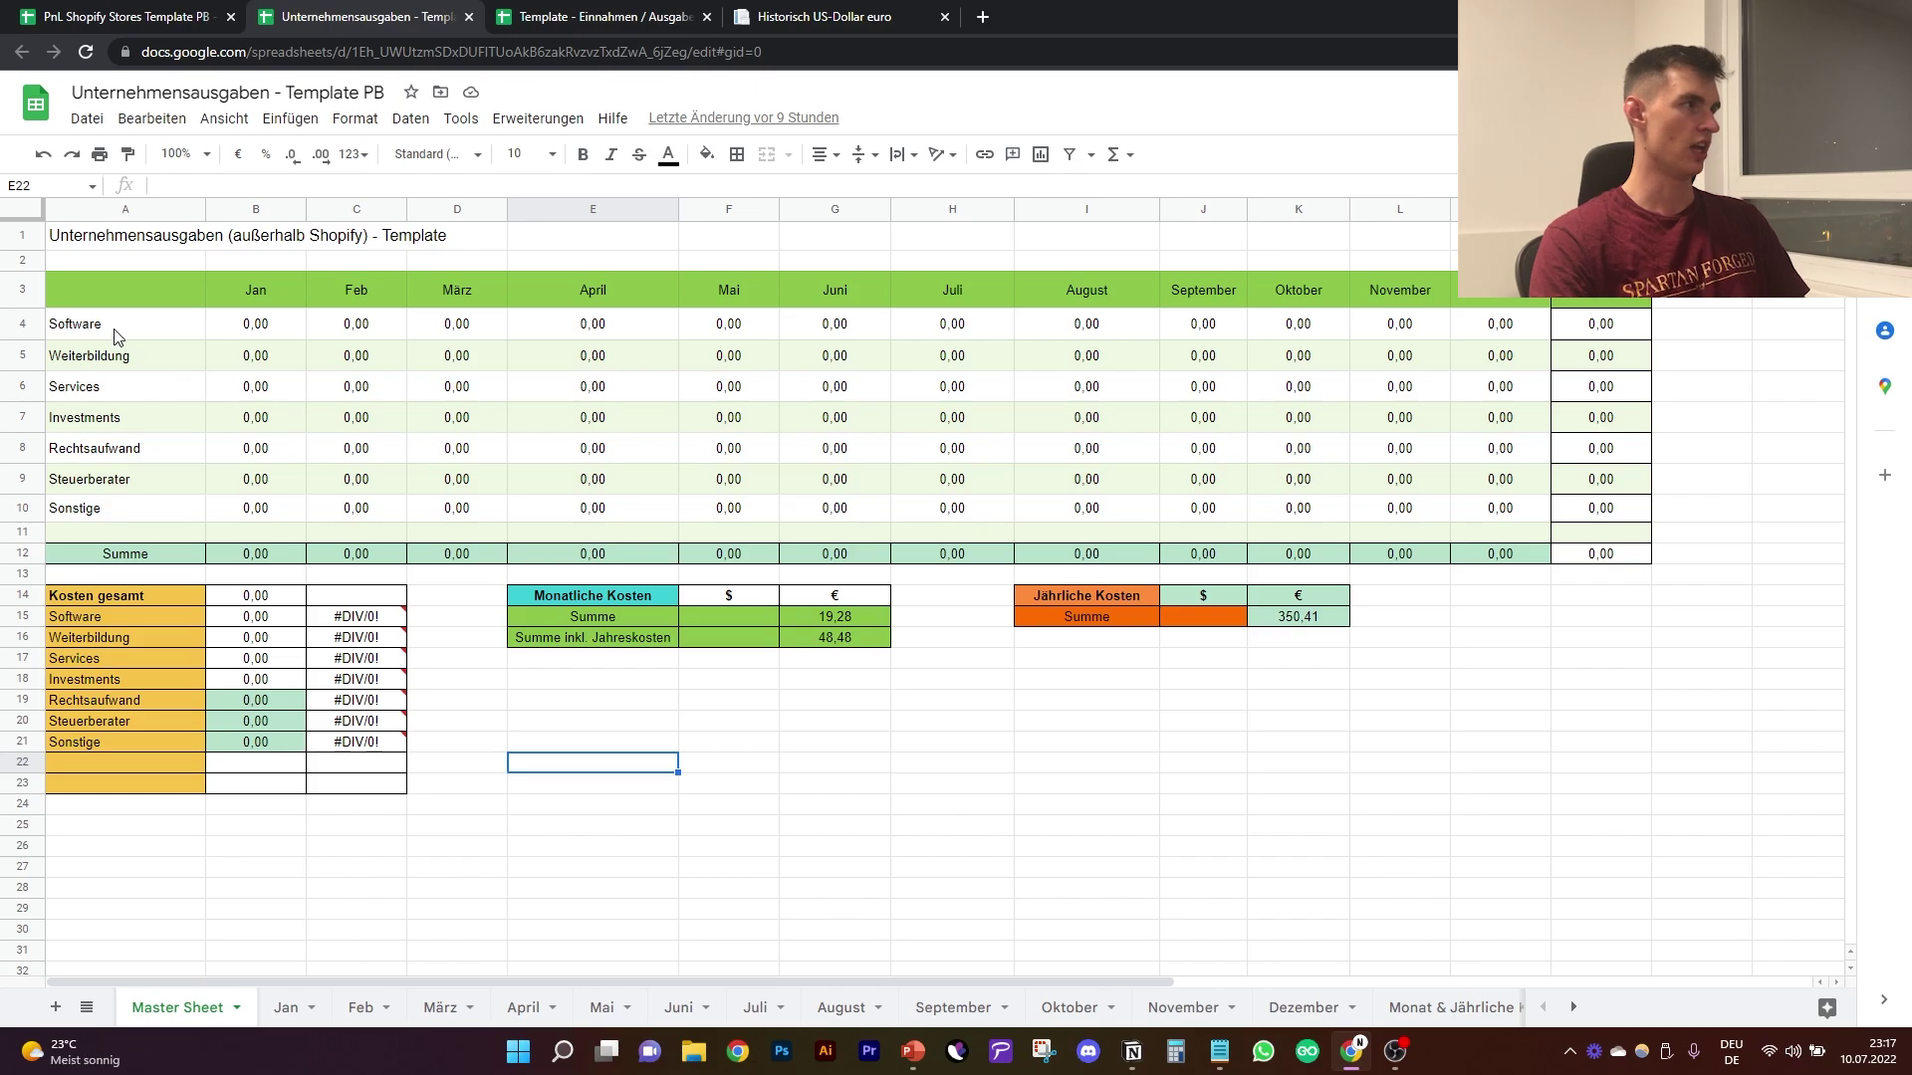
drag(113, 336, 109, 512)
click(630, 766)
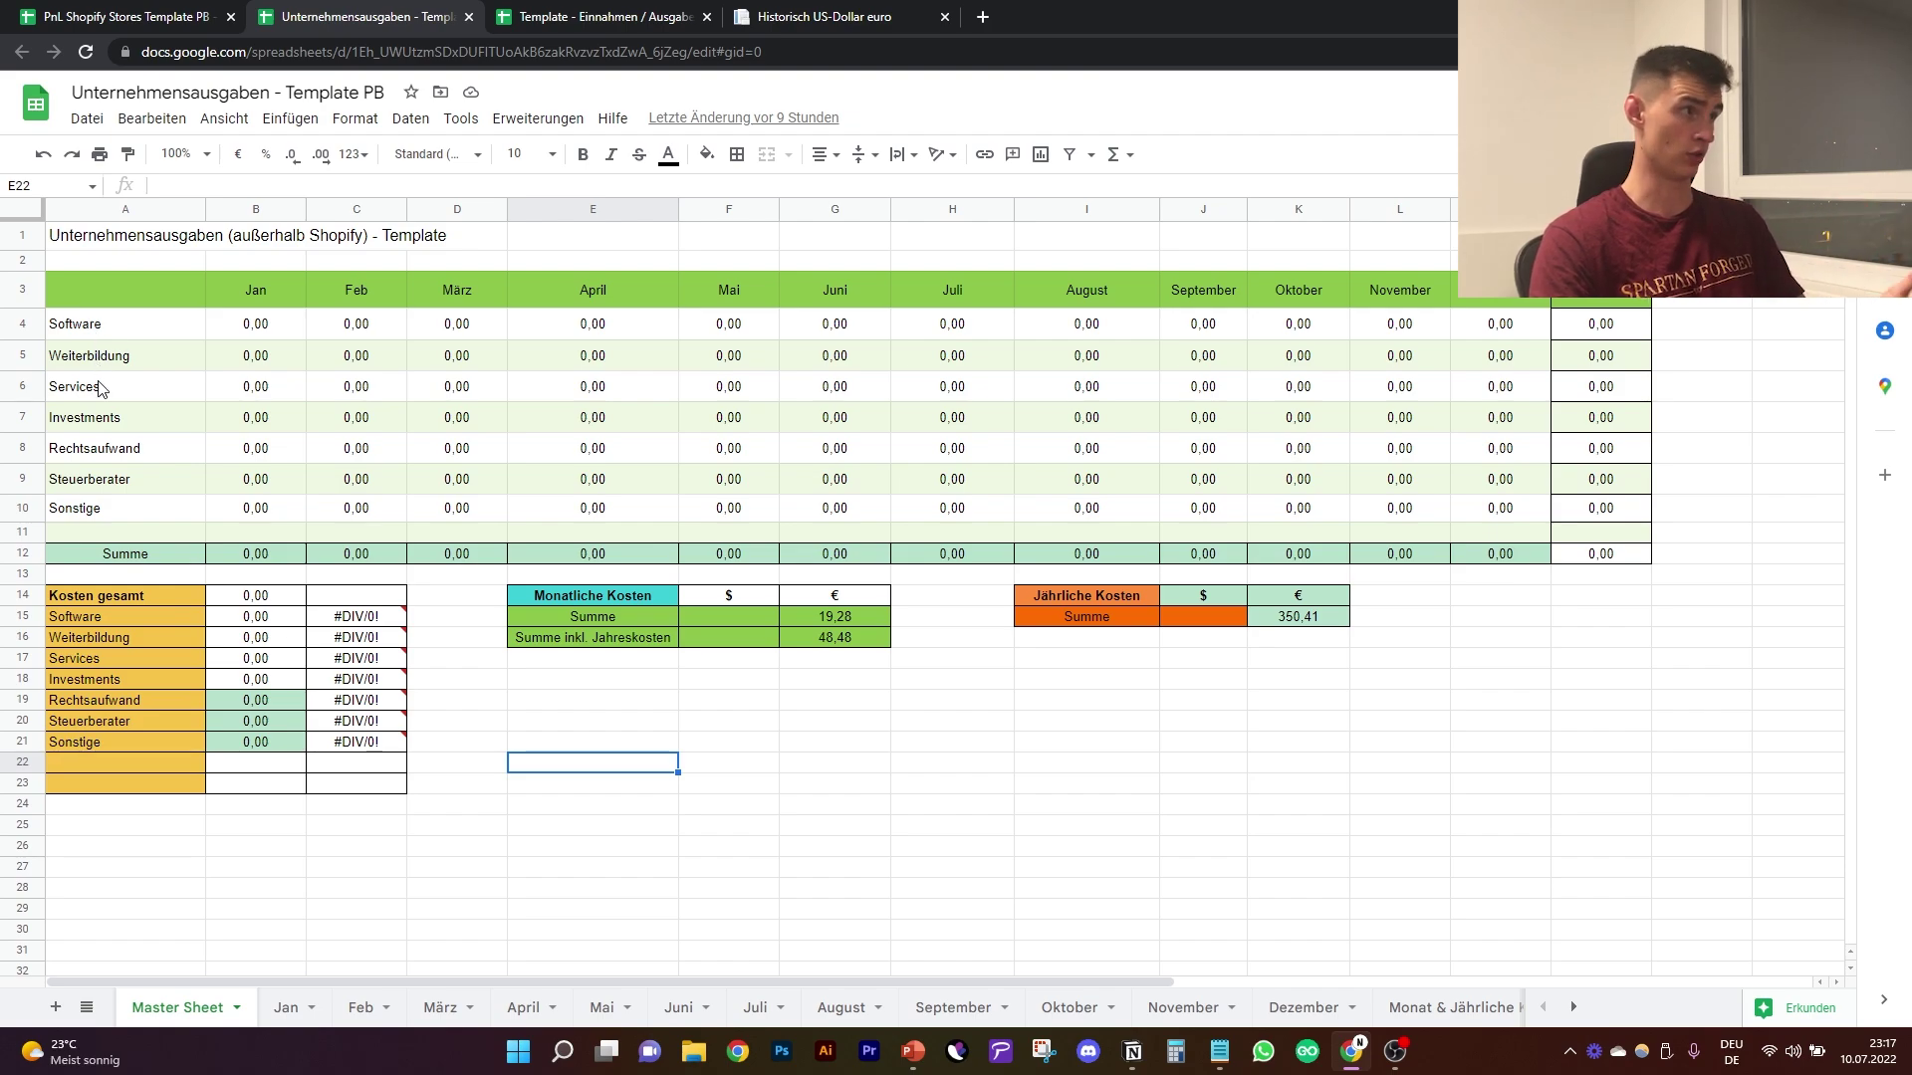
Step: Review the Investments, Rechtsaufwand, Steuerberater and Sonstige categories and the Kosten gesamt table on the Master Sheet
click(126, 416)
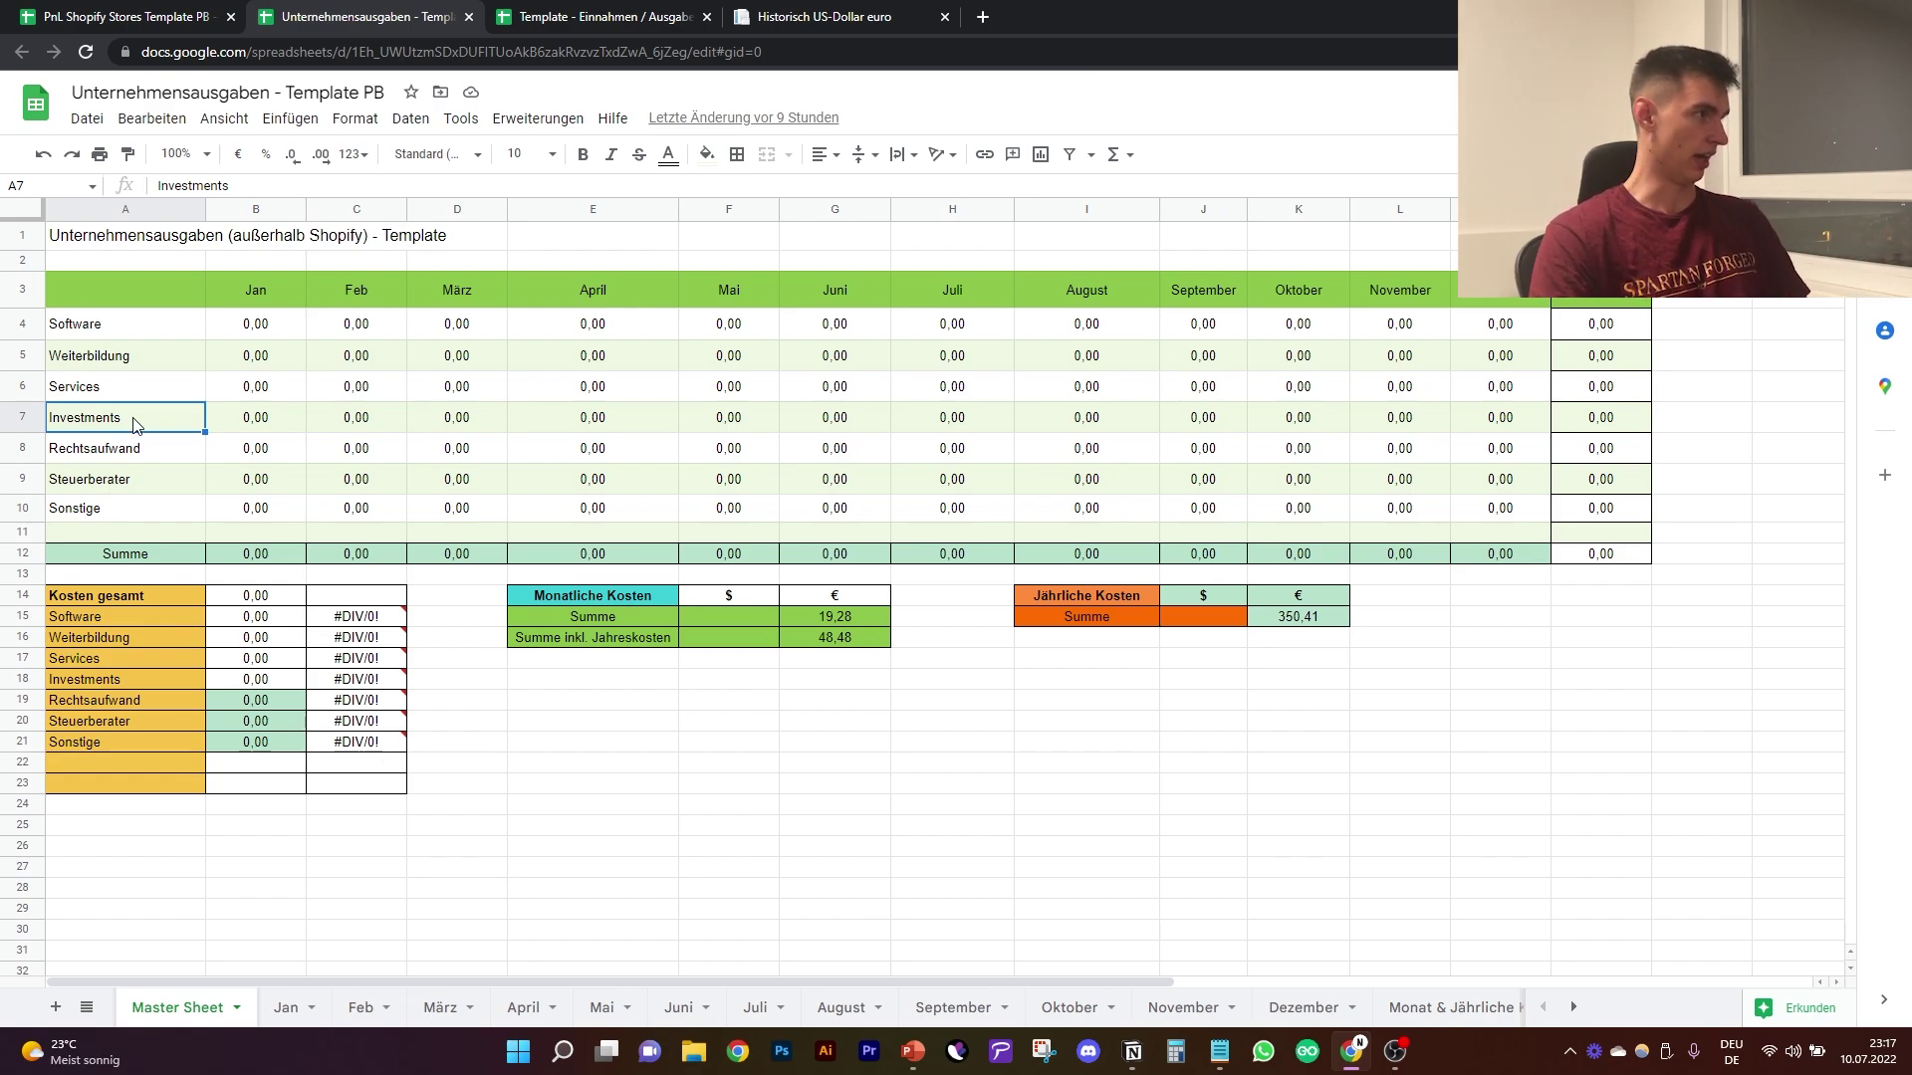
click(142, 450)
click(127, 482)
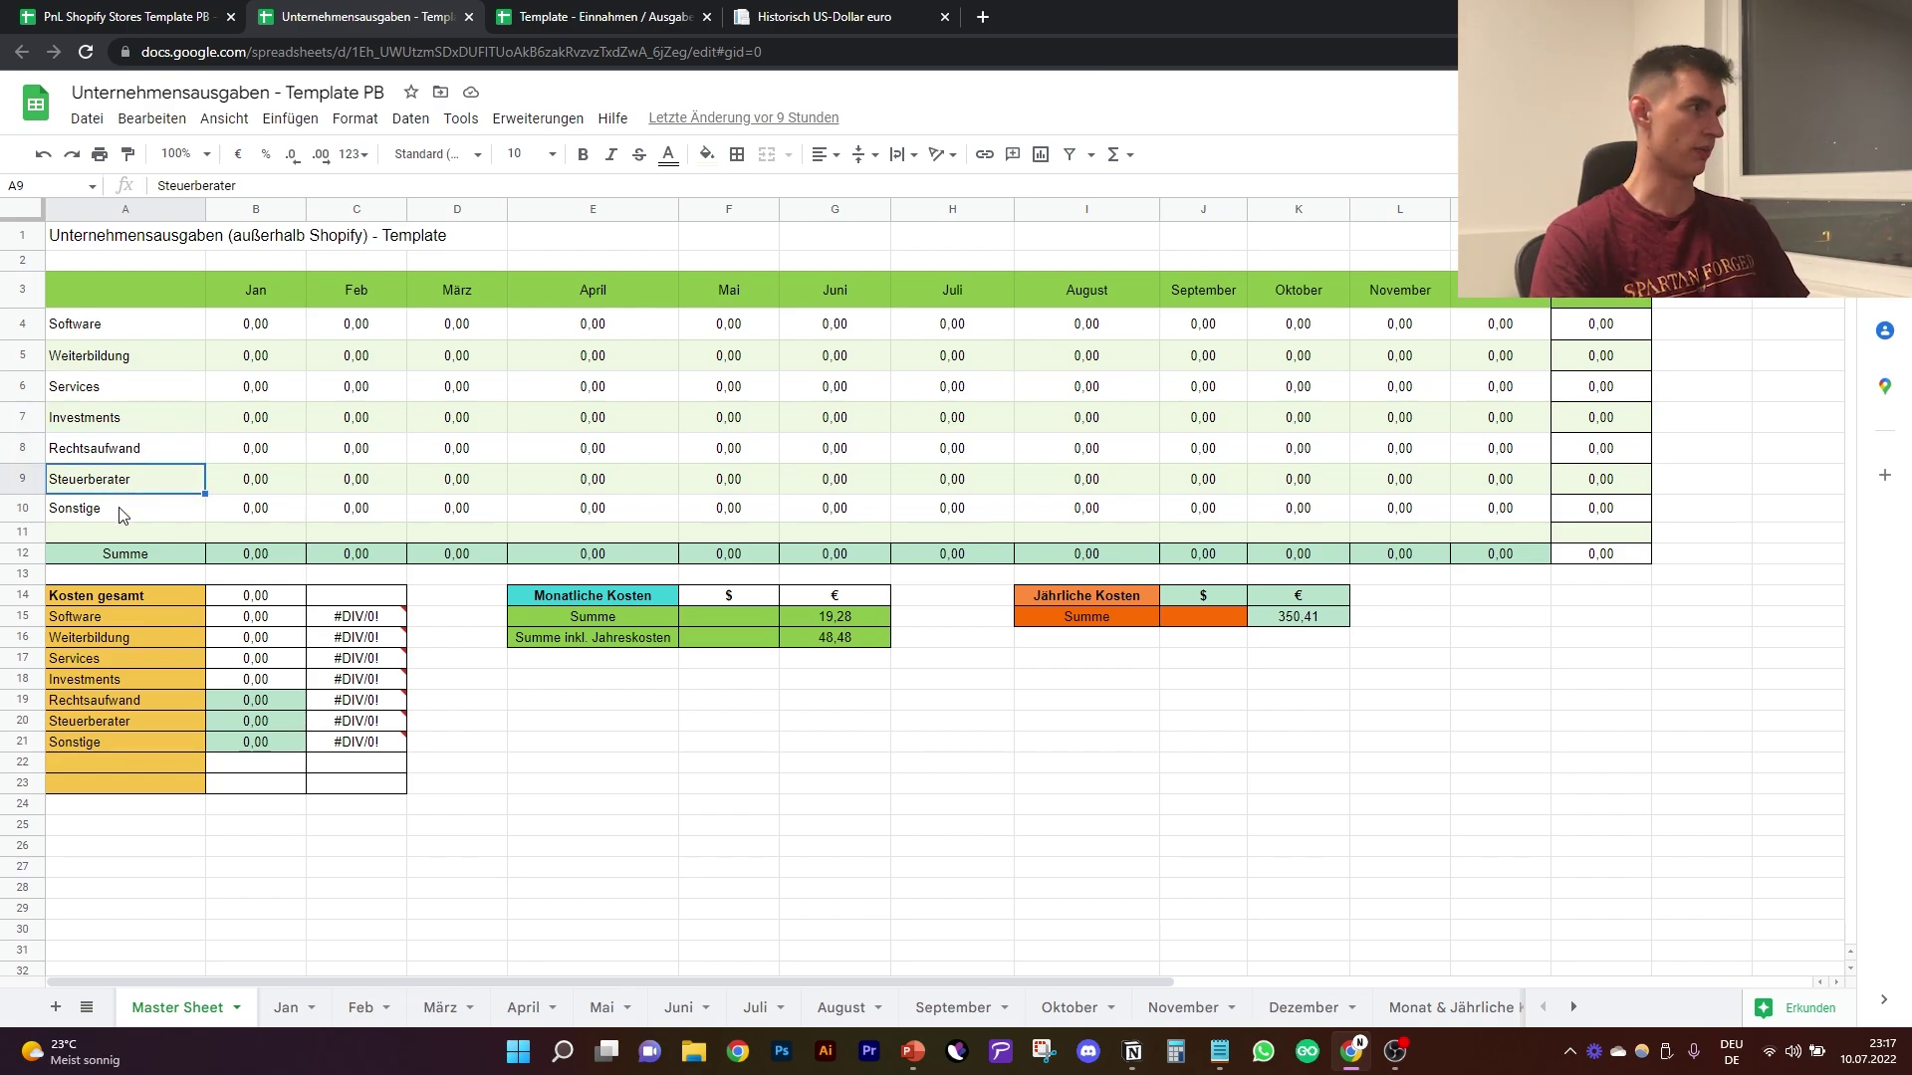
click(119, 510)
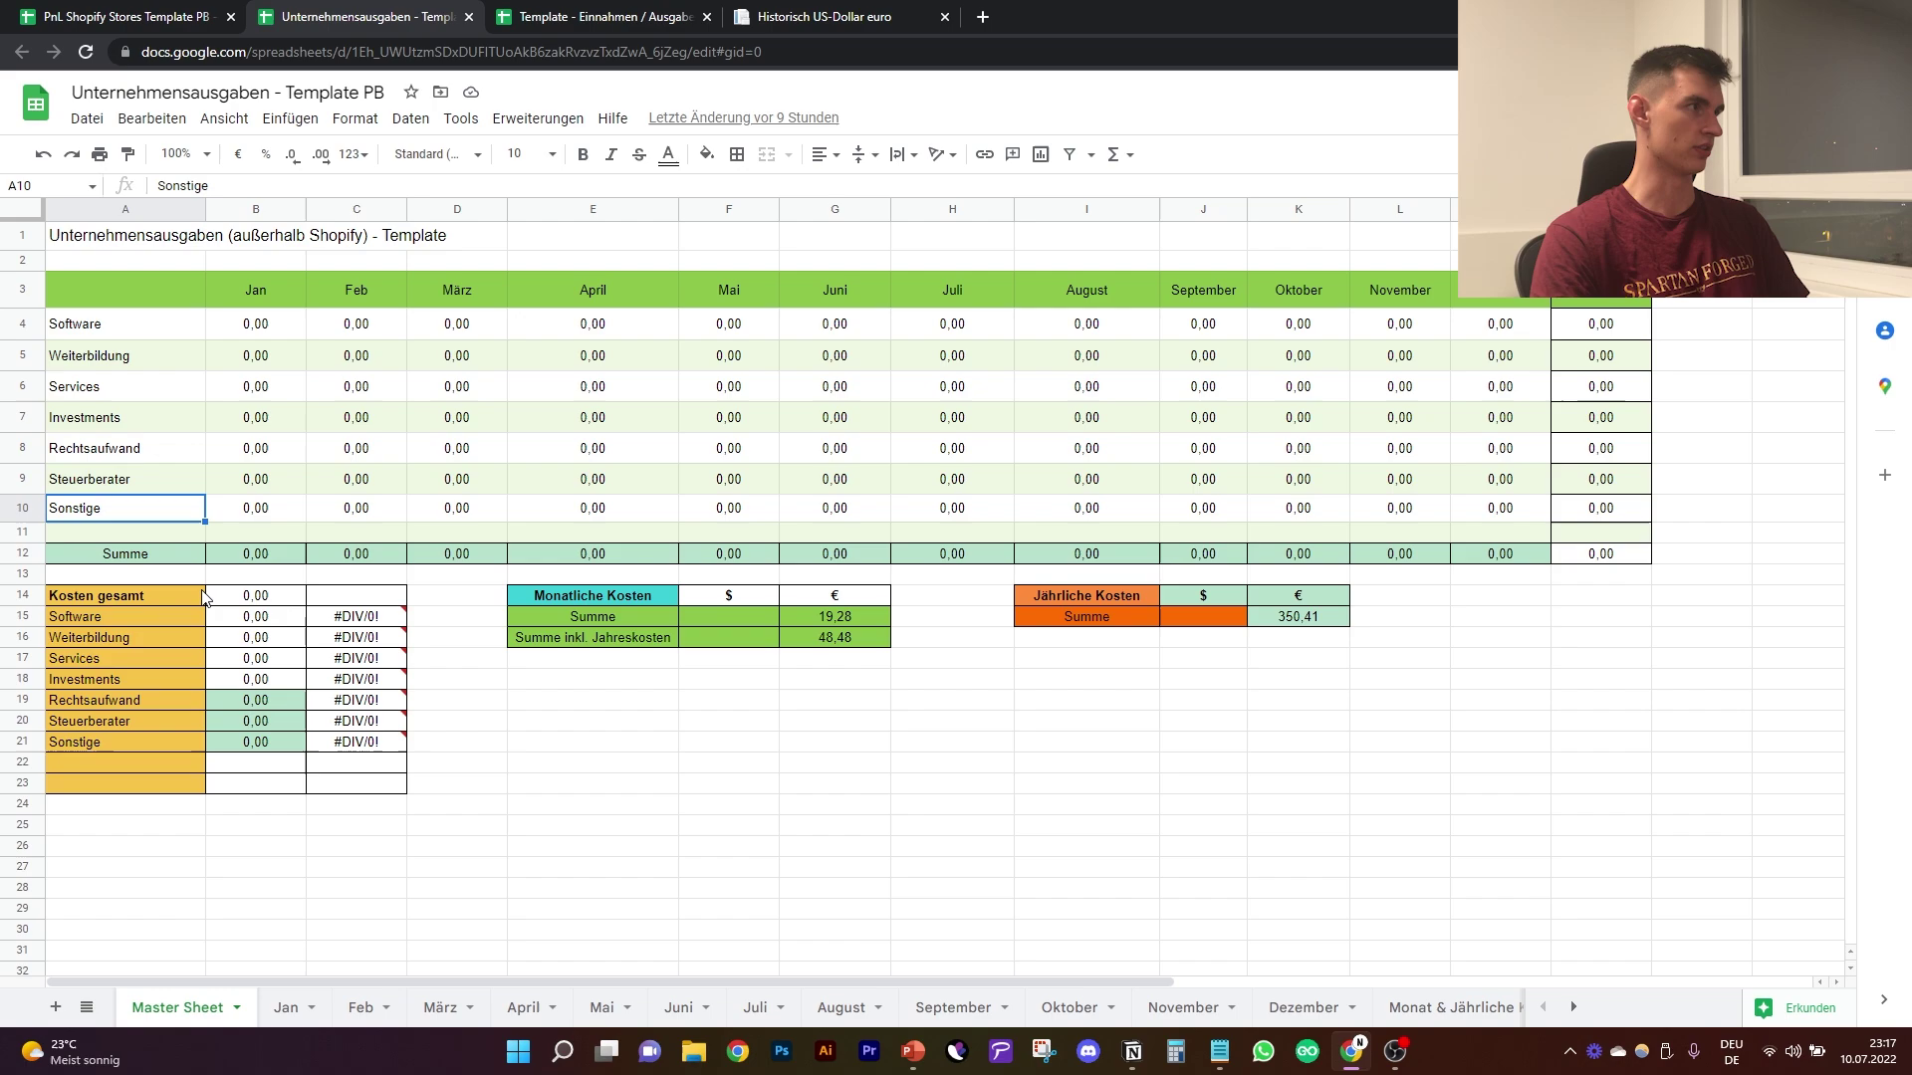
click(652, 762)
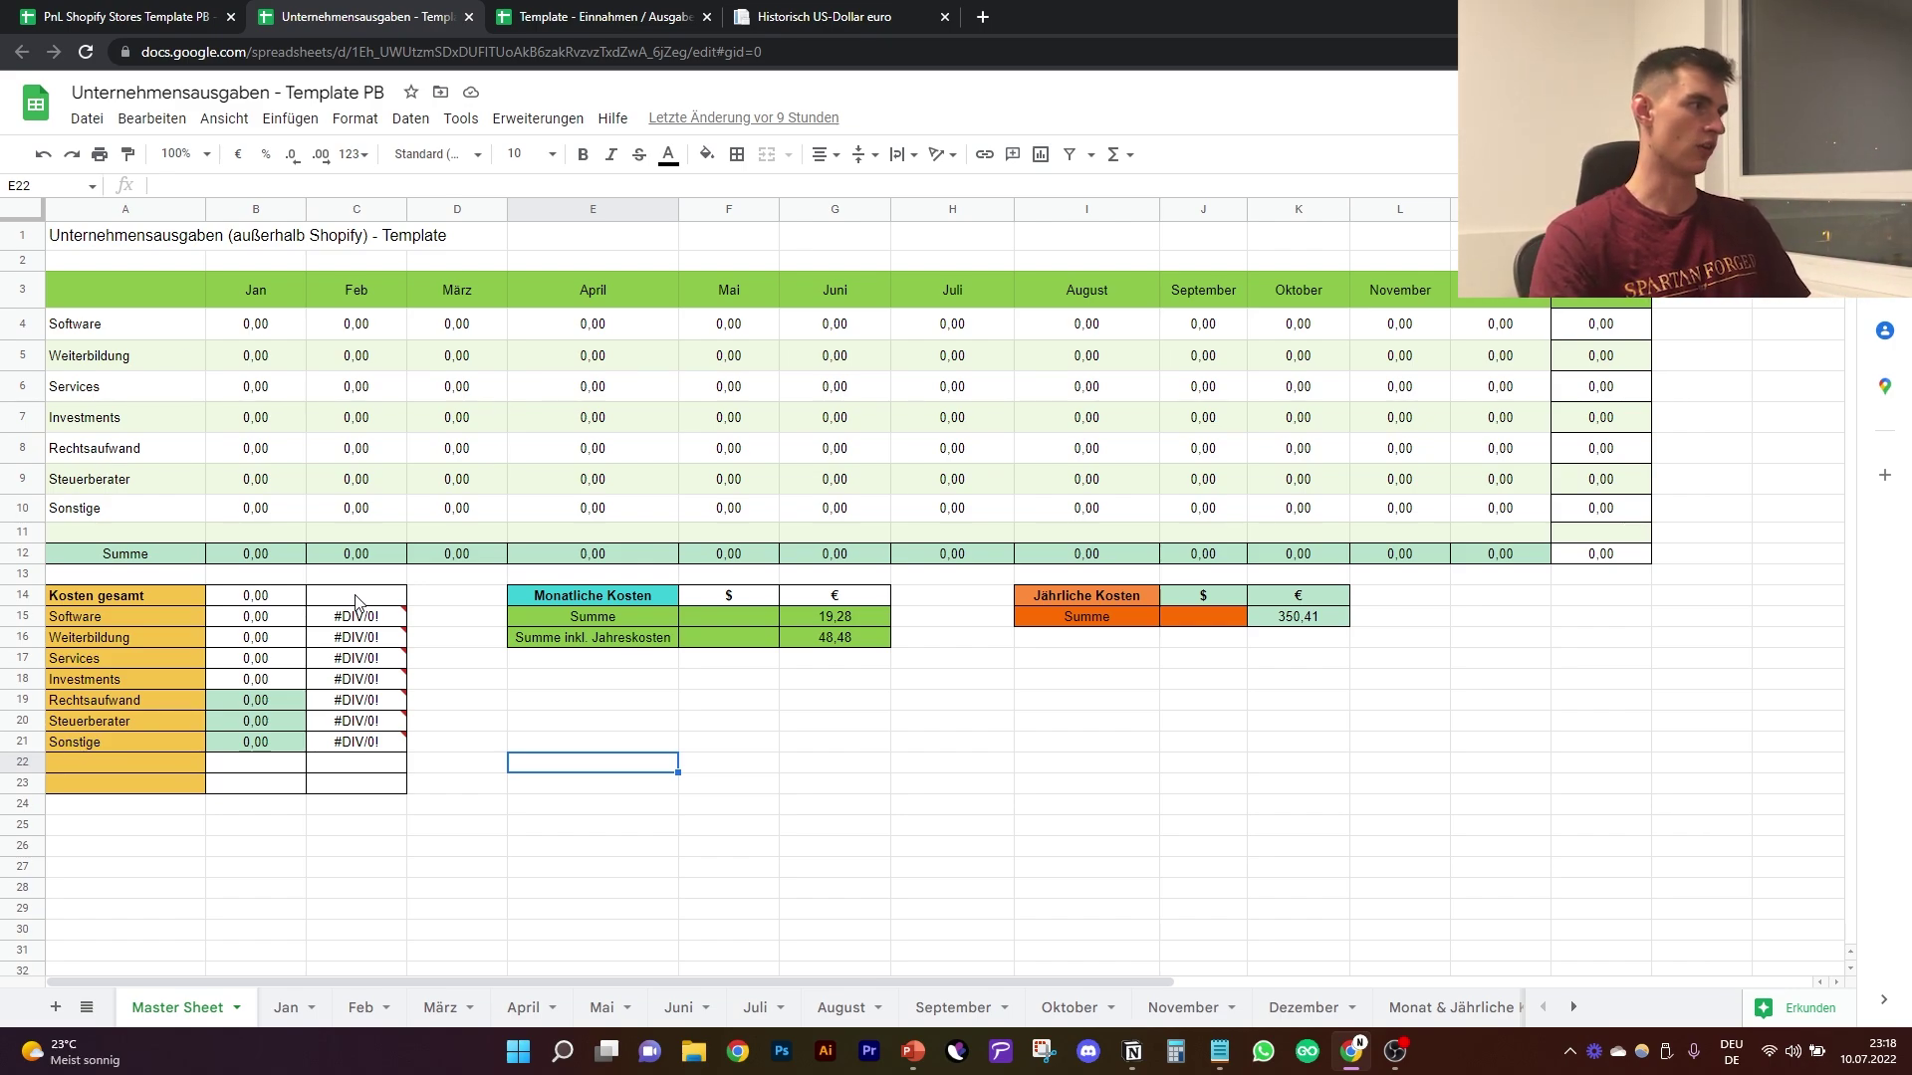
key(Down)
key(Down)
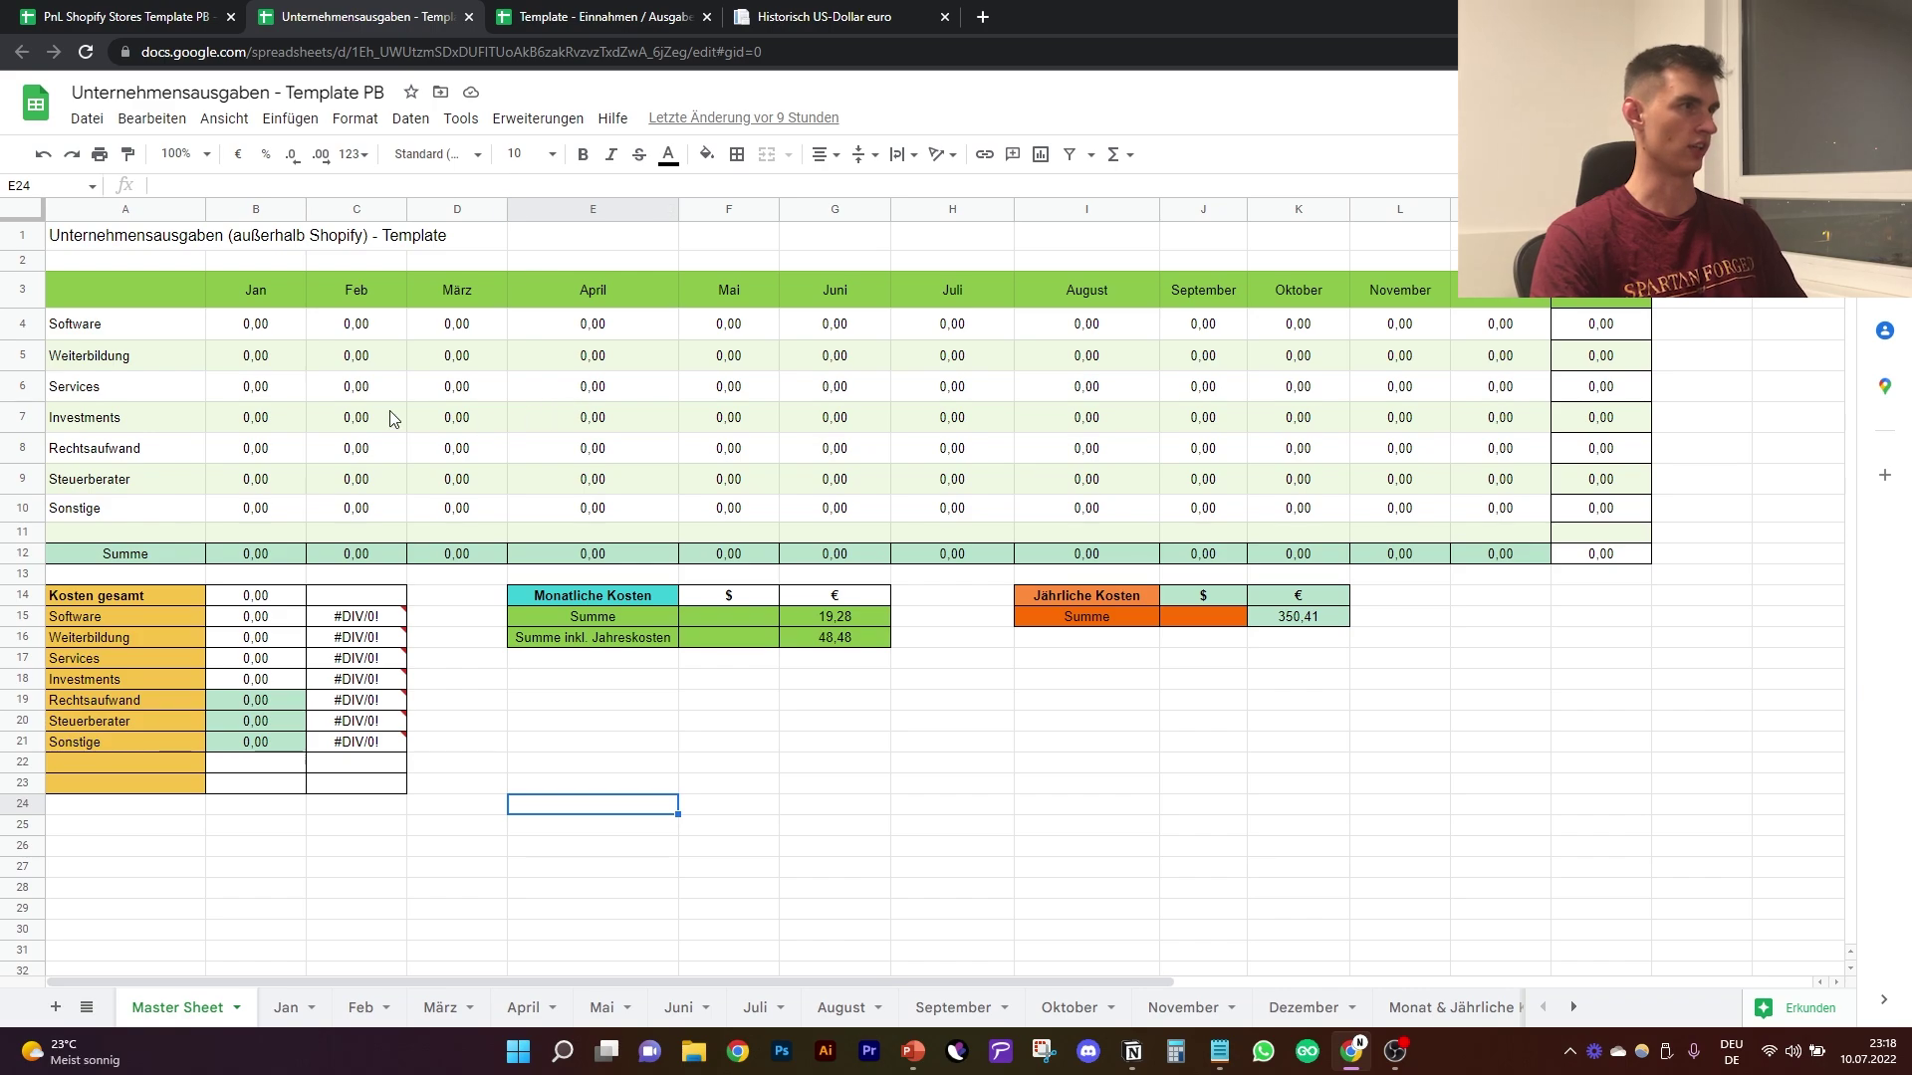
Step: Enter 100 as the dollar amount of the Software cost for 01.01.2021 in cell C5 of the Jan sheet
click(283, 1007)
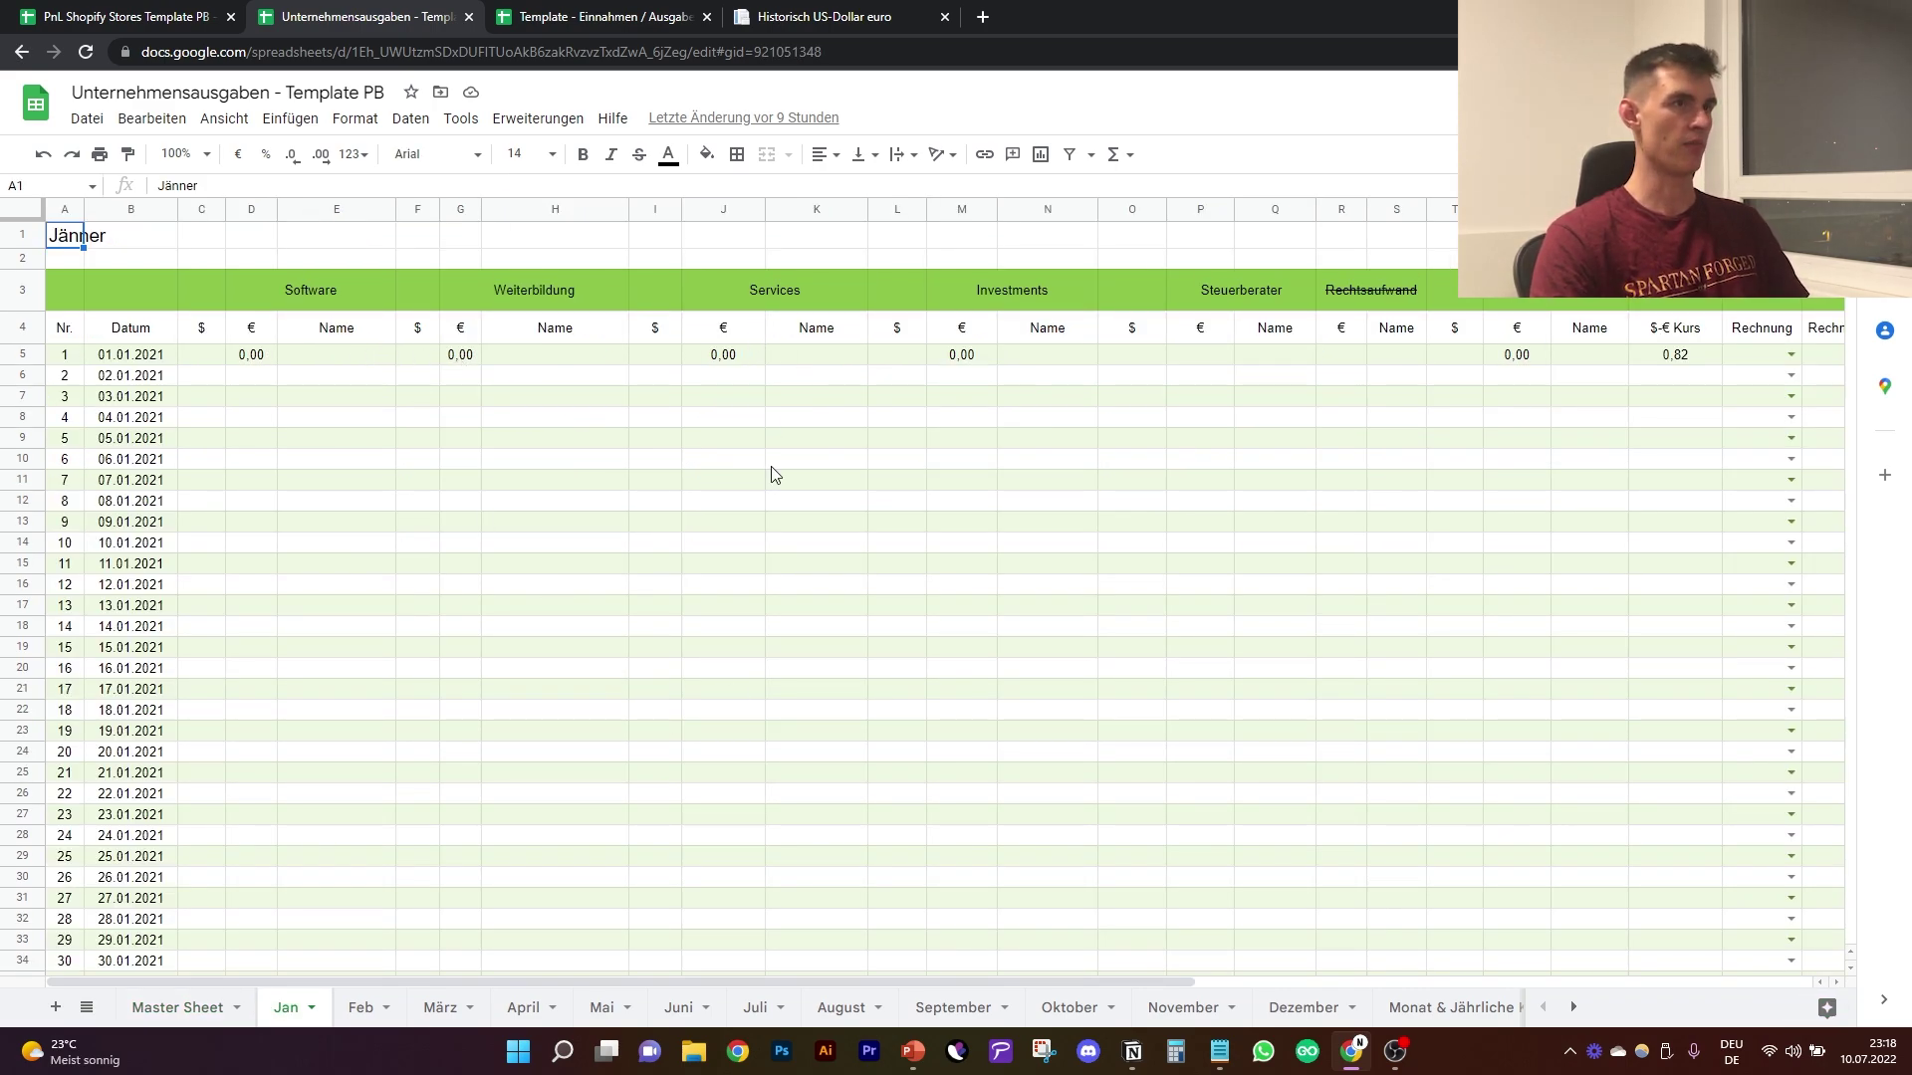
click(211, 351)
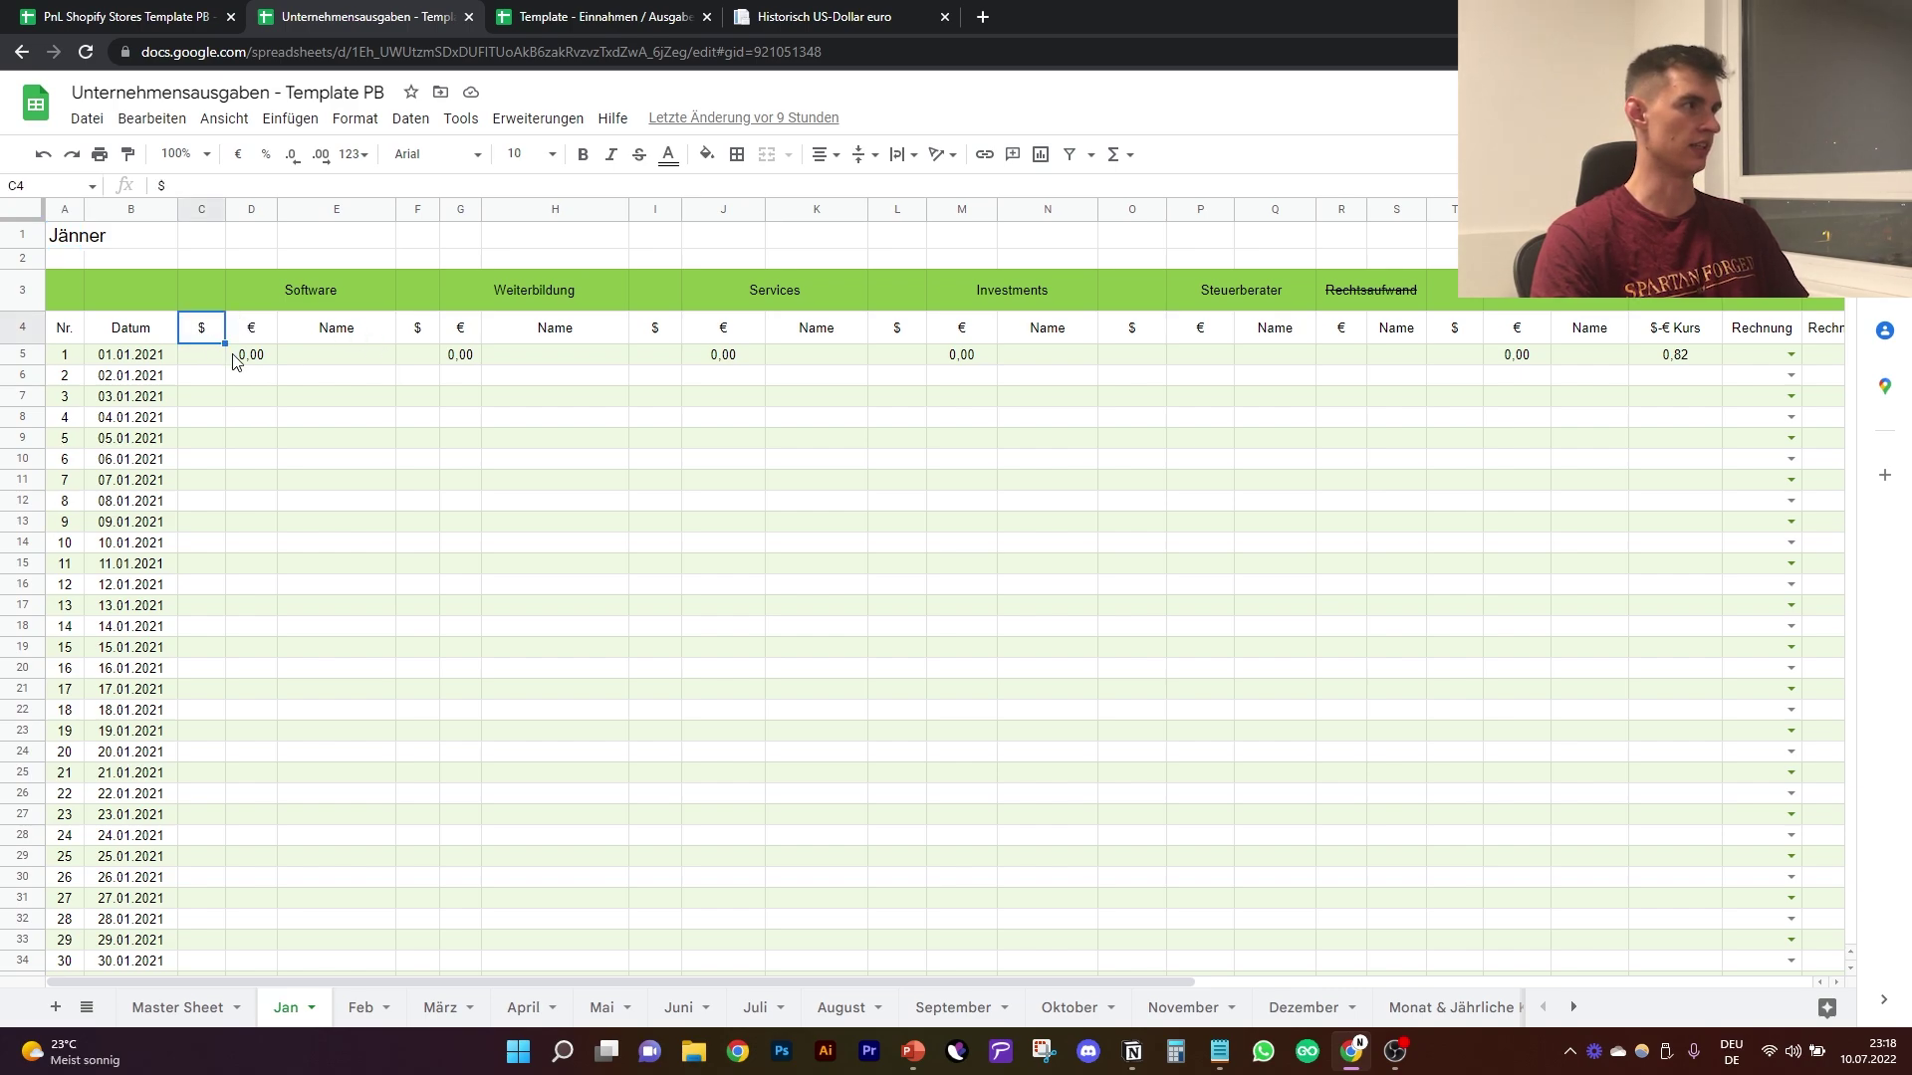
click(244, 359)
click(250, 381)
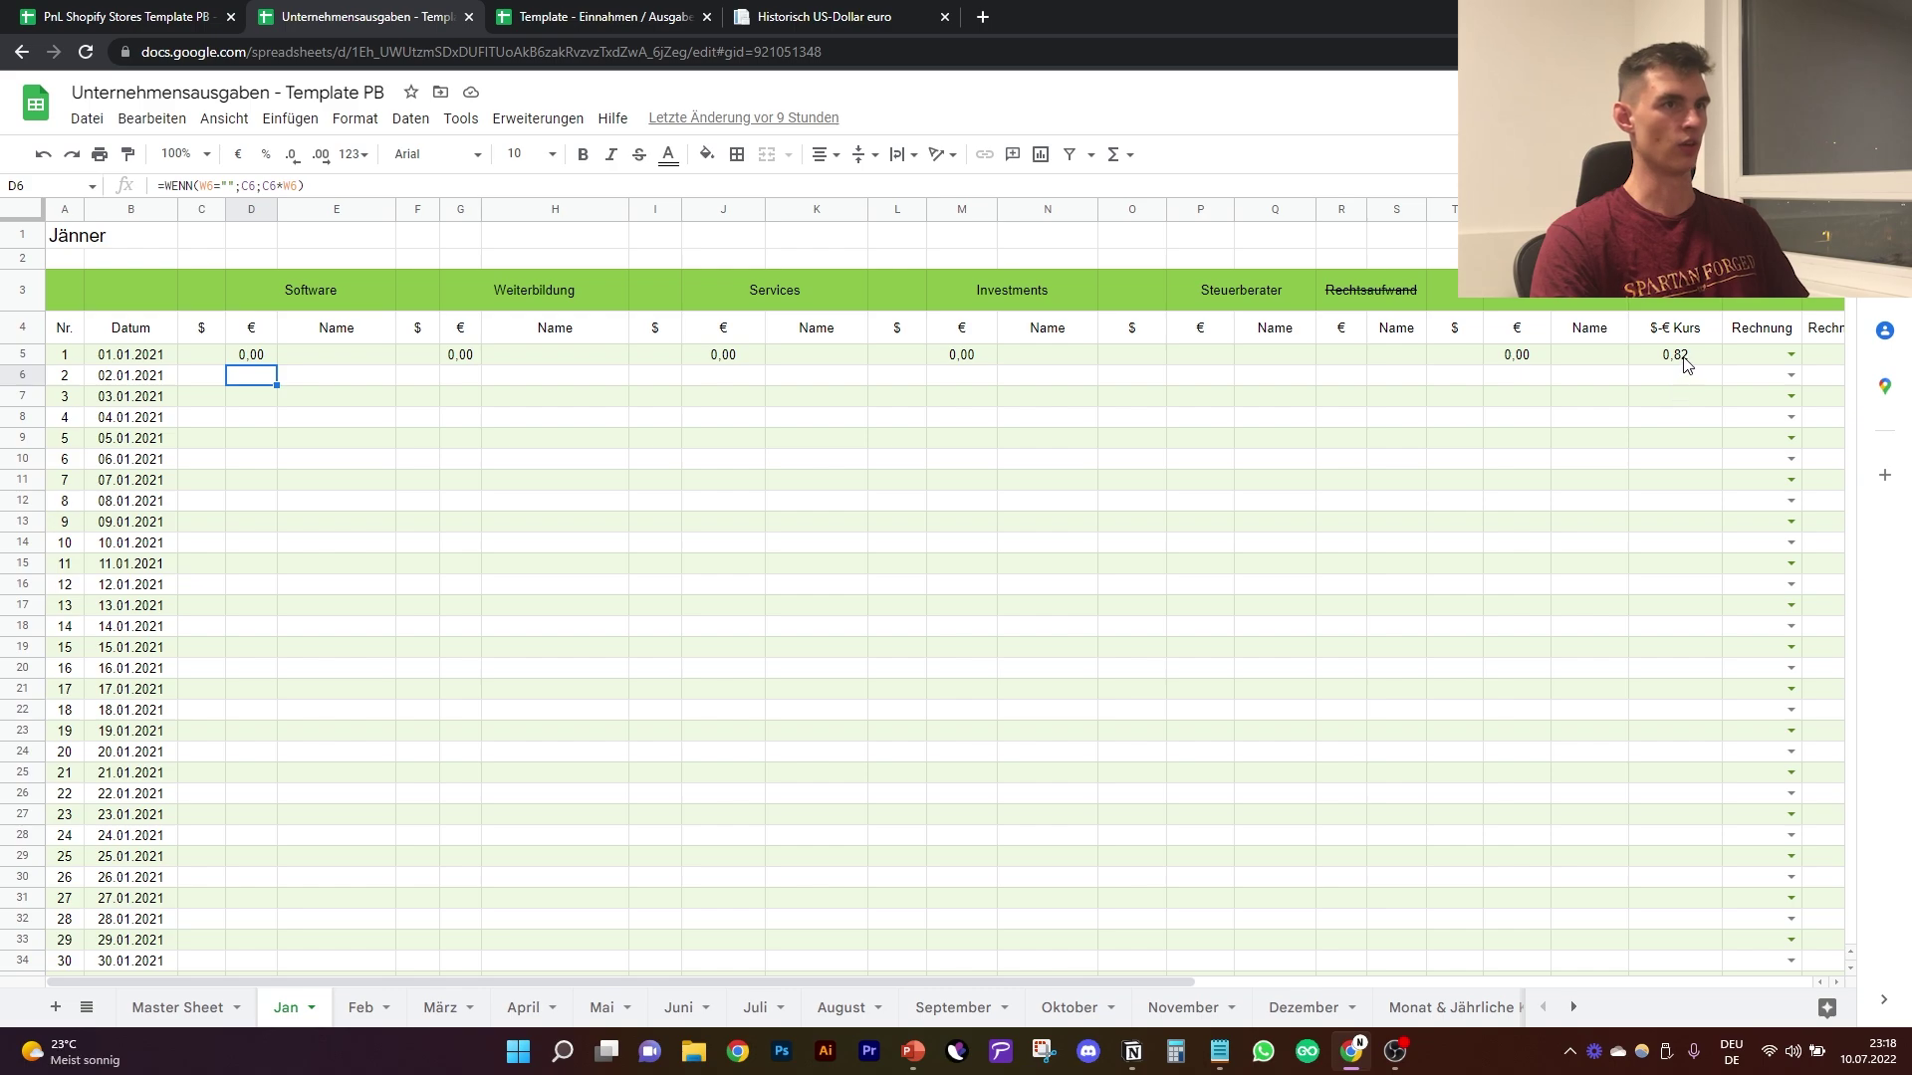
click(214, 354)
text(100)
key(Return)
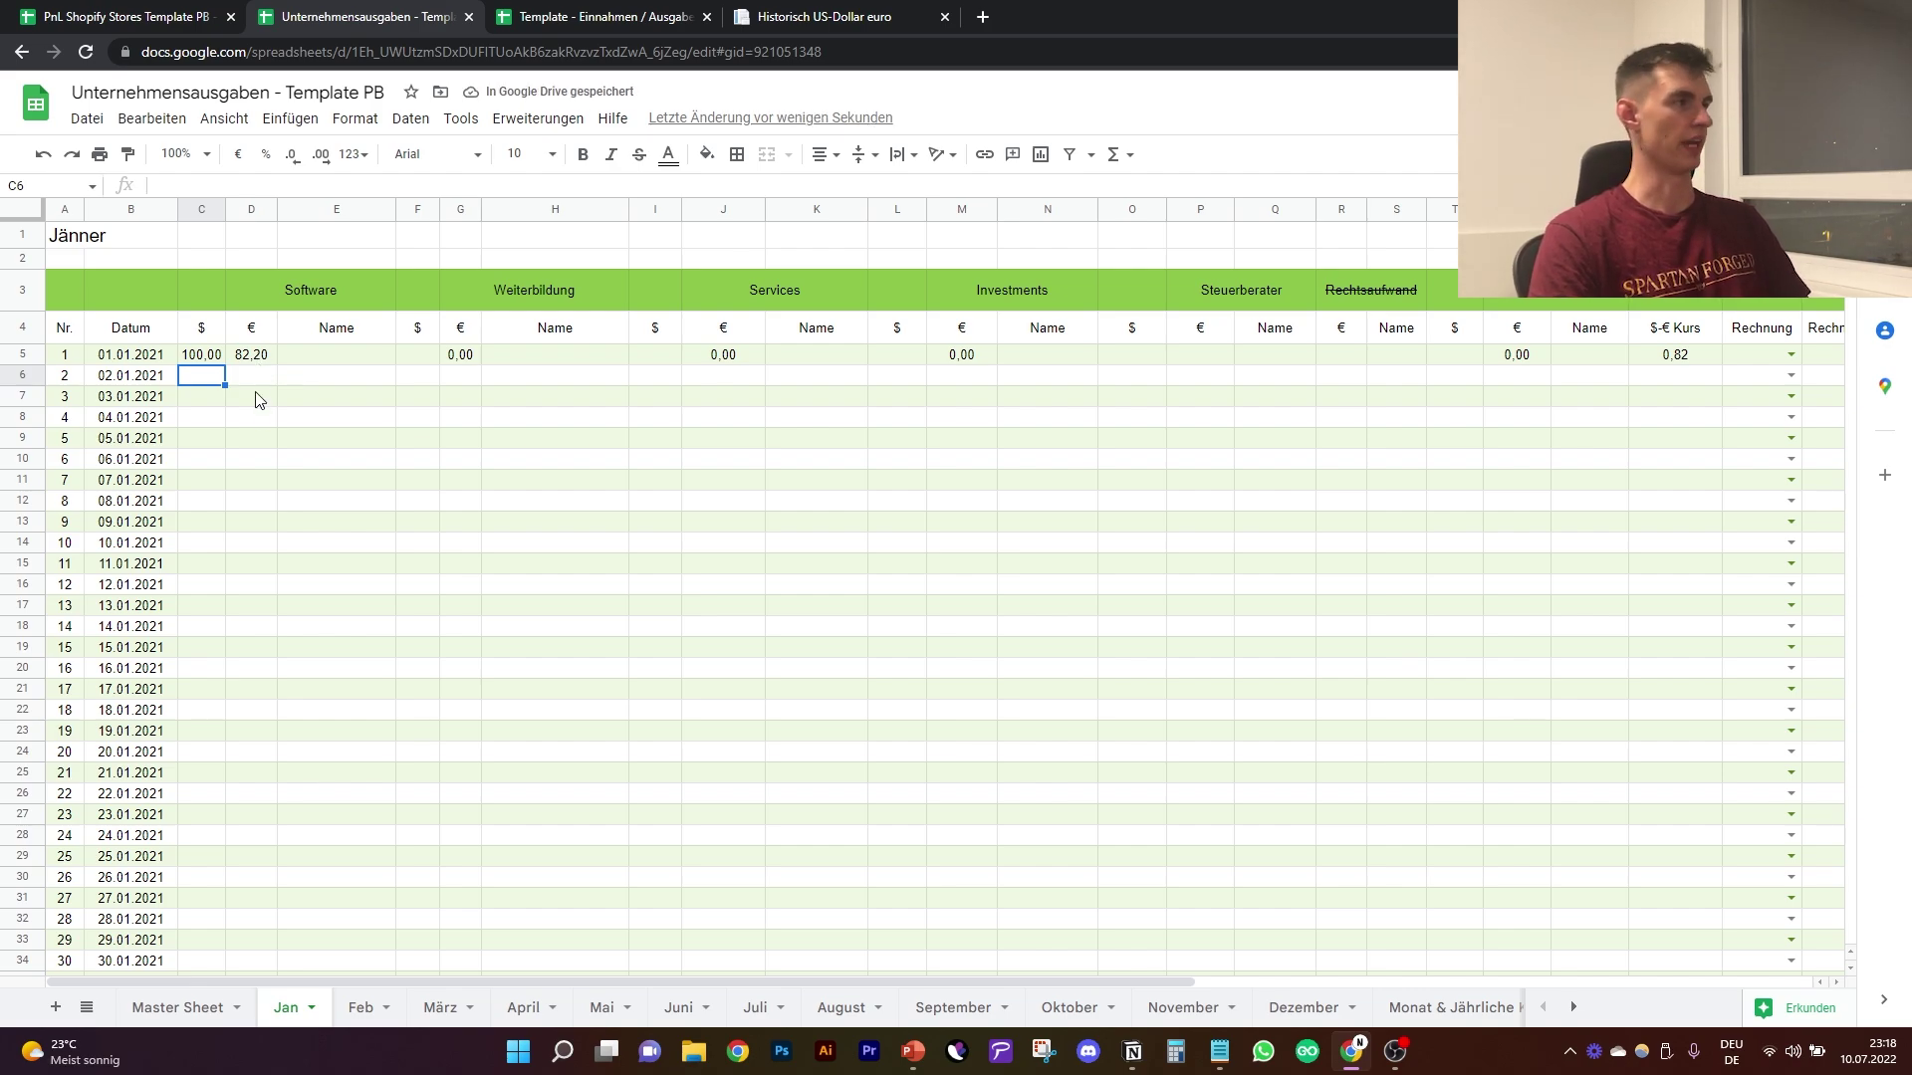
Step: Enter AdSpy as the name of the 01.01.2021 Software expense in cell E5
click(257, 418)
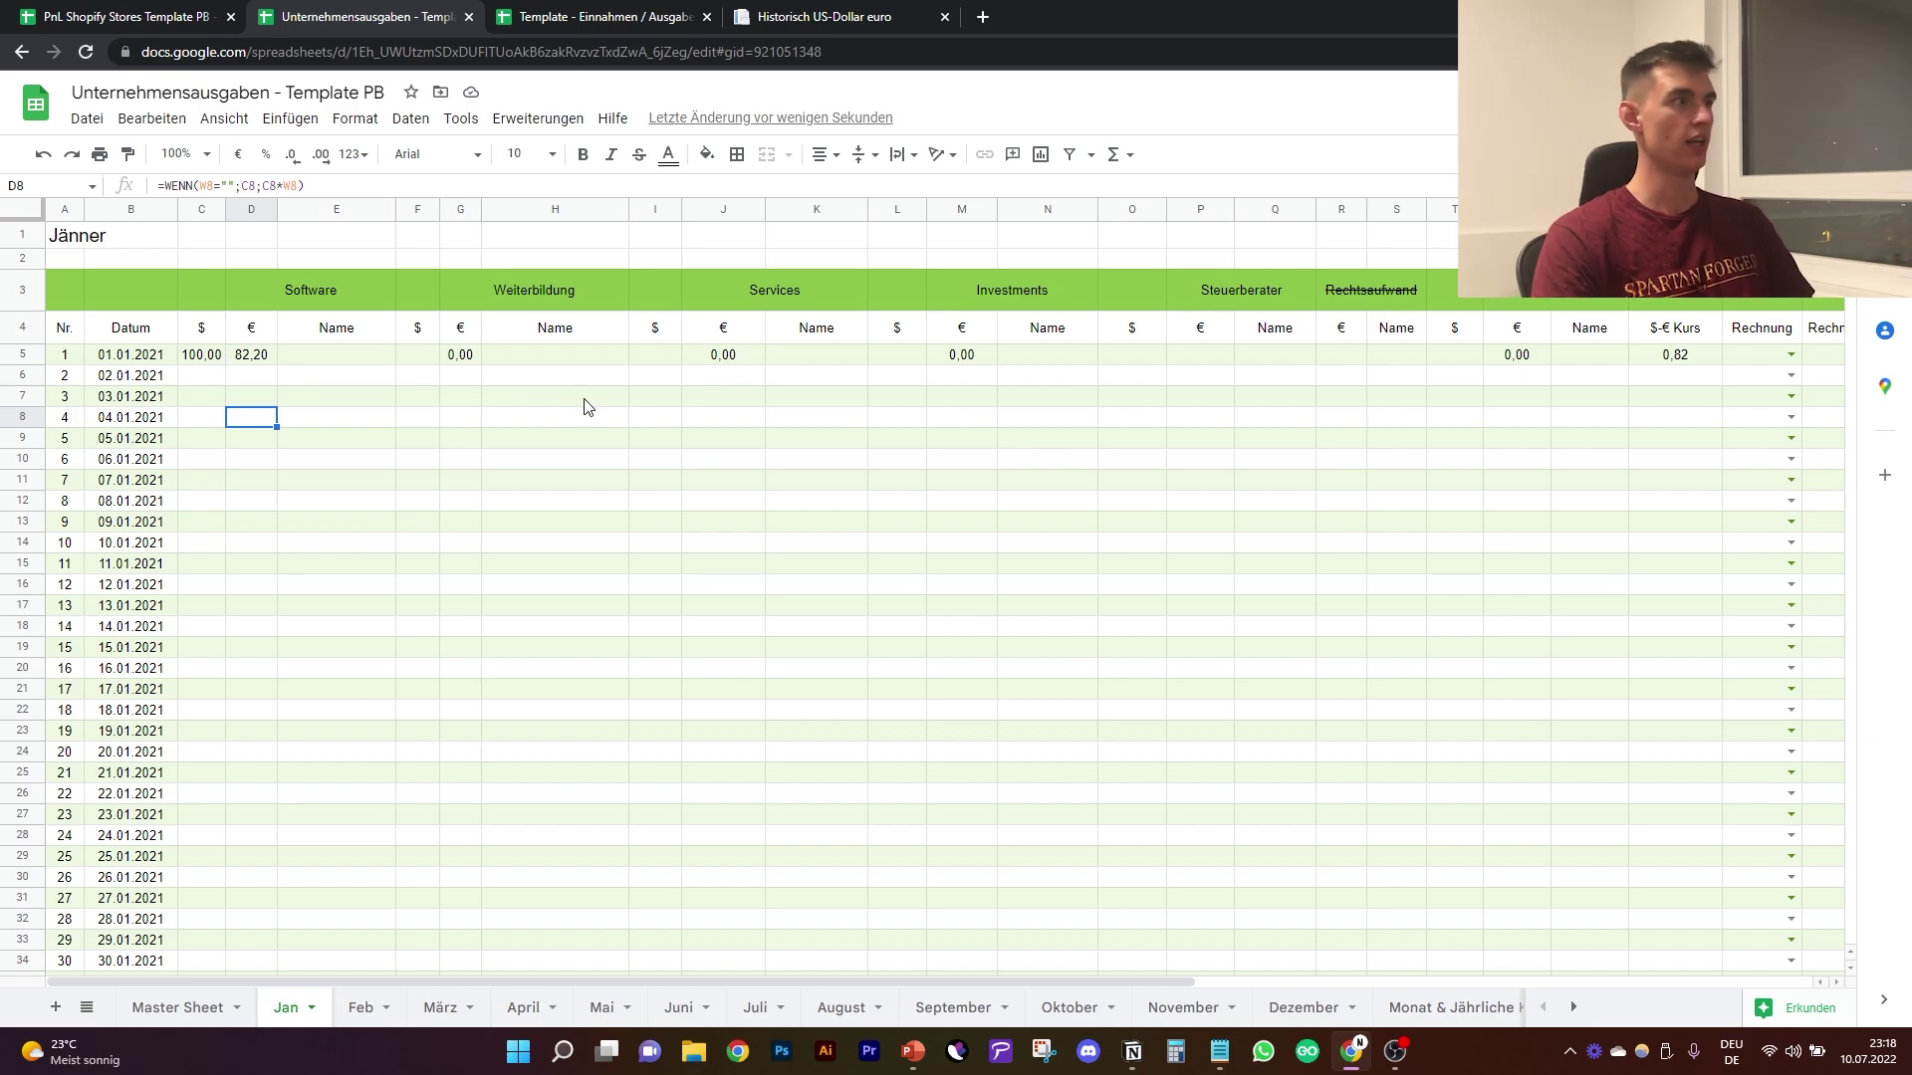
click(337, 357)
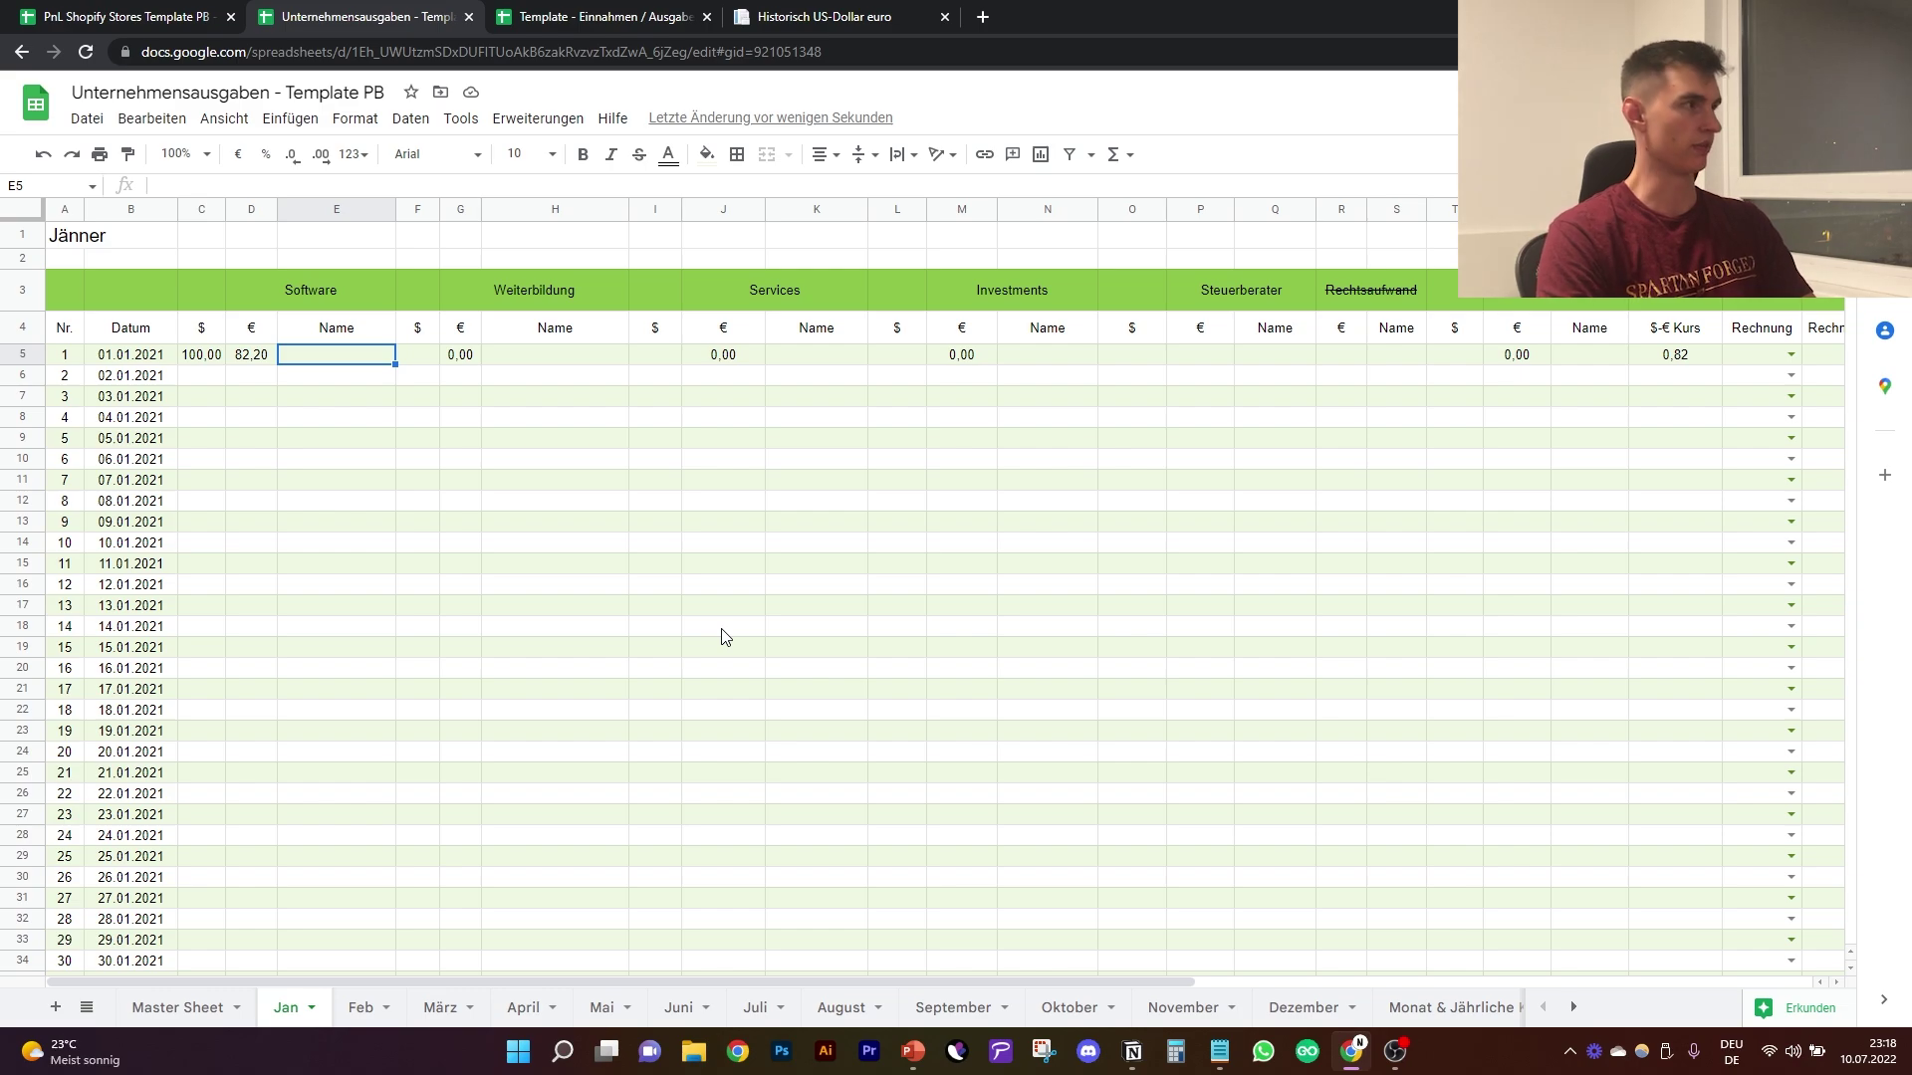
text(dS)
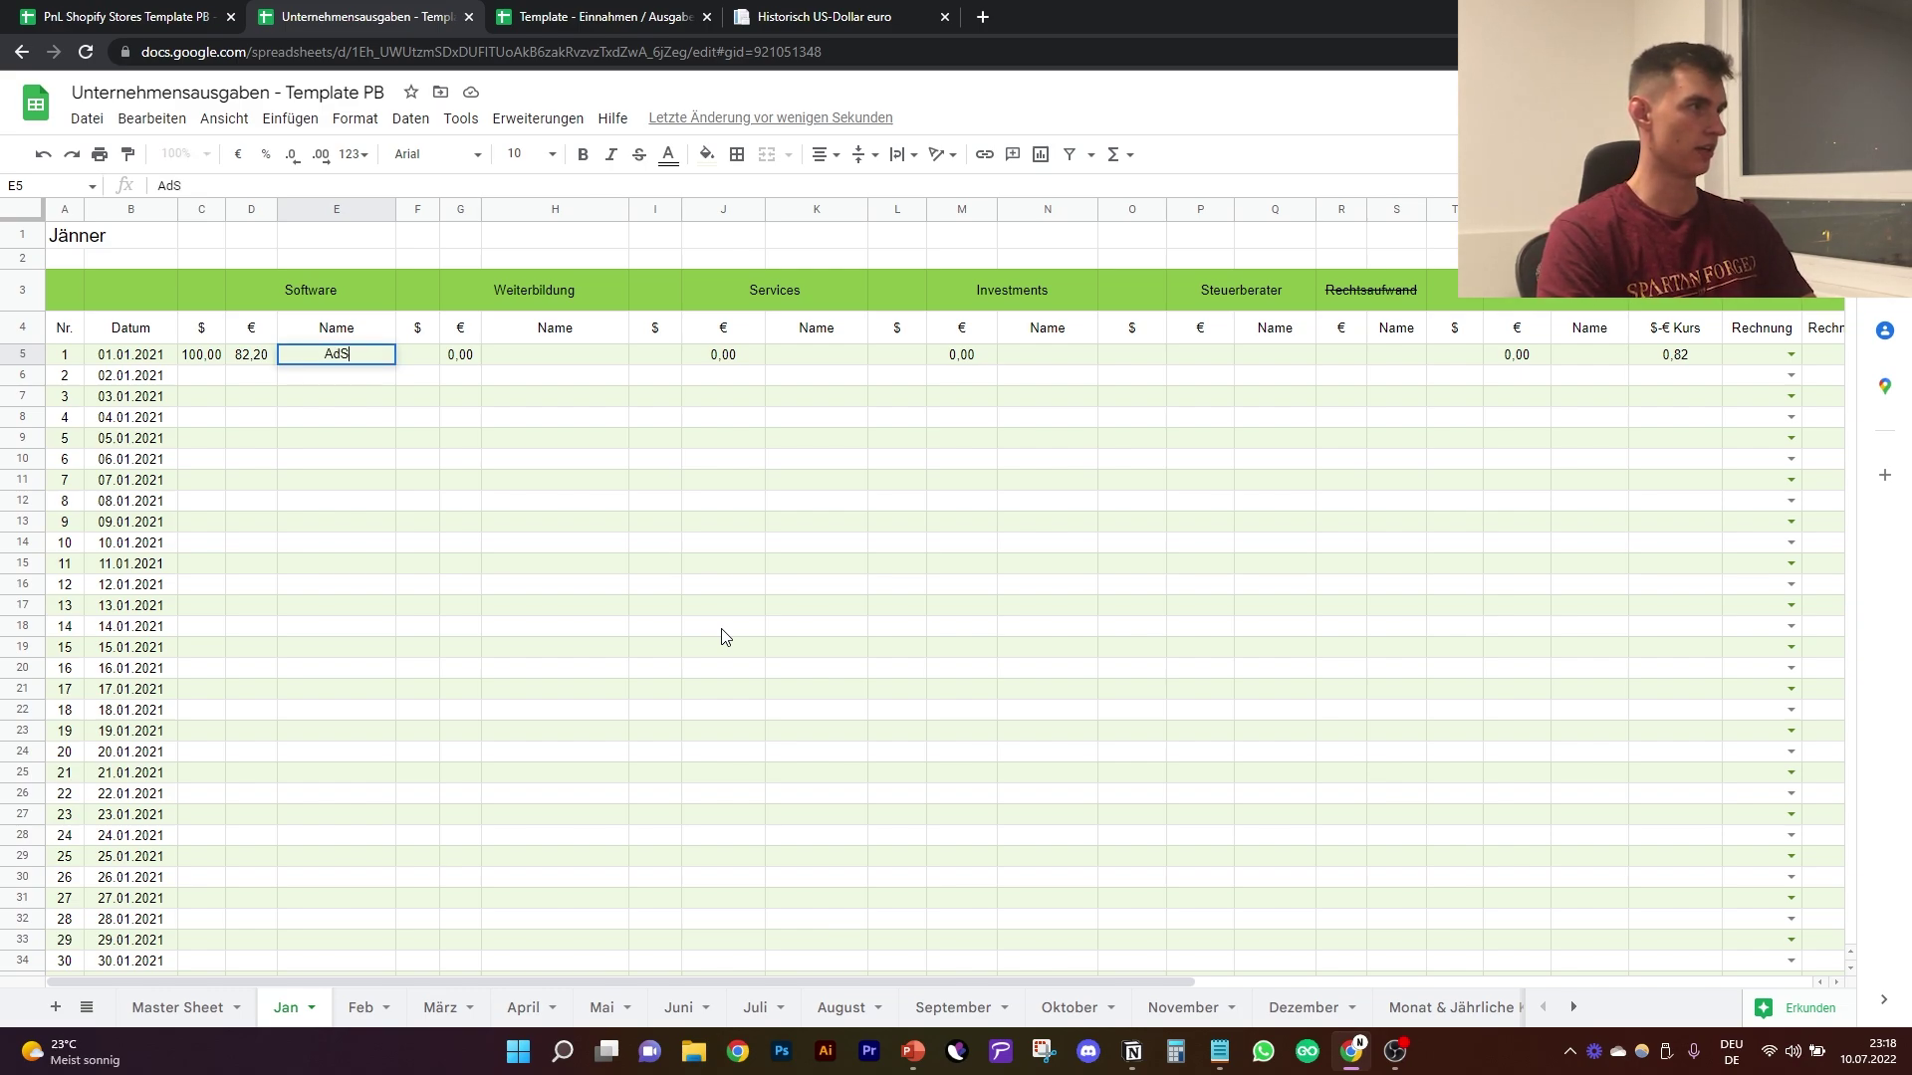
text(py)
key(Return)
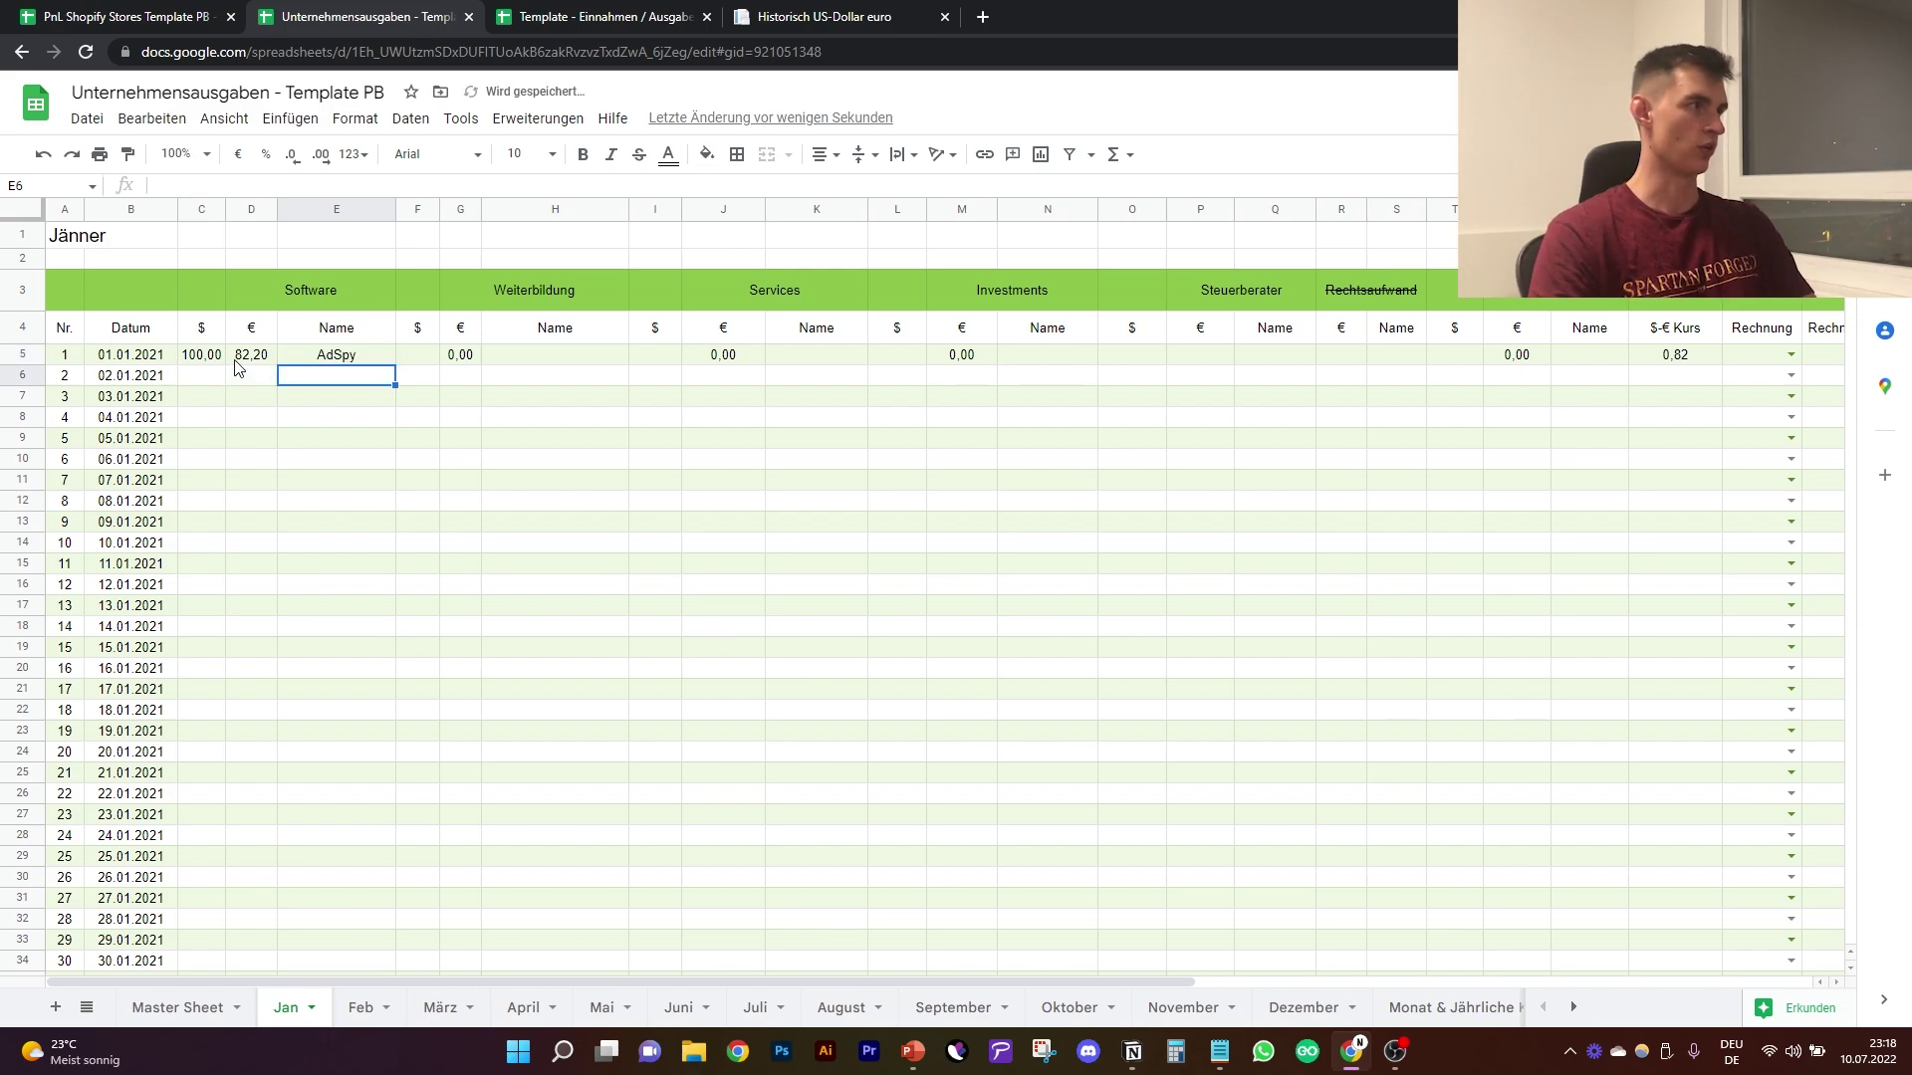
Step: Check the Jänner Summe row for the Software cost and compare it with the January figures on the Master Sheet
scroll(336, 587, down, 3)
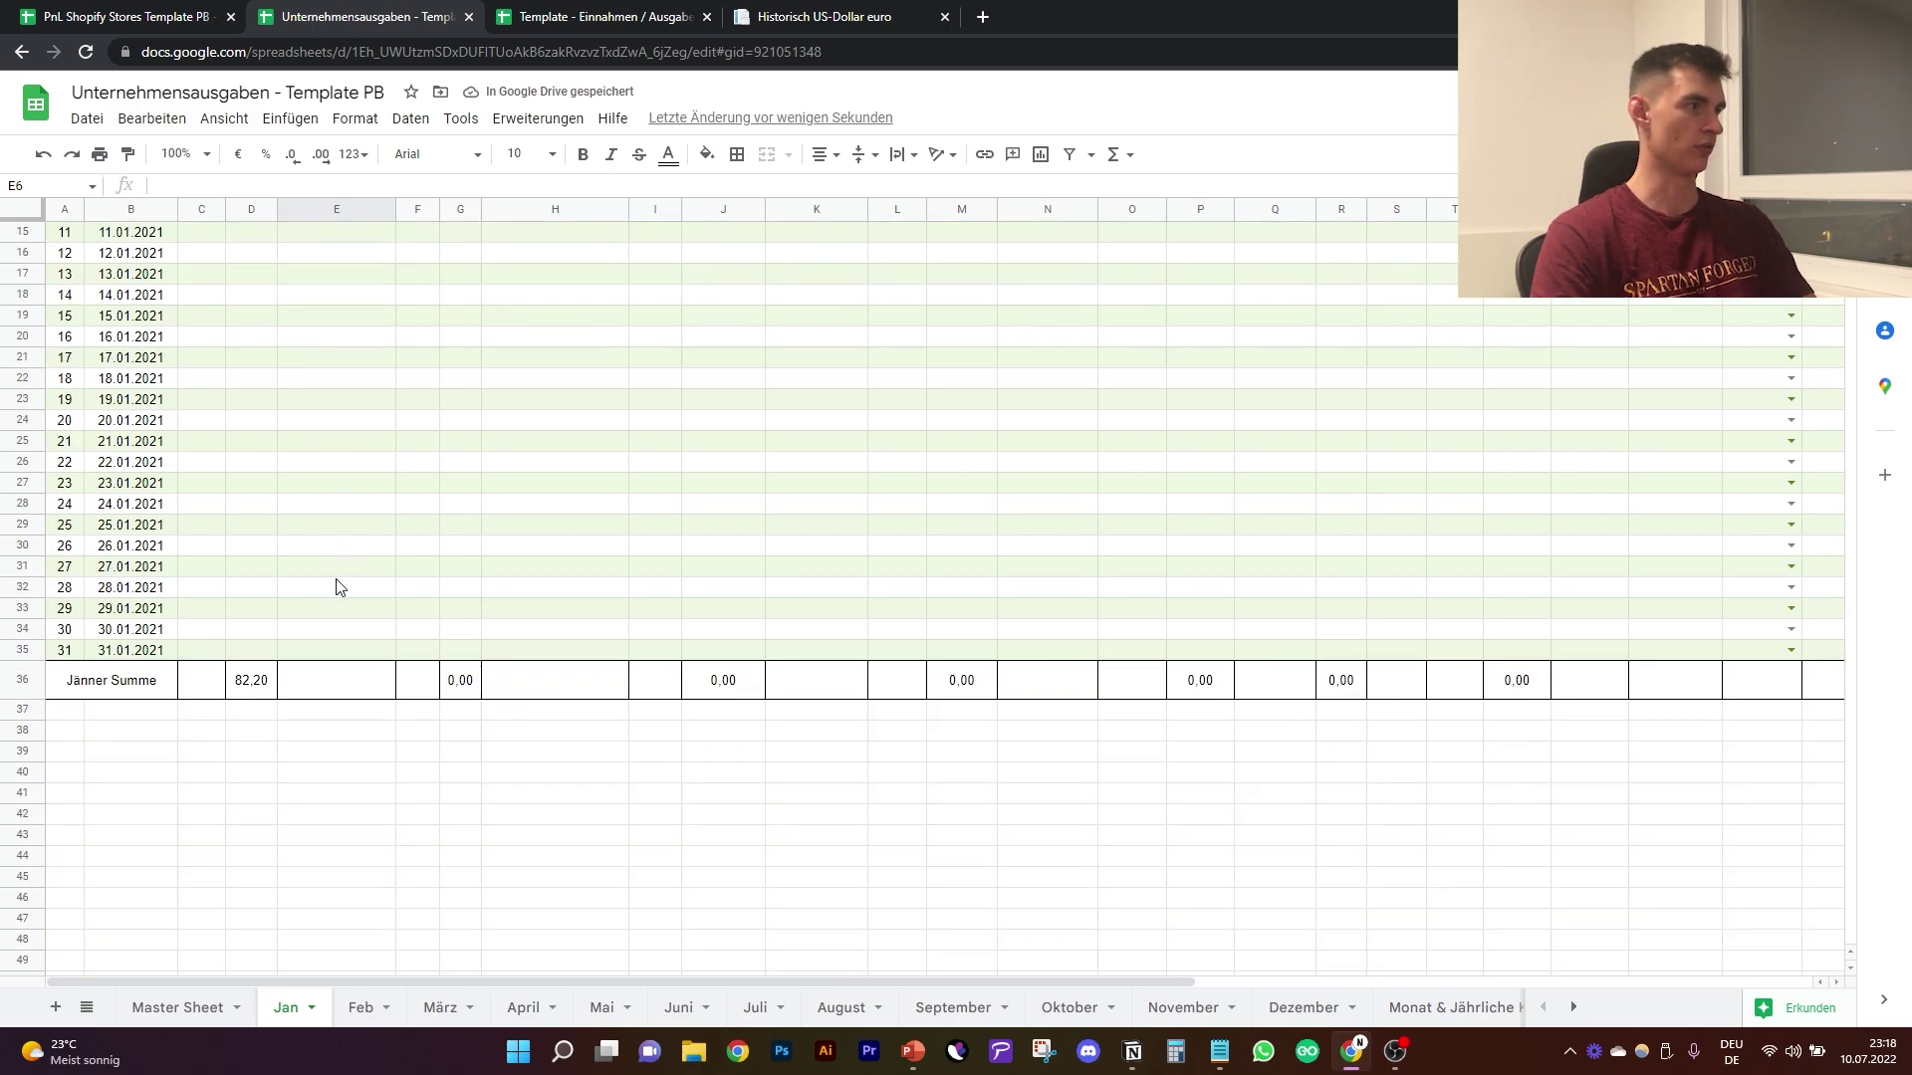
scroll(299, 726, up, 5)
scroll(222, 700, down, 3)
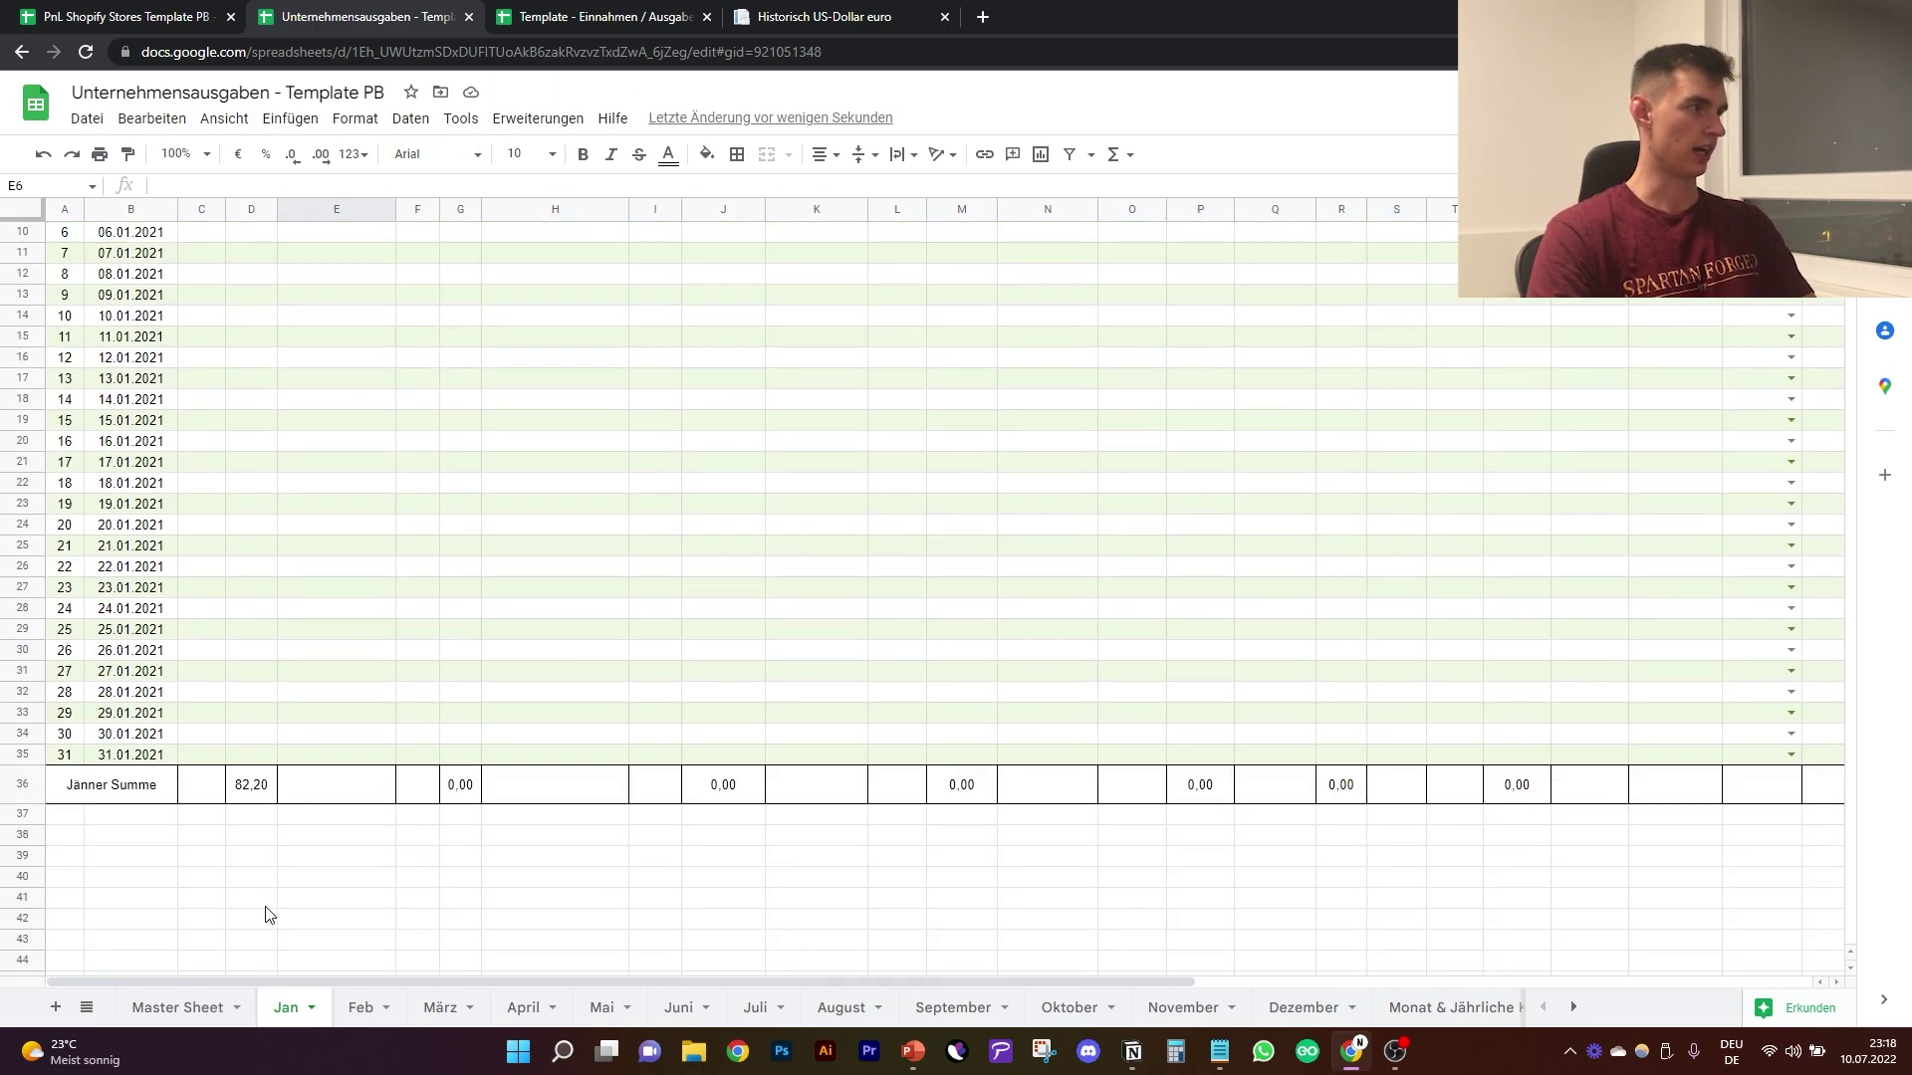
click(170, 1009)
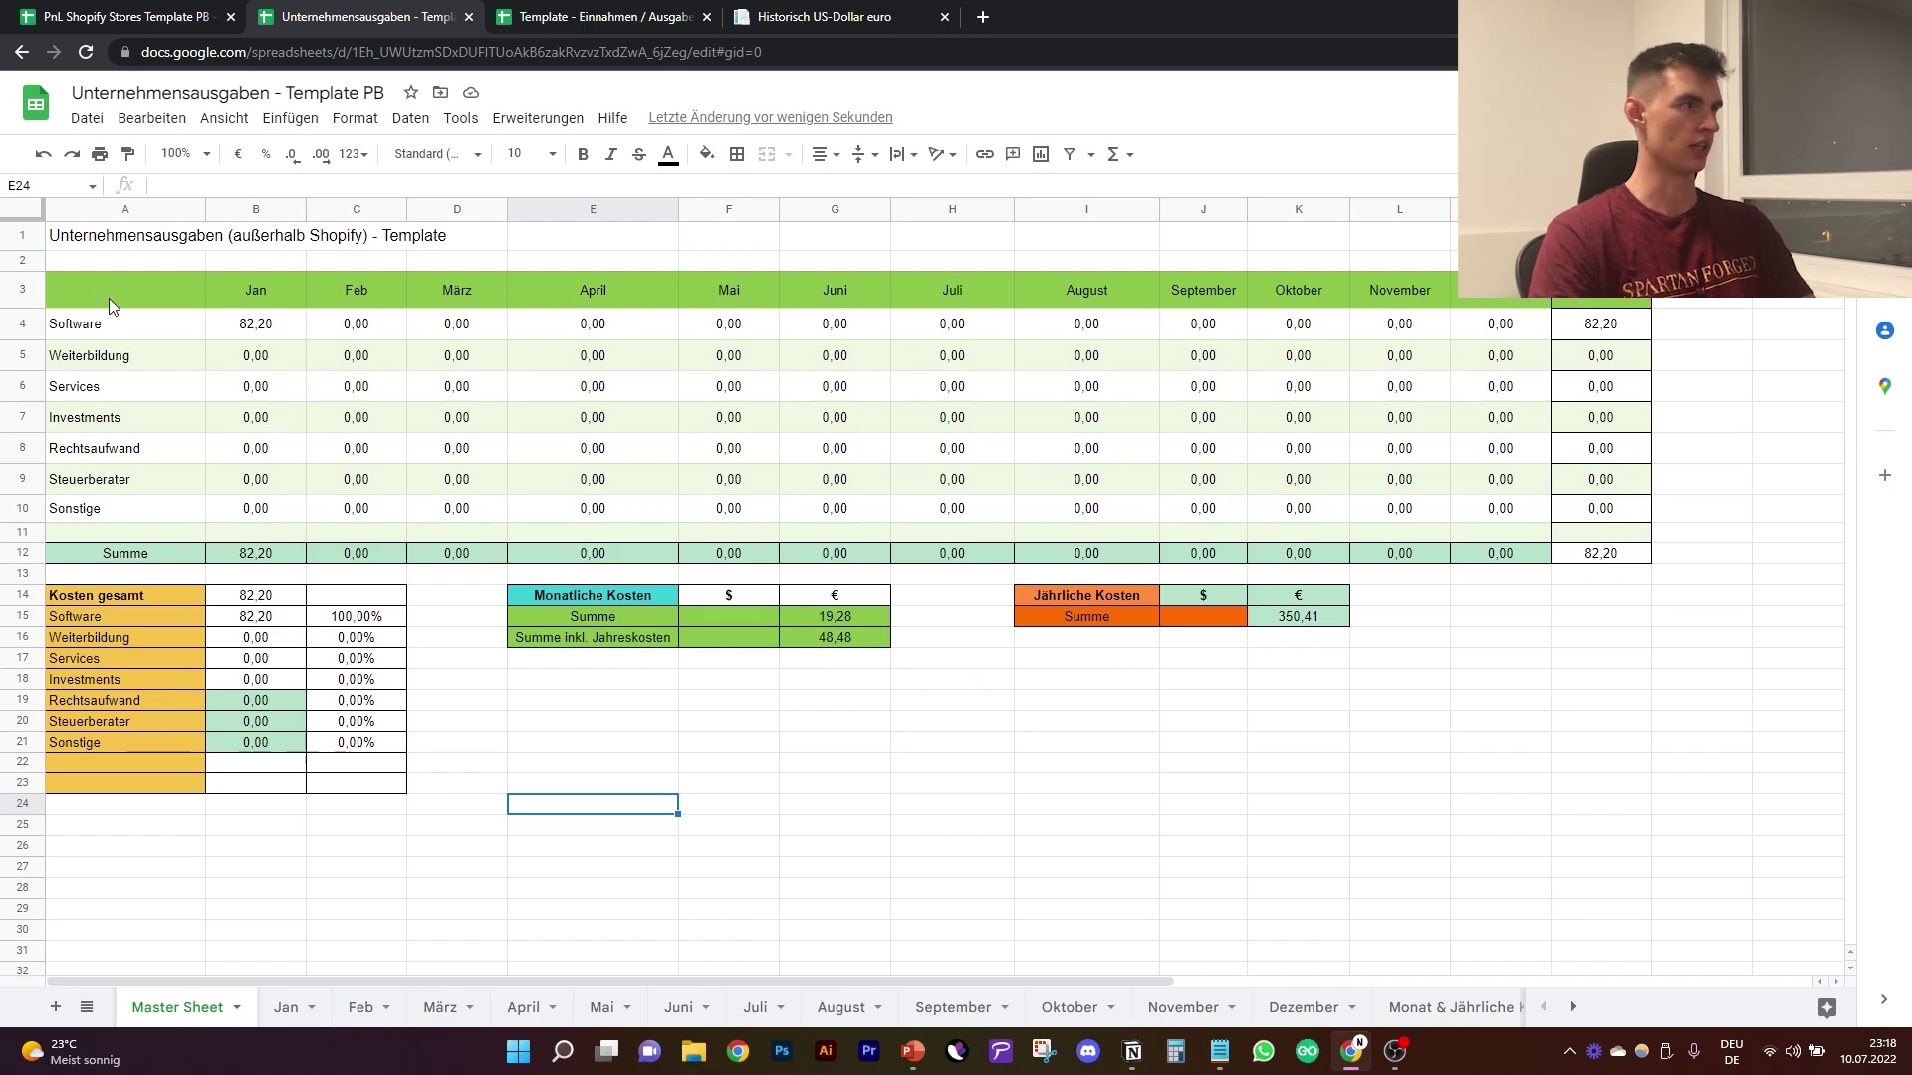
click(288, 1011)
click(214, 1011)
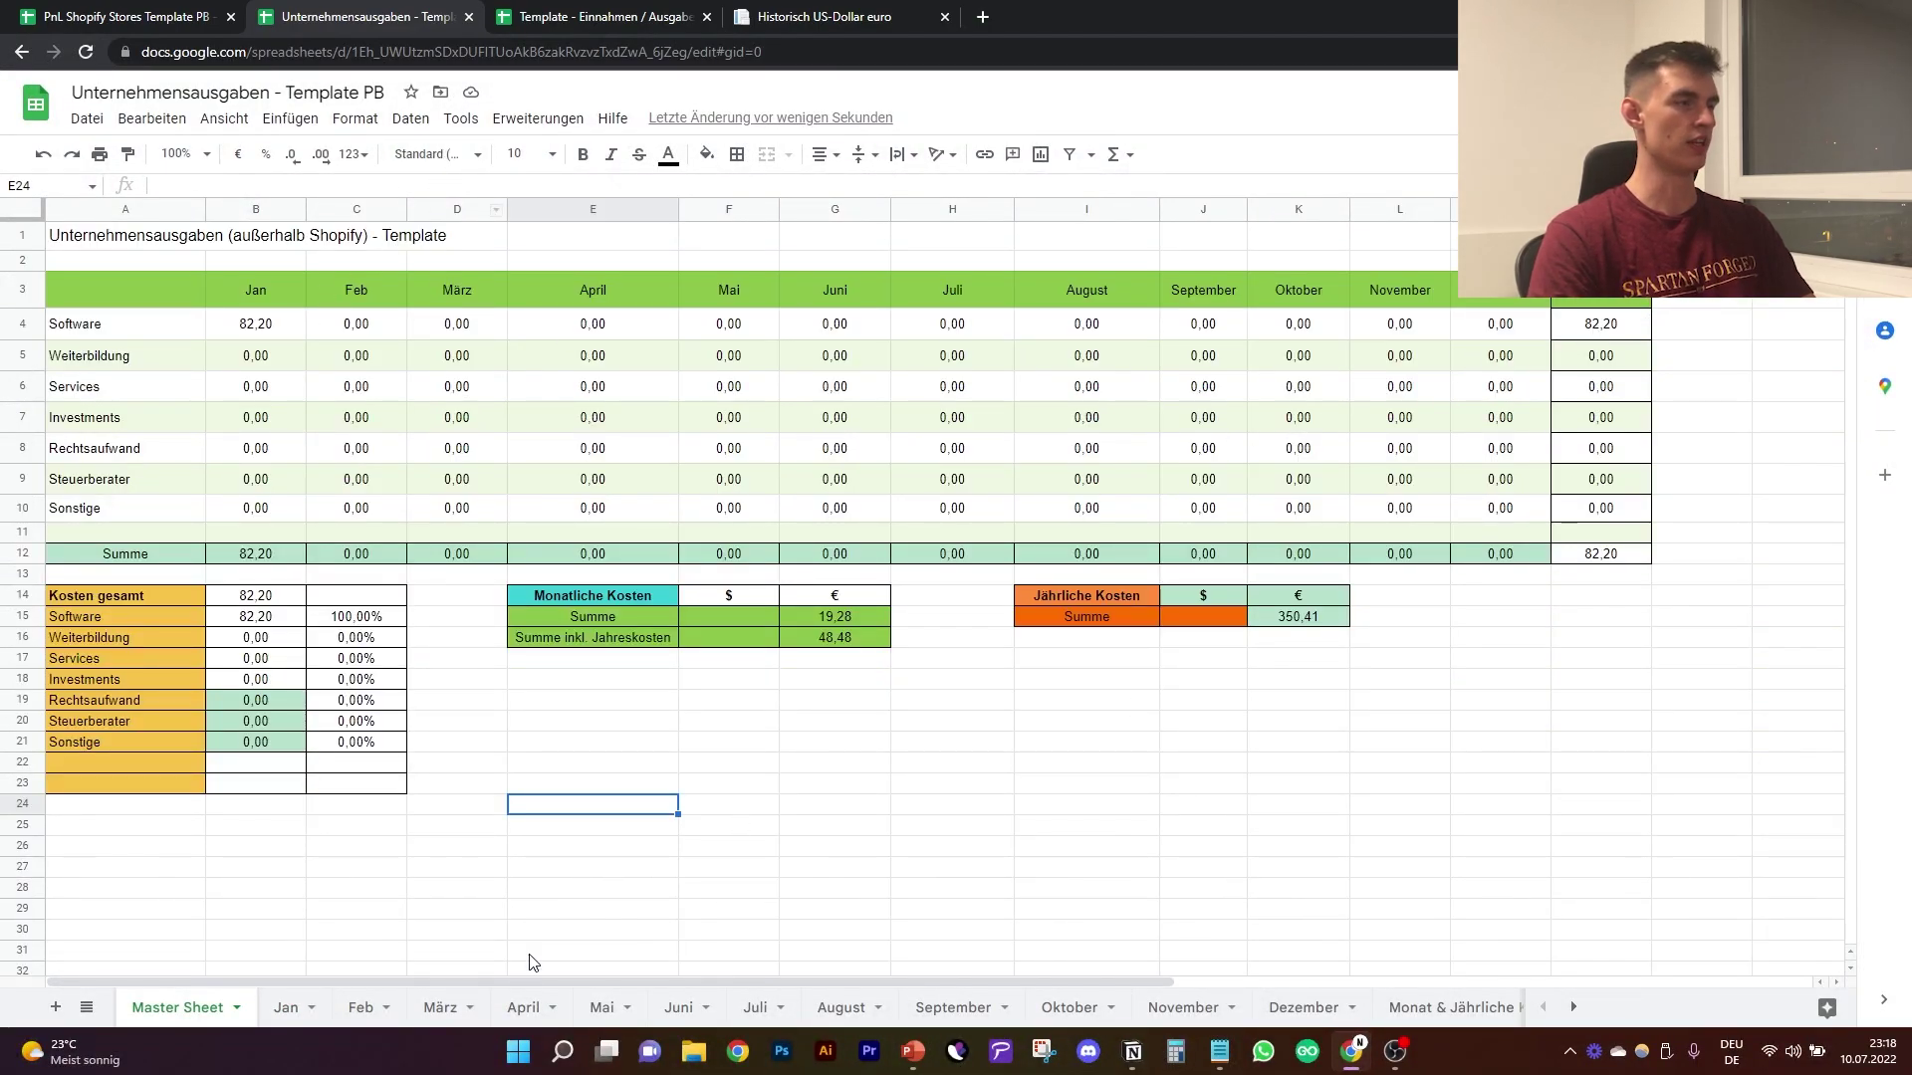
Step: Return to the Jan sheet and examine the category columns, including the Investments heading
click(291, 1008)
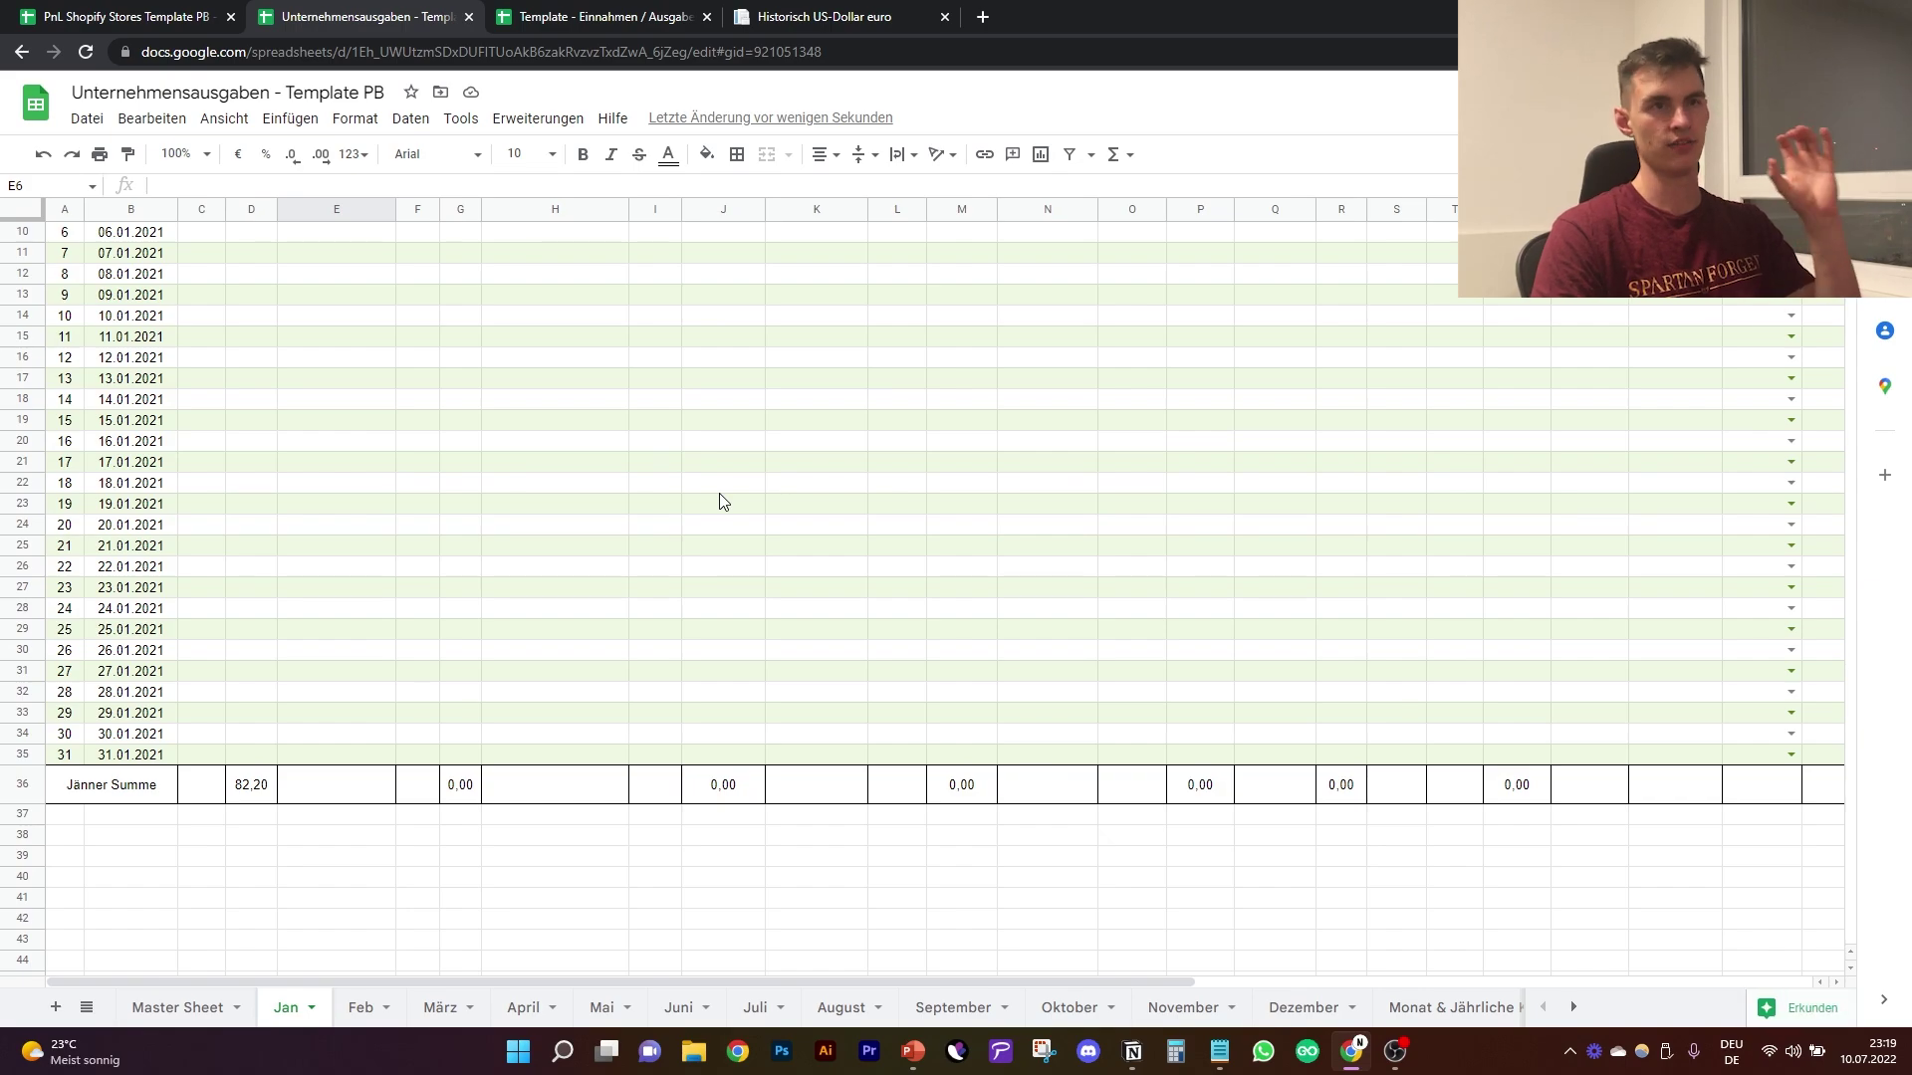
scroll(722, 501, up, 3)
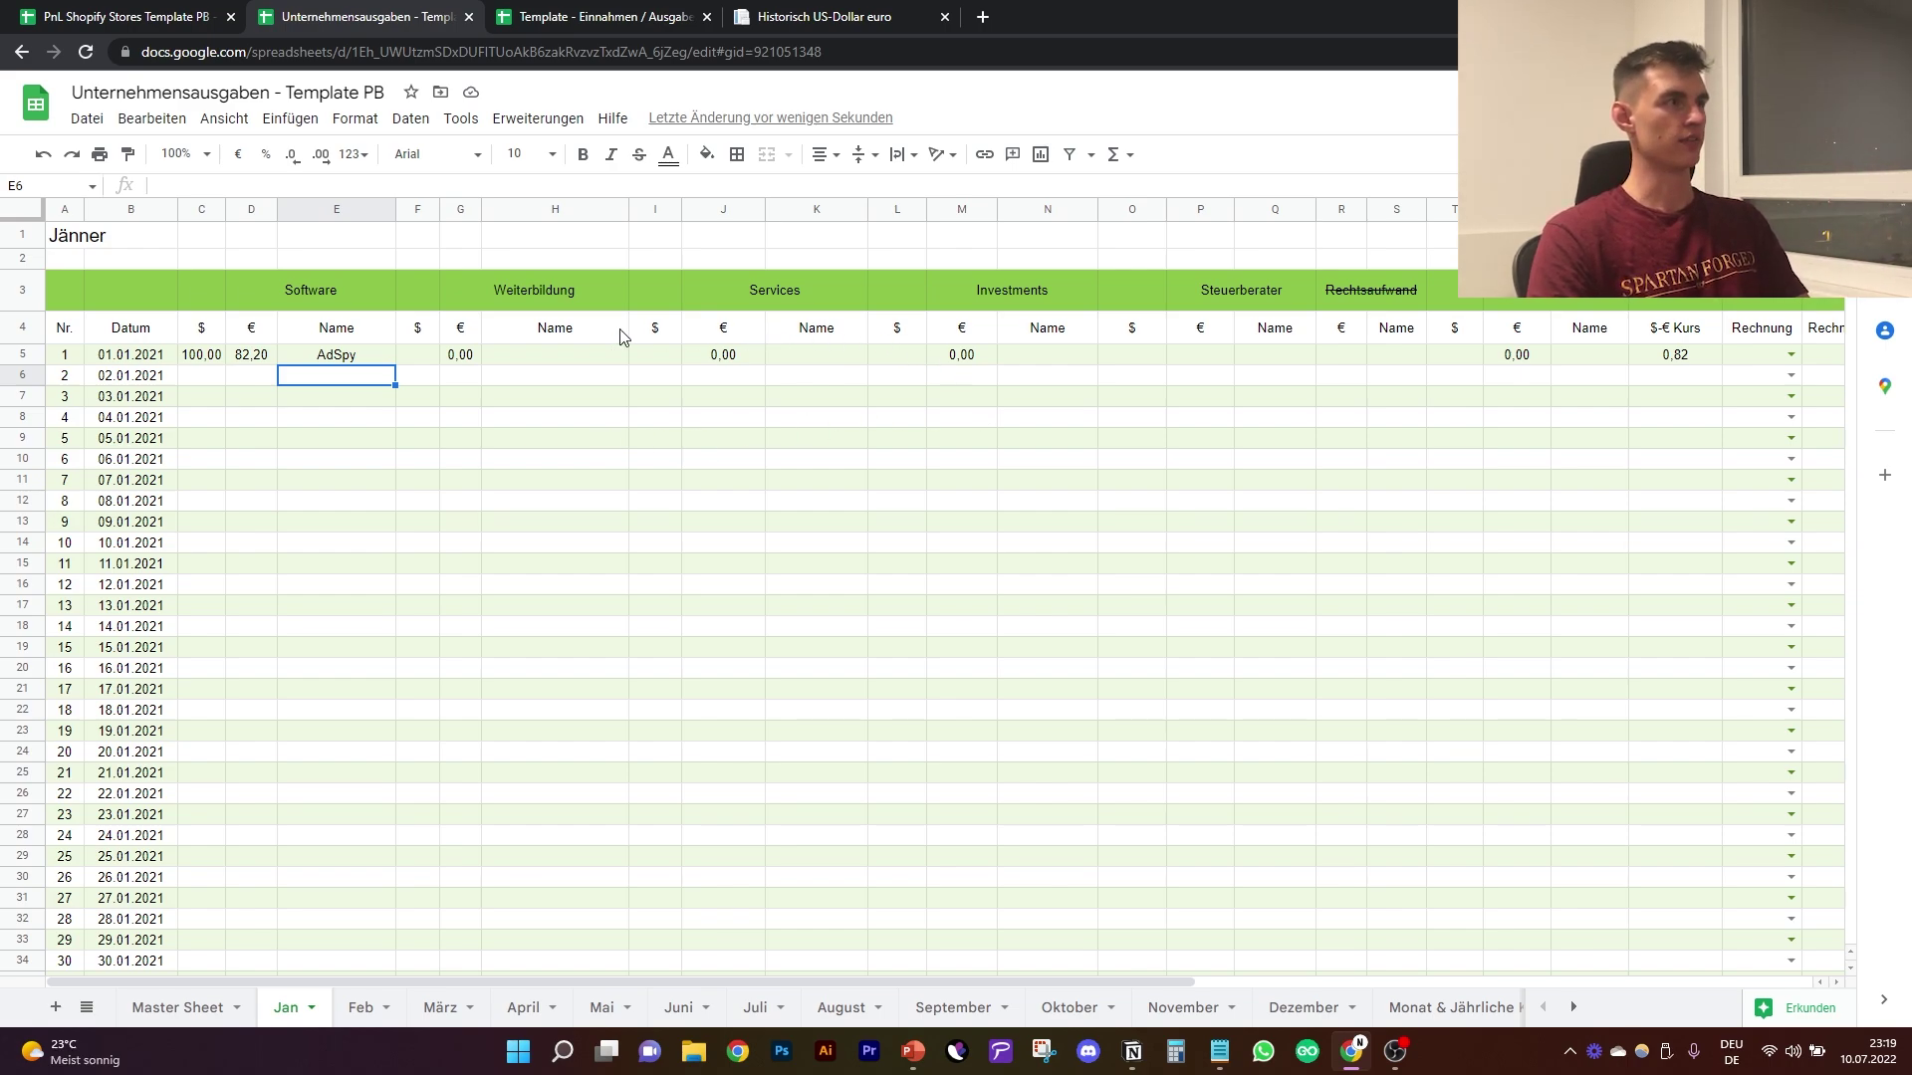
click(1025, 307)
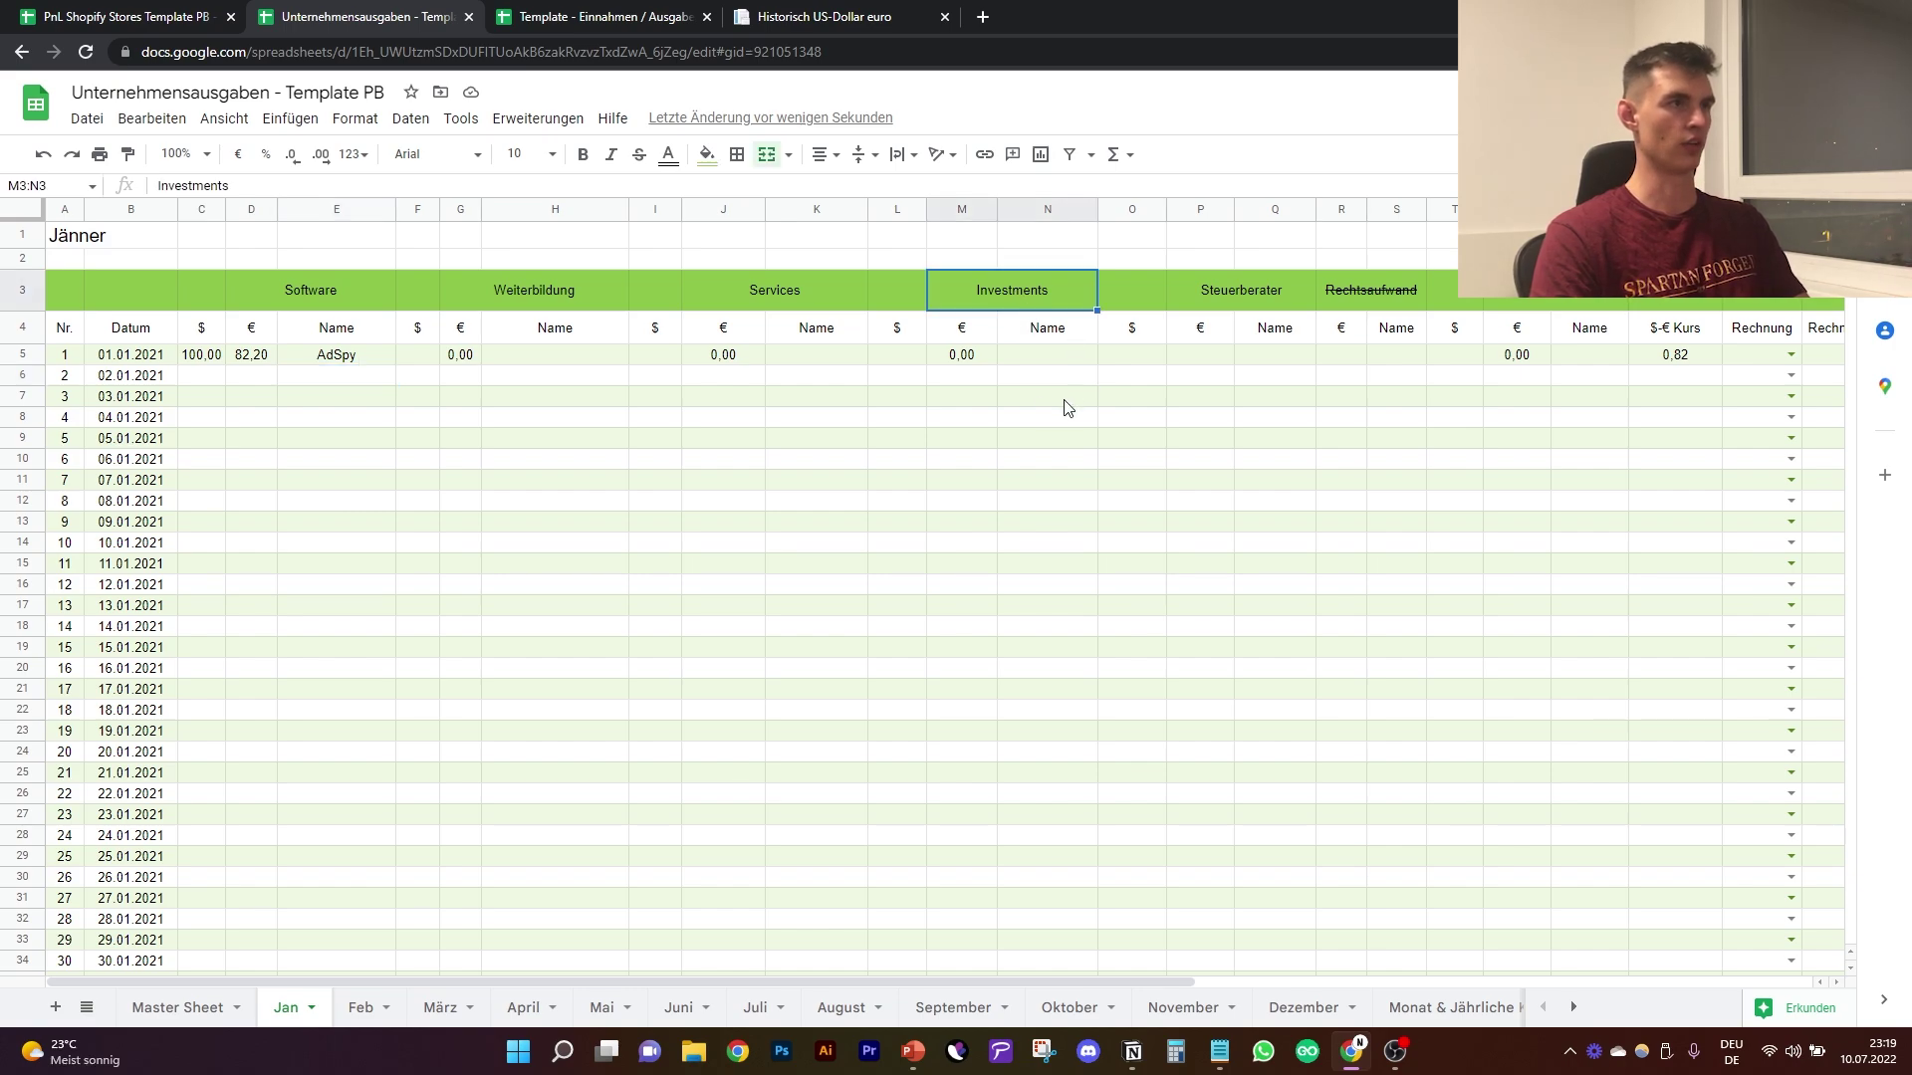
Step: Examine the remaining expense categories through Rechtsaufwand and Sonstiges, and view the options for inserting or deleting a category column
key(Right)
key(Right)
key(Right)
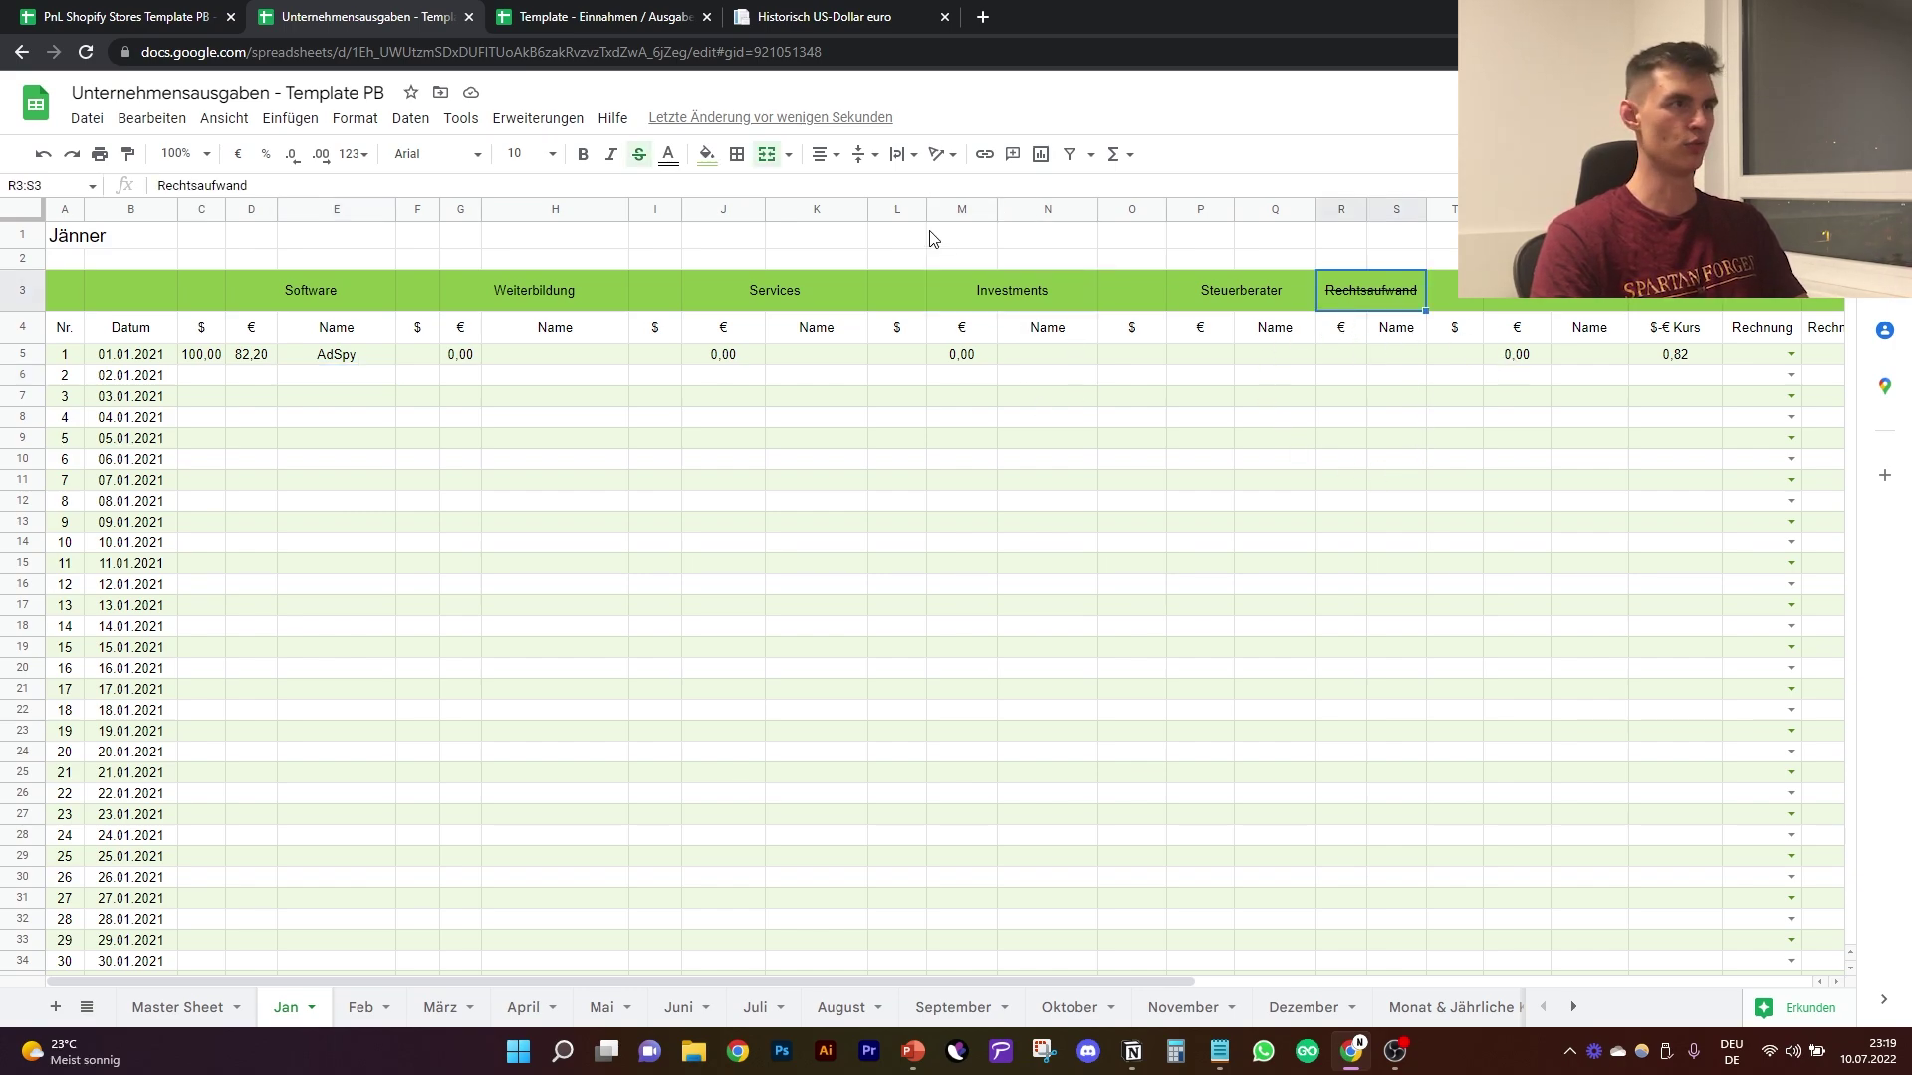
click(1046, 209)
right_click(1045, 209)
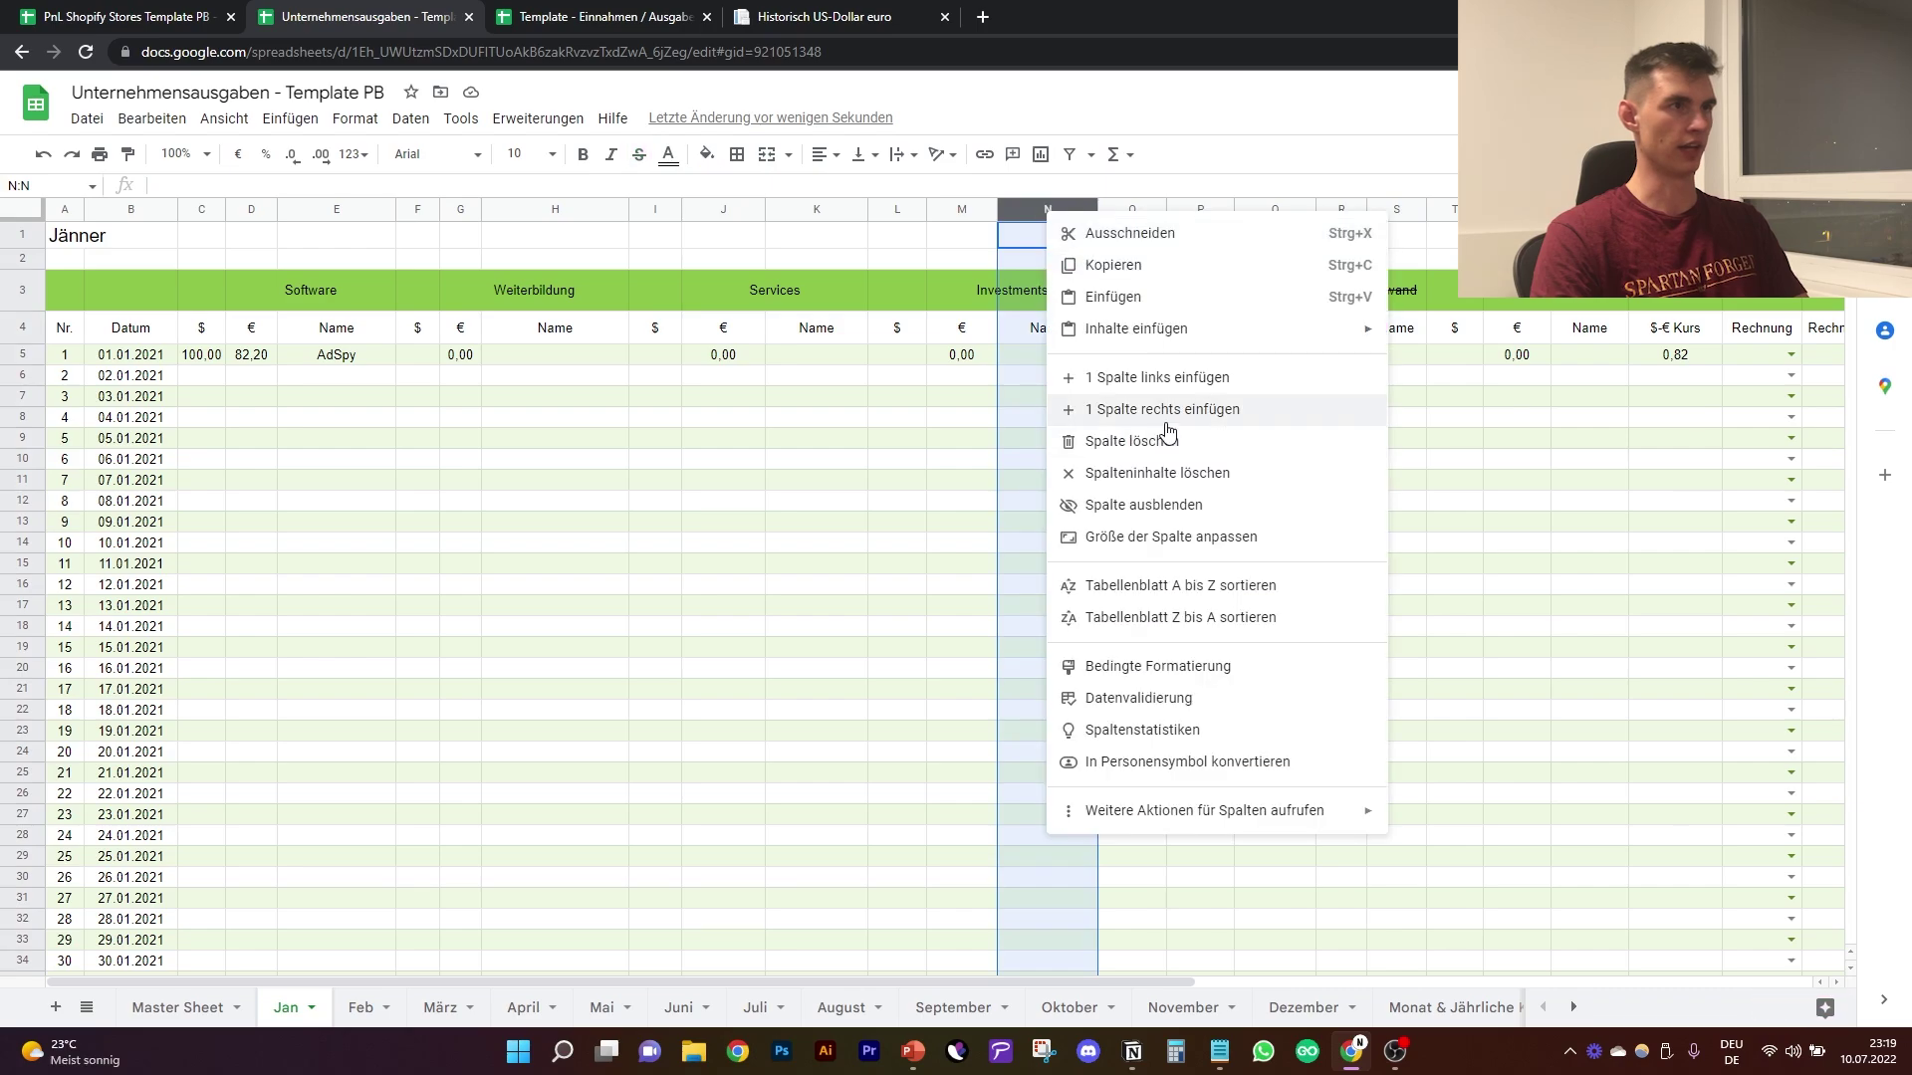
click(1481, 510)
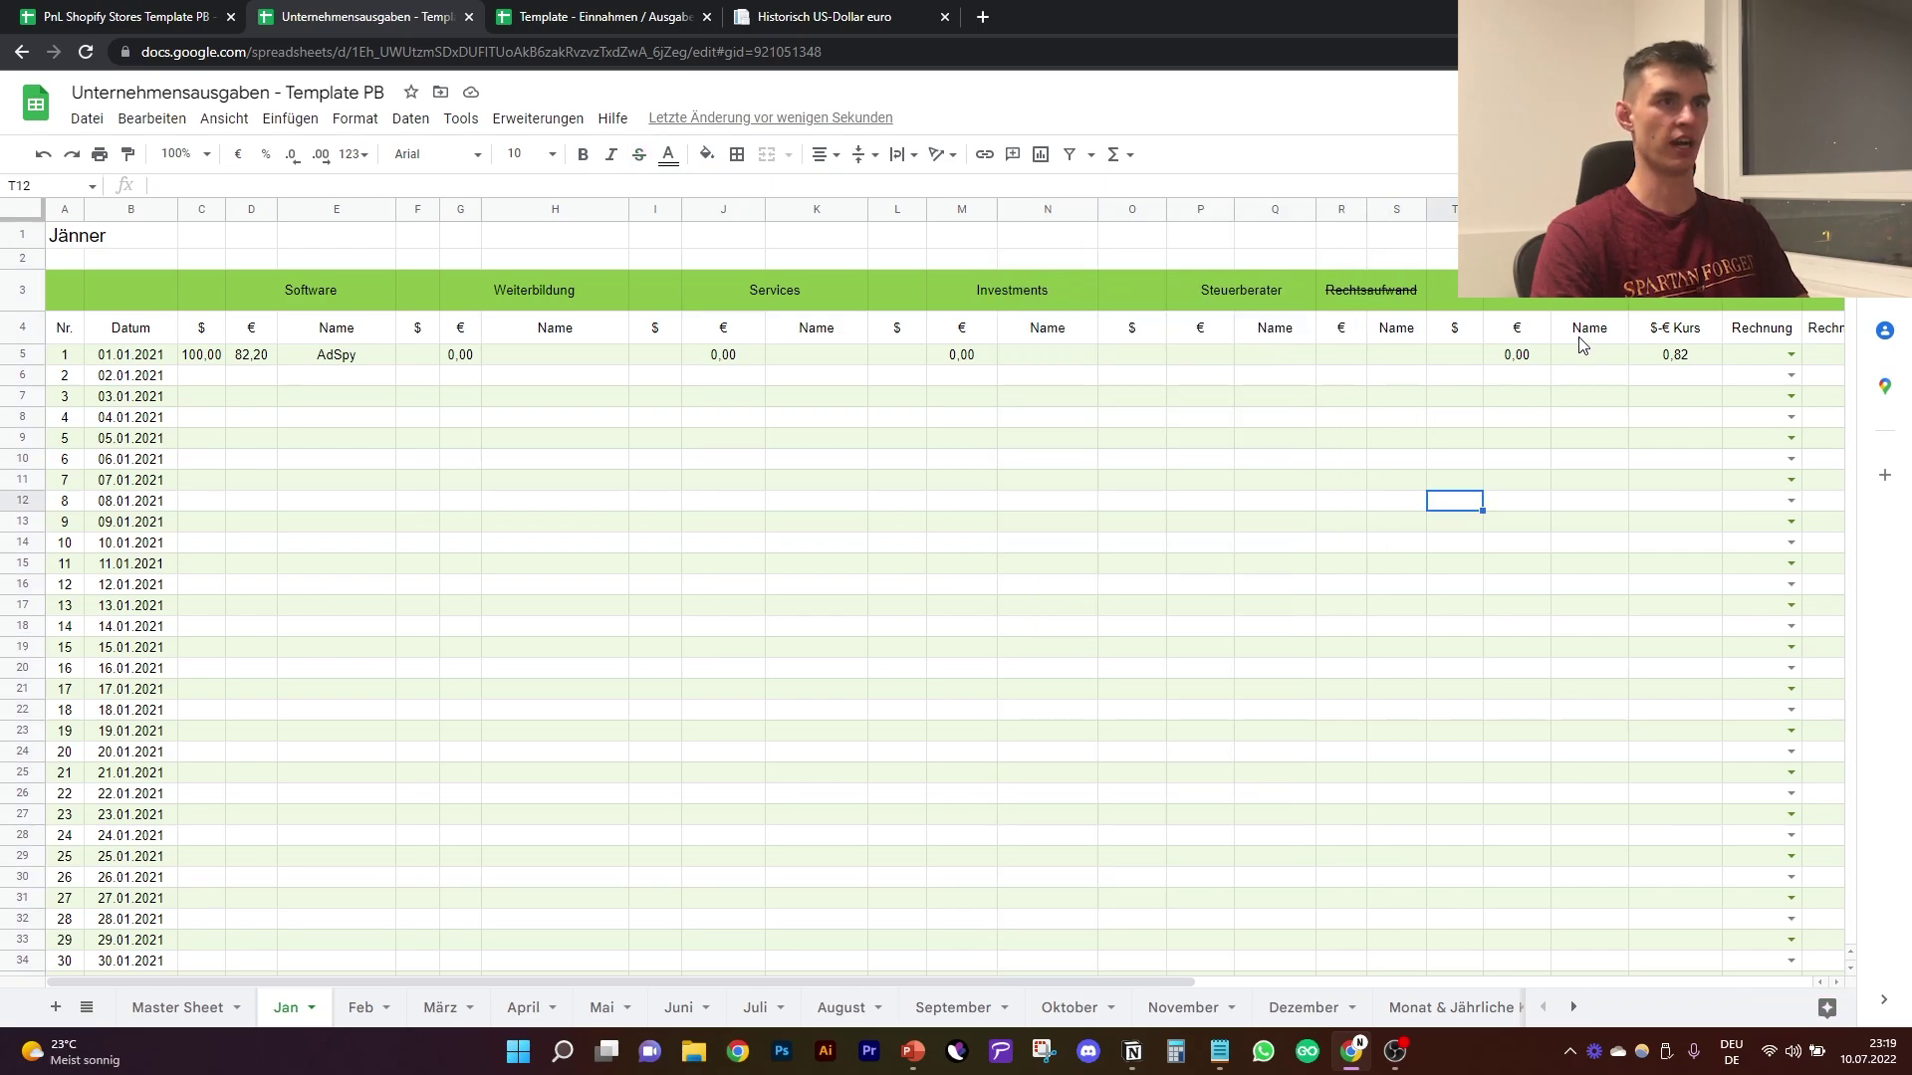
click(1567, 307)
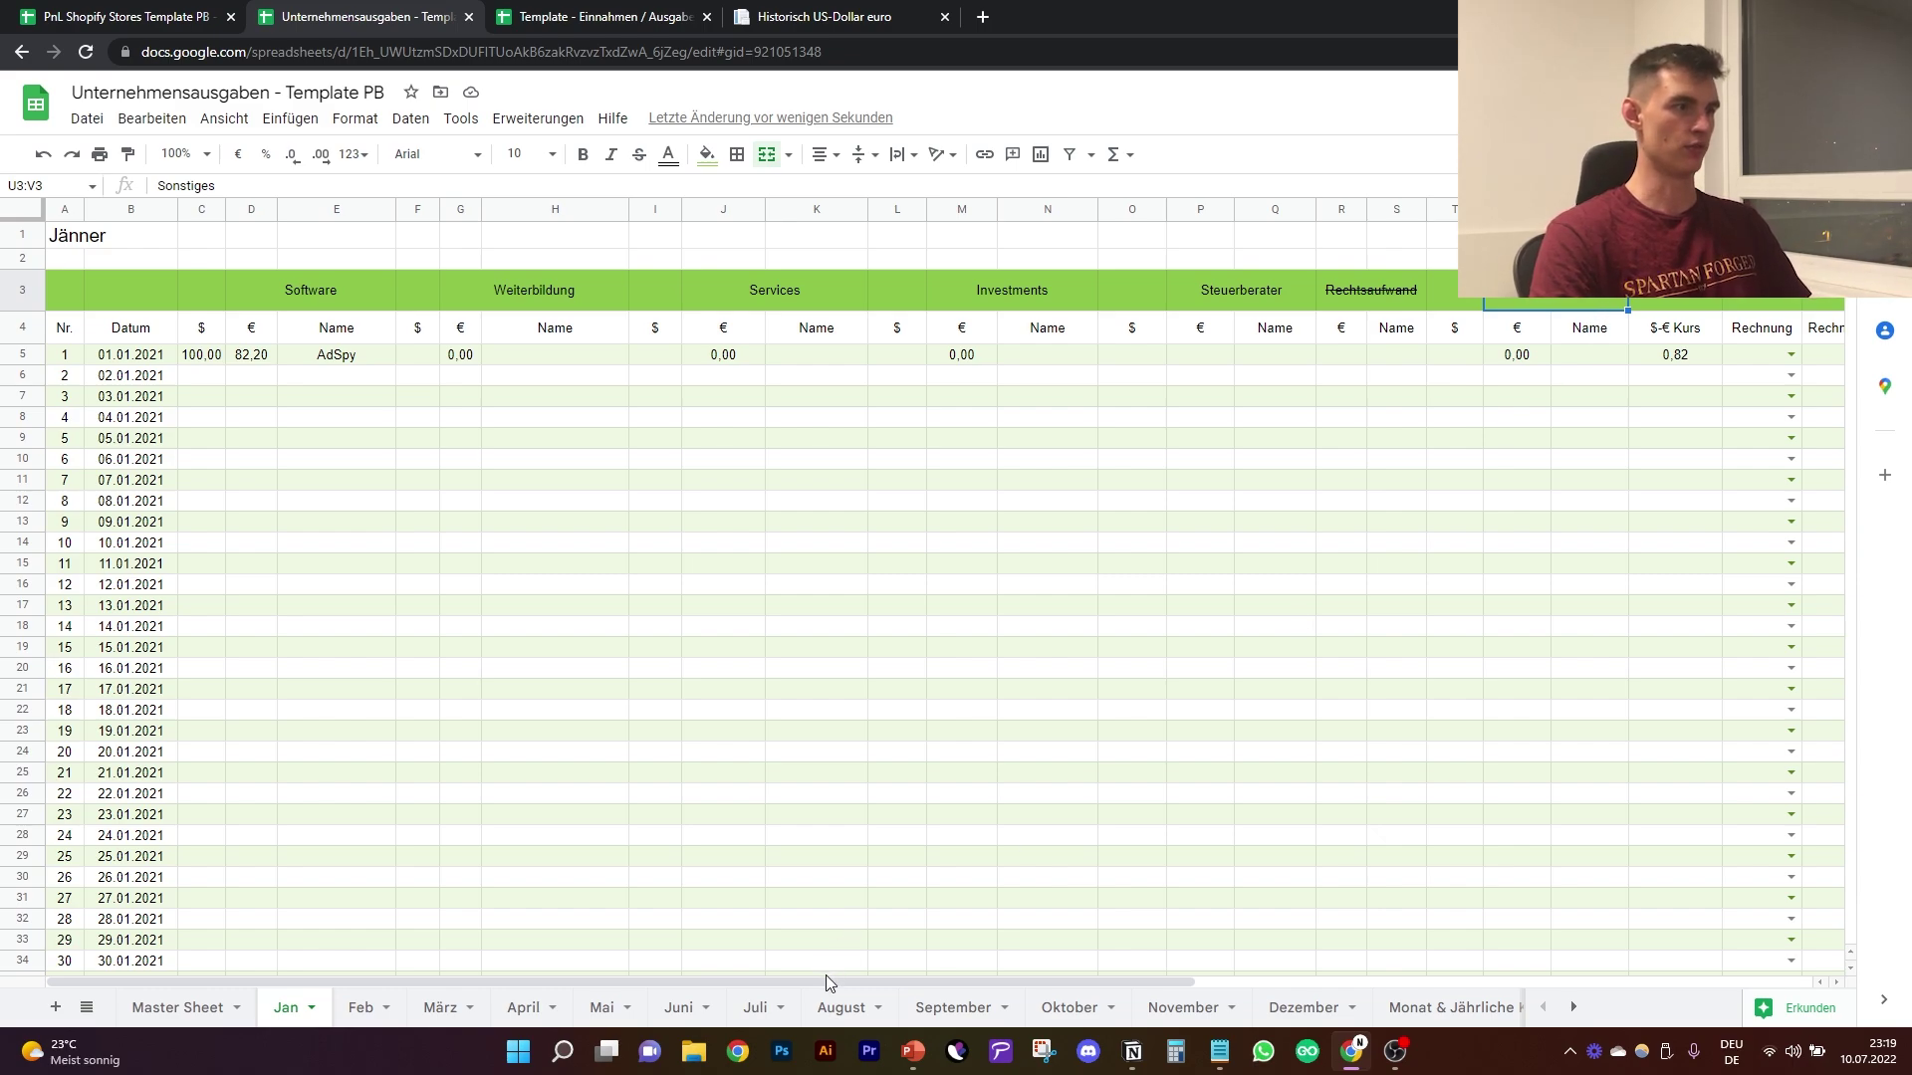
Step: Inspect the Rechnung choices and the Rechnung Link cell for the 01.01.2021 expense
drag(838, 978, 970, 981)
click(1610, 355)
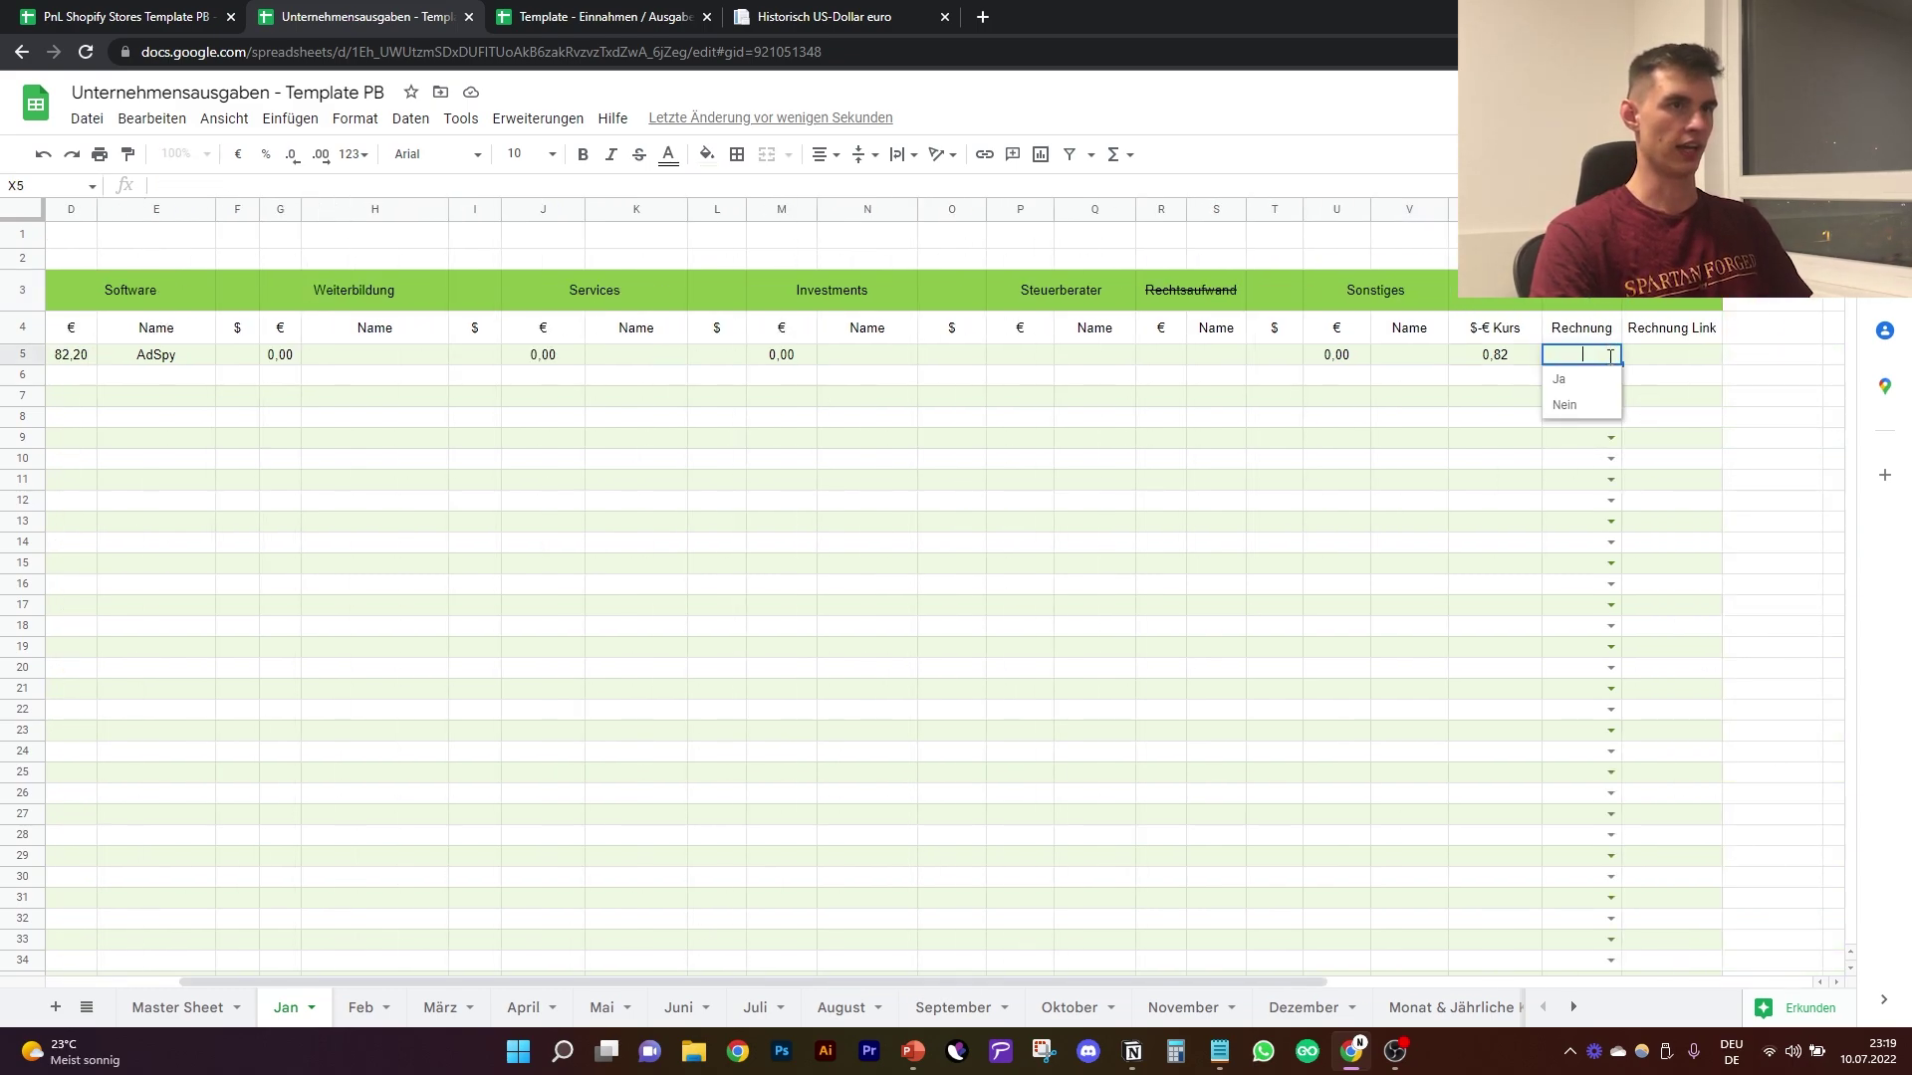
click(1674, 417)
key(Up)
key(Up)
key(Up)
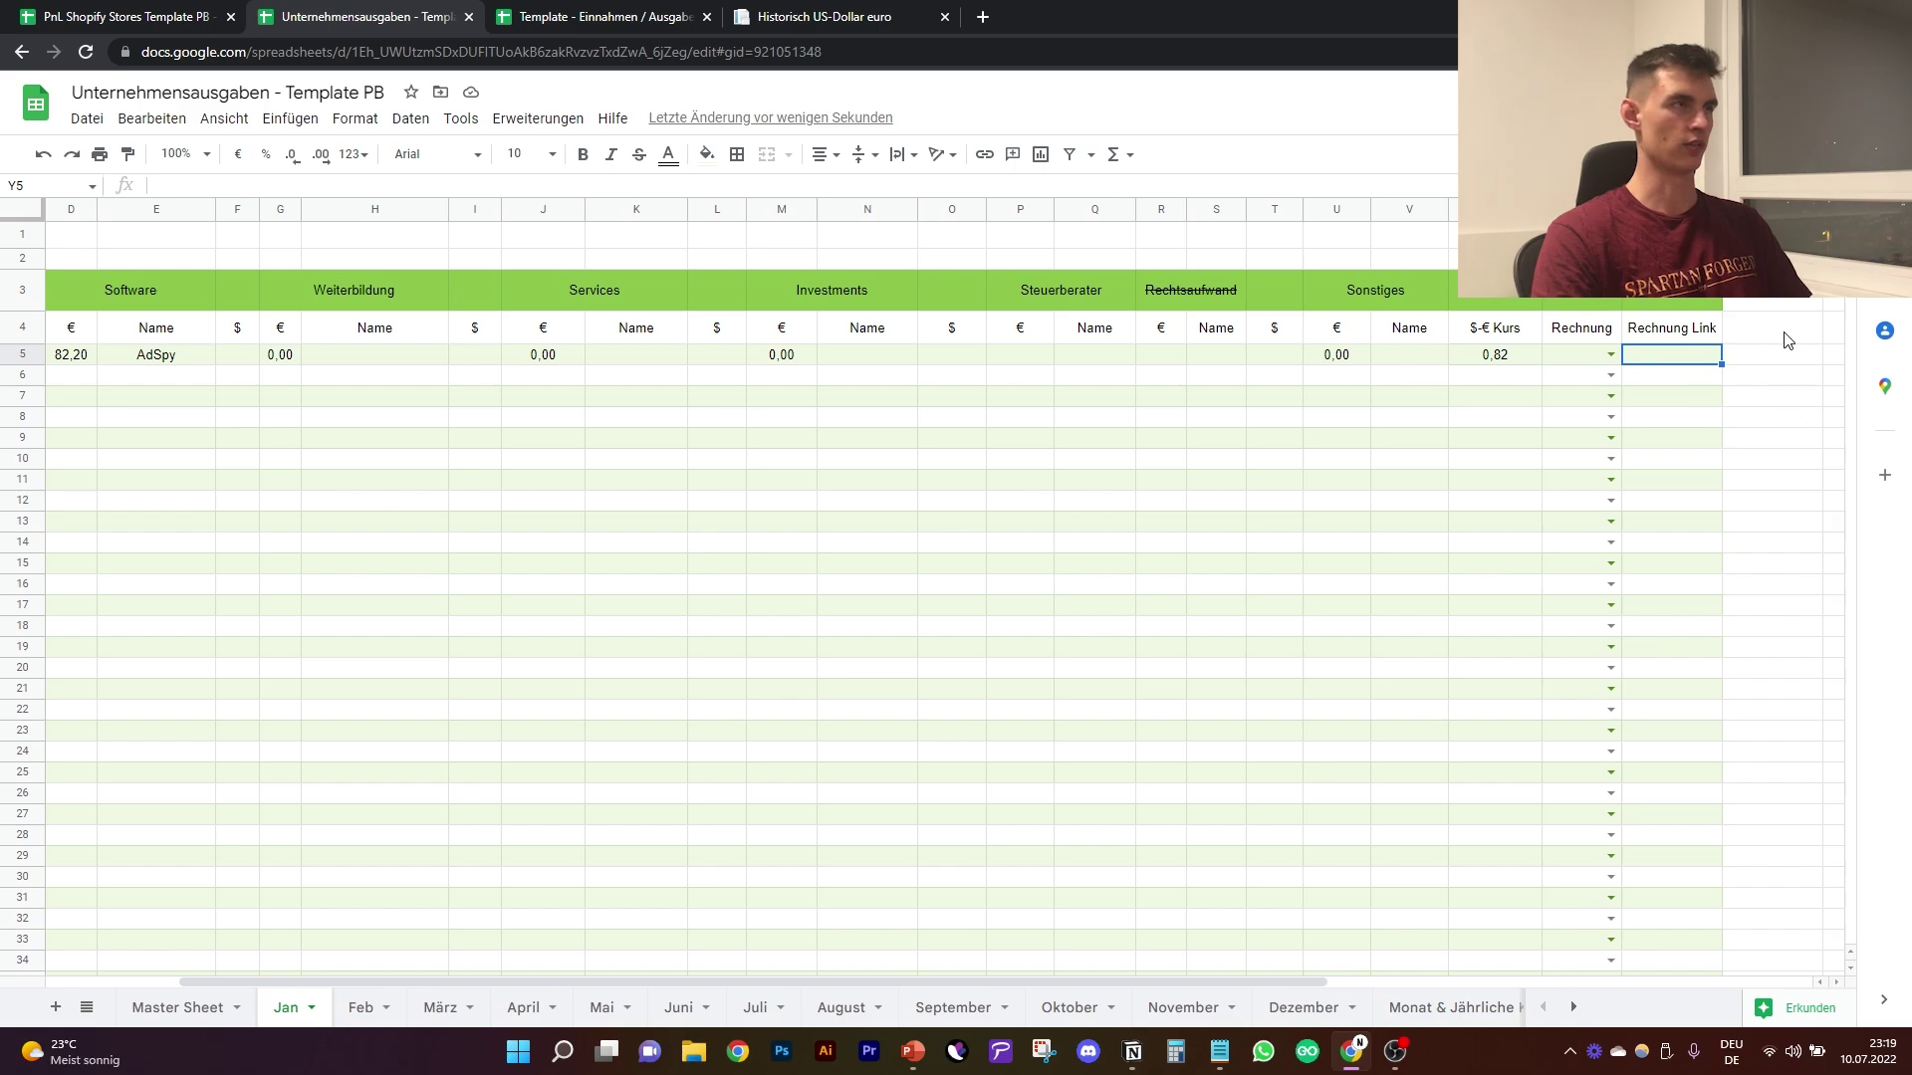
drag(1156, 983, 563, 971)
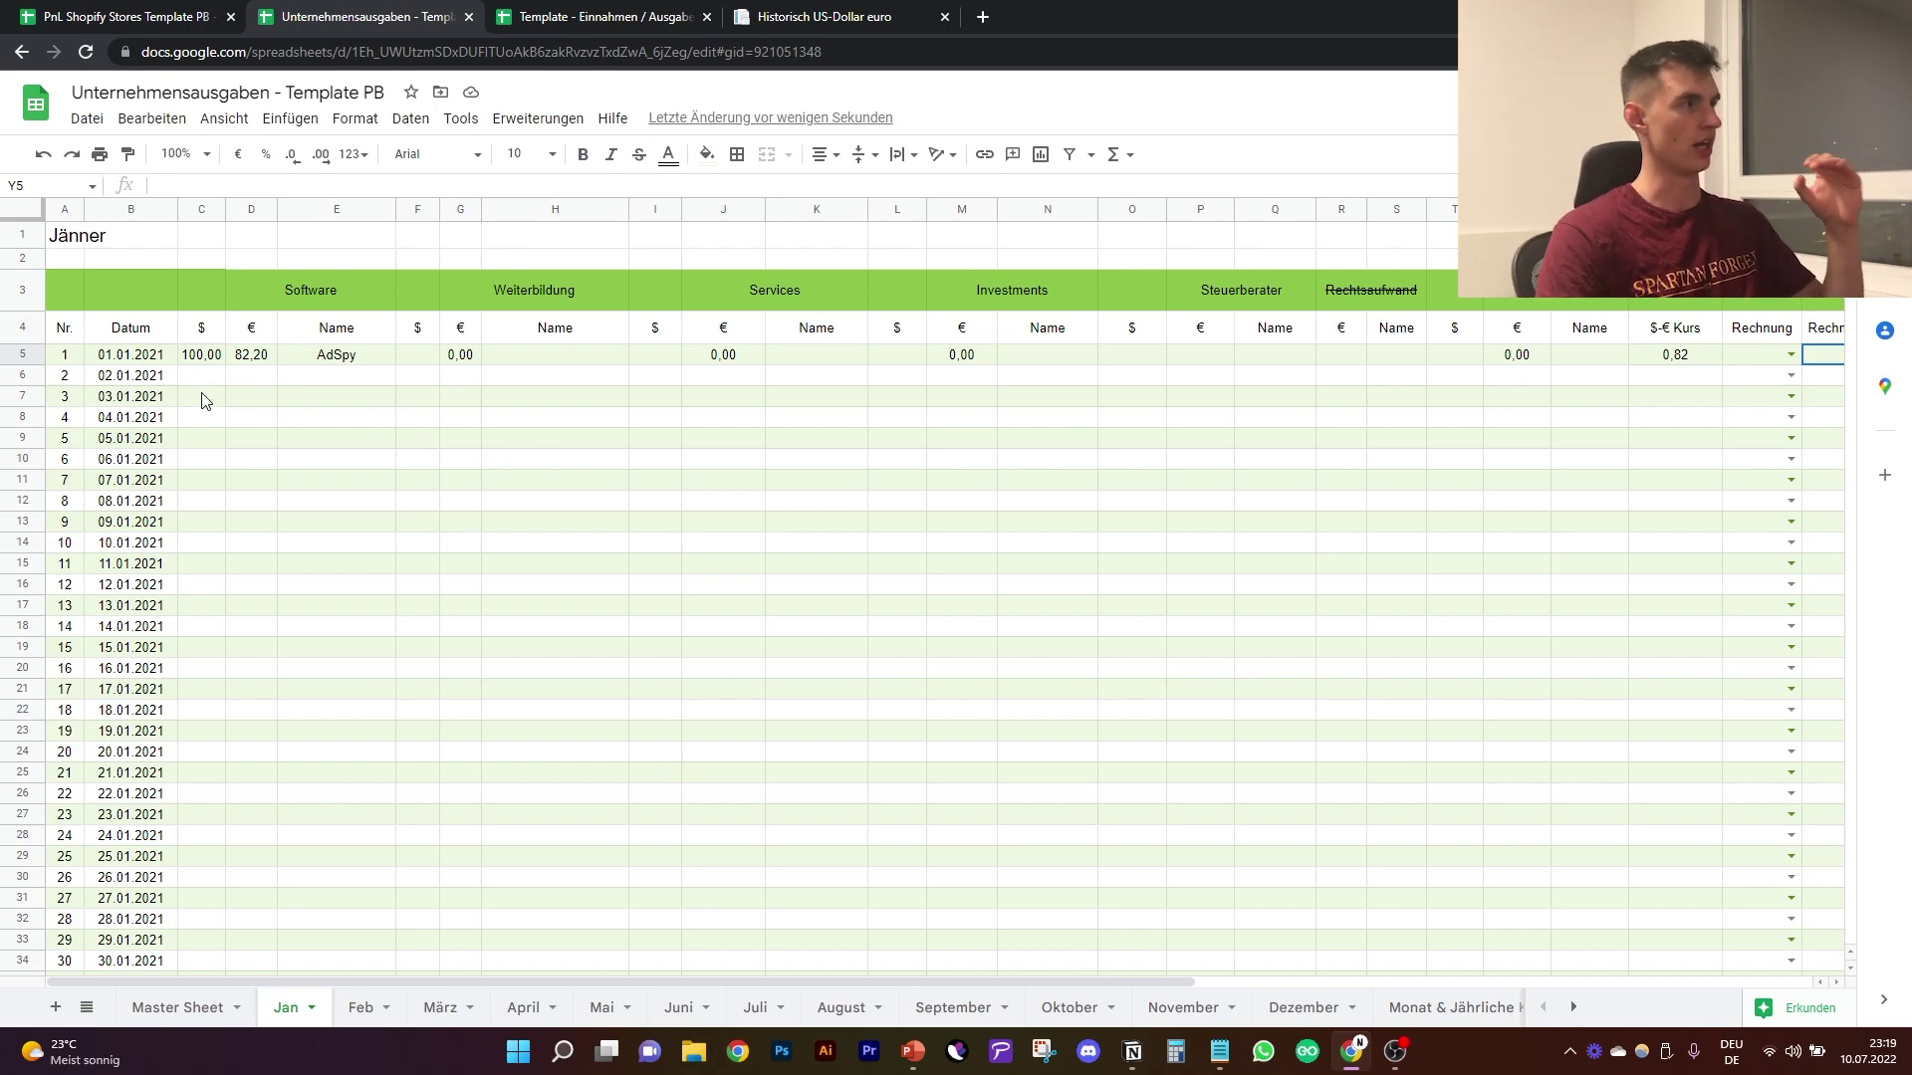
Step: Insert a row below the 01.01.2021 entry in row 5 and date it 01.01.2021 in cell B6
drag(128, 364, 147, 819)
click(287, 713)
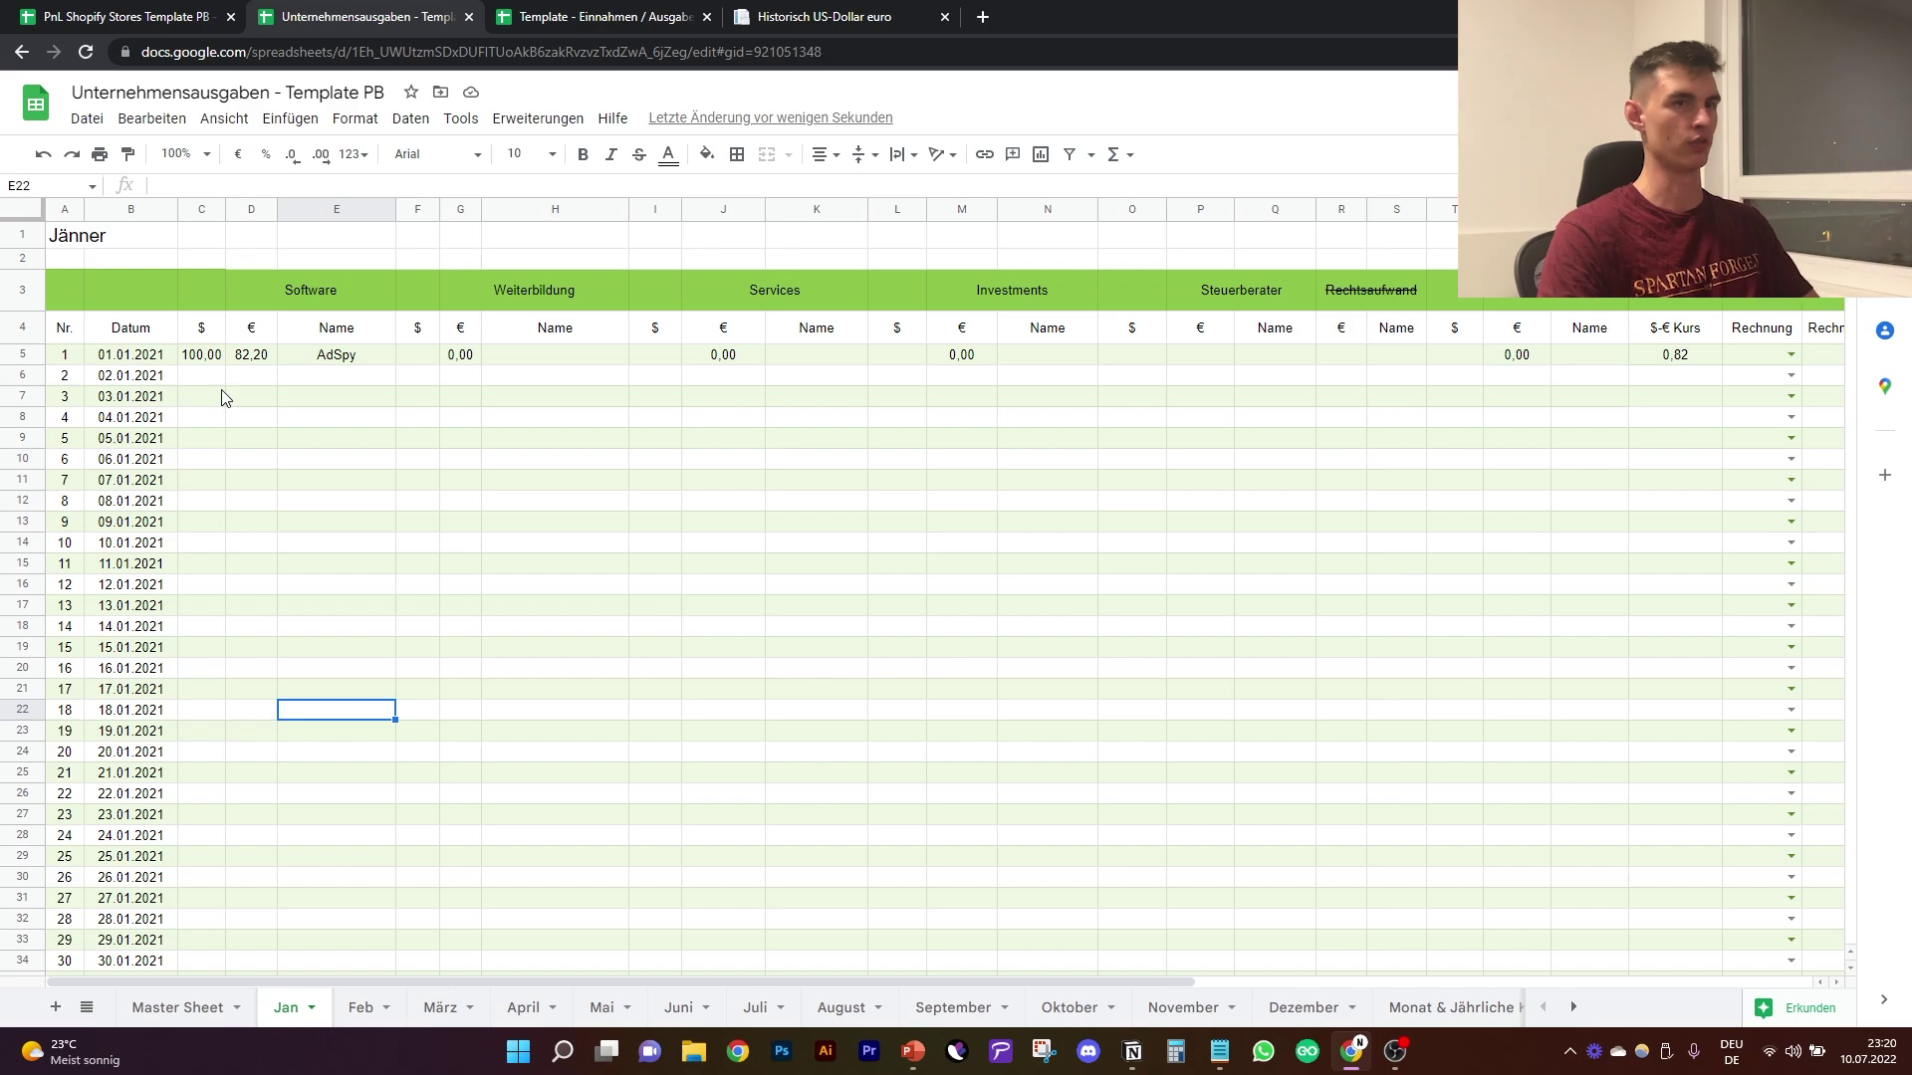
click(24, 357)
right_click(24, 357)
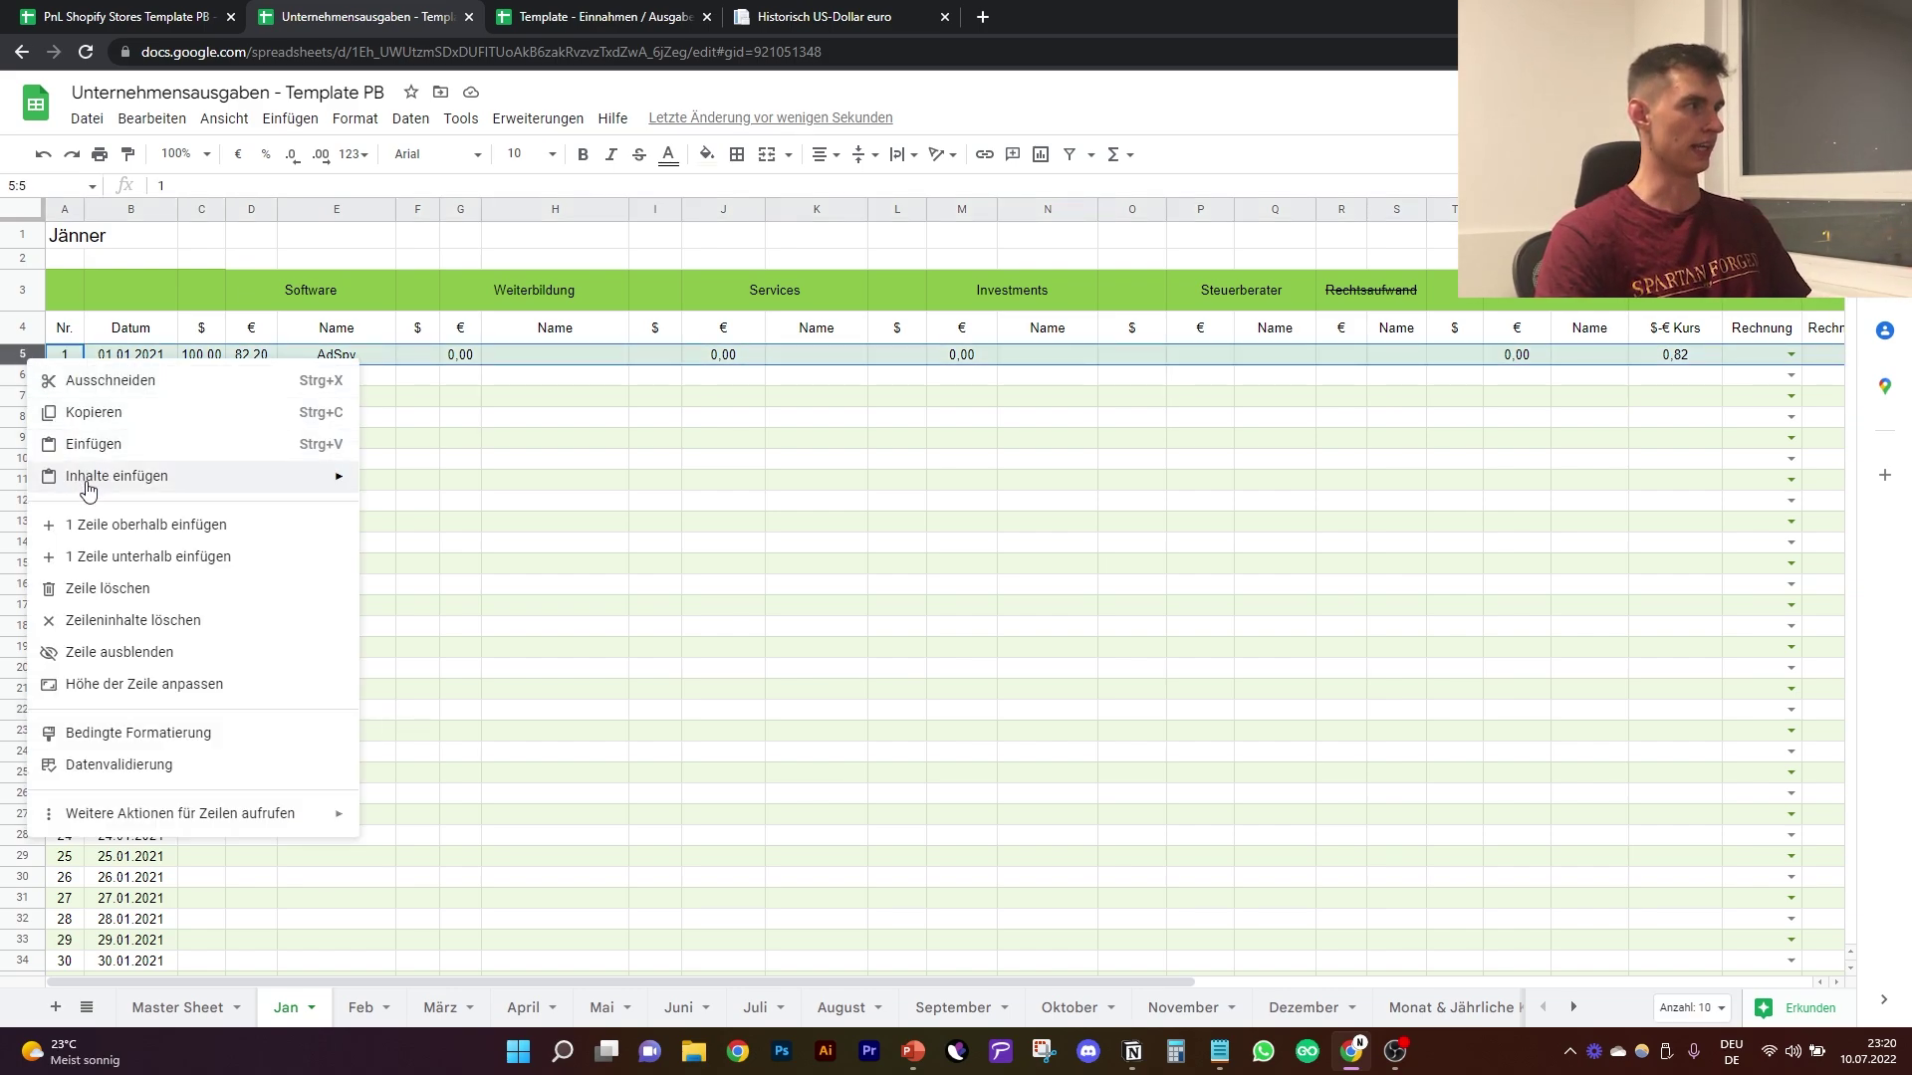
click(116, 556)
click(149, 379)
text(01)
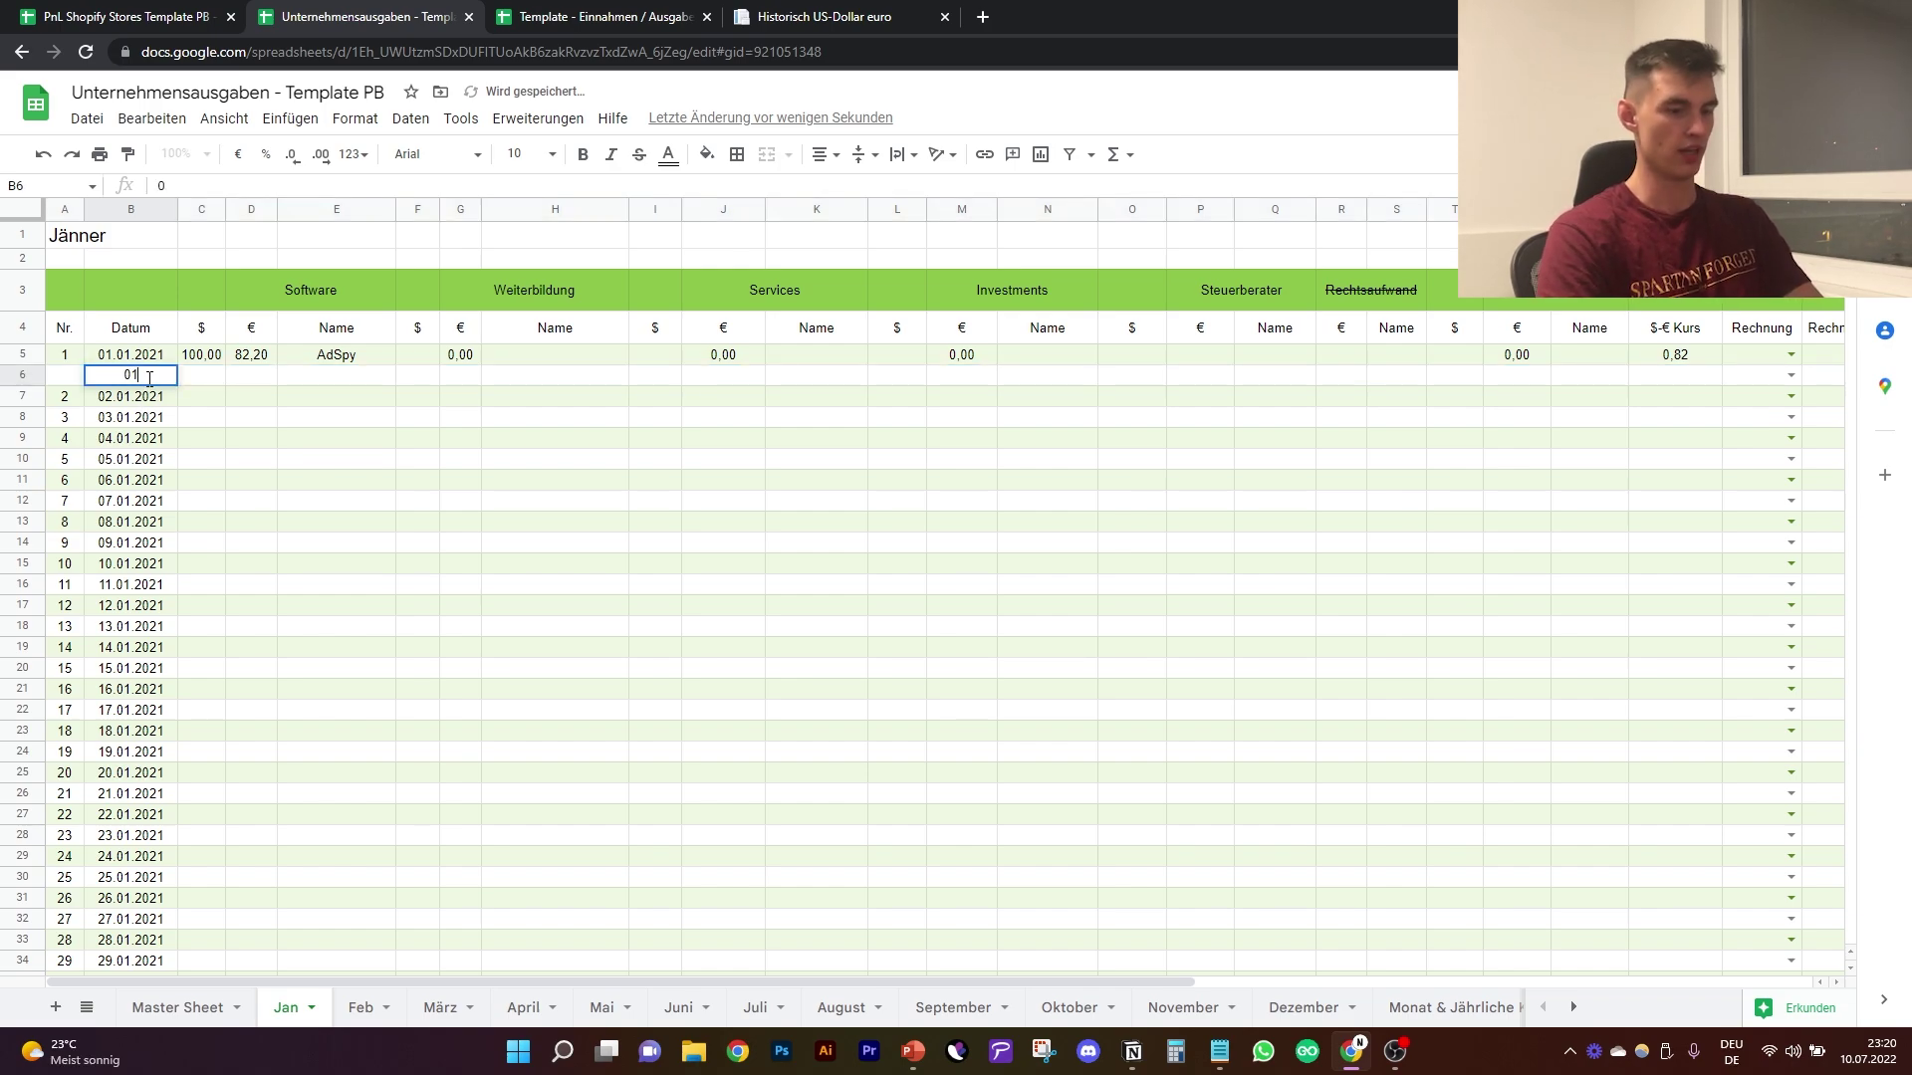
text(.01.2021)
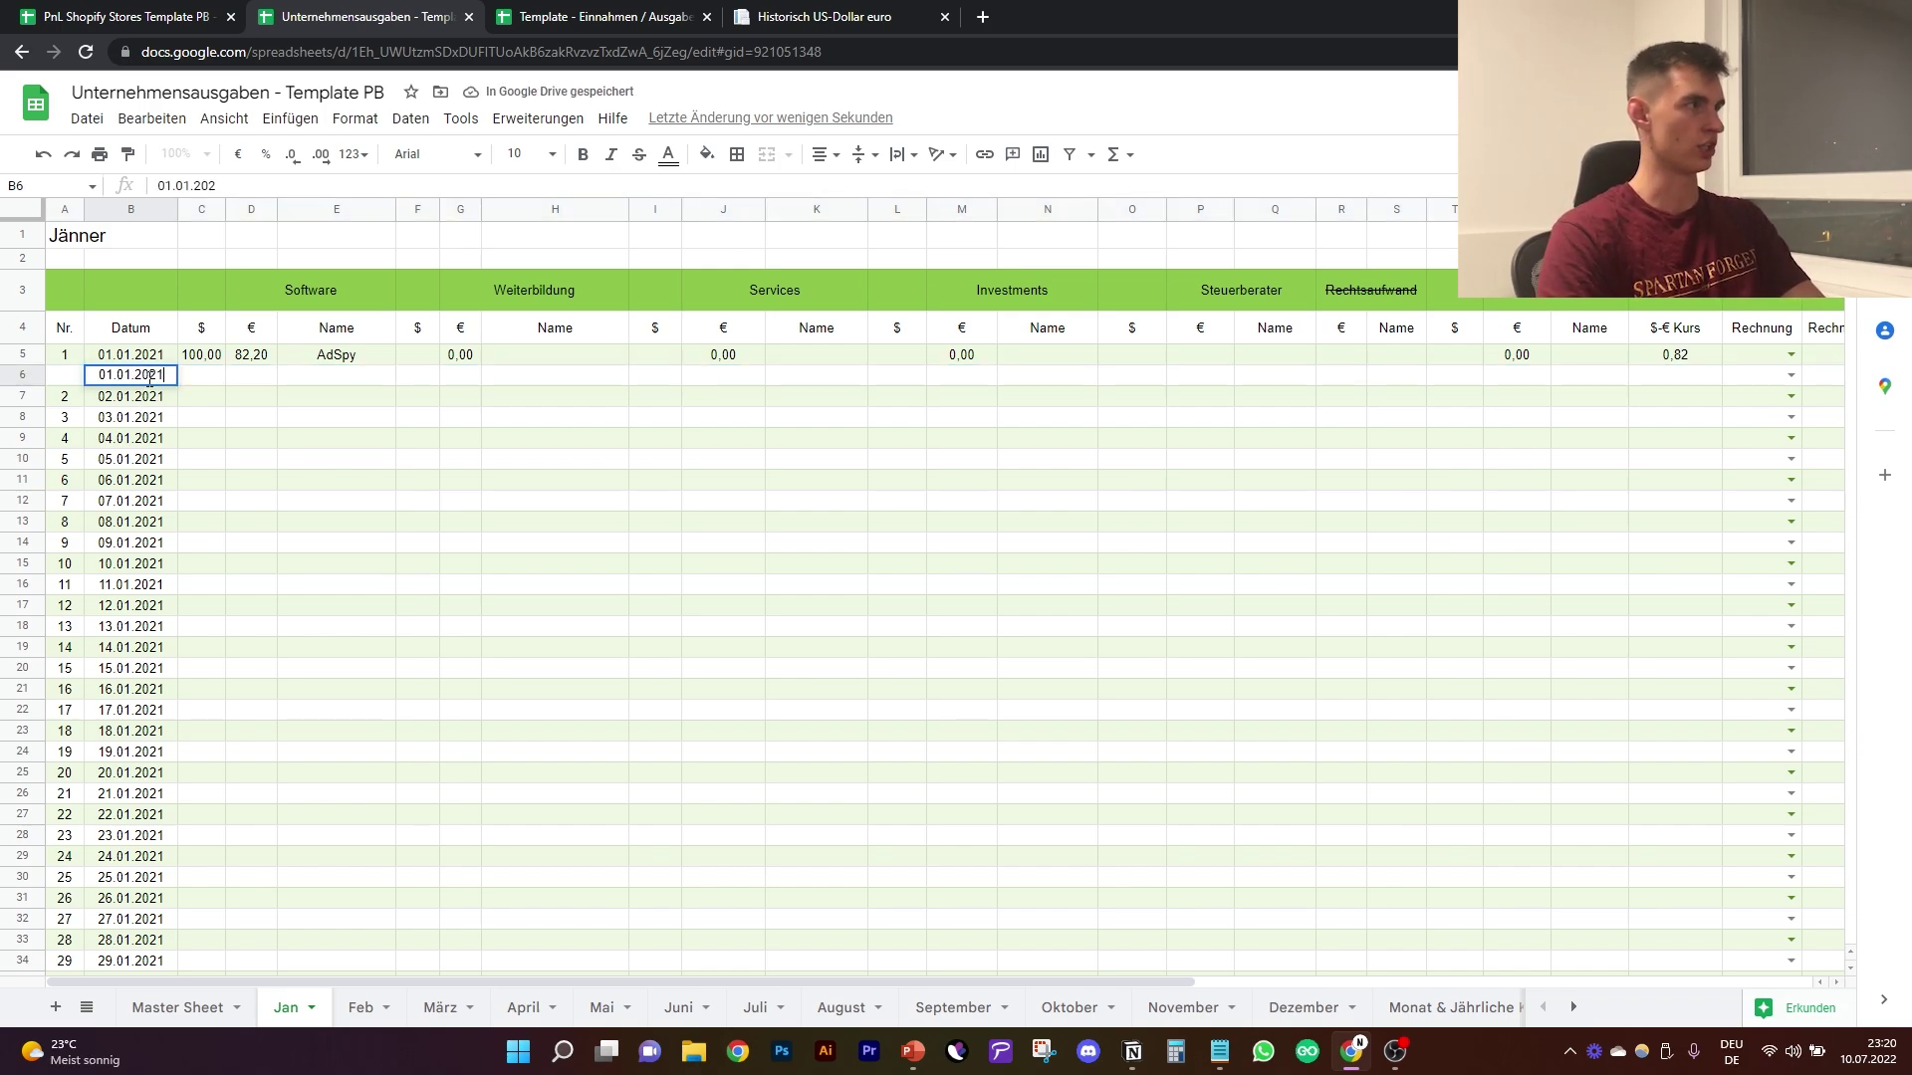
key(Return)
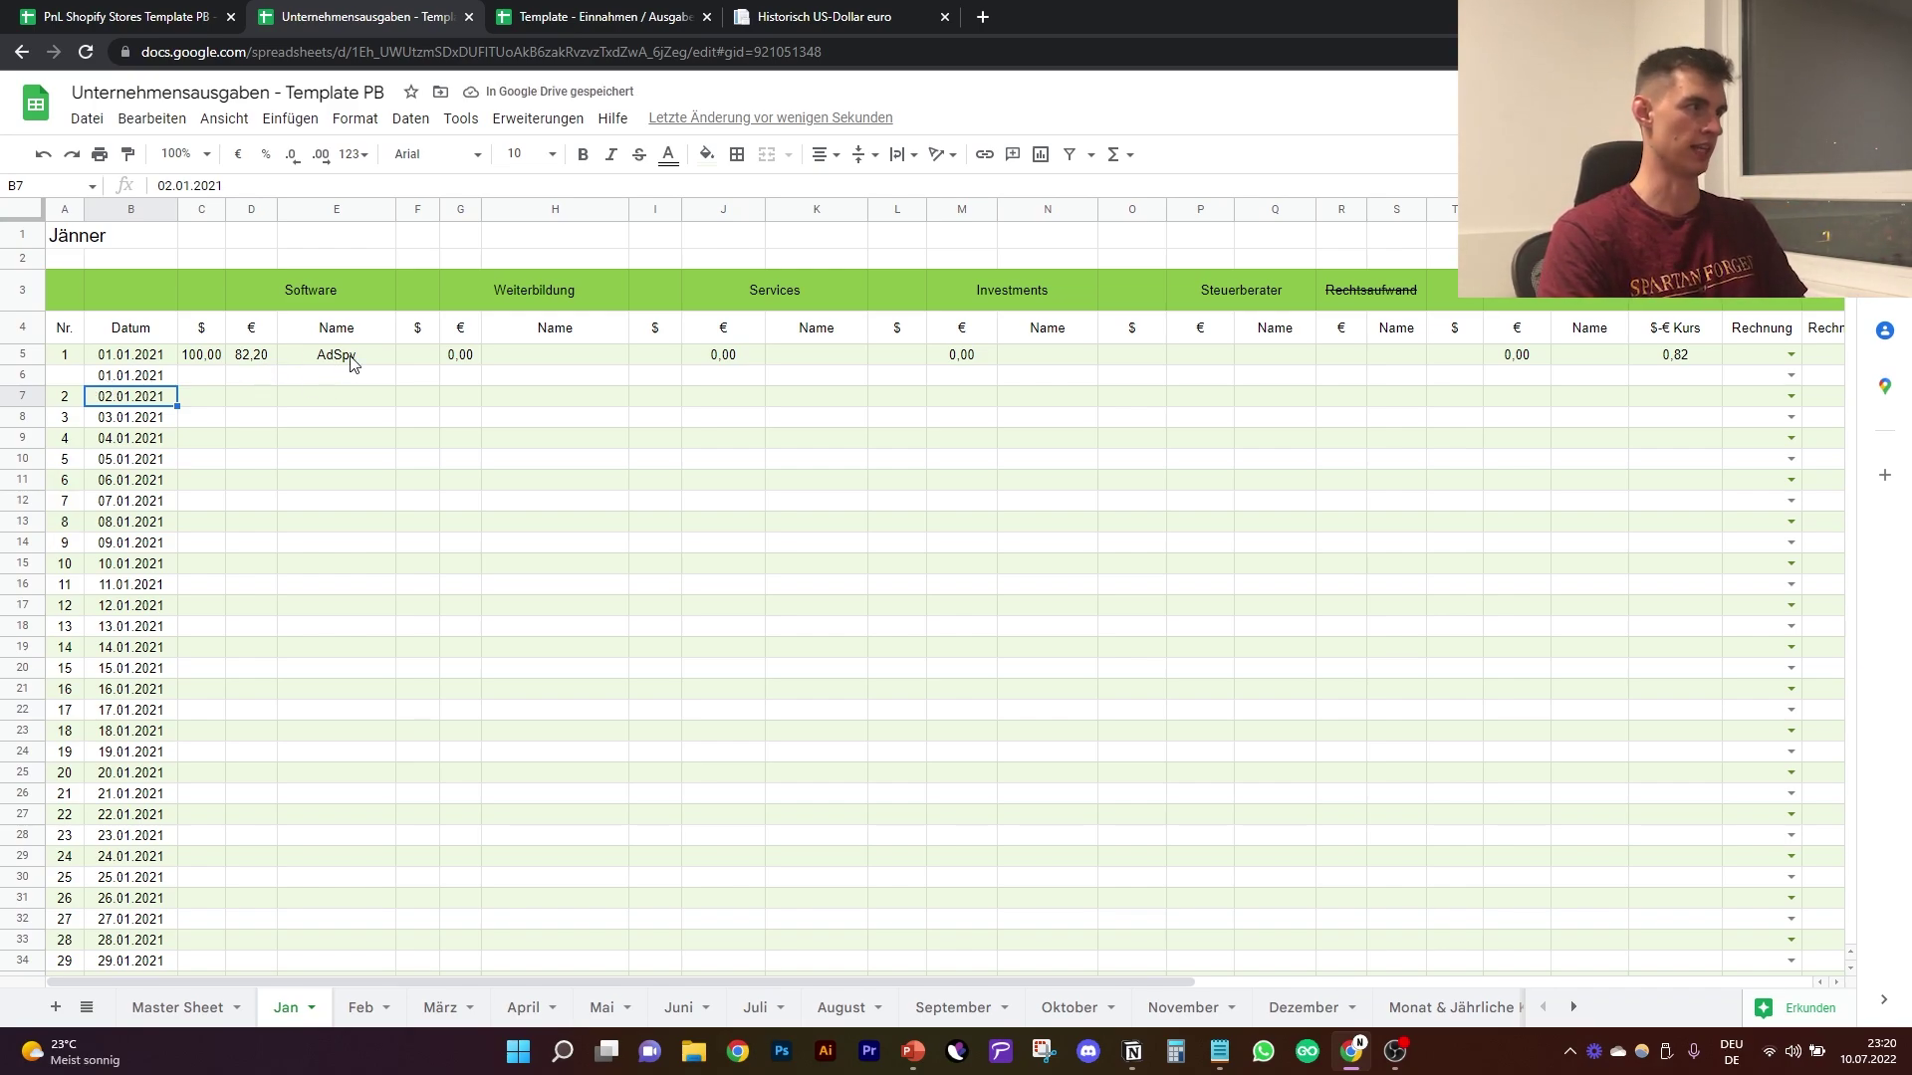
Step: Enter Minea as the Software expense name in cell E6 and 99 as its dollar amount in cell C6
click(335, 384)
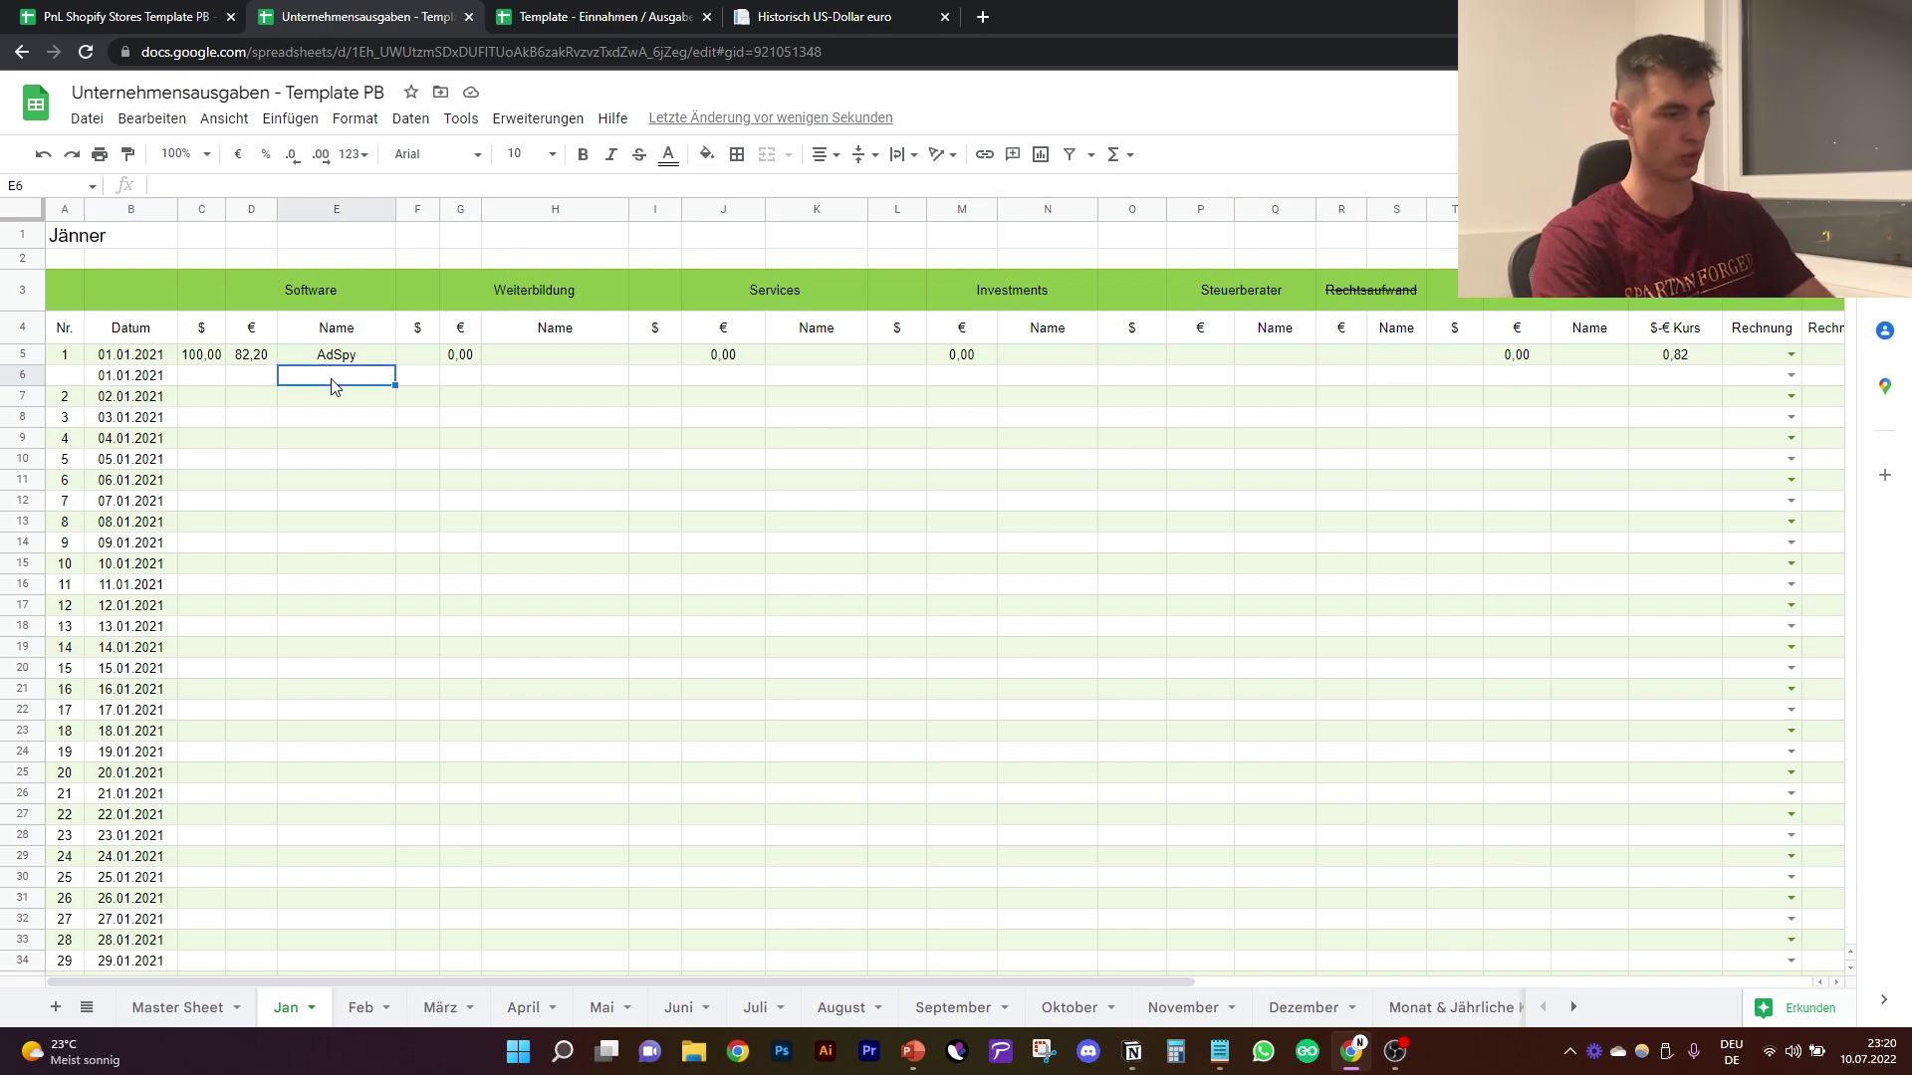
text(Minea)
key(Return)
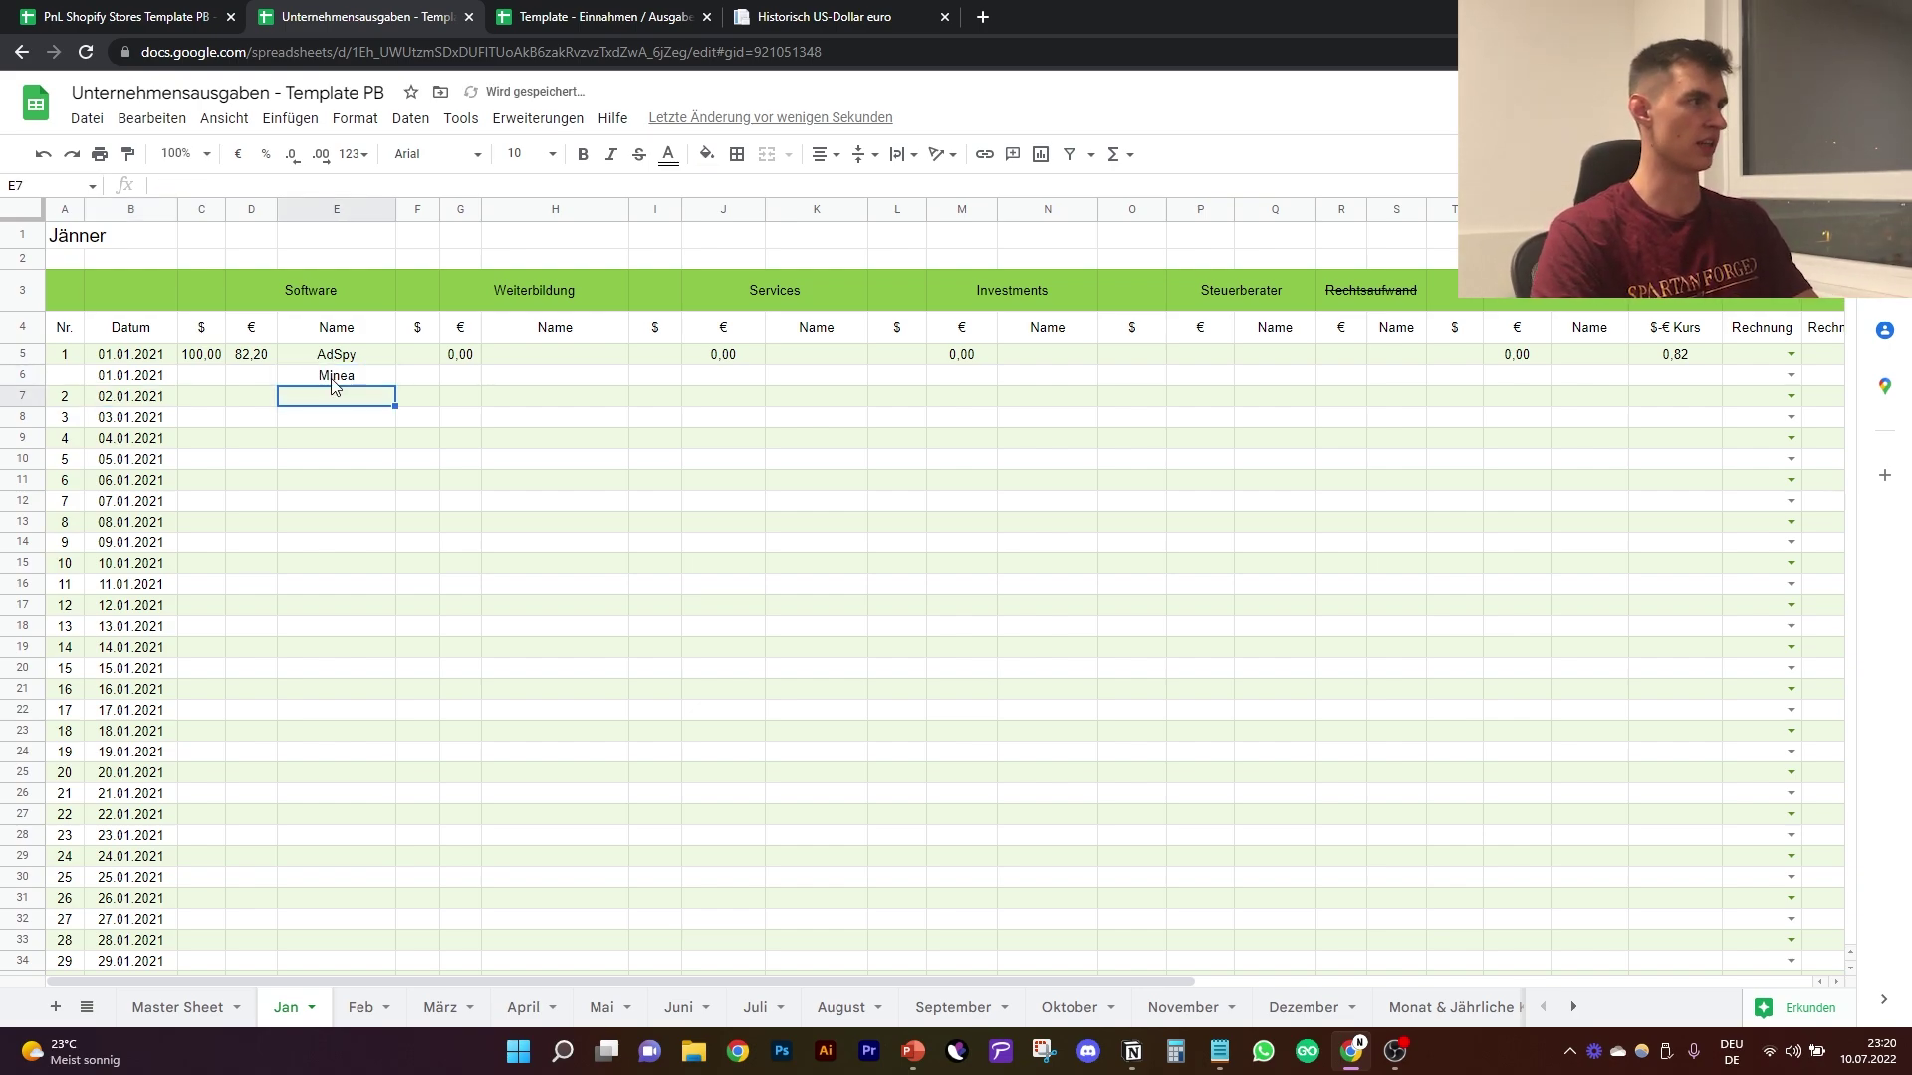
key(Left)
key(Up)
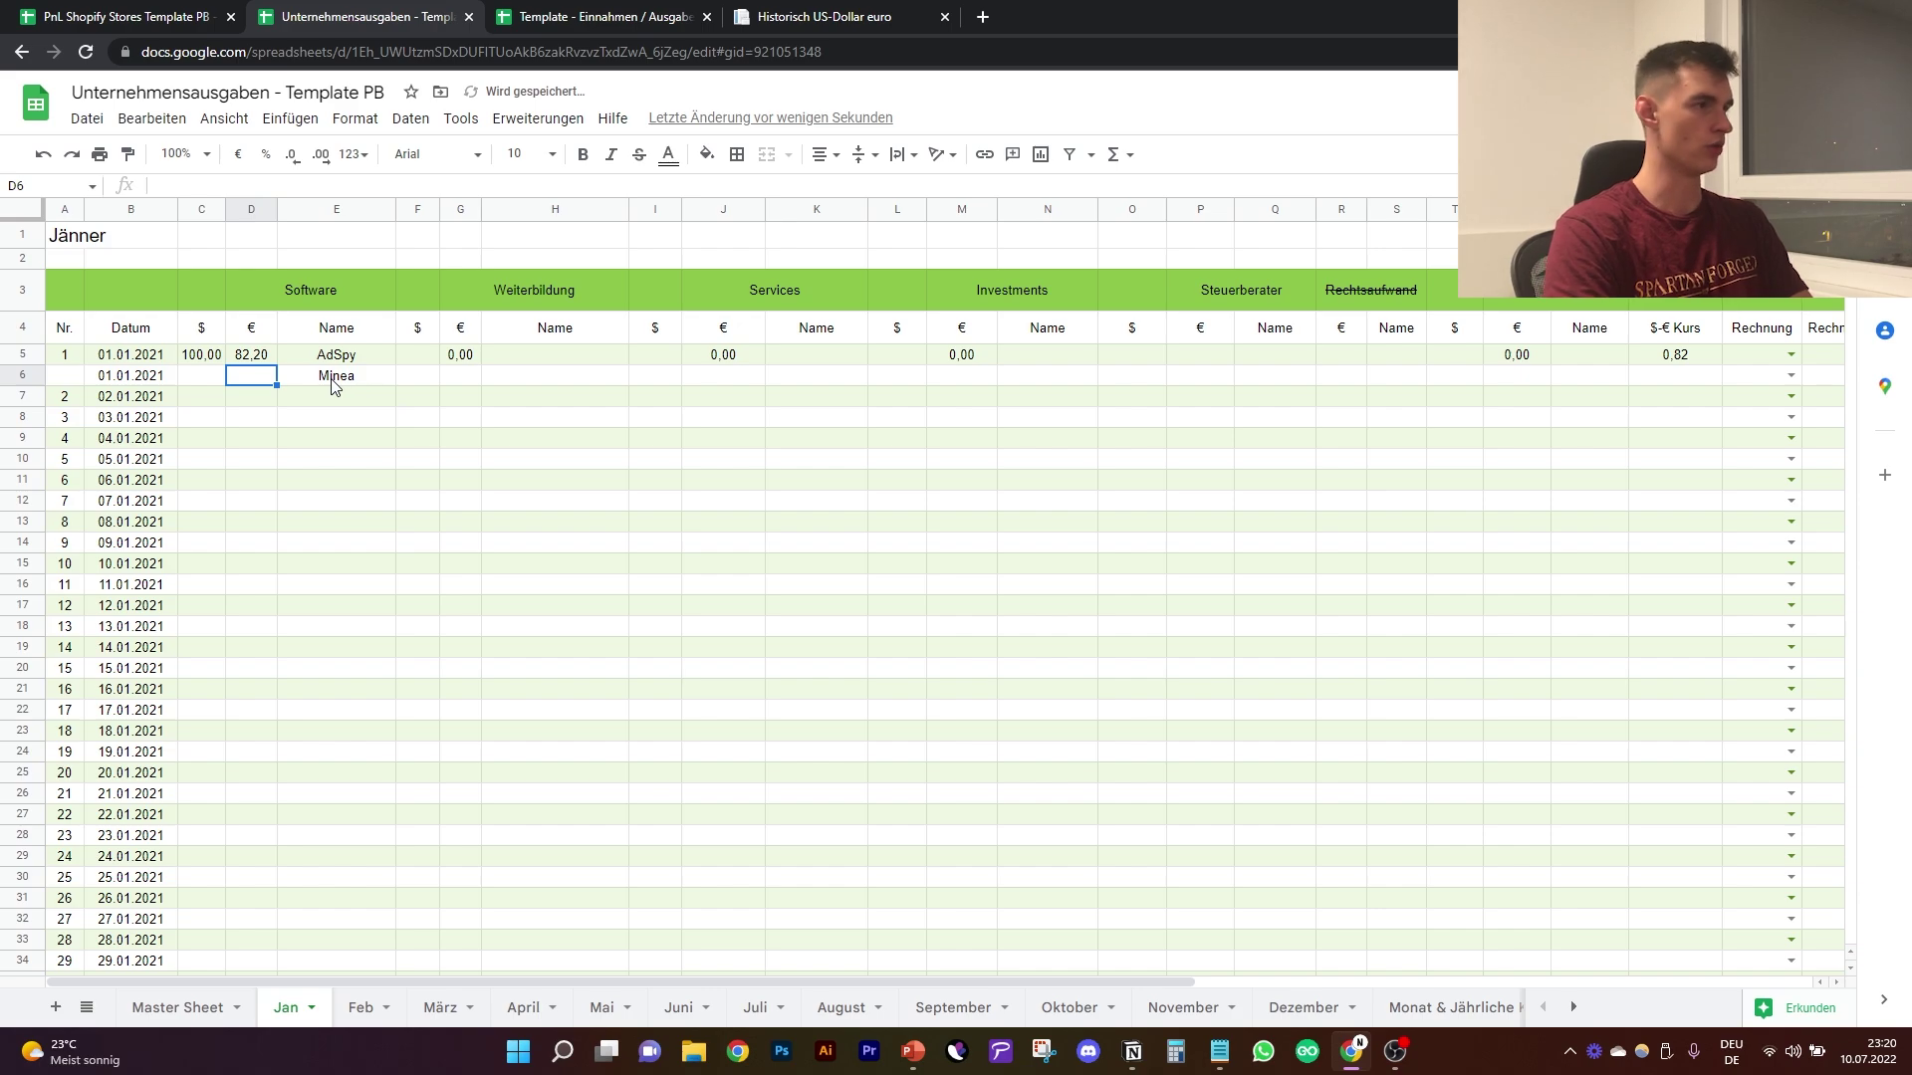
key(Left)
text(99)
key(Tab)
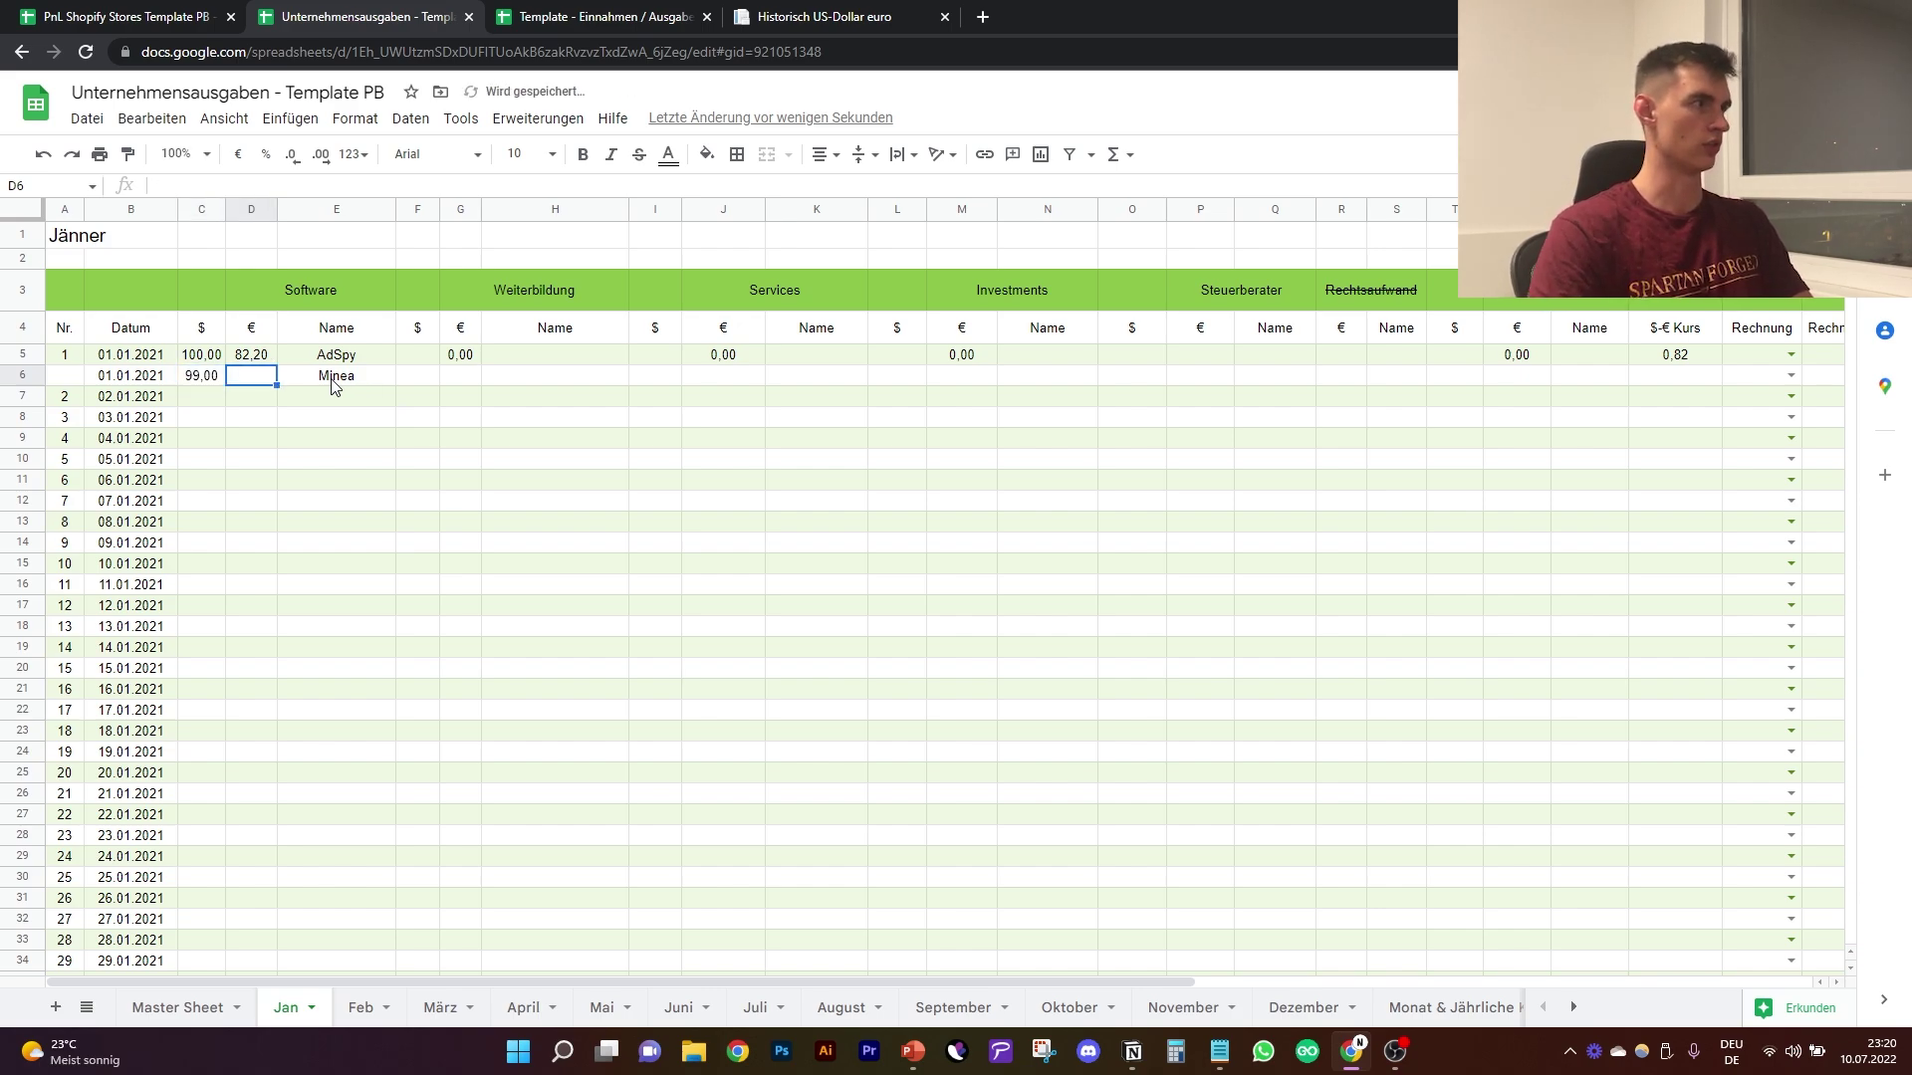
Step: Set the $-€ Kurs of the Minea row to 0,98 and fill the Software euro formula from D5 down column D
click(1673, 376)
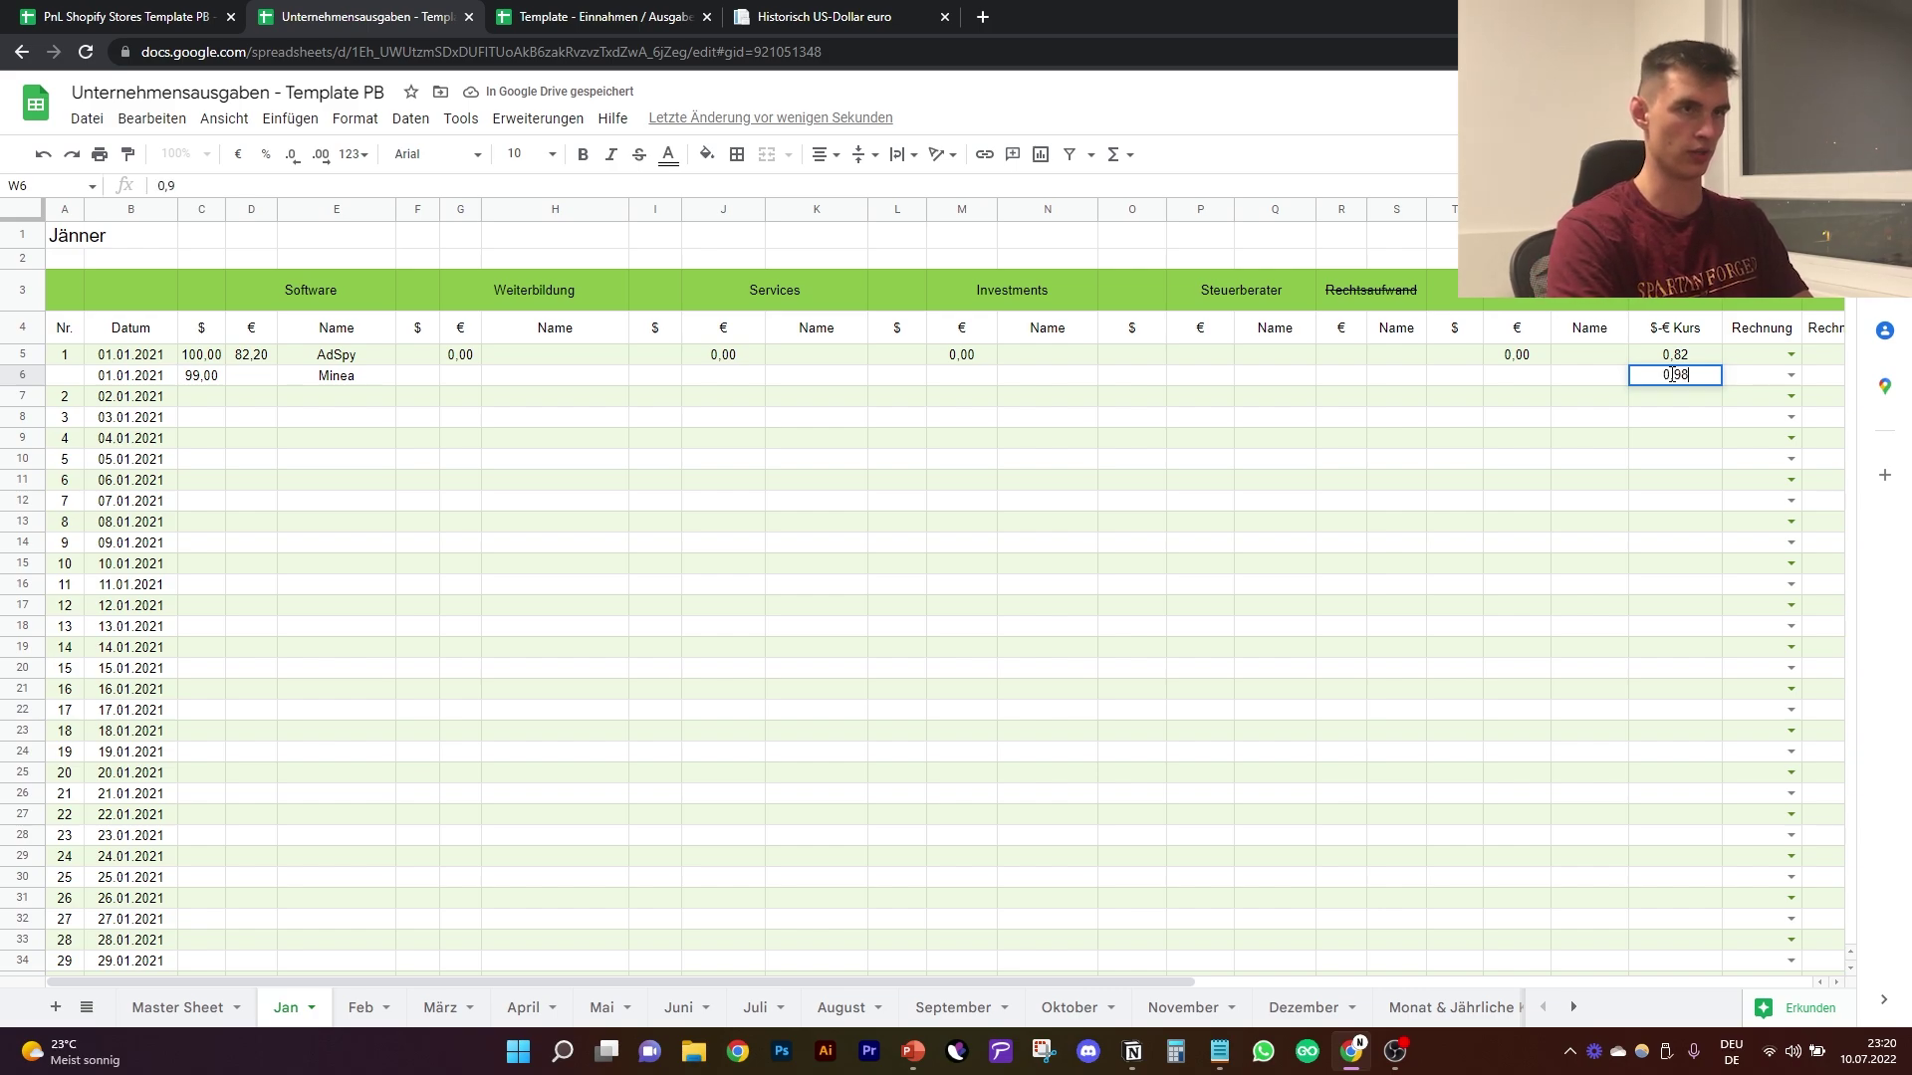
key(Return)
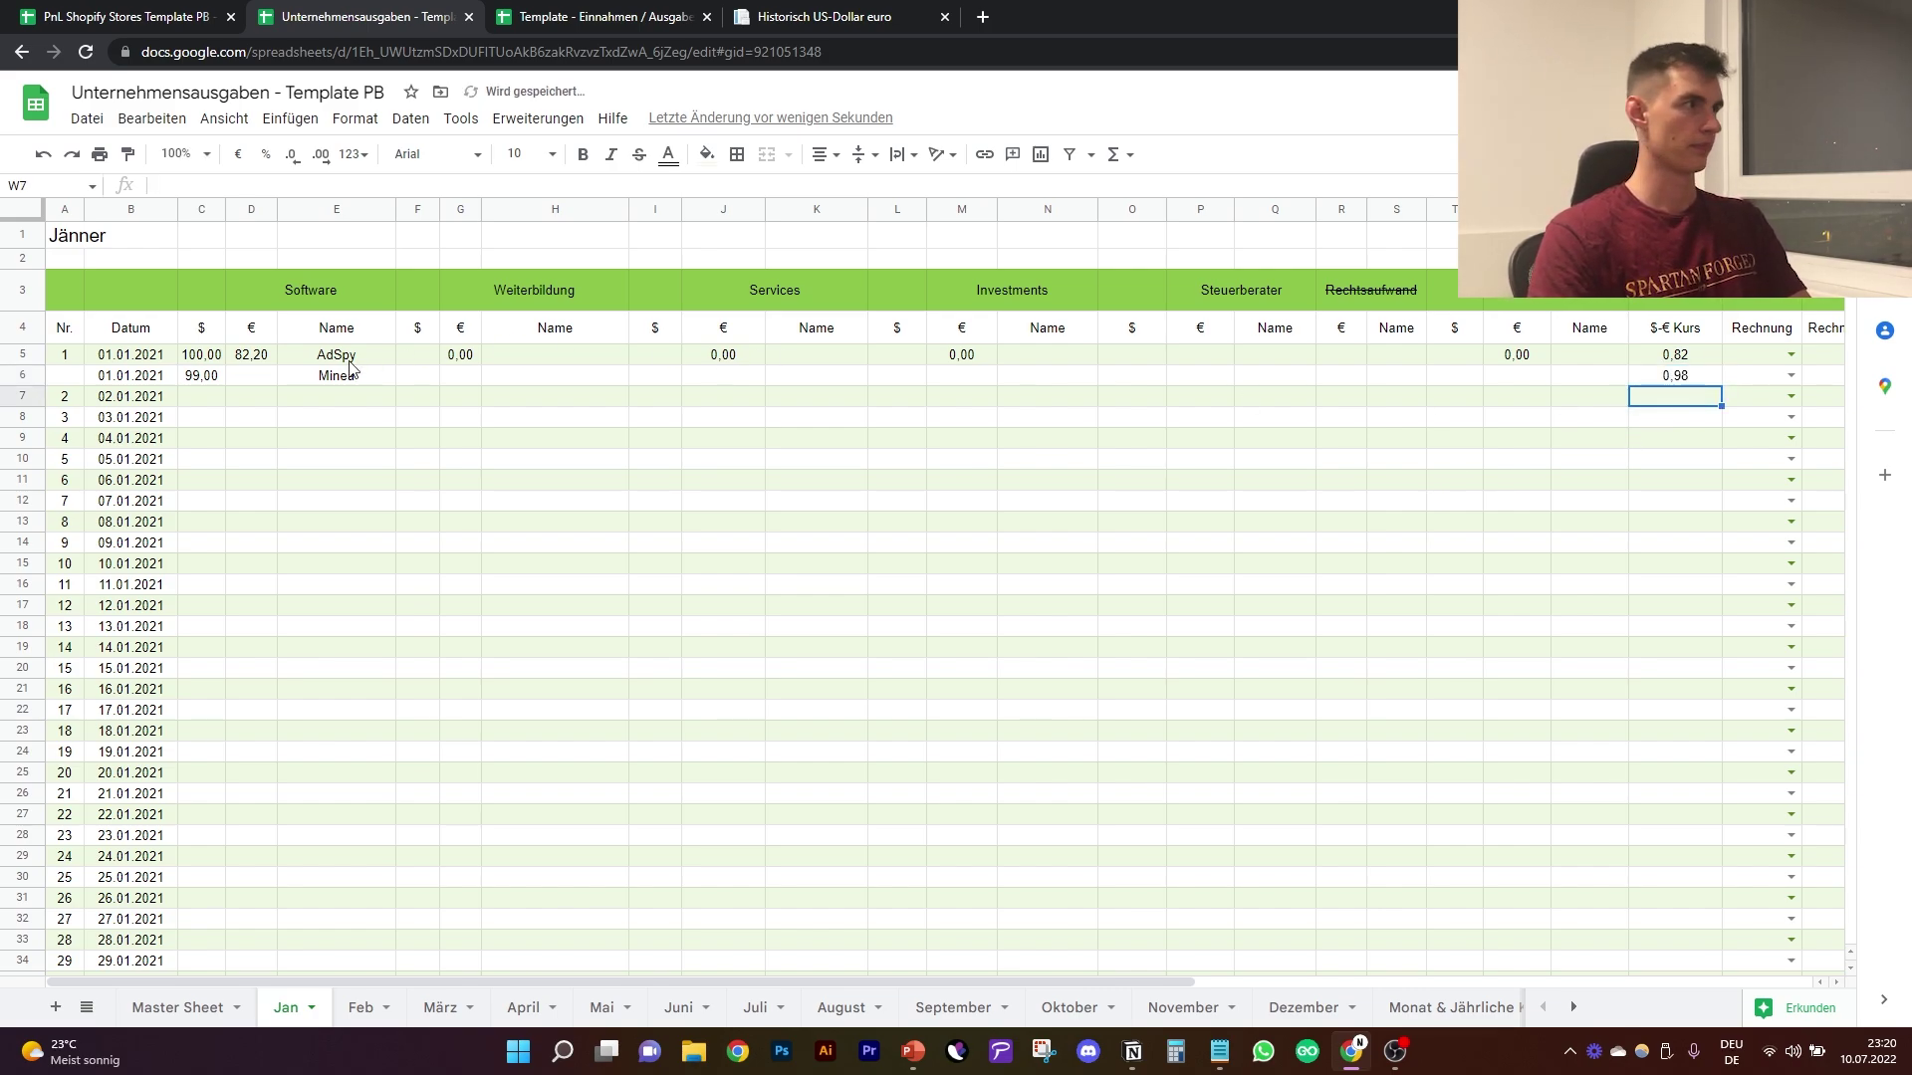
click(255, 384)
click(259, 363)
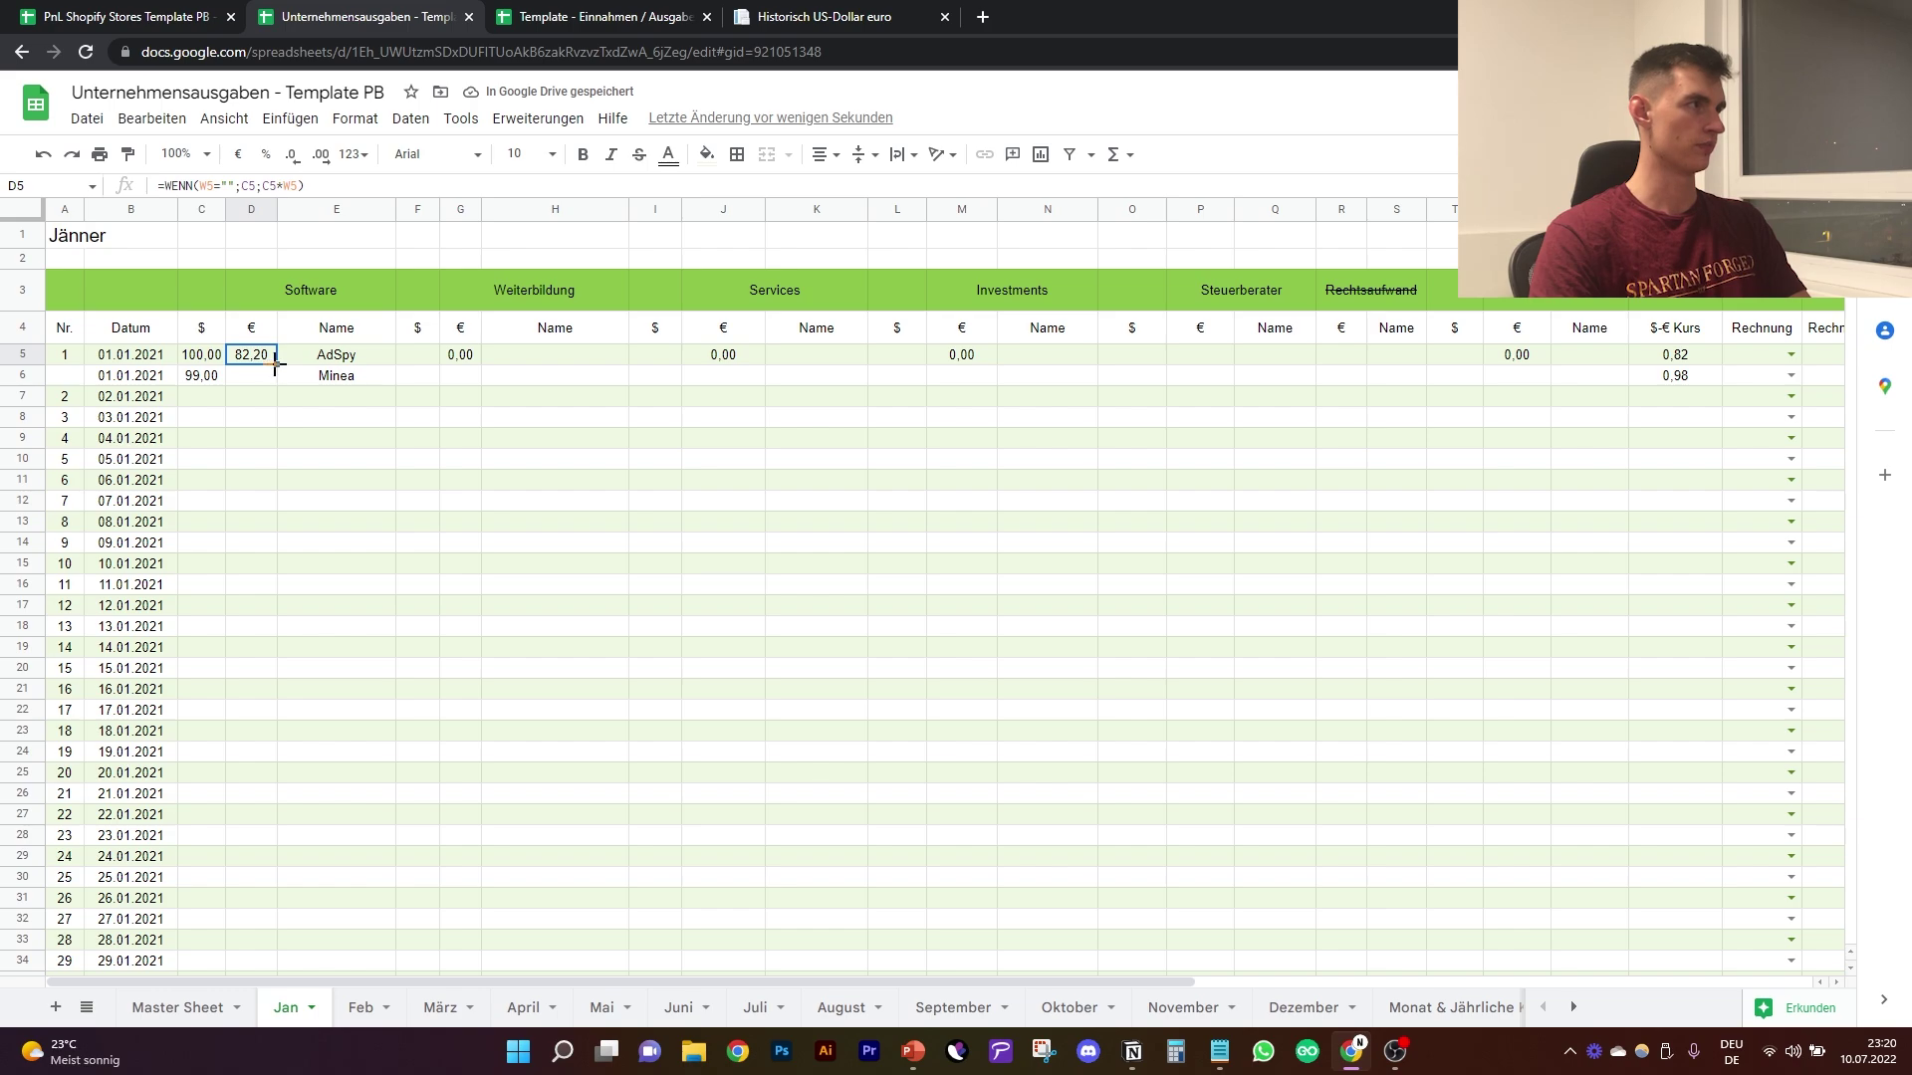
drag(276, 365, 255, 485)
click(443, 508)
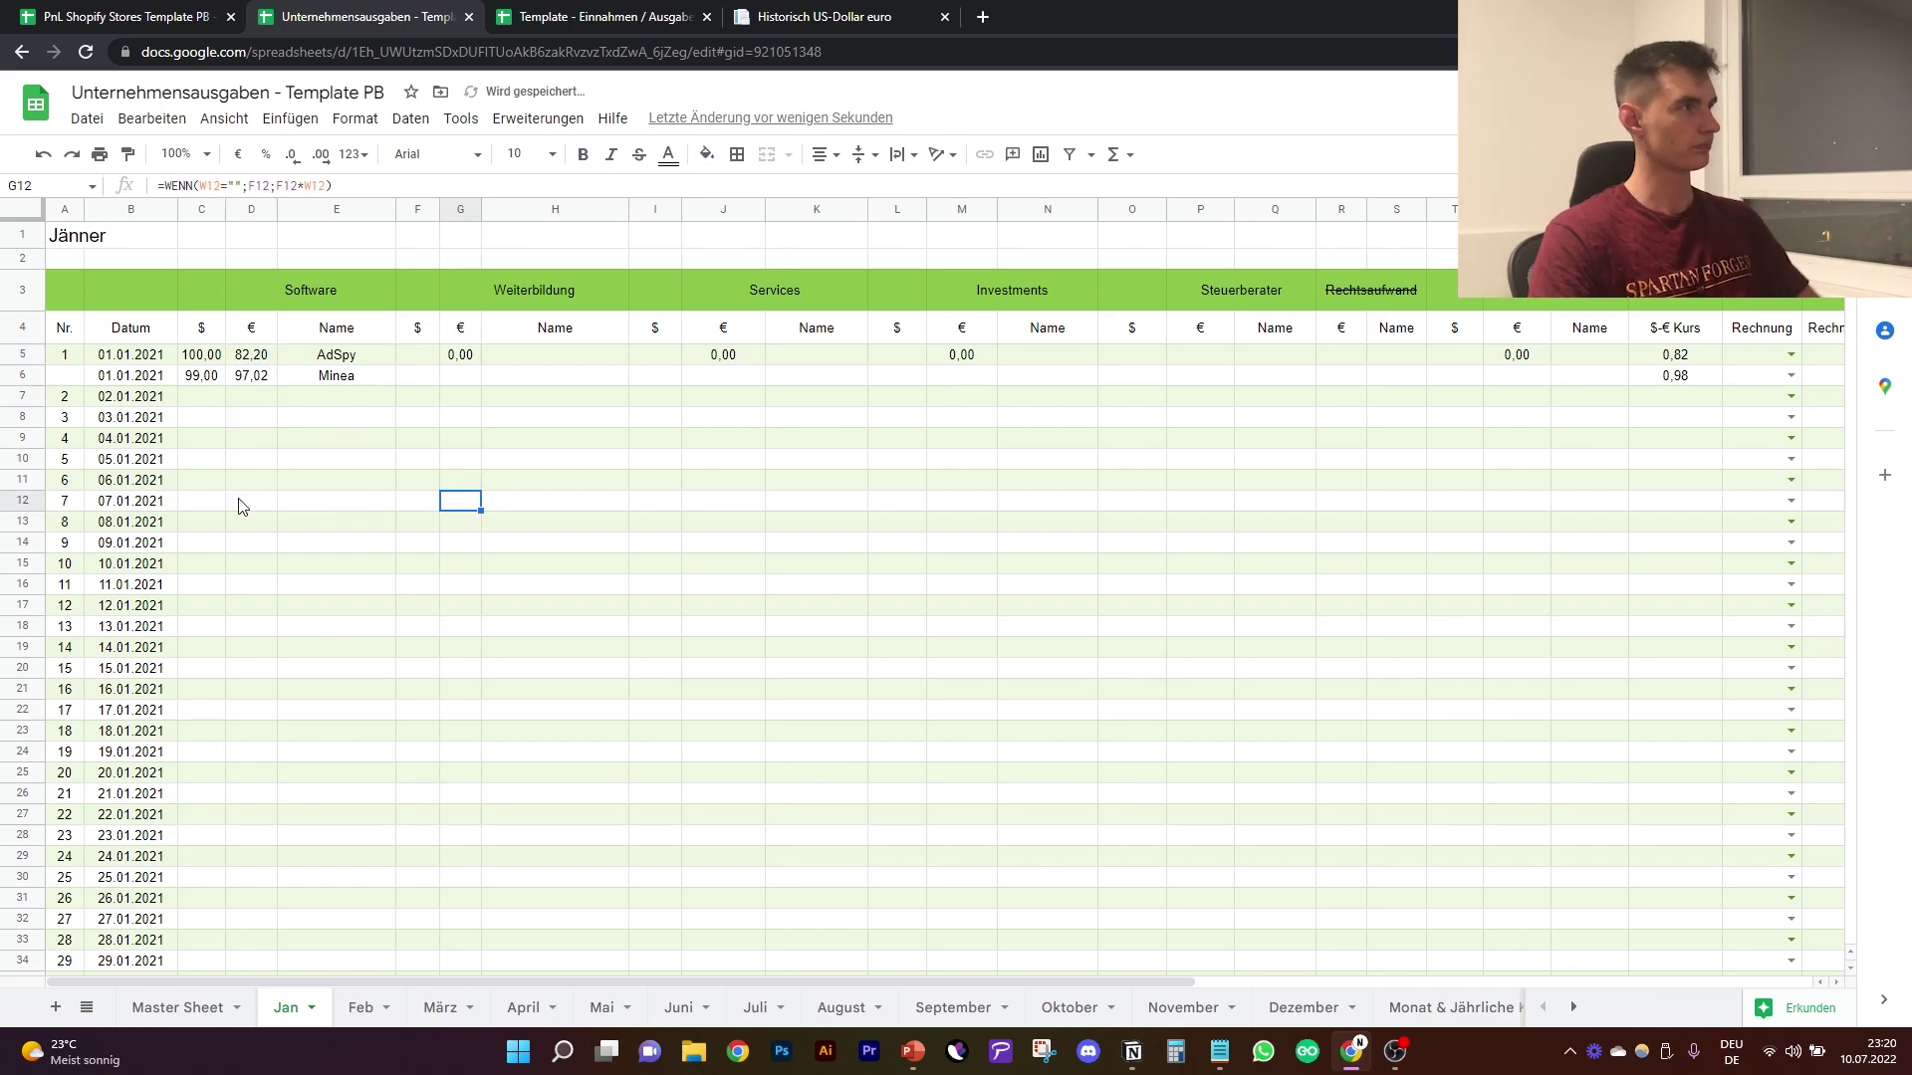
Step: Check the Software euro formulas in the rows below the Minea entry and view the row insertion options for row 7
click(247, 543)
click(248, 459)
click(251, 397)
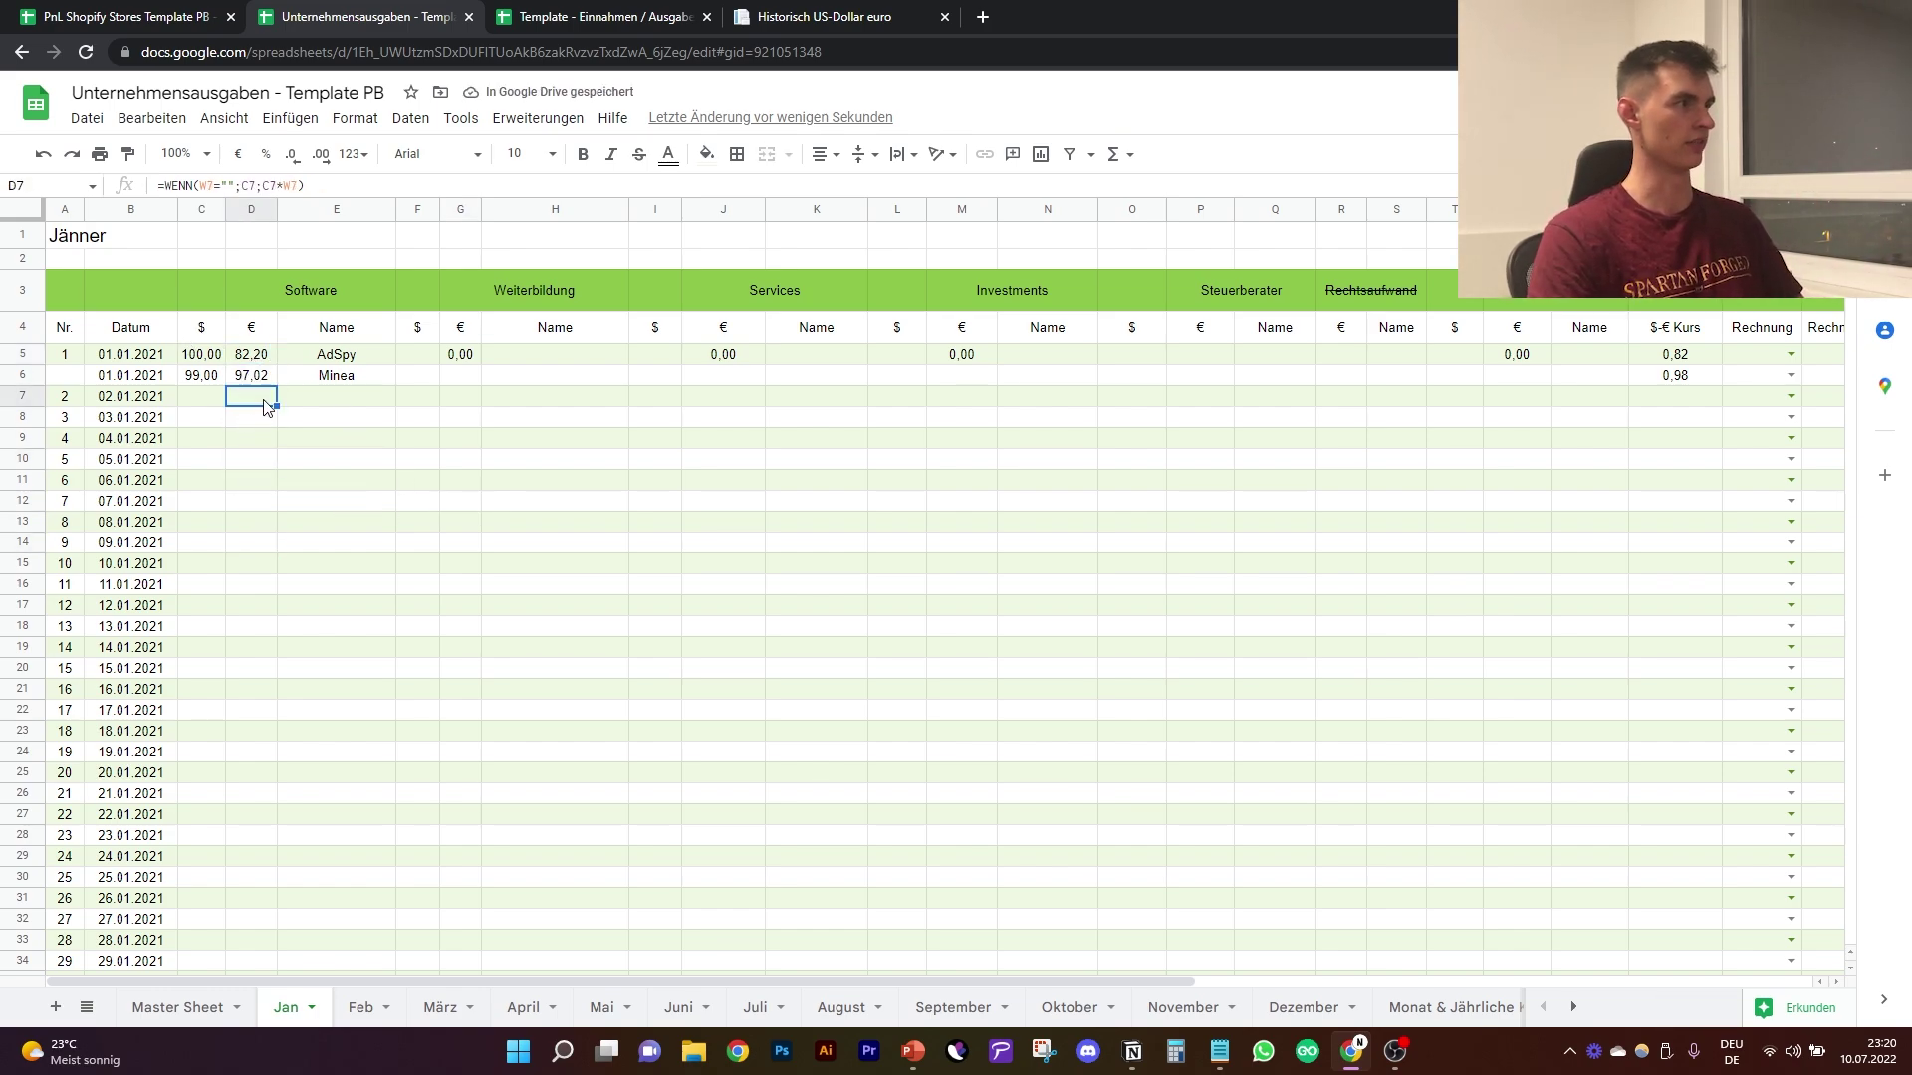
click(295, 442)
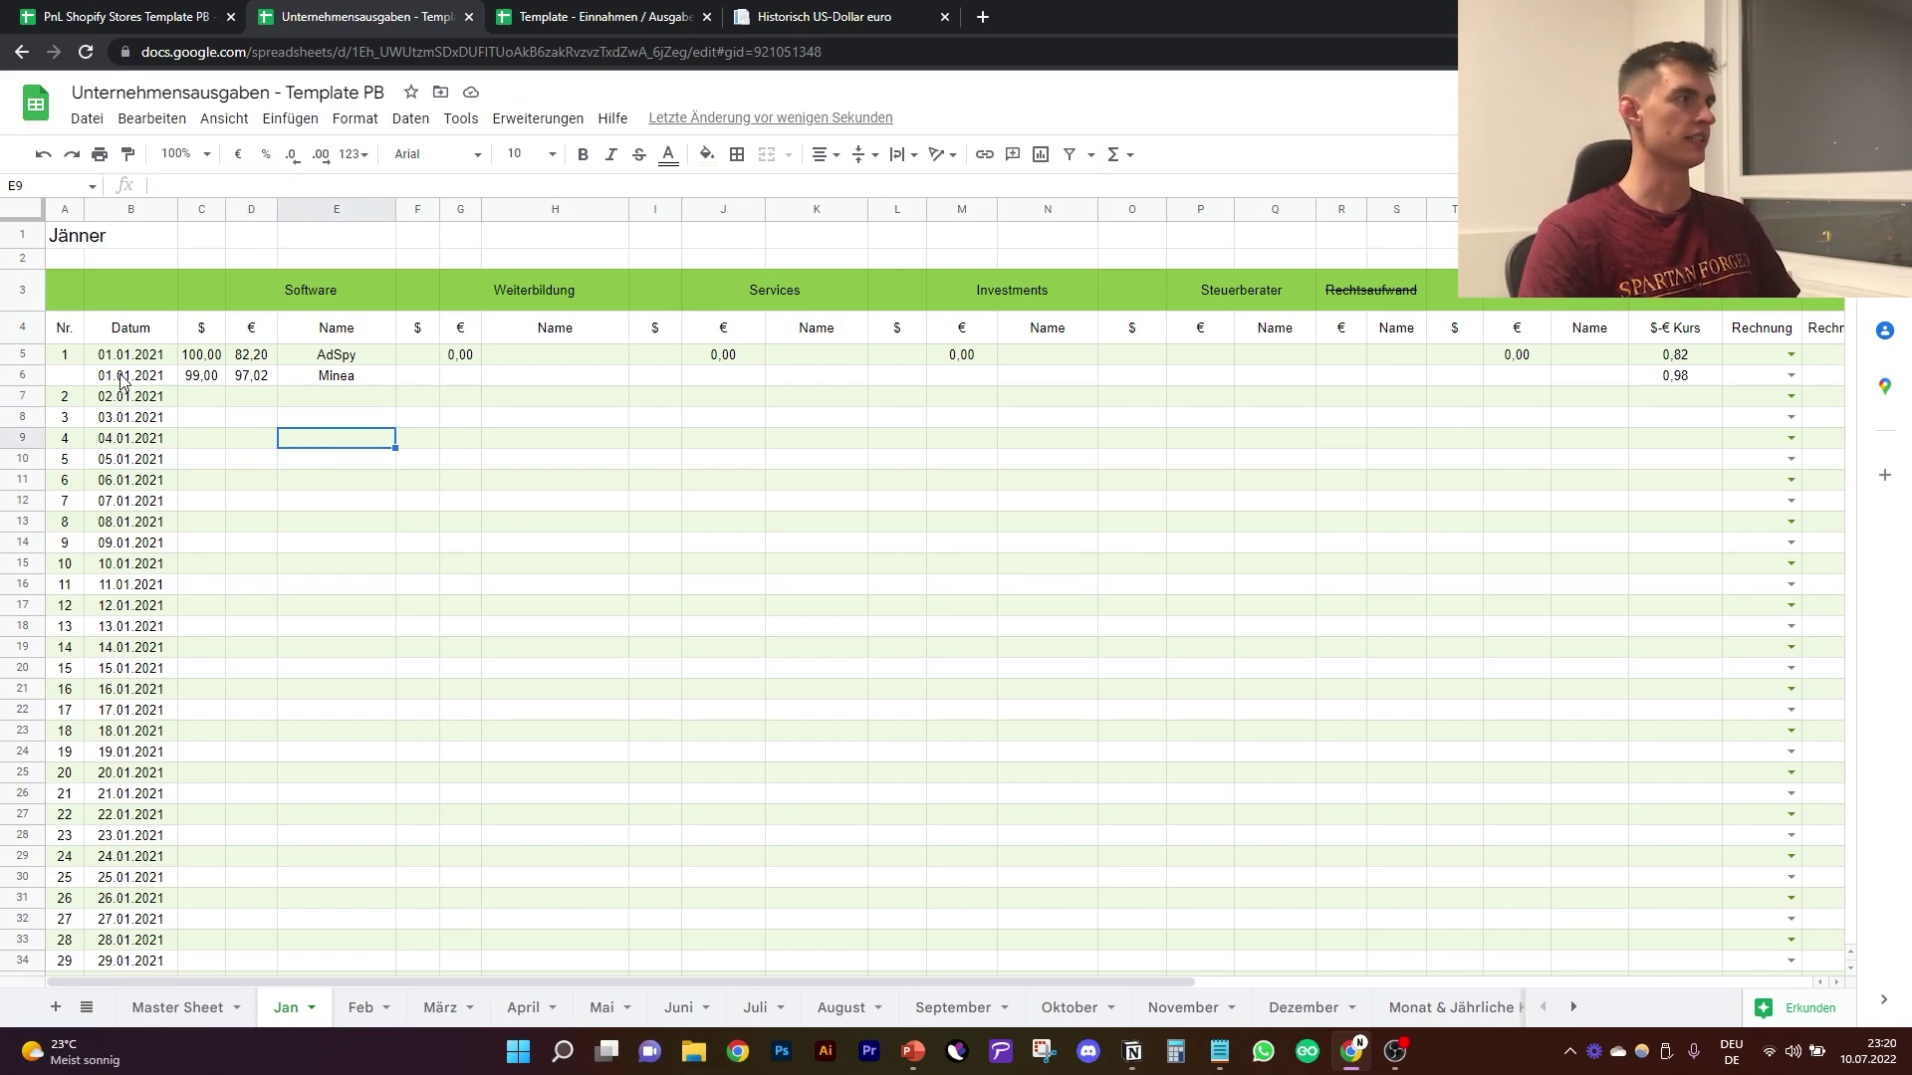
click(68, 361)
click(244, 421)
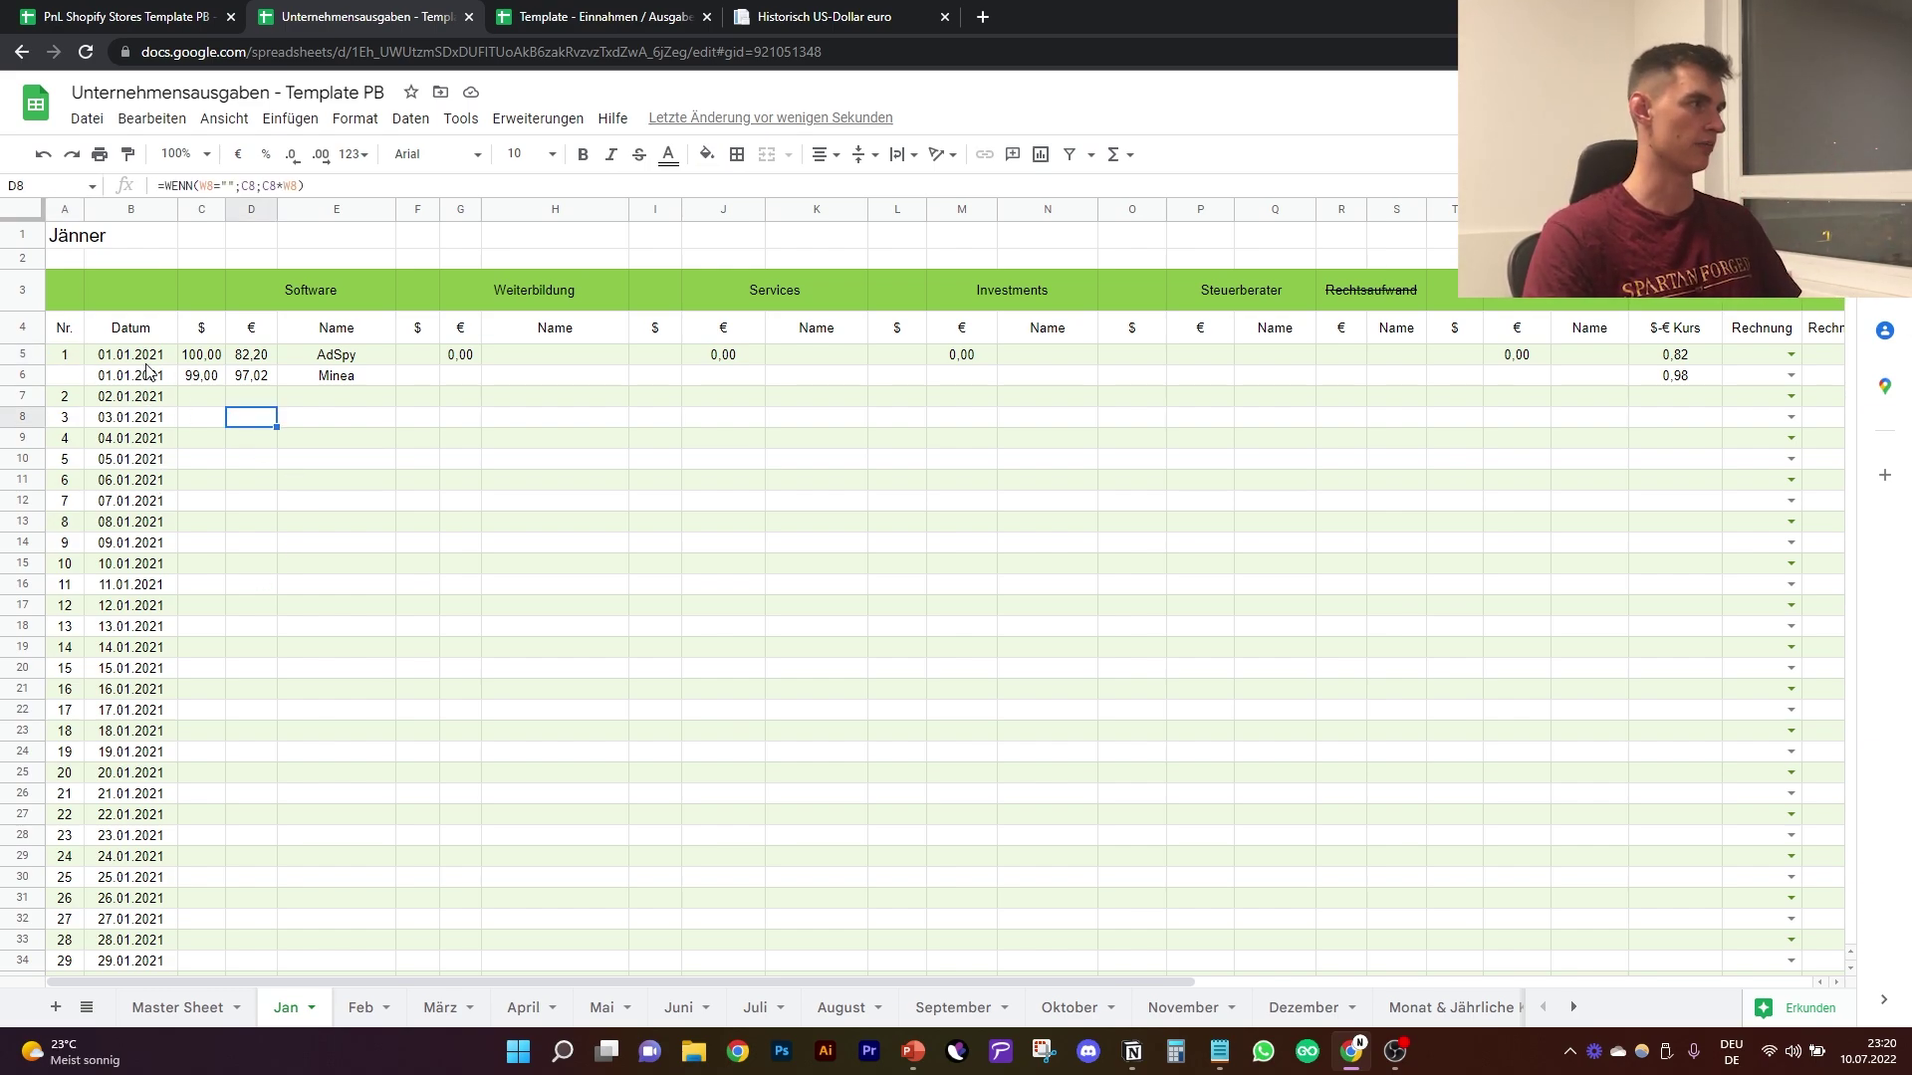
right_click(32, 400)
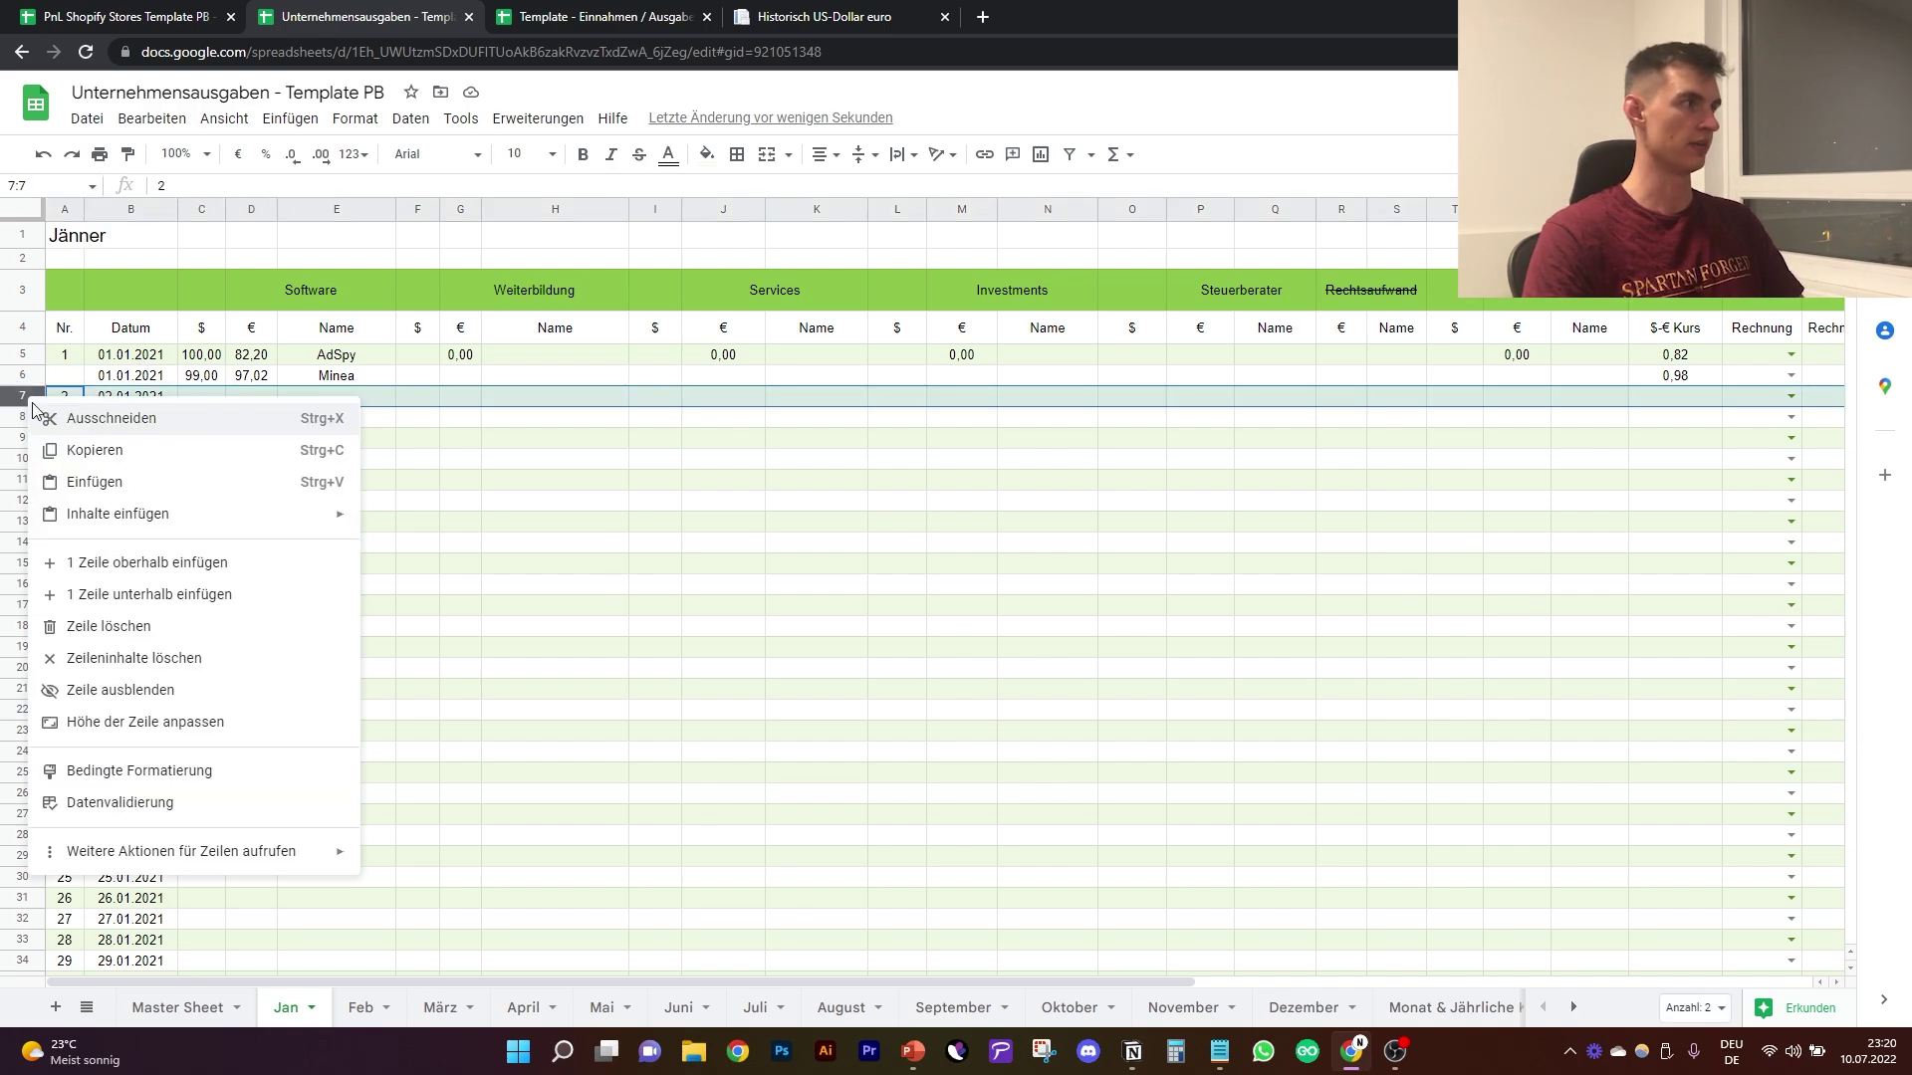
click(718, 525)
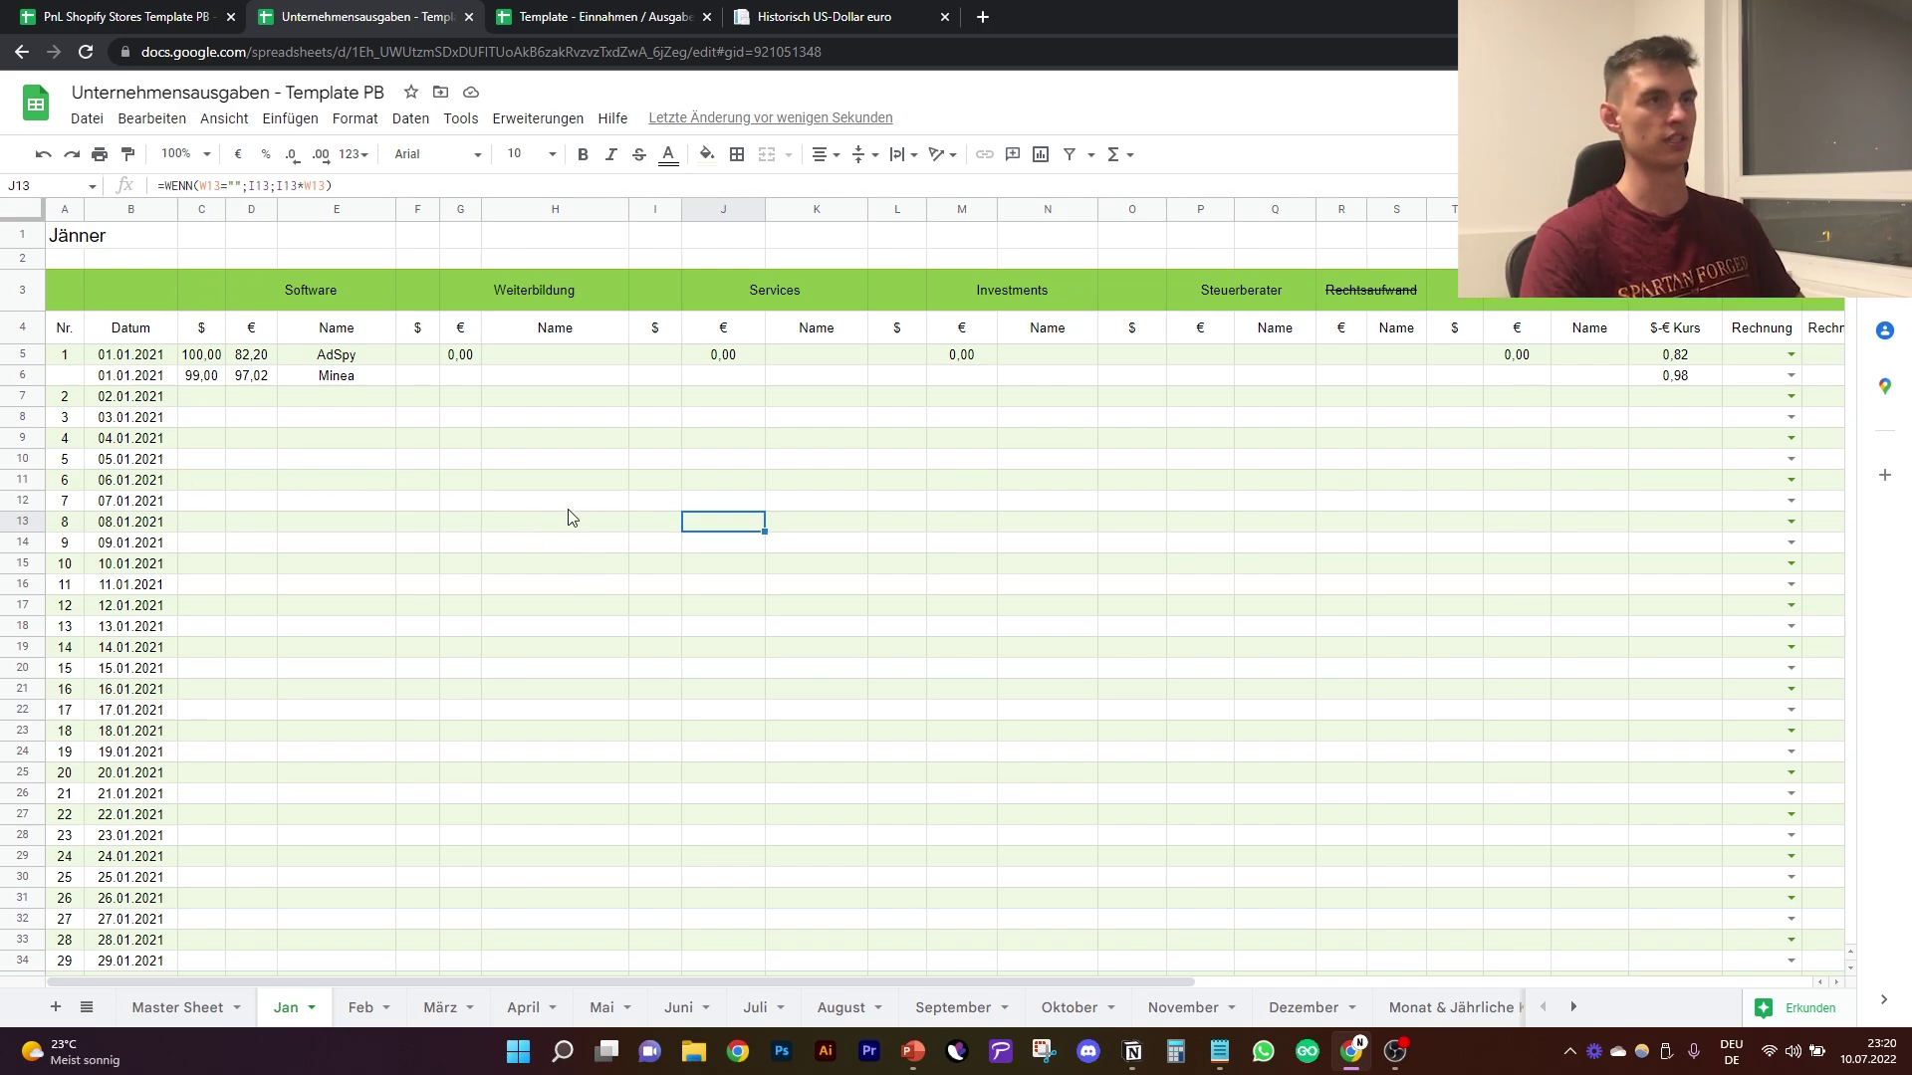
Step: Check the Jänner Summe row on the Jan sheet and look over the April and September sheets
scroll(474, 457, down, 5)
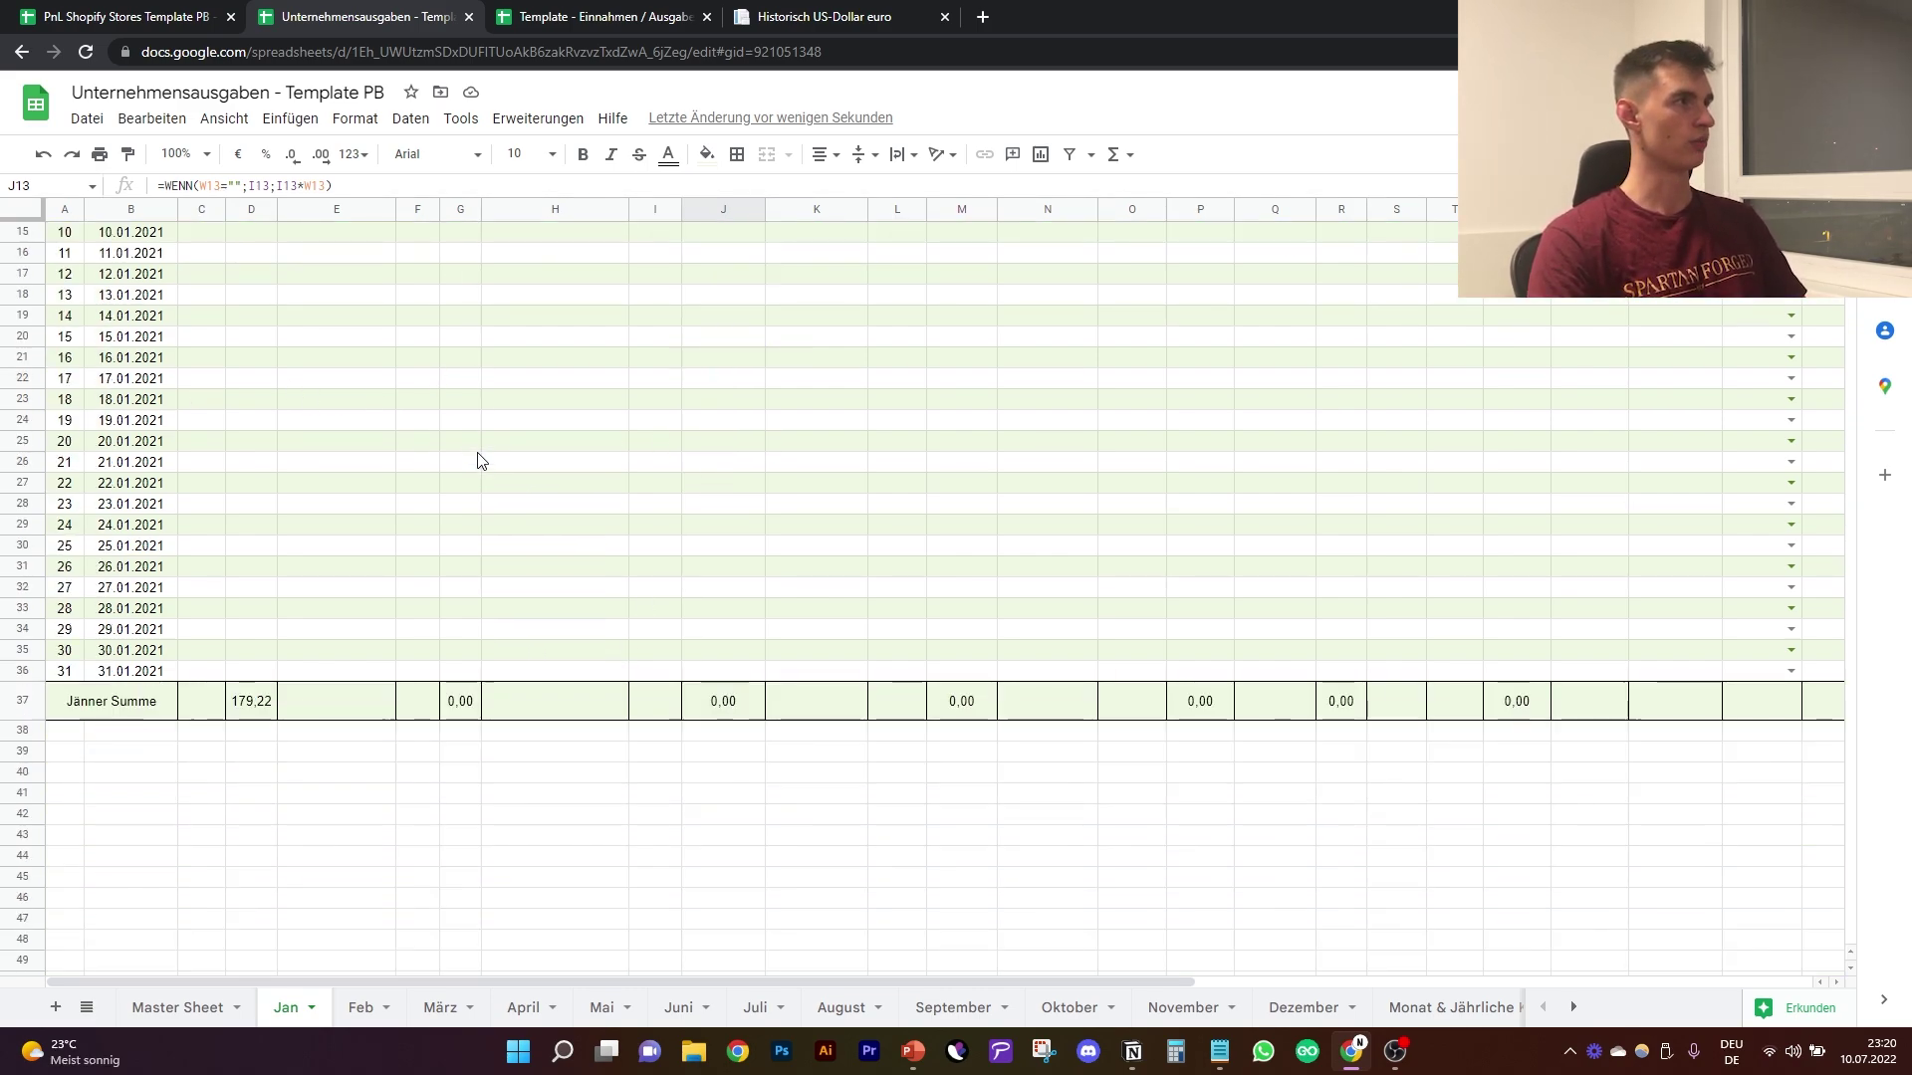
click(551, 1008)
scroll(931, 503, down, 2)
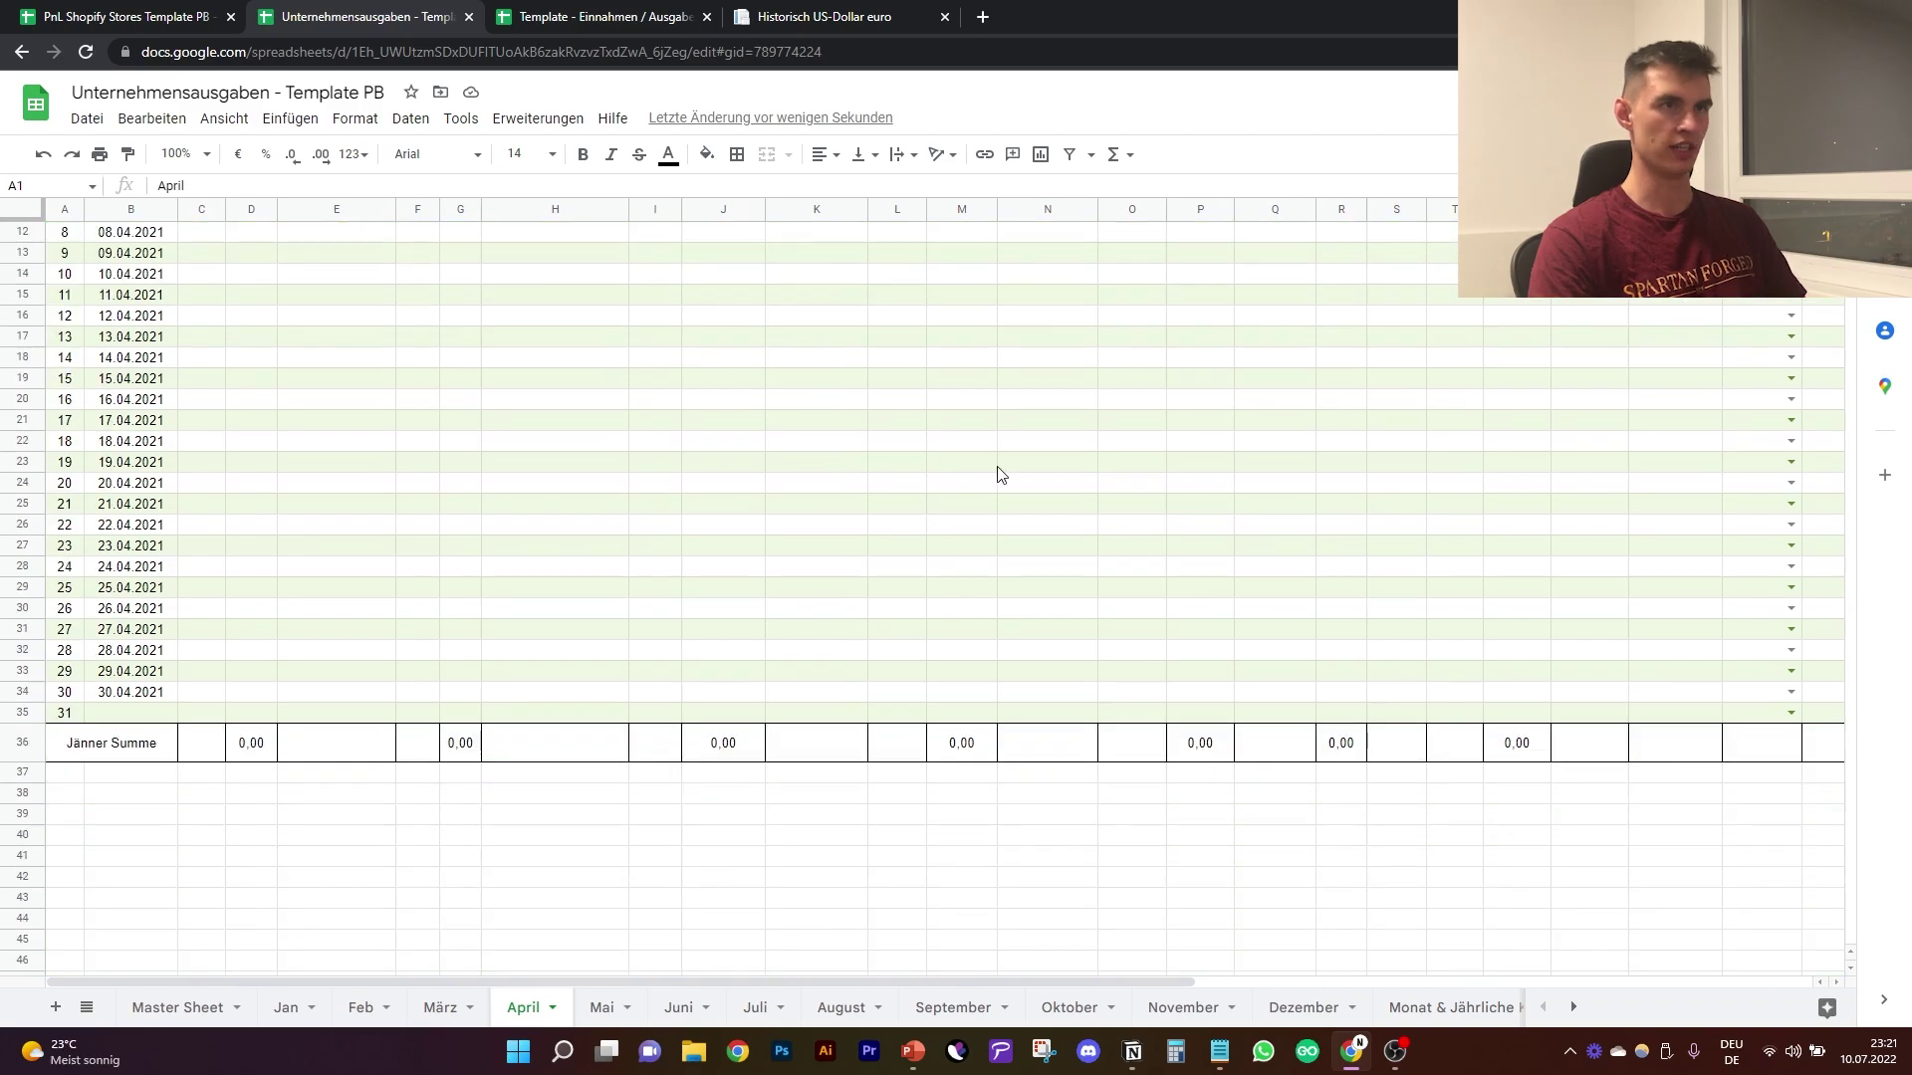
click(952, 1007)
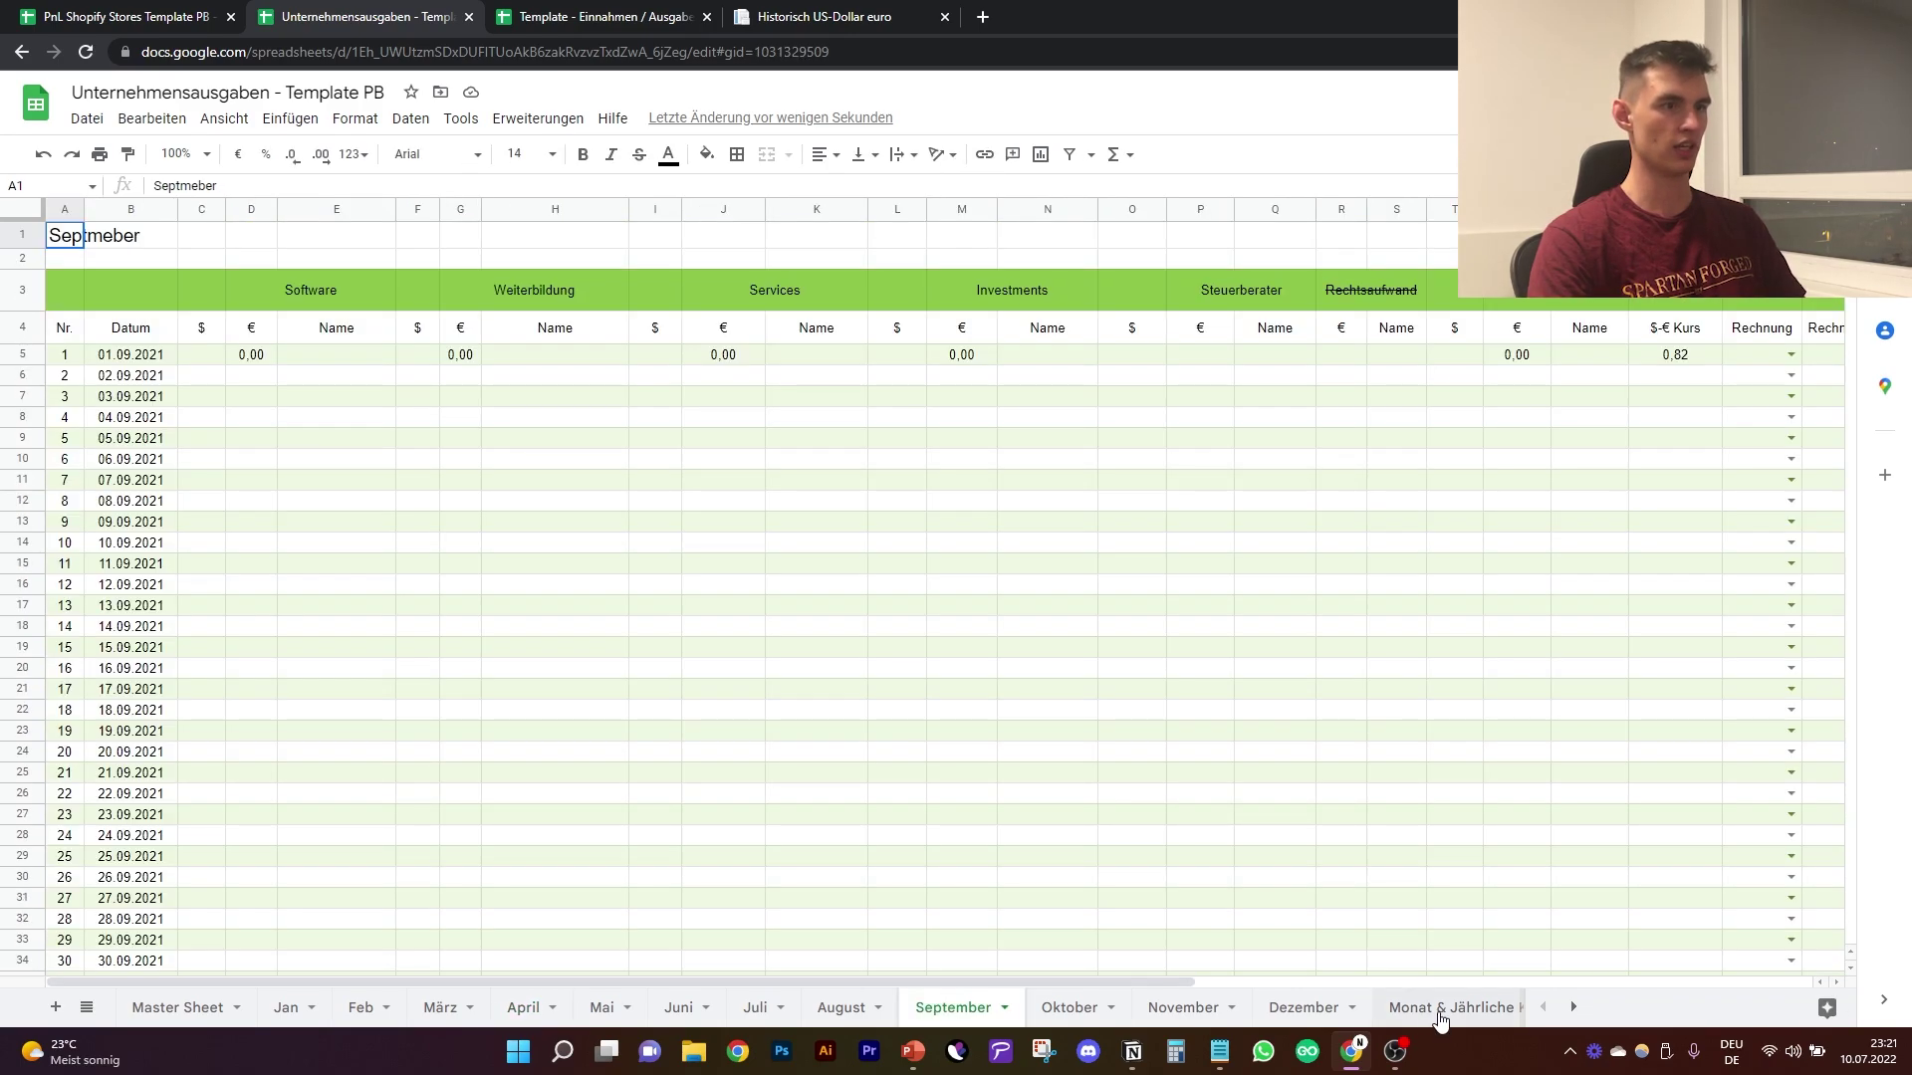
Step: Examine the monthly and yearly cost tables on the Monat & Jährliche Kosten sheet, including the yearly costs split per month
click(1444, 1008)
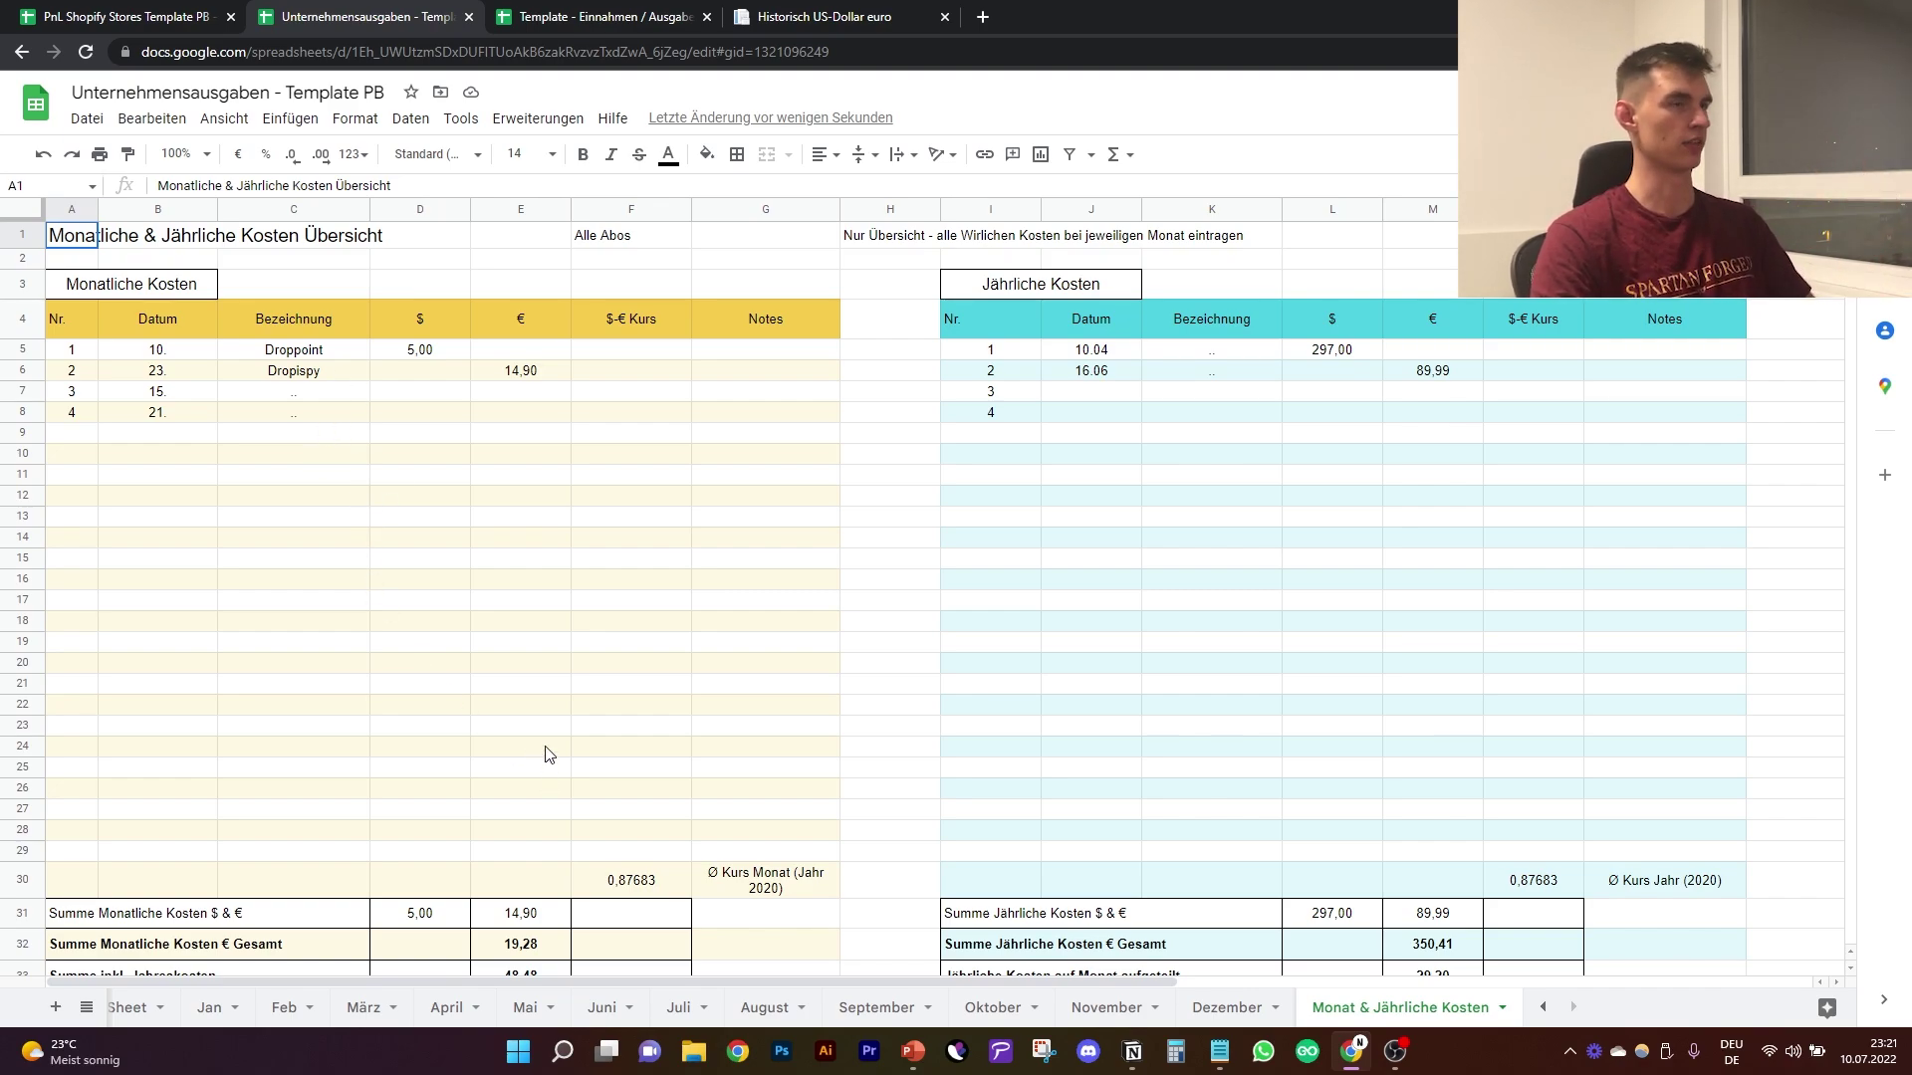
click(1086, 453)
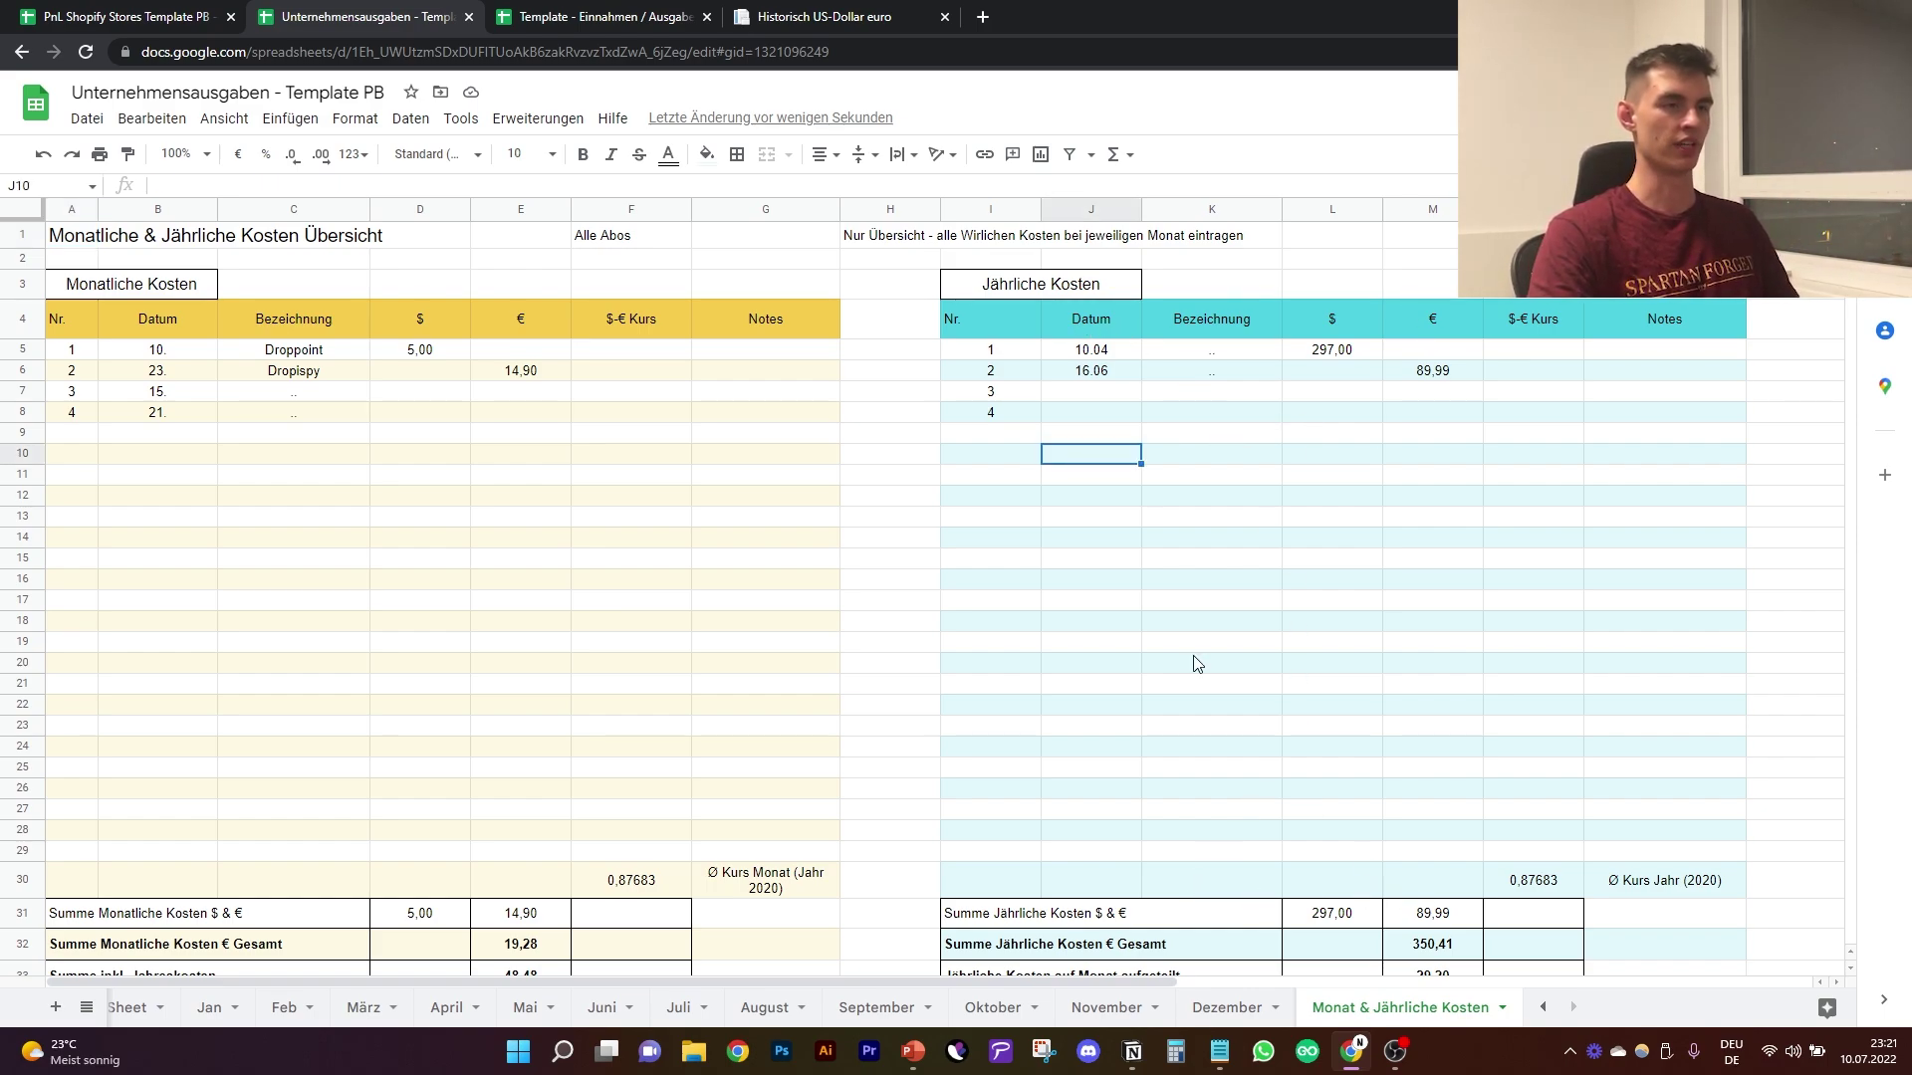
scroll(1216, 640, down, 2)
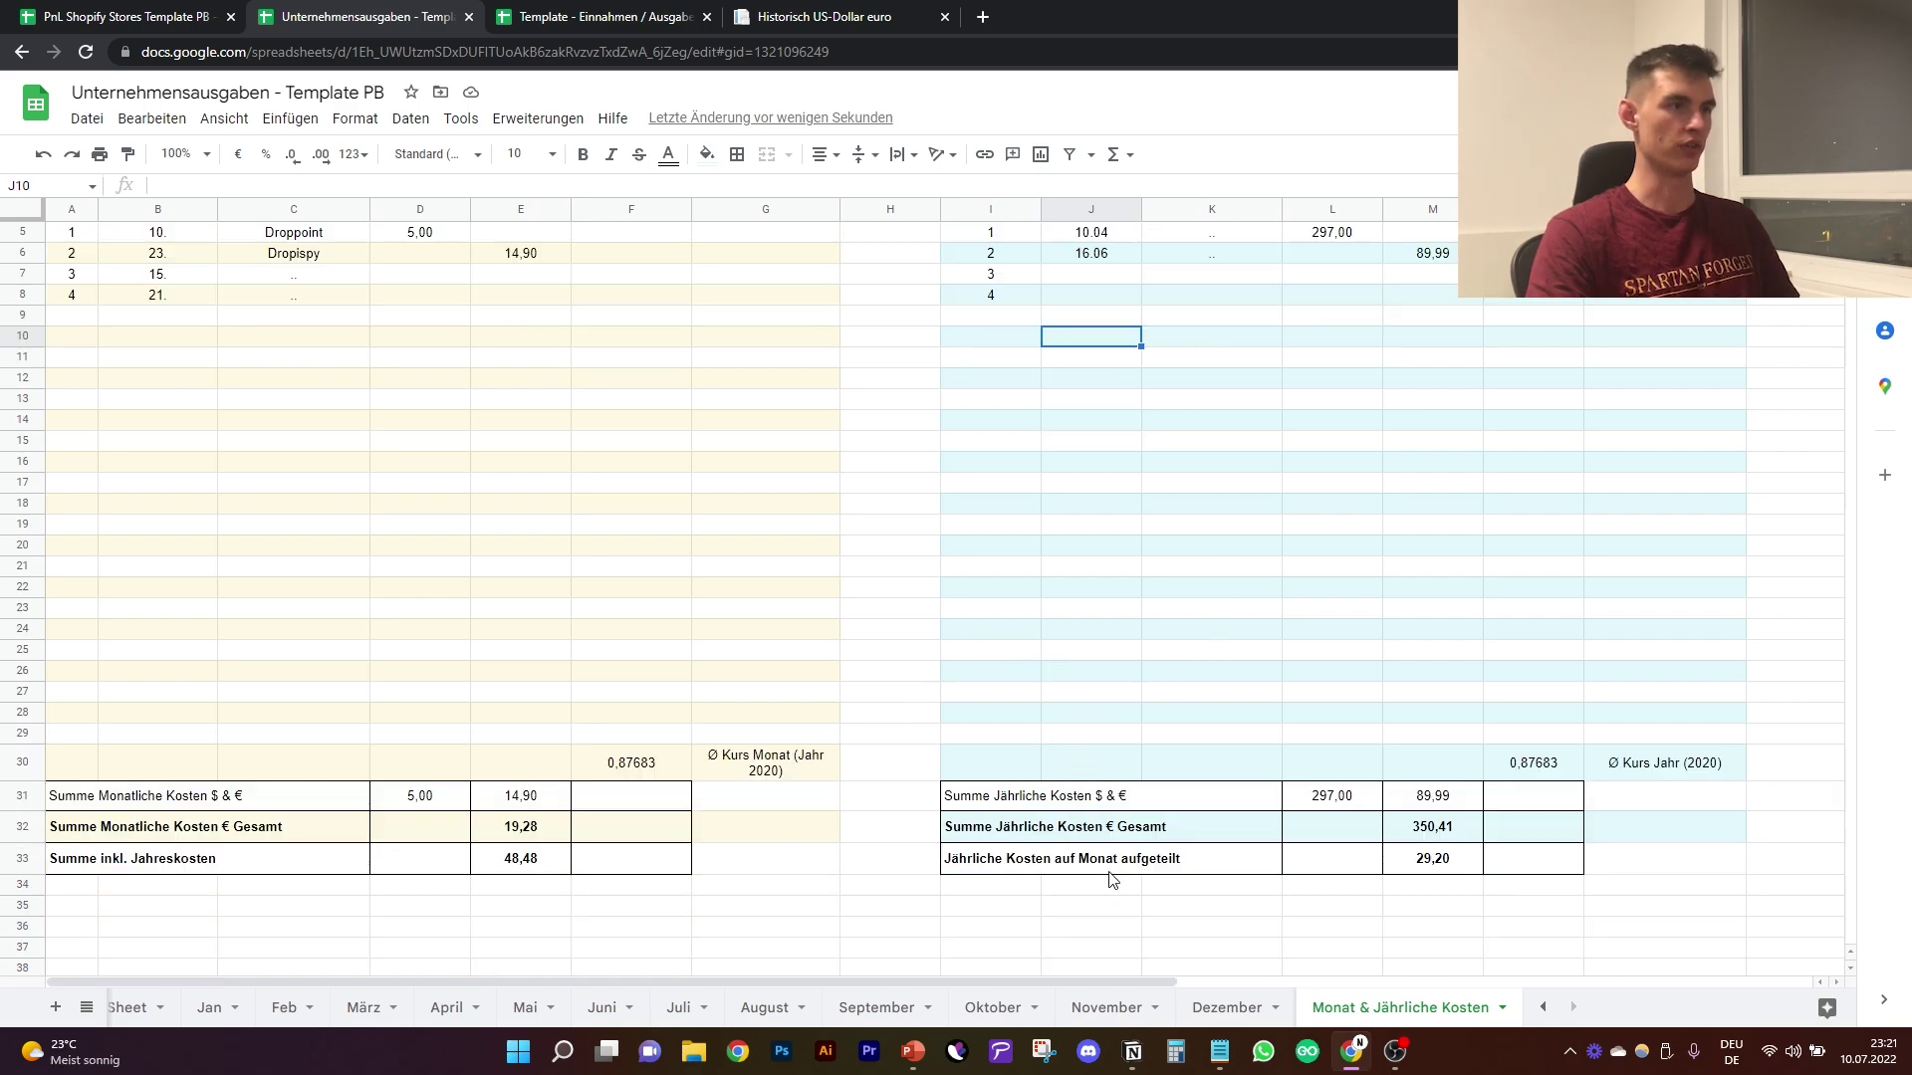
click(1421, 870)
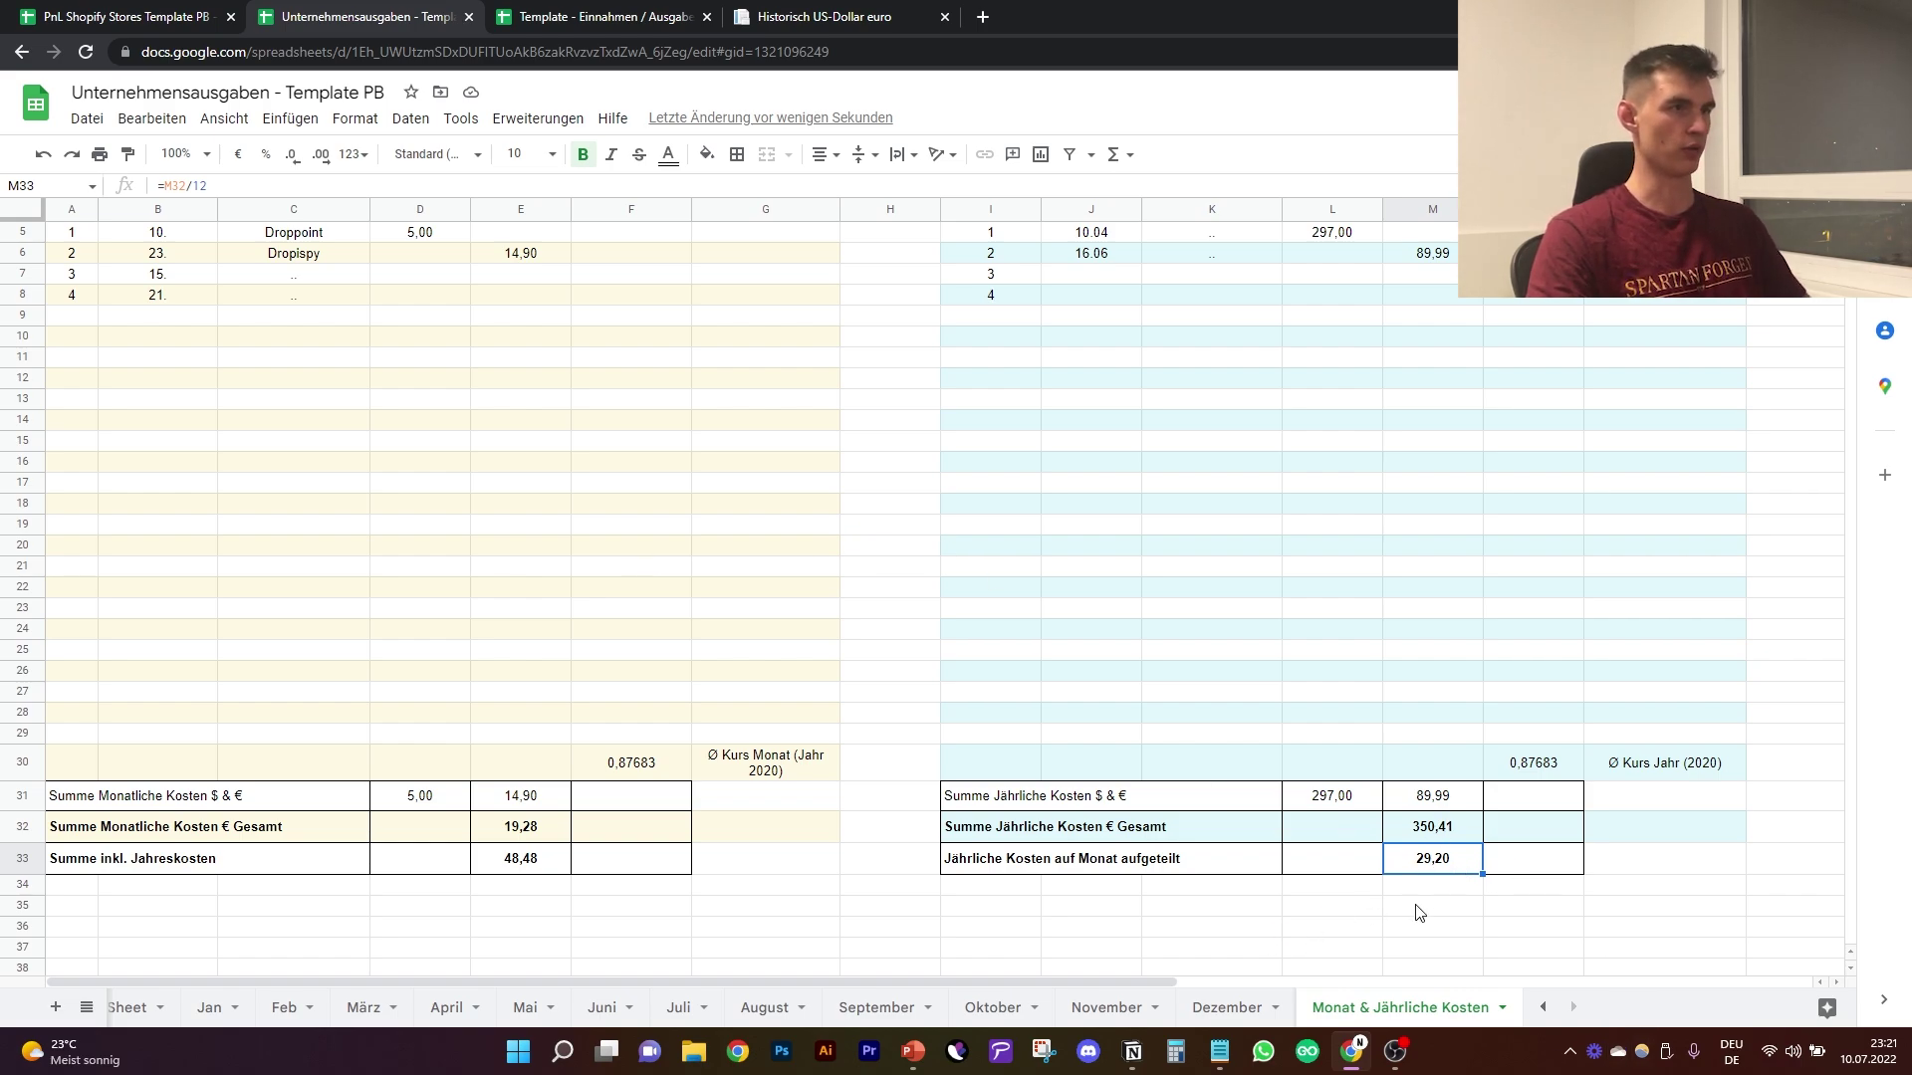
scroll(1420, 913, up, 2)
scroll(1424, 662, down, 1)
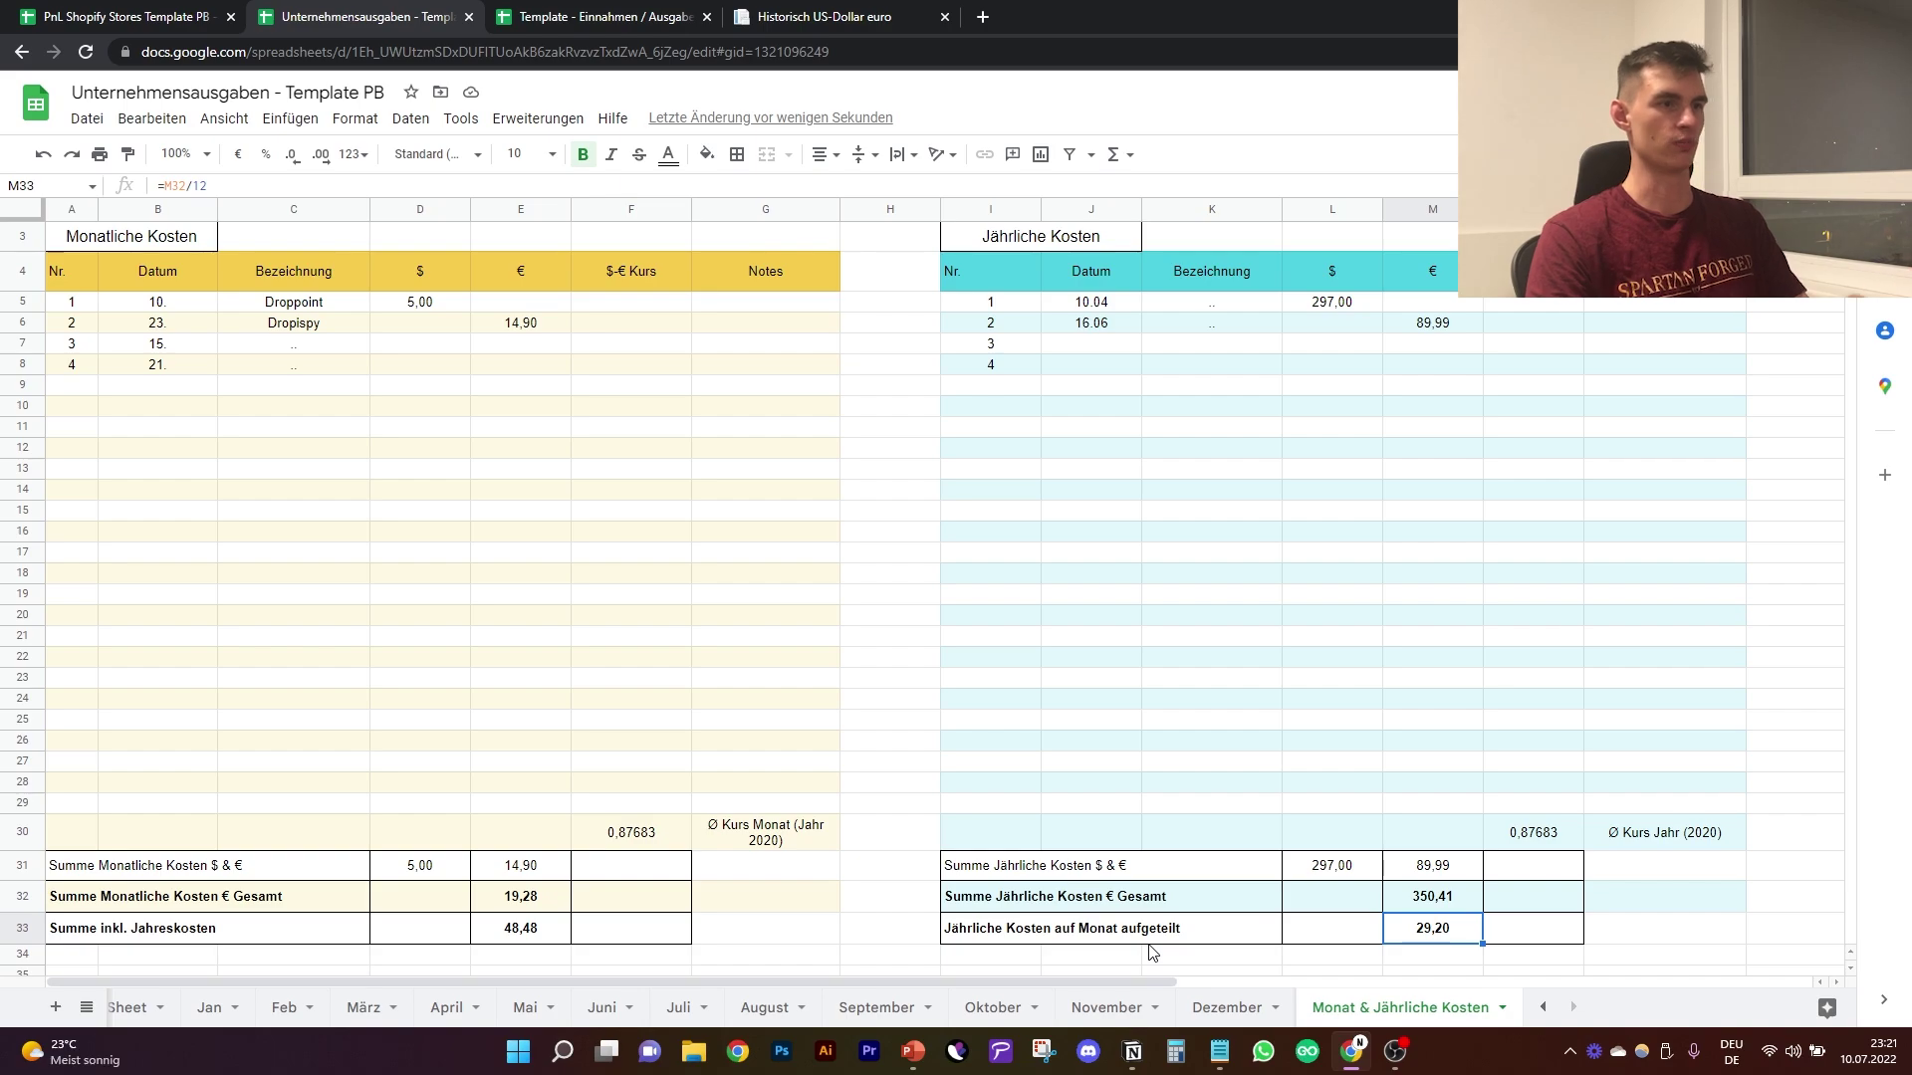
scroll(1150, 952, down, 1)
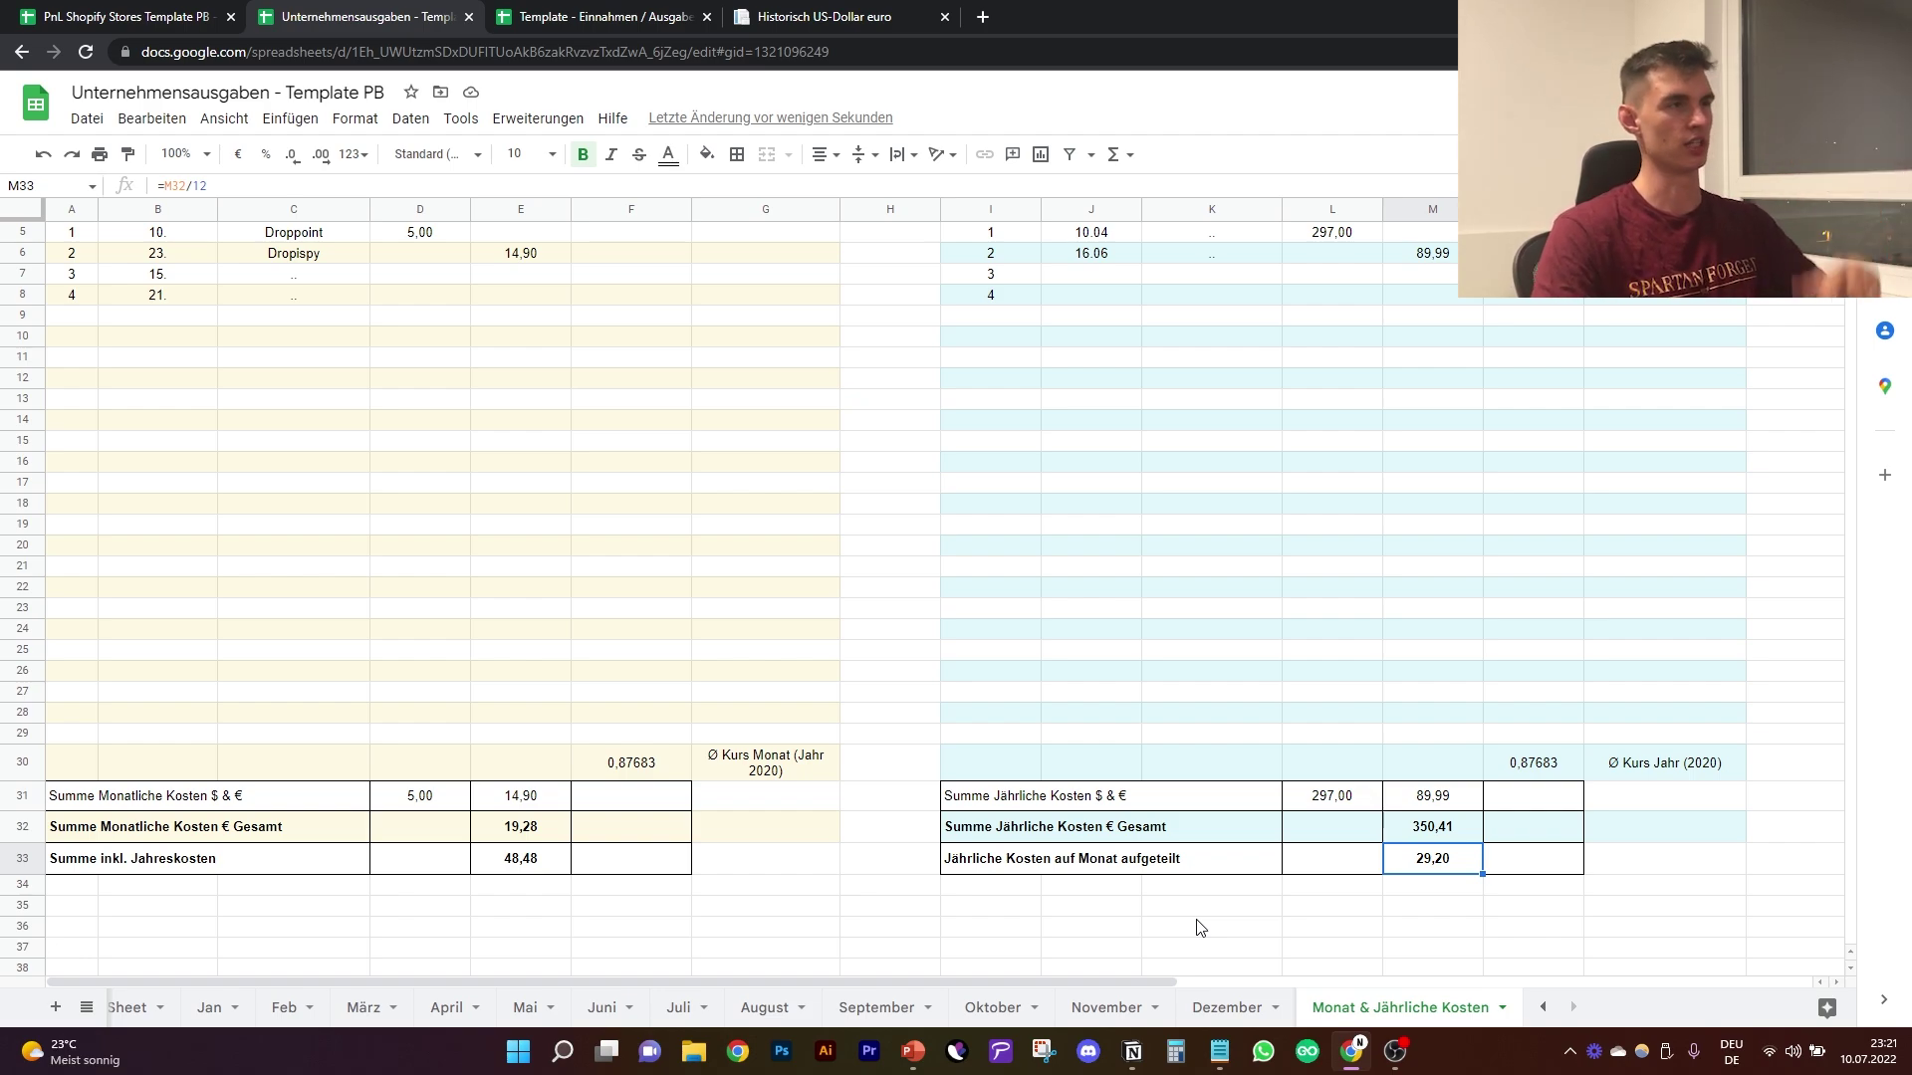
scroll(1115, 924, up, 2)
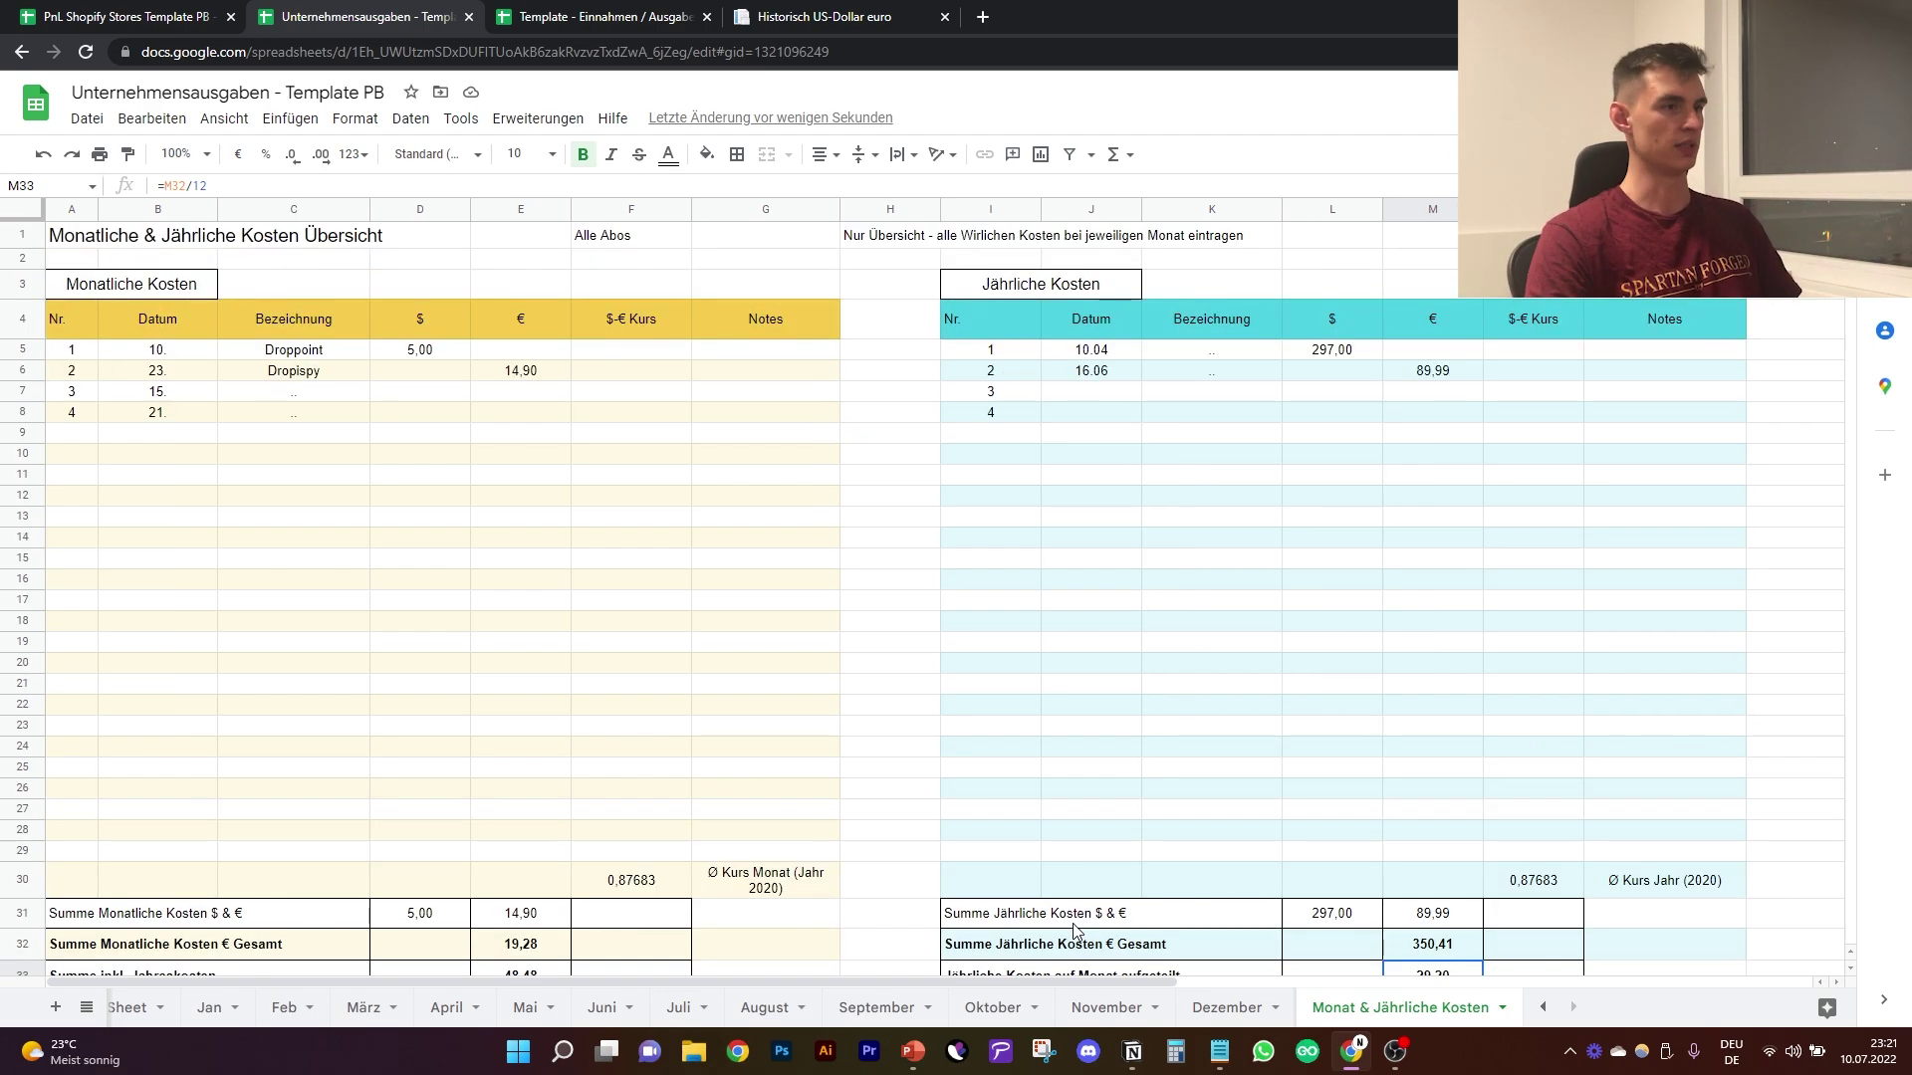
Step: Look at the Dezember sheet and the Master Sheet totals, and switch to the Einnahmen / Ausgaben Rechnung template
click(1230, 1011)
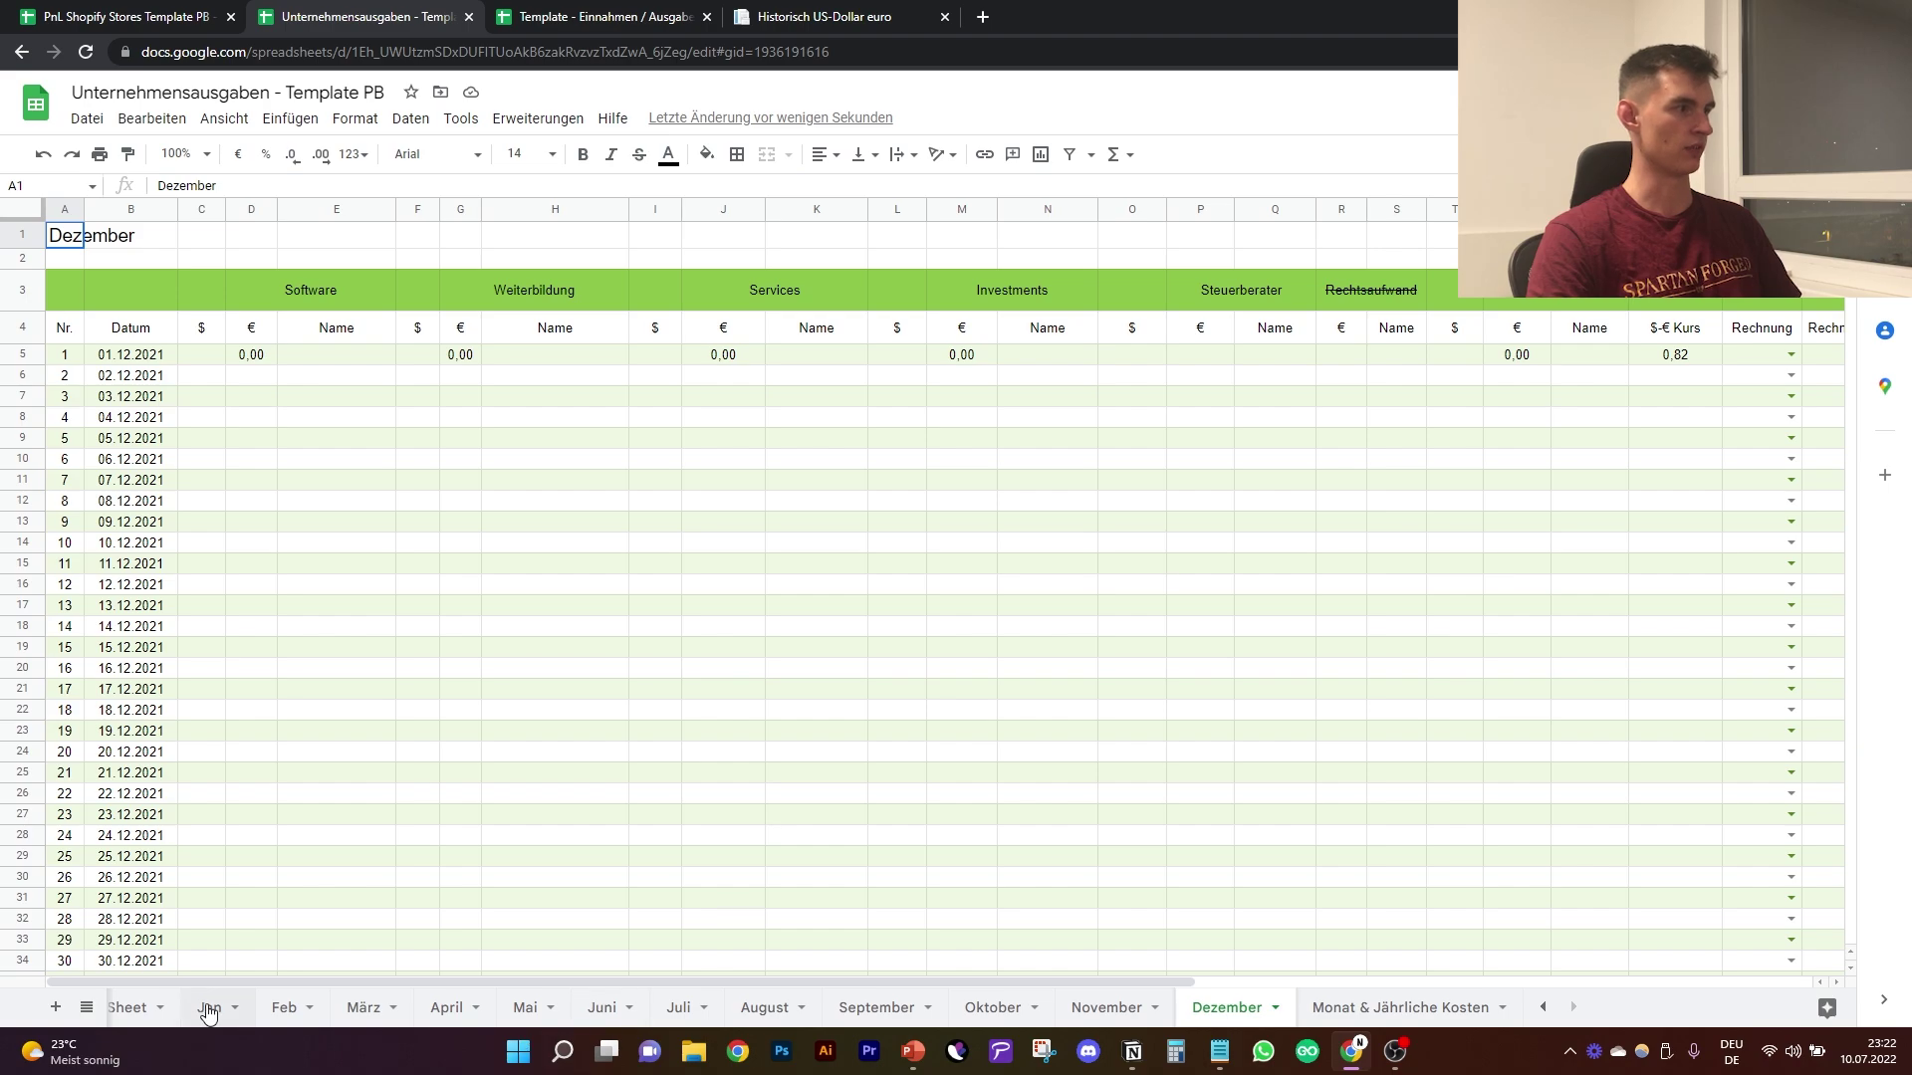
click(143, 1014)
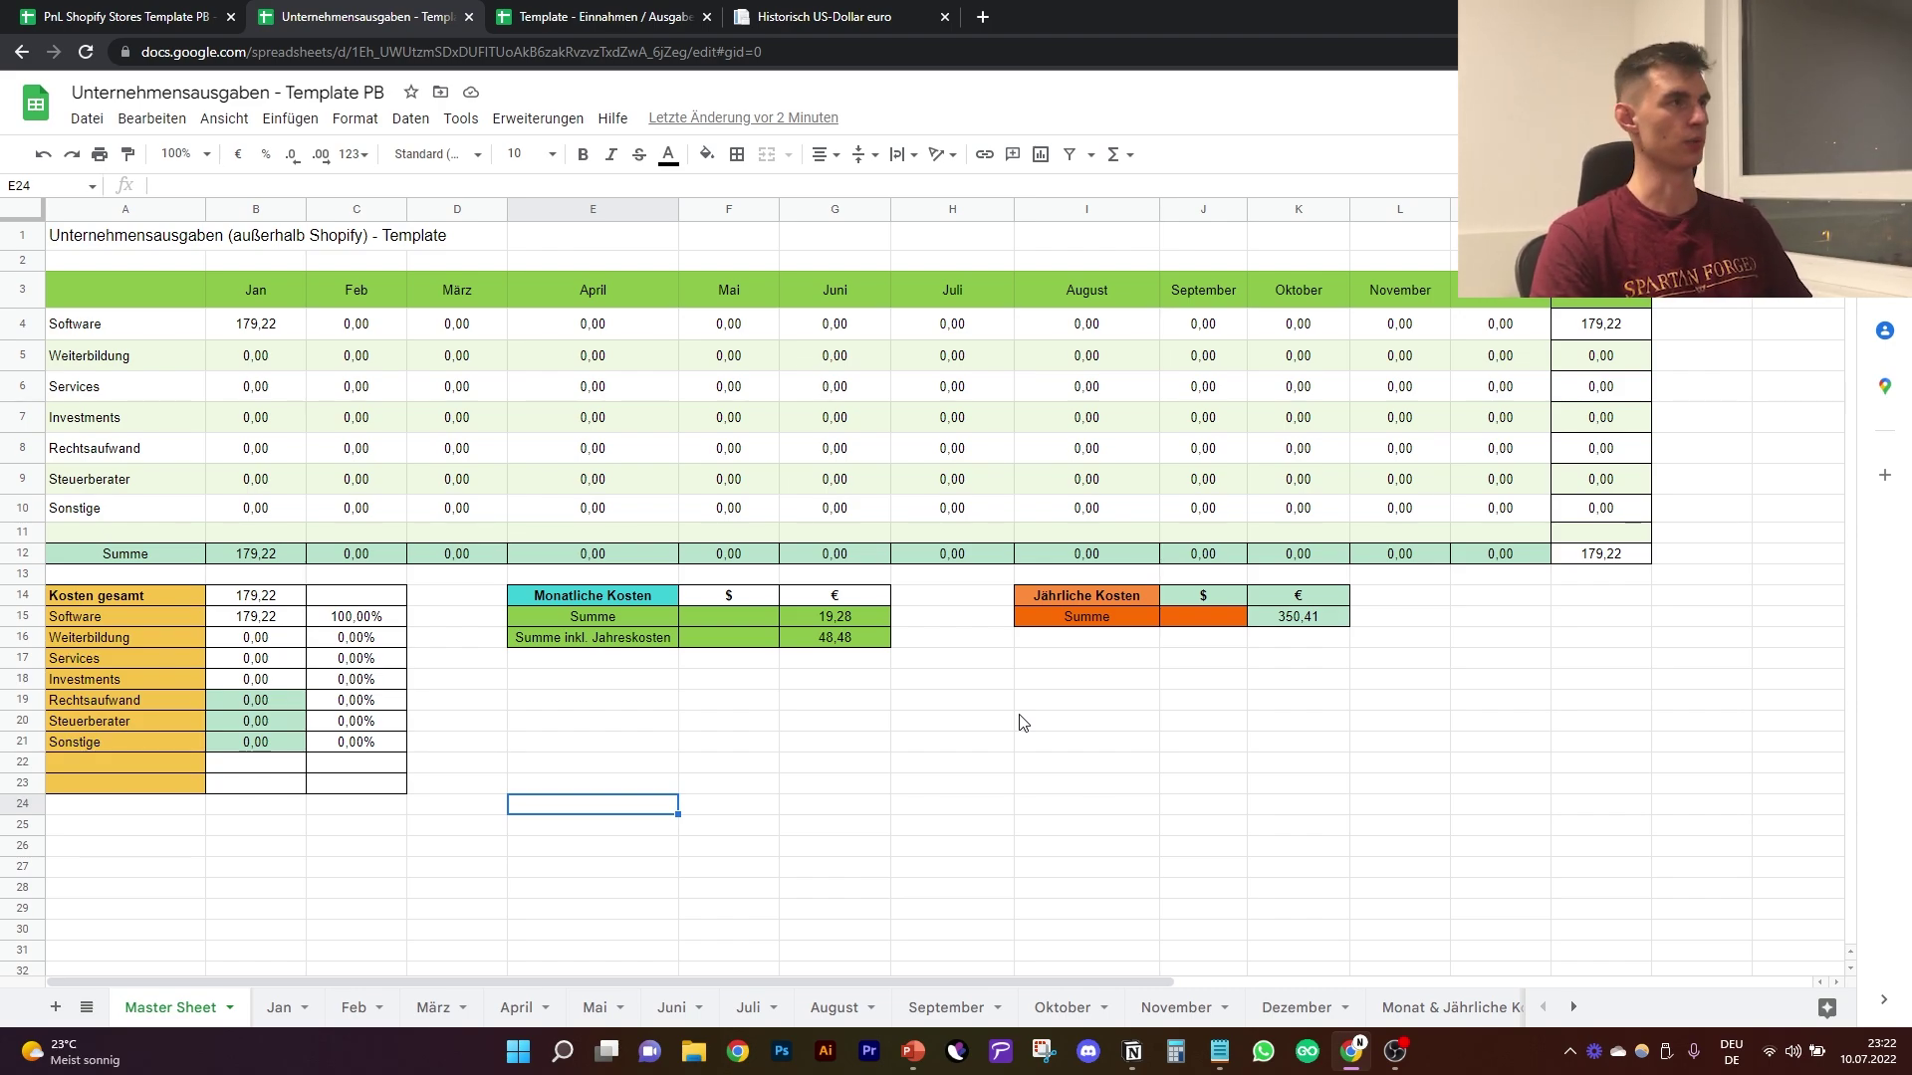
key(ctrl+Tab)
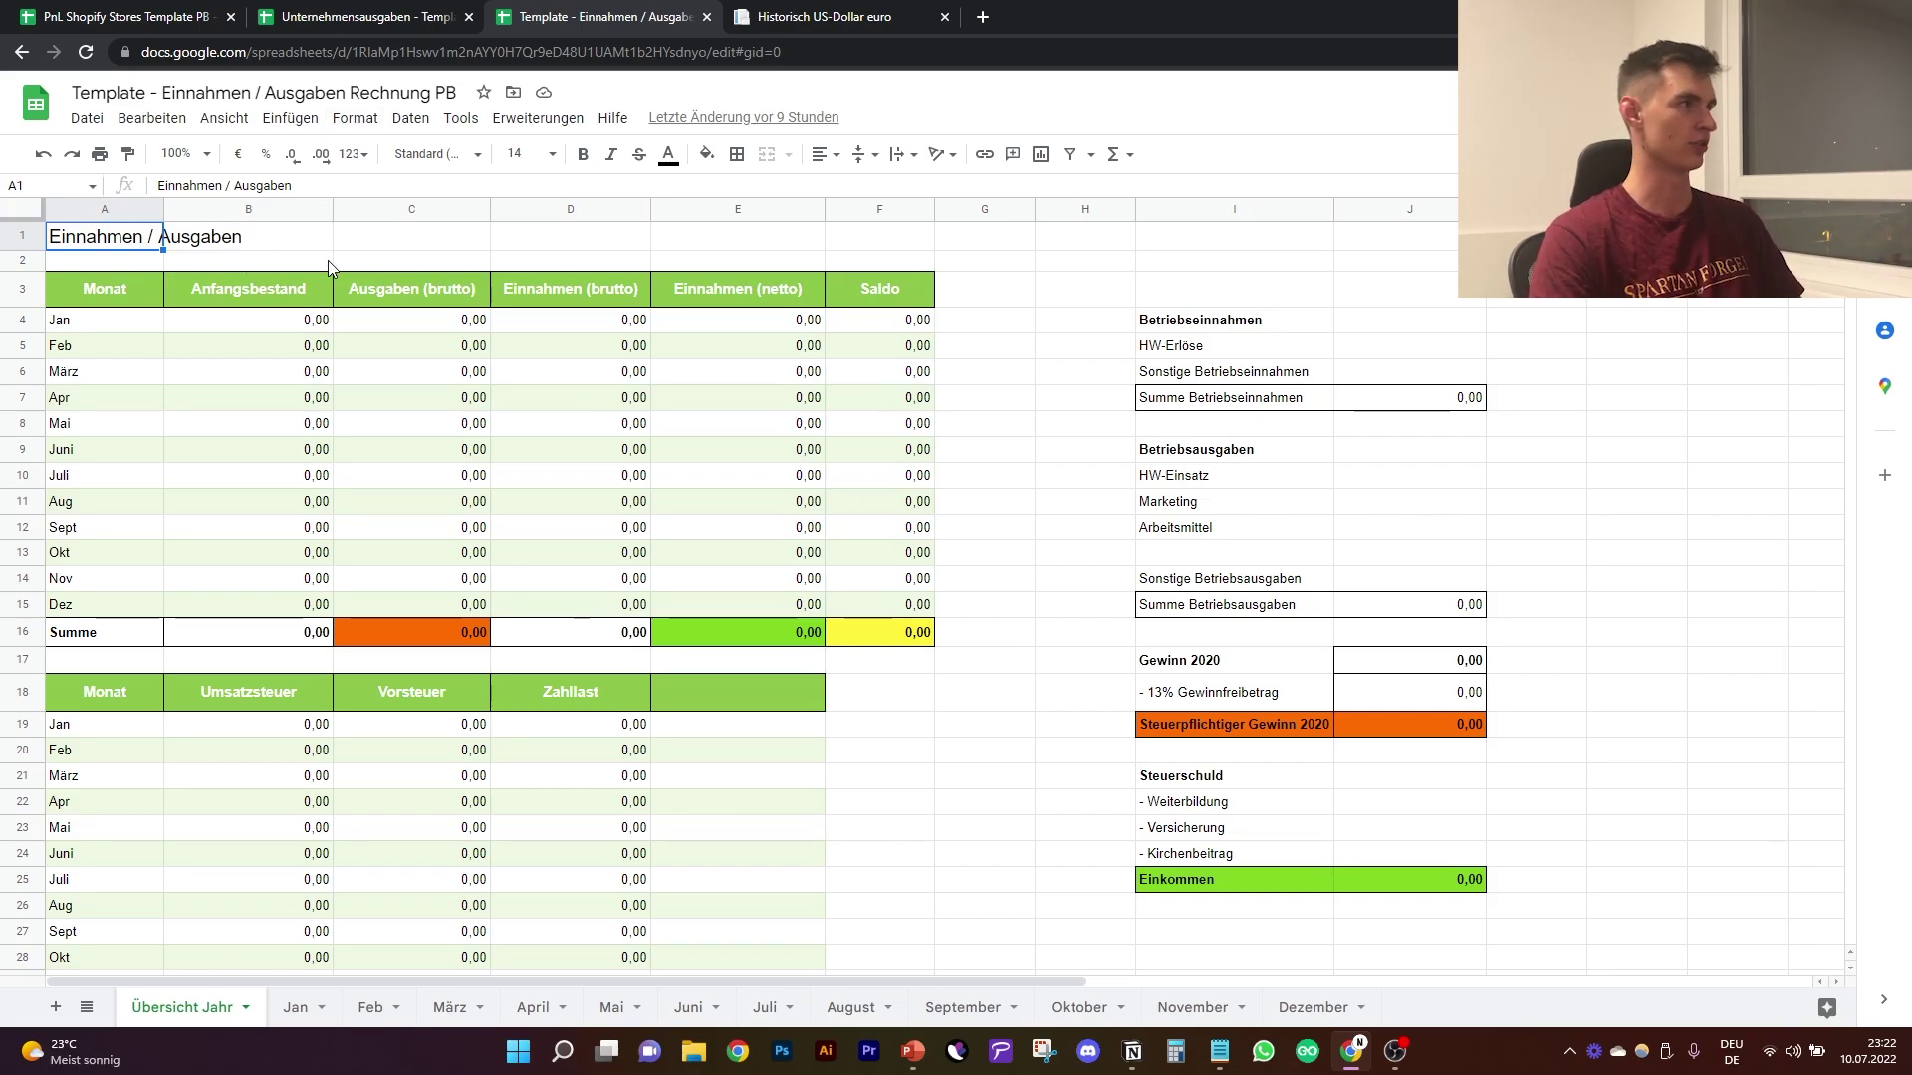
Step: Examine the monthly income and expense table and the Umsatzsteuer table on the Übersicht Jahr sheet, including the gross and net columns
click(981, 801)
scroll(926, 657, down, 3)
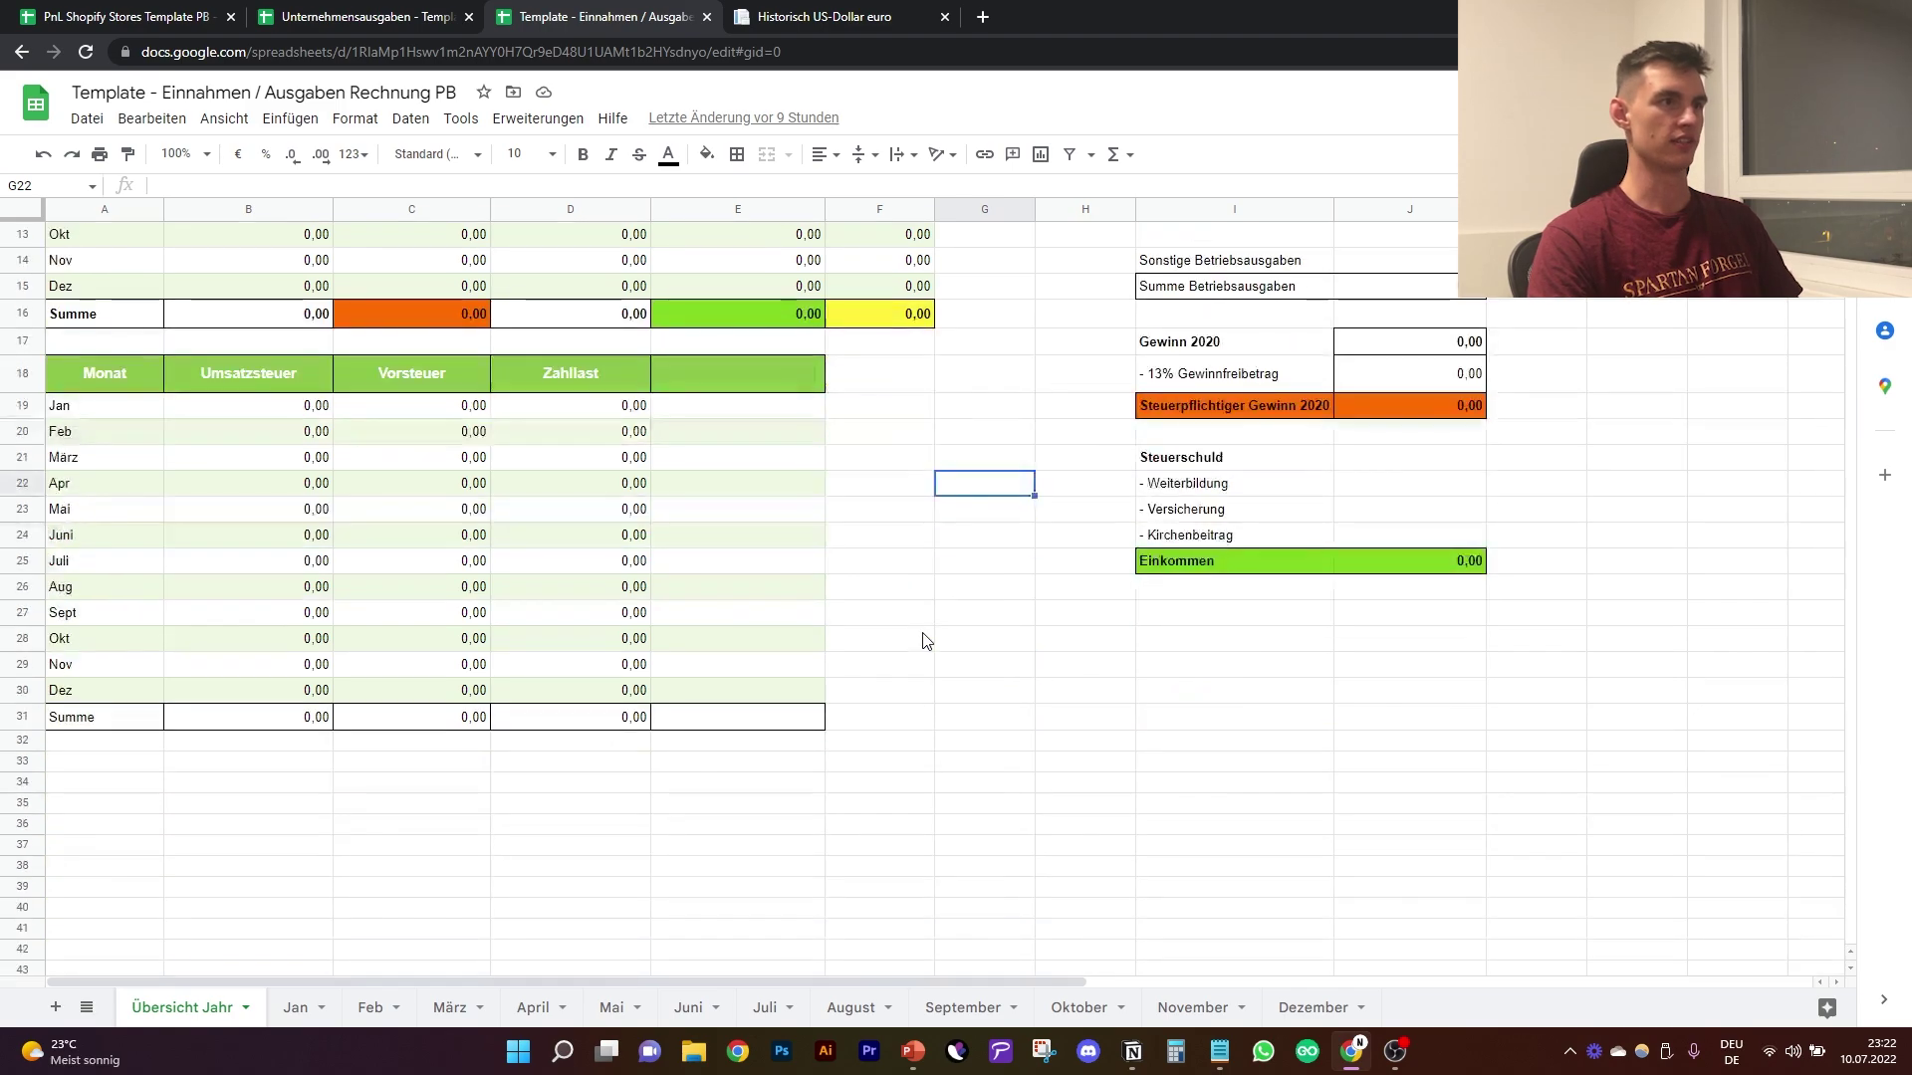
scroll(924, 745, up, 3)
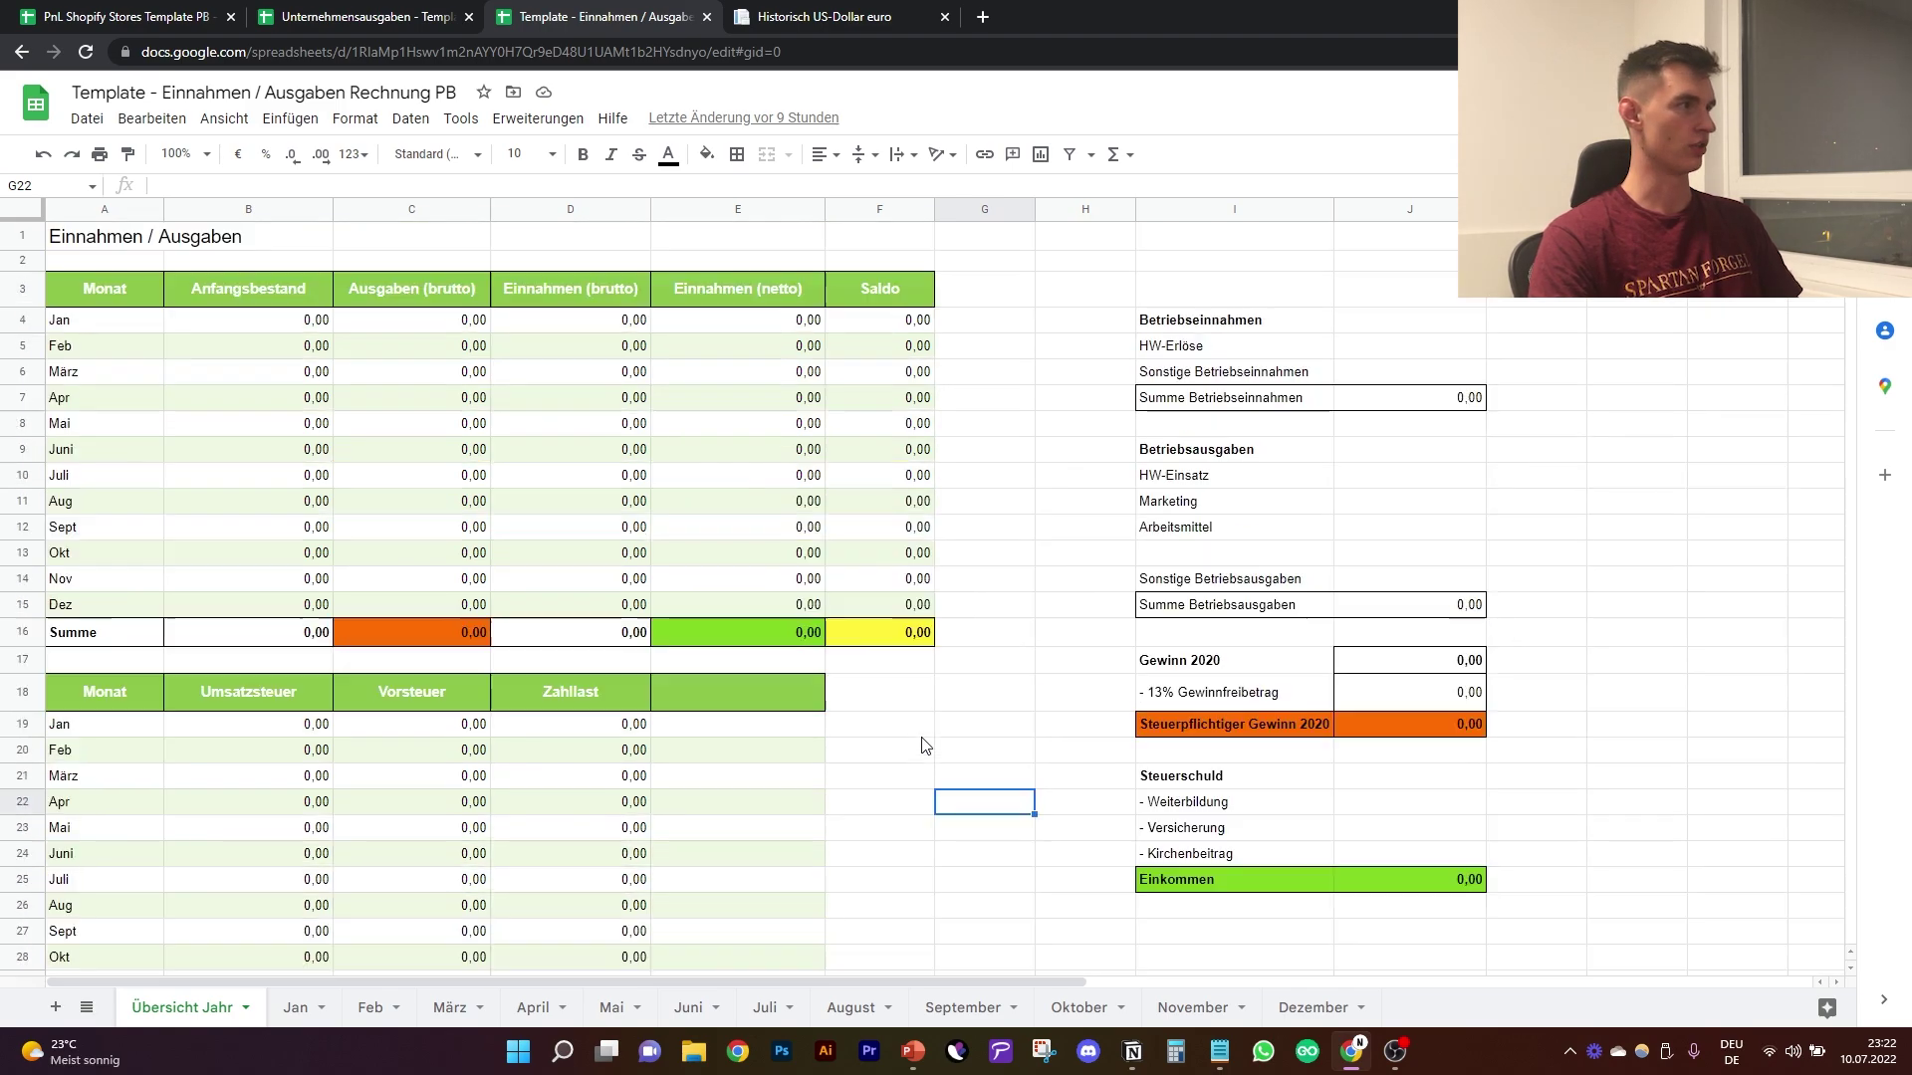
click(125, 321)
drag(338, 376, 896, 582)
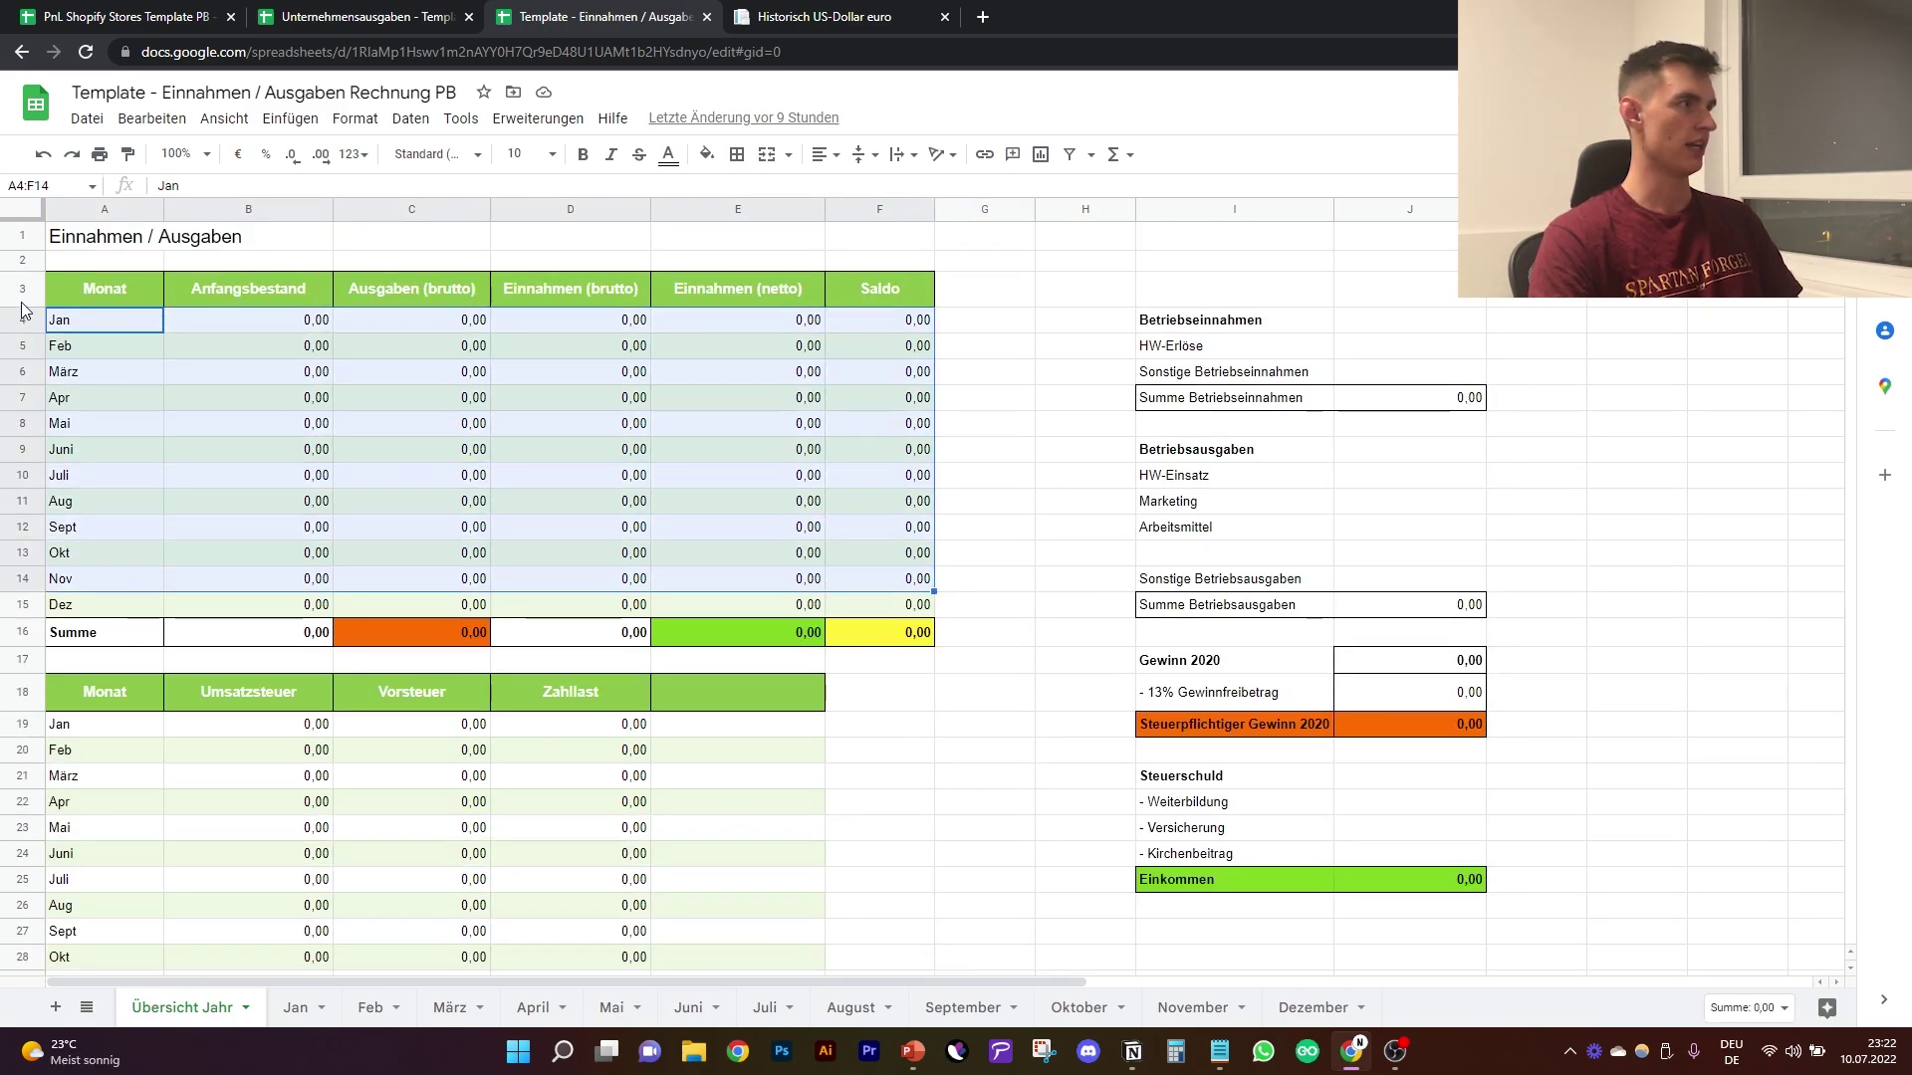
click(908, 758)
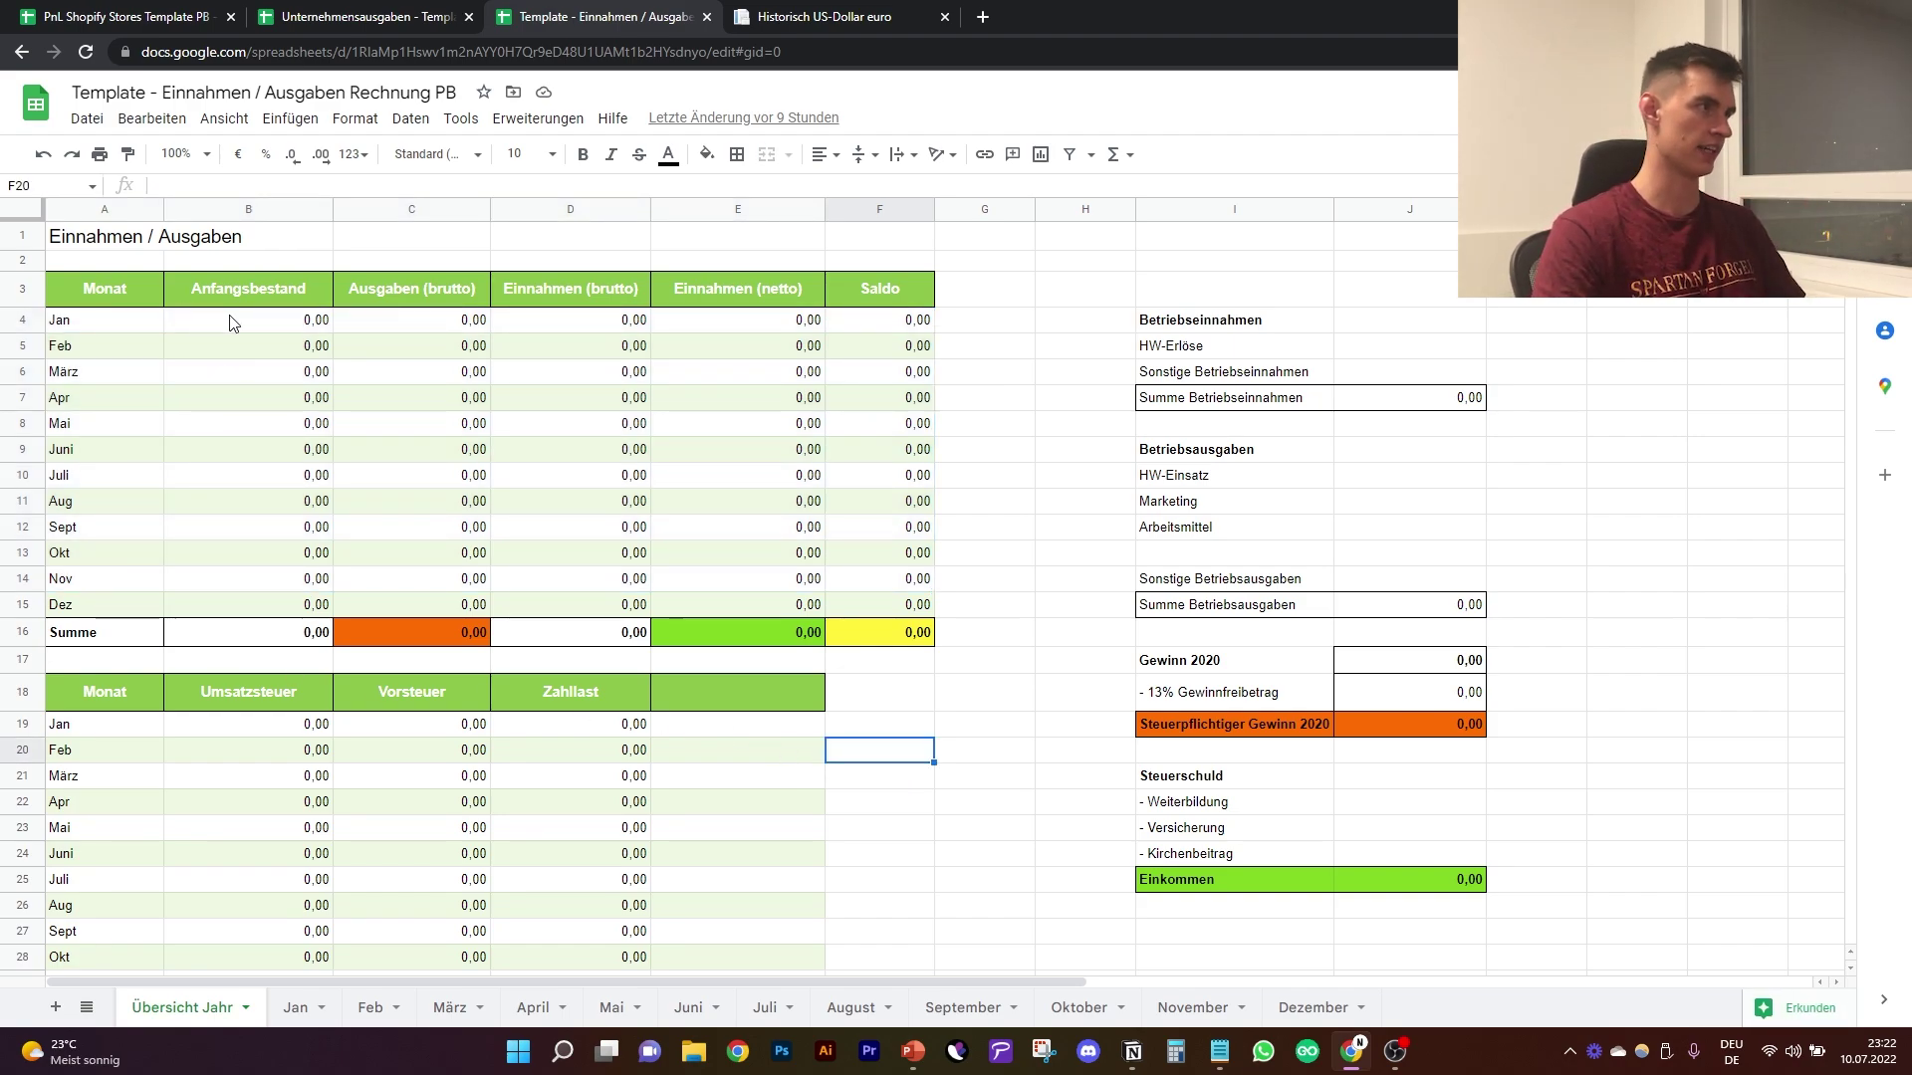
click(424, 293)
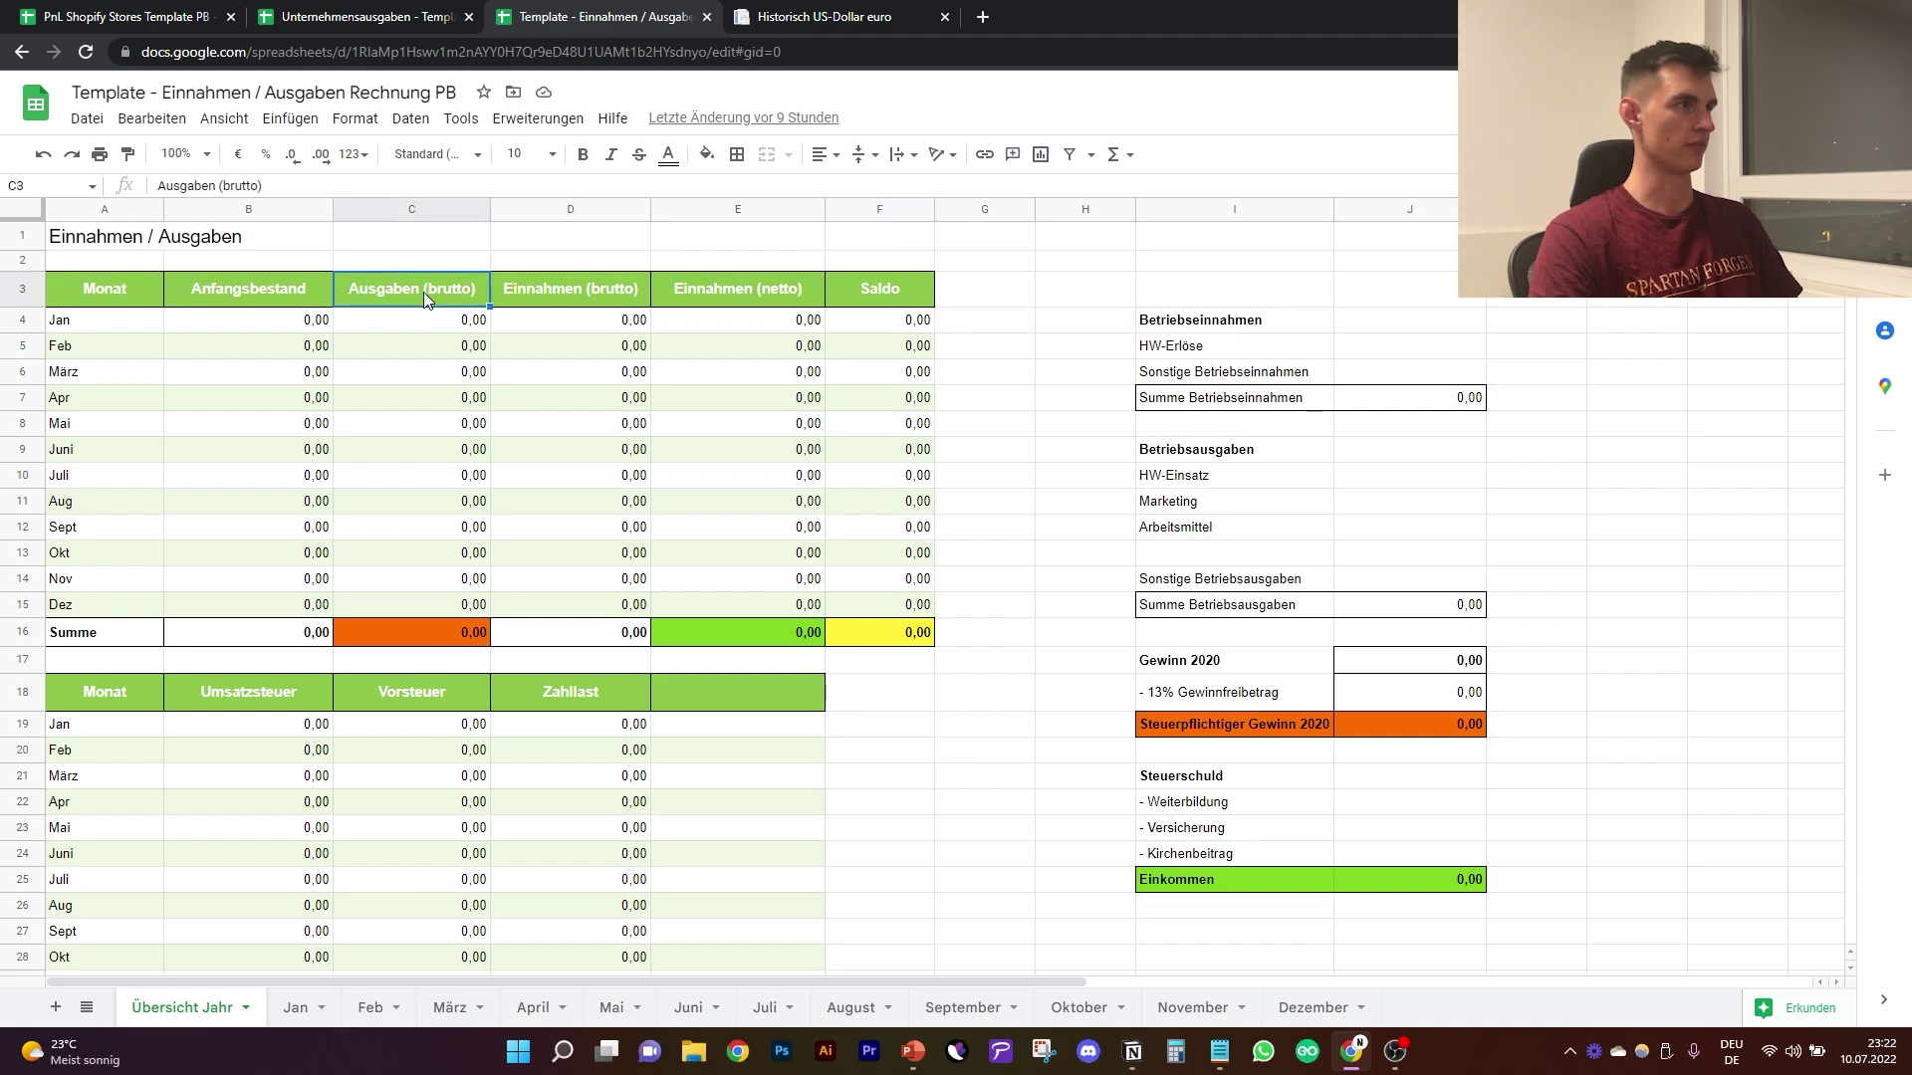
click(549, 289)
click(757, 296)
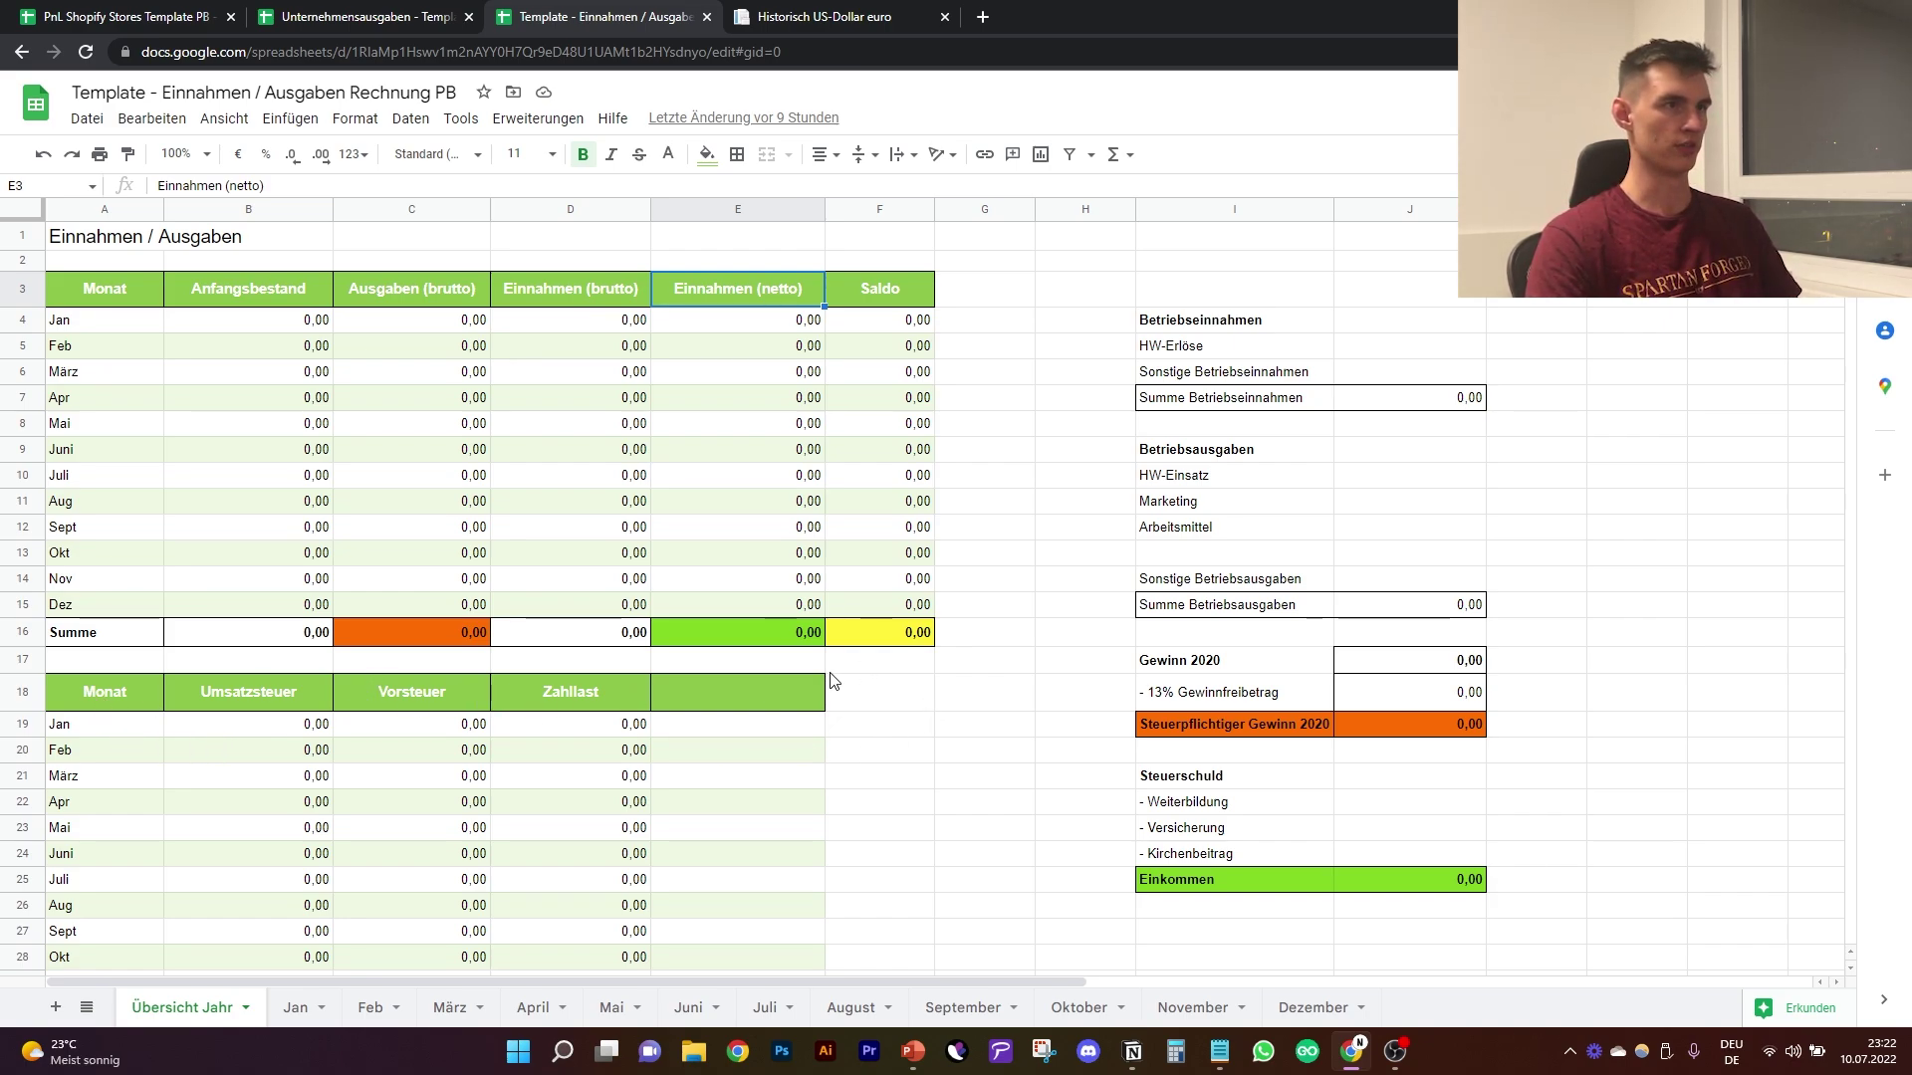
Step: Examine the annual calculation block in columns I and J, from Betriebseinnahmen down to Einkommen
drag(1229, 303, 1469, 936)
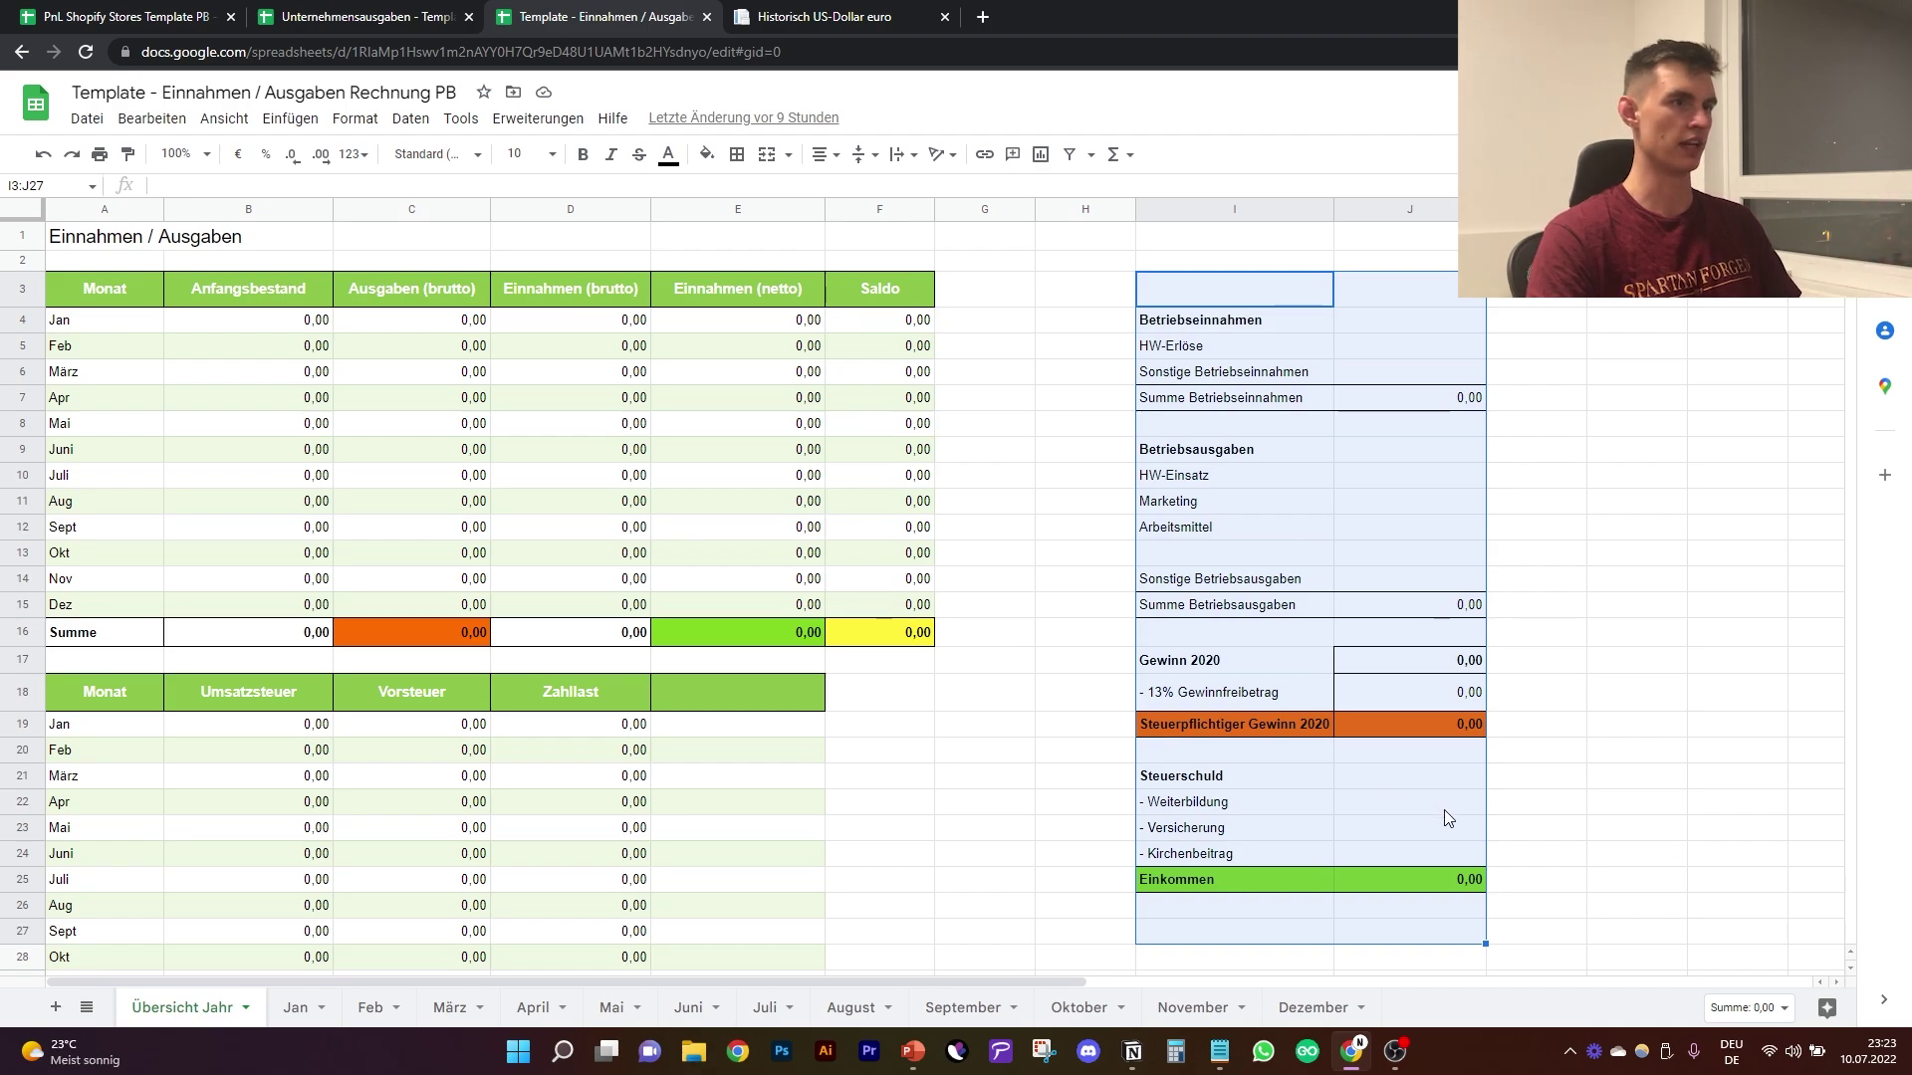
click(1523, 826)
drag(1452, 928, 1362, 321)
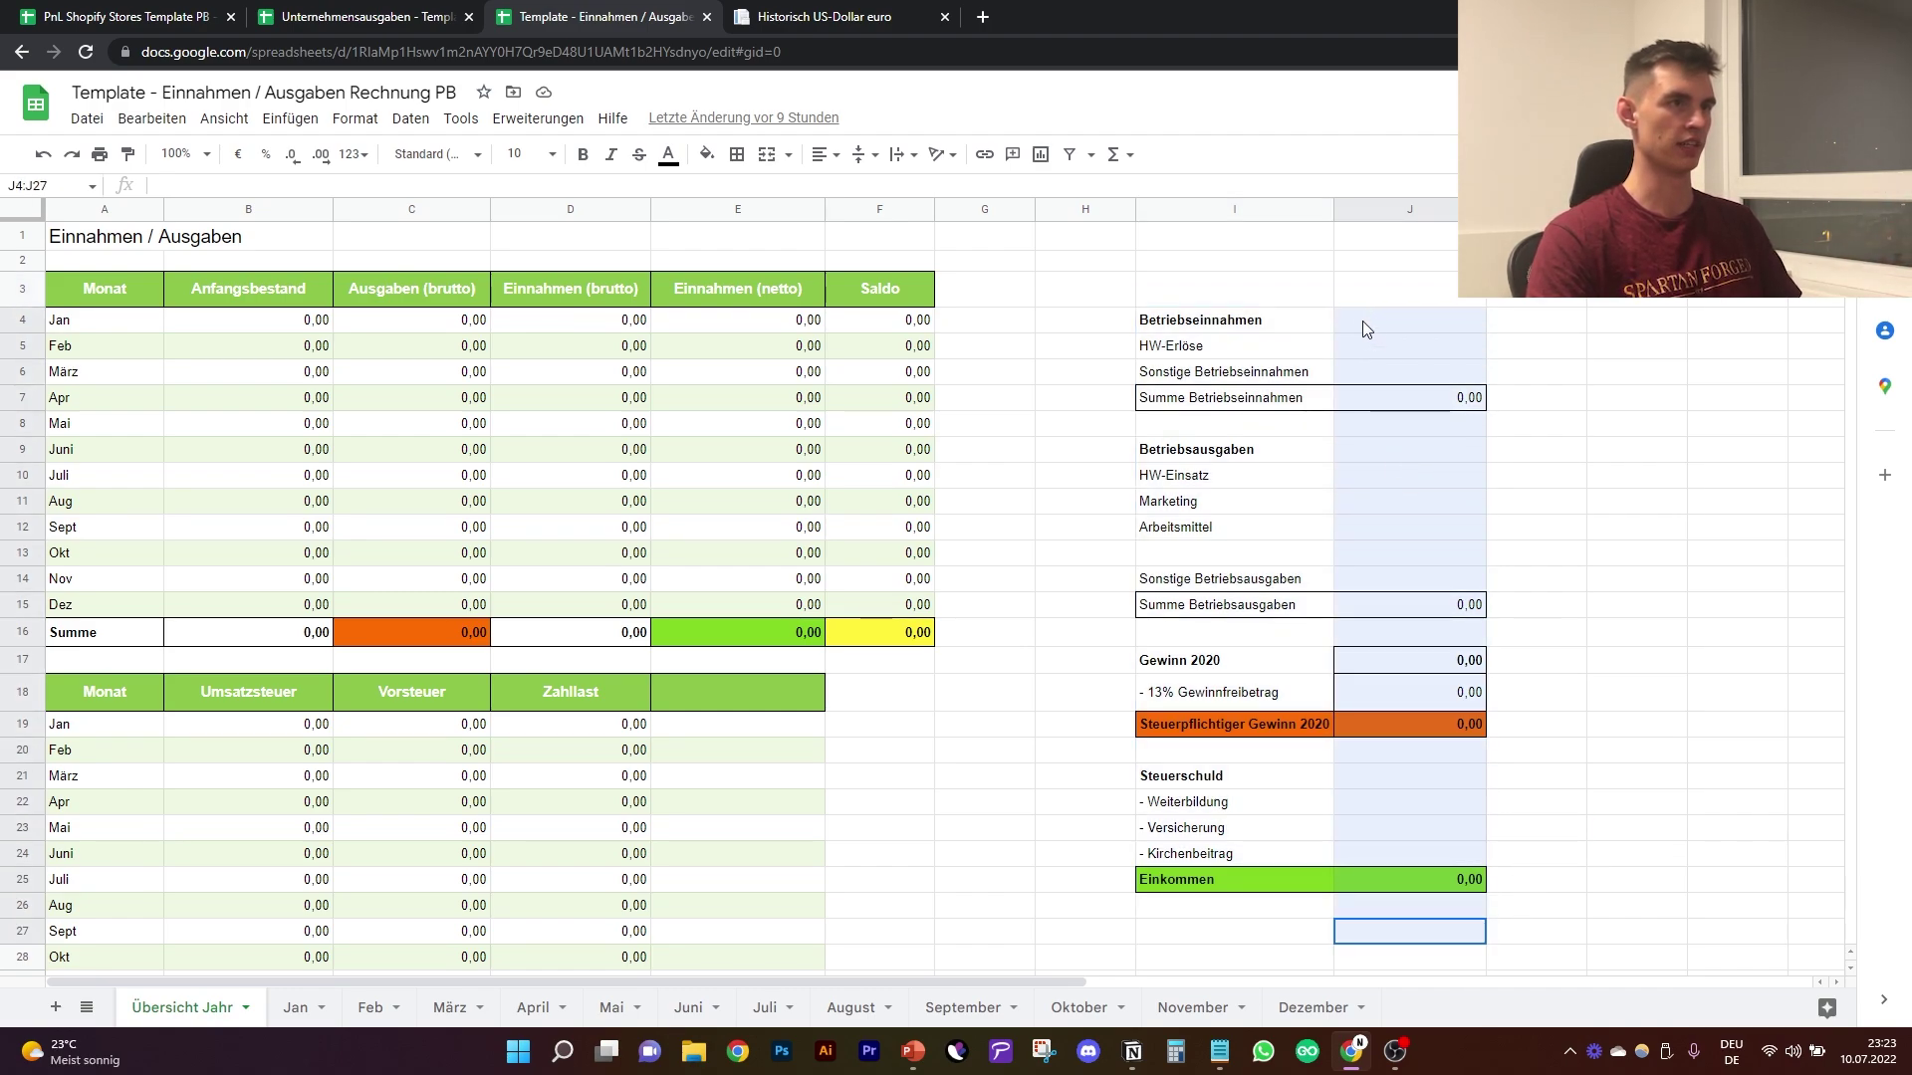
click(1636, 526)
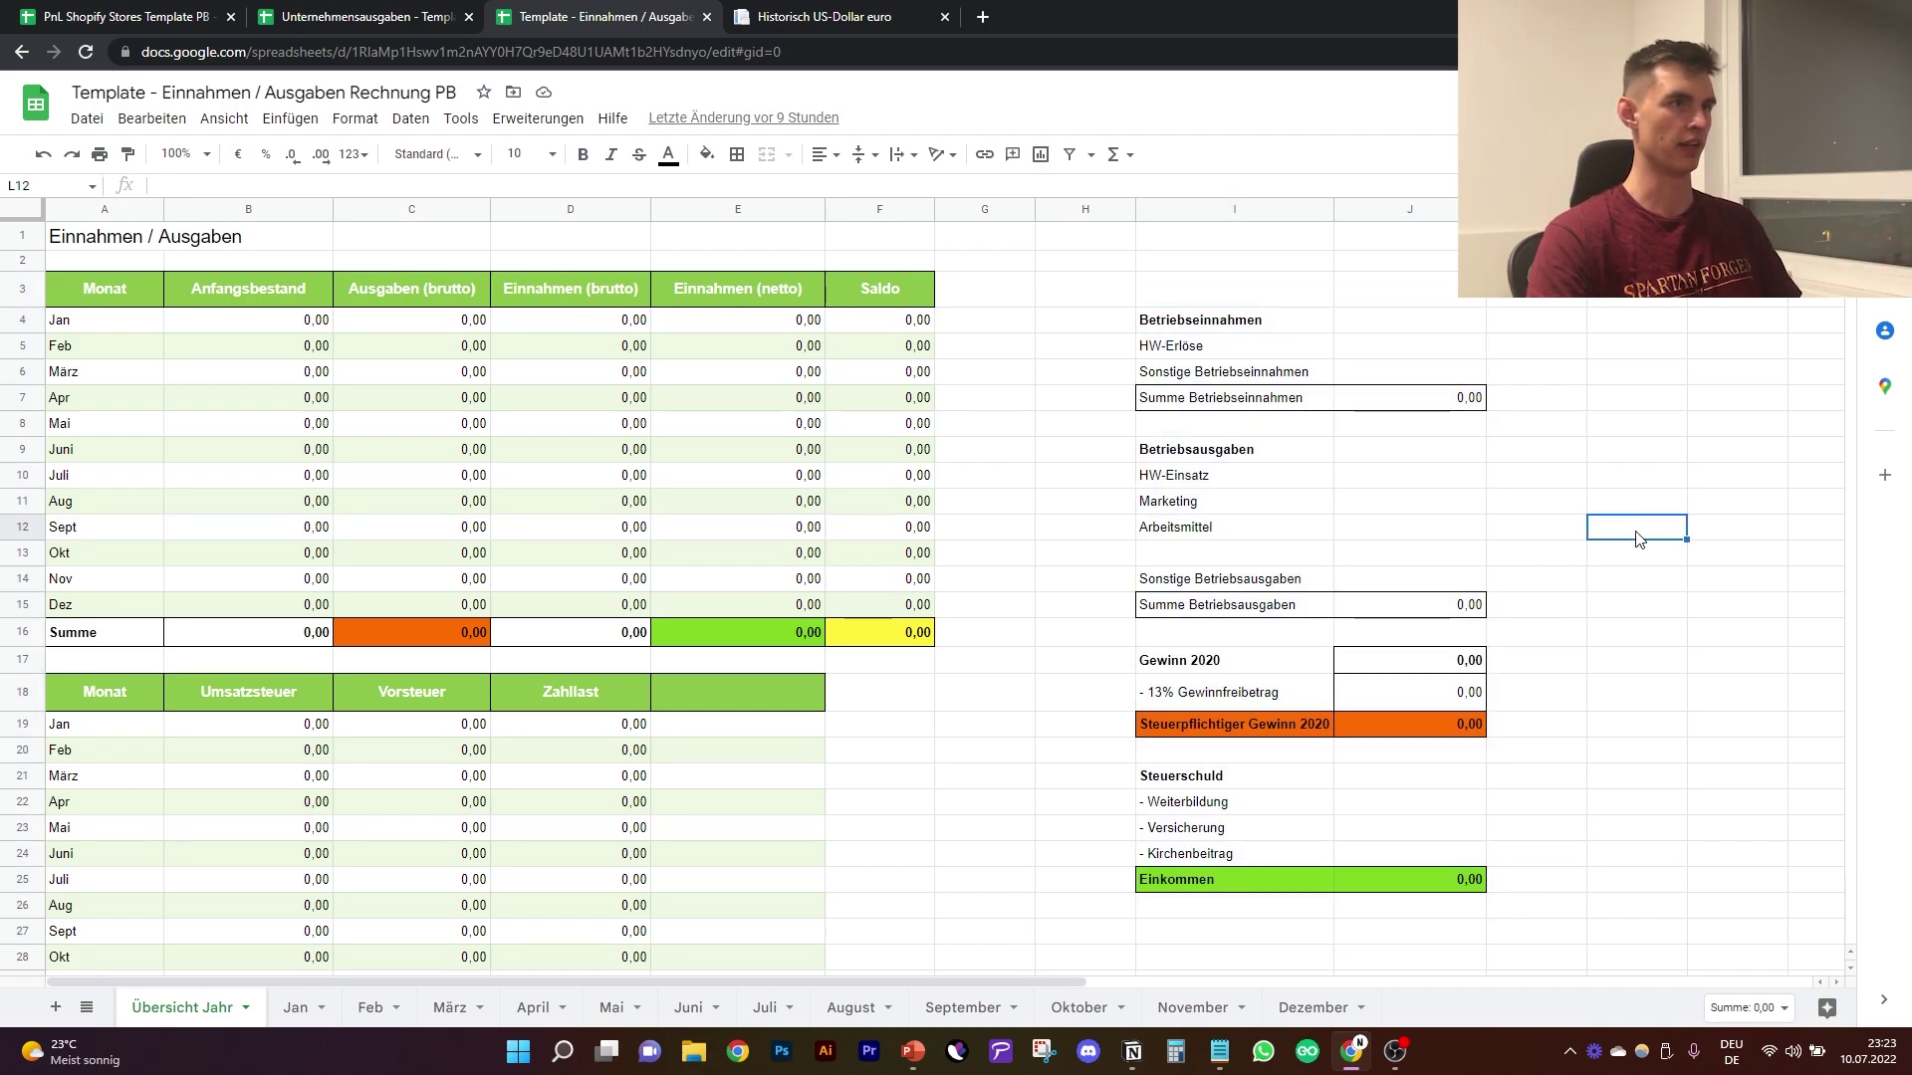
Step: Enter the date 01.01.2021 for a second booking in cell B12 of the Jan sheet
click(301, 1021)
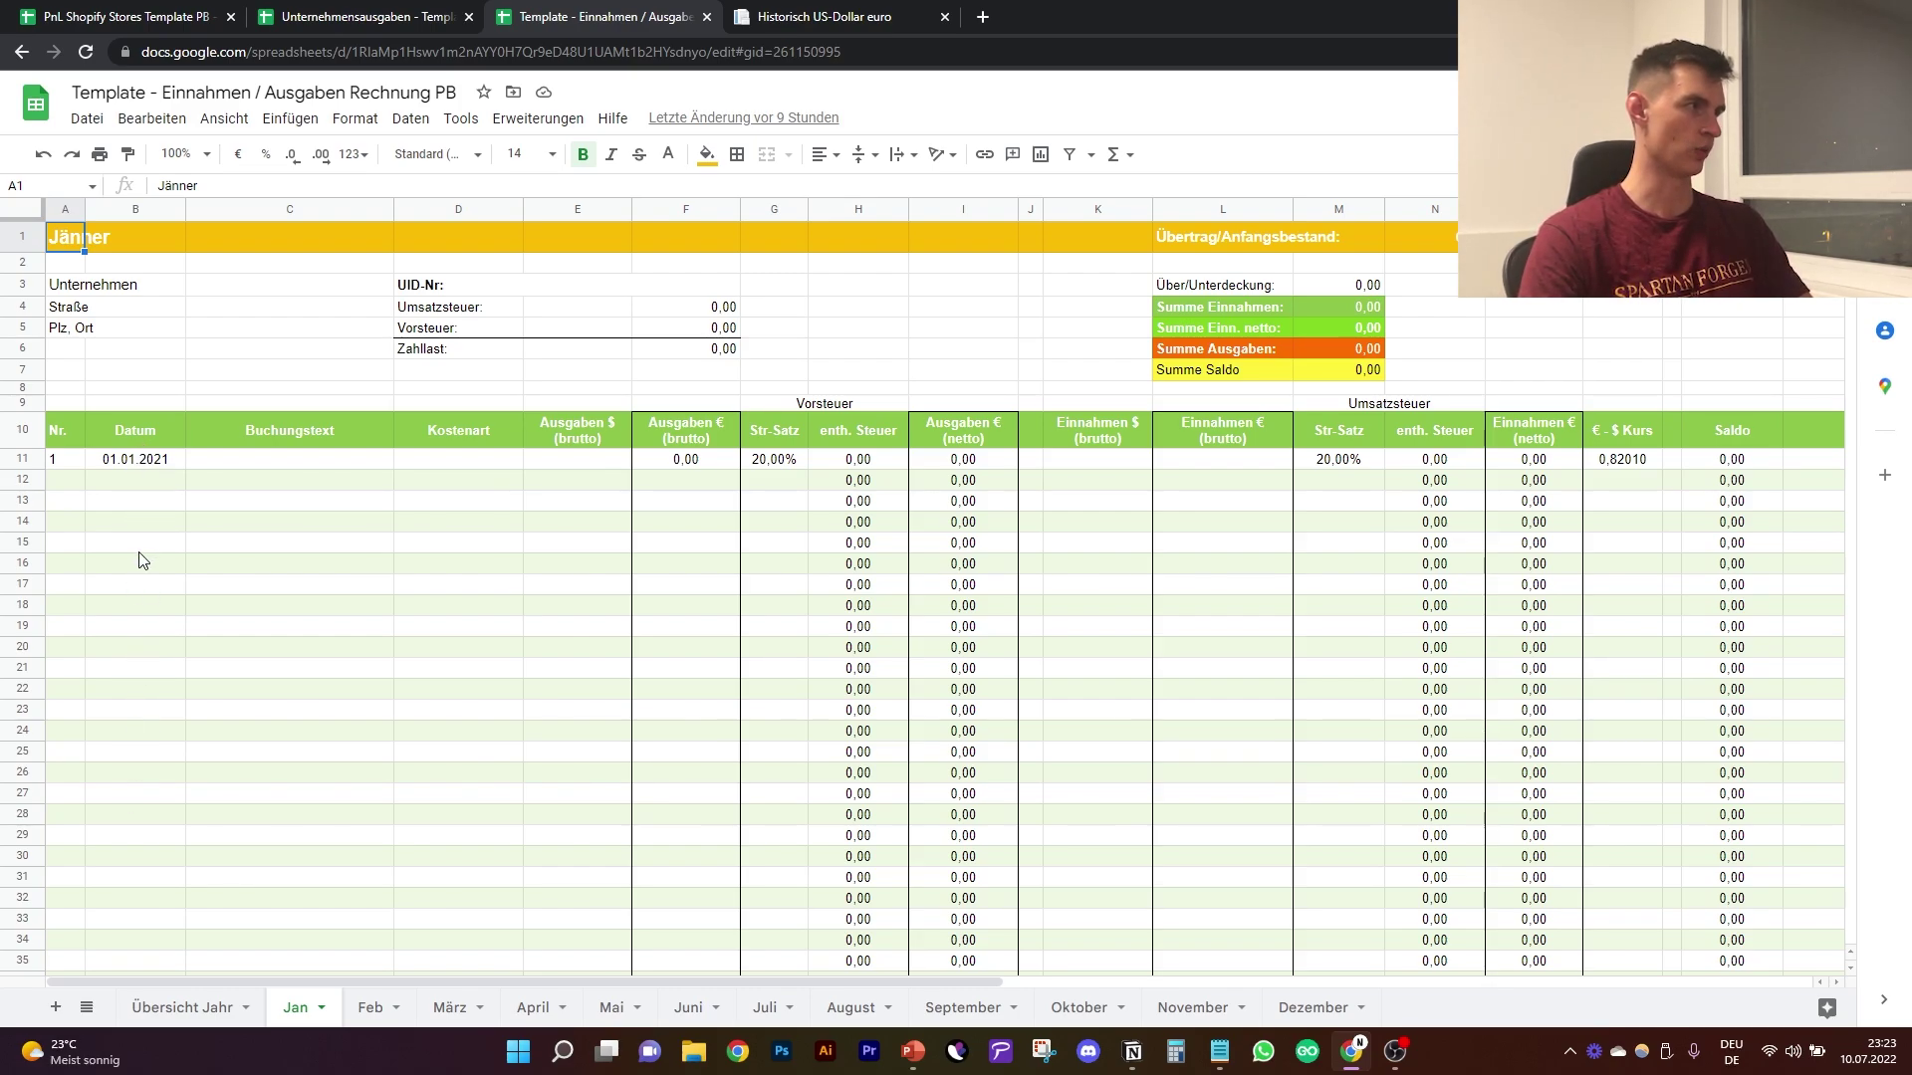
click(151, 482)
text(01.01.2021)
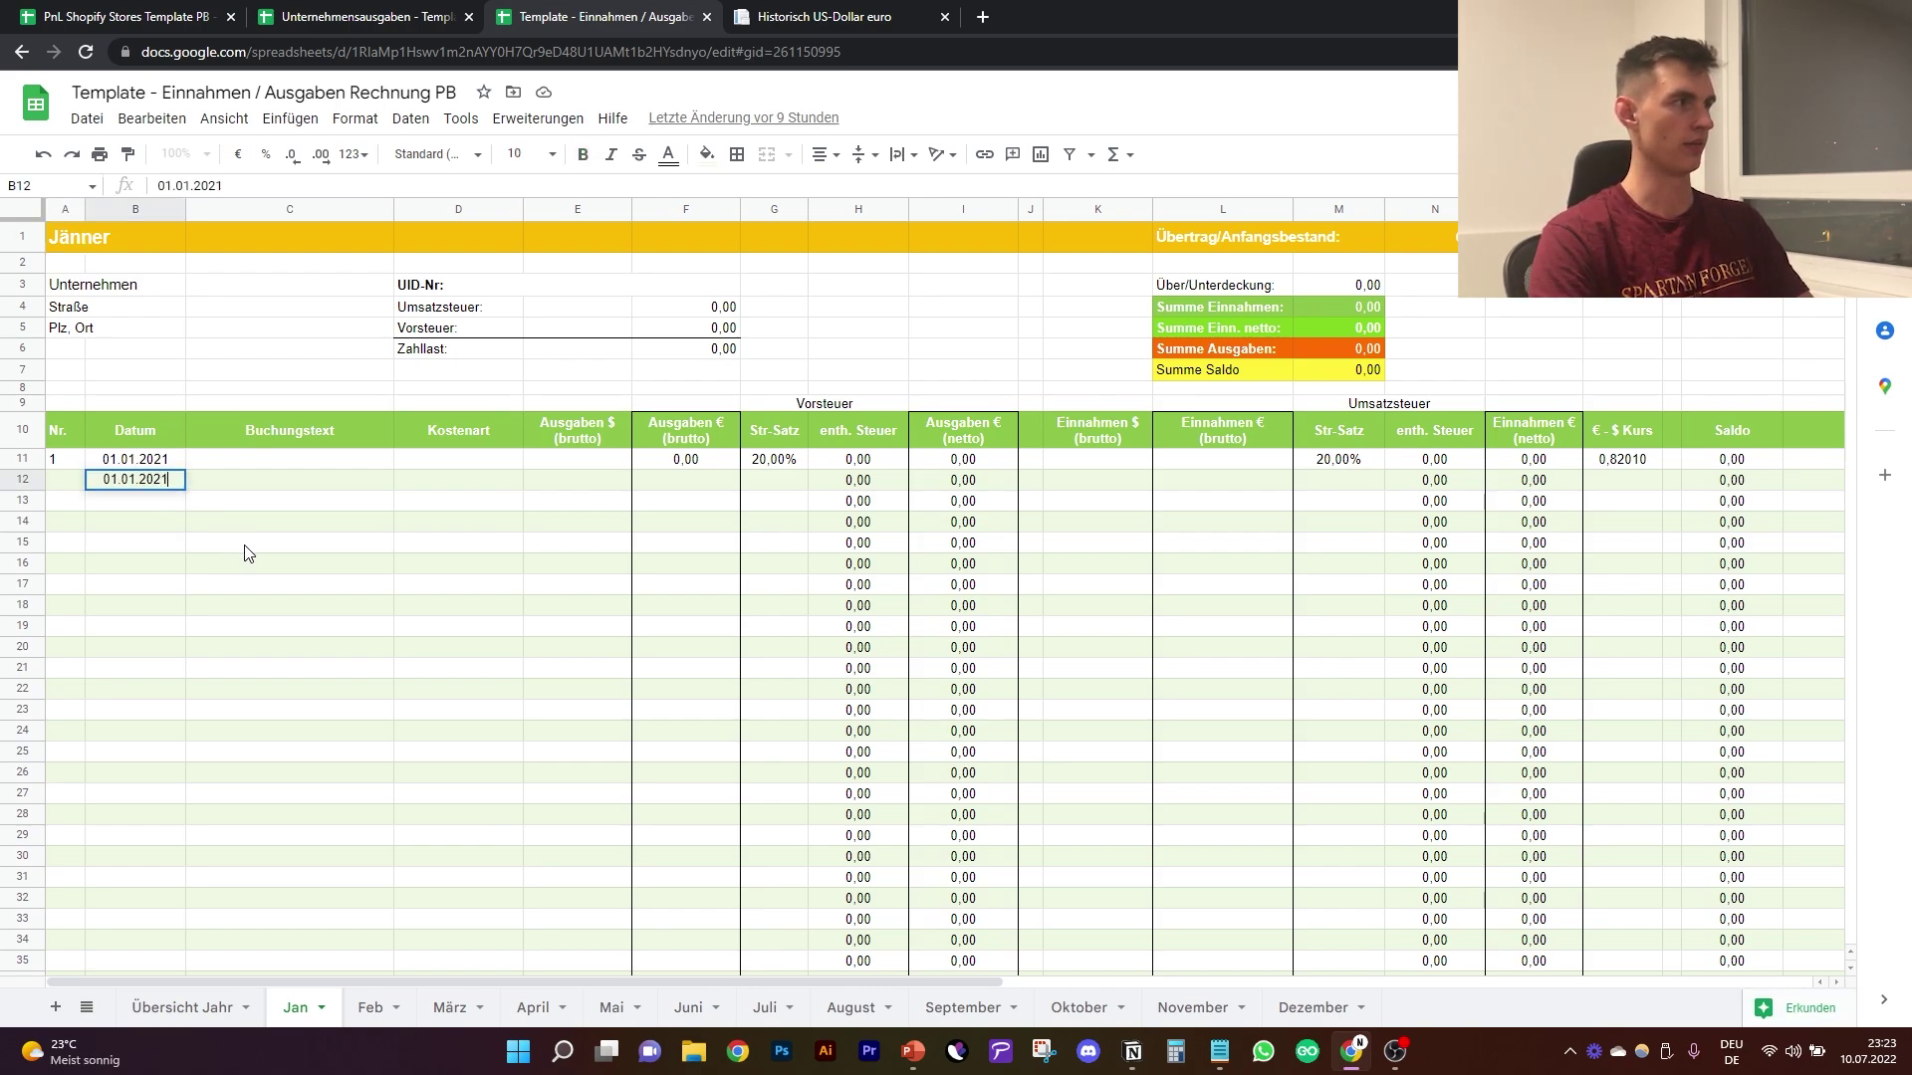
key(Return)
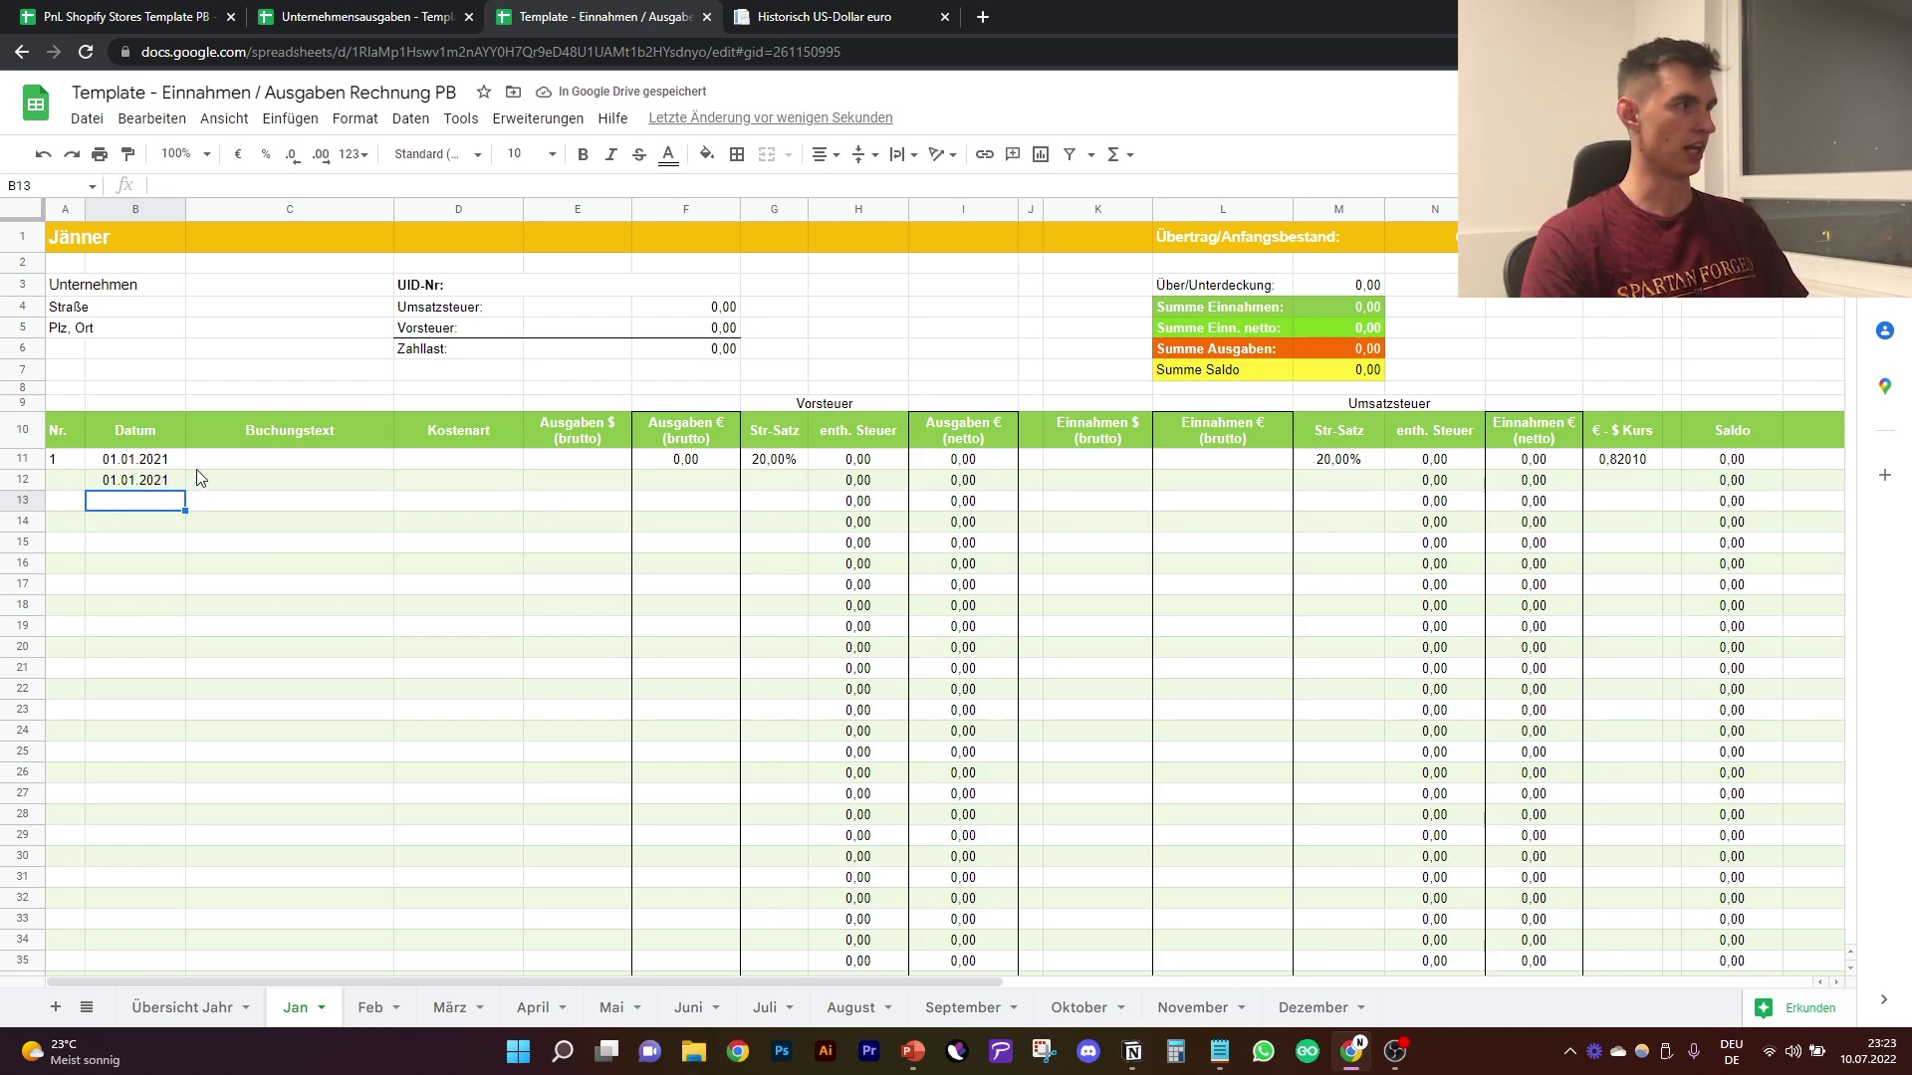
Step: Enter the Buchungstext HW-Einsatz for the first booking and Shopify Software for the second booking
click(277, 460)
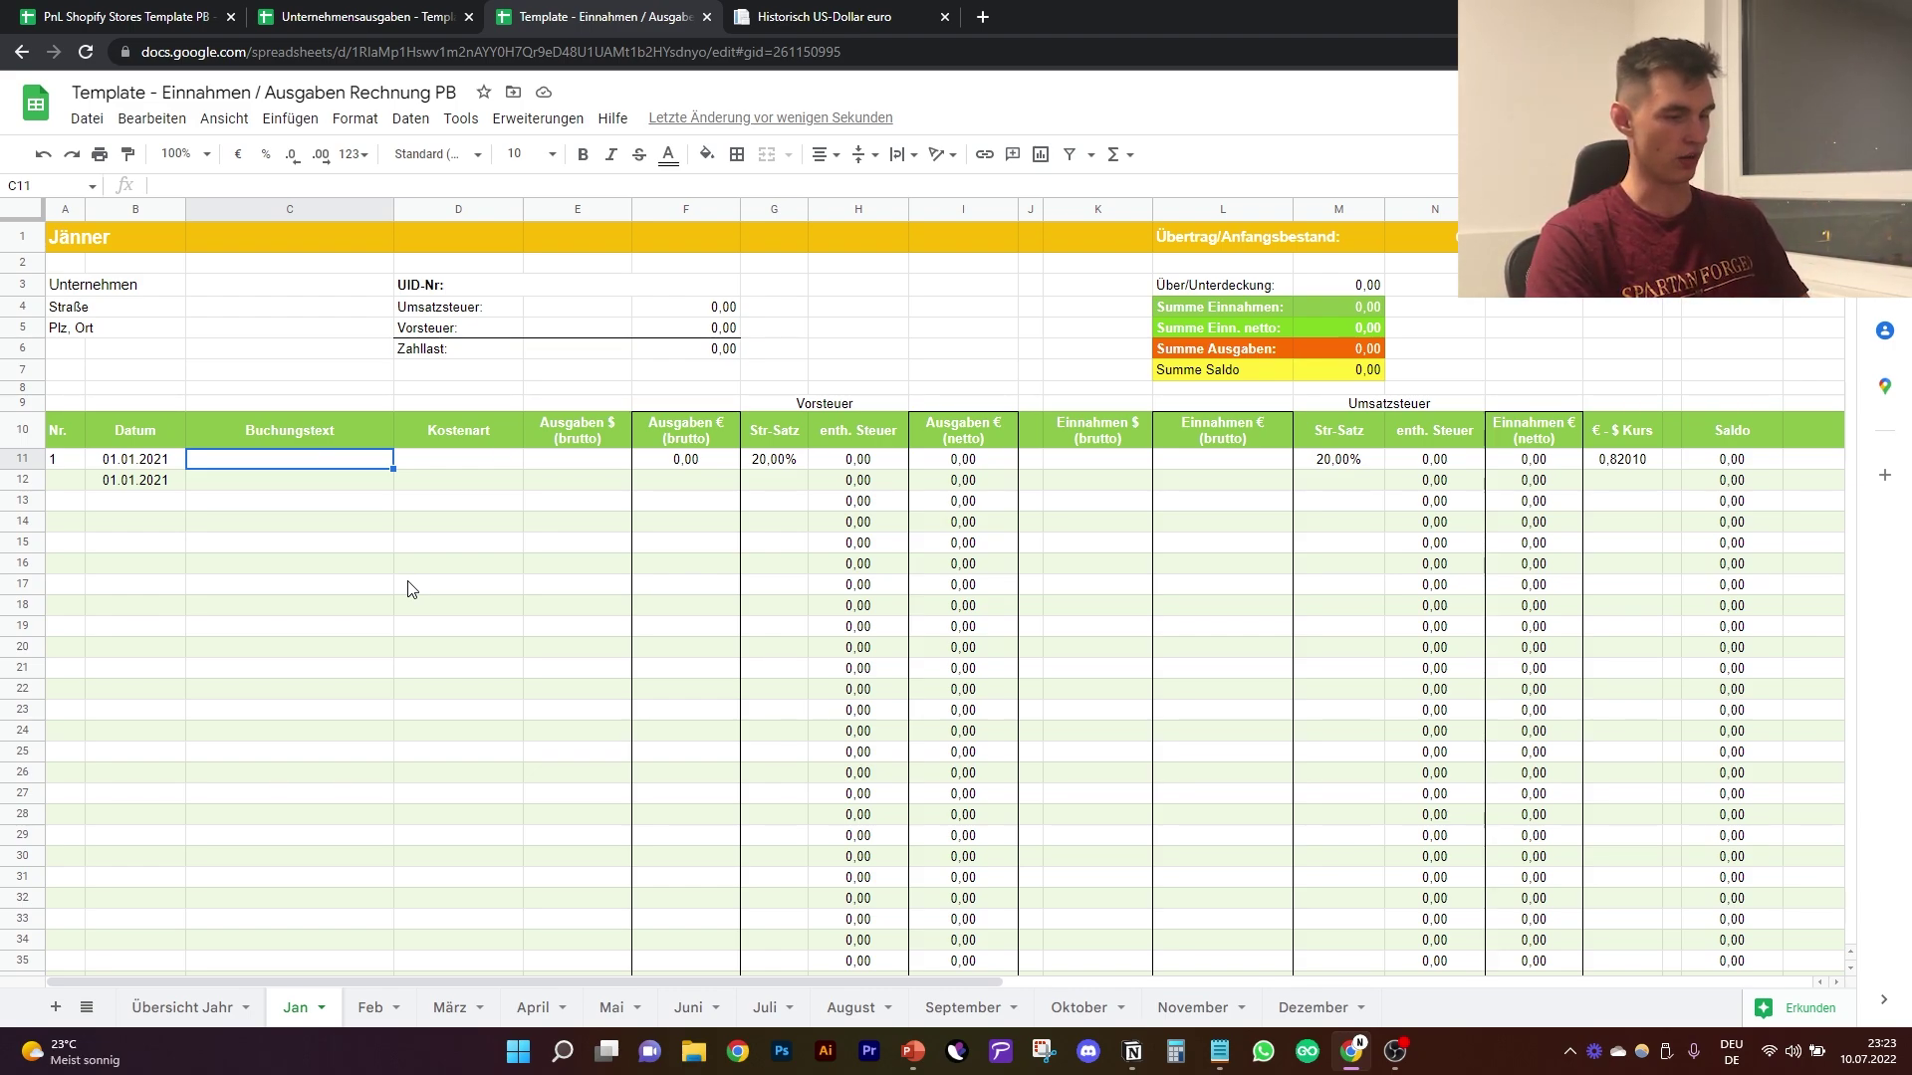
text(HW-E)
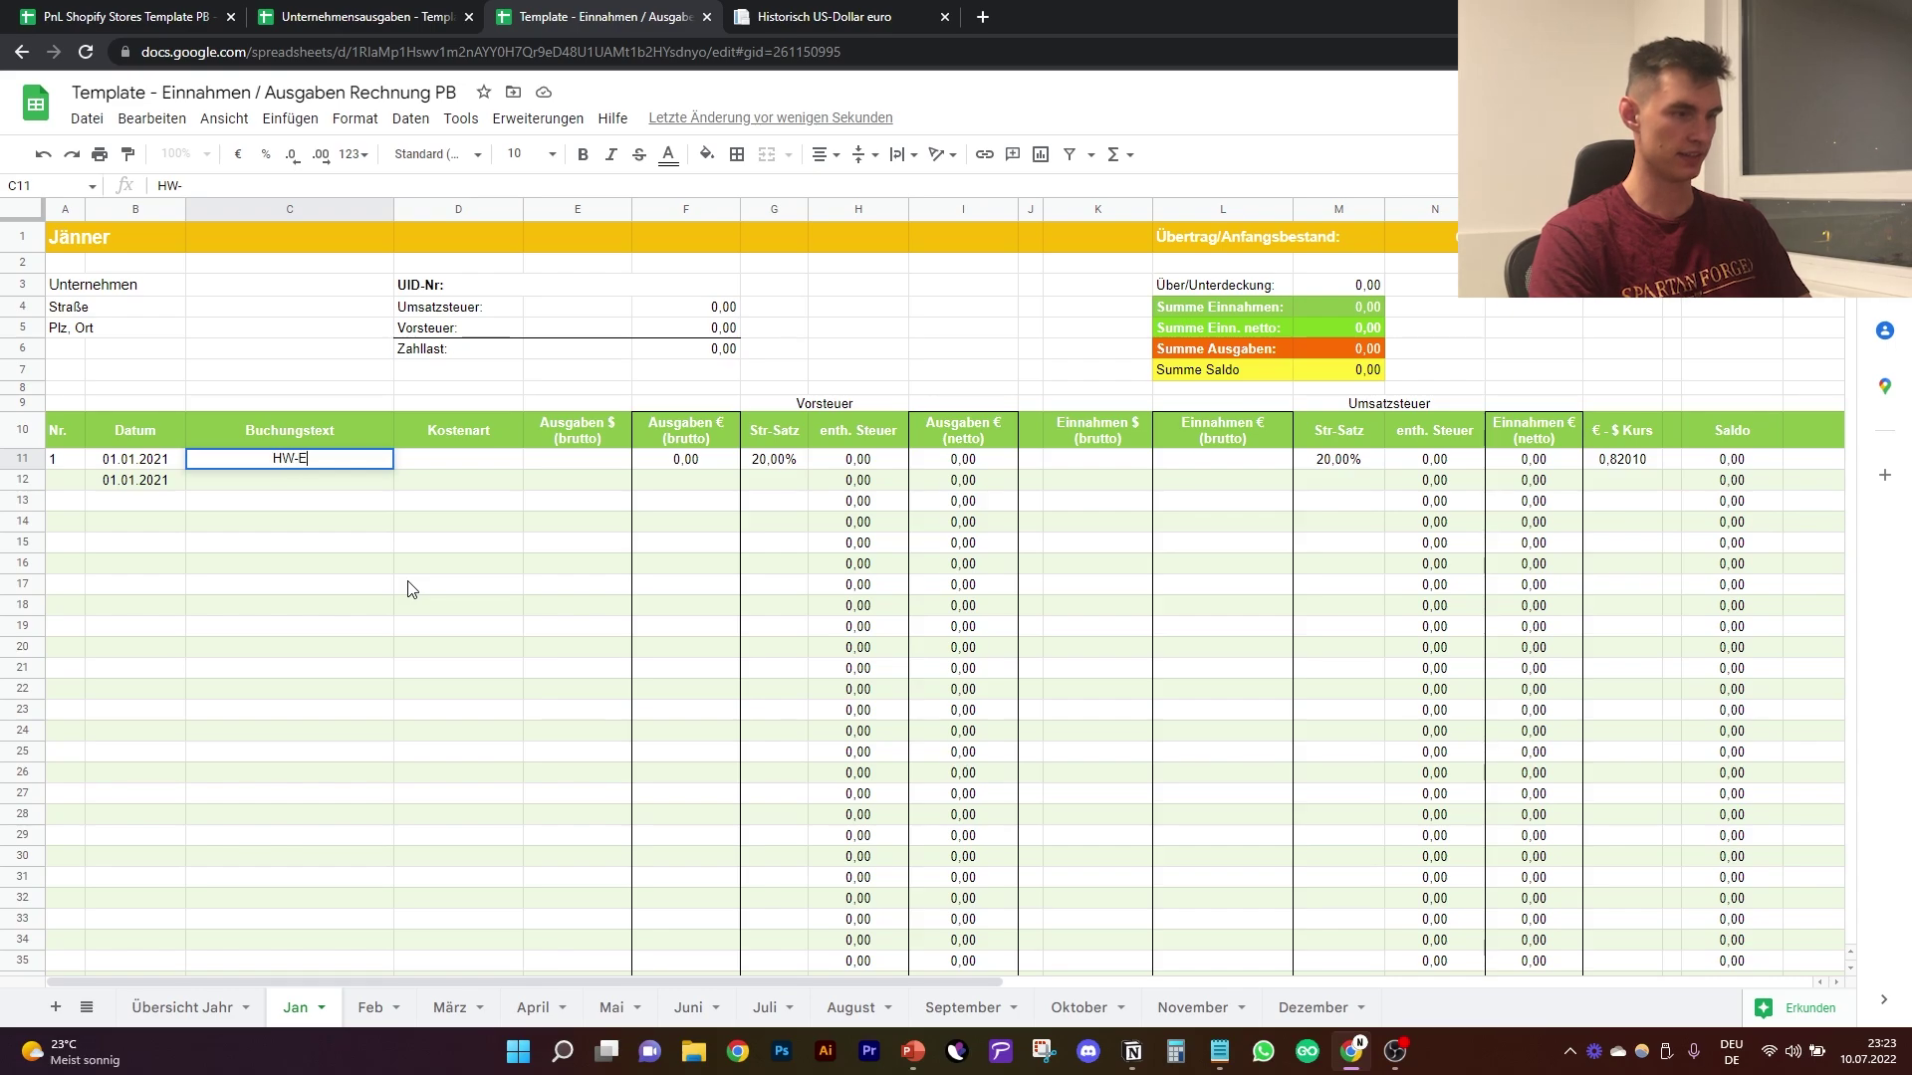
text(insatz)
key(Return)
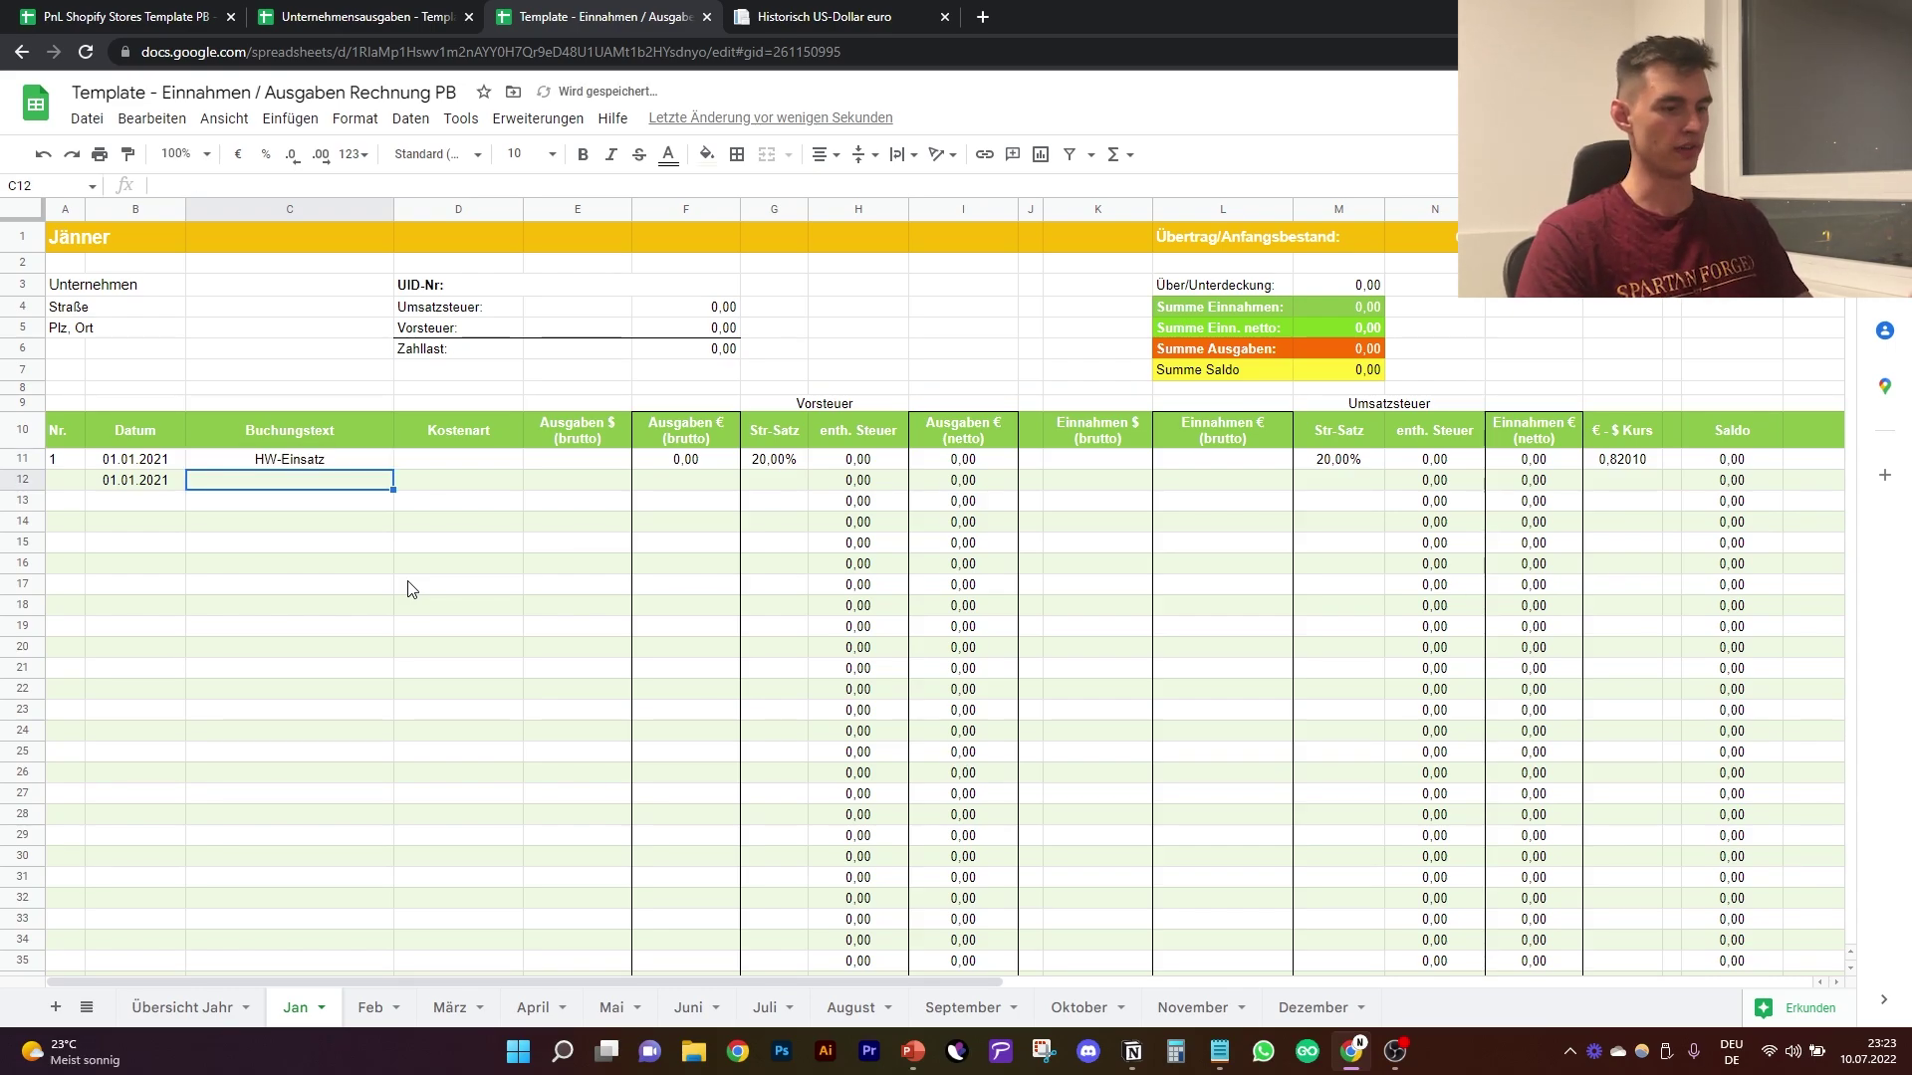
text(Sho)
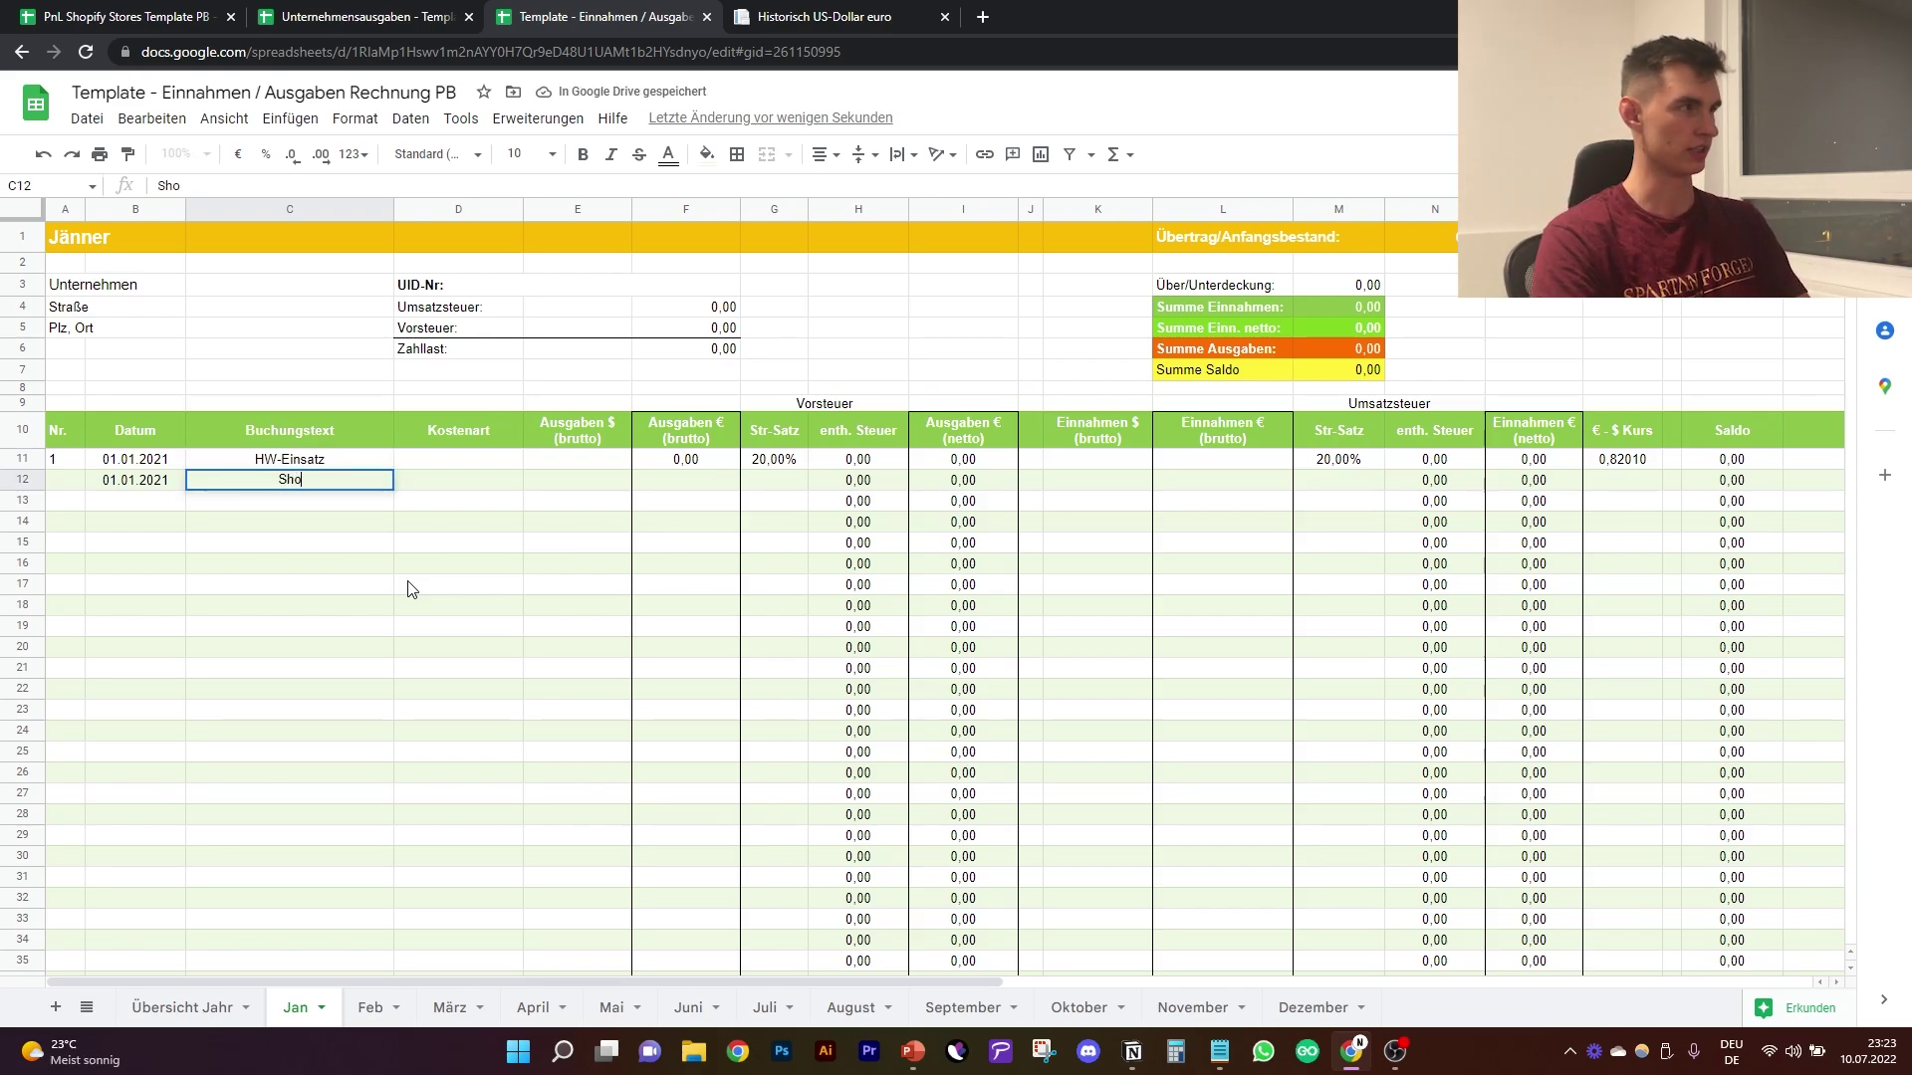
text(pify Softare)
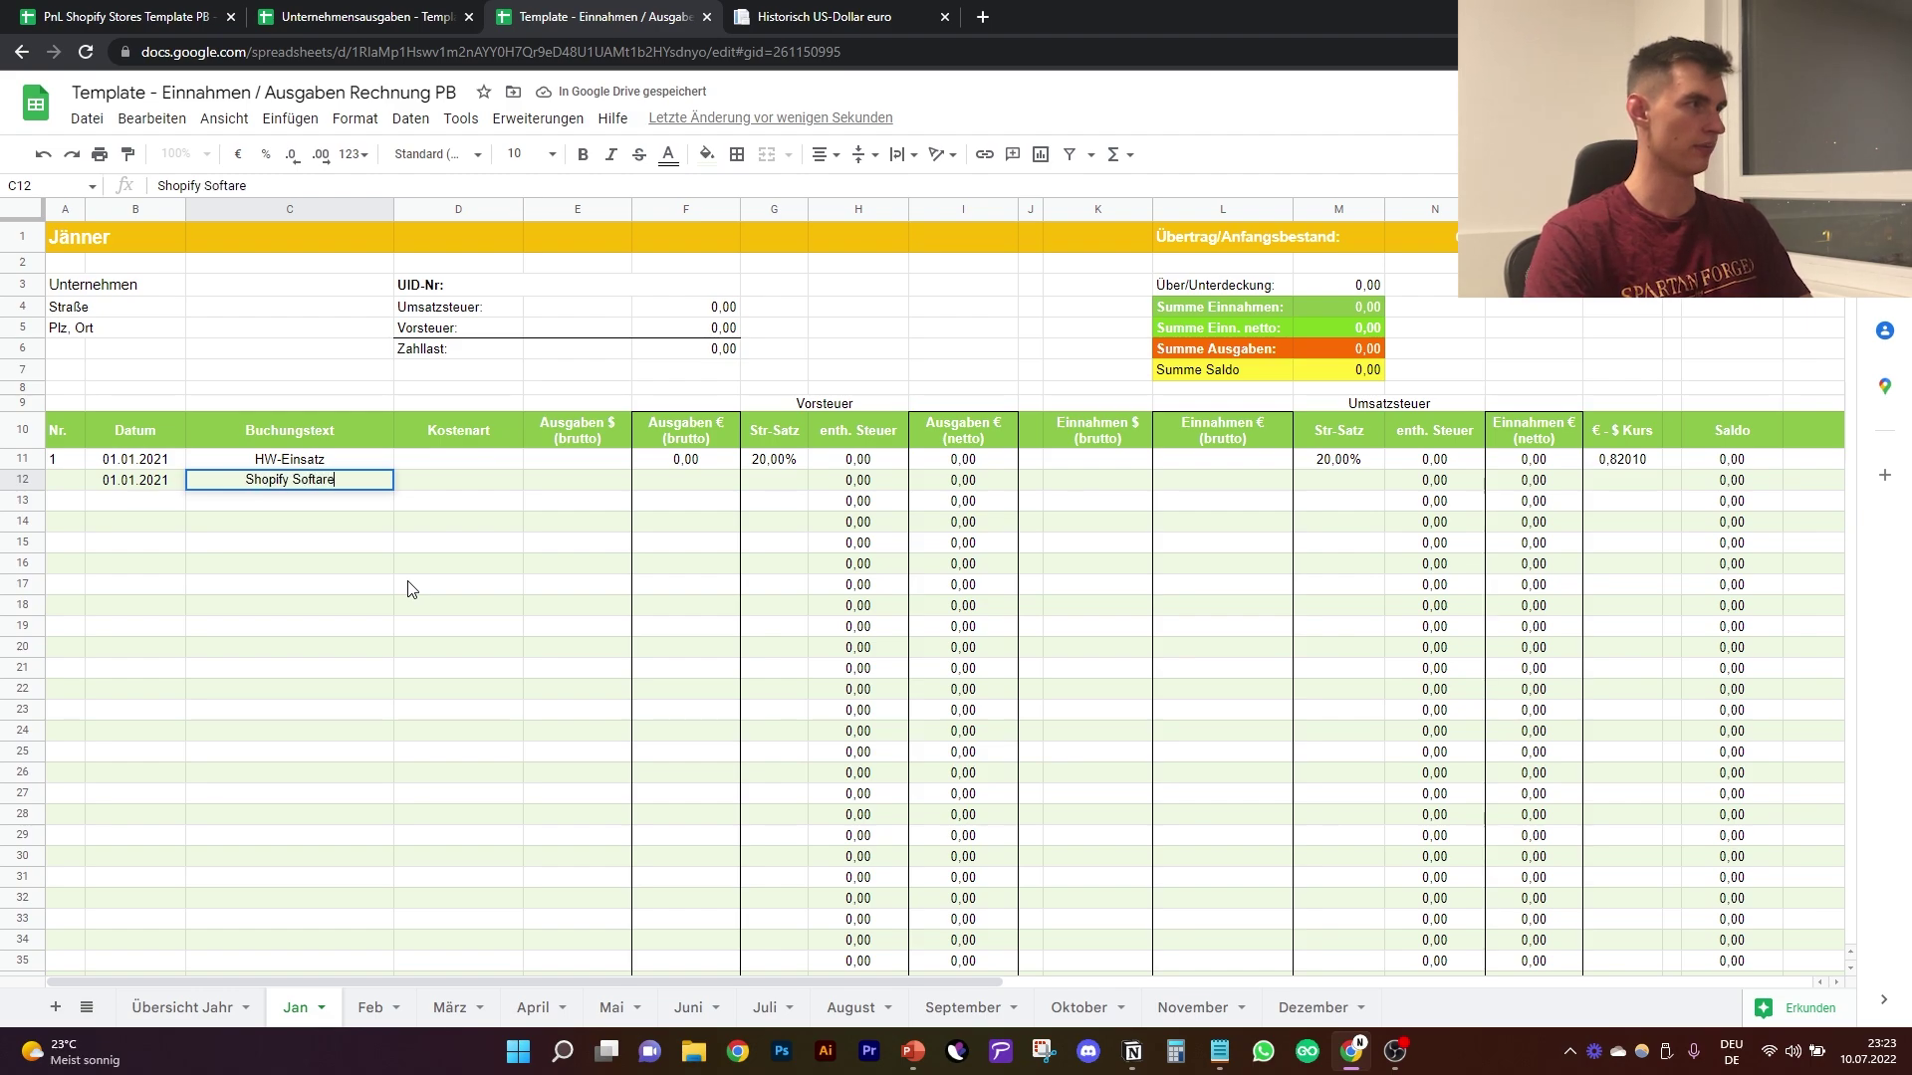
key(BackSpace)
key(BackSpace)
key(BackSpace)
text(ware)
key(Return)
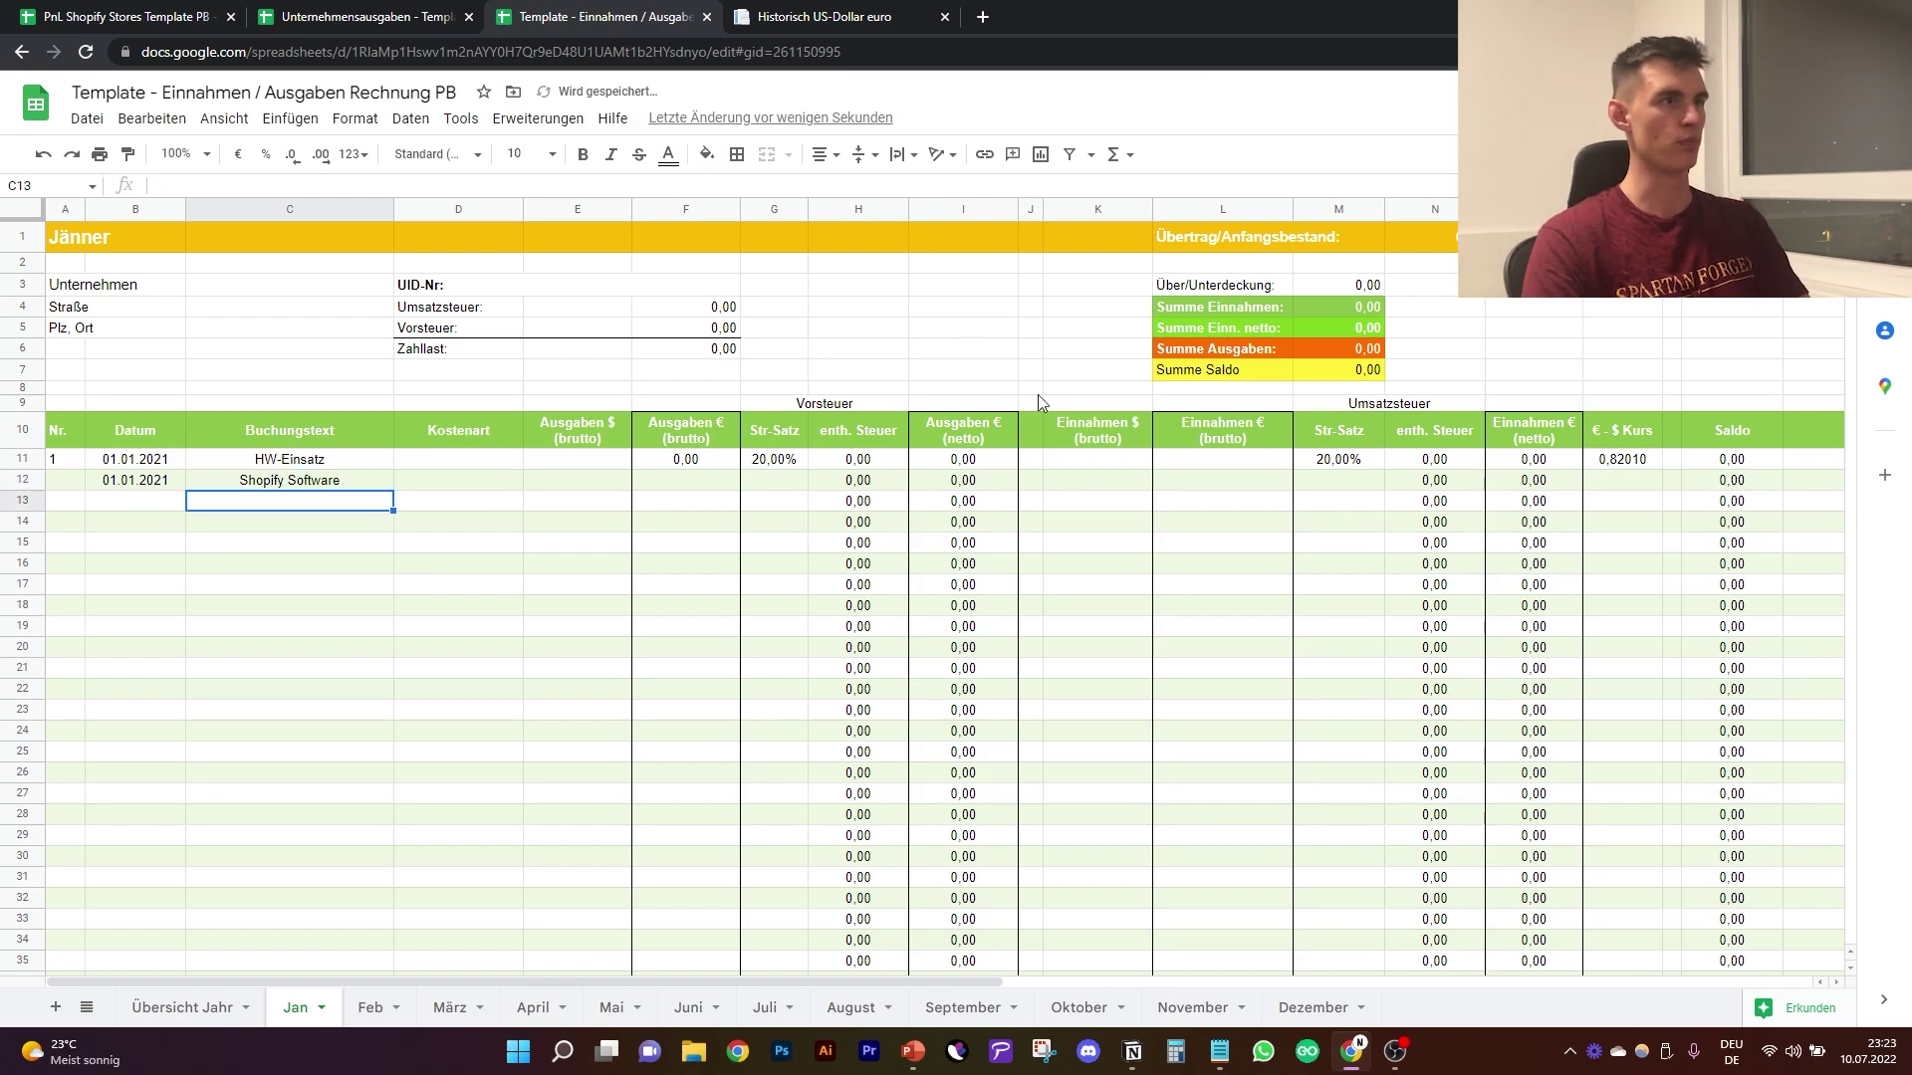
Step: Review the Buchungstext column and the headers from Nr. to Kostenart on the Jan sheet
drag(289, 430, 278, 708)
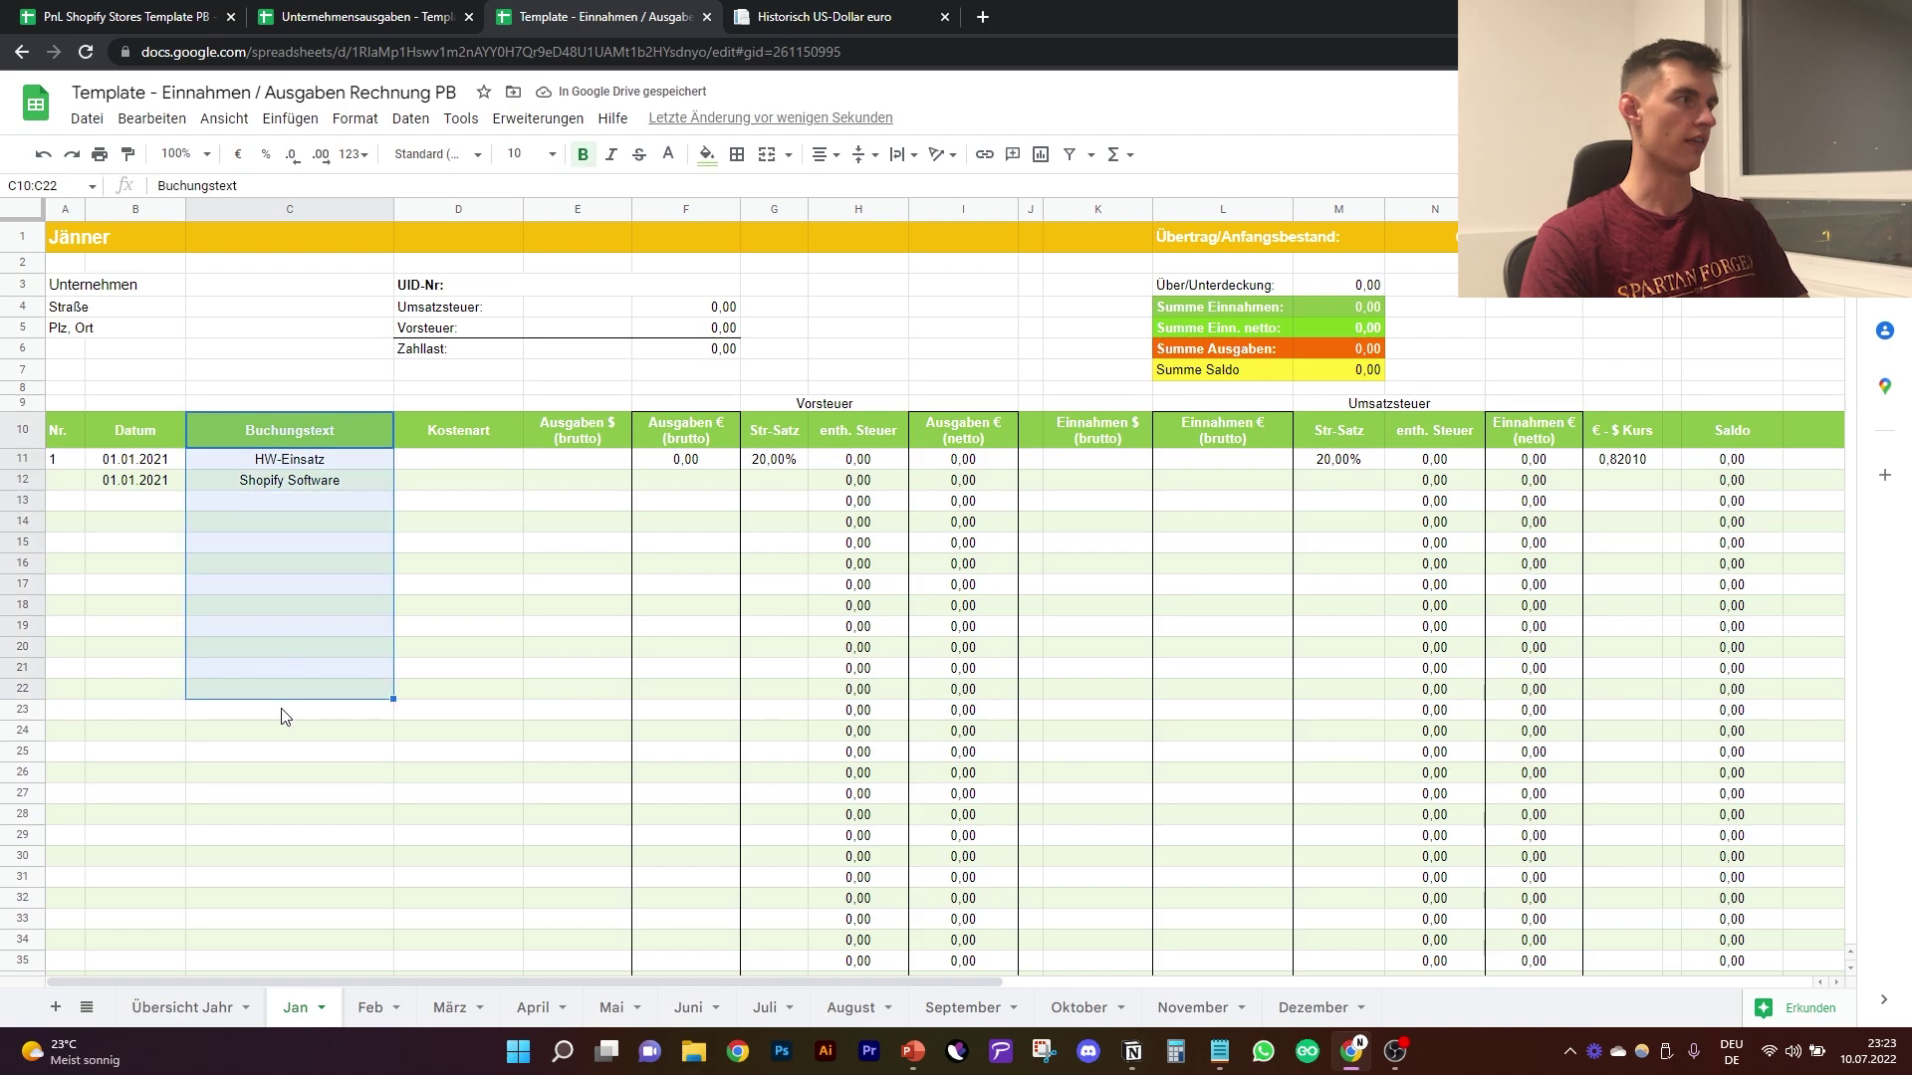
click(277, 709)
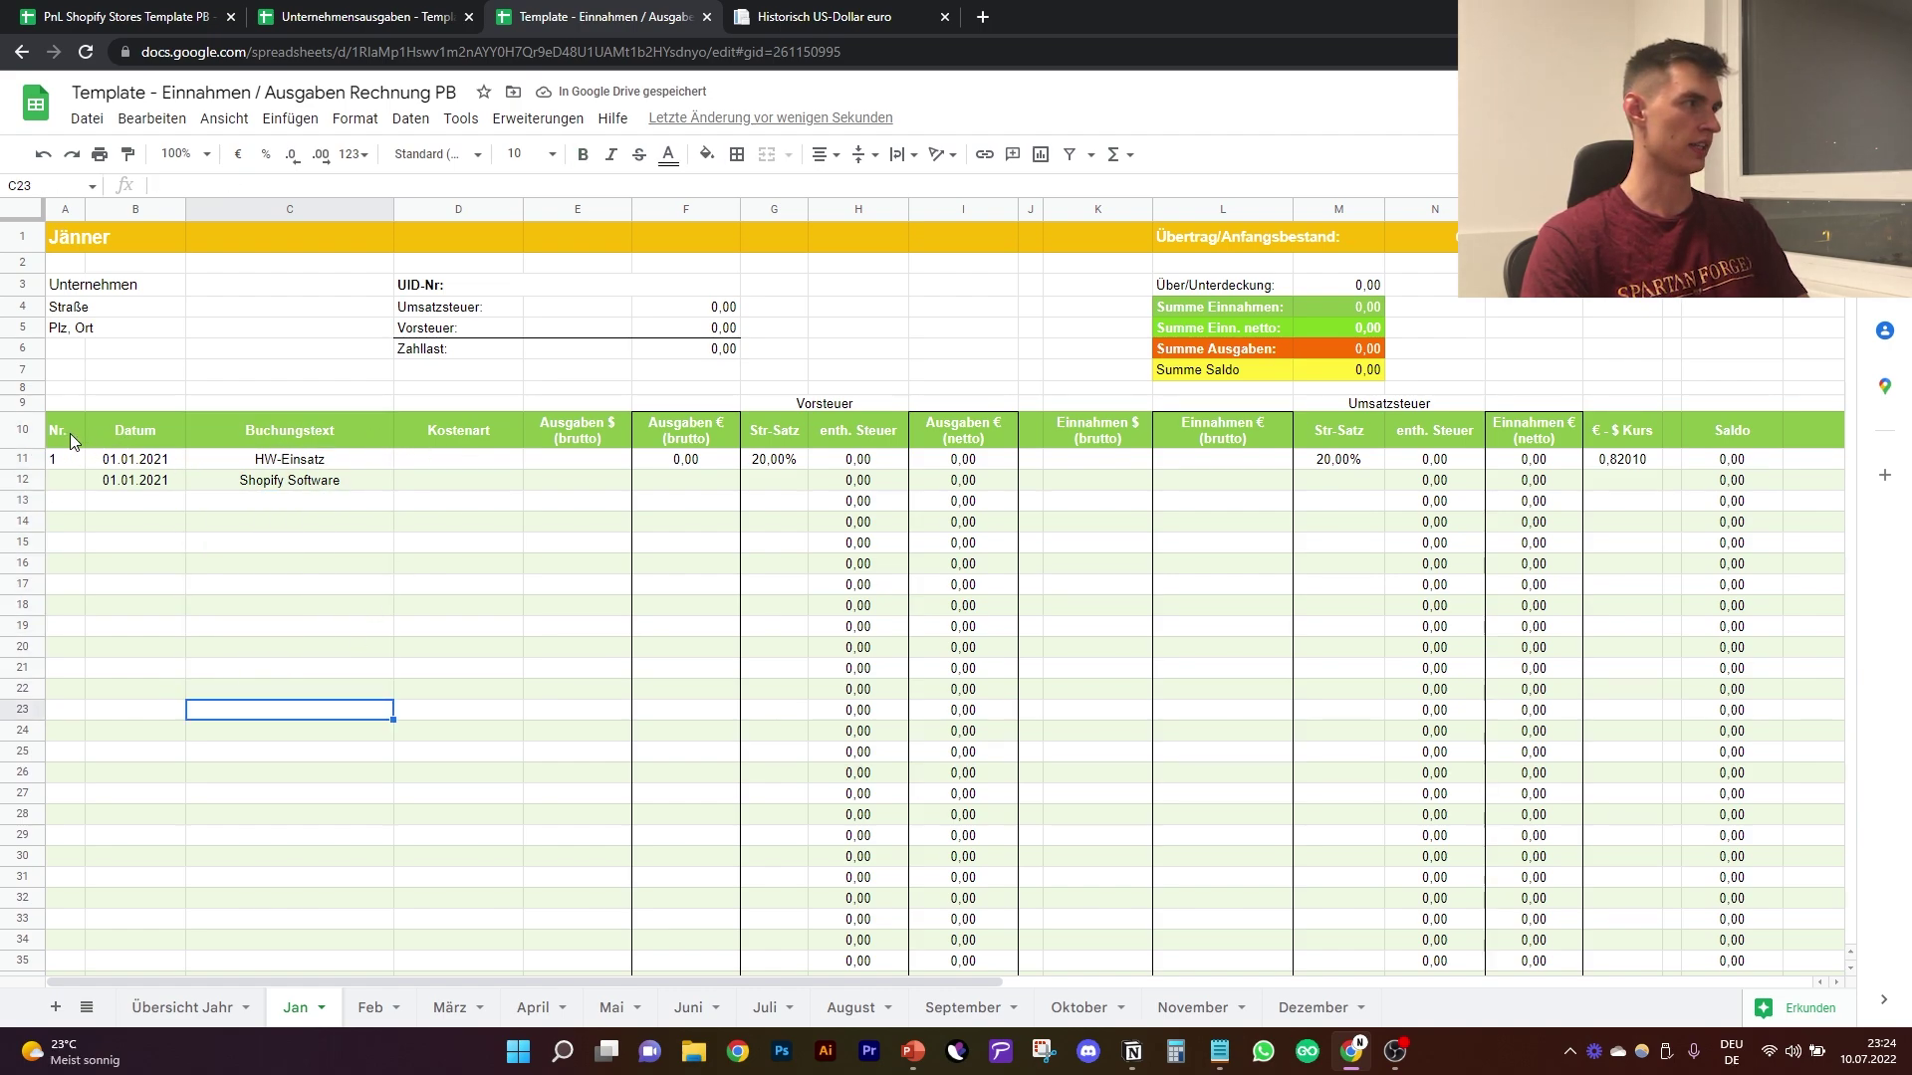
drag(69, 433, 478, 433)
click(478, 433)
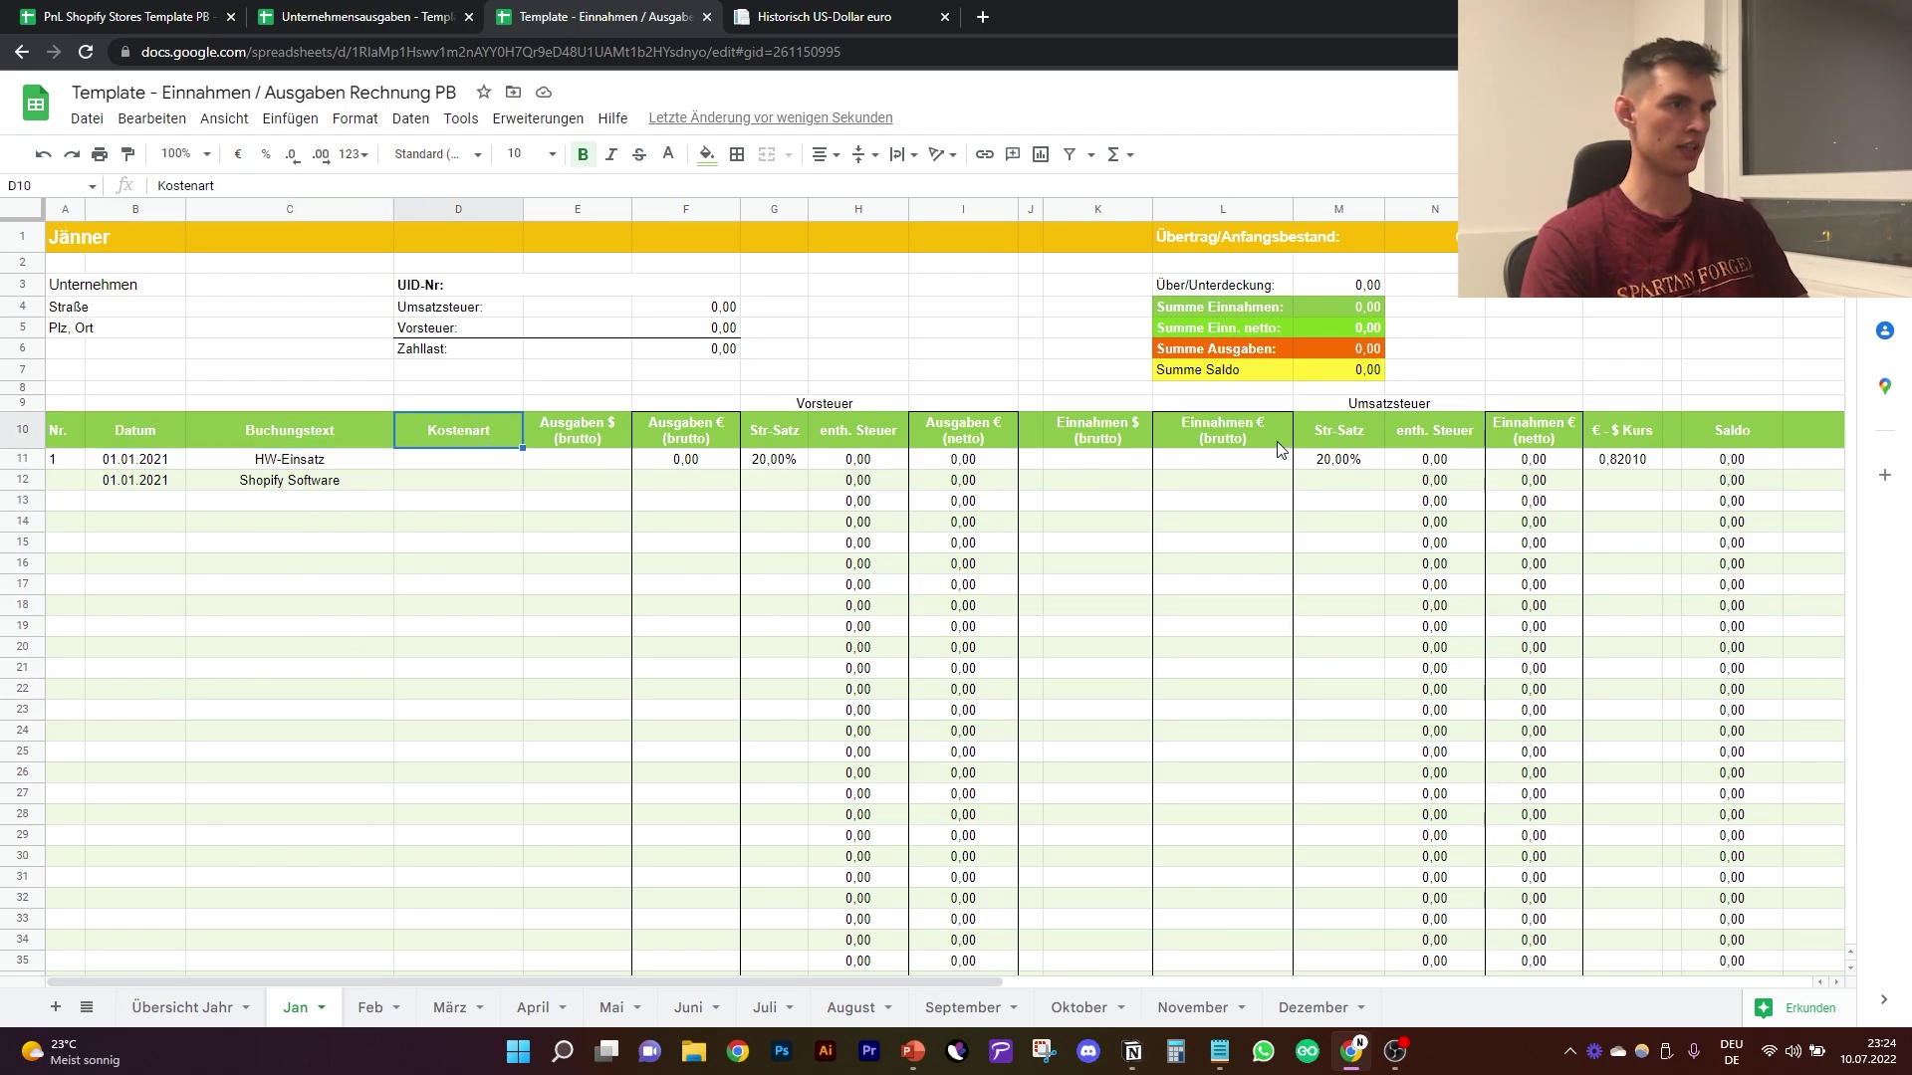
Step: Insert a column before Einnahmen $ (brutto), give it the header Buchungstext and widen it slightly
drag(1117, 438, 1264, 528)
drag(1096, 501, 1095, 521)
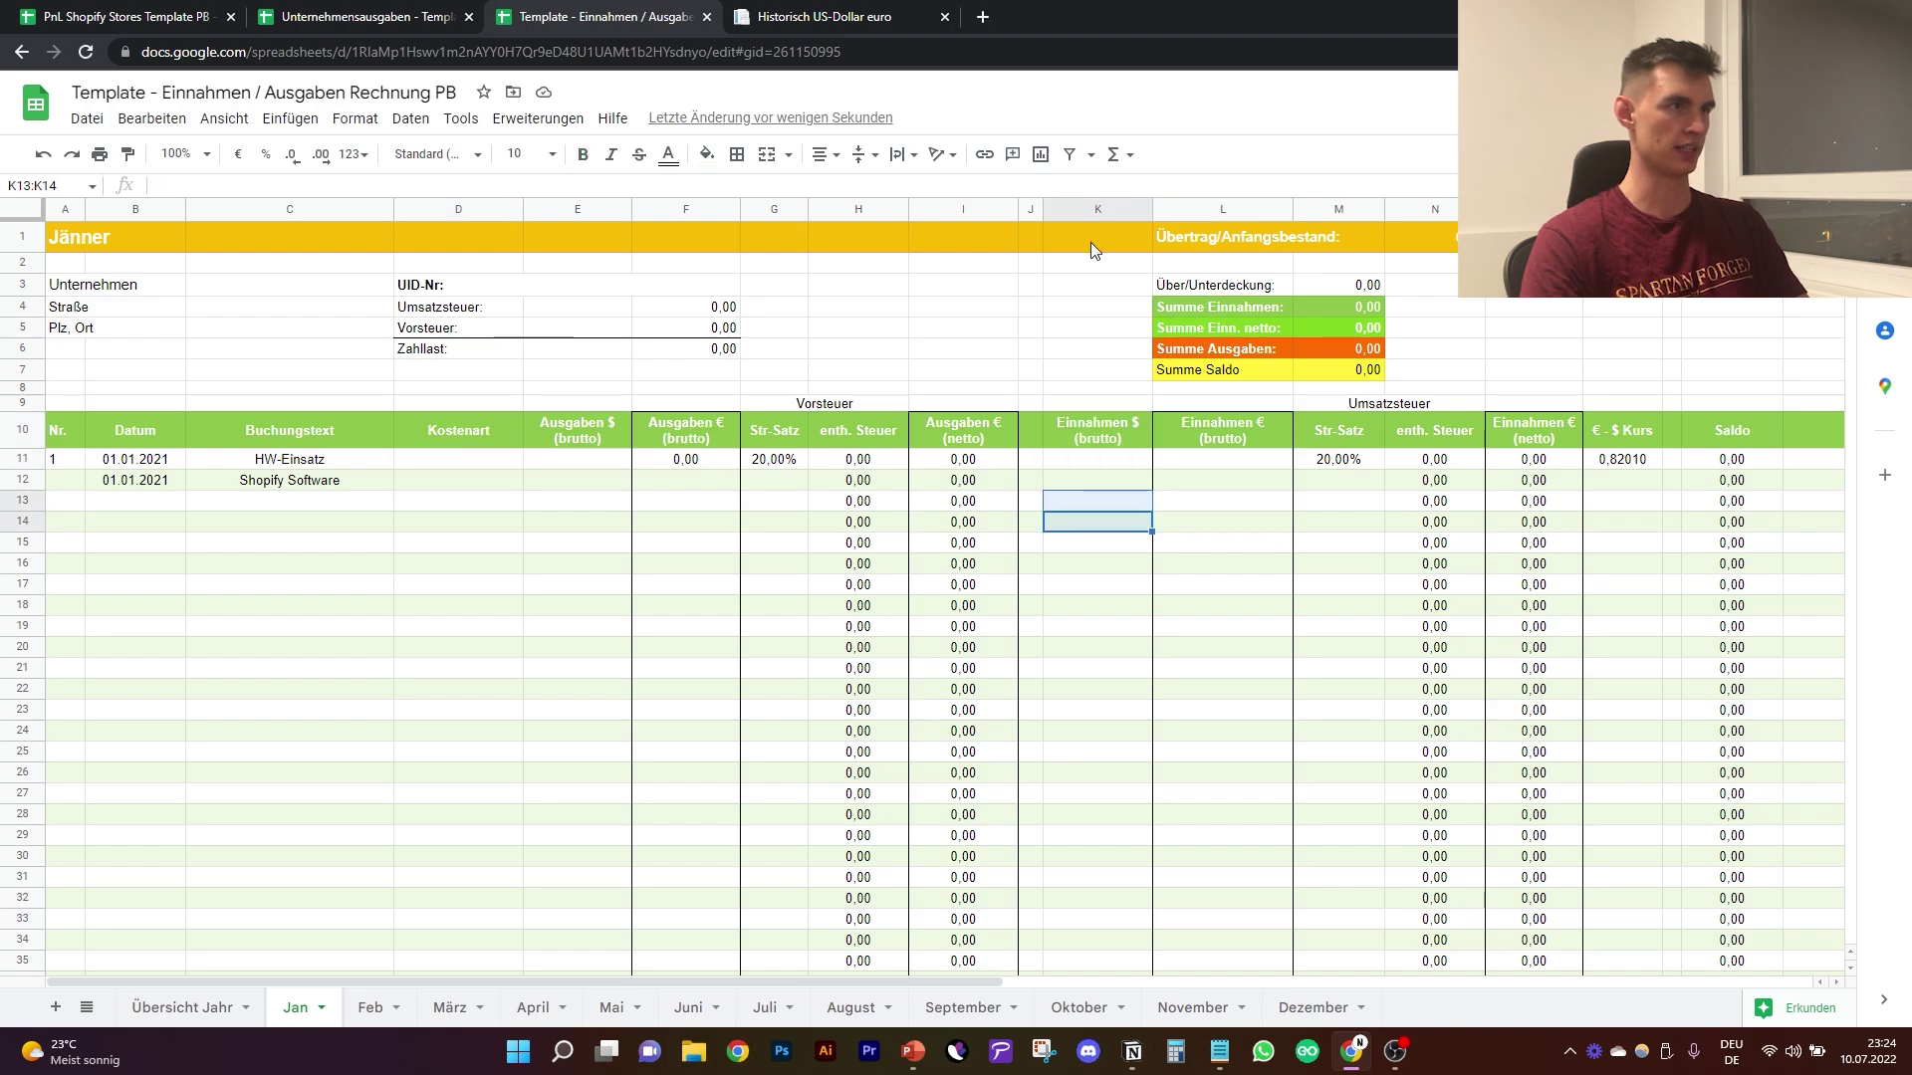
right_click(1090, 207)
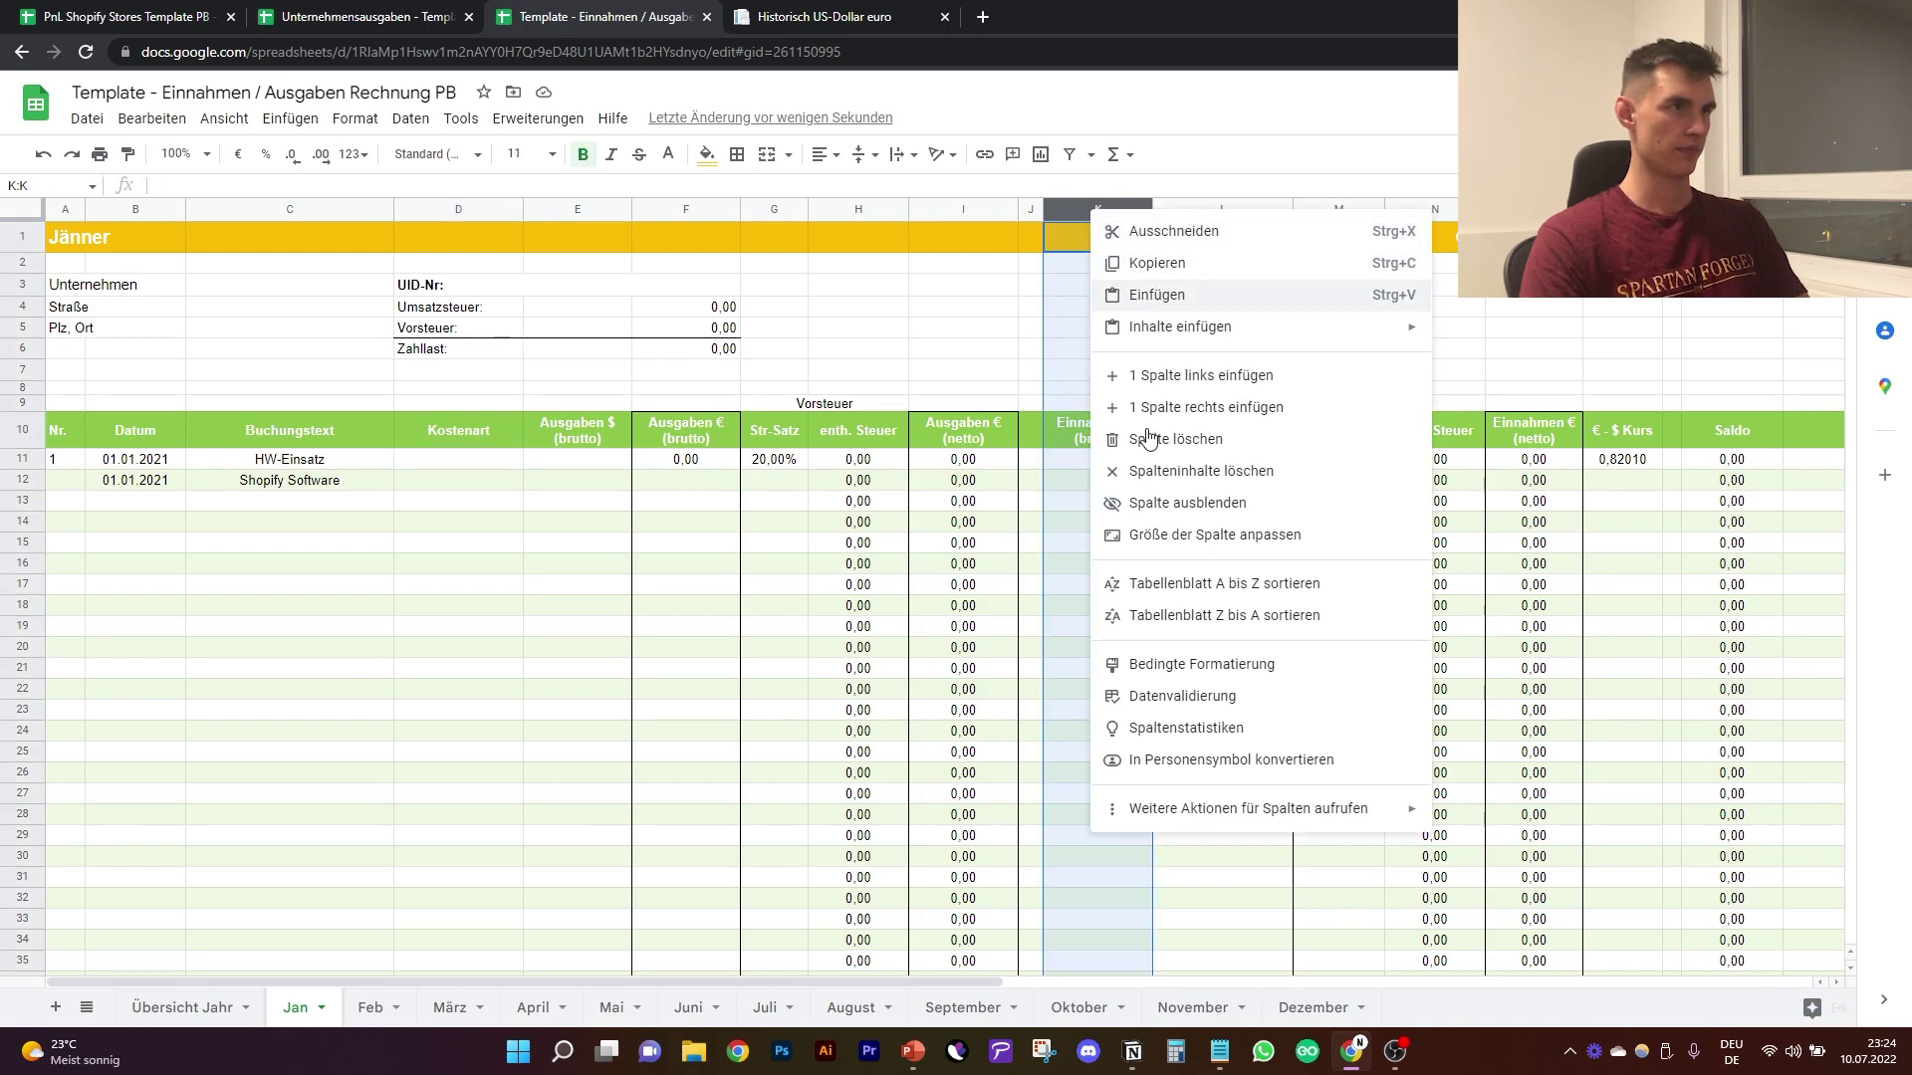
click(1165, 375)
click(1068, 444)
text(Bu)
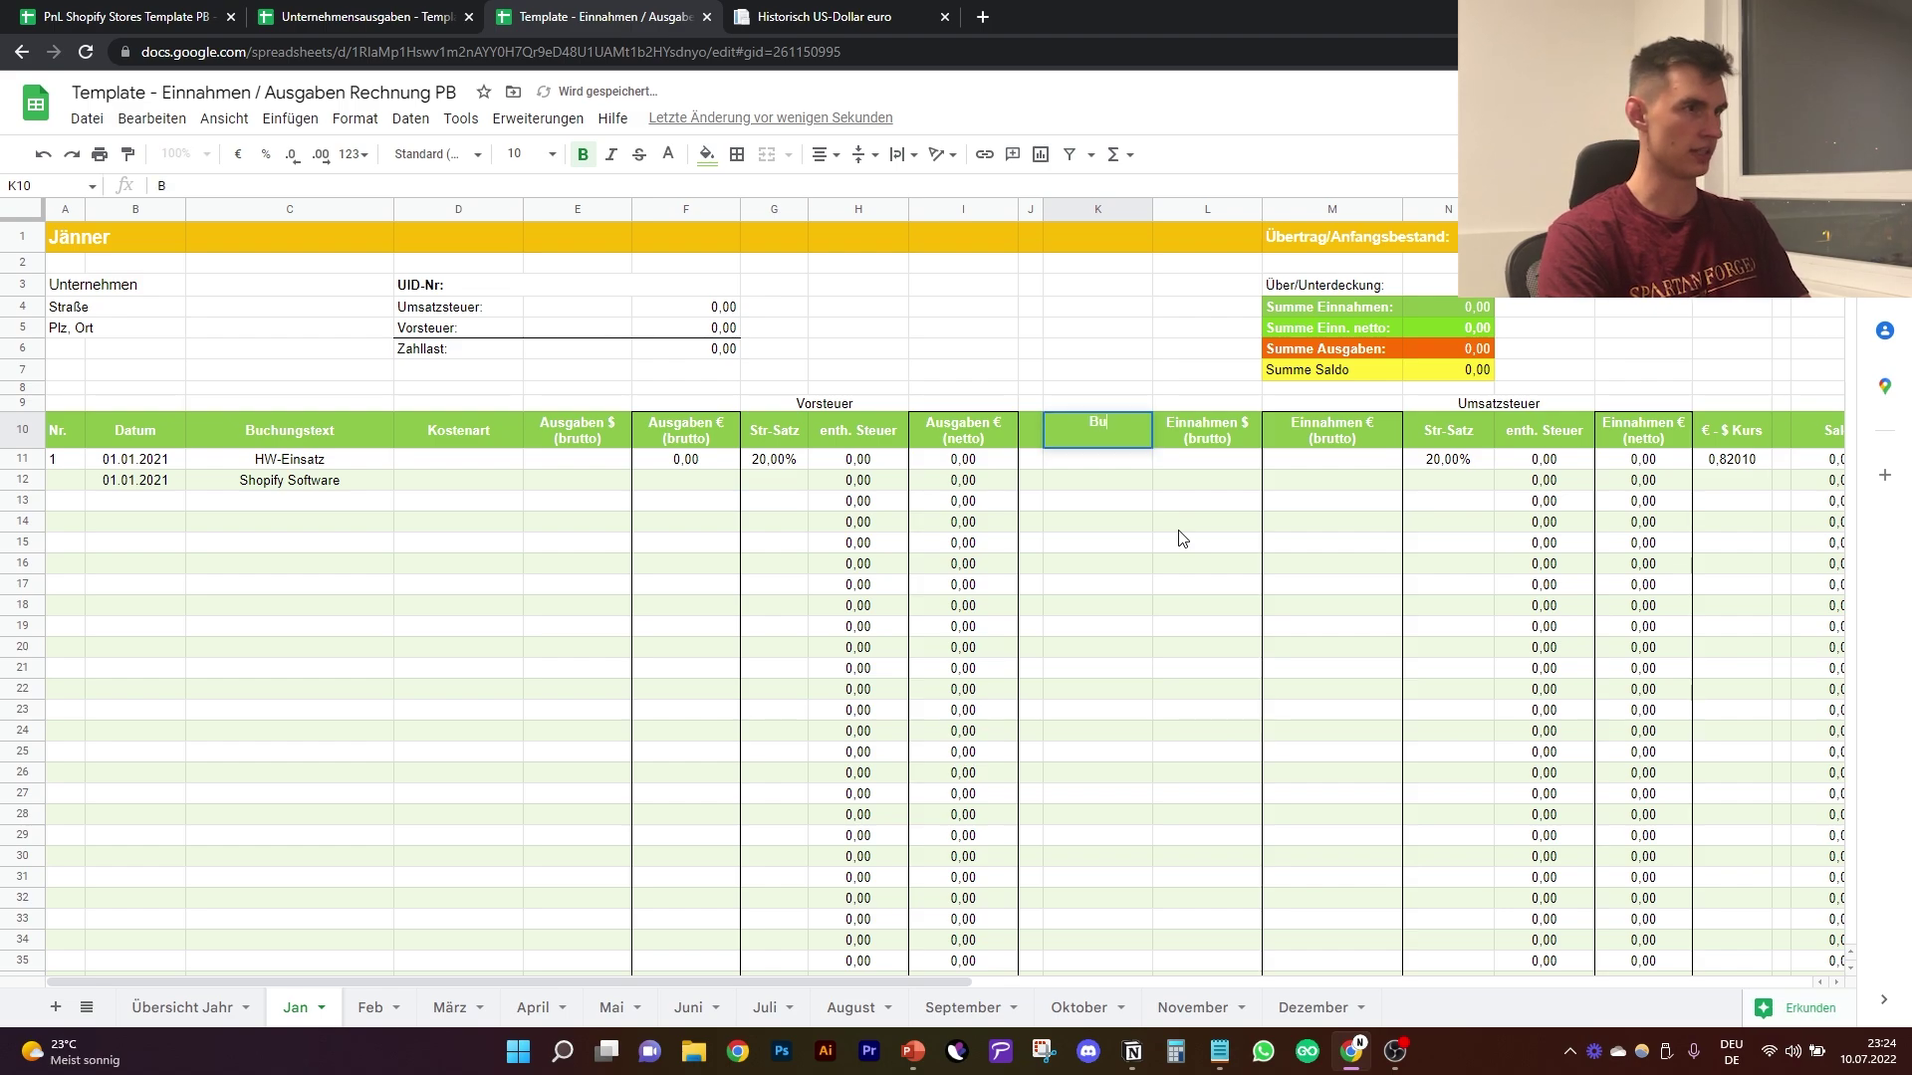
text(chungs)
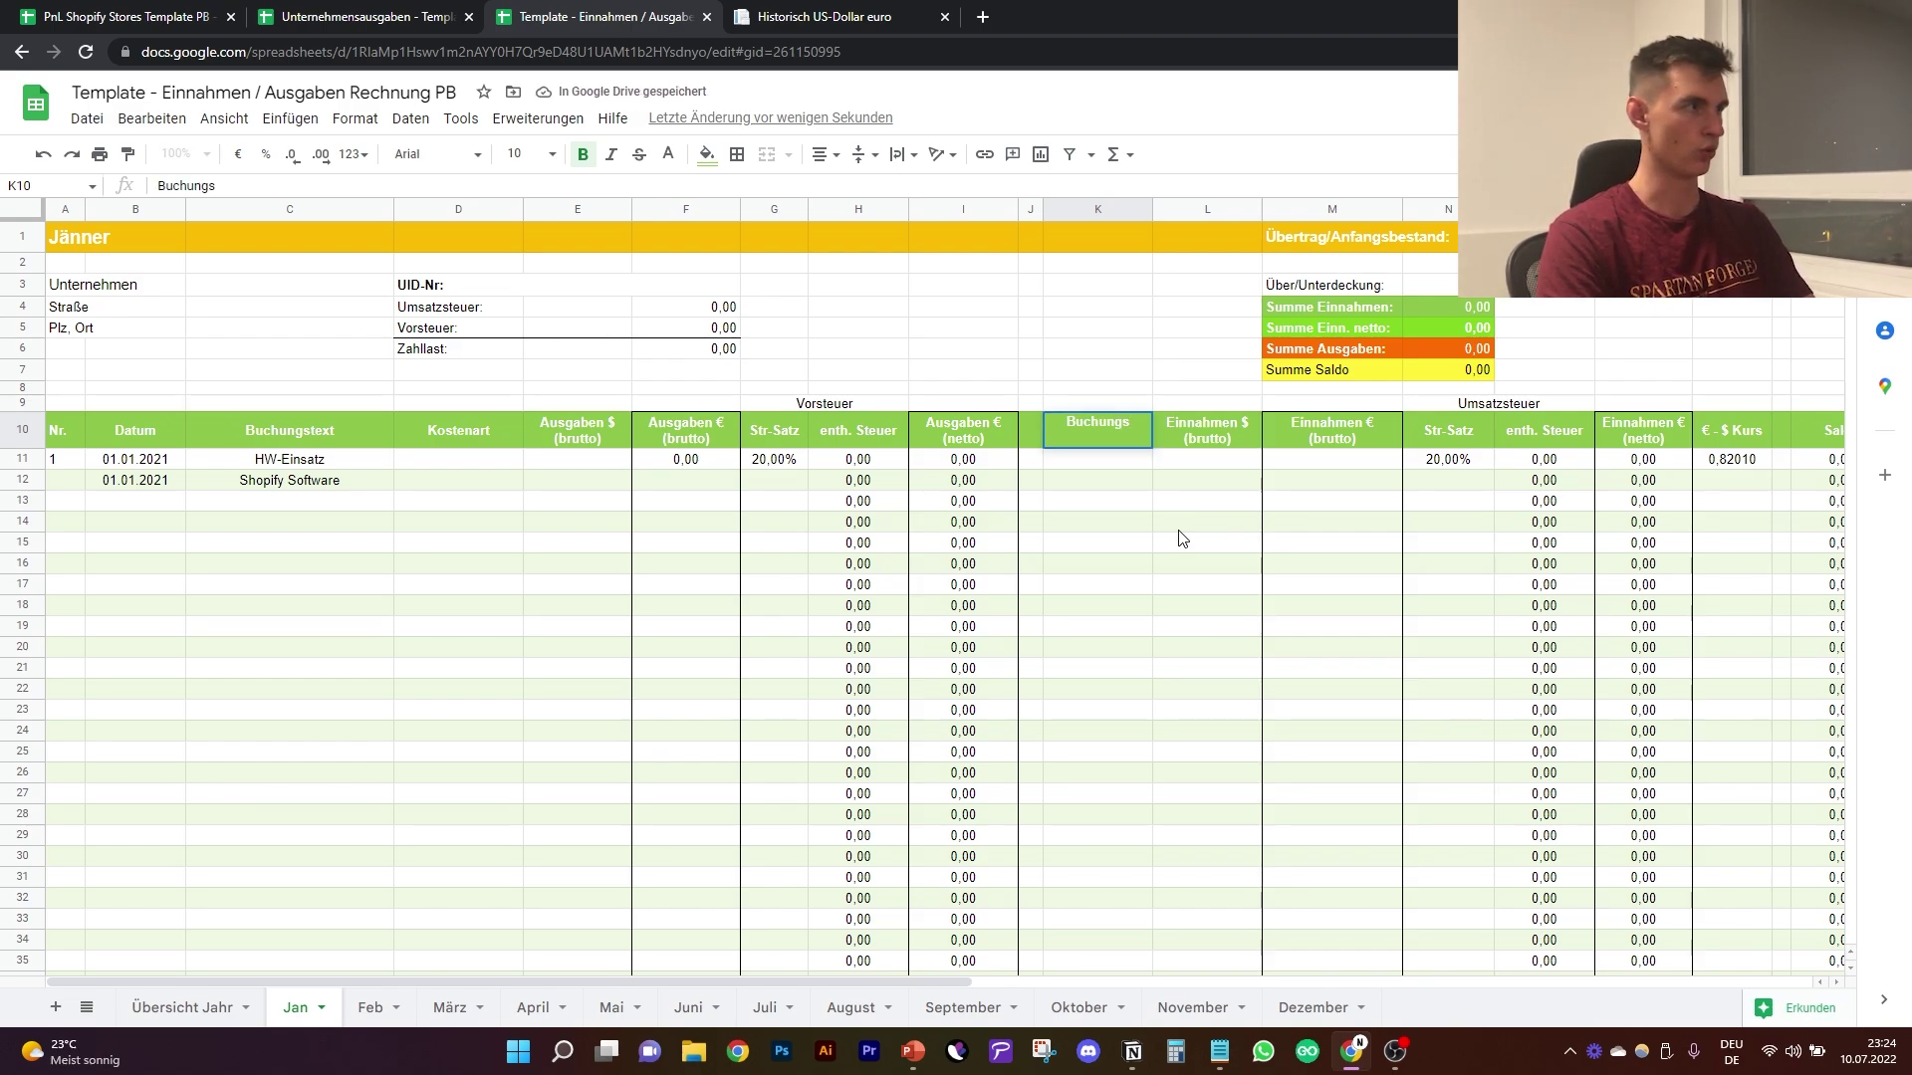
text(text)
key(Return)
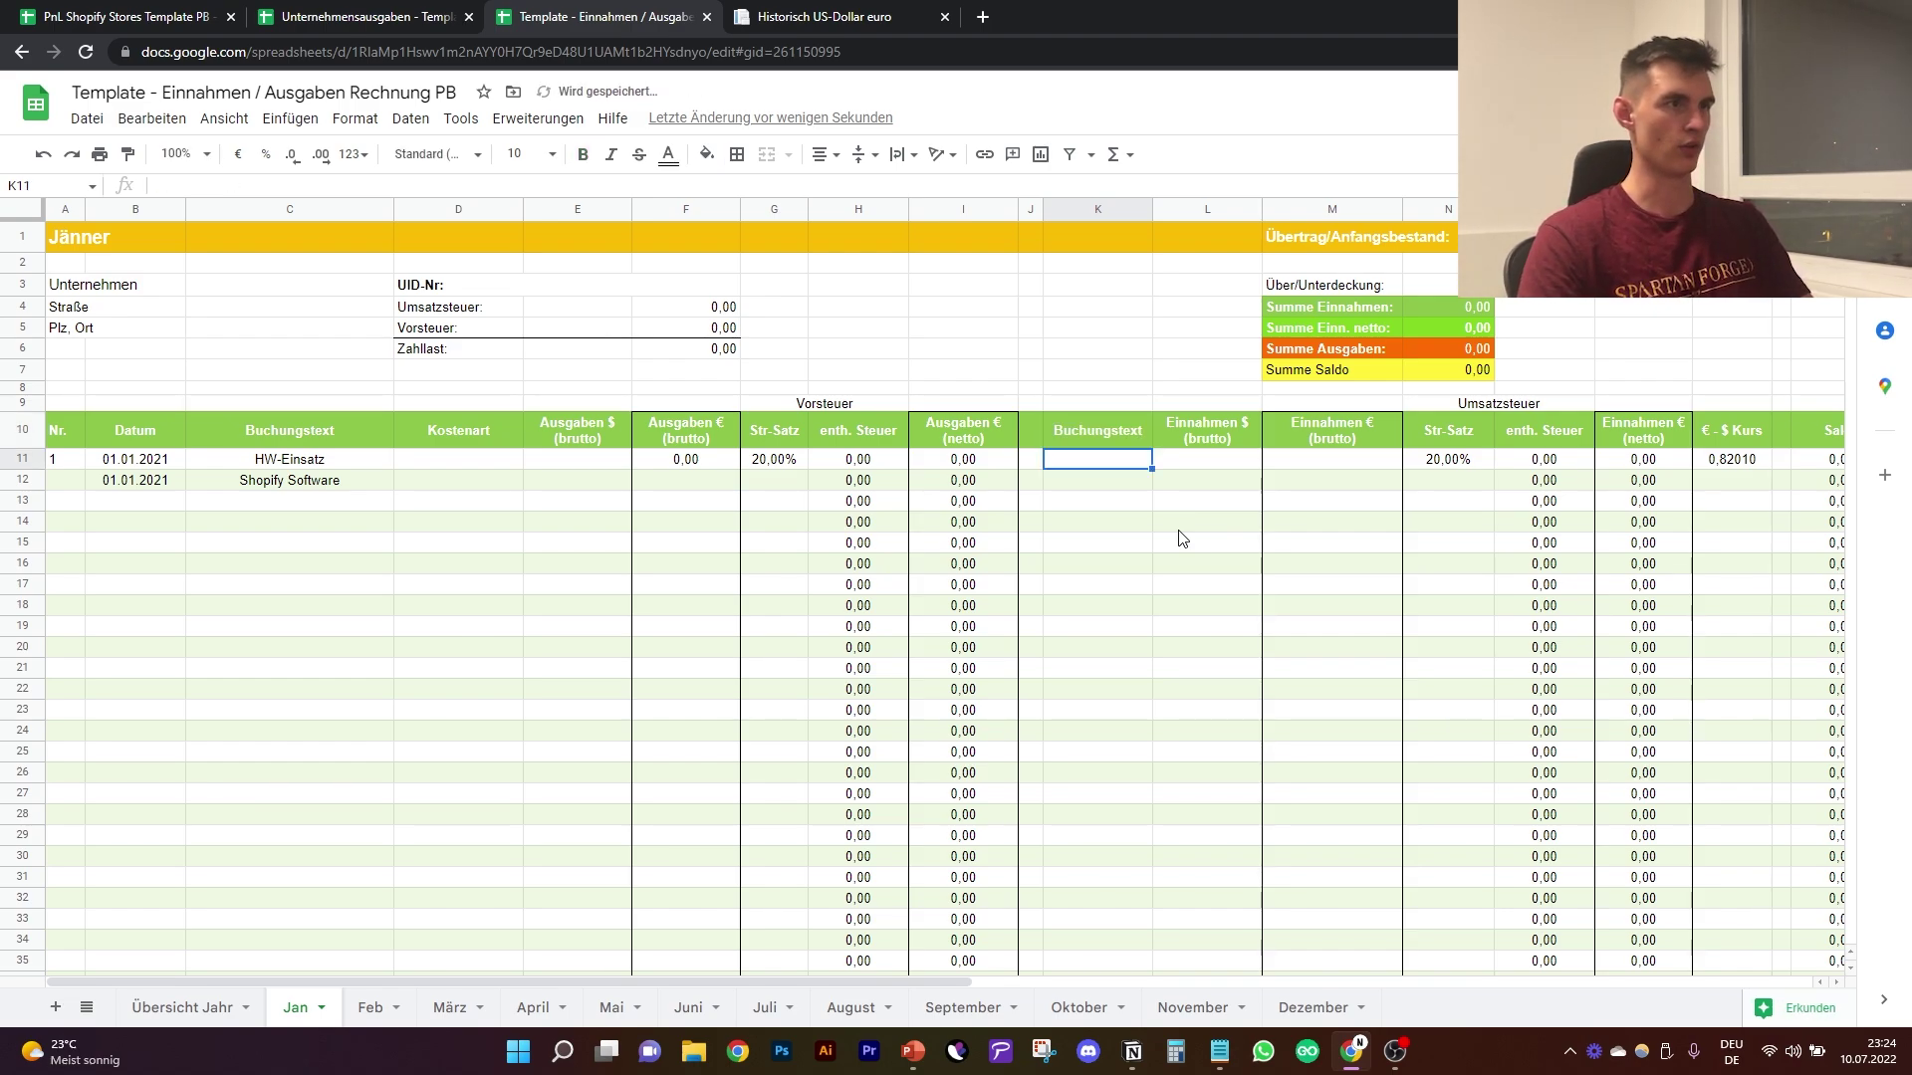
drag(1151, 209, 1169, 209)
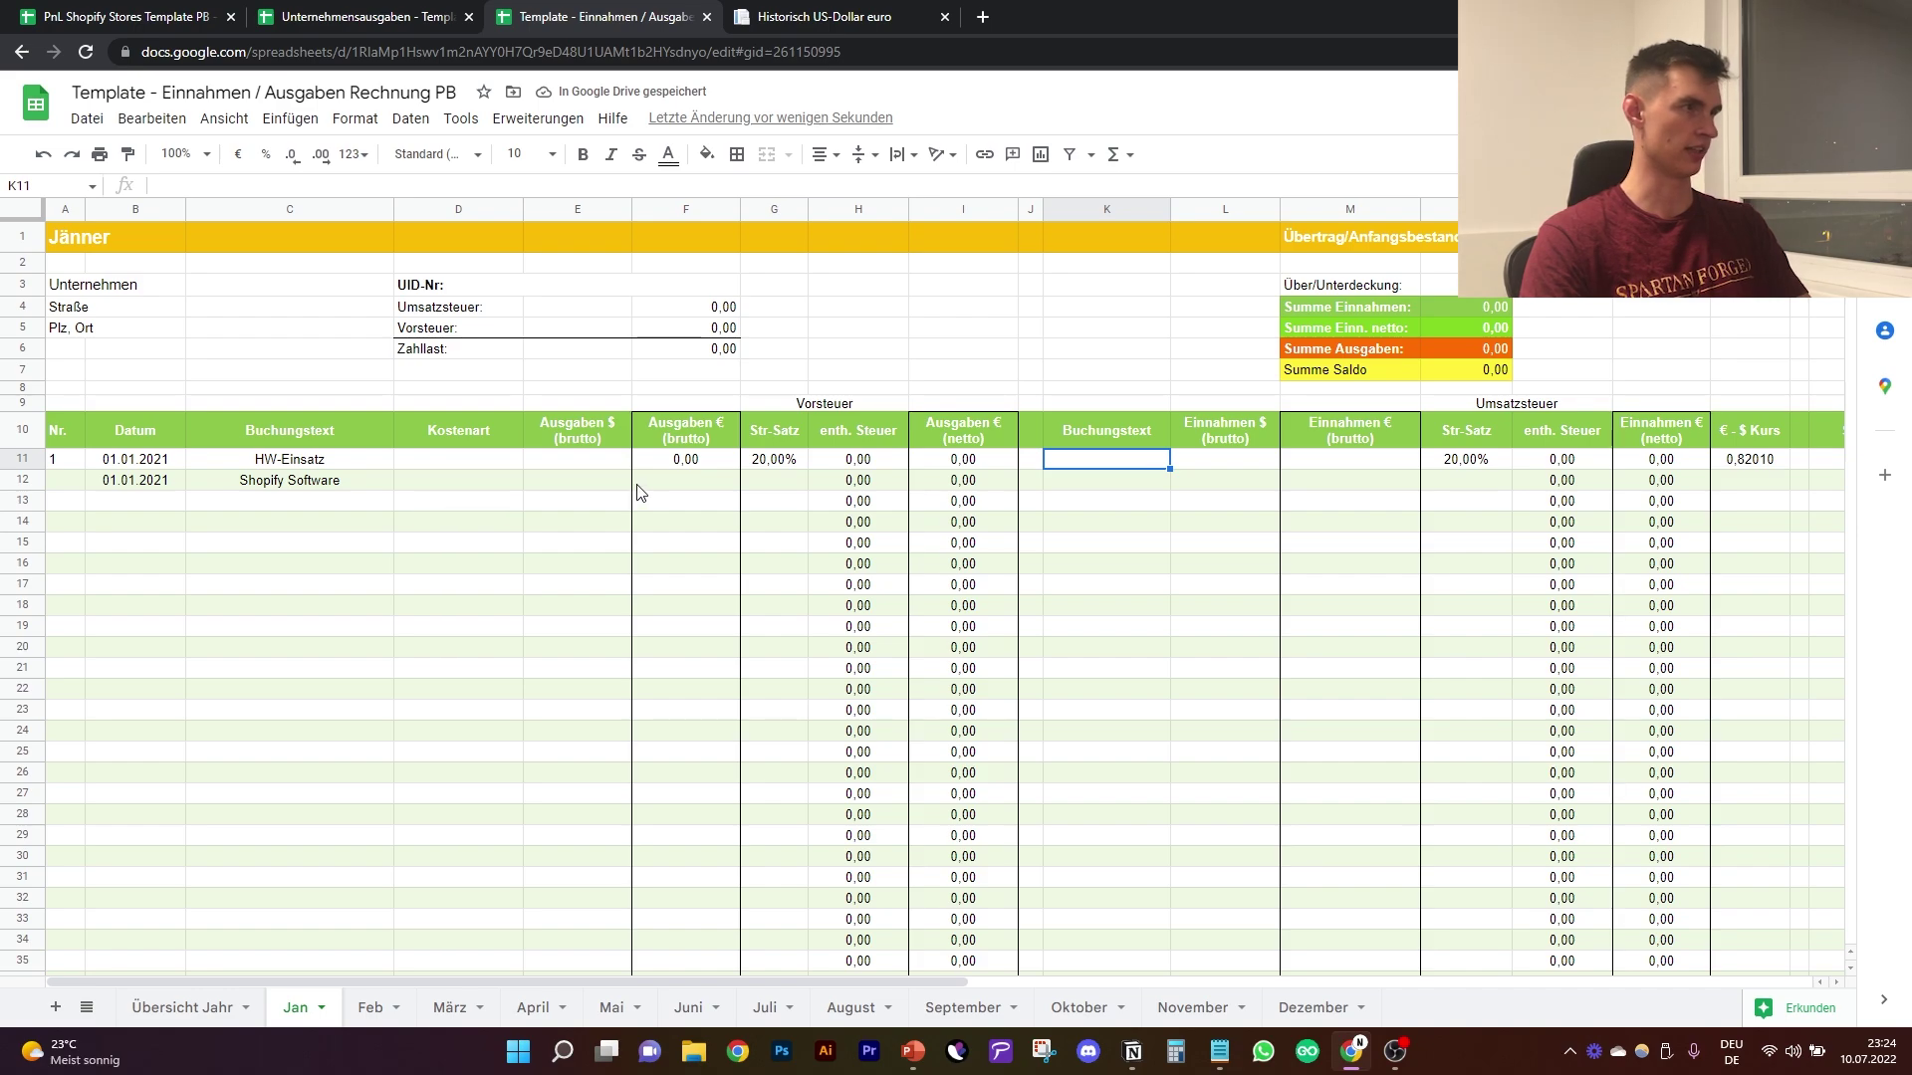
Step: Check the Ausgaben € (brutto) formula and the Str-Satz of the HW-Einsatz booking, and view the Übersicht Jahr sheet
click(695, 463)
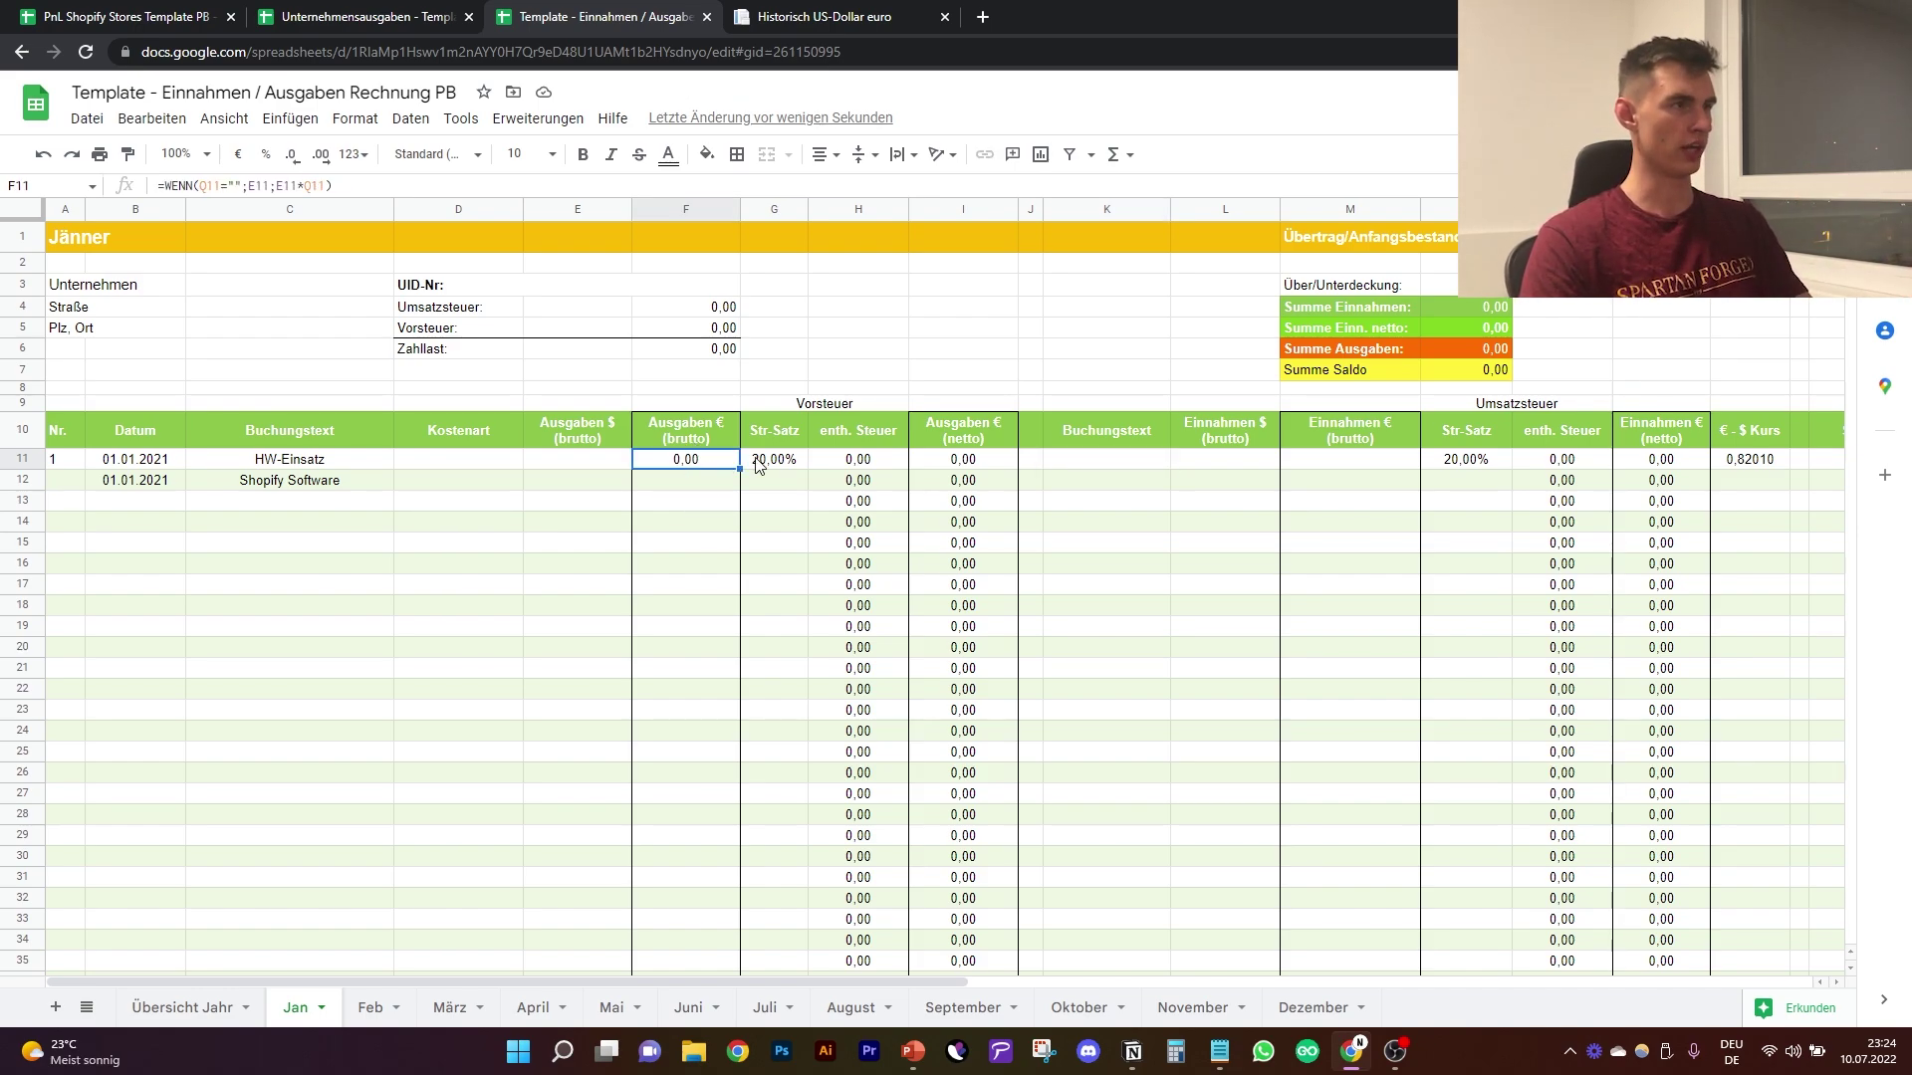
click(797, 468)
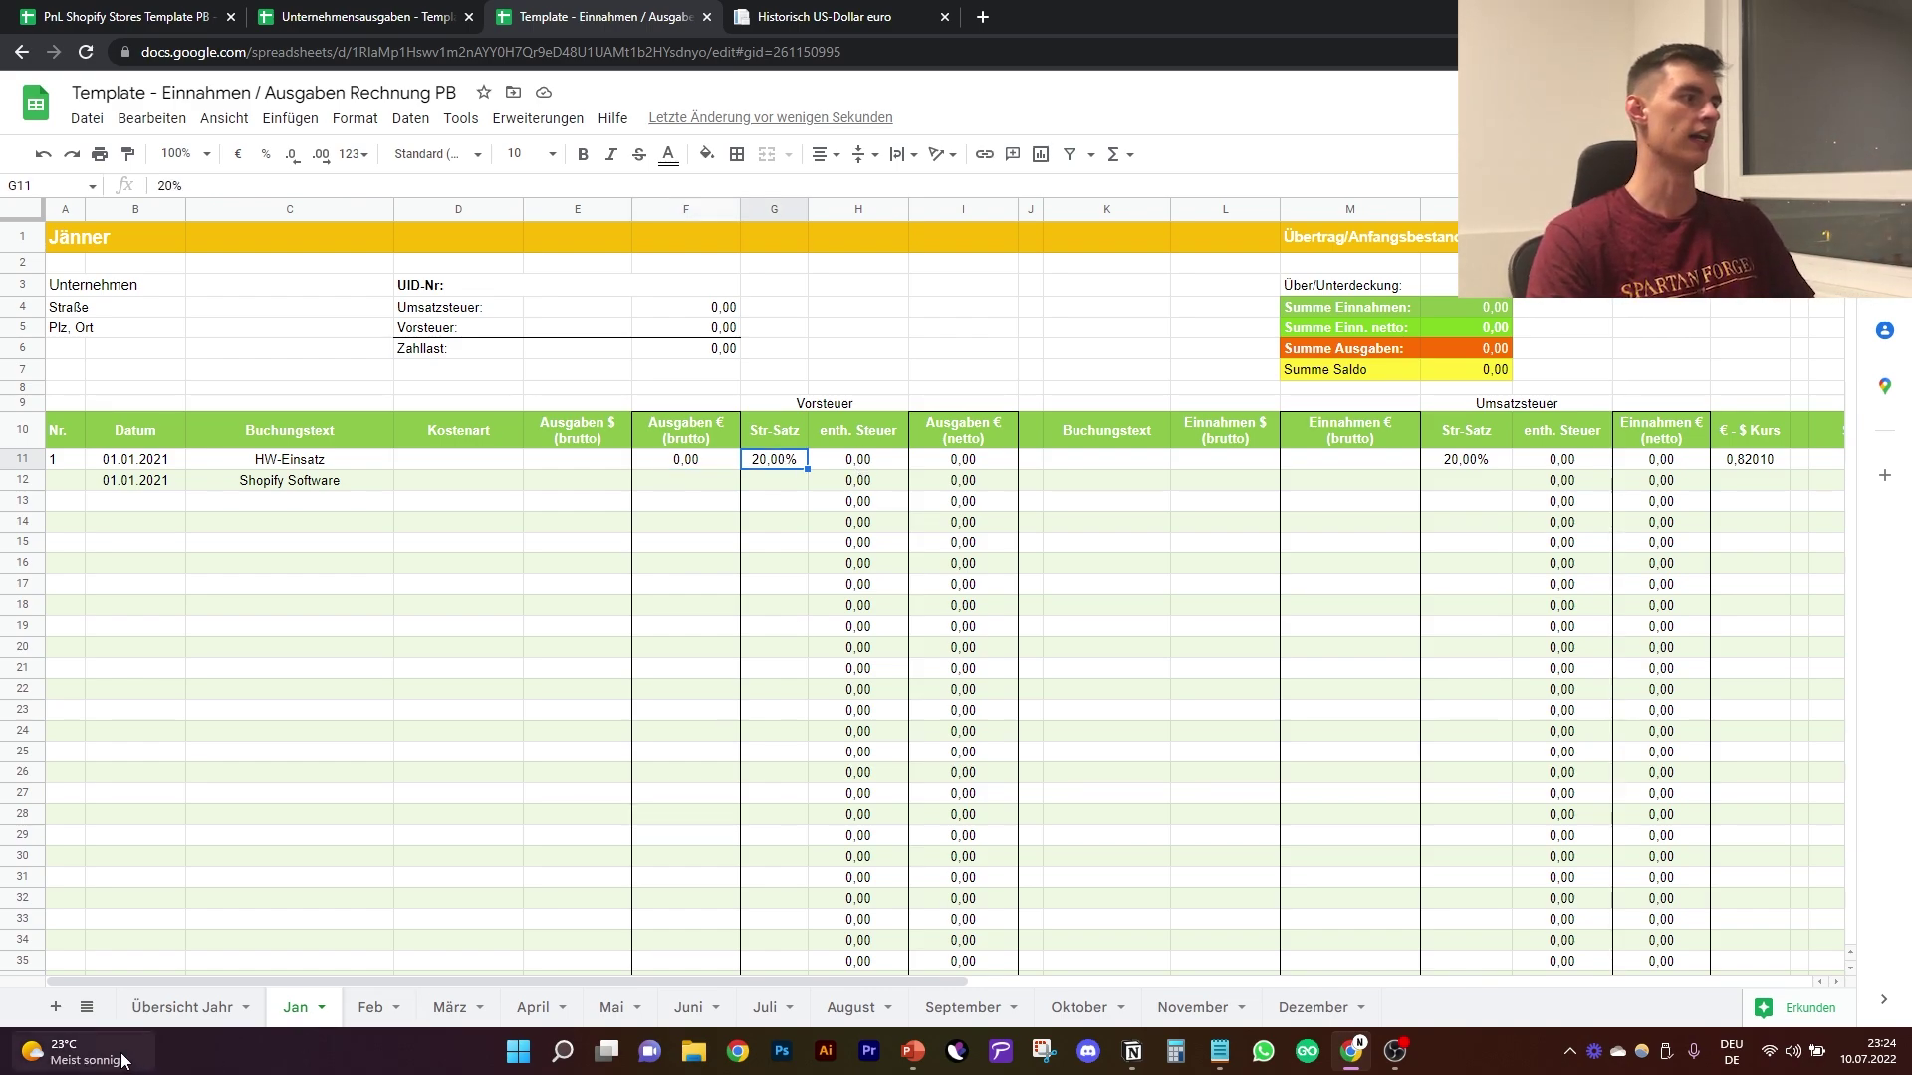
click(202, 1007)
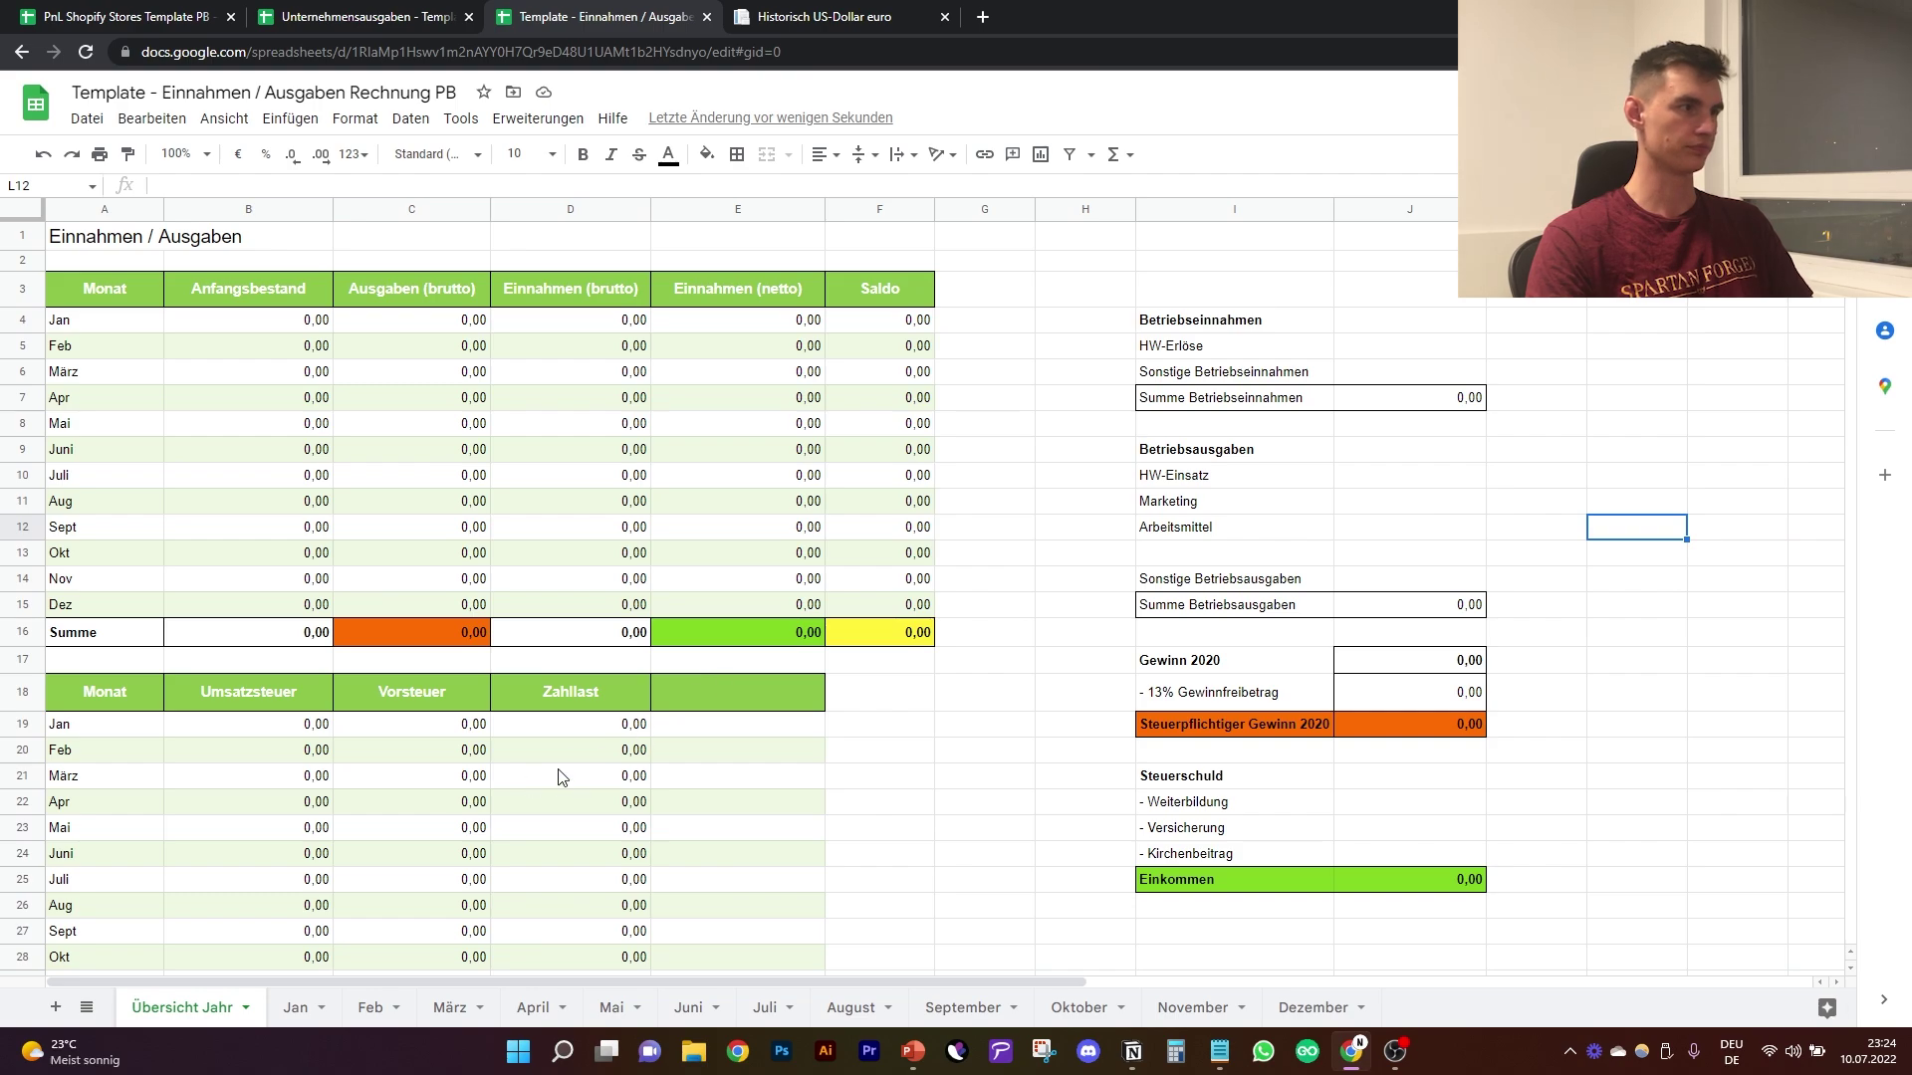
Step: Compare the Ausgaben € gross and net columns and the Einnahmen € (brutto) column on the Jan sheet
click(296, 1008)
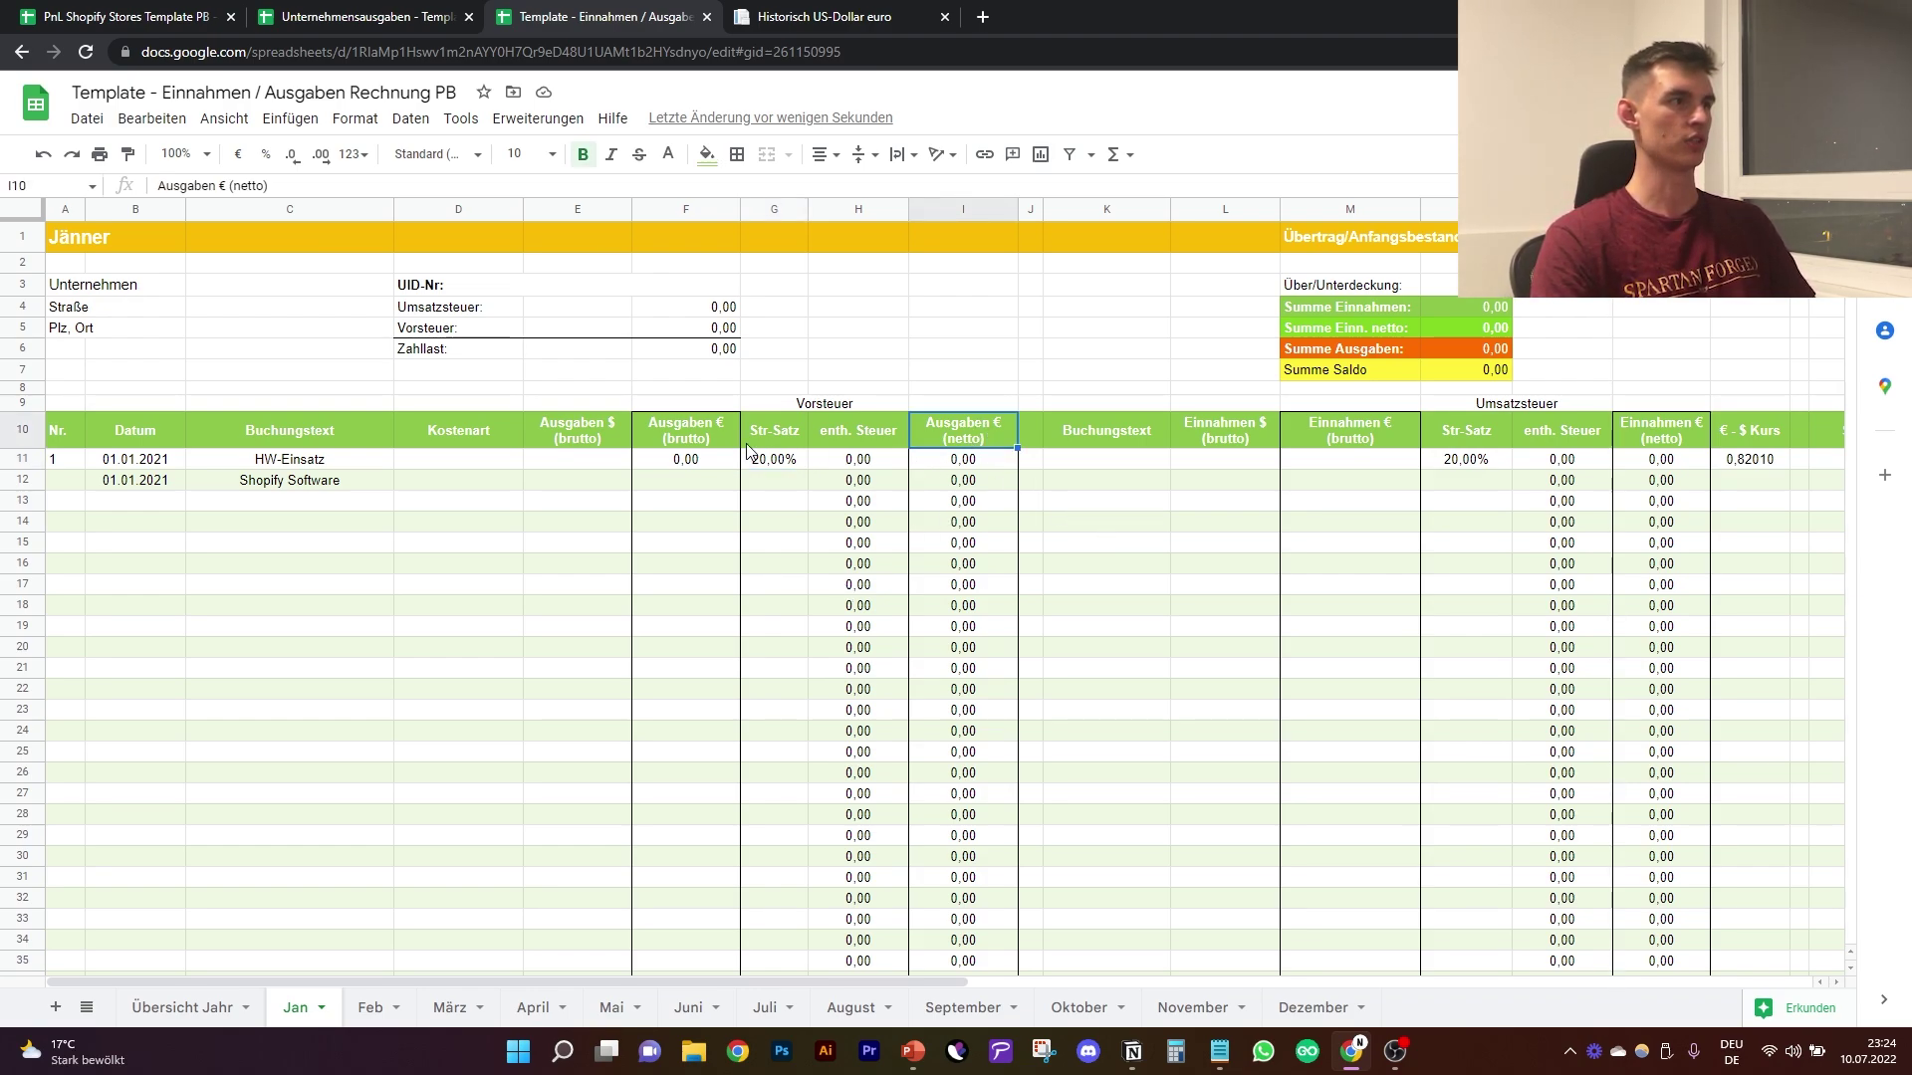
drag(687, 430, 687, 564)
drag(964, 412, 964, 689)
click(1402, 422)
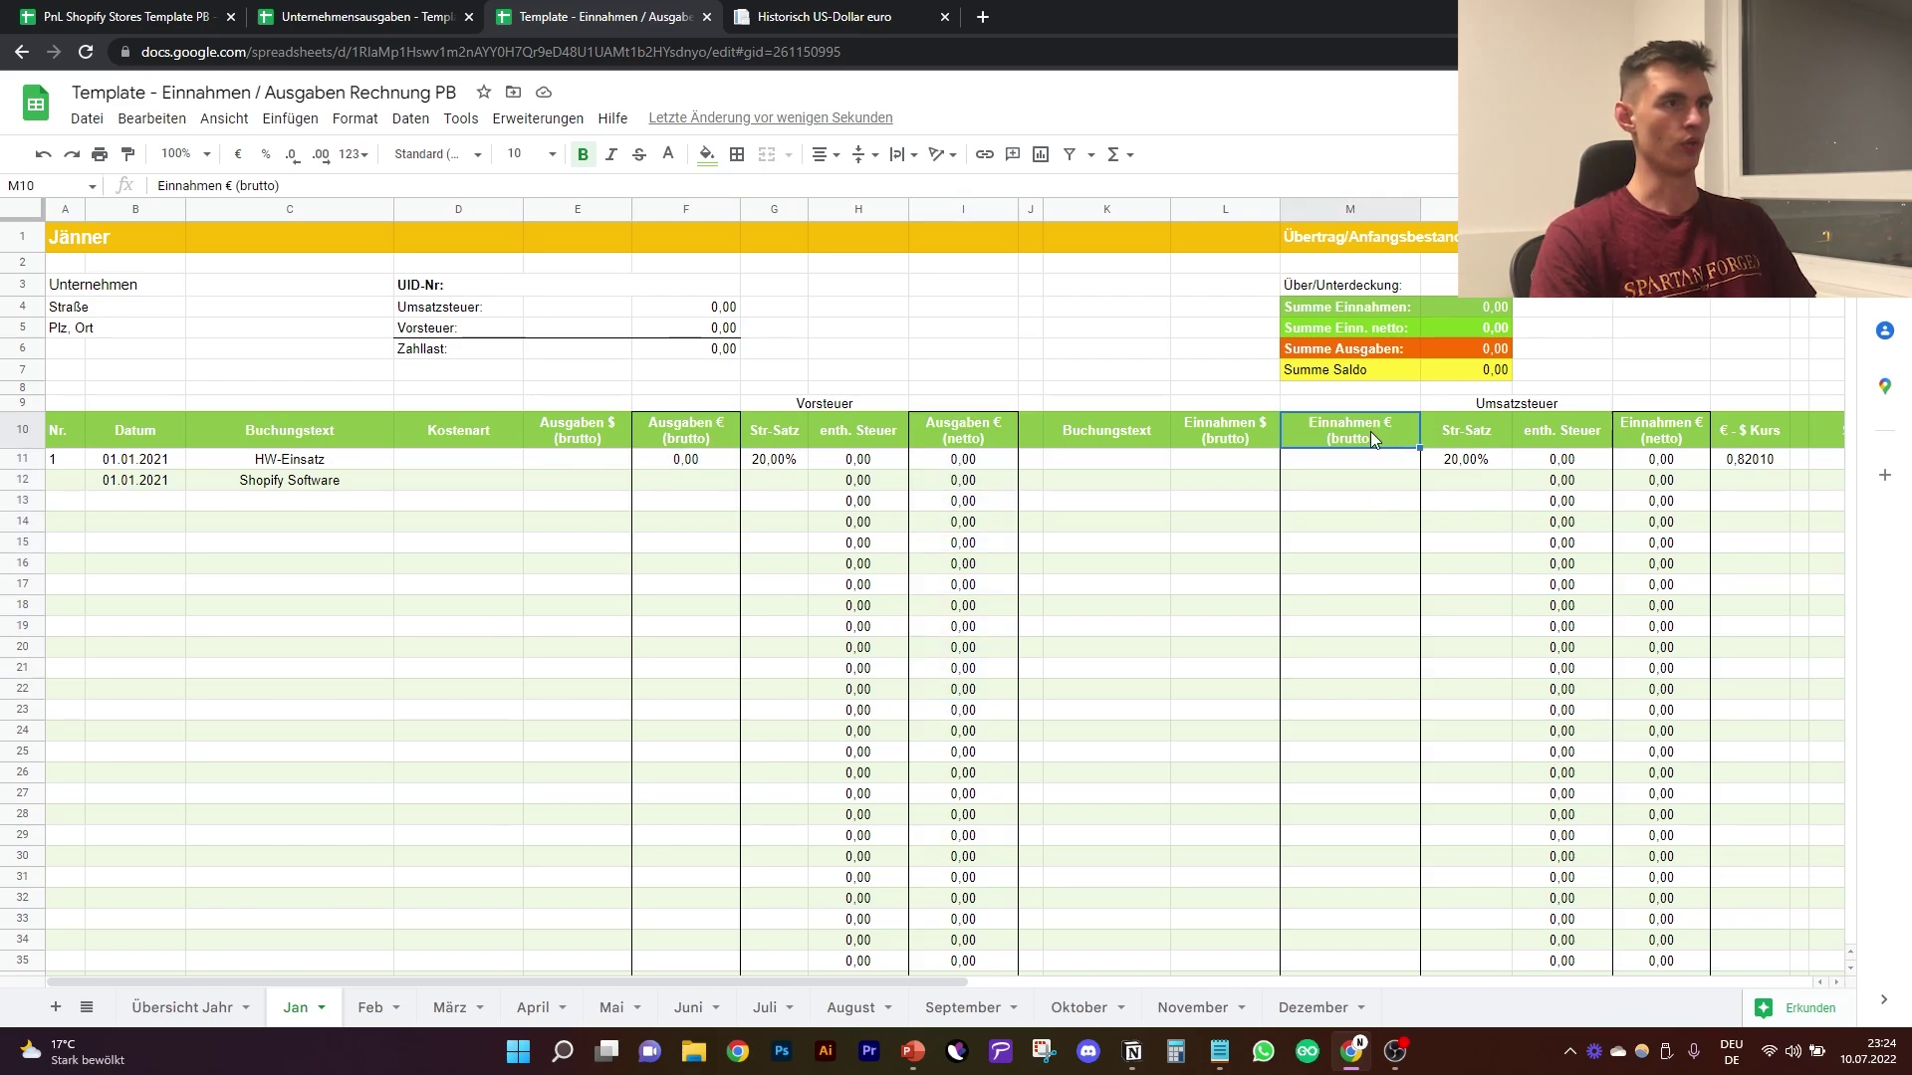
Step: Compare the Einnahmen $ (brutto) and Einnahmen € (brutto) columns and check the conversion formula in the euro column
drag(1232, 438, 1216, 509)
drag(1334, 428, 1335, 542)
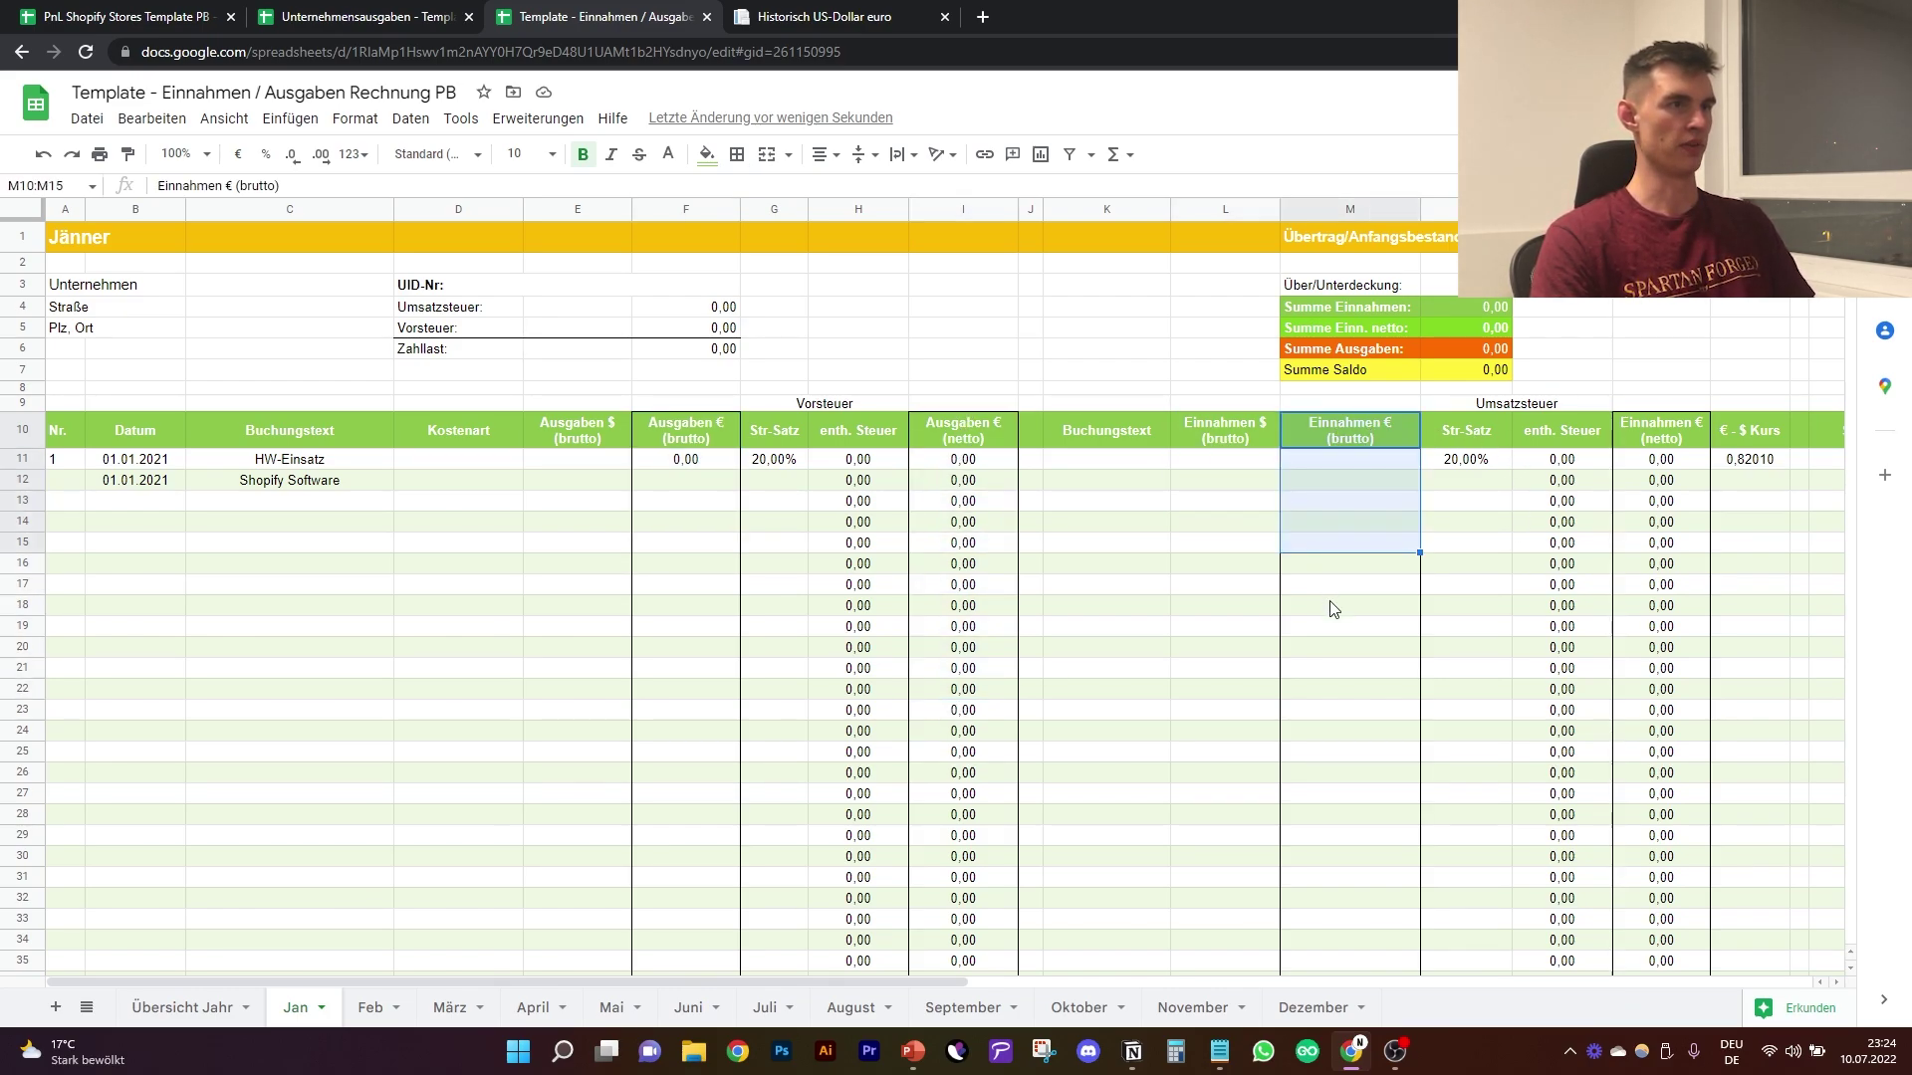
click(1334, 626)
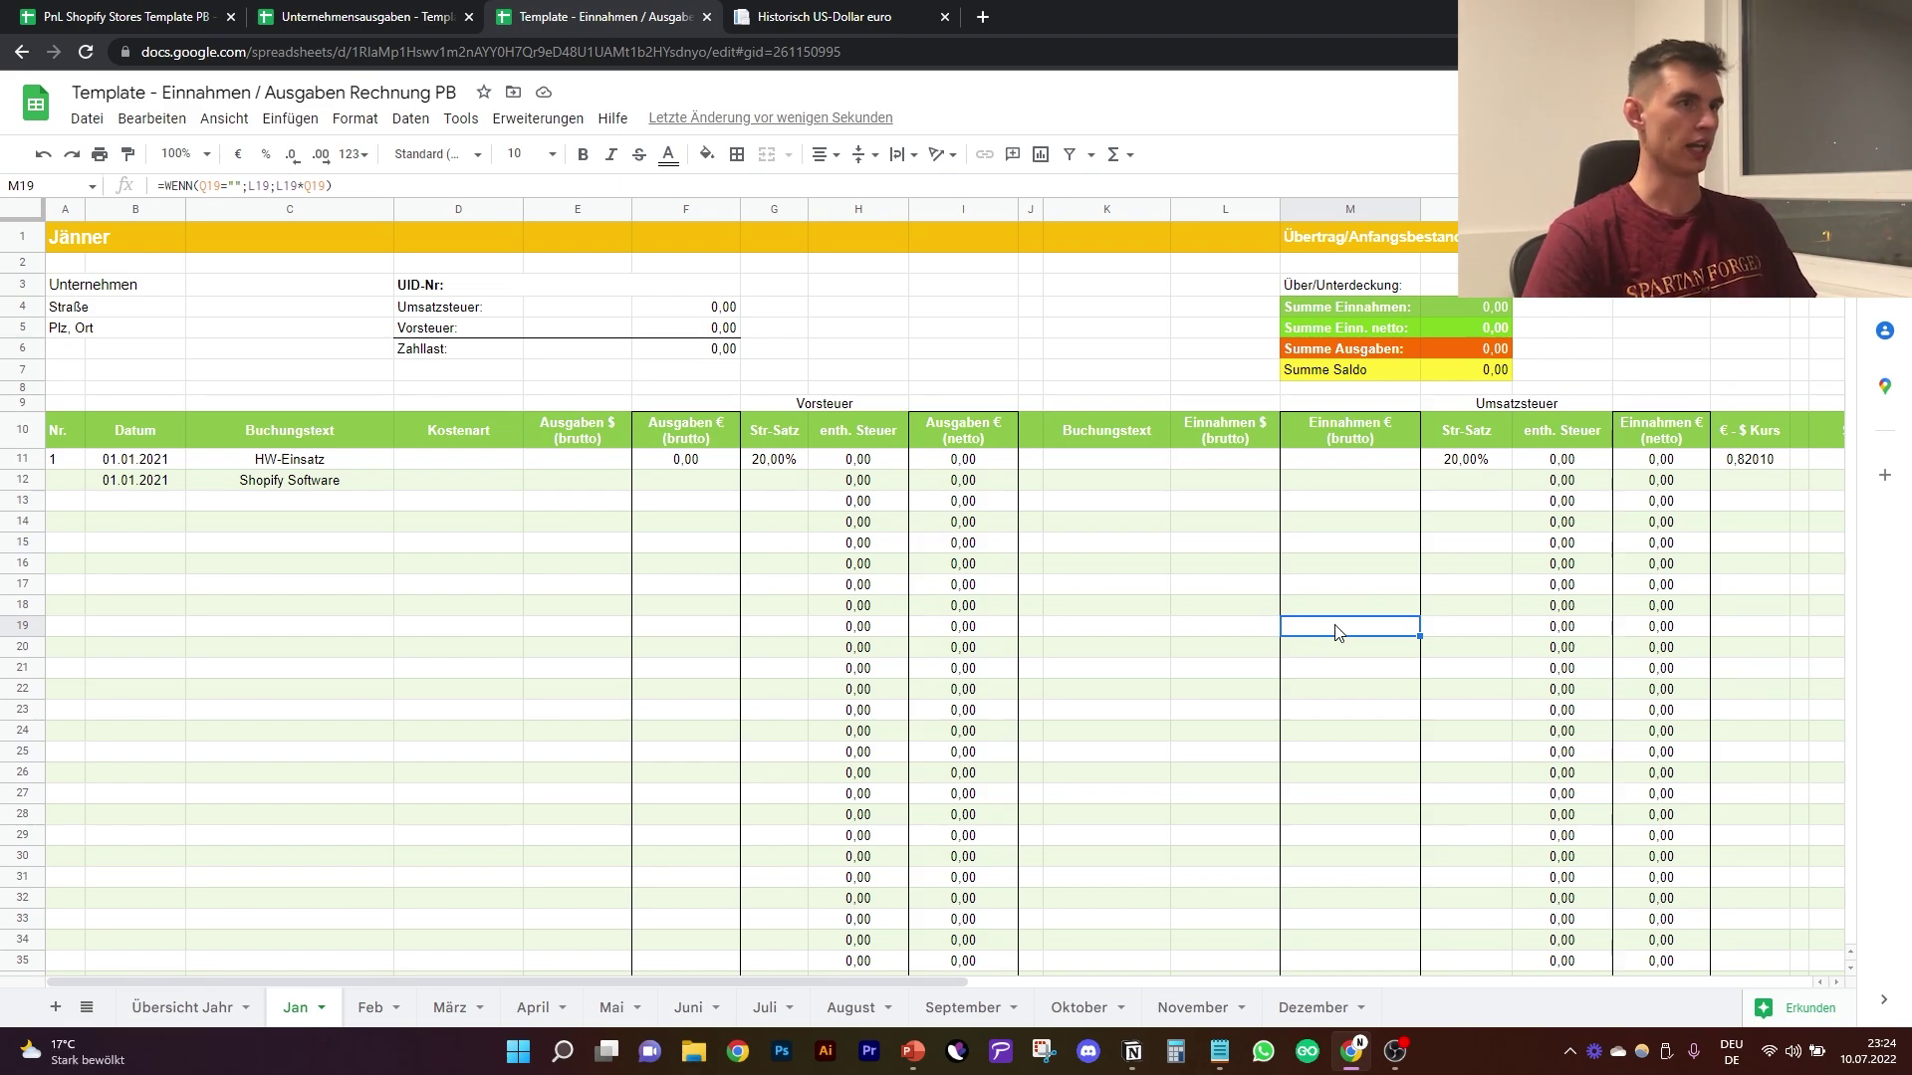
Step: Check the Str-Satz and the enth. Steuer formula of the HW-Einsatz booking on the Jan sheet
click(116, 506)
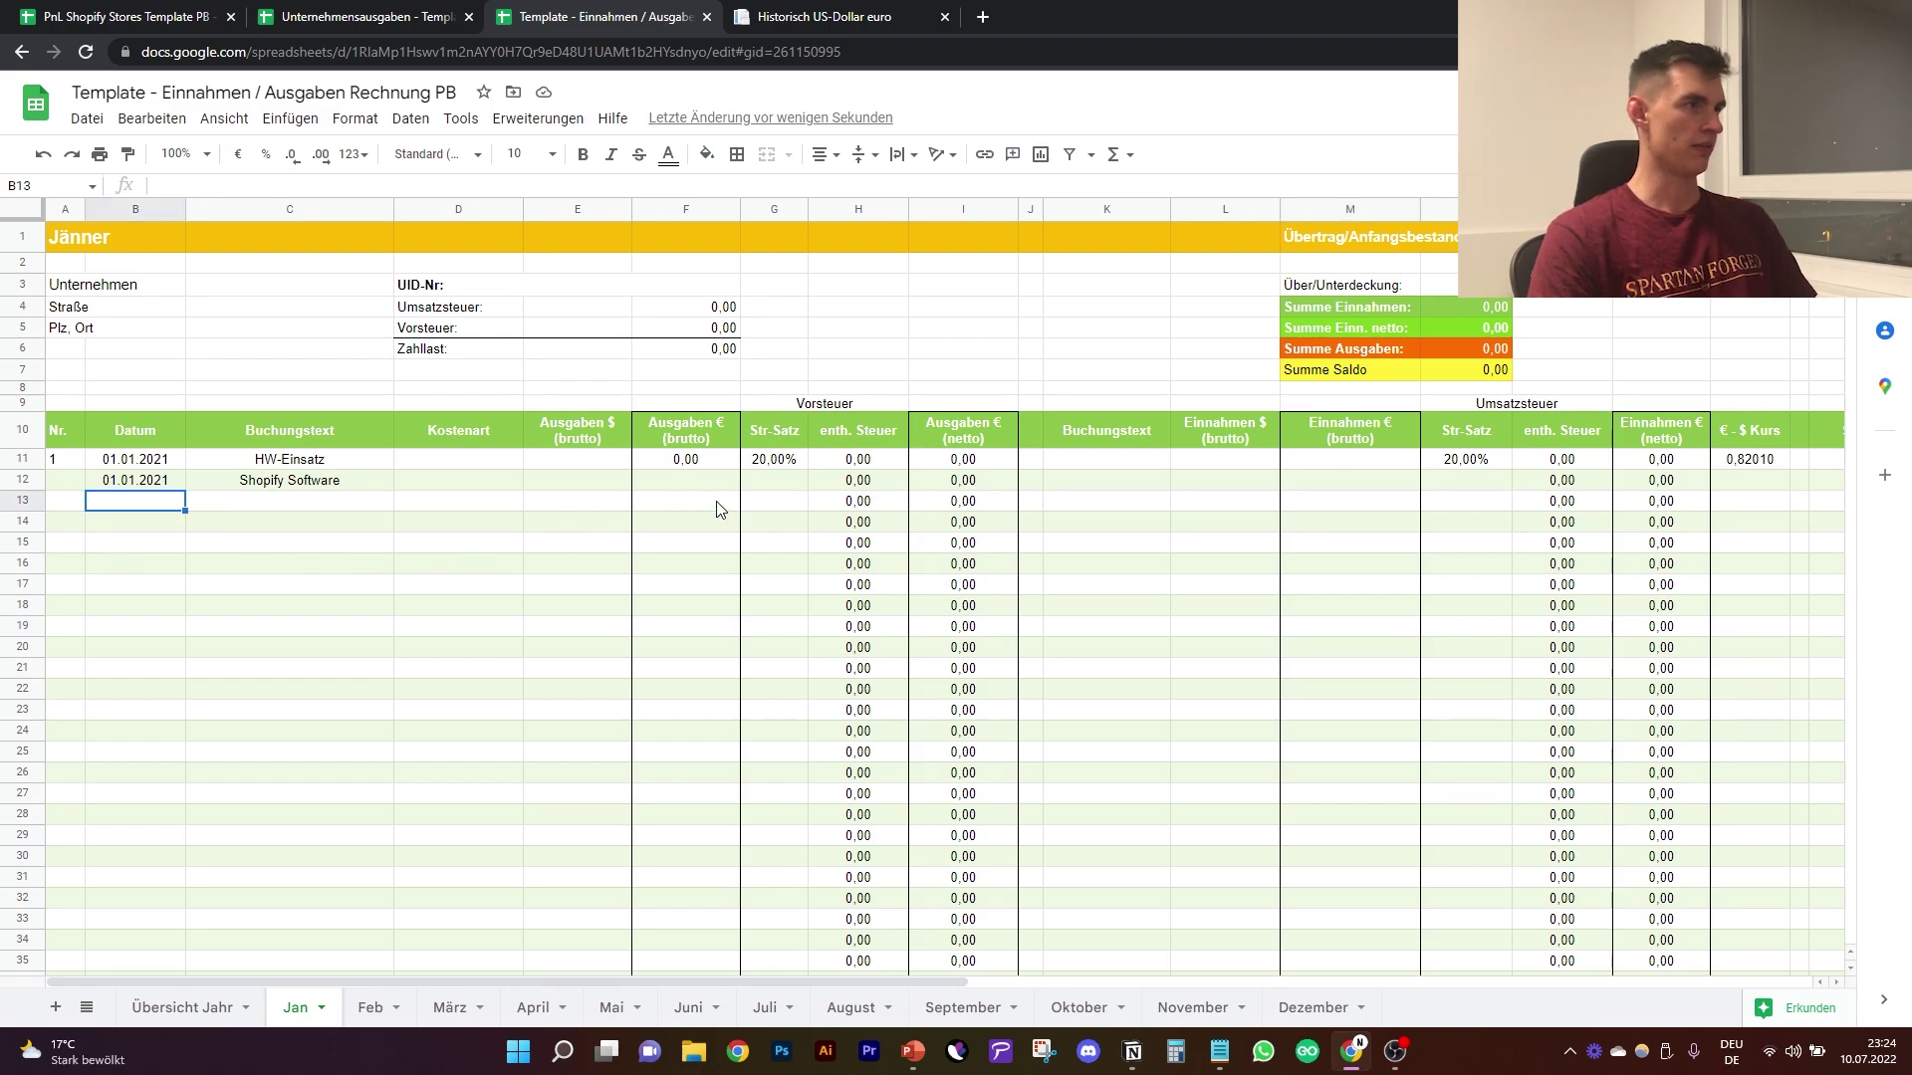
click(777, 465)
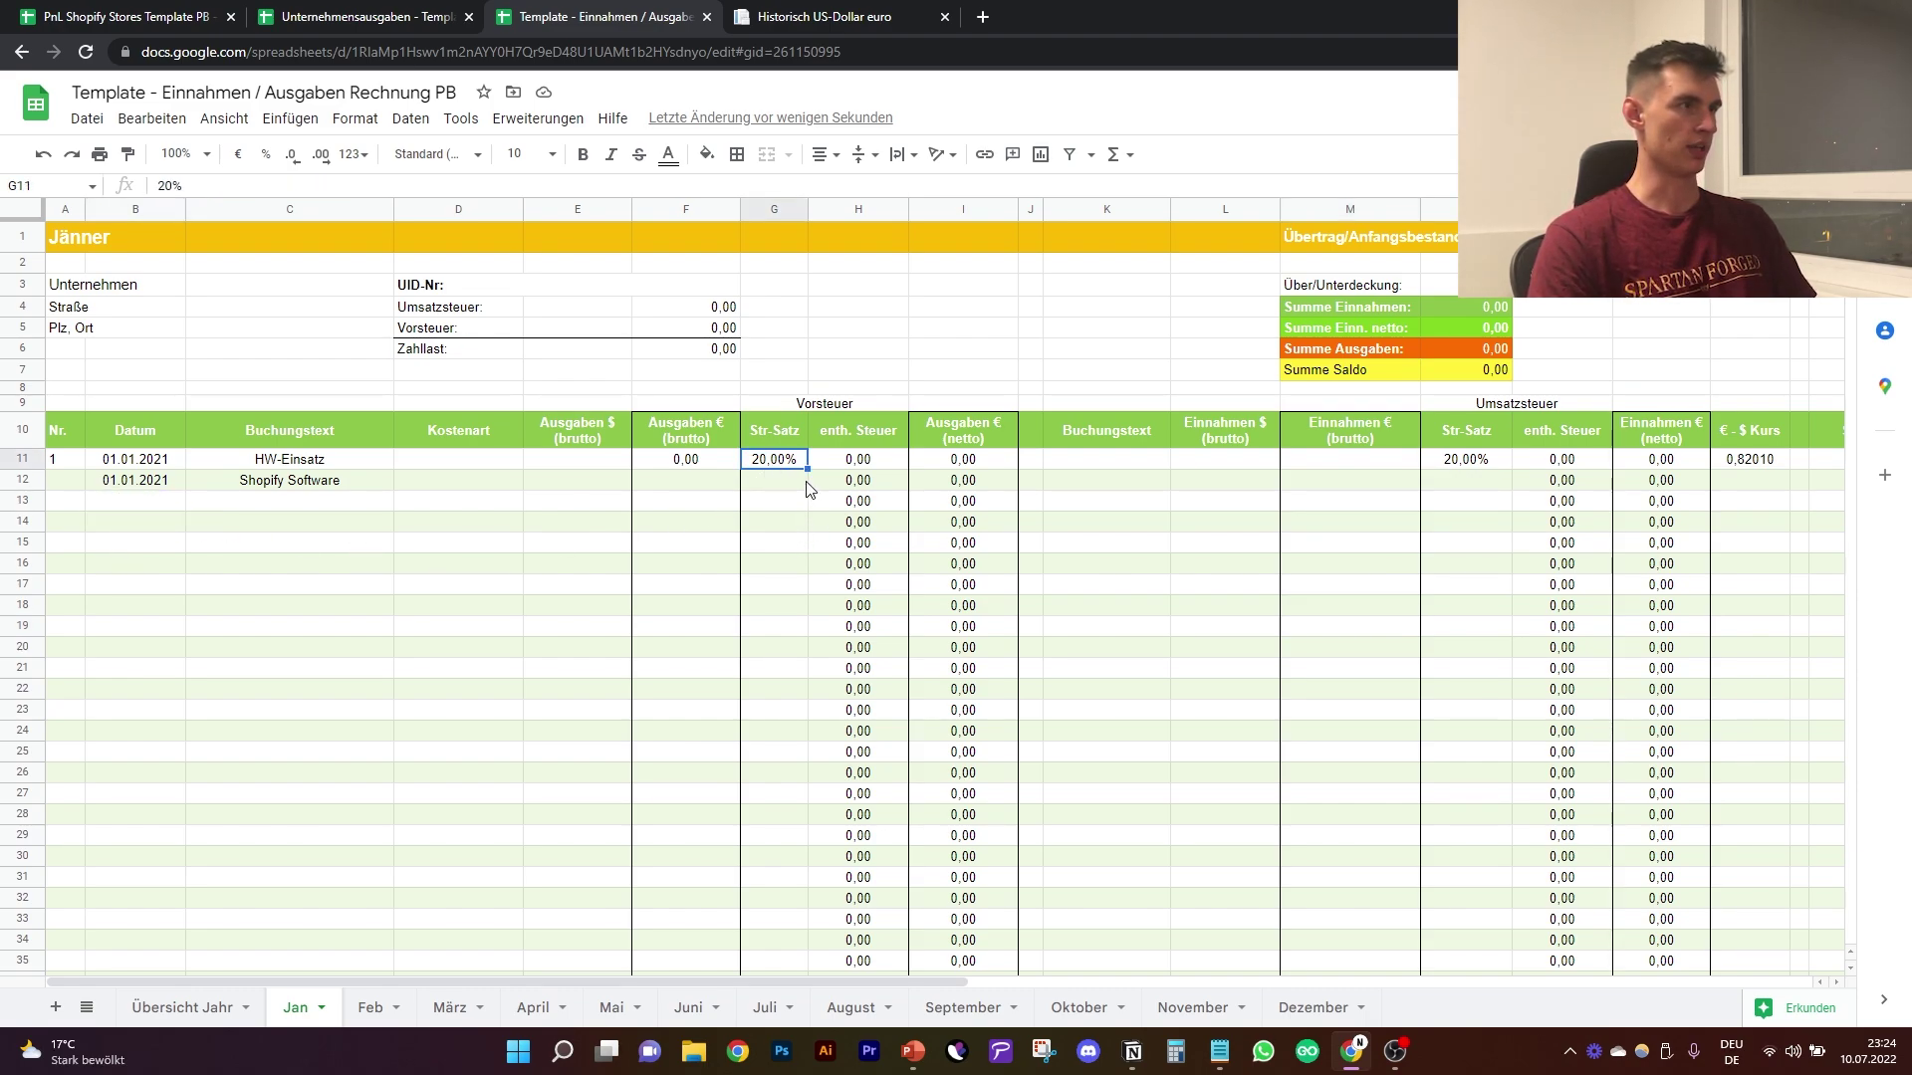
click(841, 460)
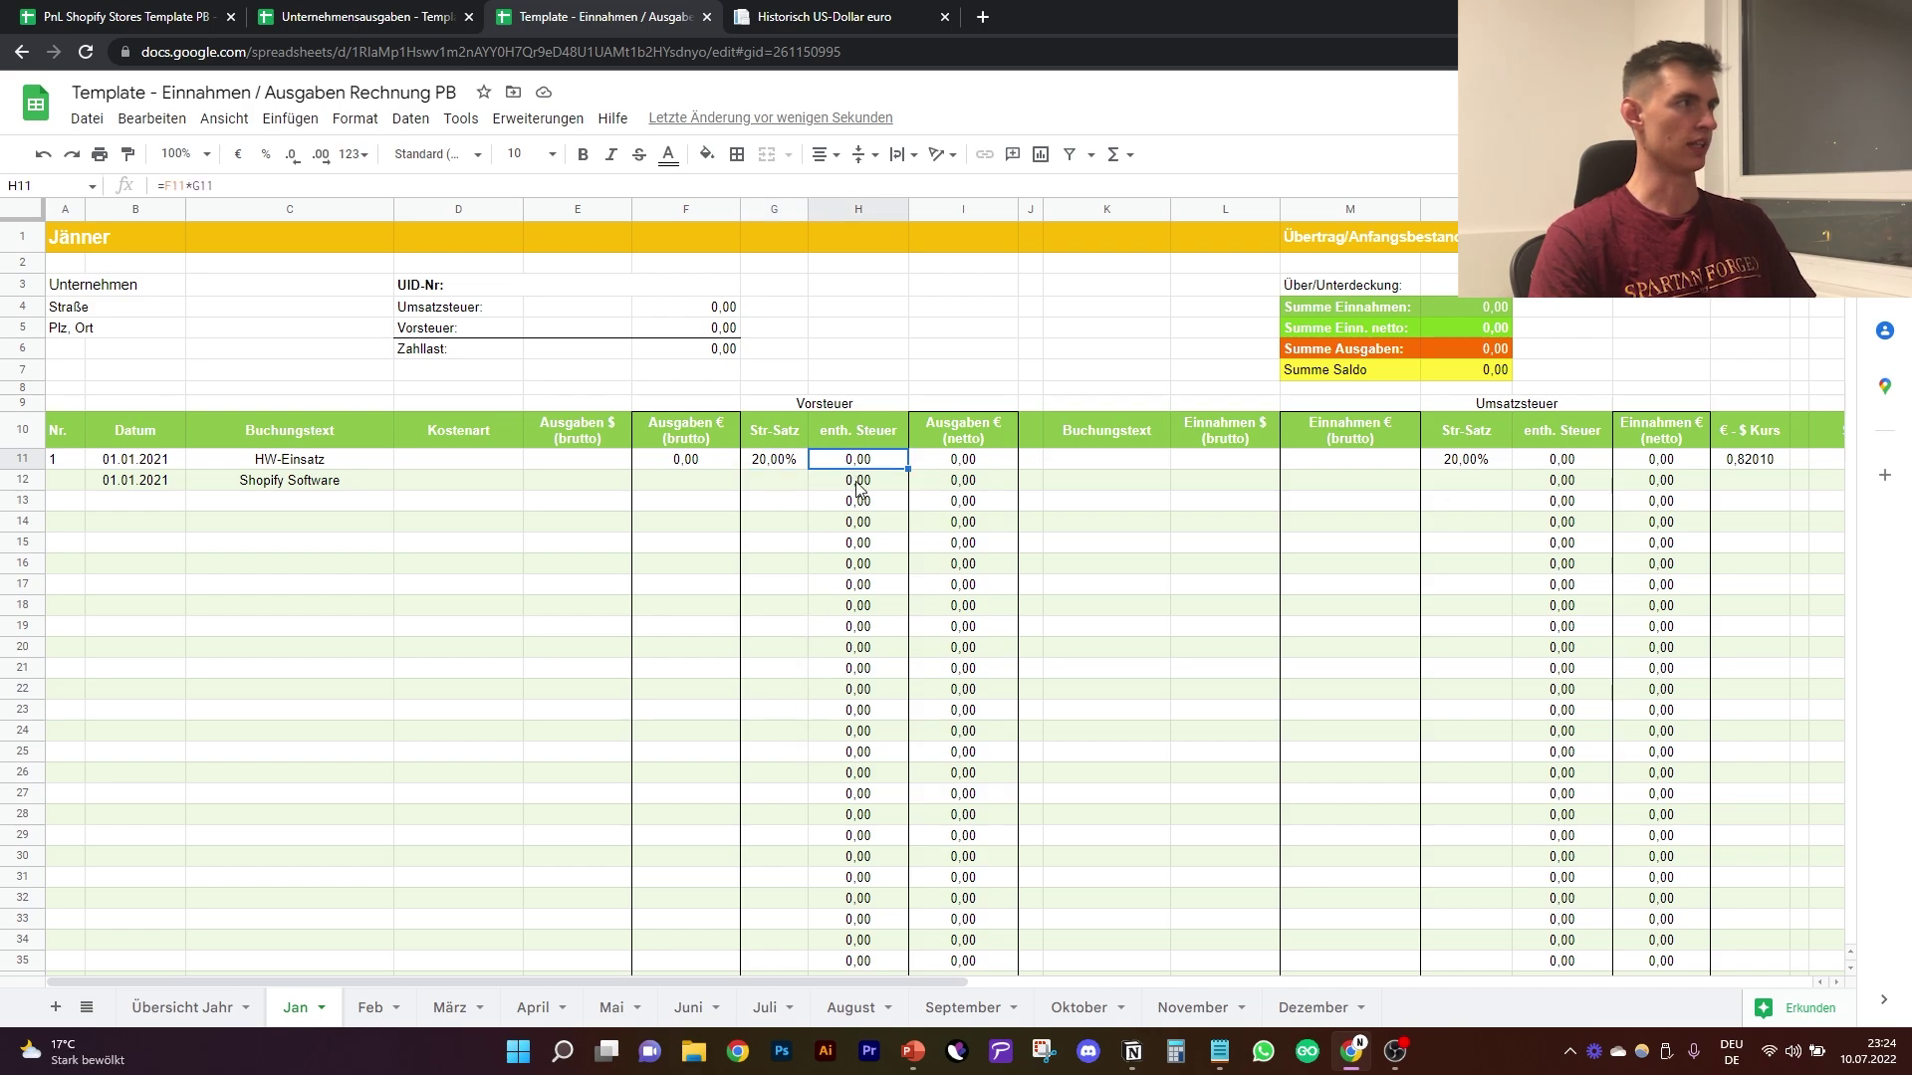
click(323, 687)
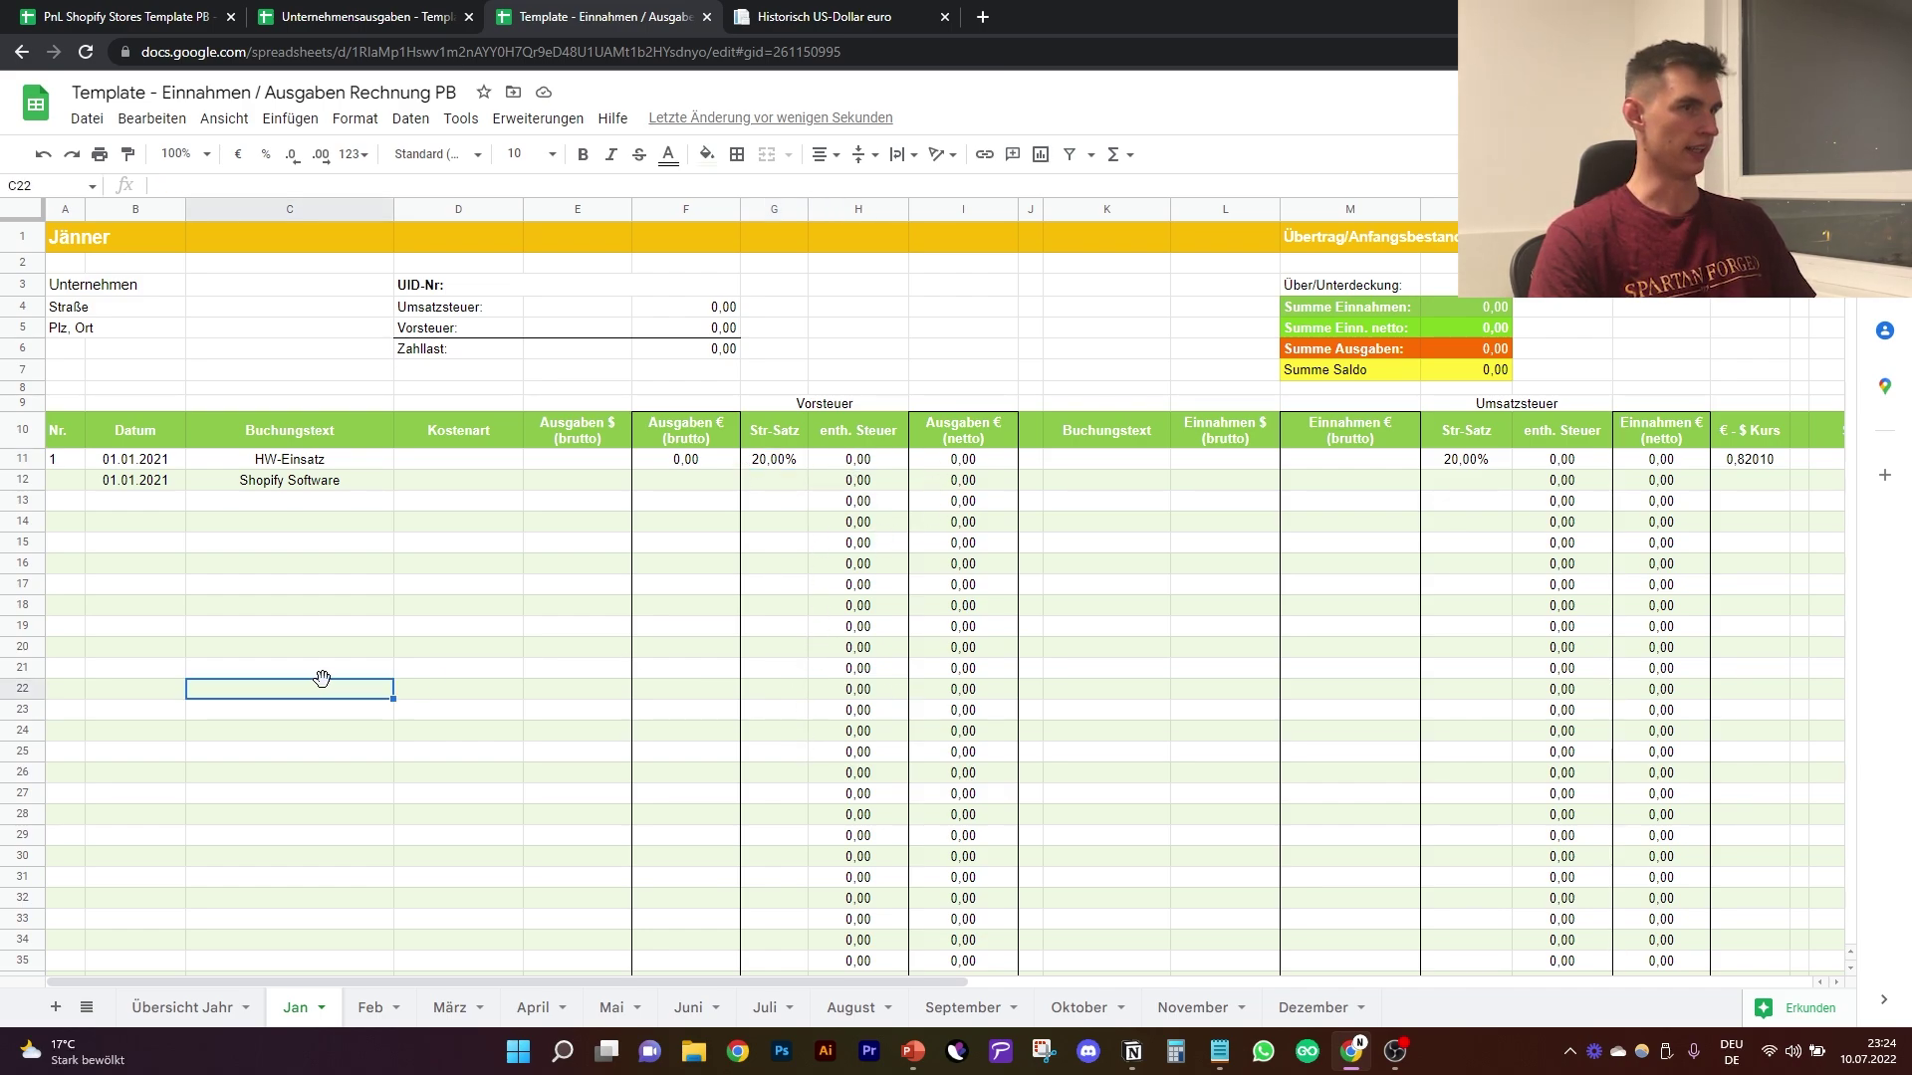
scroll(503, 610, down, 3)
scroll(472, 647, up, 3)
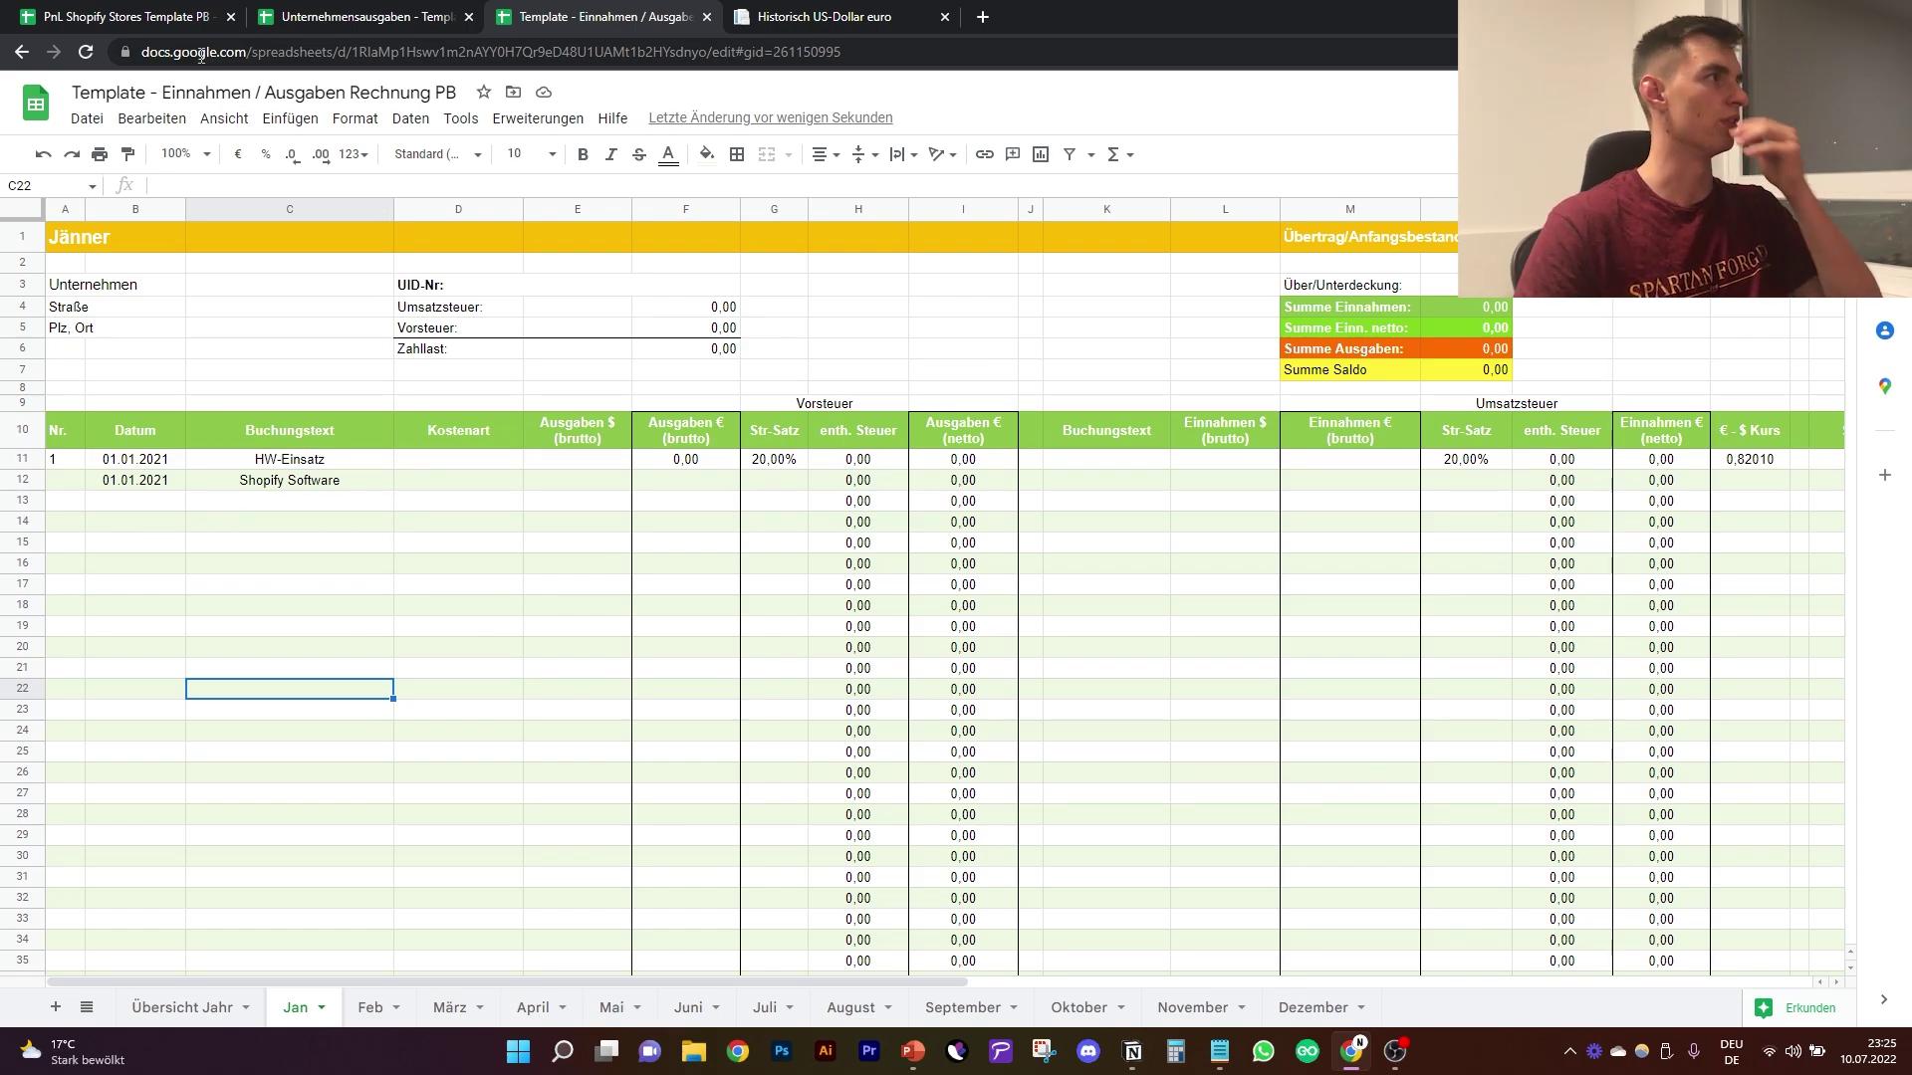
Step: Look up the Umsatz for 01.01.2021 on the Jan sheet of the PnL Shopify Stores template
click(128, 17)
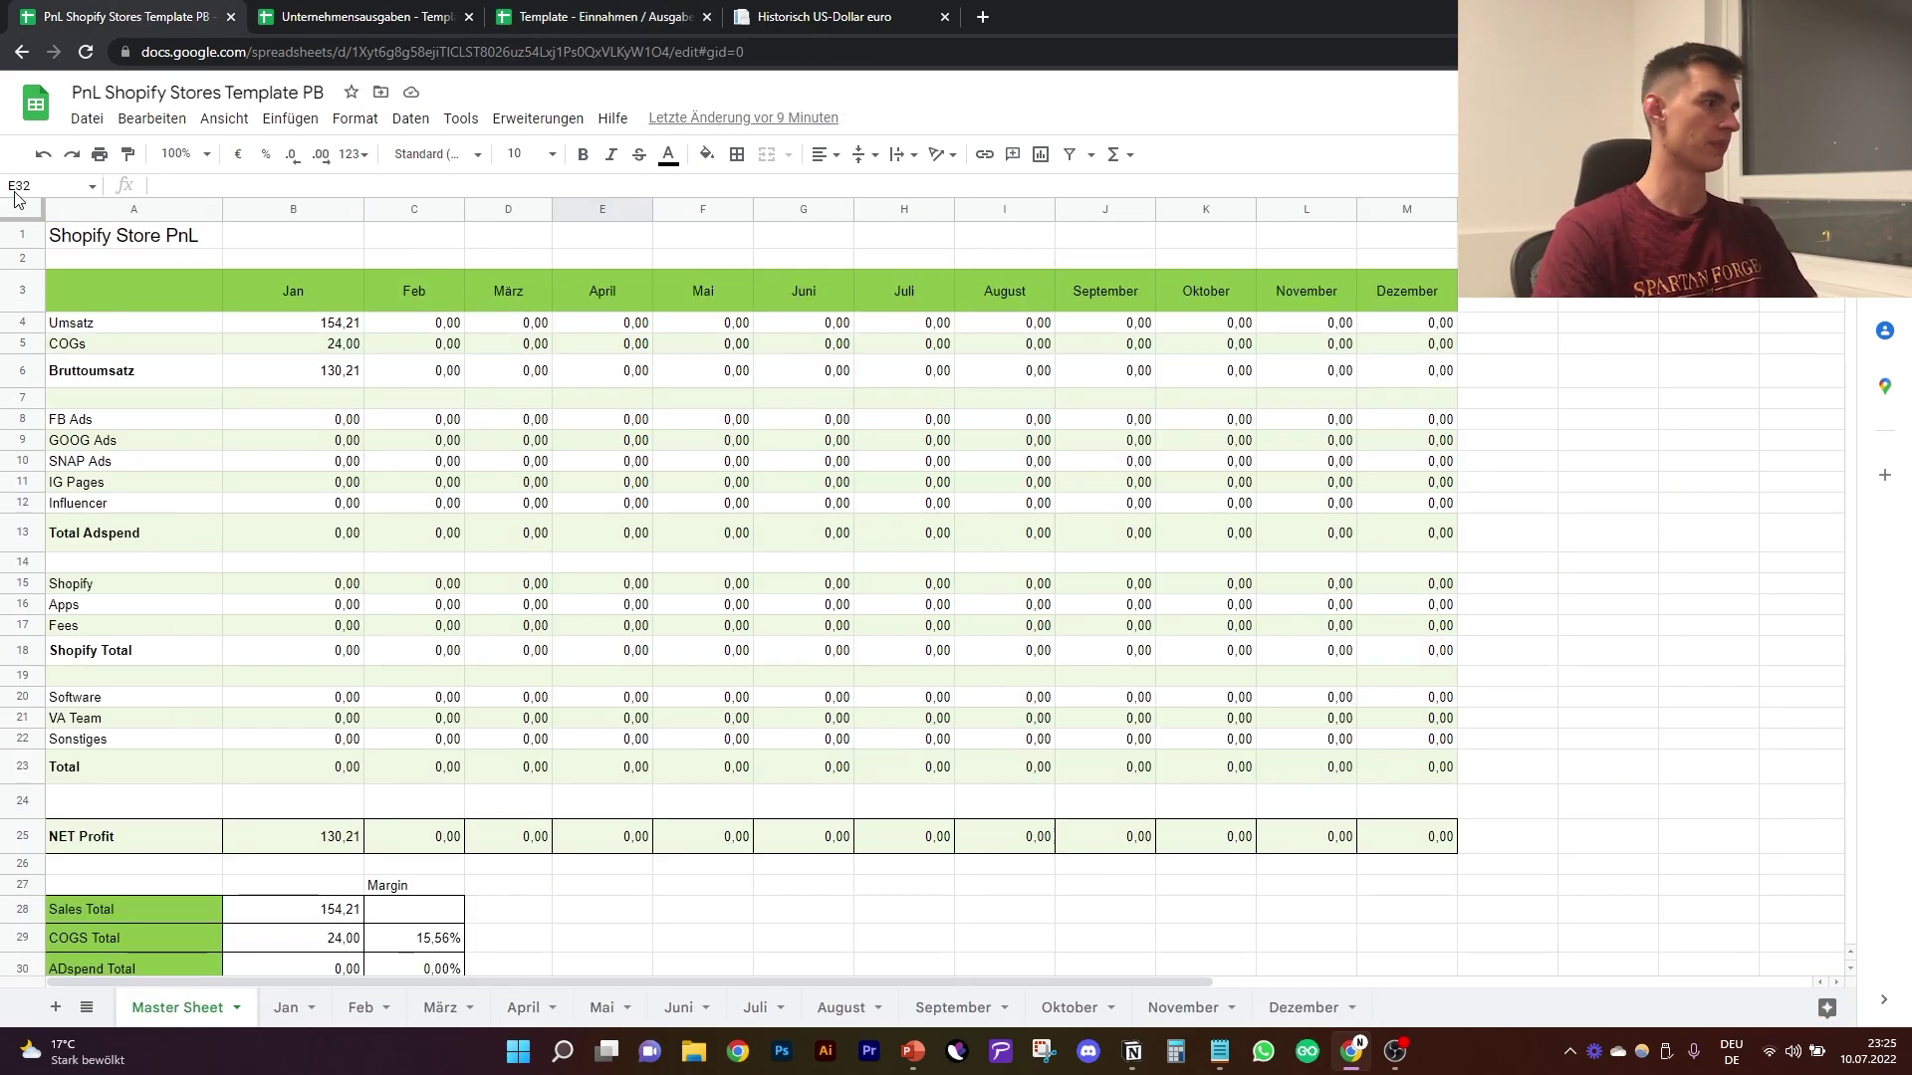
click(288, 1008)
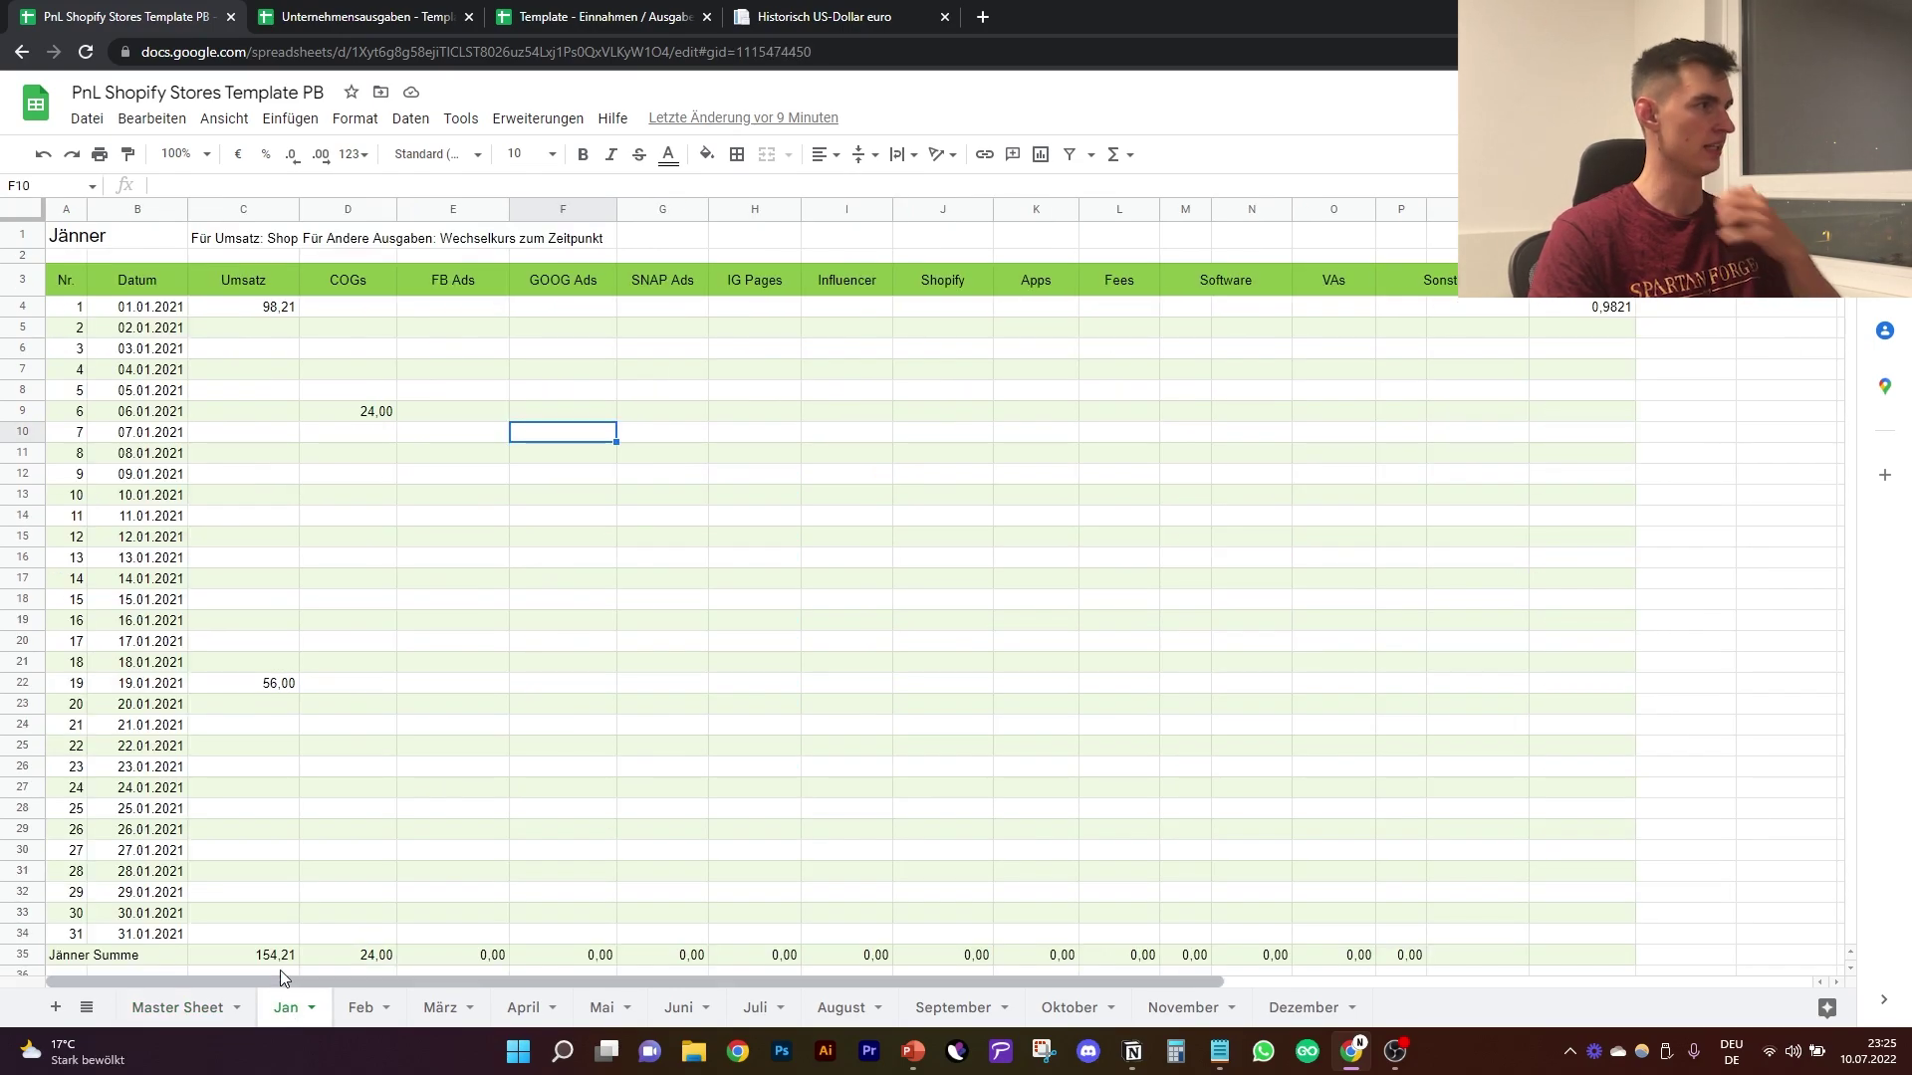
click(291, 312)
click(282, 361)
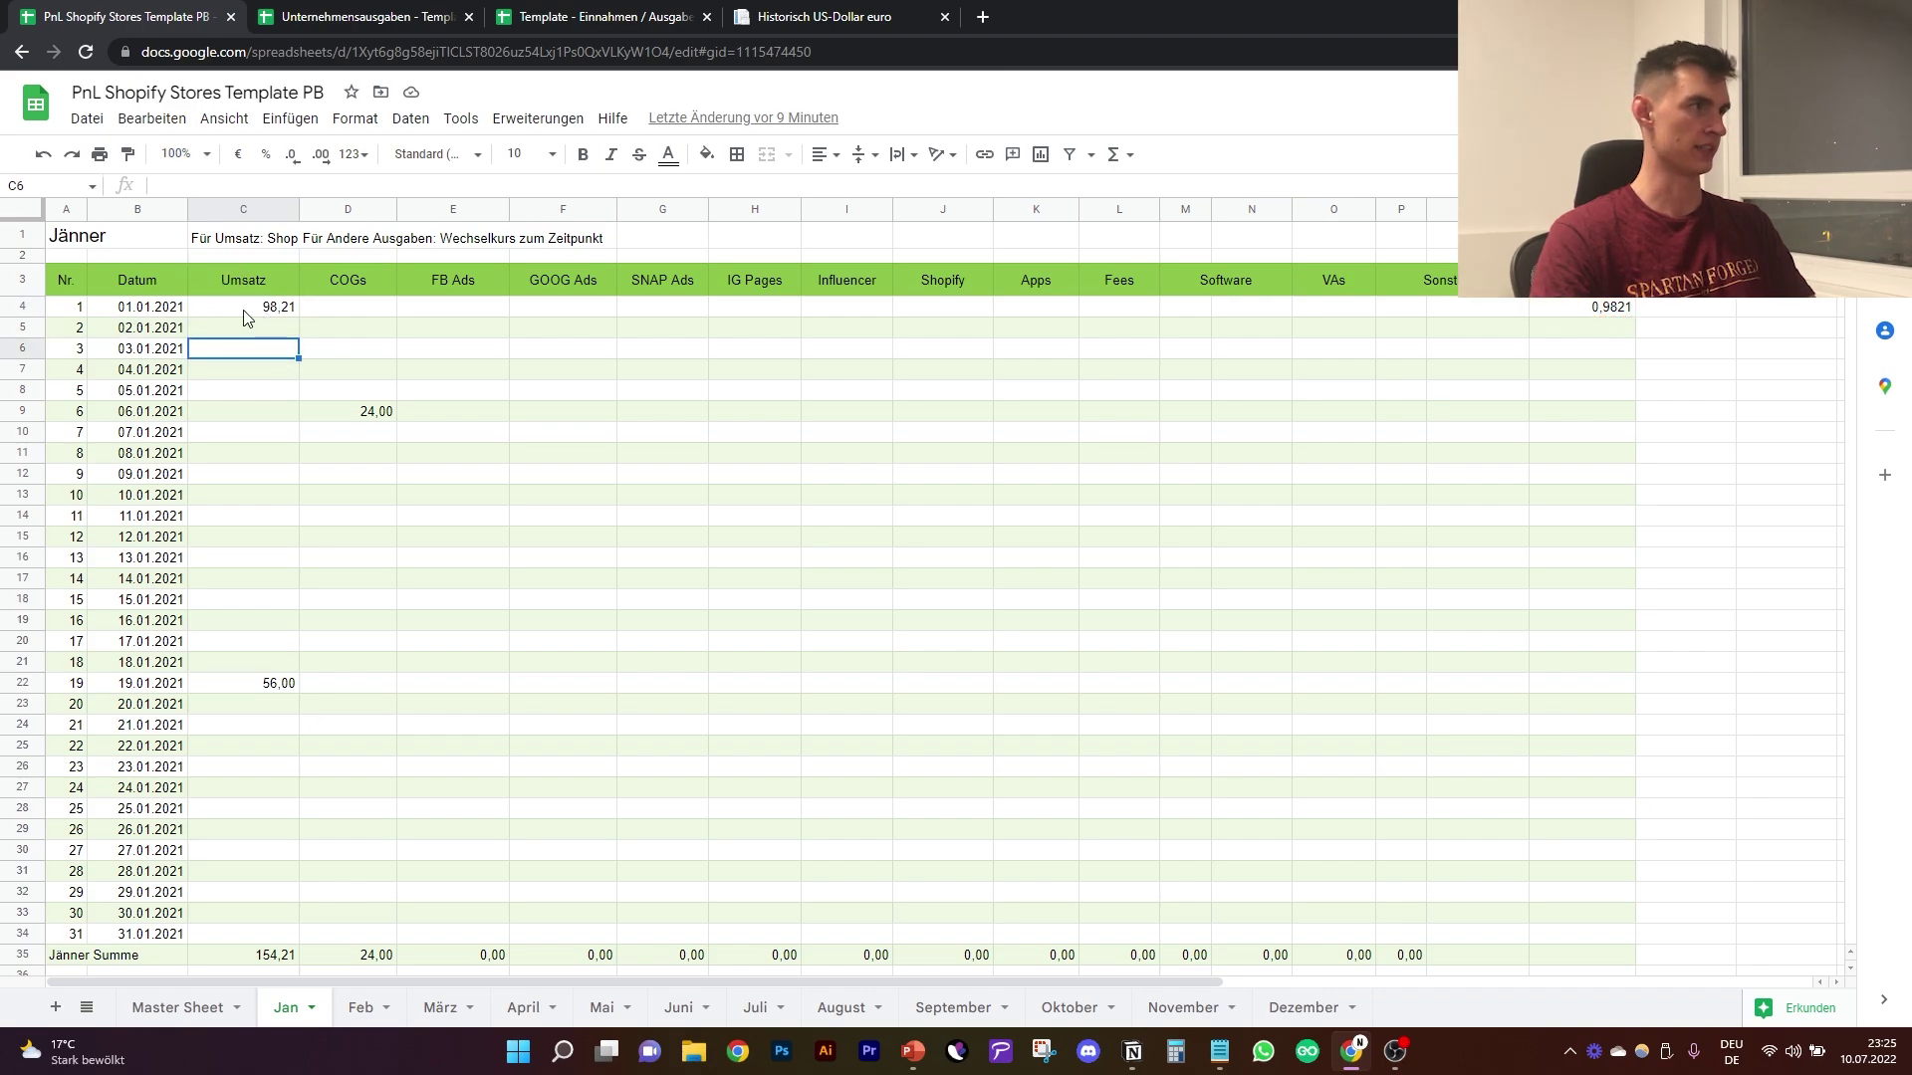
click(249, 312)
Step: In the Einnahmen / Ausgaben Rechnung template, book HW-Erlöse in row 11 with 98,21 as Einnahmen € (brutto)
click(589, 16)
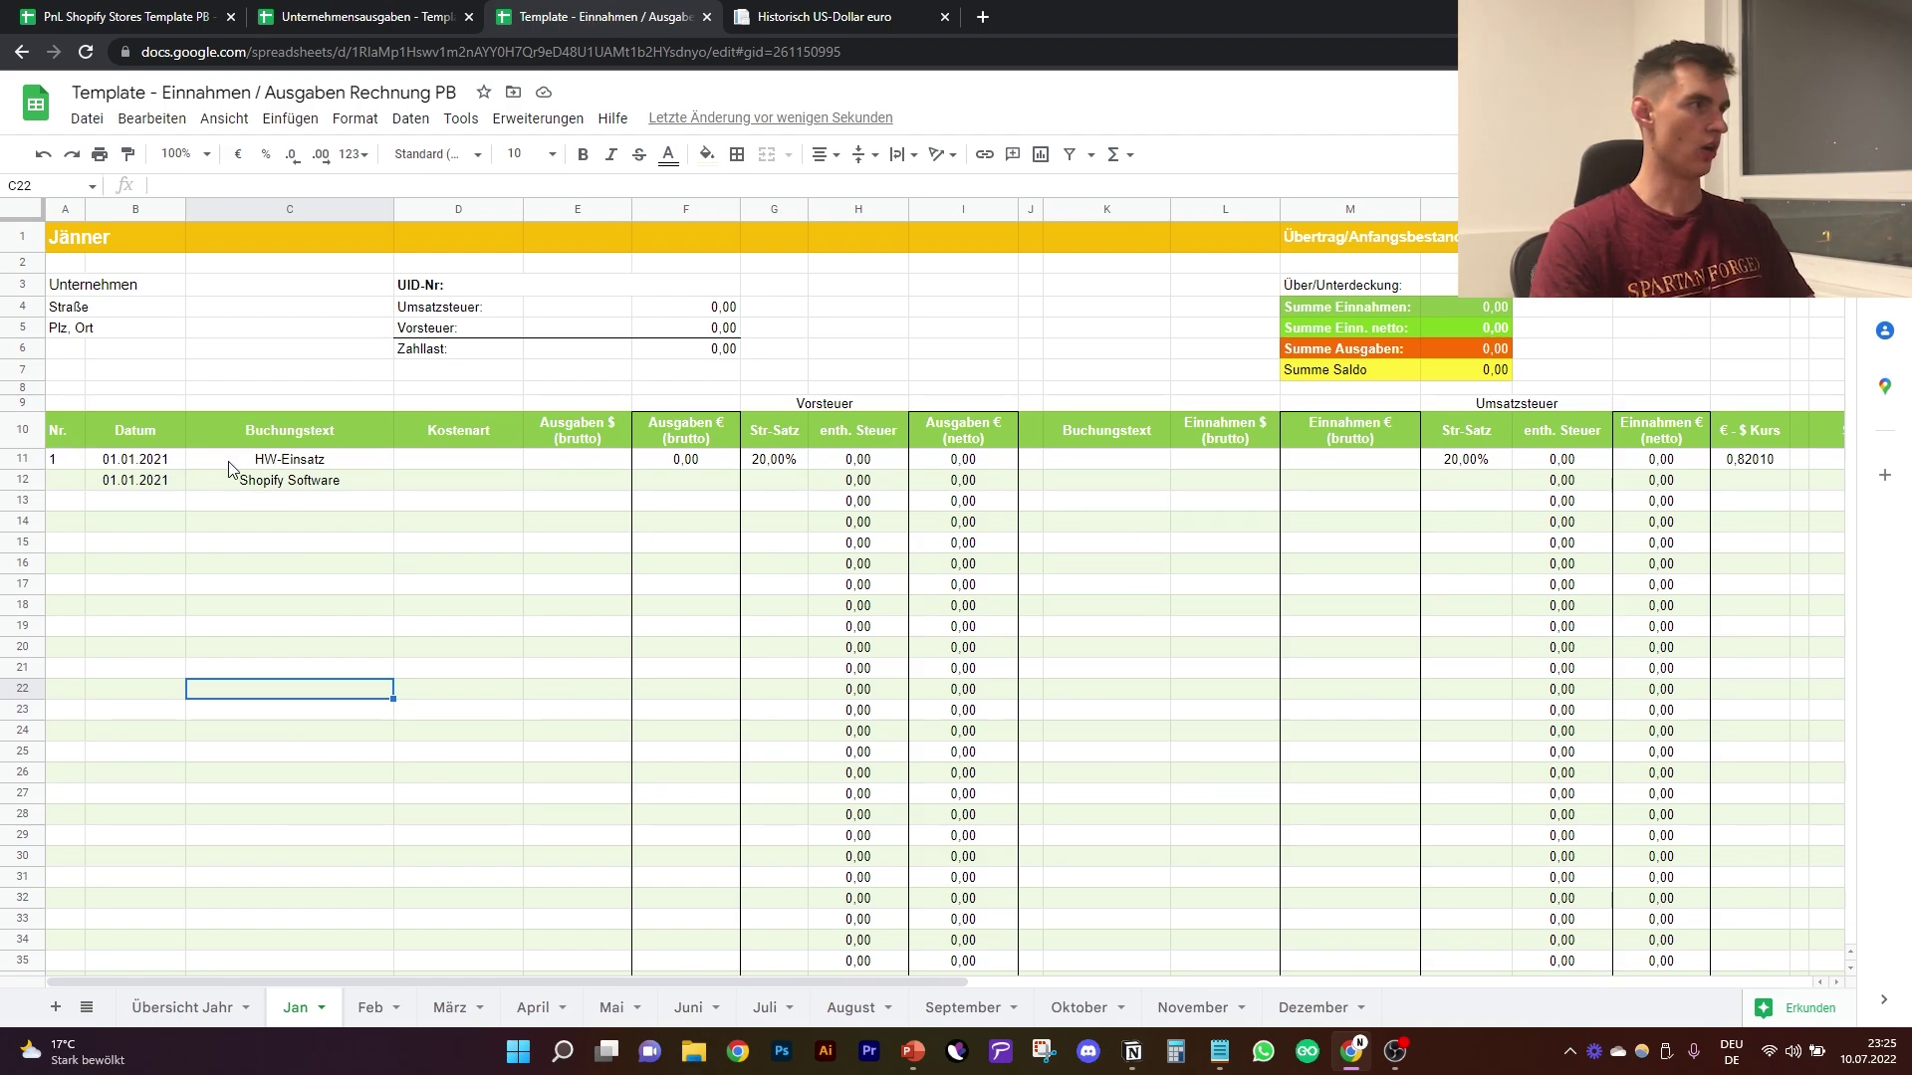
click(1109, 464)
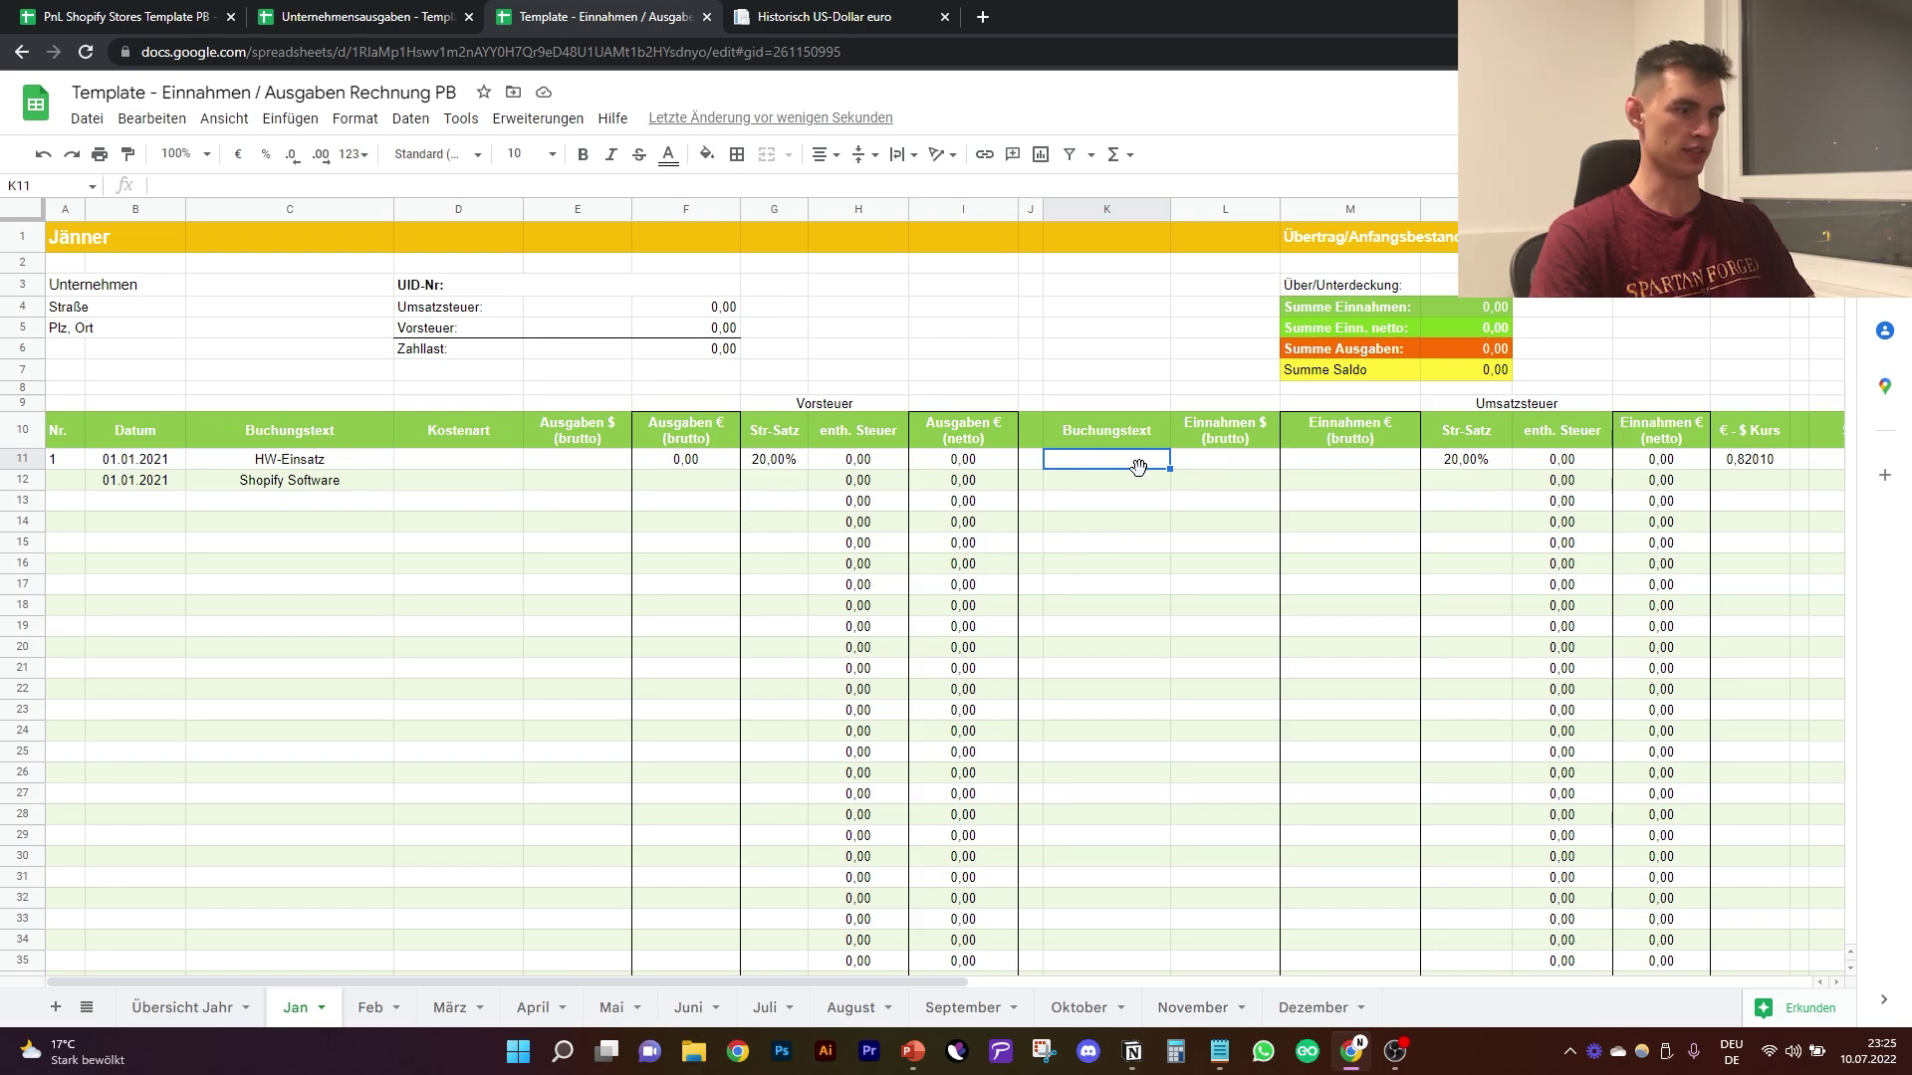
text(HW-Erlöse)
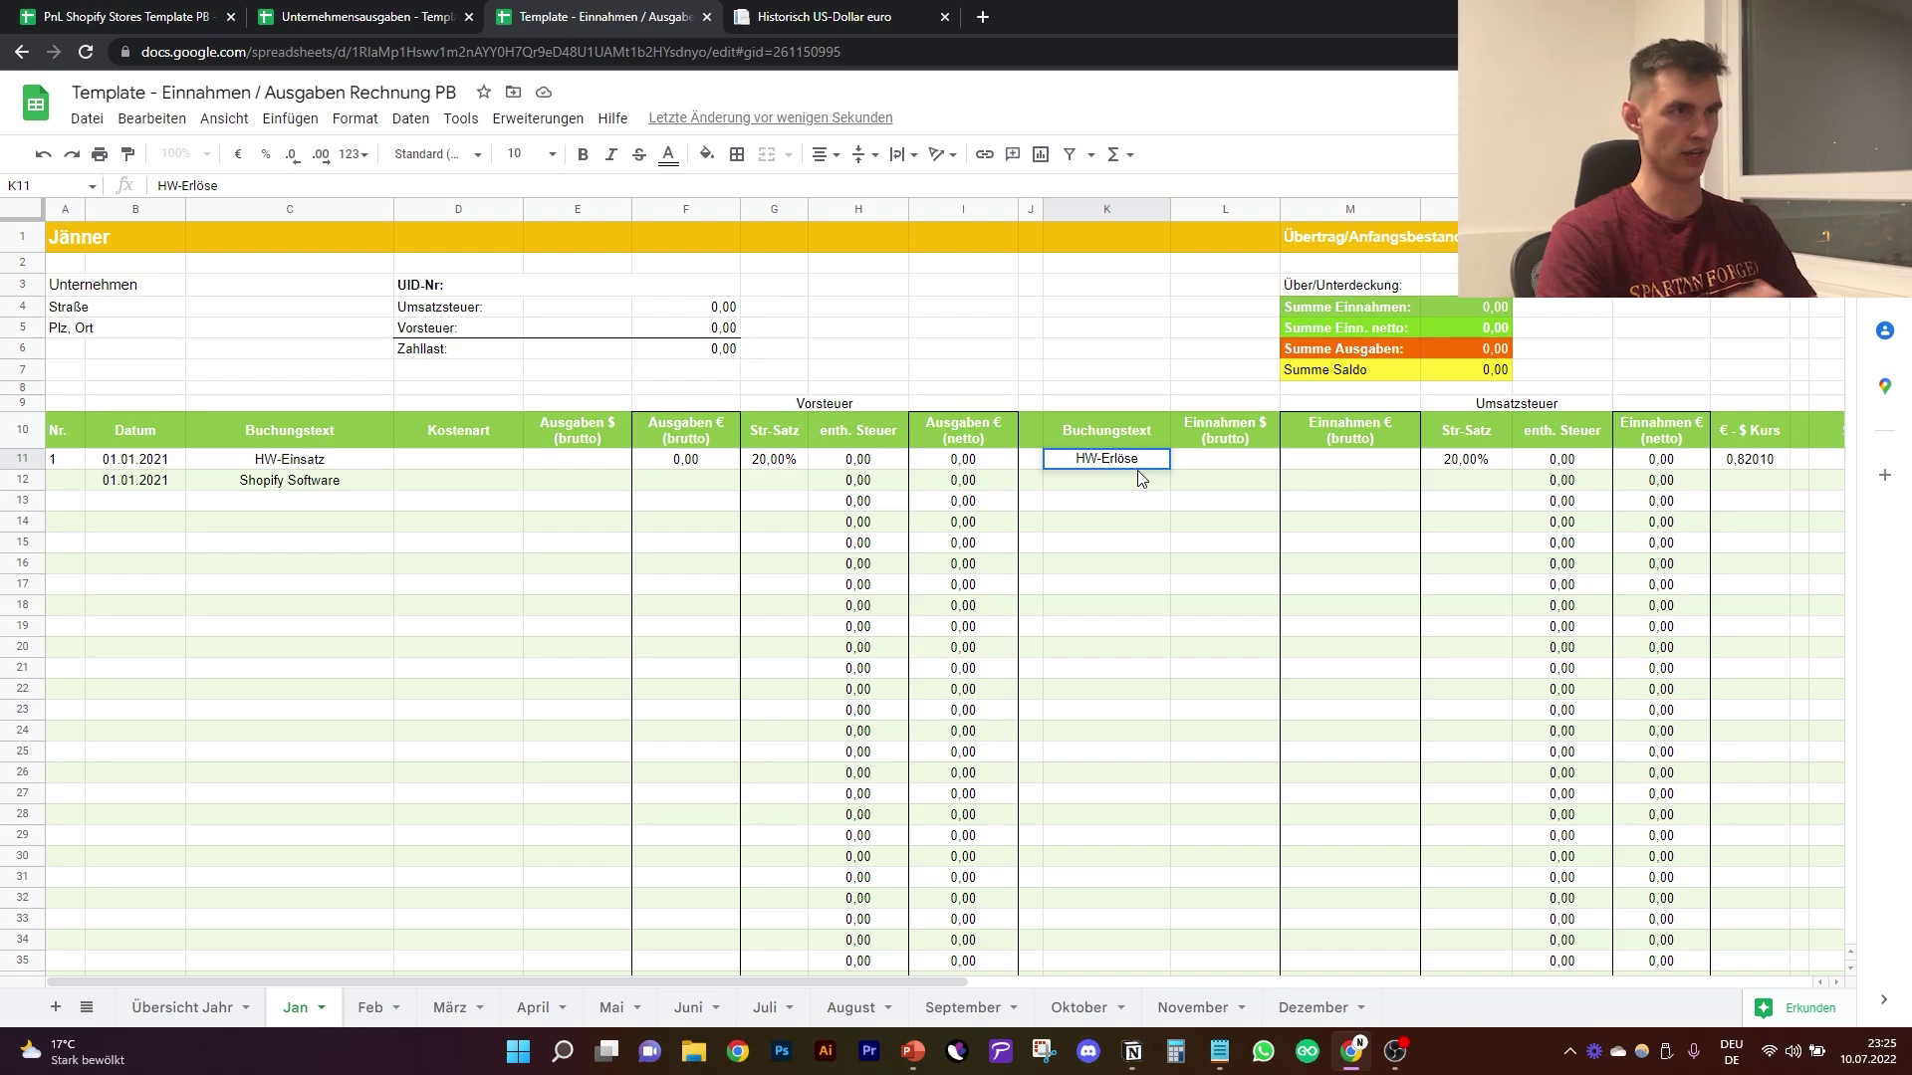
key(Tab)
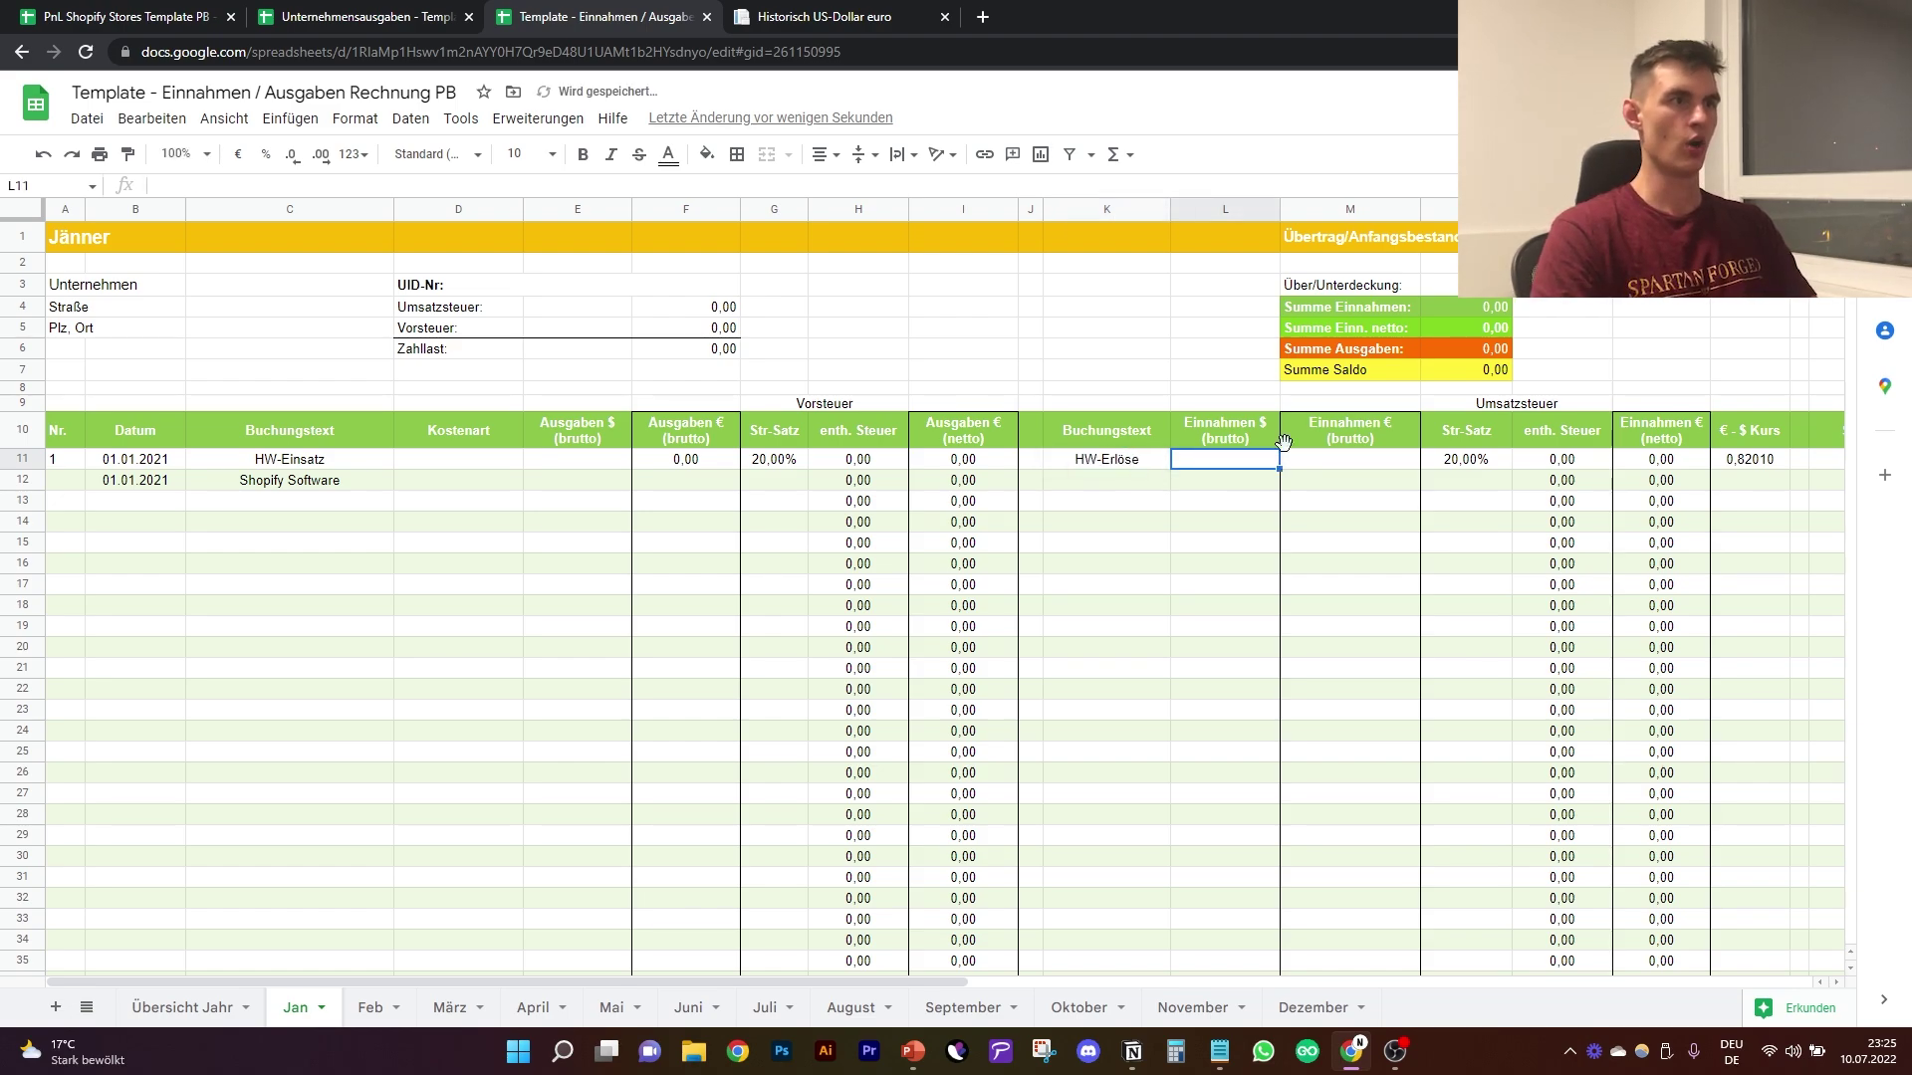
click(1316, 458)
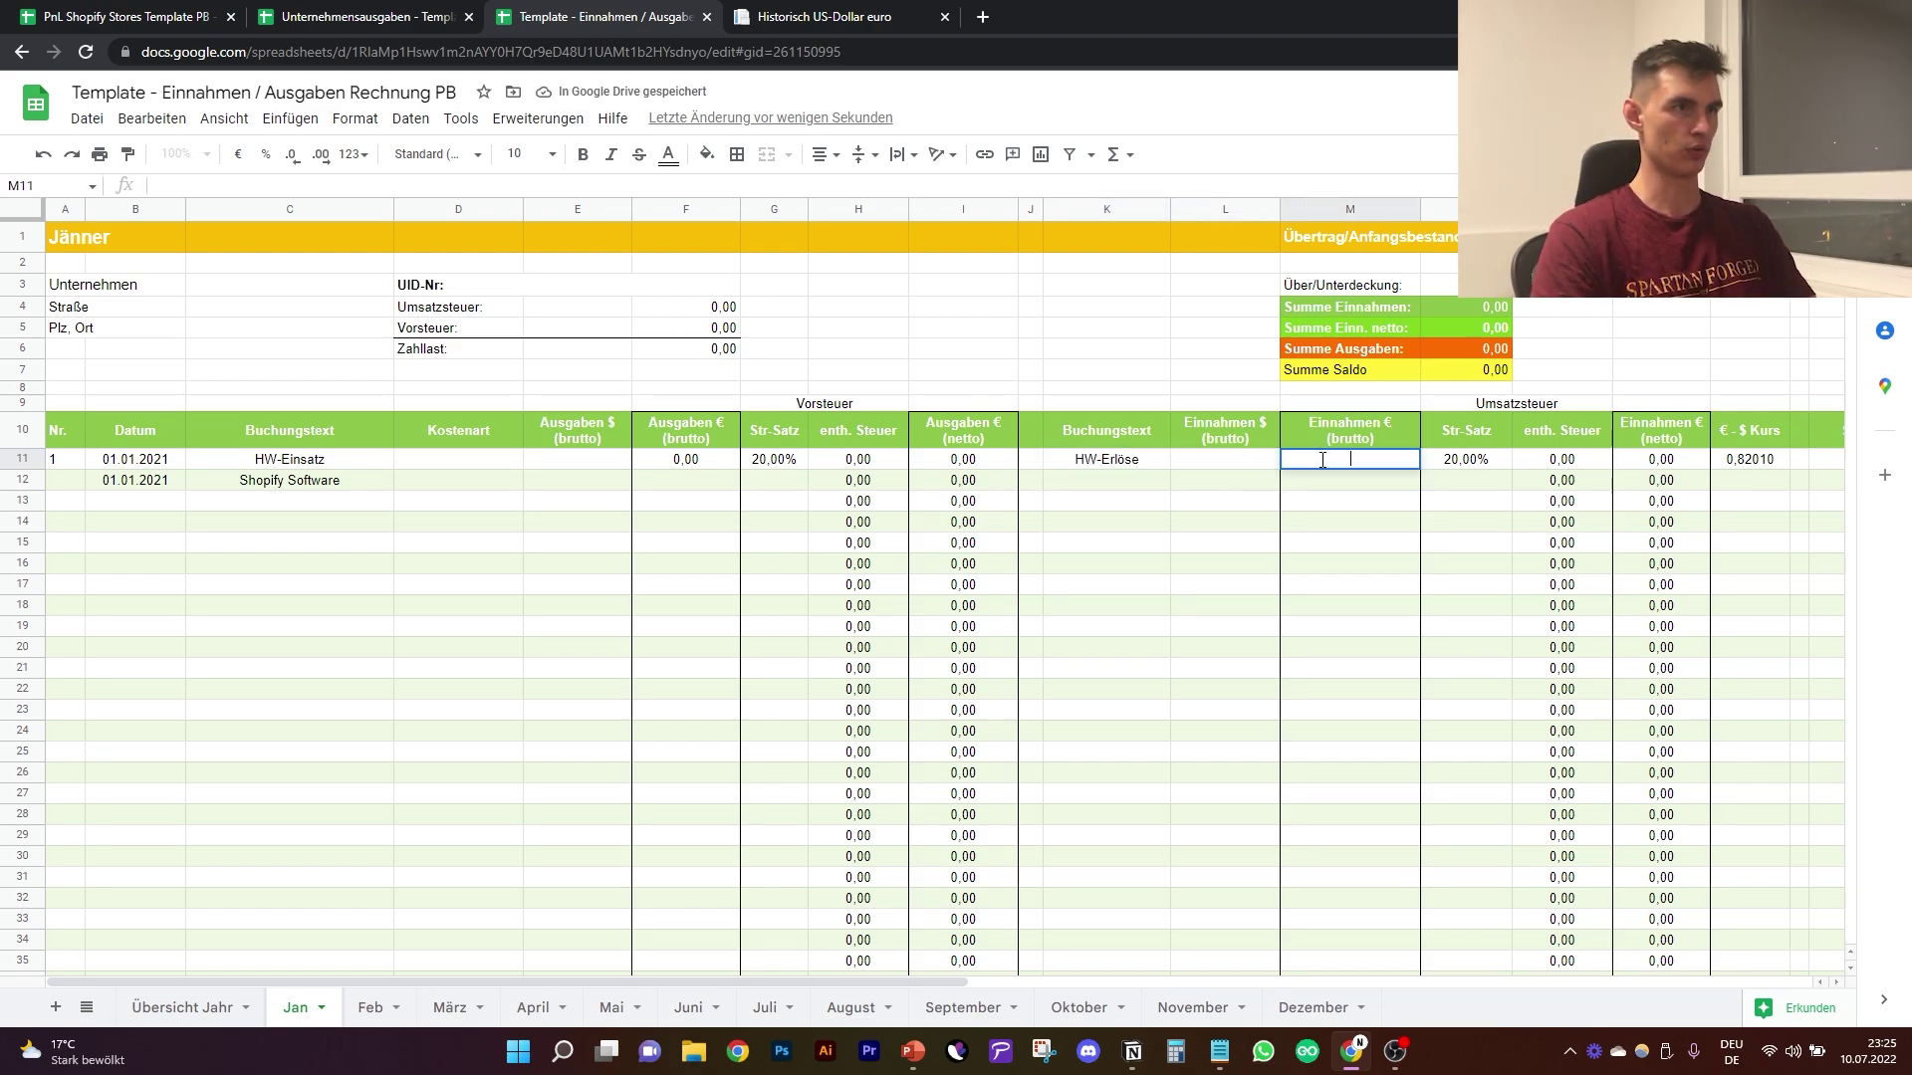
text(98,21)
key(Return)
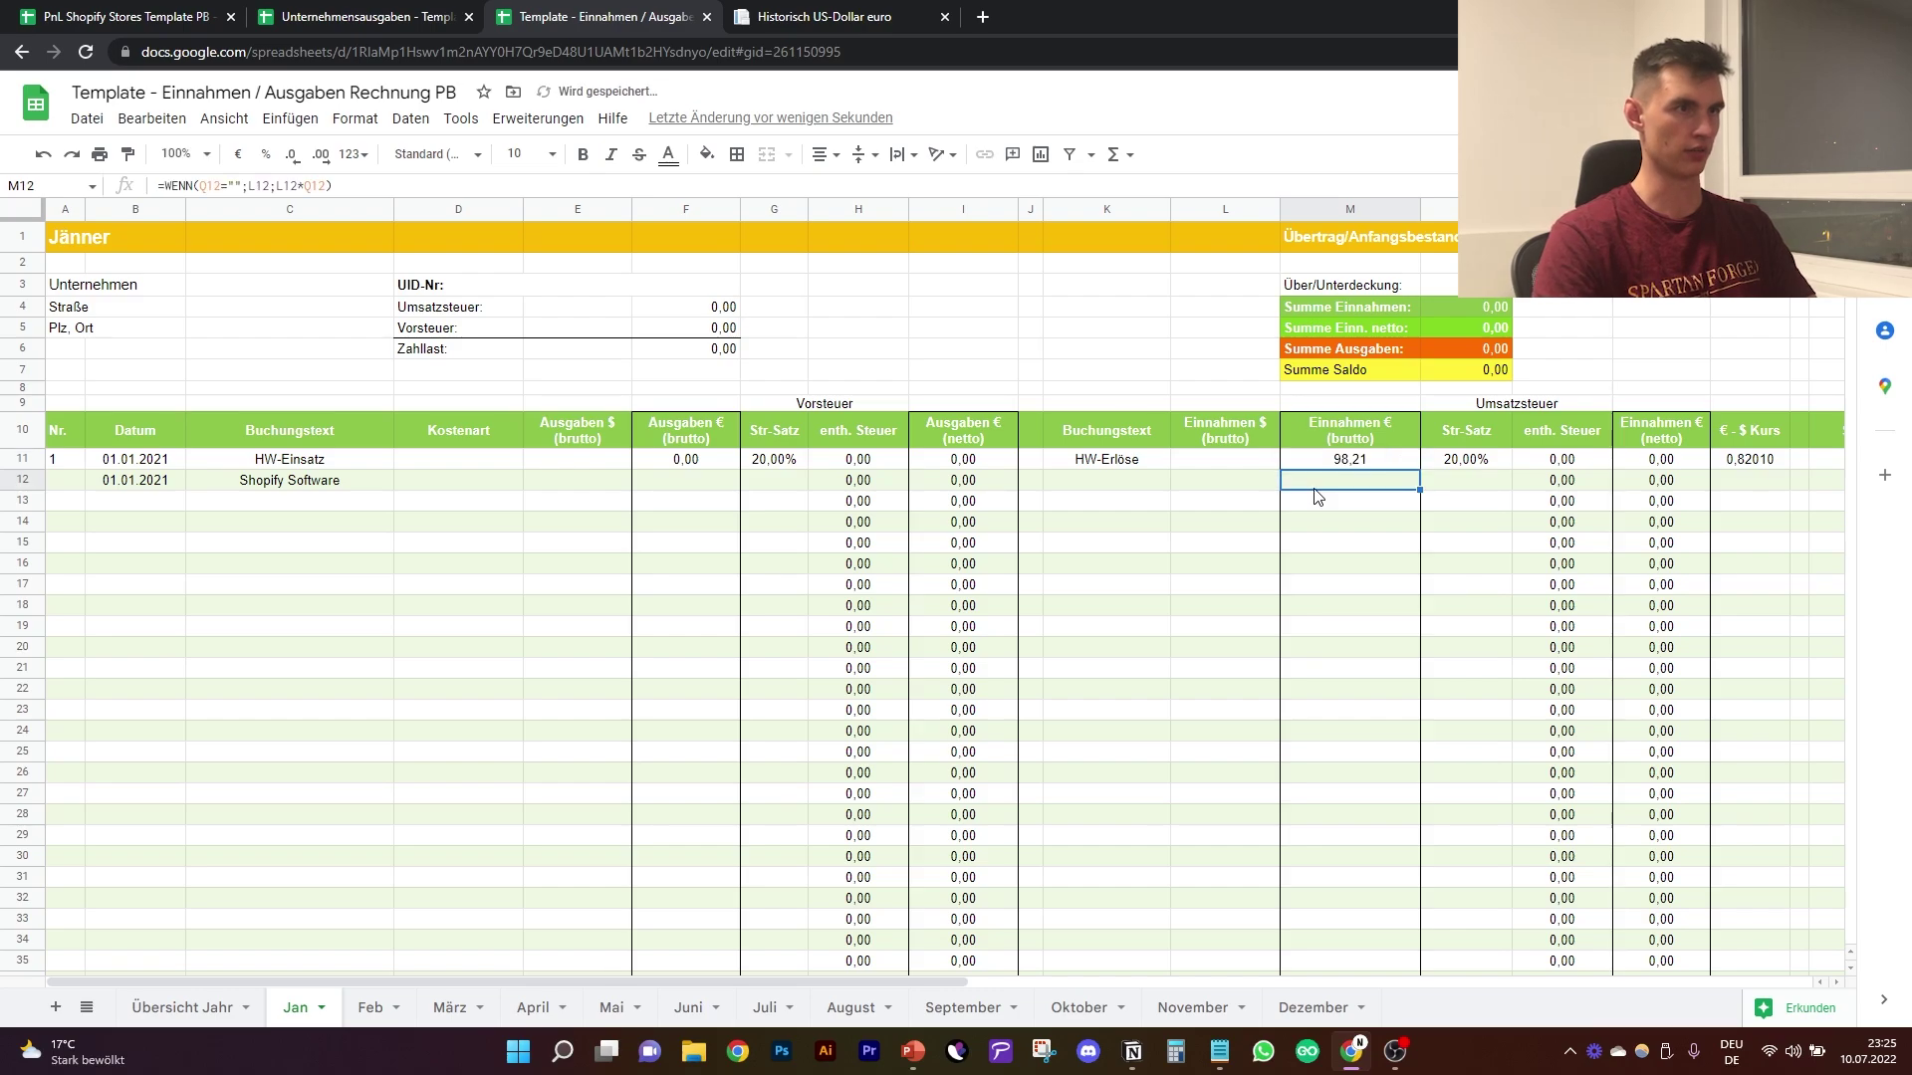
Step: Set the Str-Satz of the HW-Erlöse booking to 0% and check the Einnahmen € (netto) column
click(1471, 462)
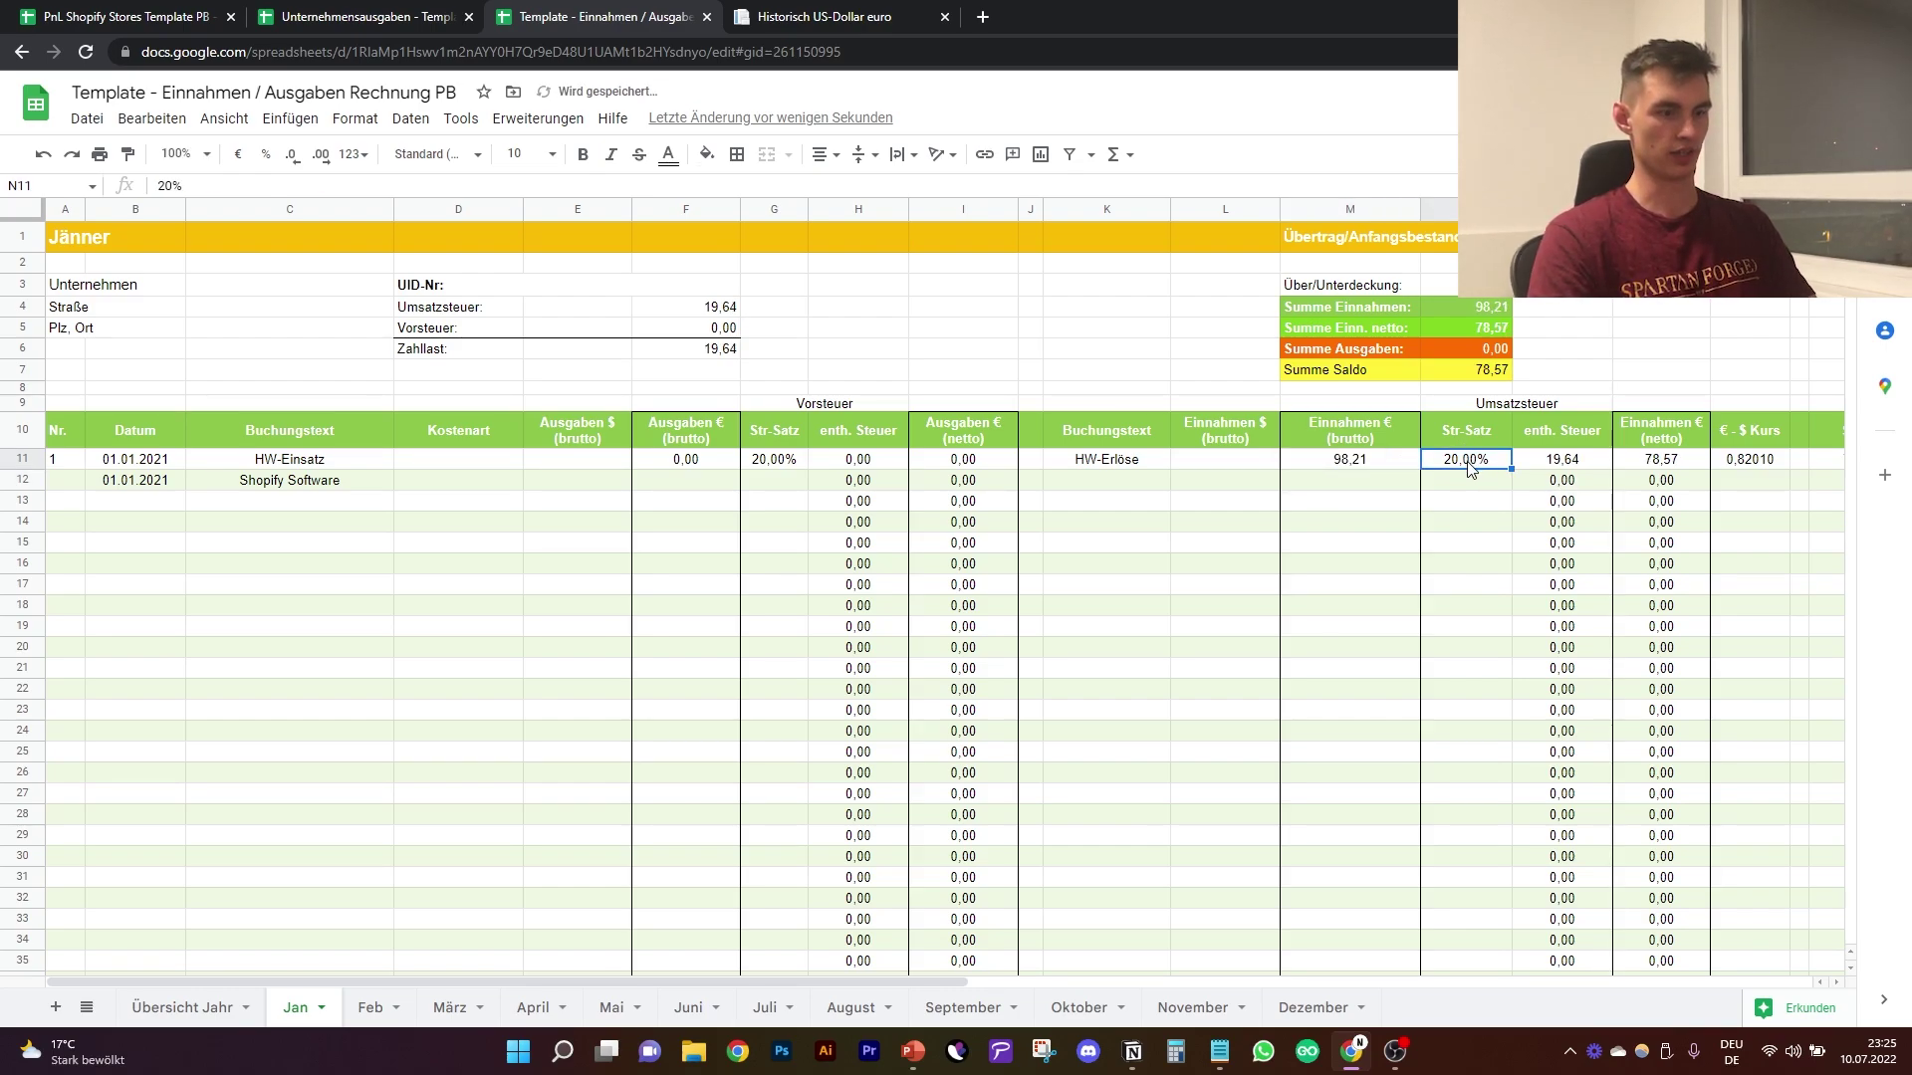
text(0)
key(Return)
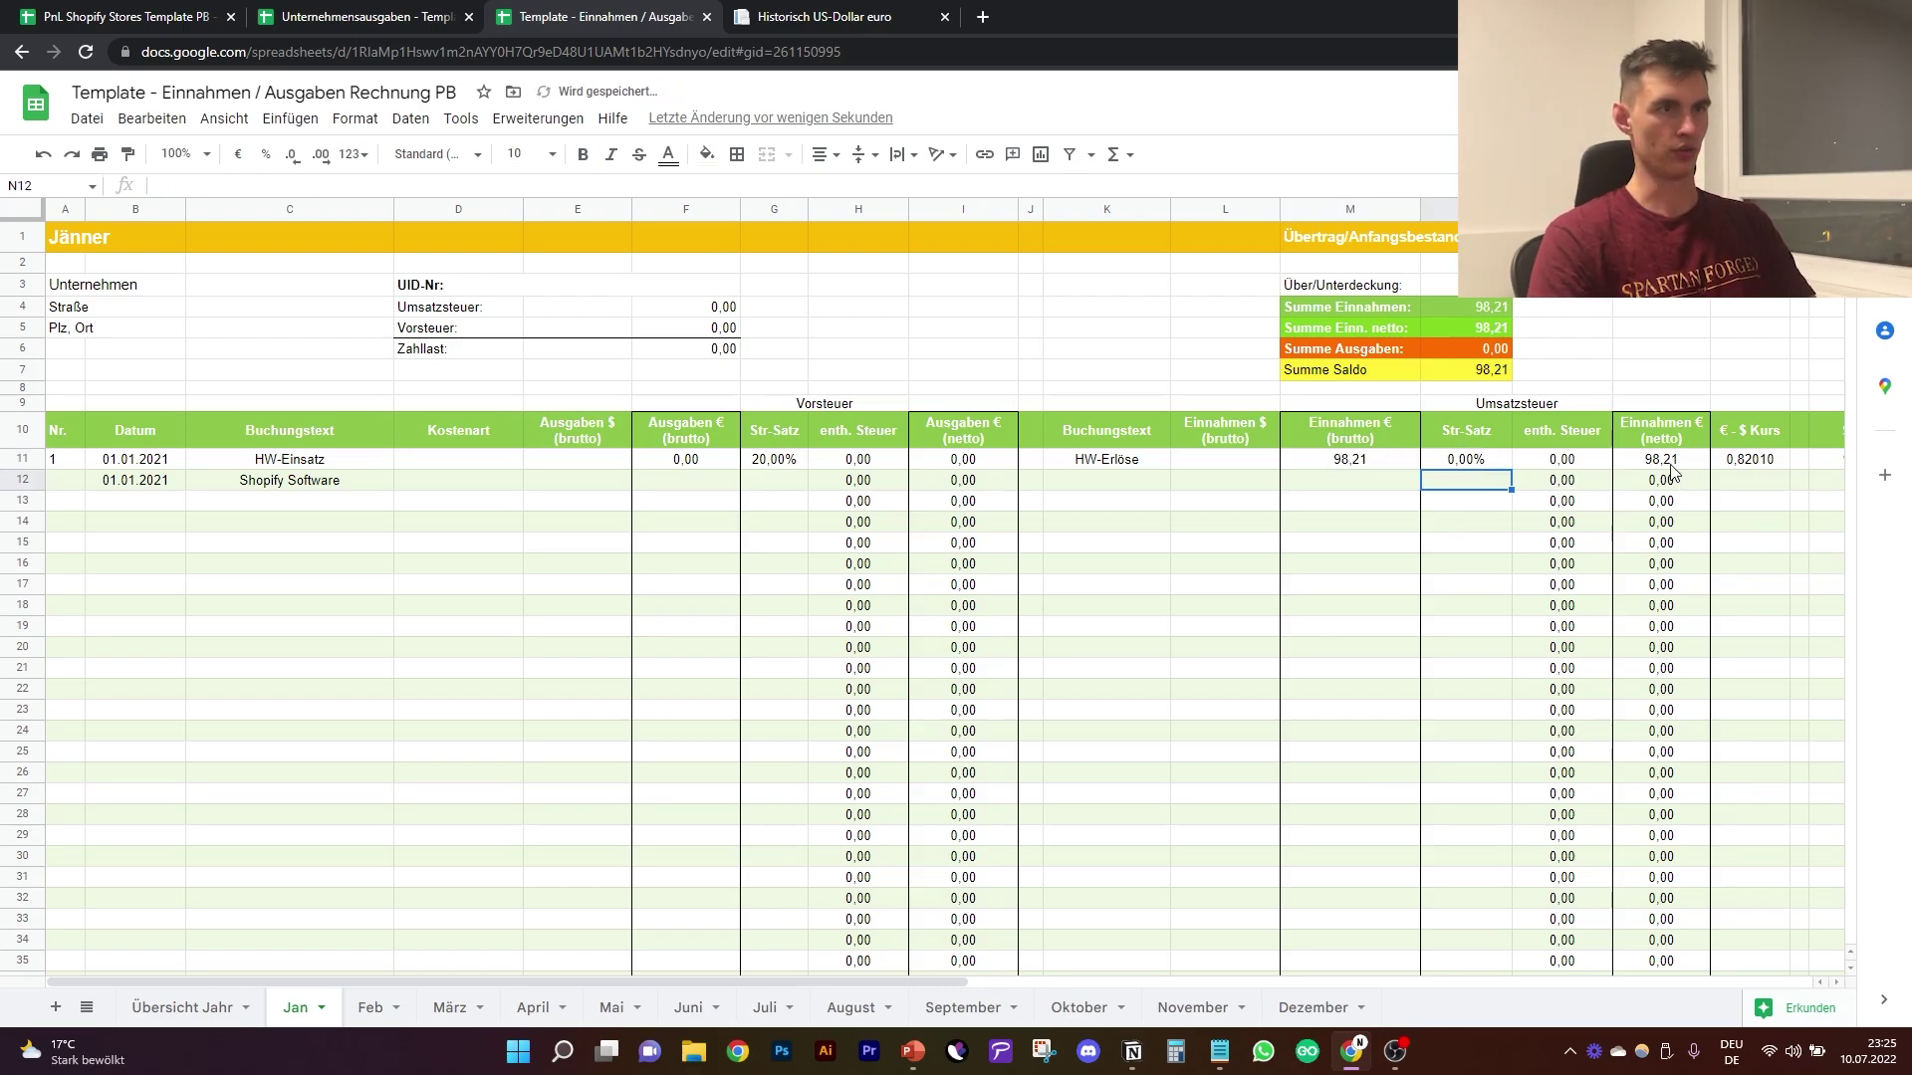
drag(1662, 459, 1663, 773)
click(1662, 773)
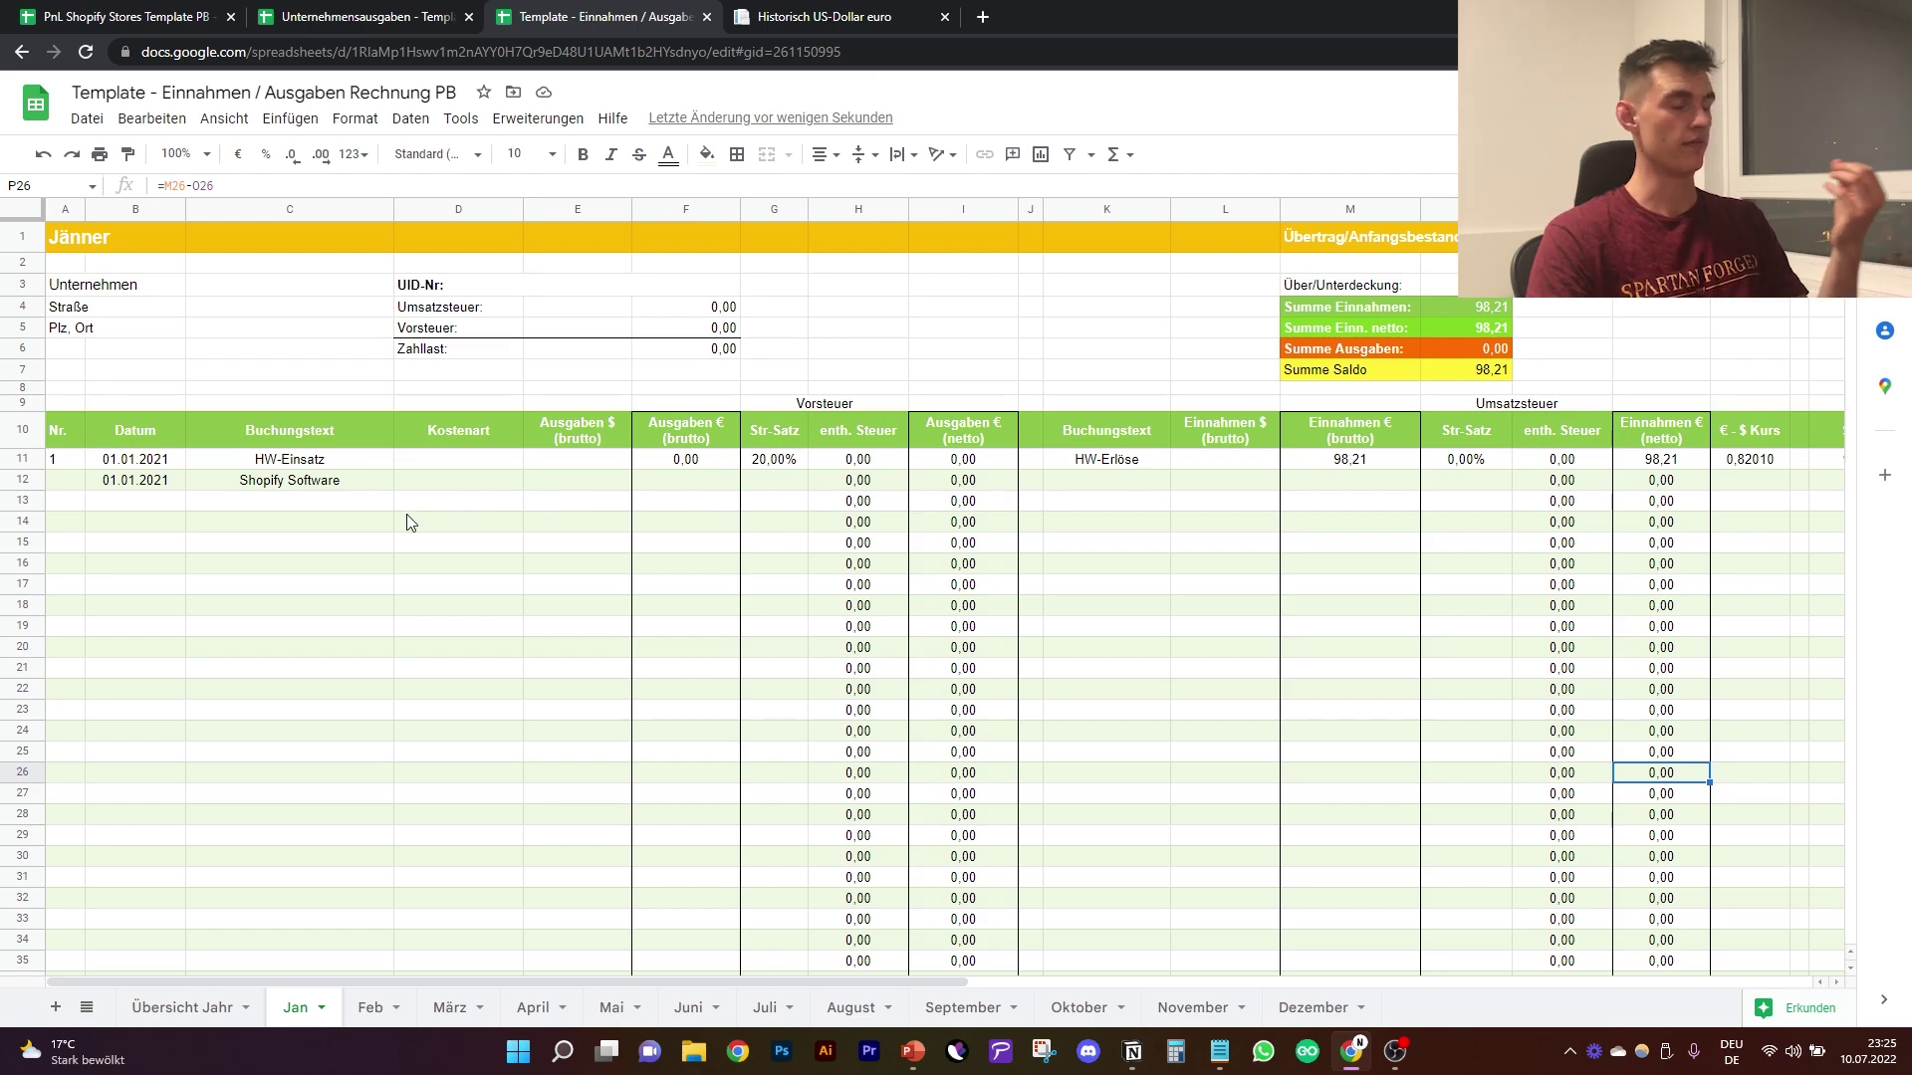
Step: Inspect the gross amount of the HW-Erlöse booking and view the row options for row 11
click(1388, 464)
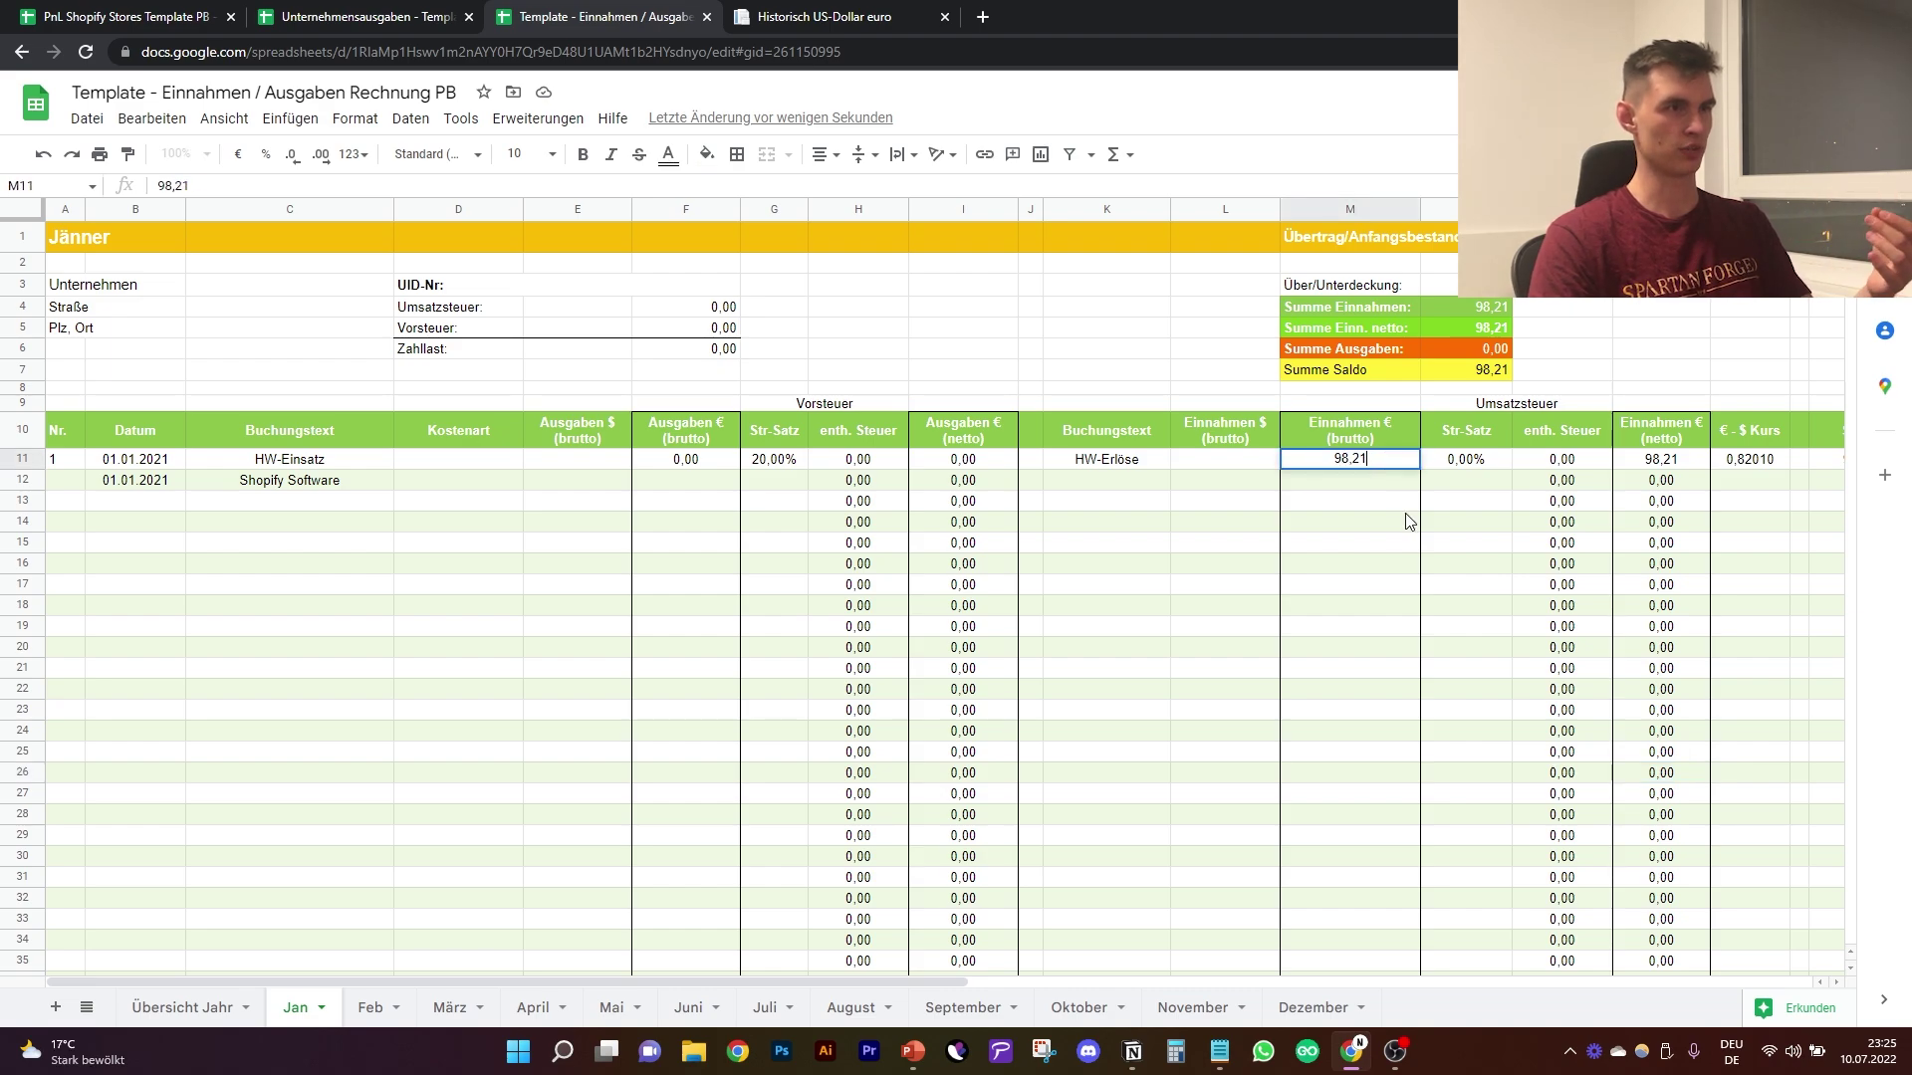
key(Escape)
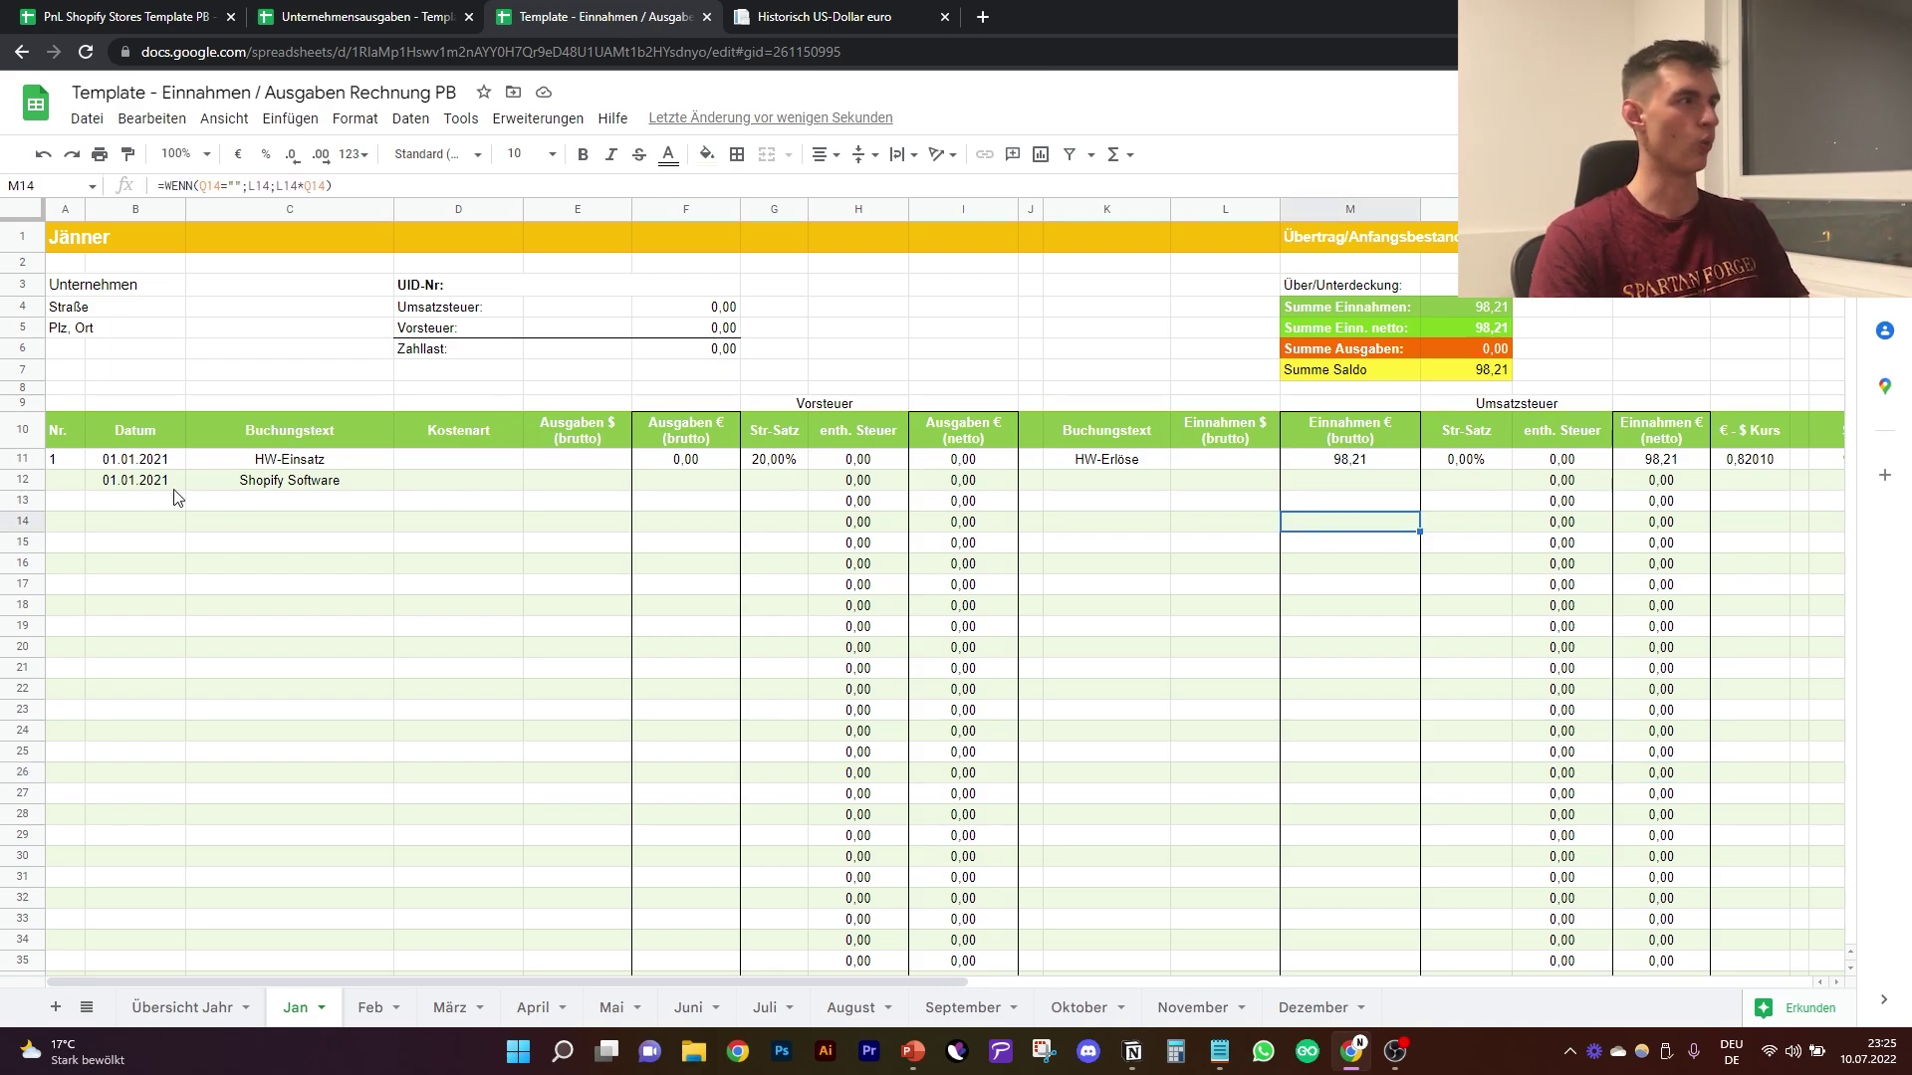
right_click(24, 460)
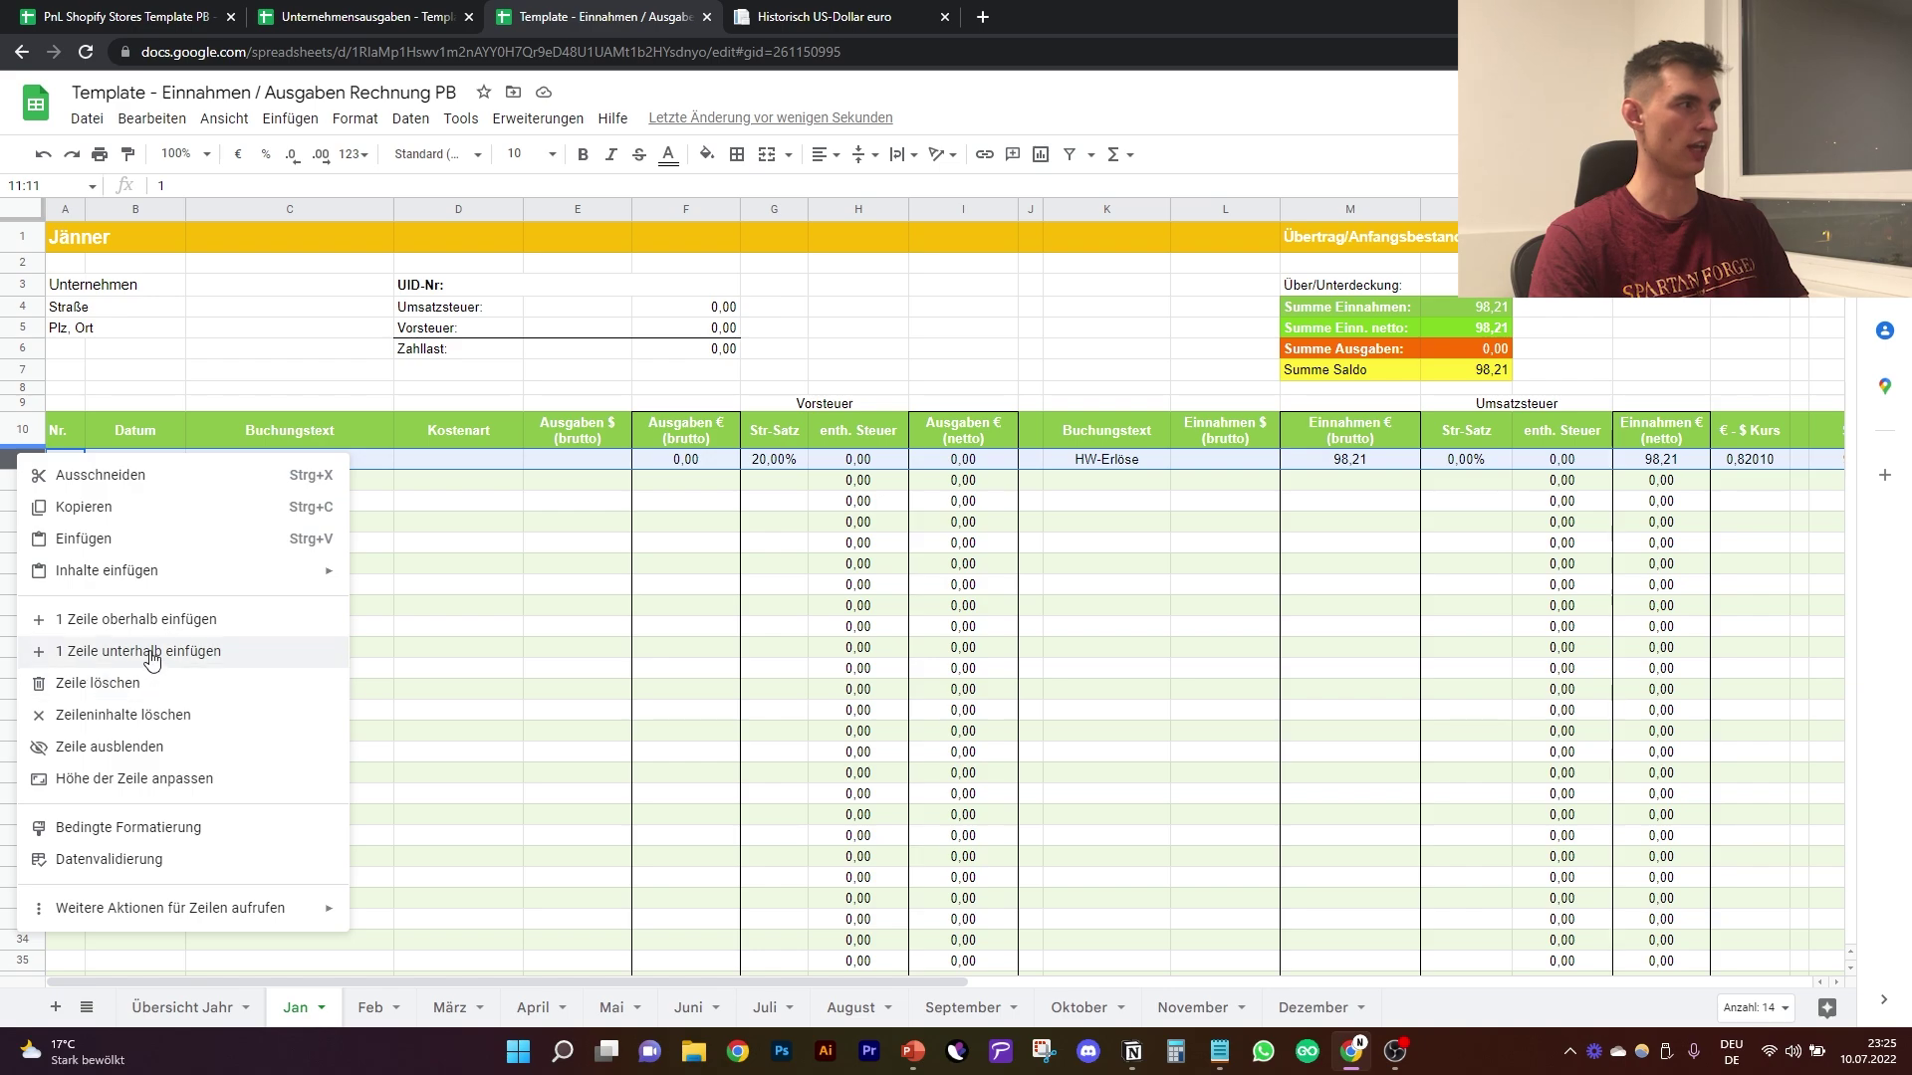
click(1135, 520)
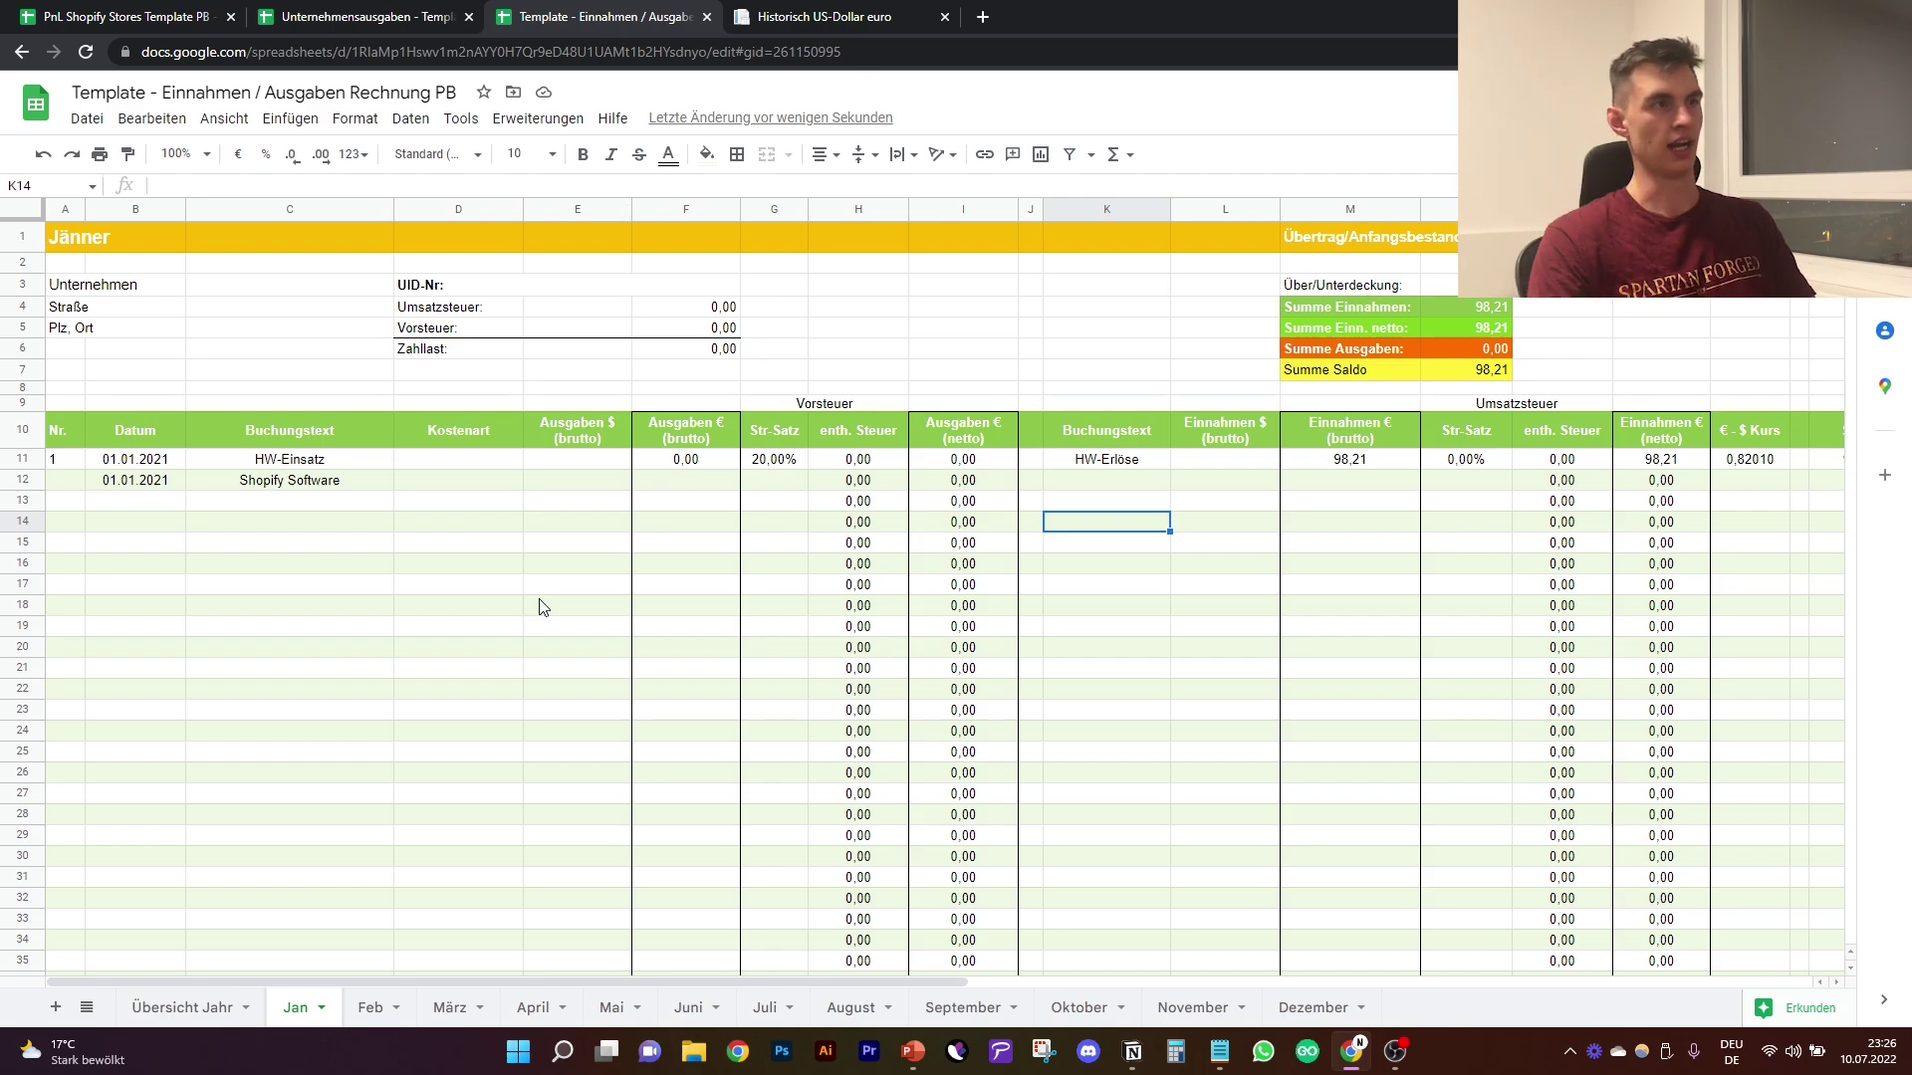
Step: Revisit the January Umsatz in the PnL template, return to the Einnahmen / Ausgaben Rechnung and look through its booking rows
click(140, 24)
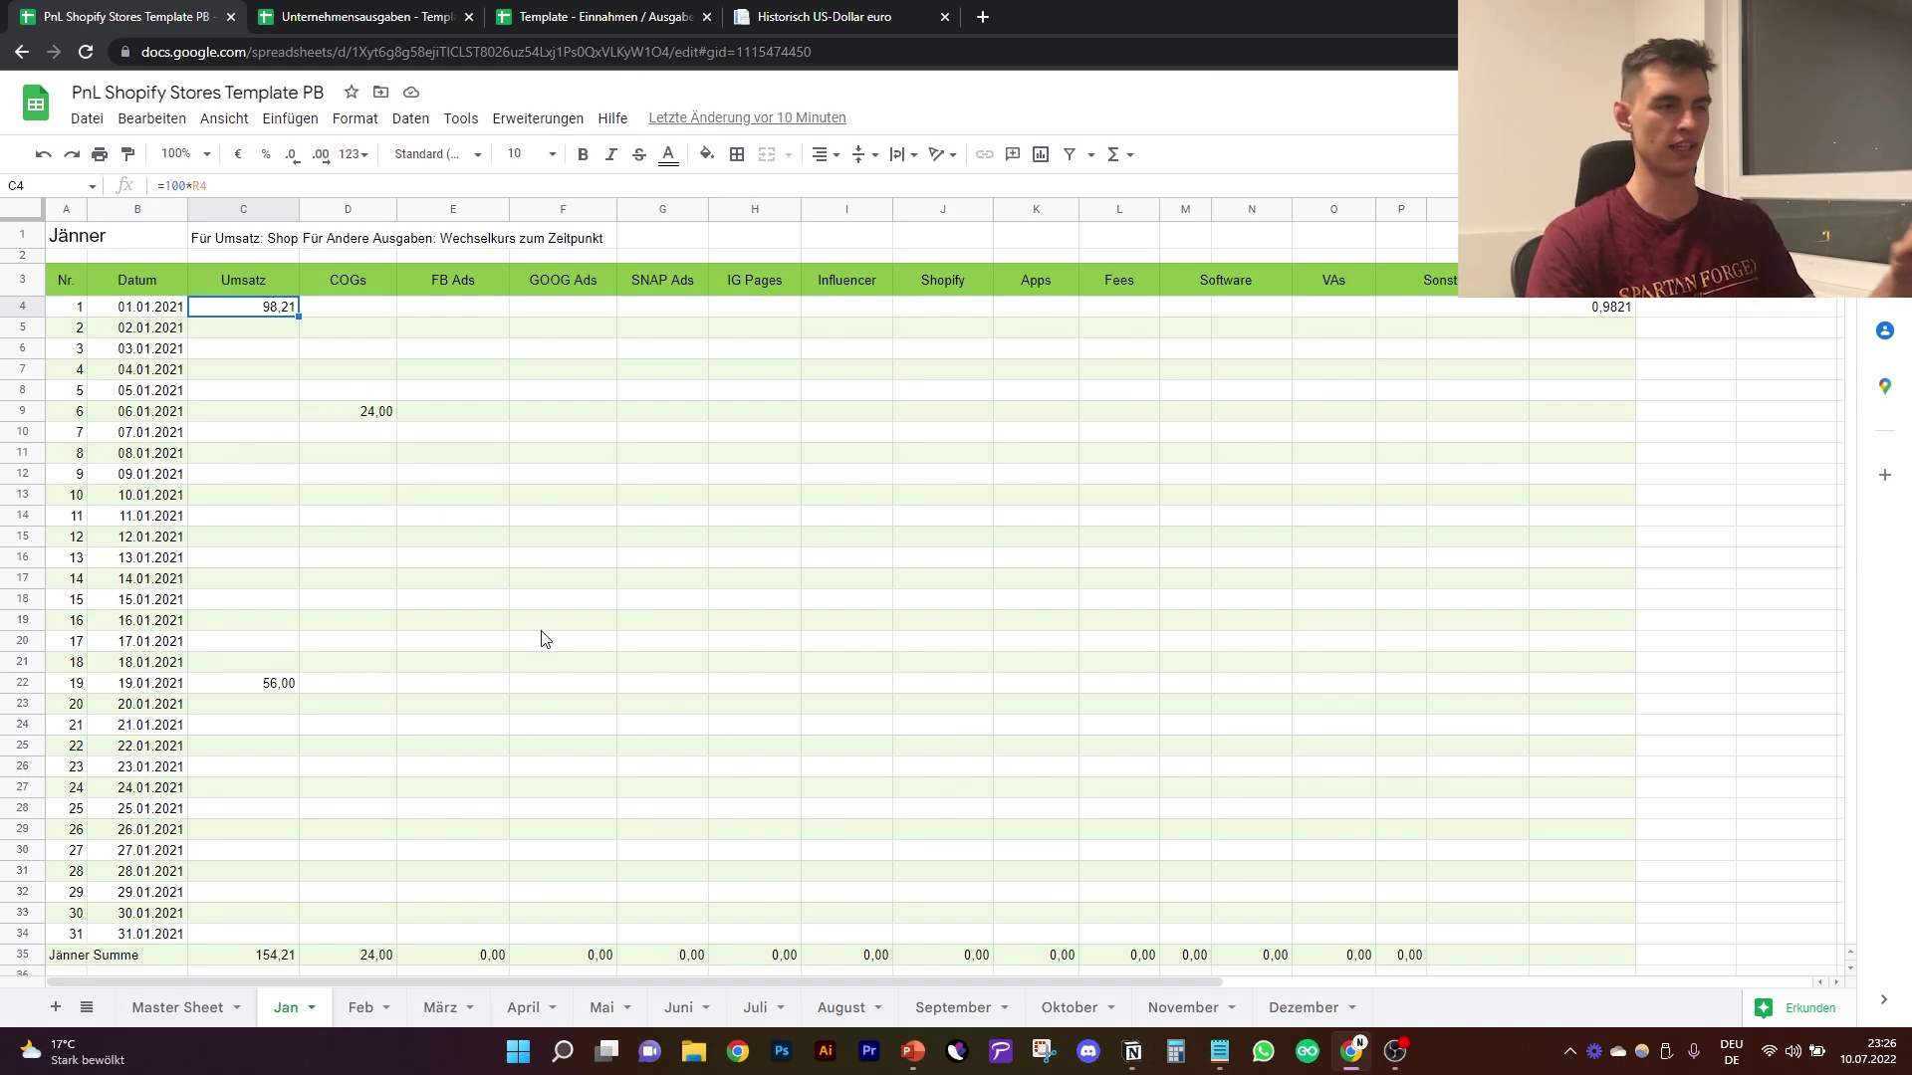
click(636, 21)
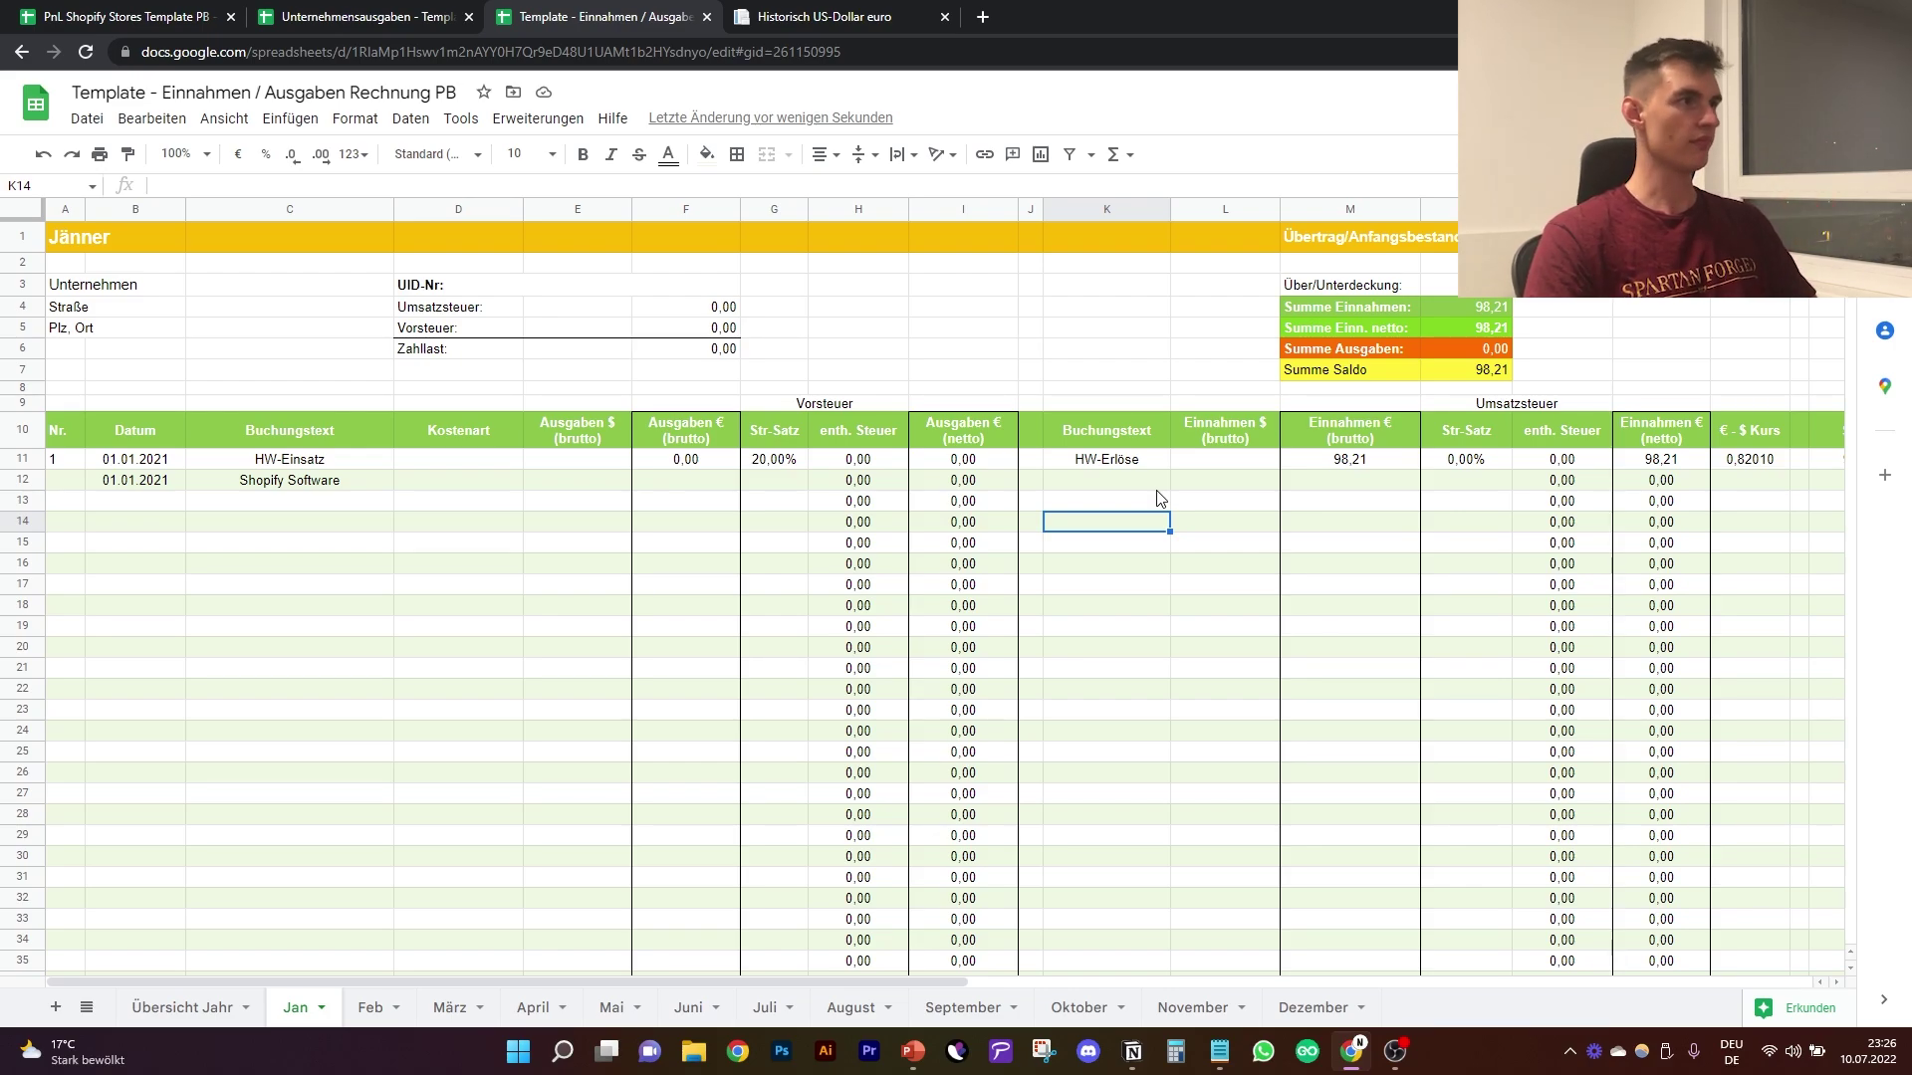
scroll(1143, 630, down, 5)
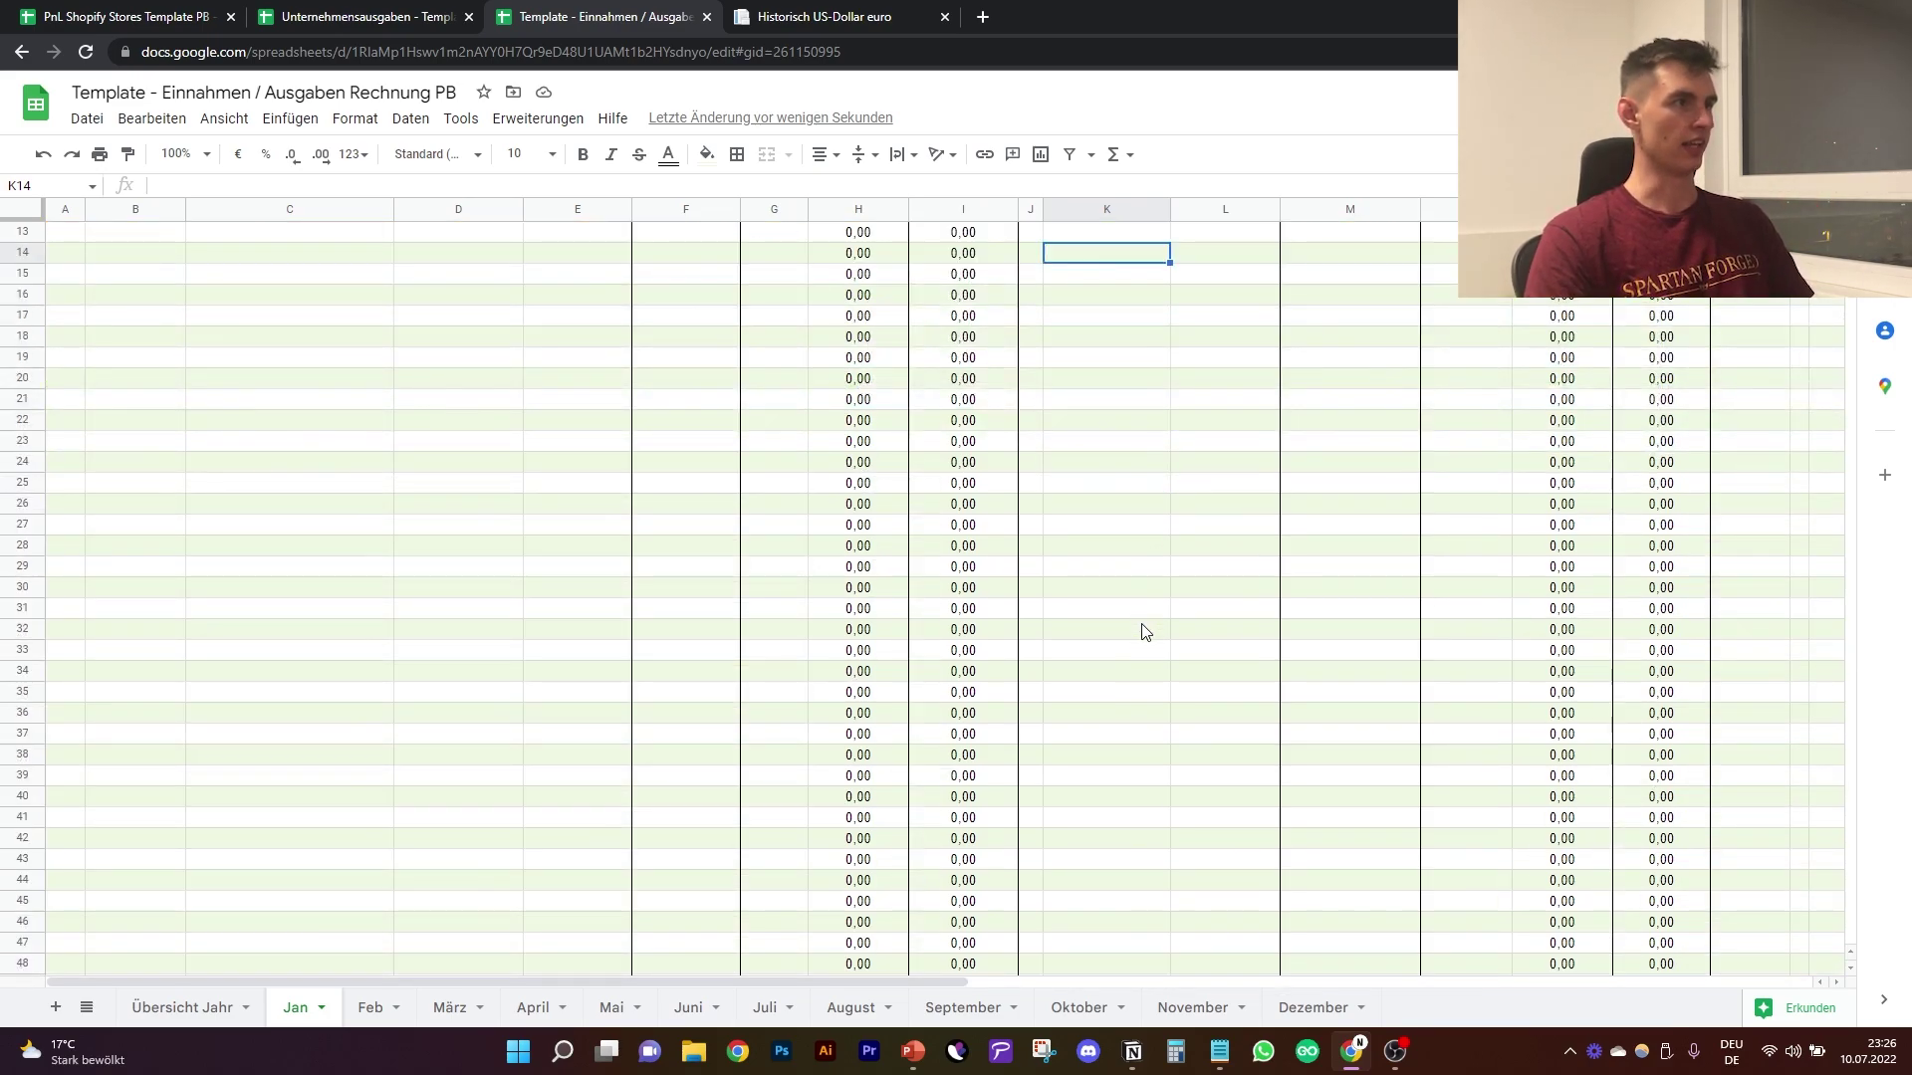
scroll(1145, 633, up, 5)
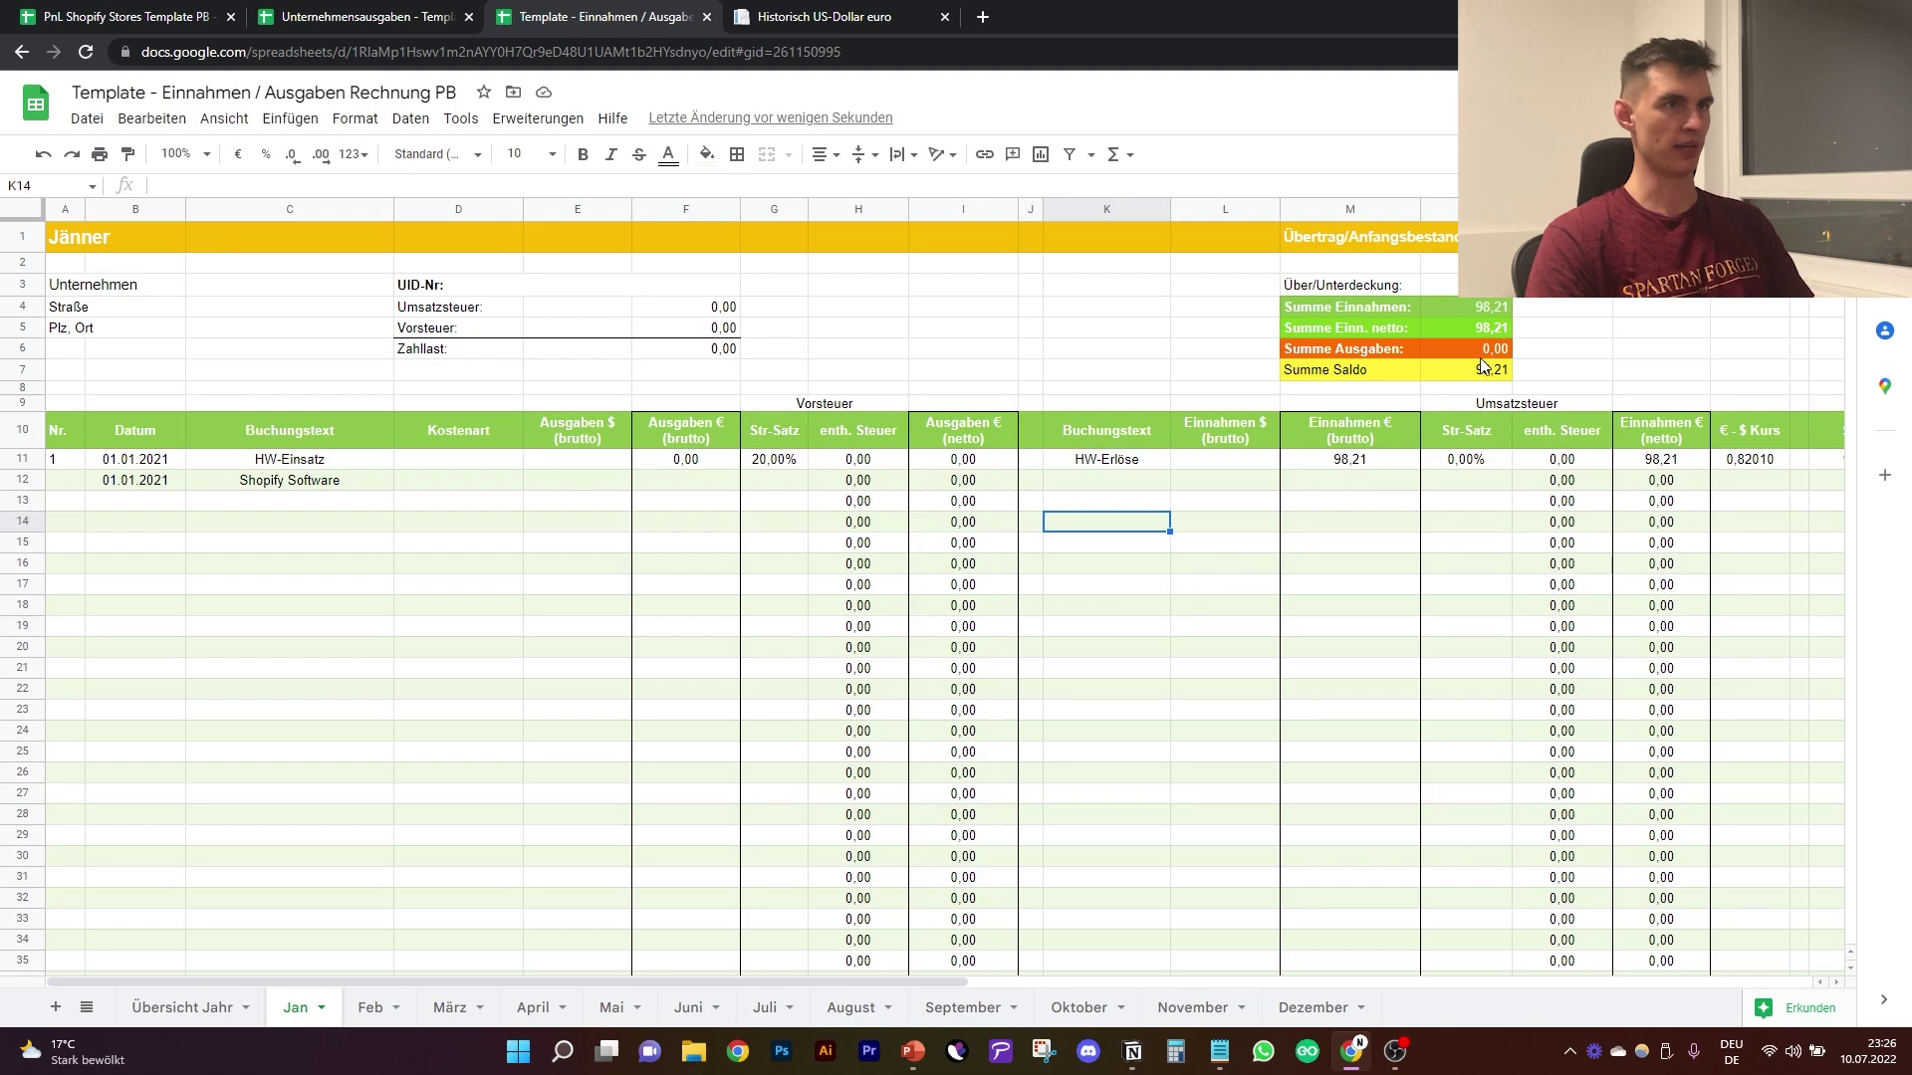
Step: Check the Summe Einnahmen formula and view the € - $ Kurs, Saldo and Notiz columns on the Jan sheet
click(1433, 313)
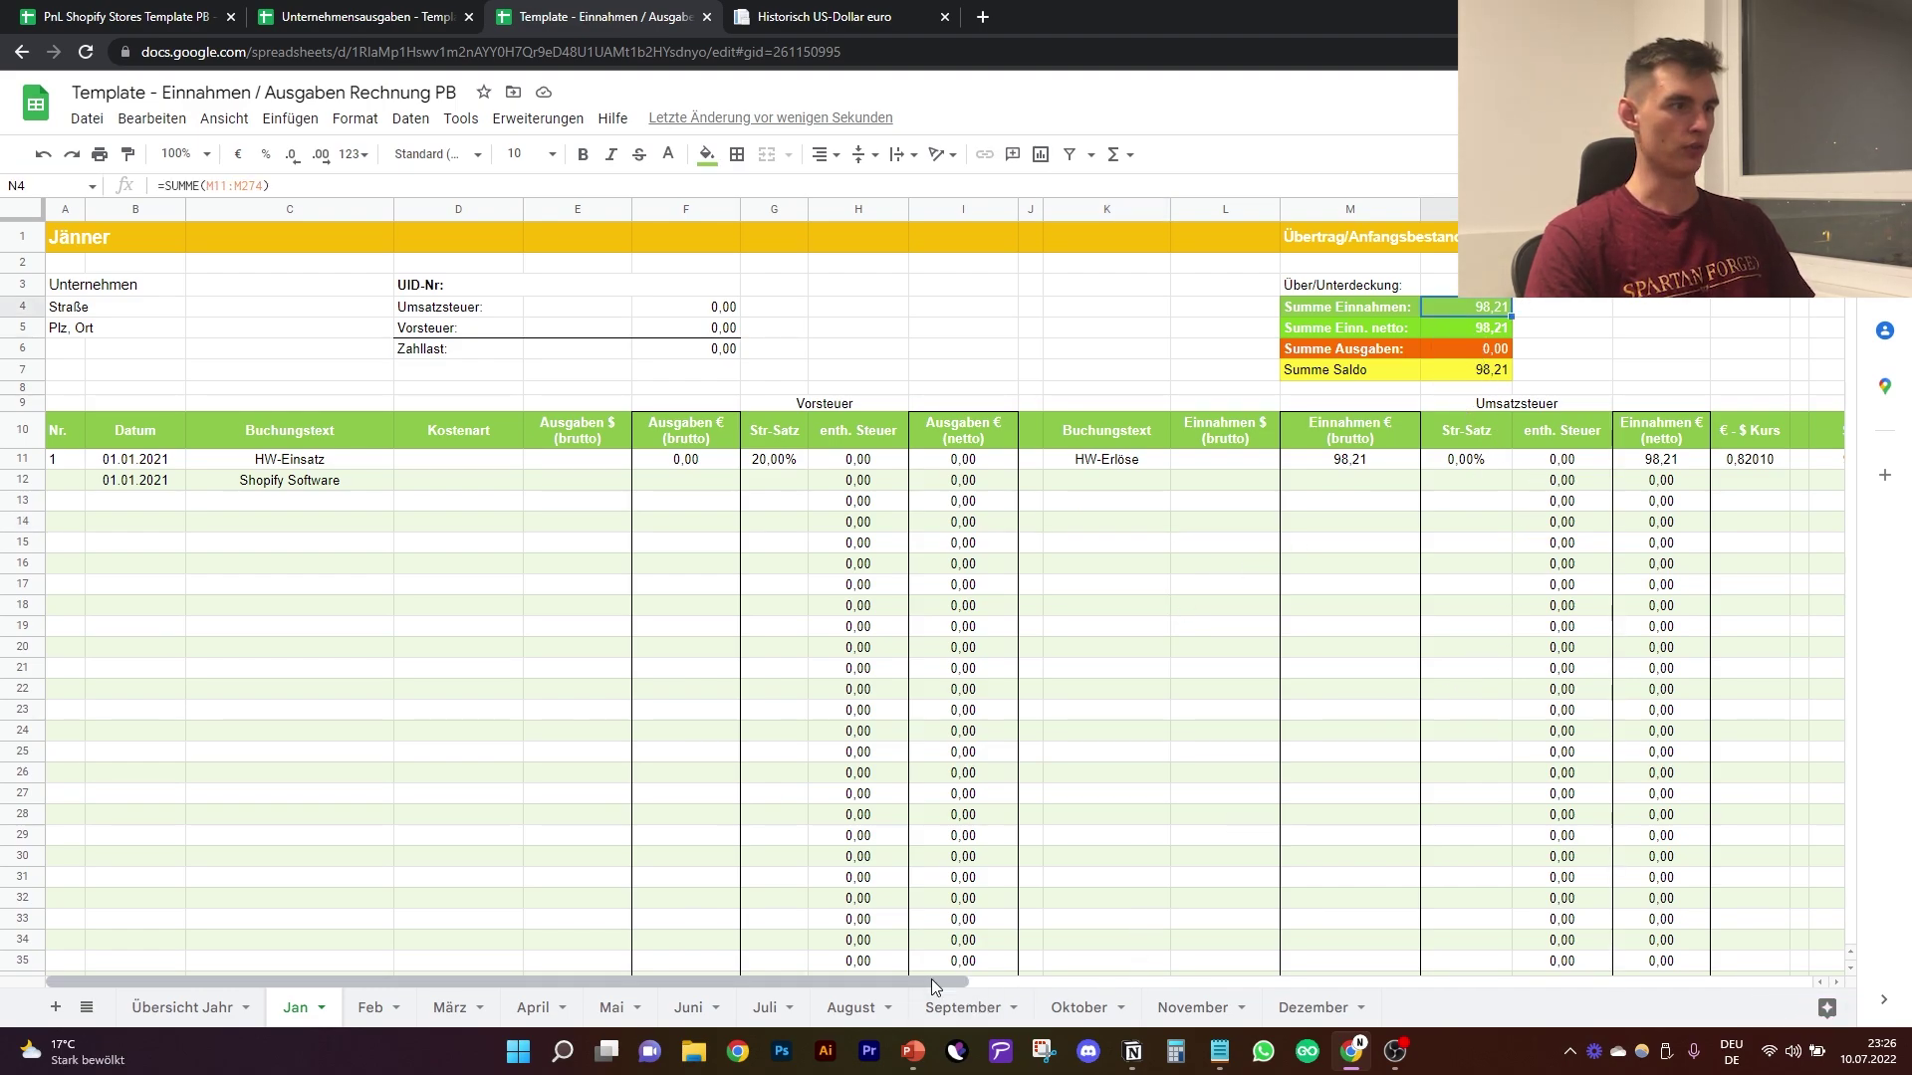
drag(930, 977, 827, 977)
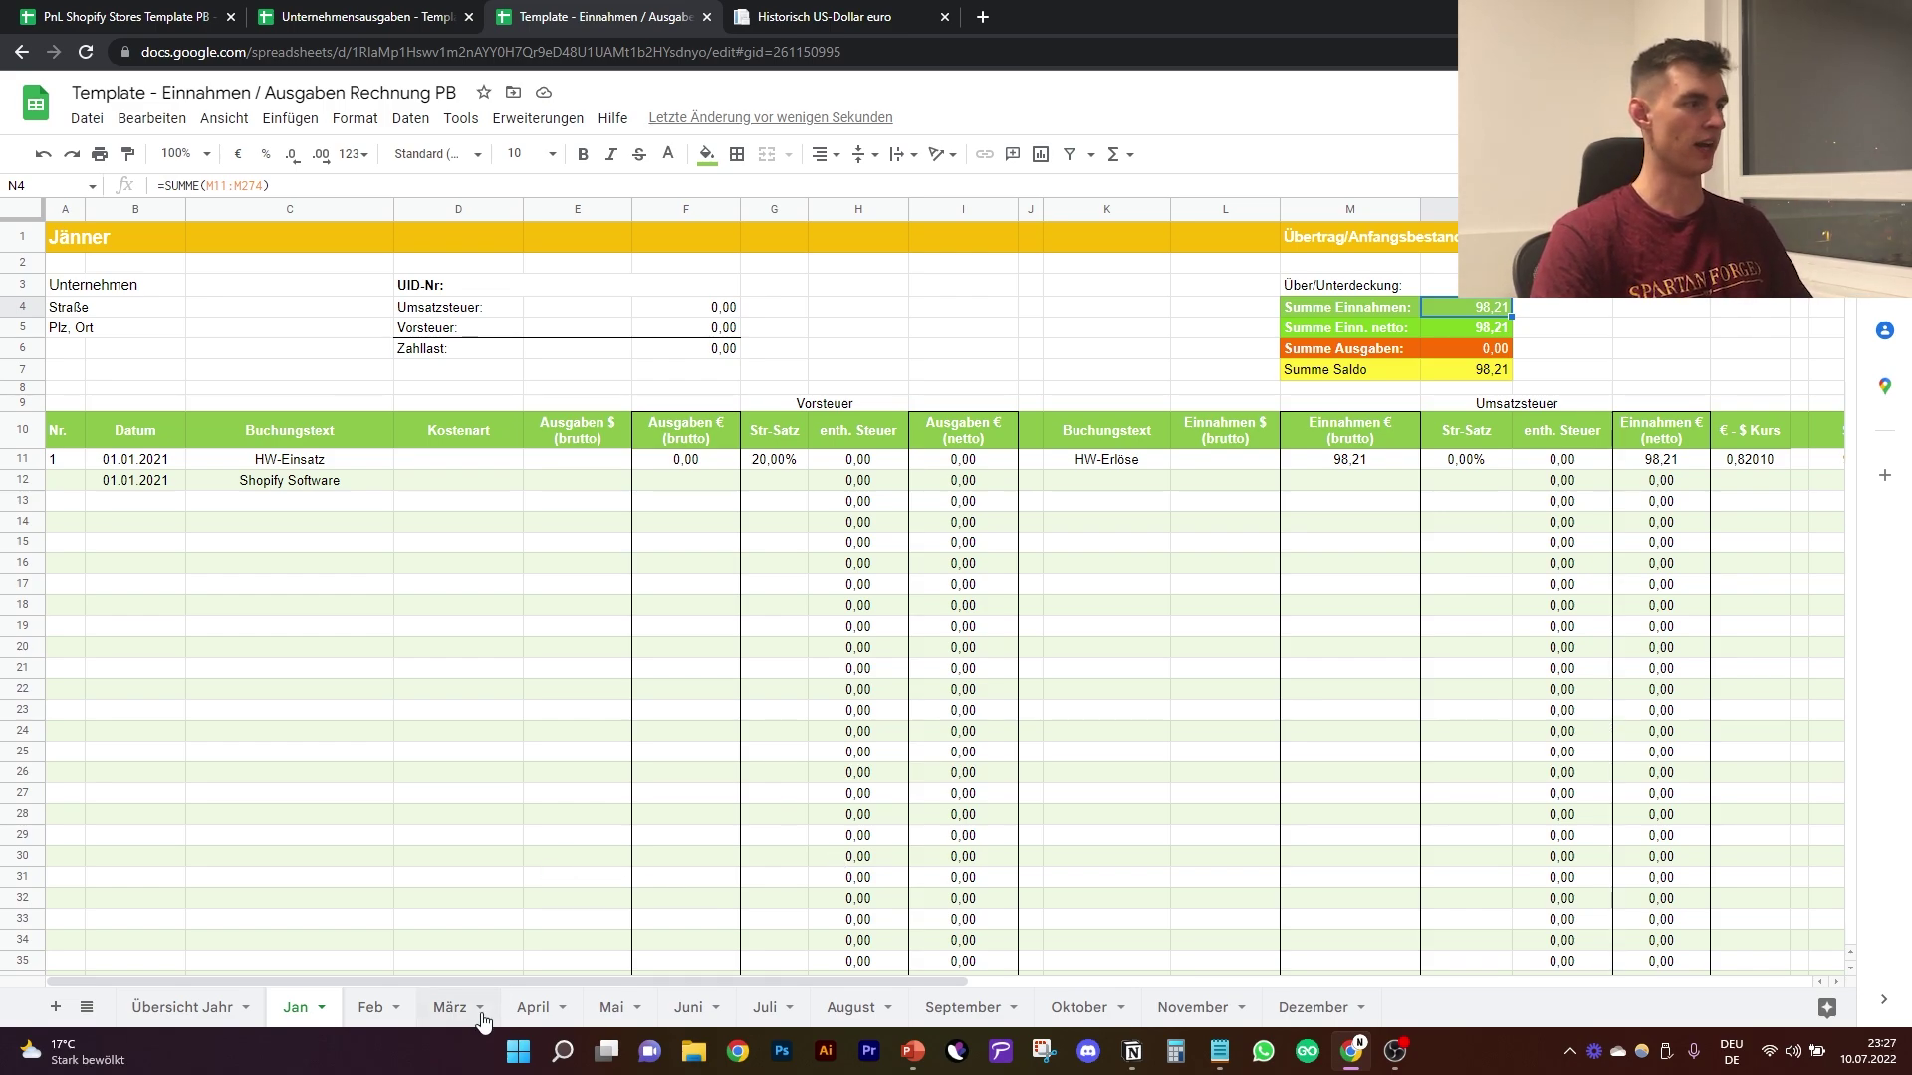
drag(482, 984, 804, 965)
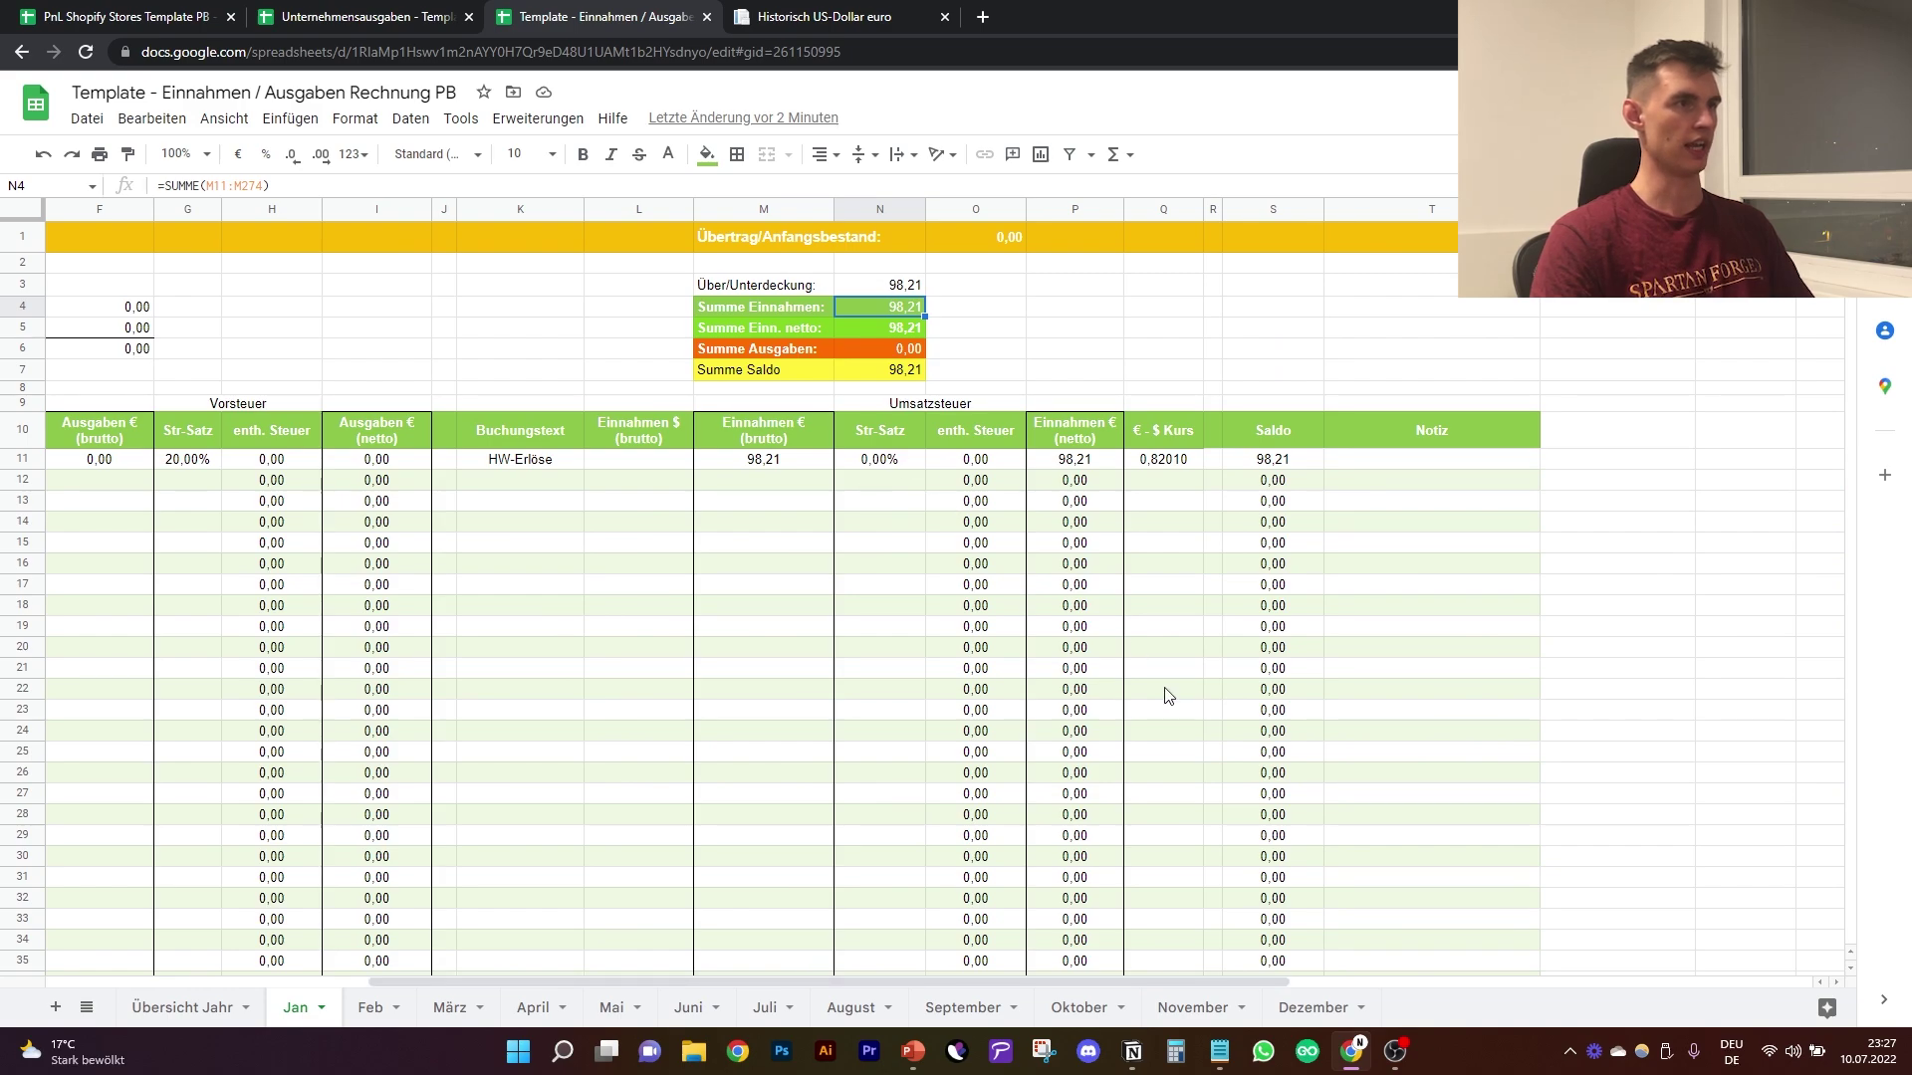
drag(886, 981, 301, 966)
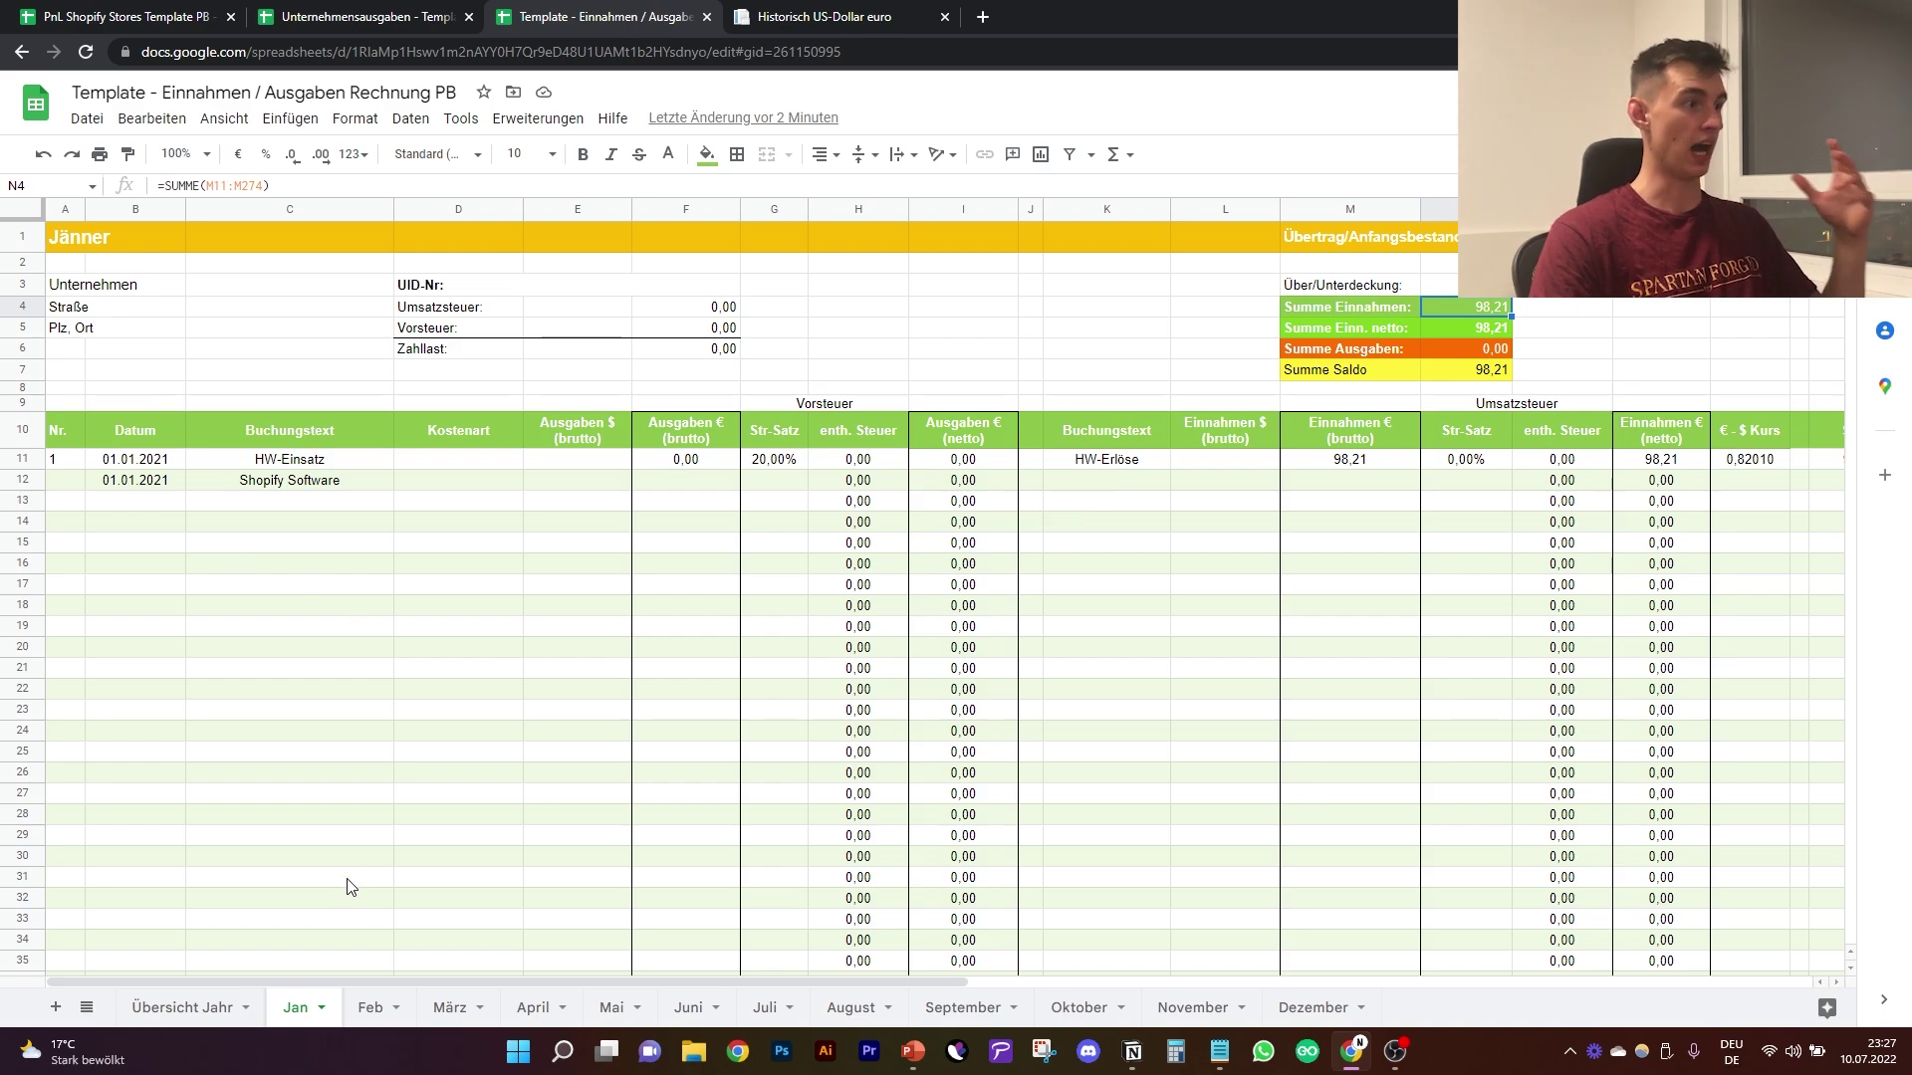
Step: View the Feb and April sheets and review the monthly totals on the Übersicht Jahr sheet
click(369, 1007)
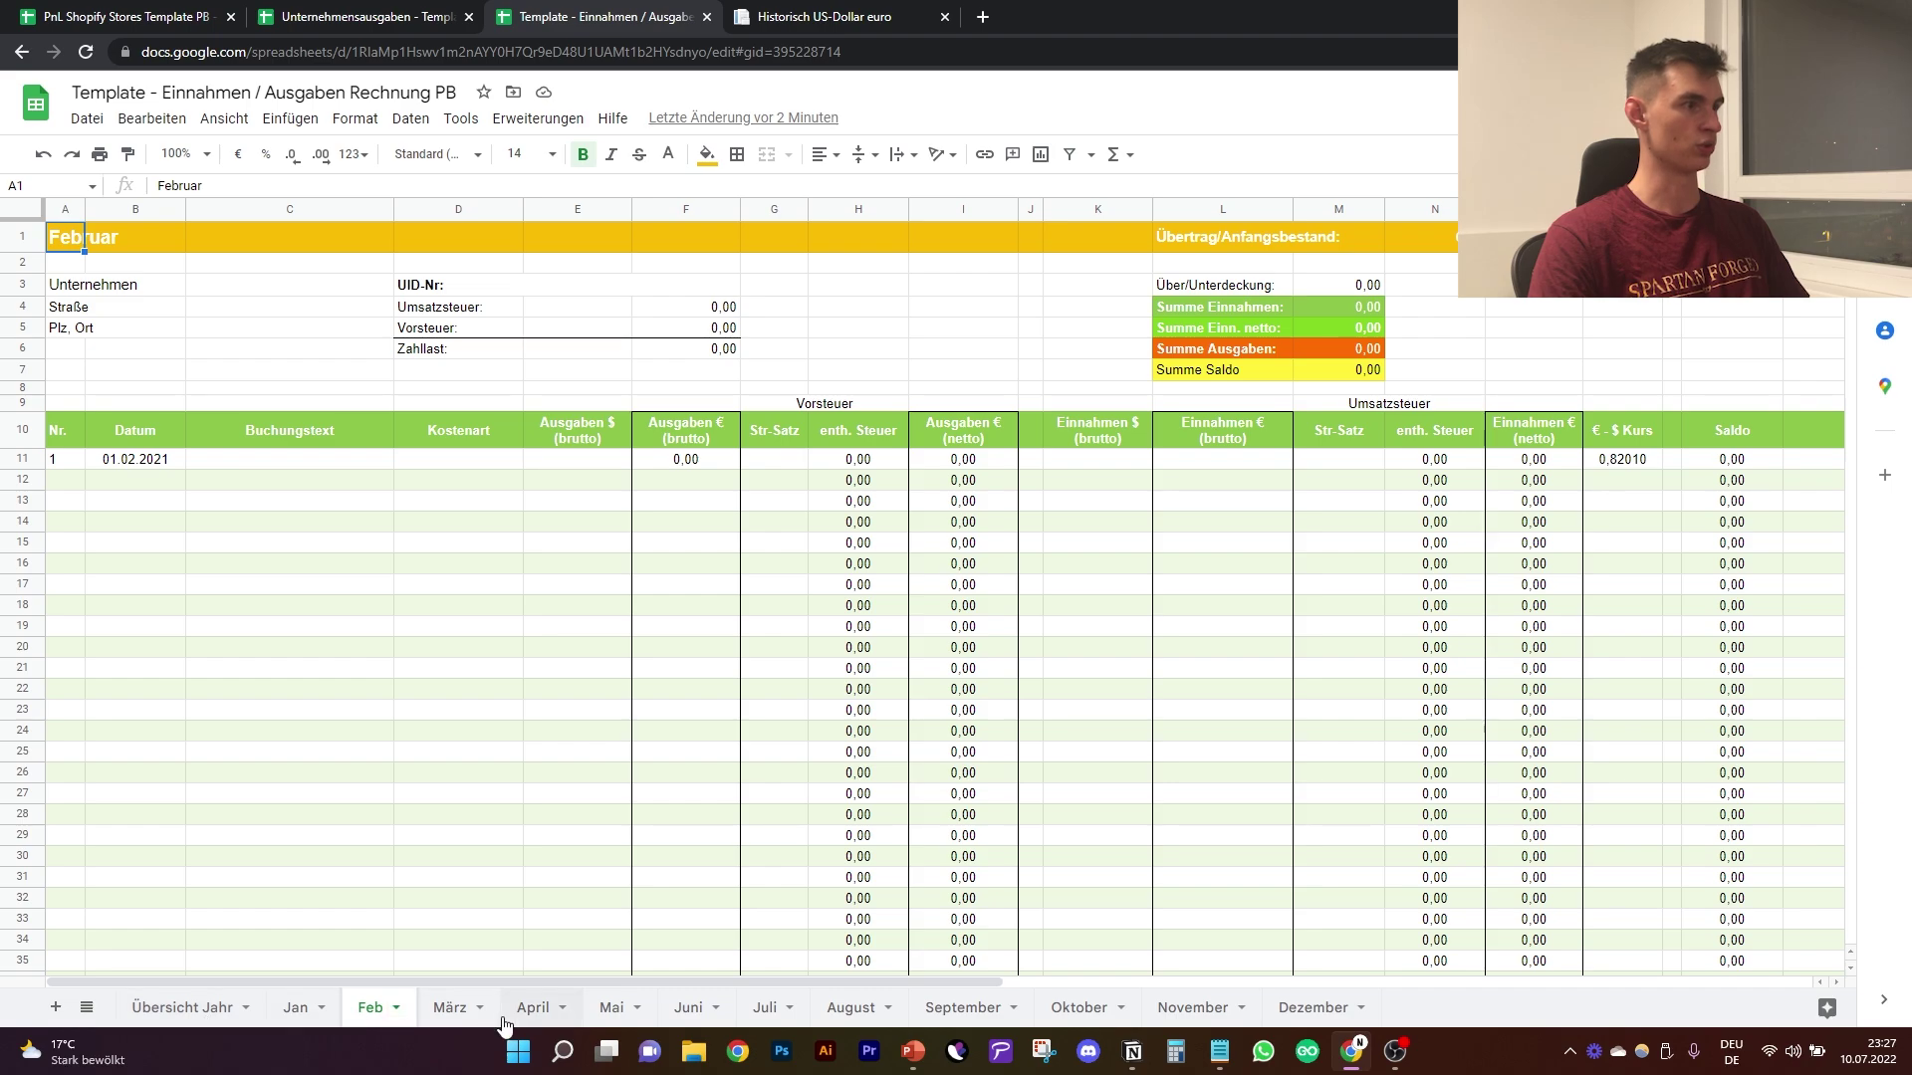
click(207, 1020)
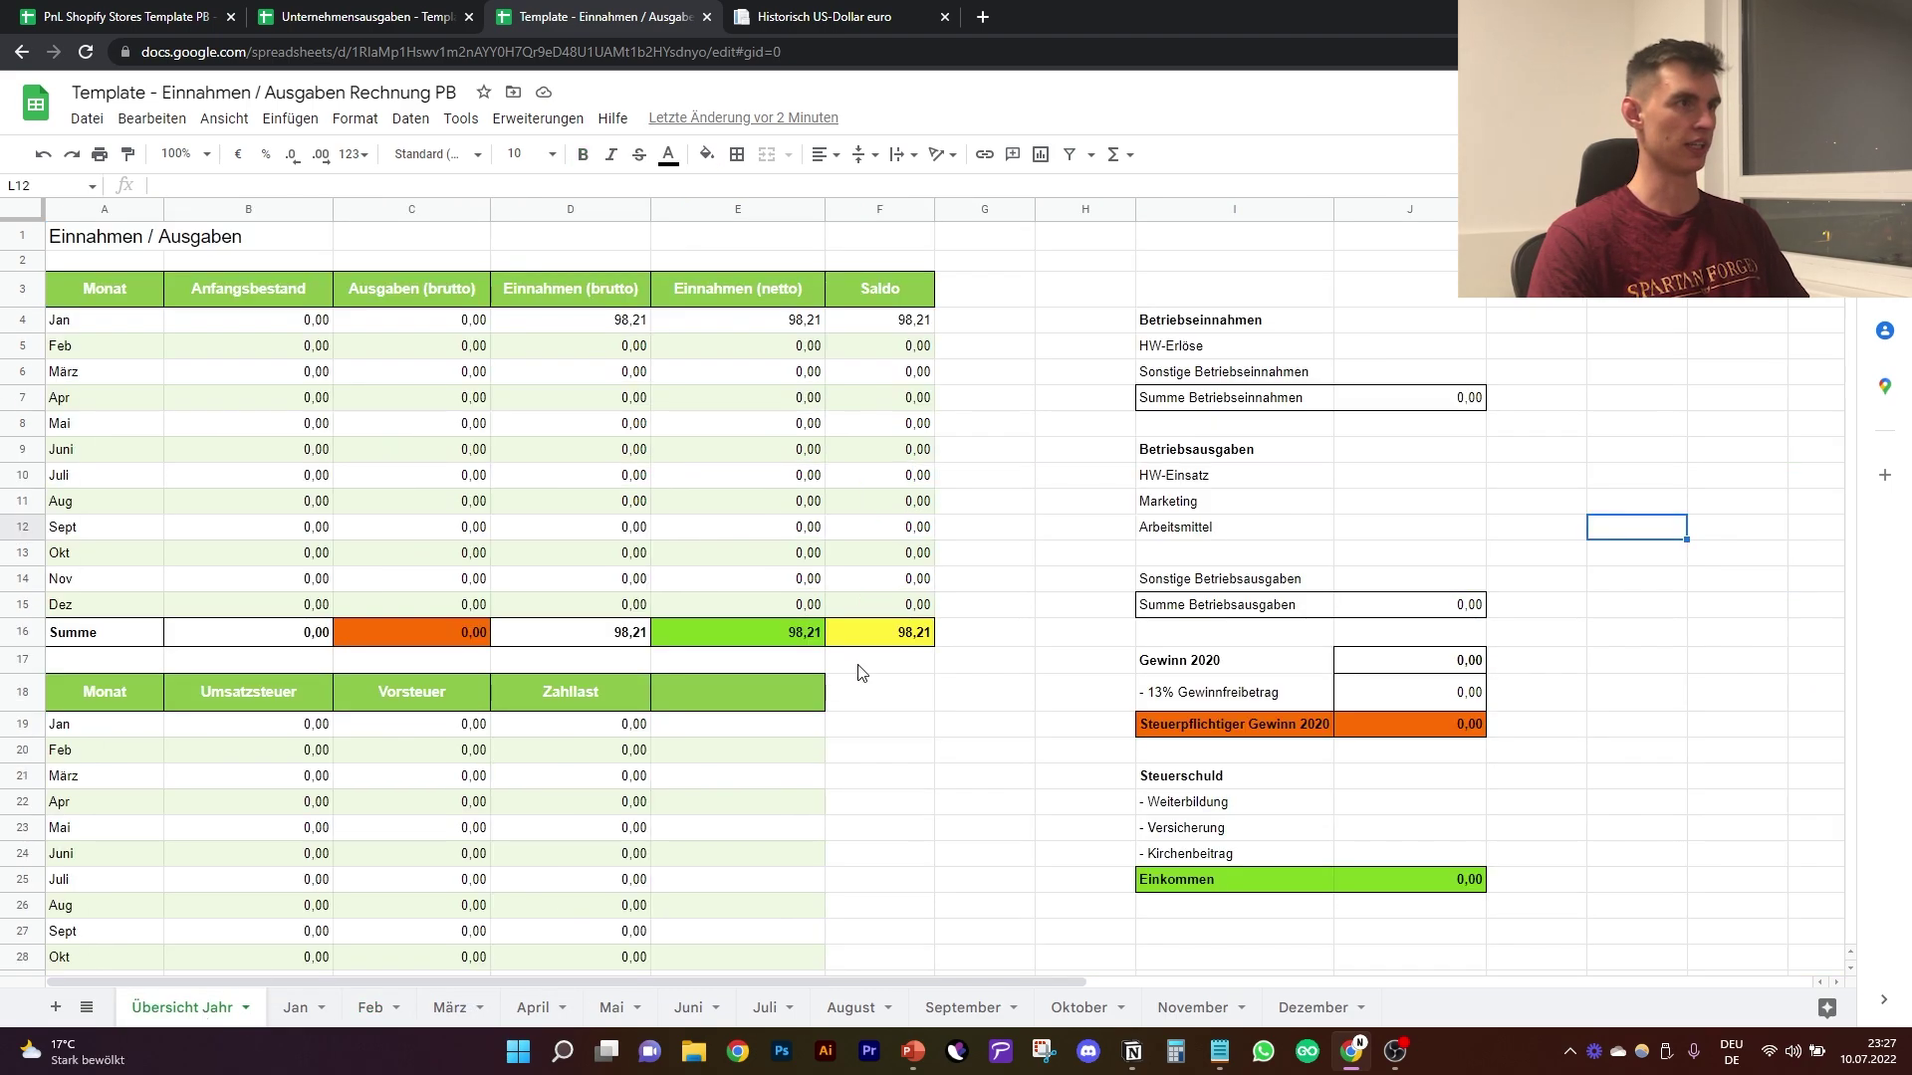
click(528, 1009)
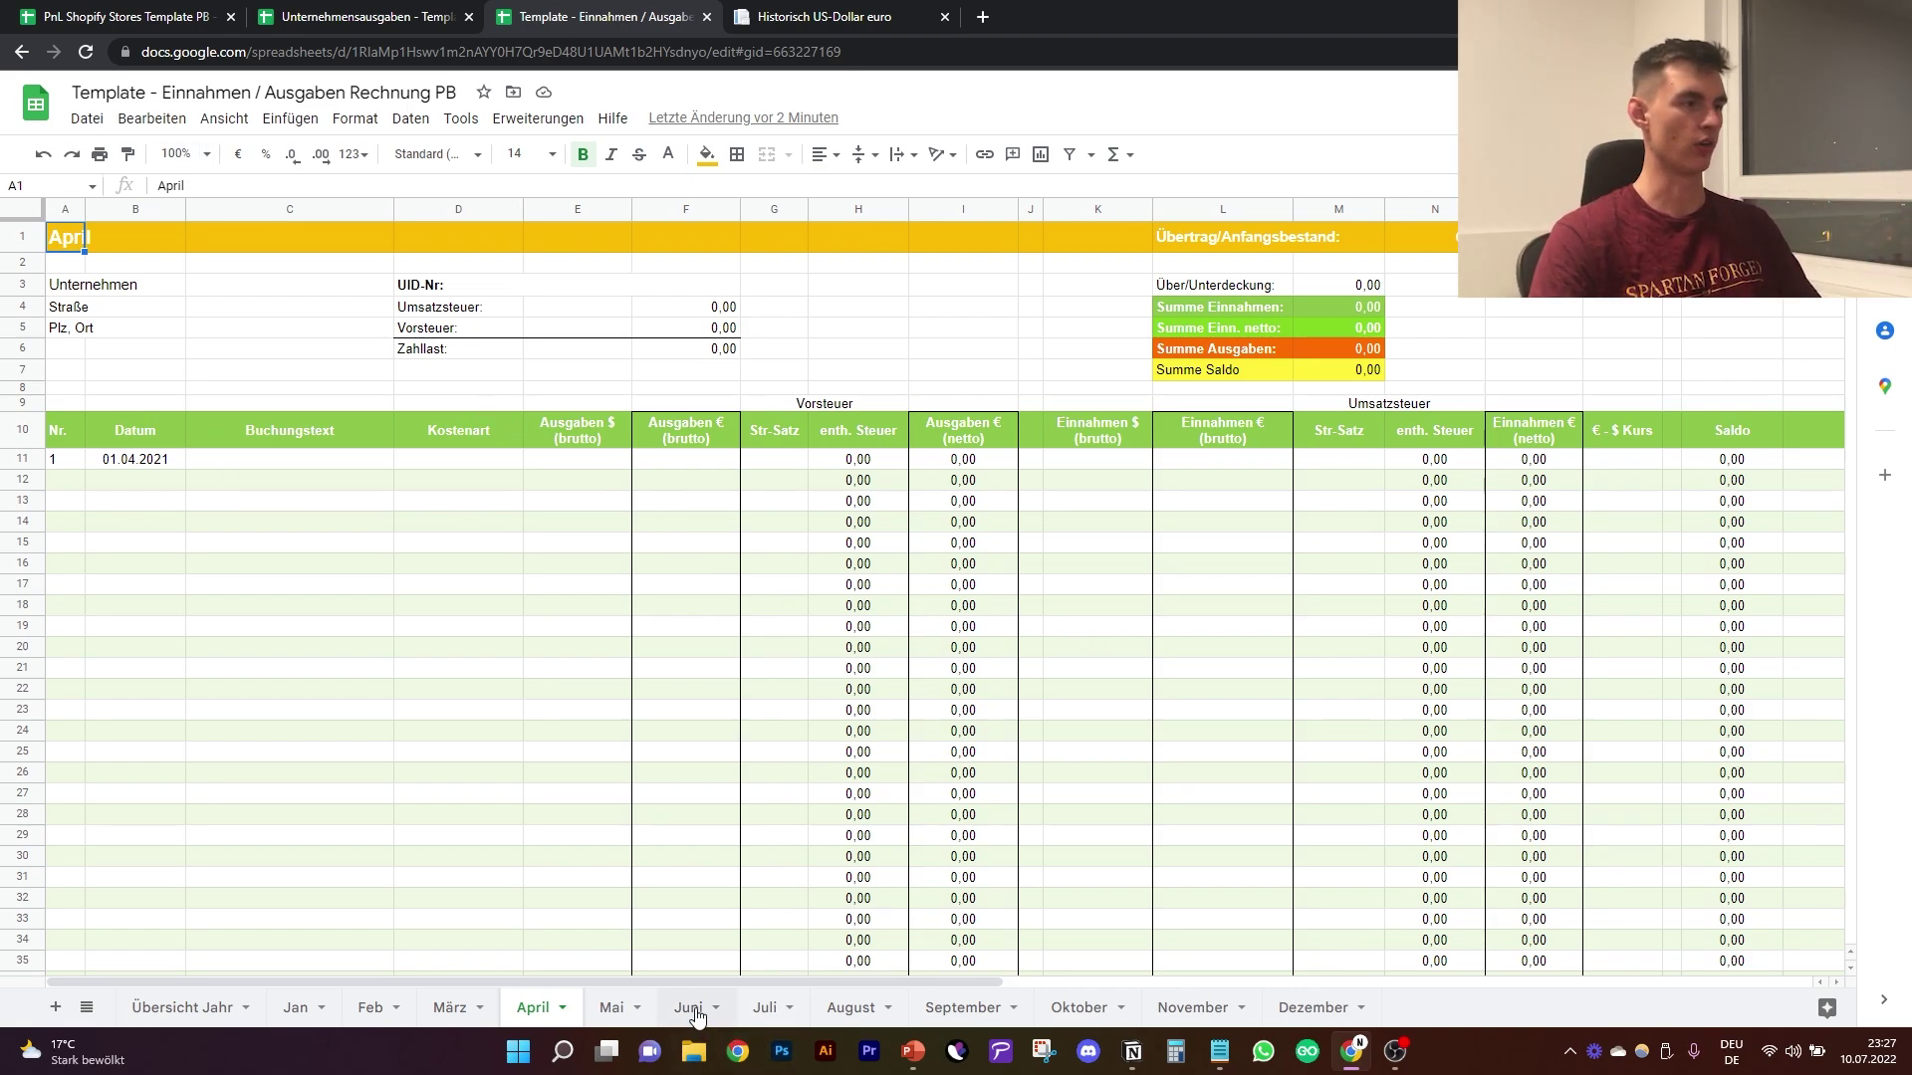
click(168, 1022)
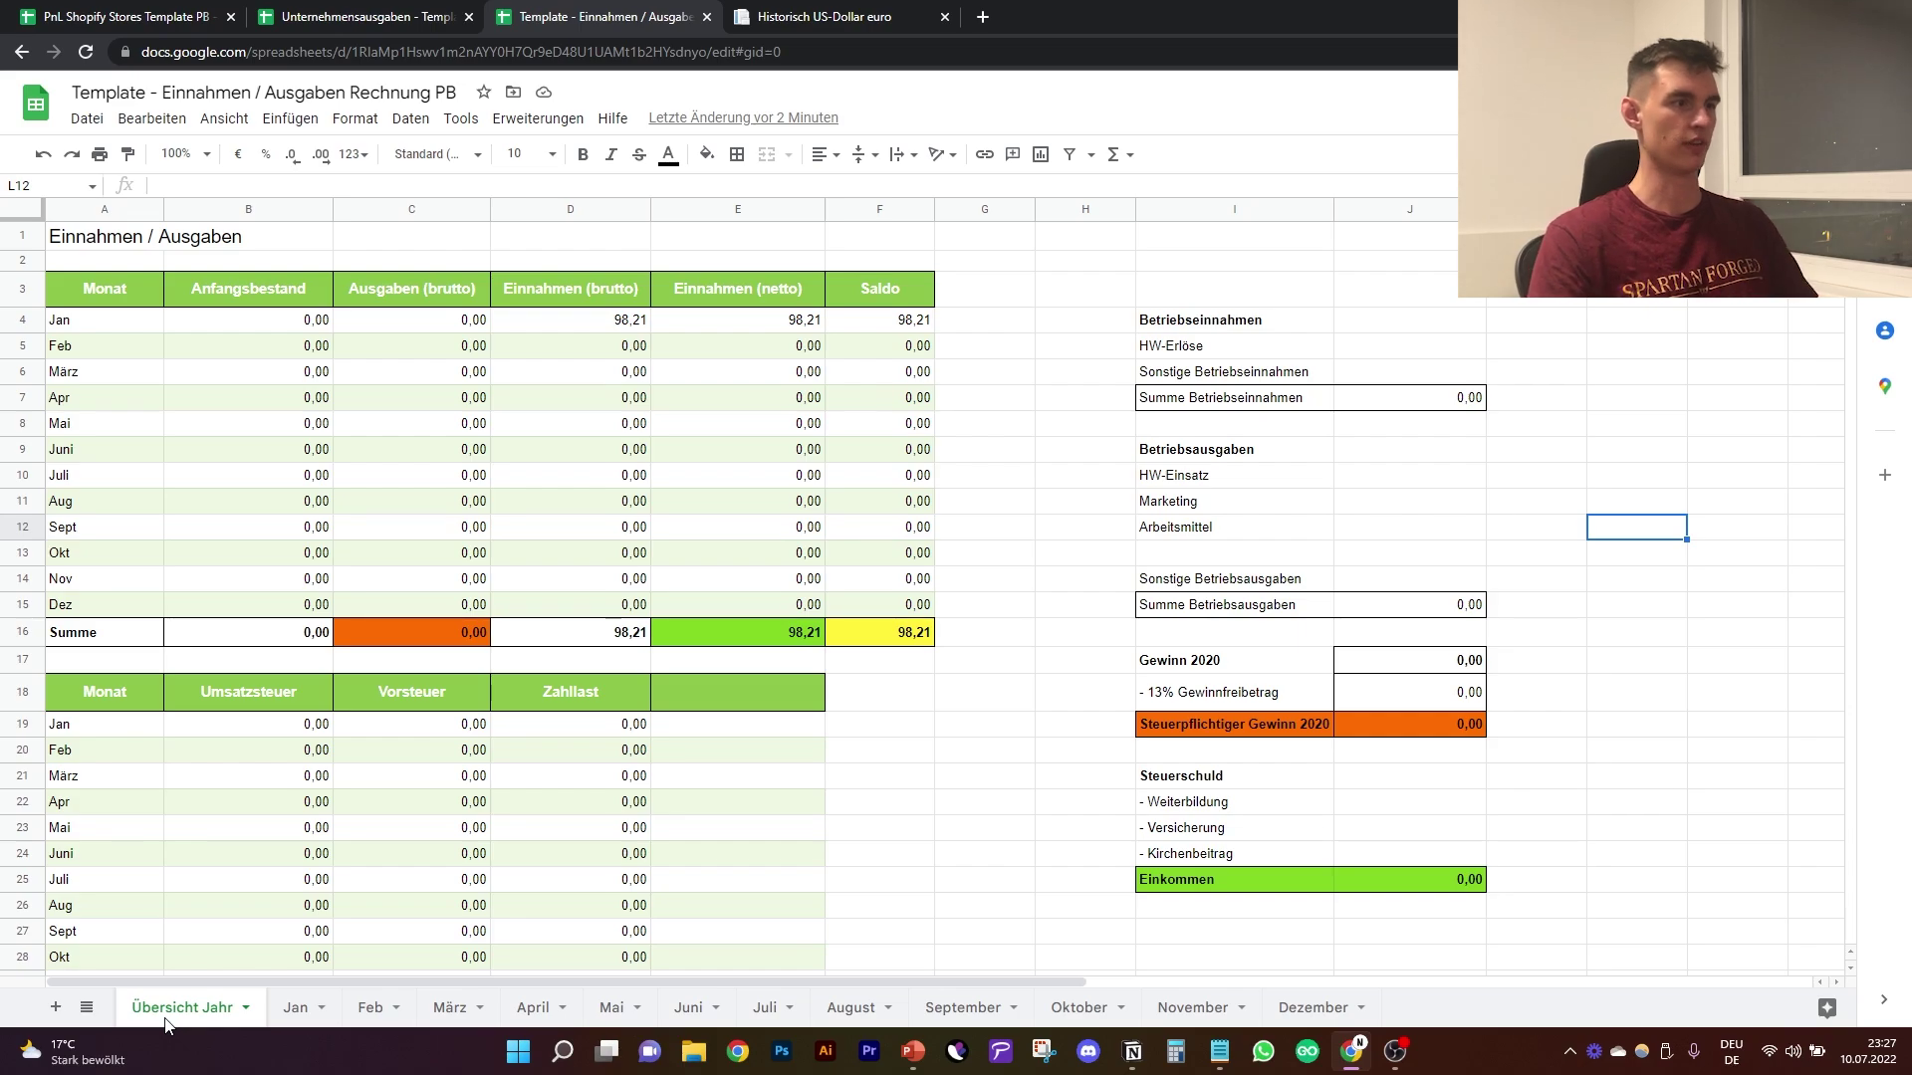
Step: Revisit the historical US-Dollar Euro rate page and review the Jan, Oktober and Master Sheet sheets of the PnL template
click(825, 16)
scroll(916, 490, up, 5)
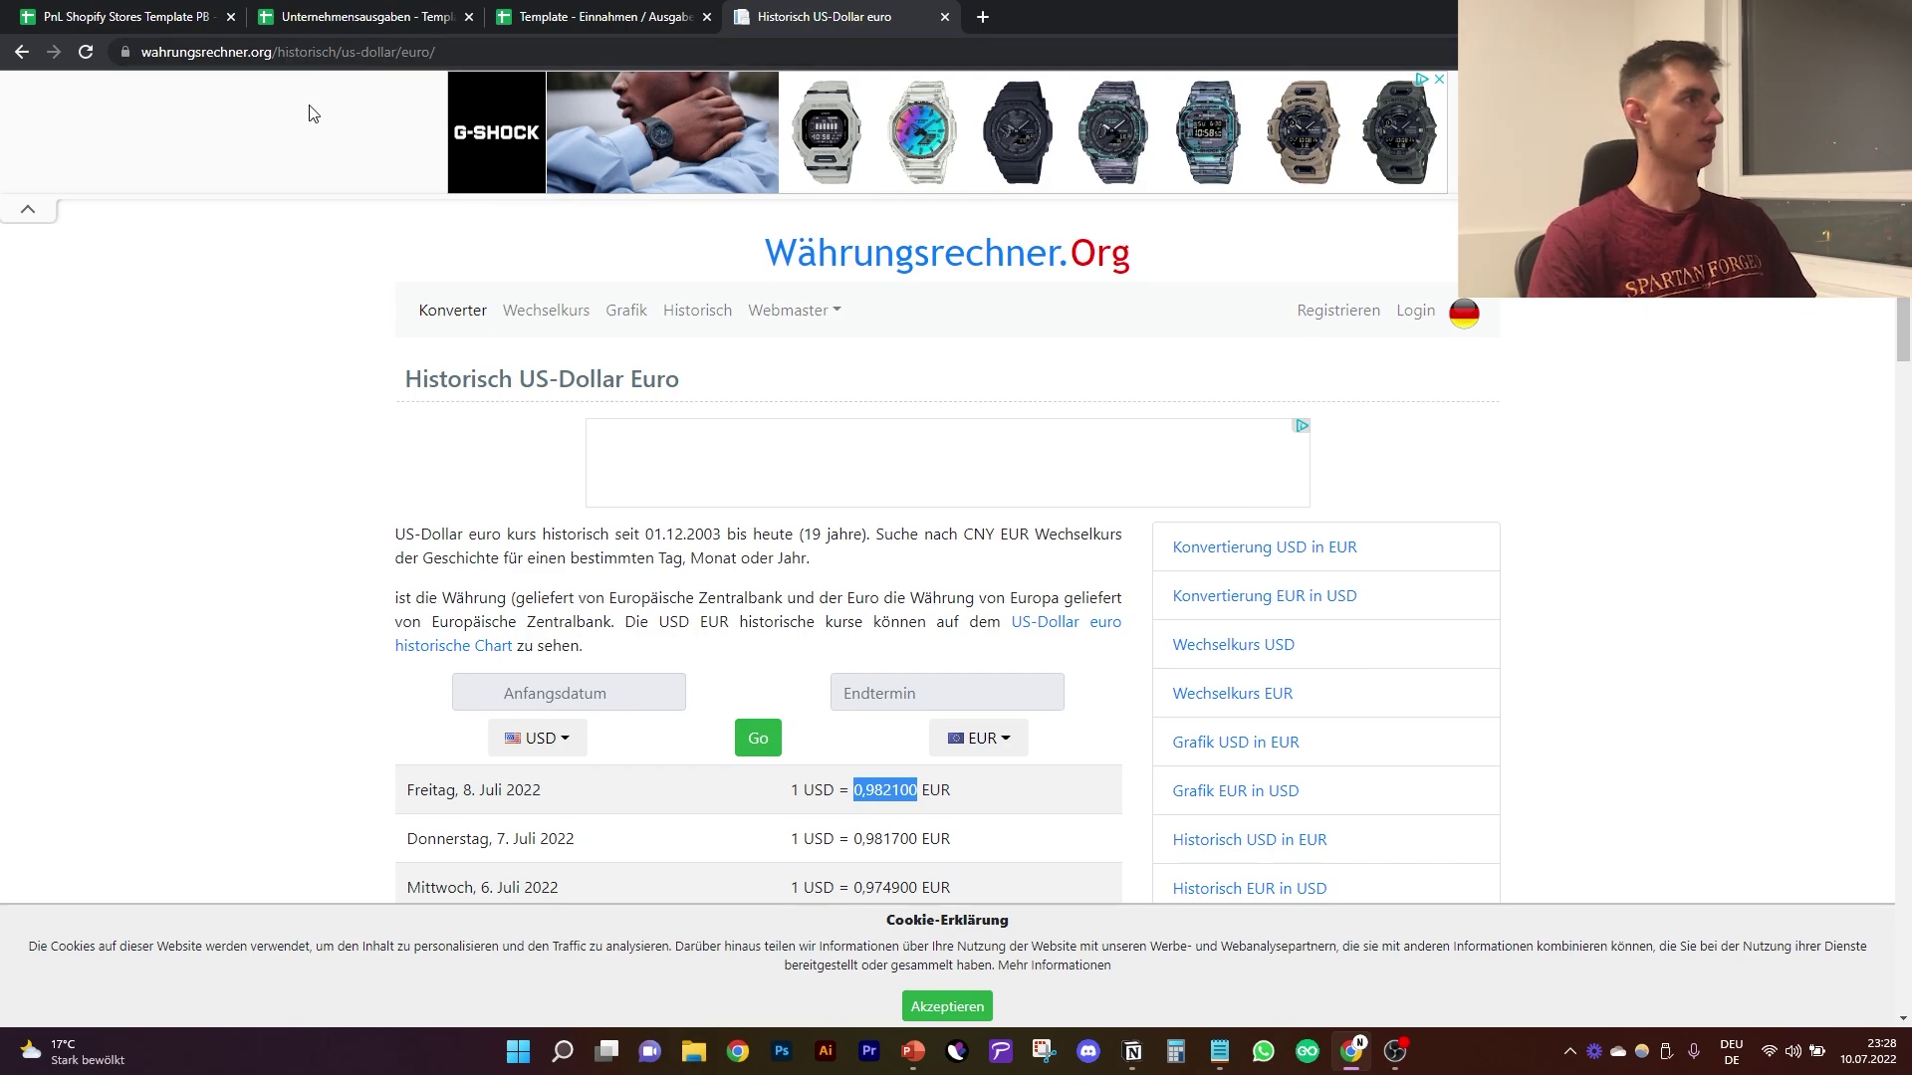
click(171, 15)
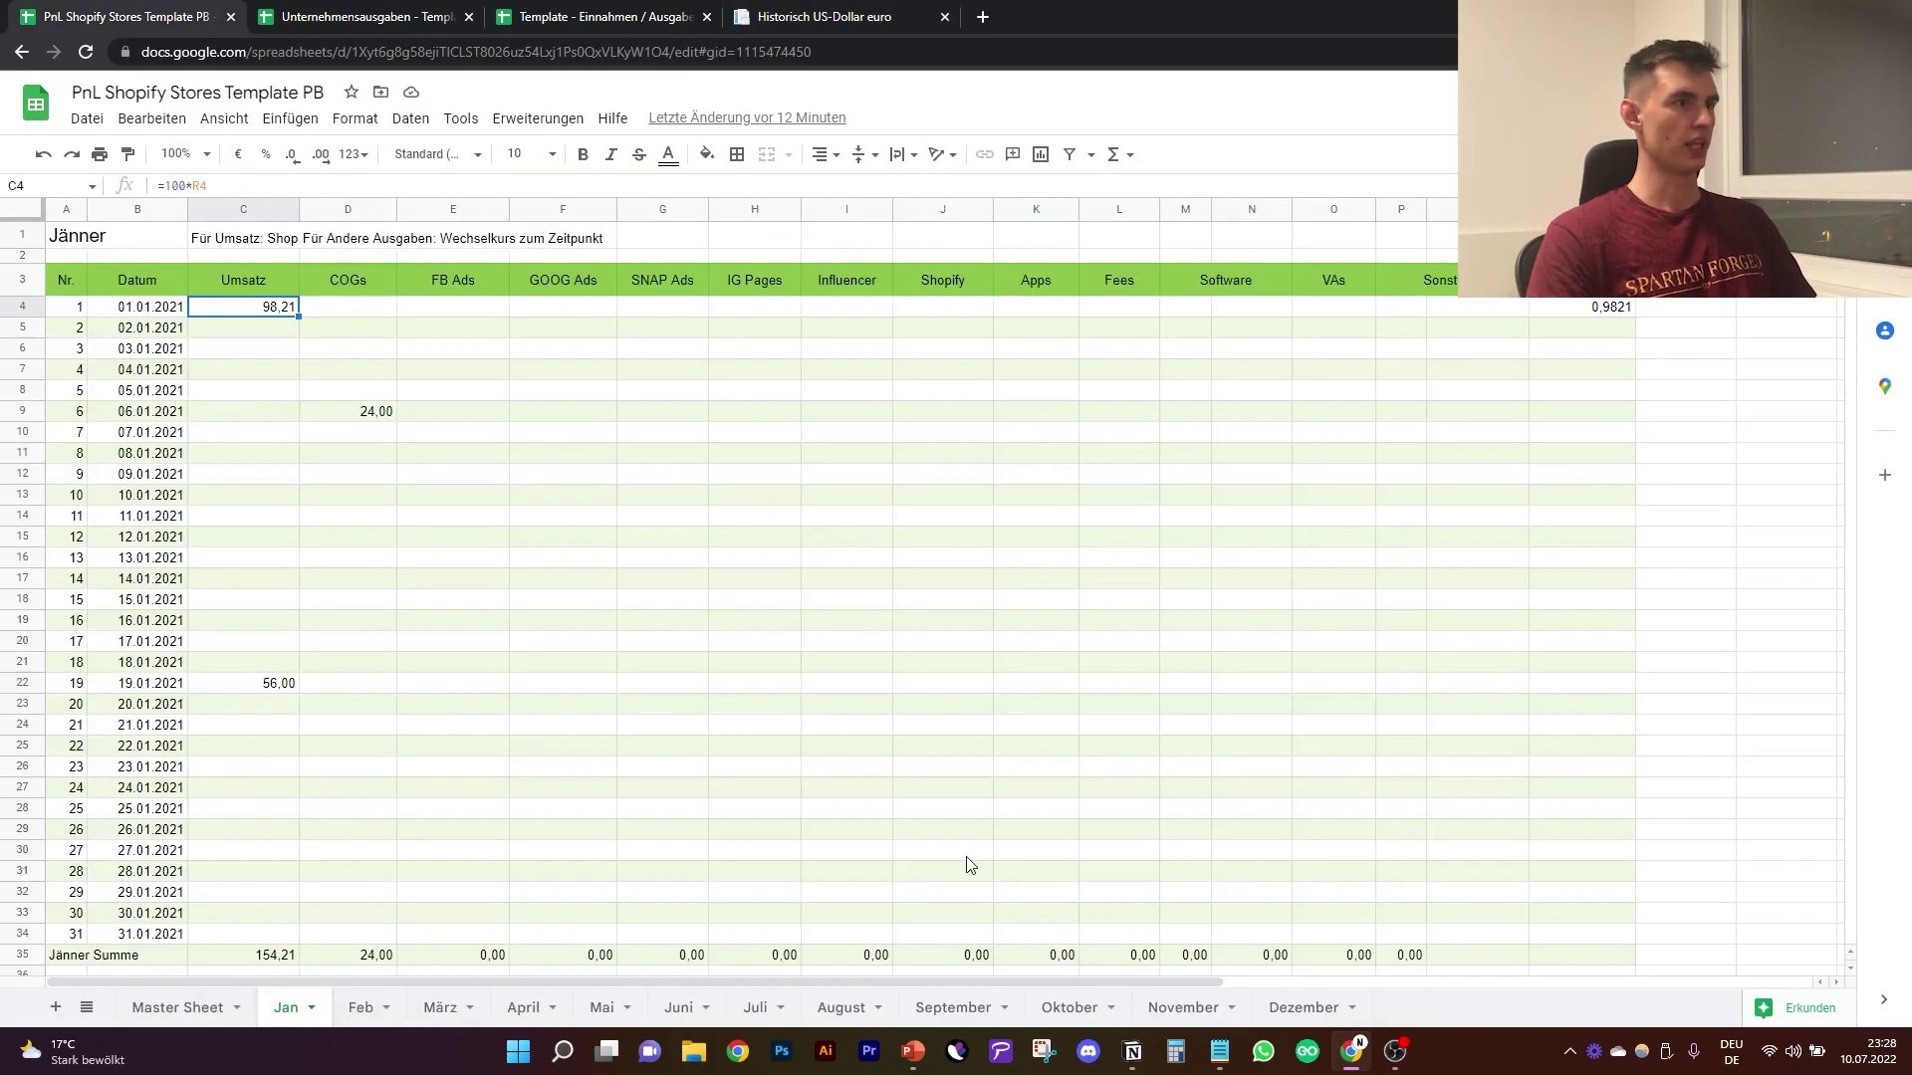
click(1079, 1009)
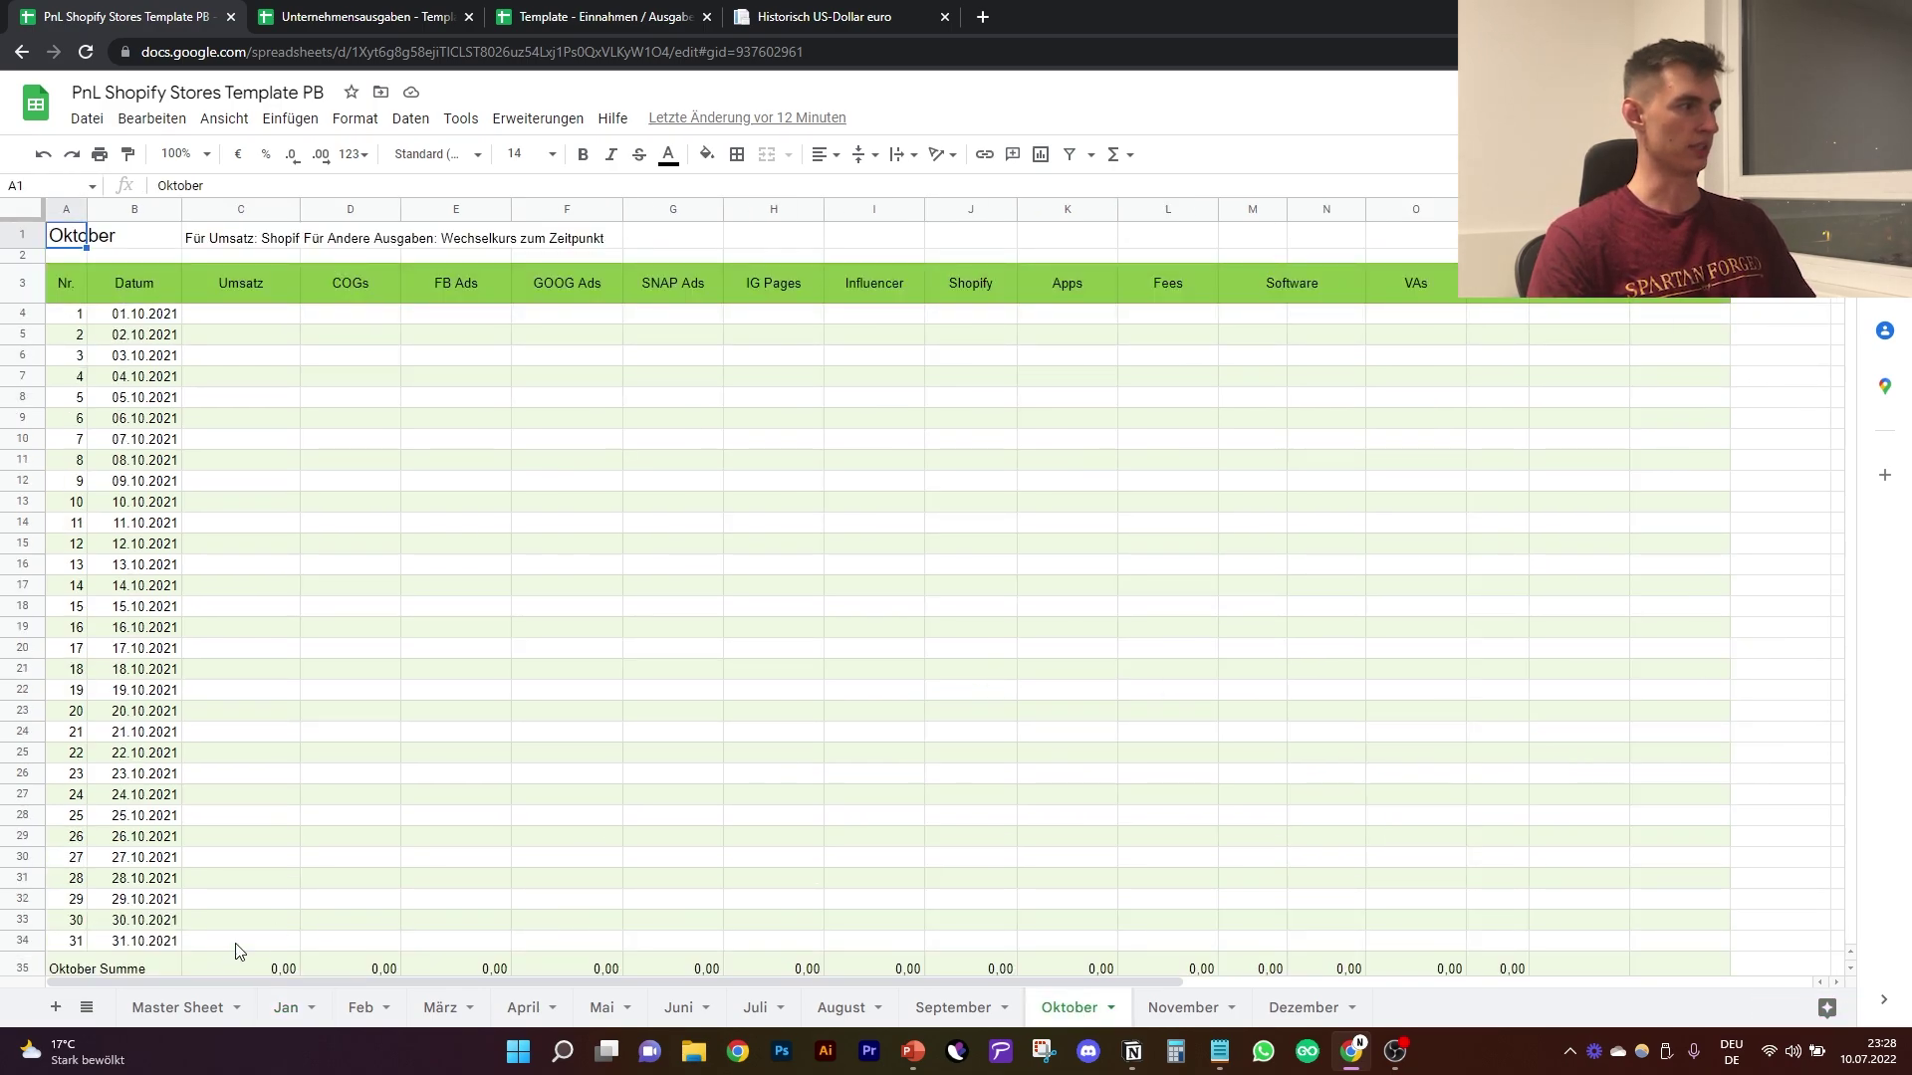
click(210, 1006)
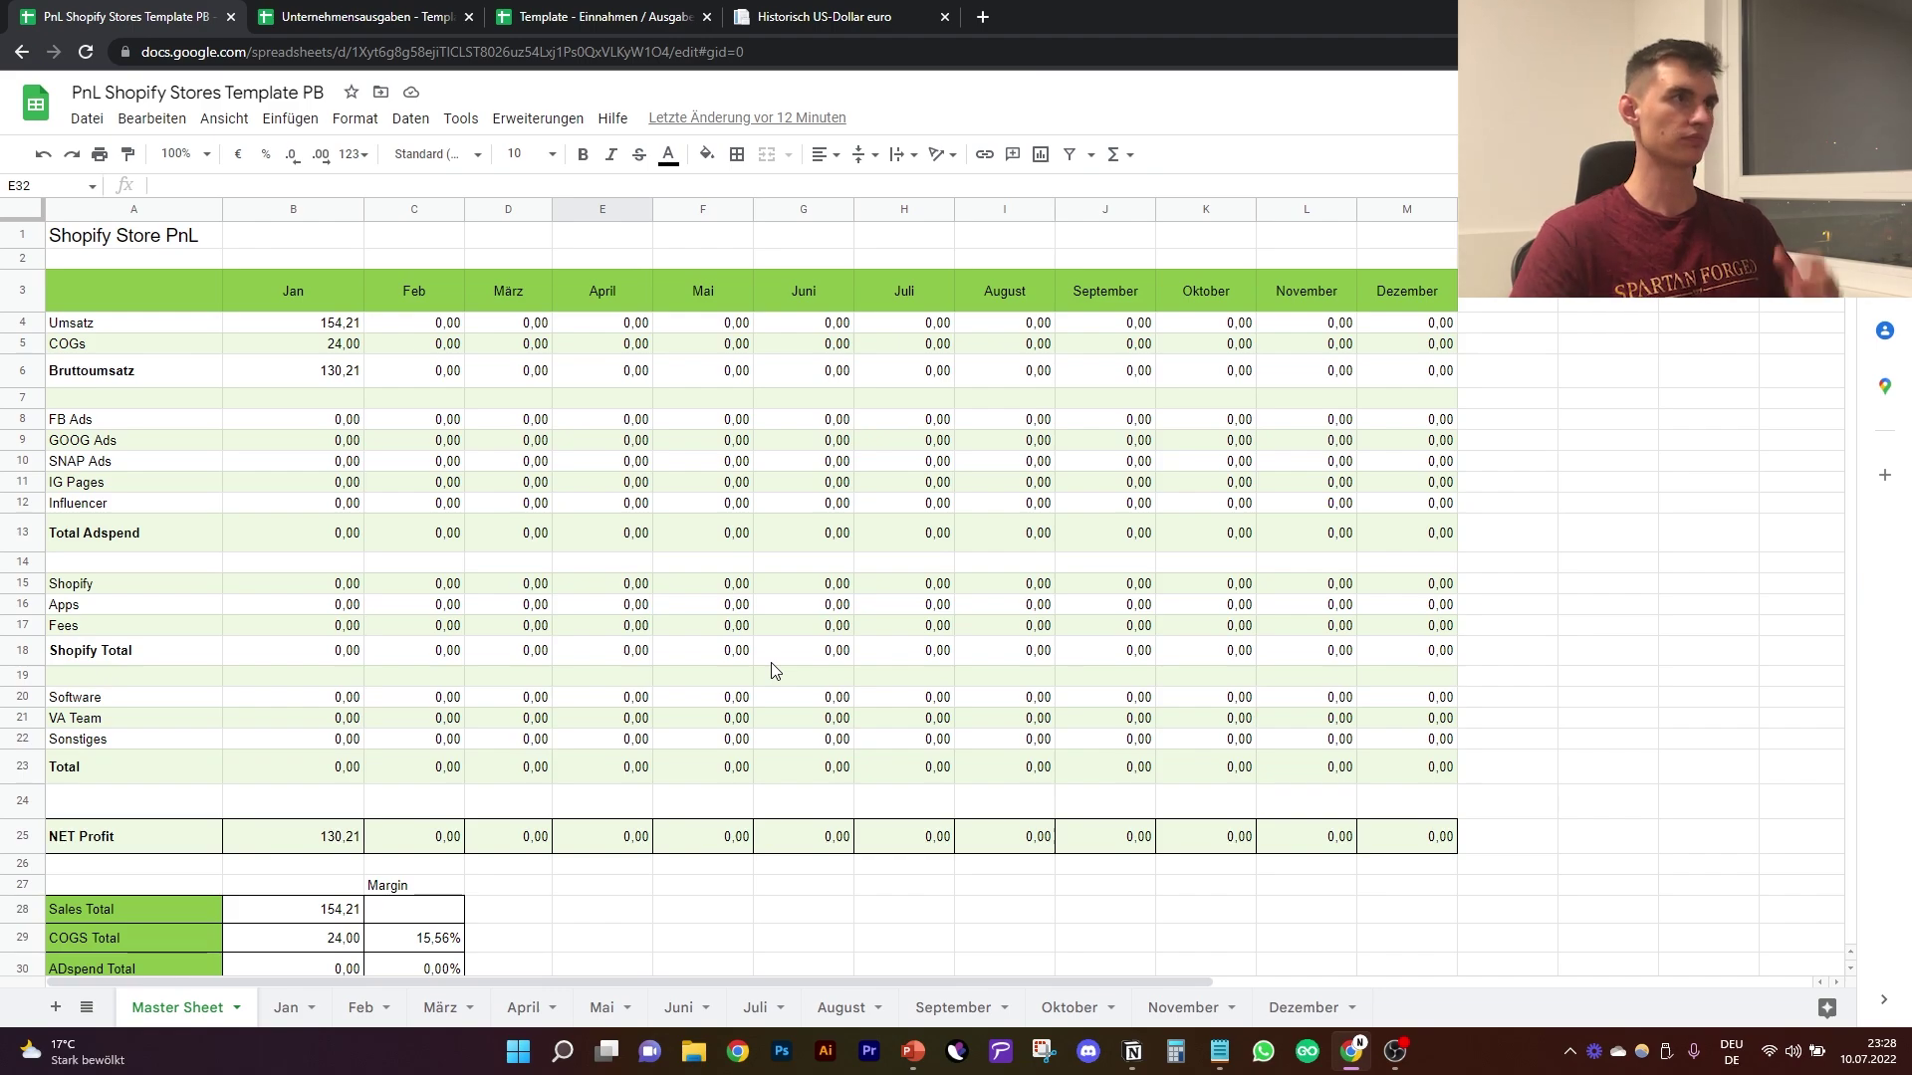
Step: Return to the Einnahmen / Ausgaben Rechnung and inspect the empty HW-Erlöse value cell on the Übersicht Jahr sheet
click(508, 17)
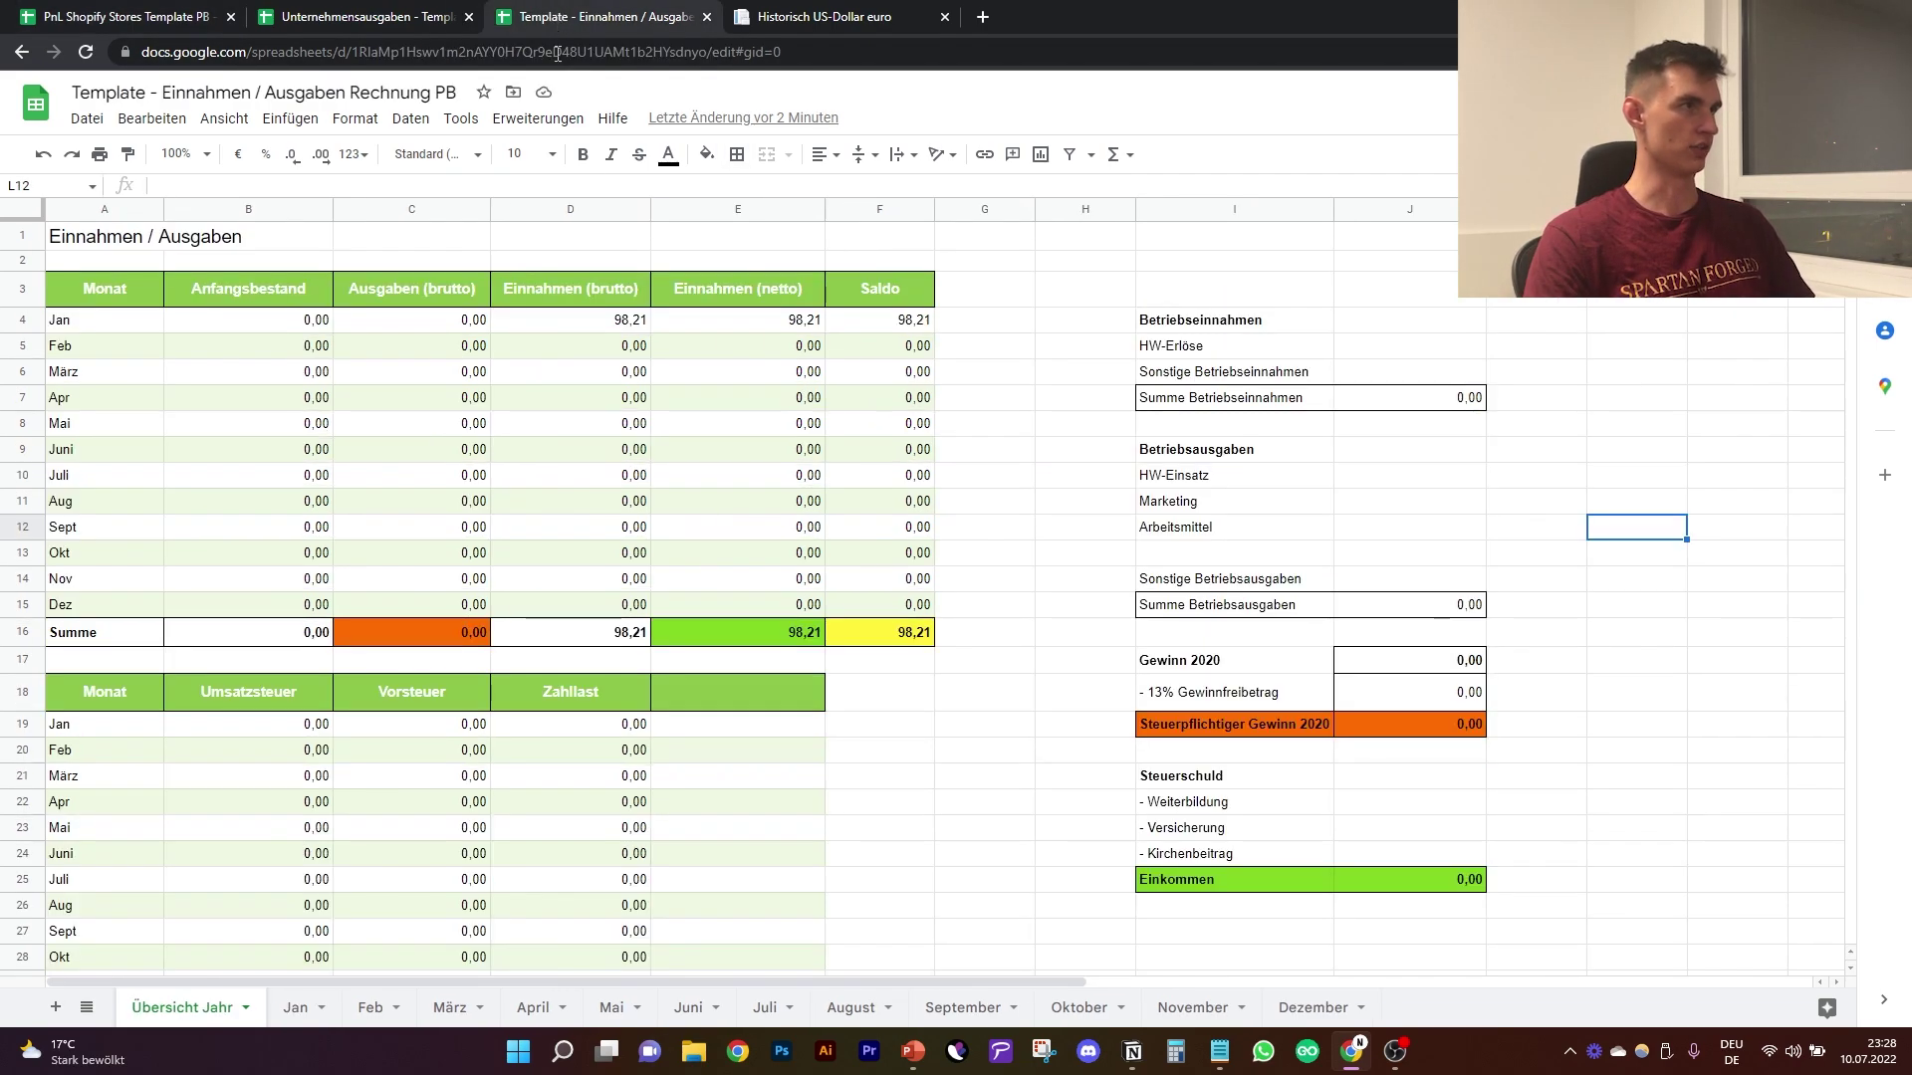
click(1430, 345)
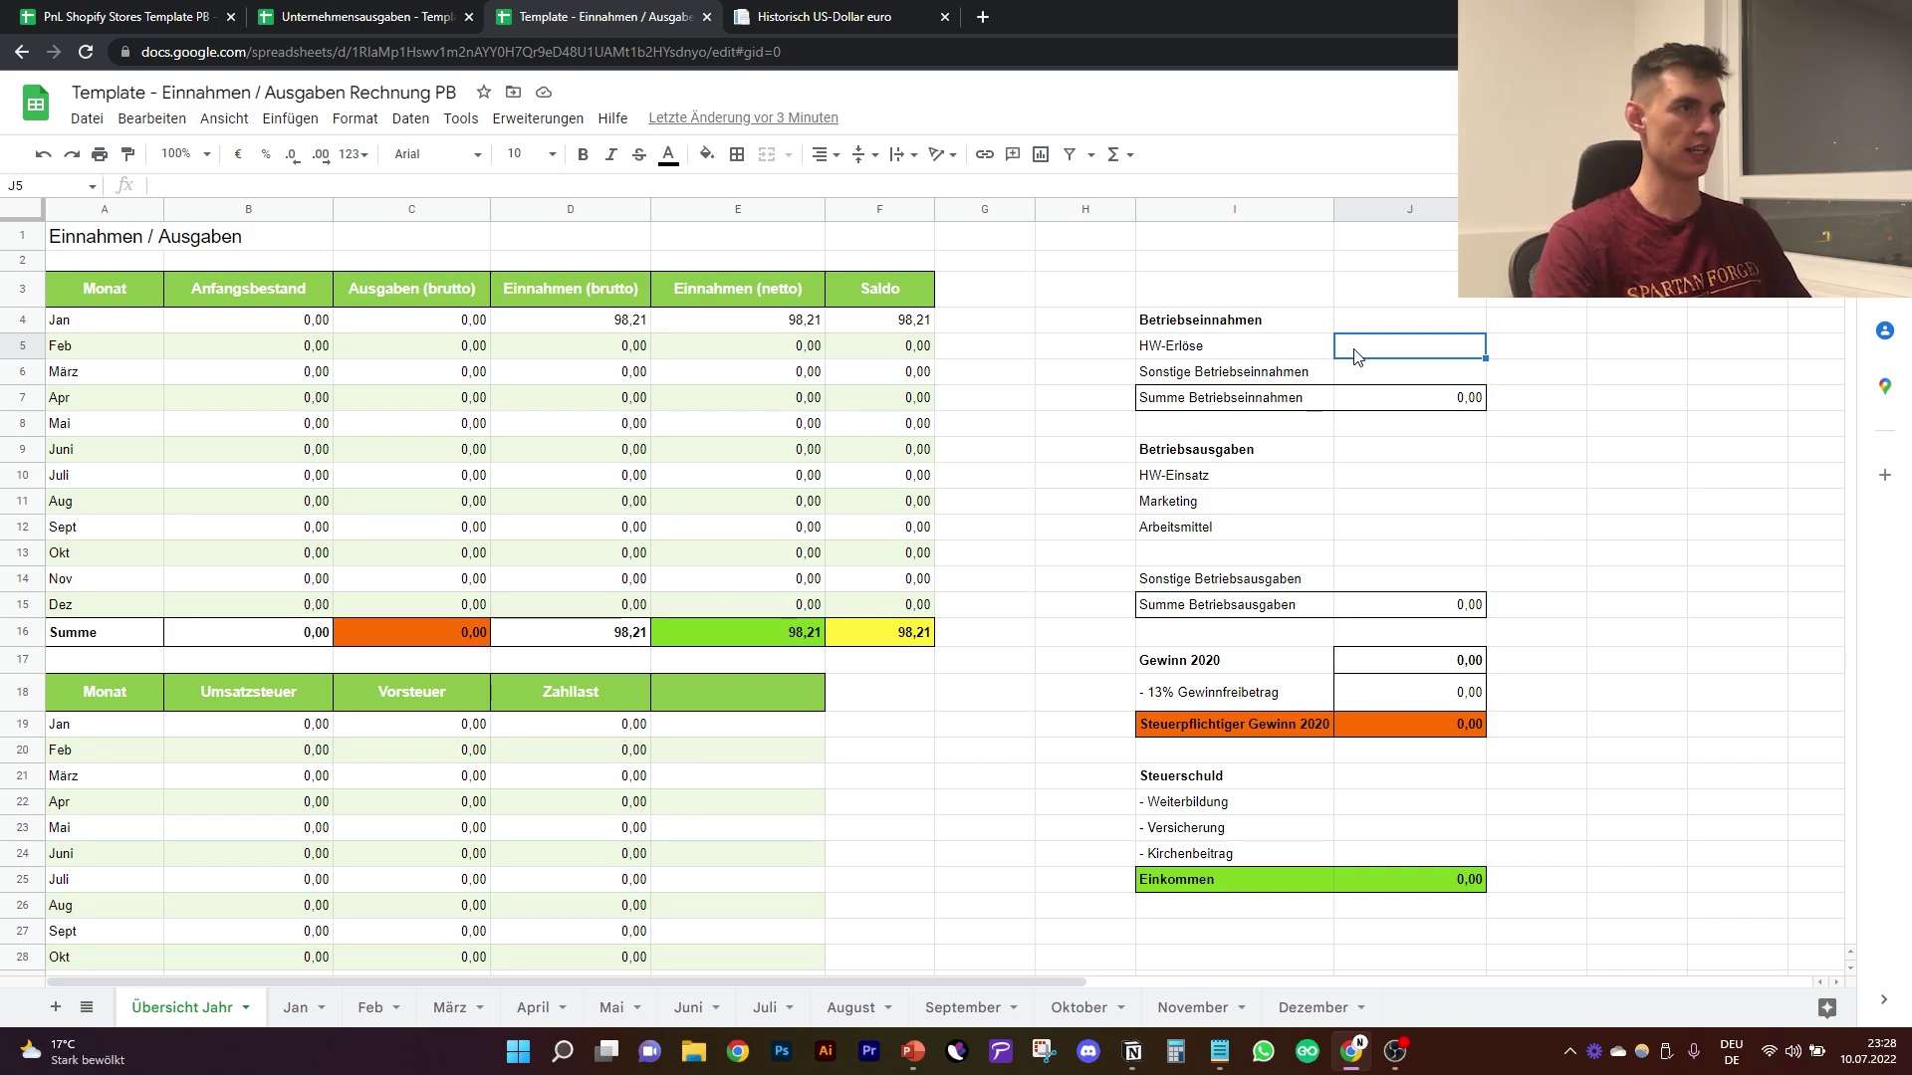
click(1580, 478)
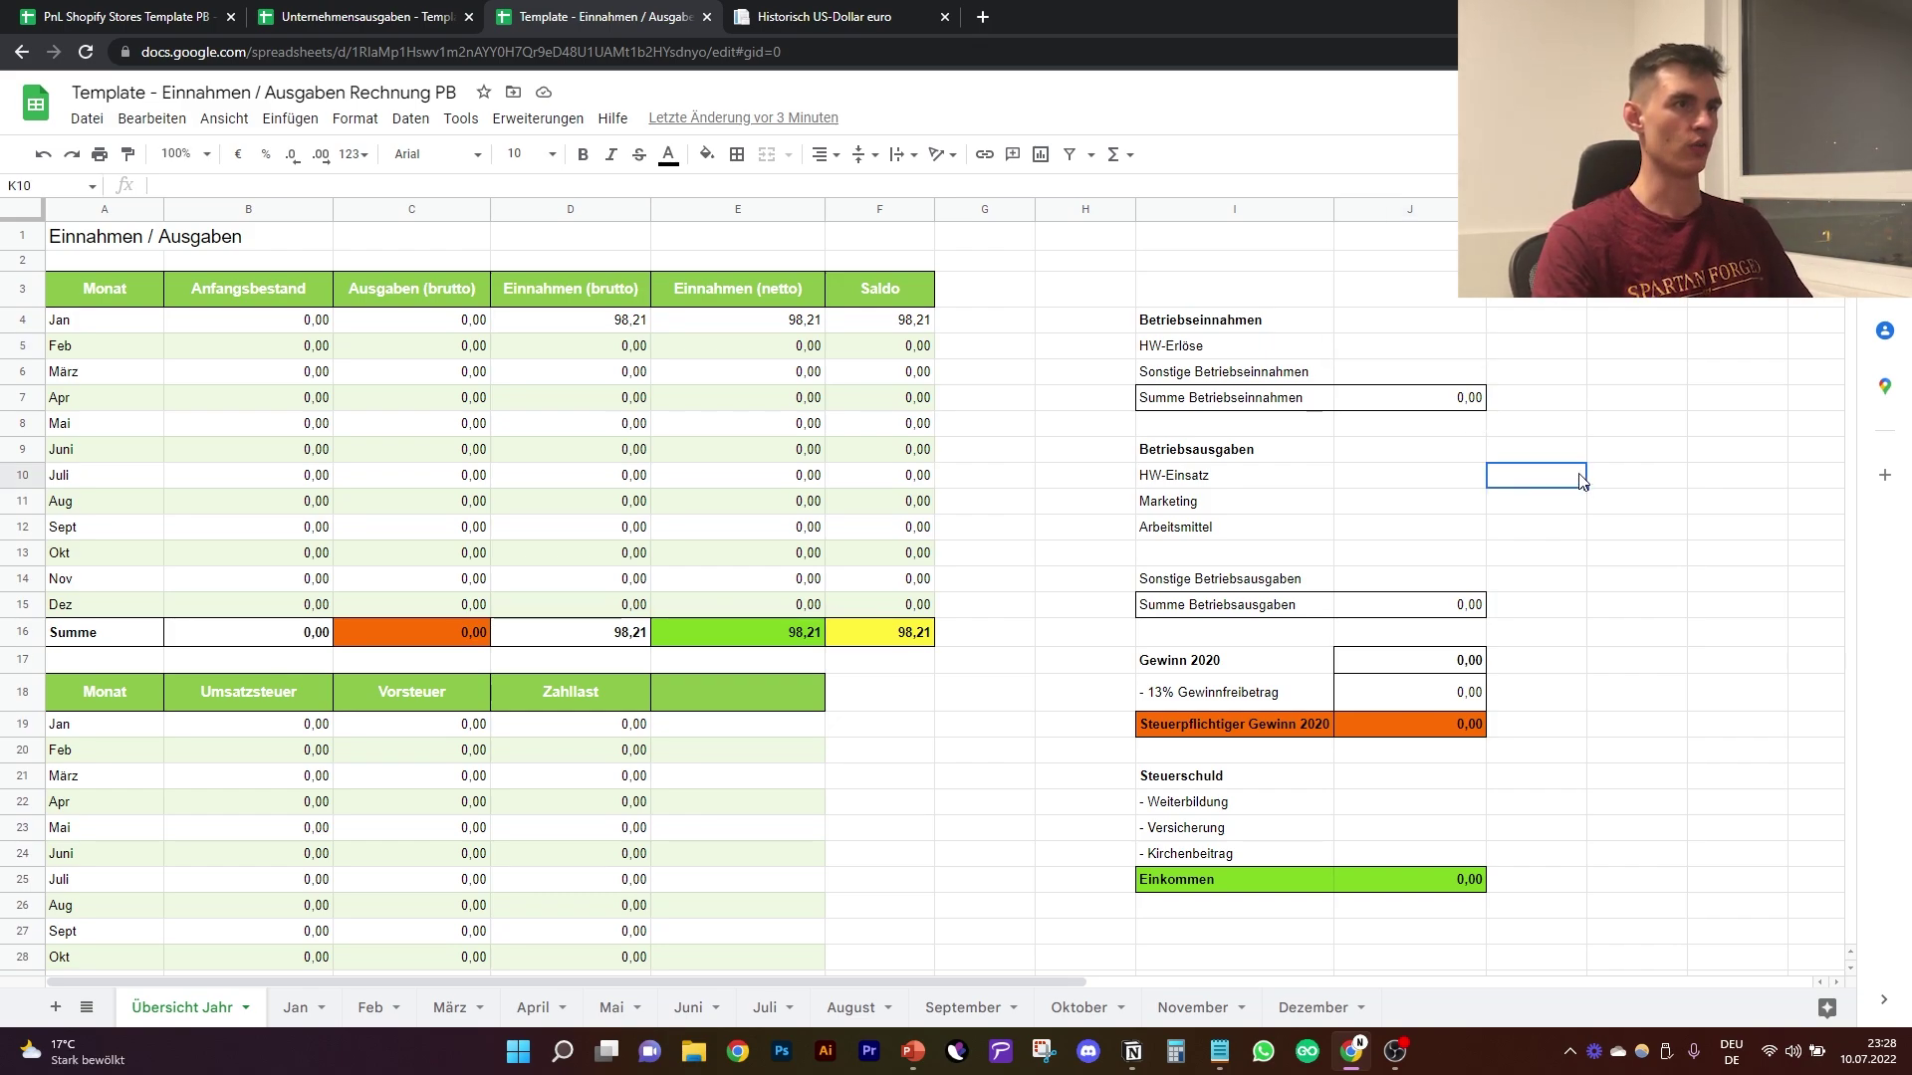
click(1382, 355)
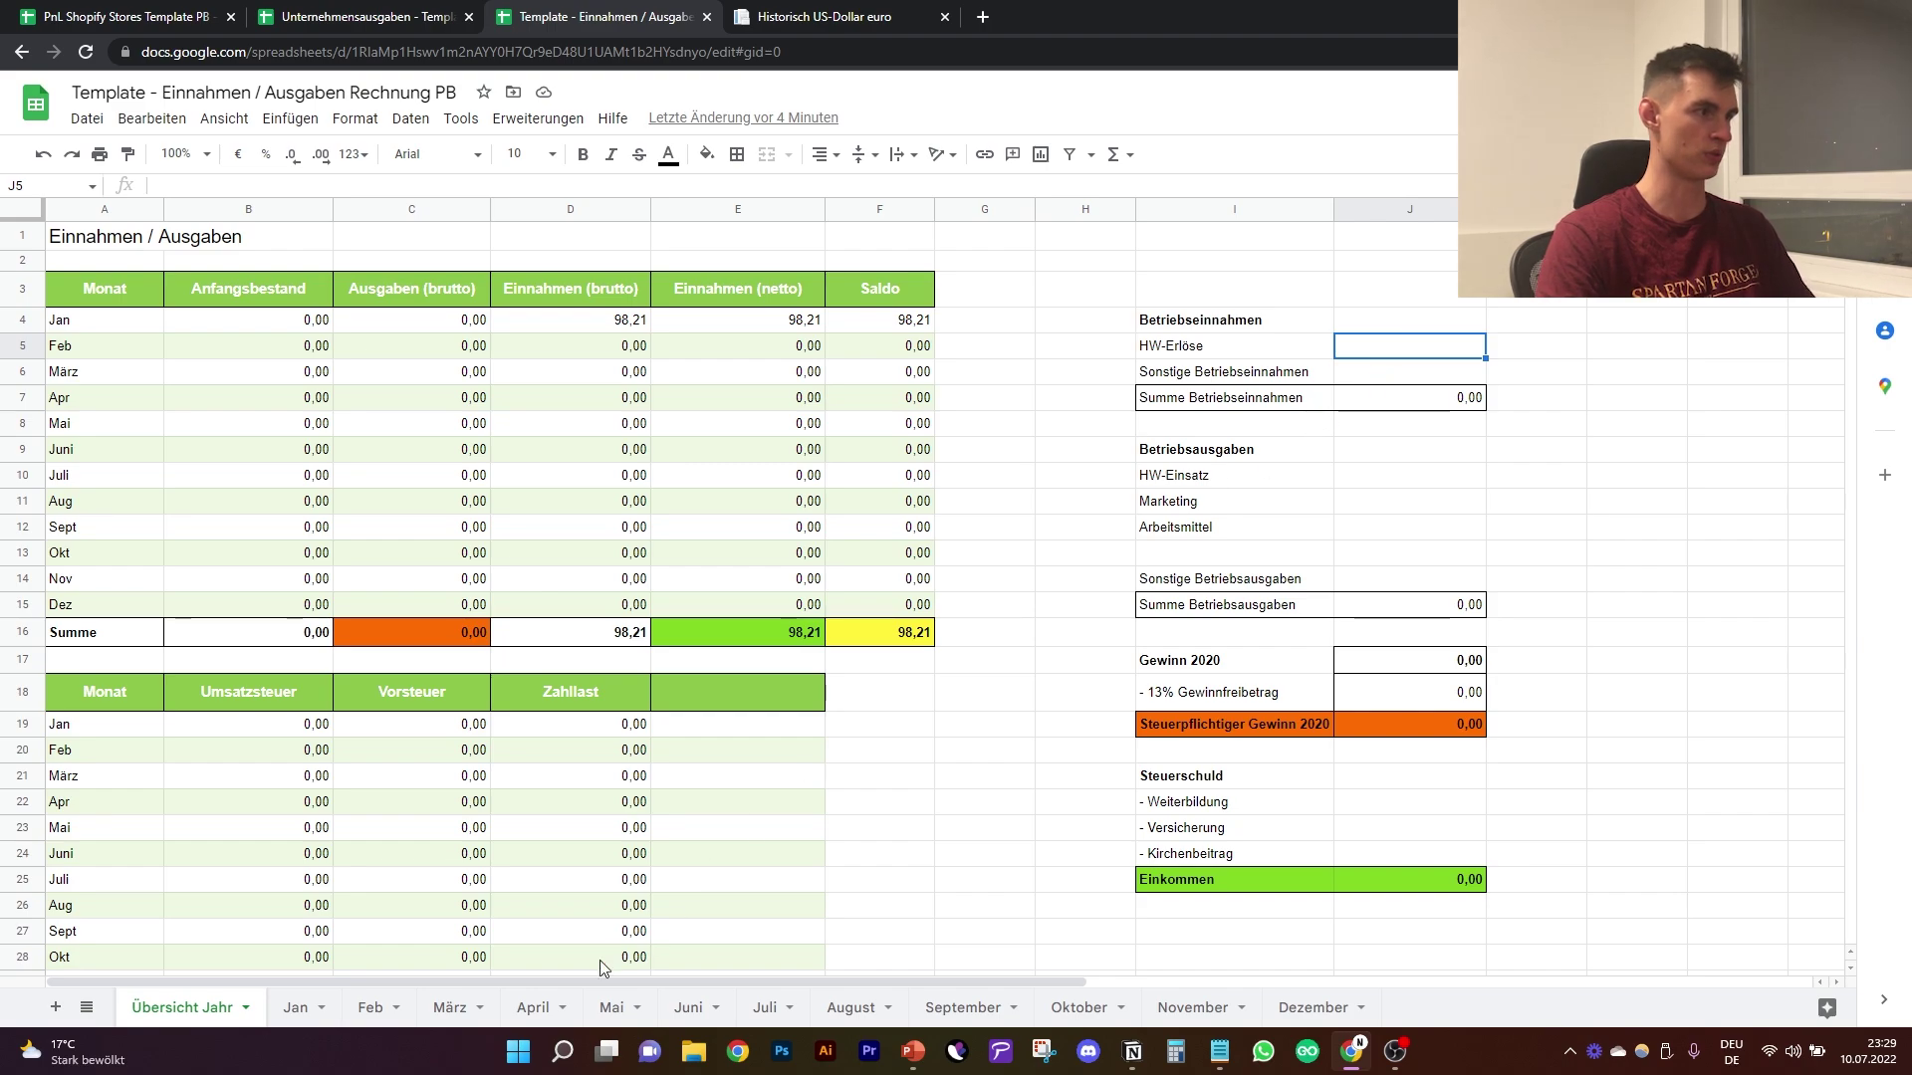
double_click(1374, 342)
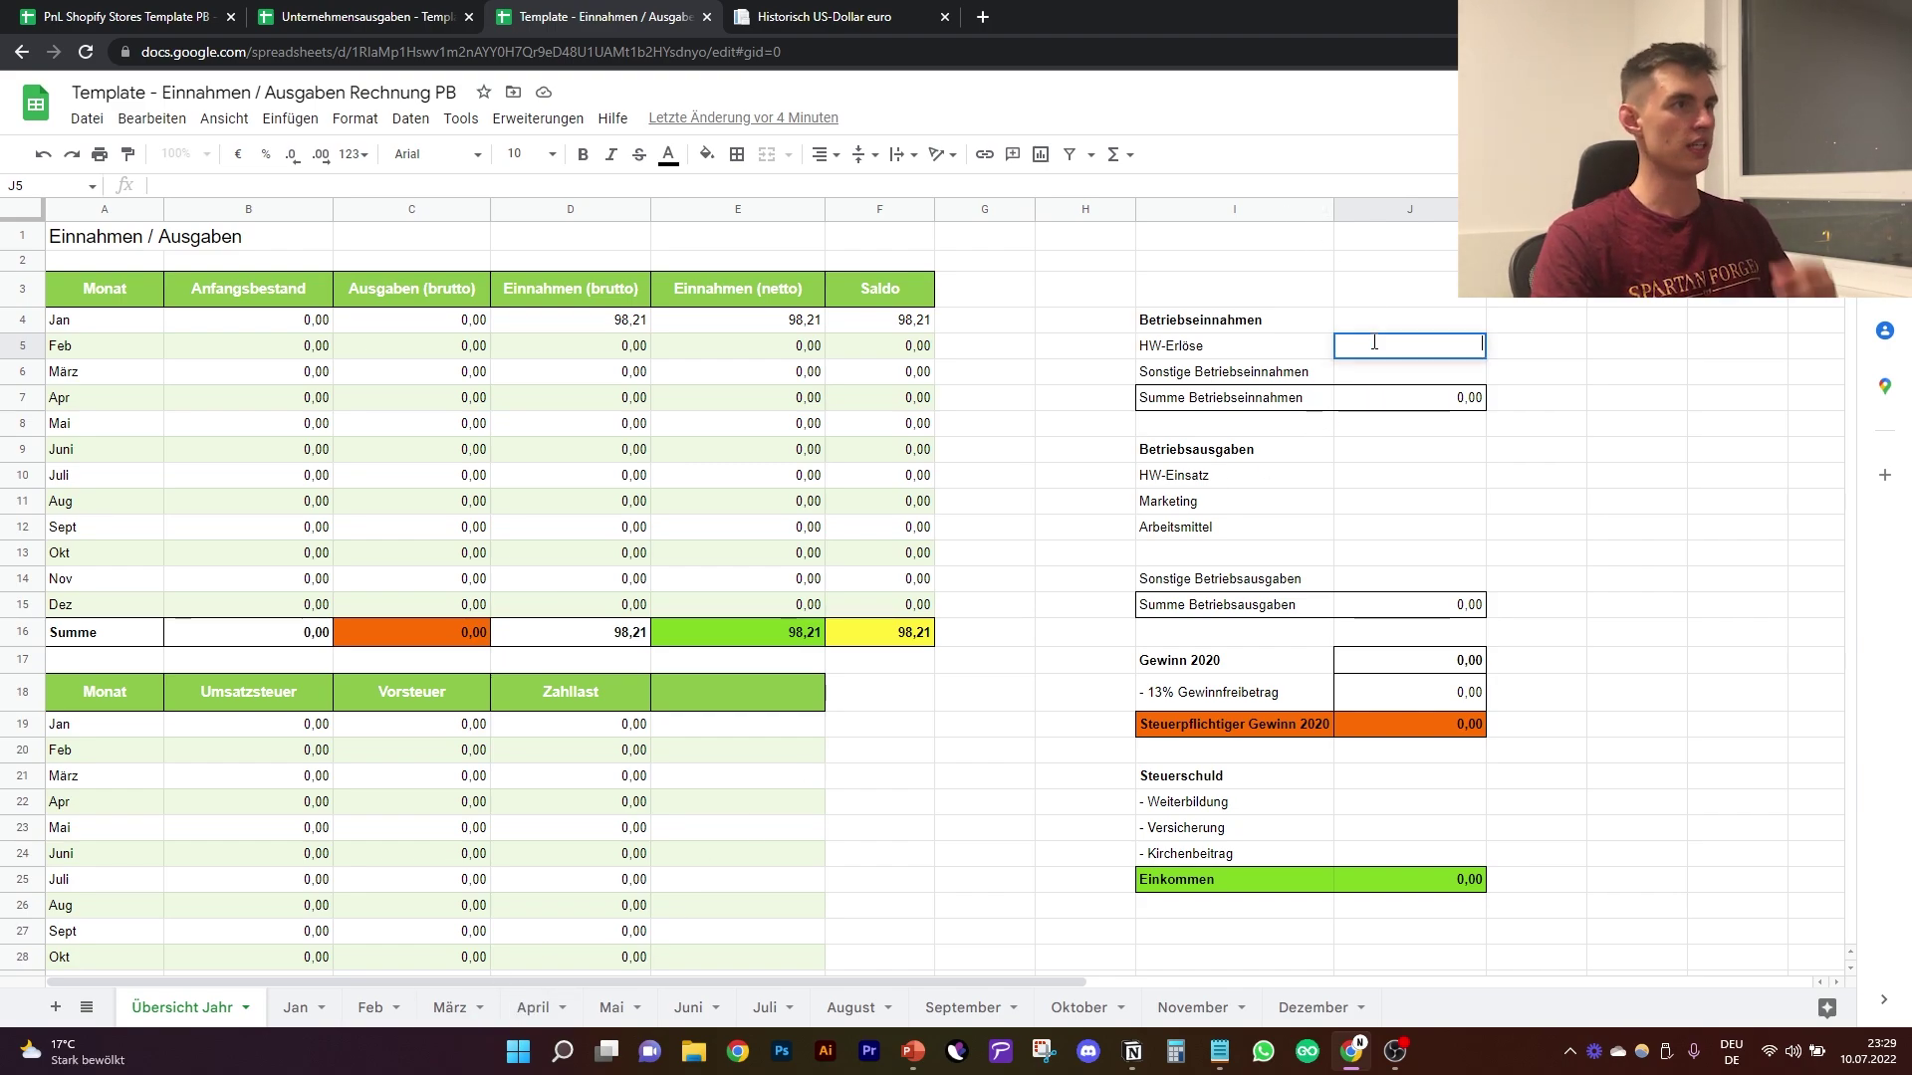
click(1591, 582)
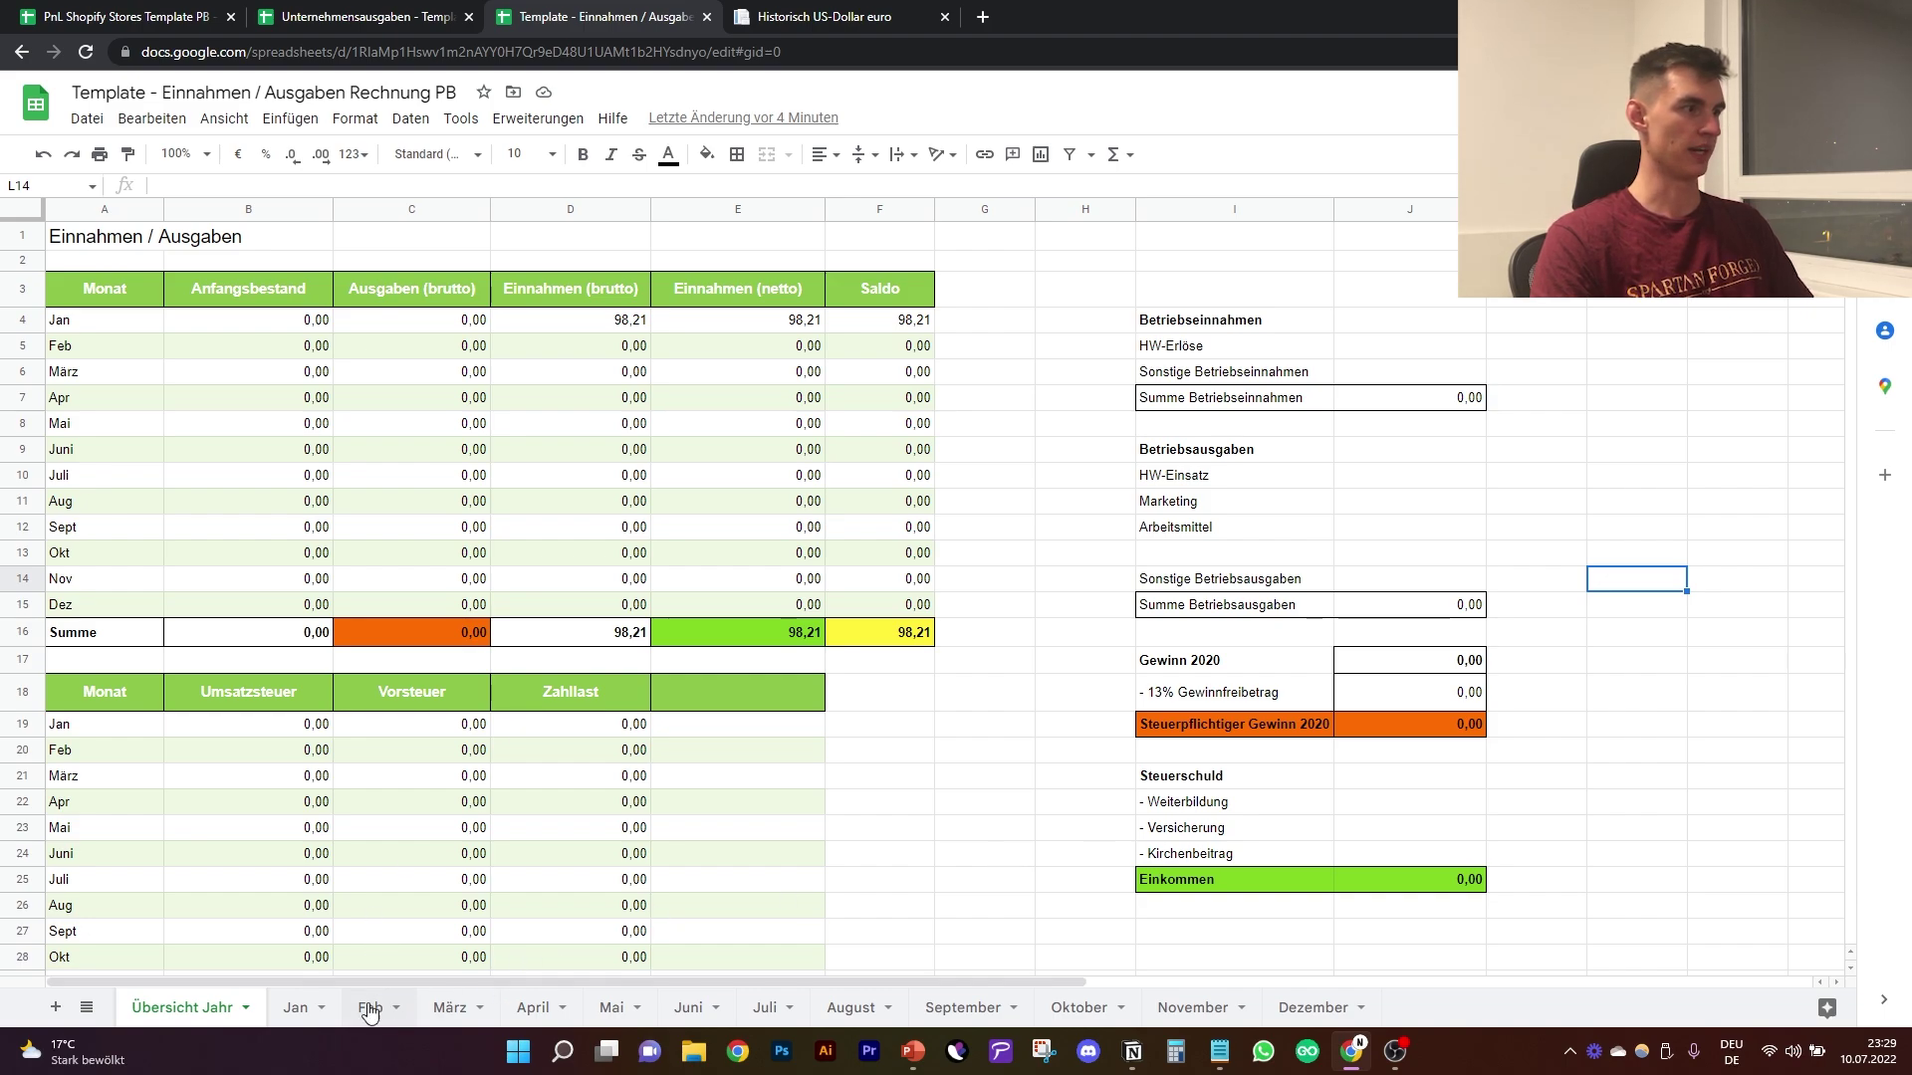
Step: Look through the booking rows on the Jan sheet and return to the Übersicht Jahr sheet
click(301, 1012)
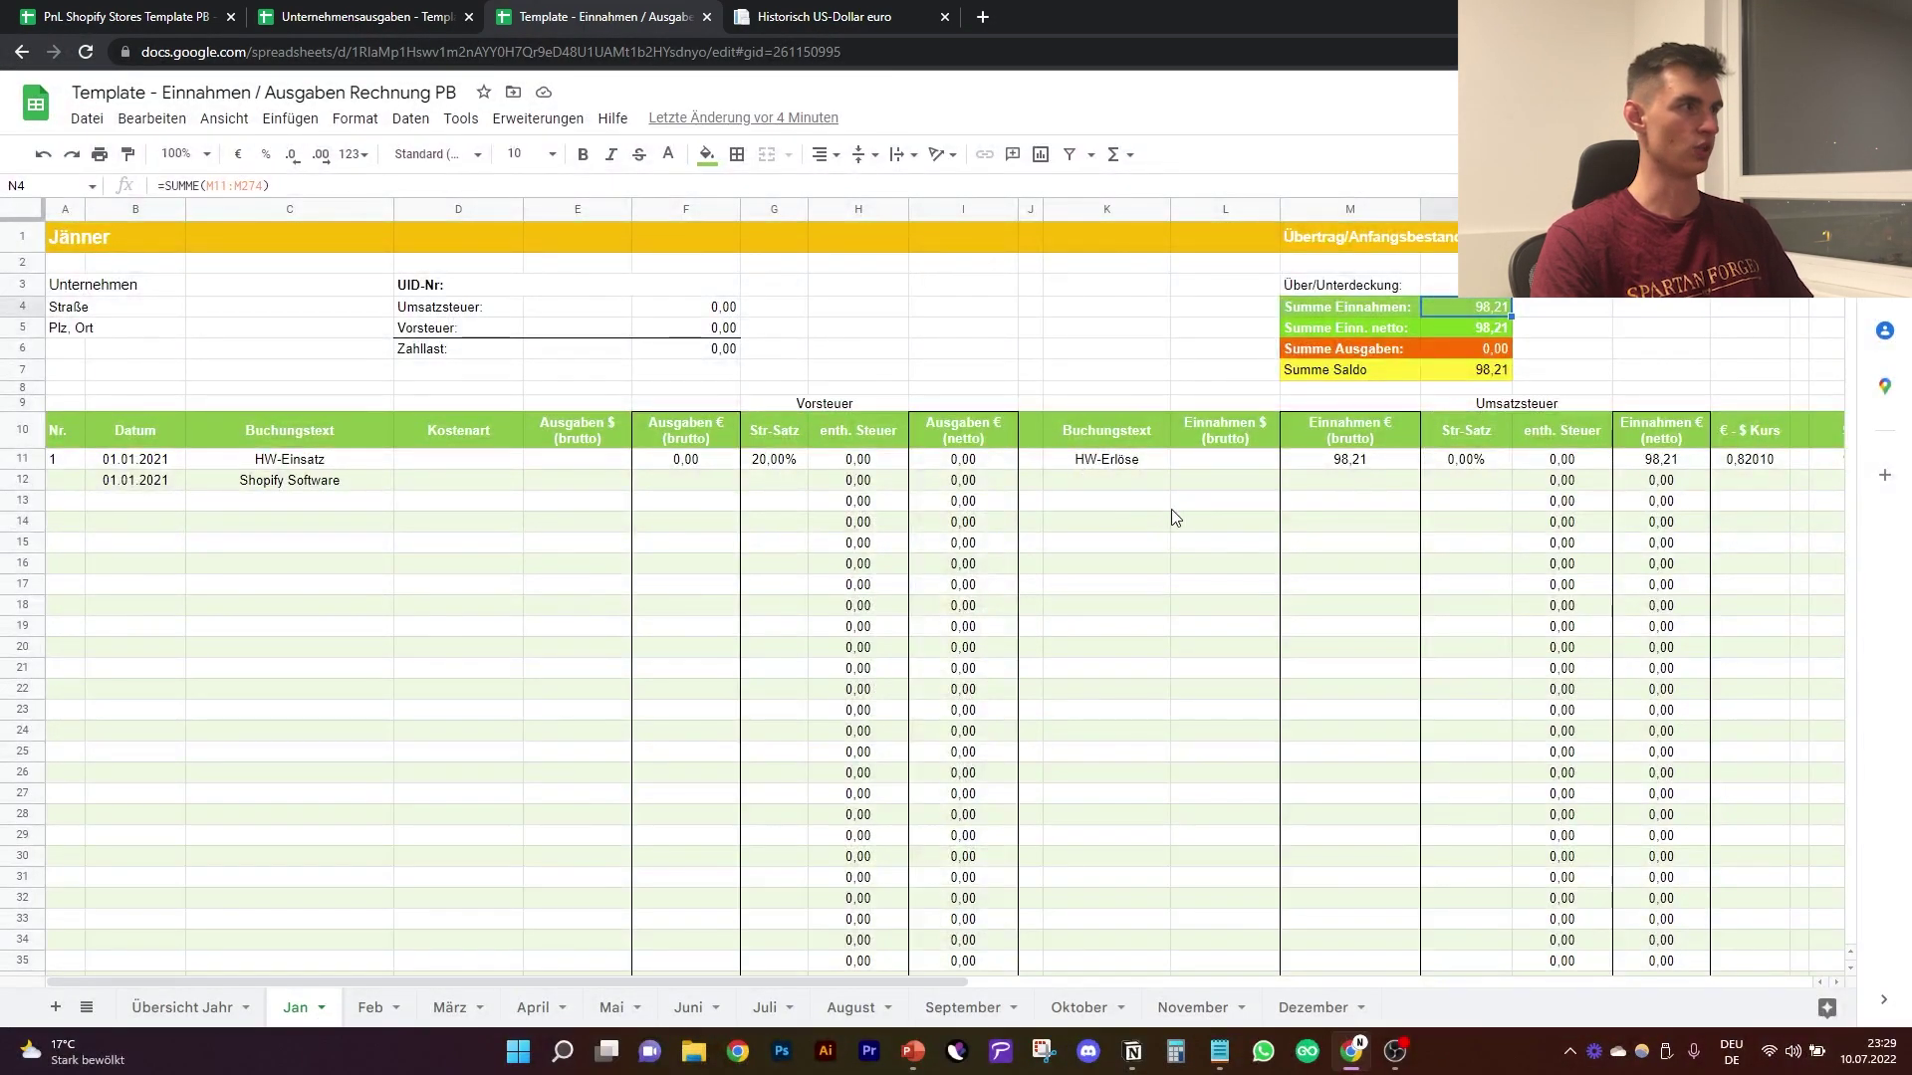
scroll(1125, 510, down, 1)
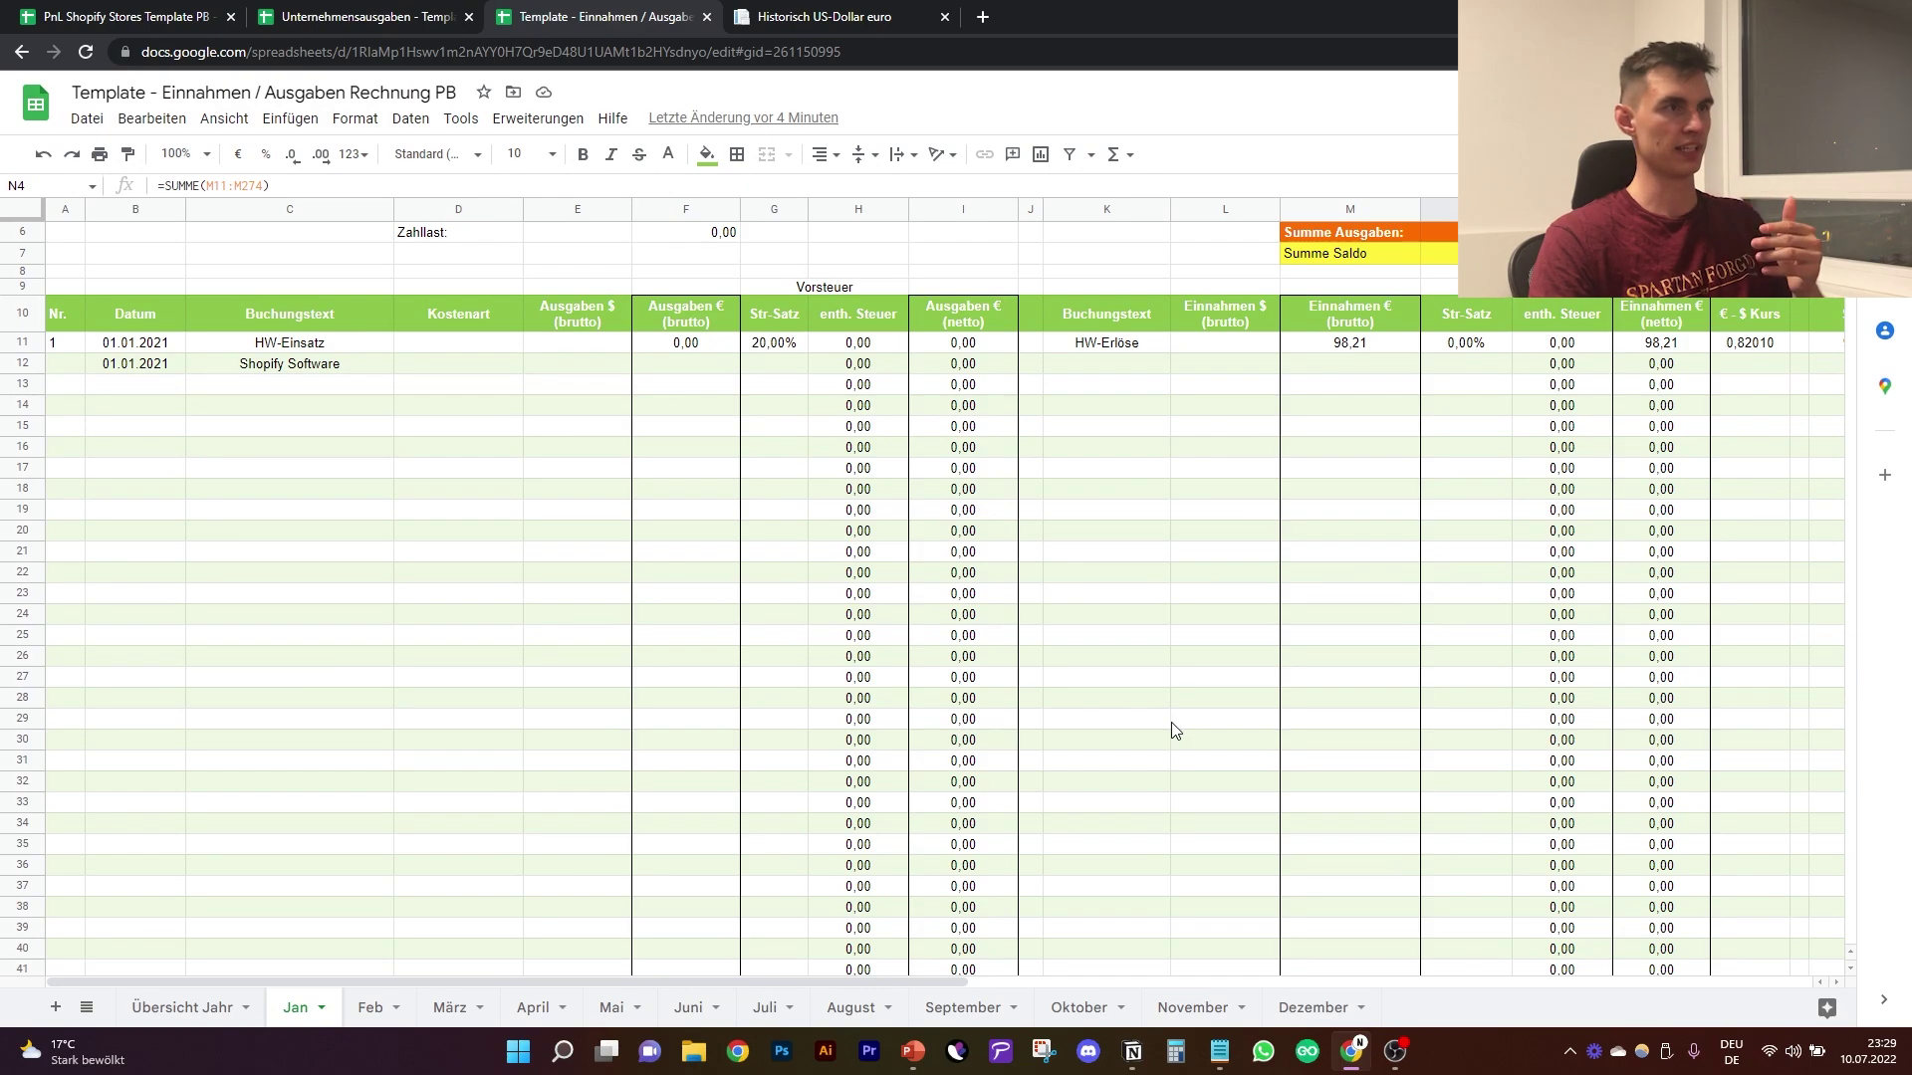
scroll(1171, 721, up, 2)
click(169, 1008)
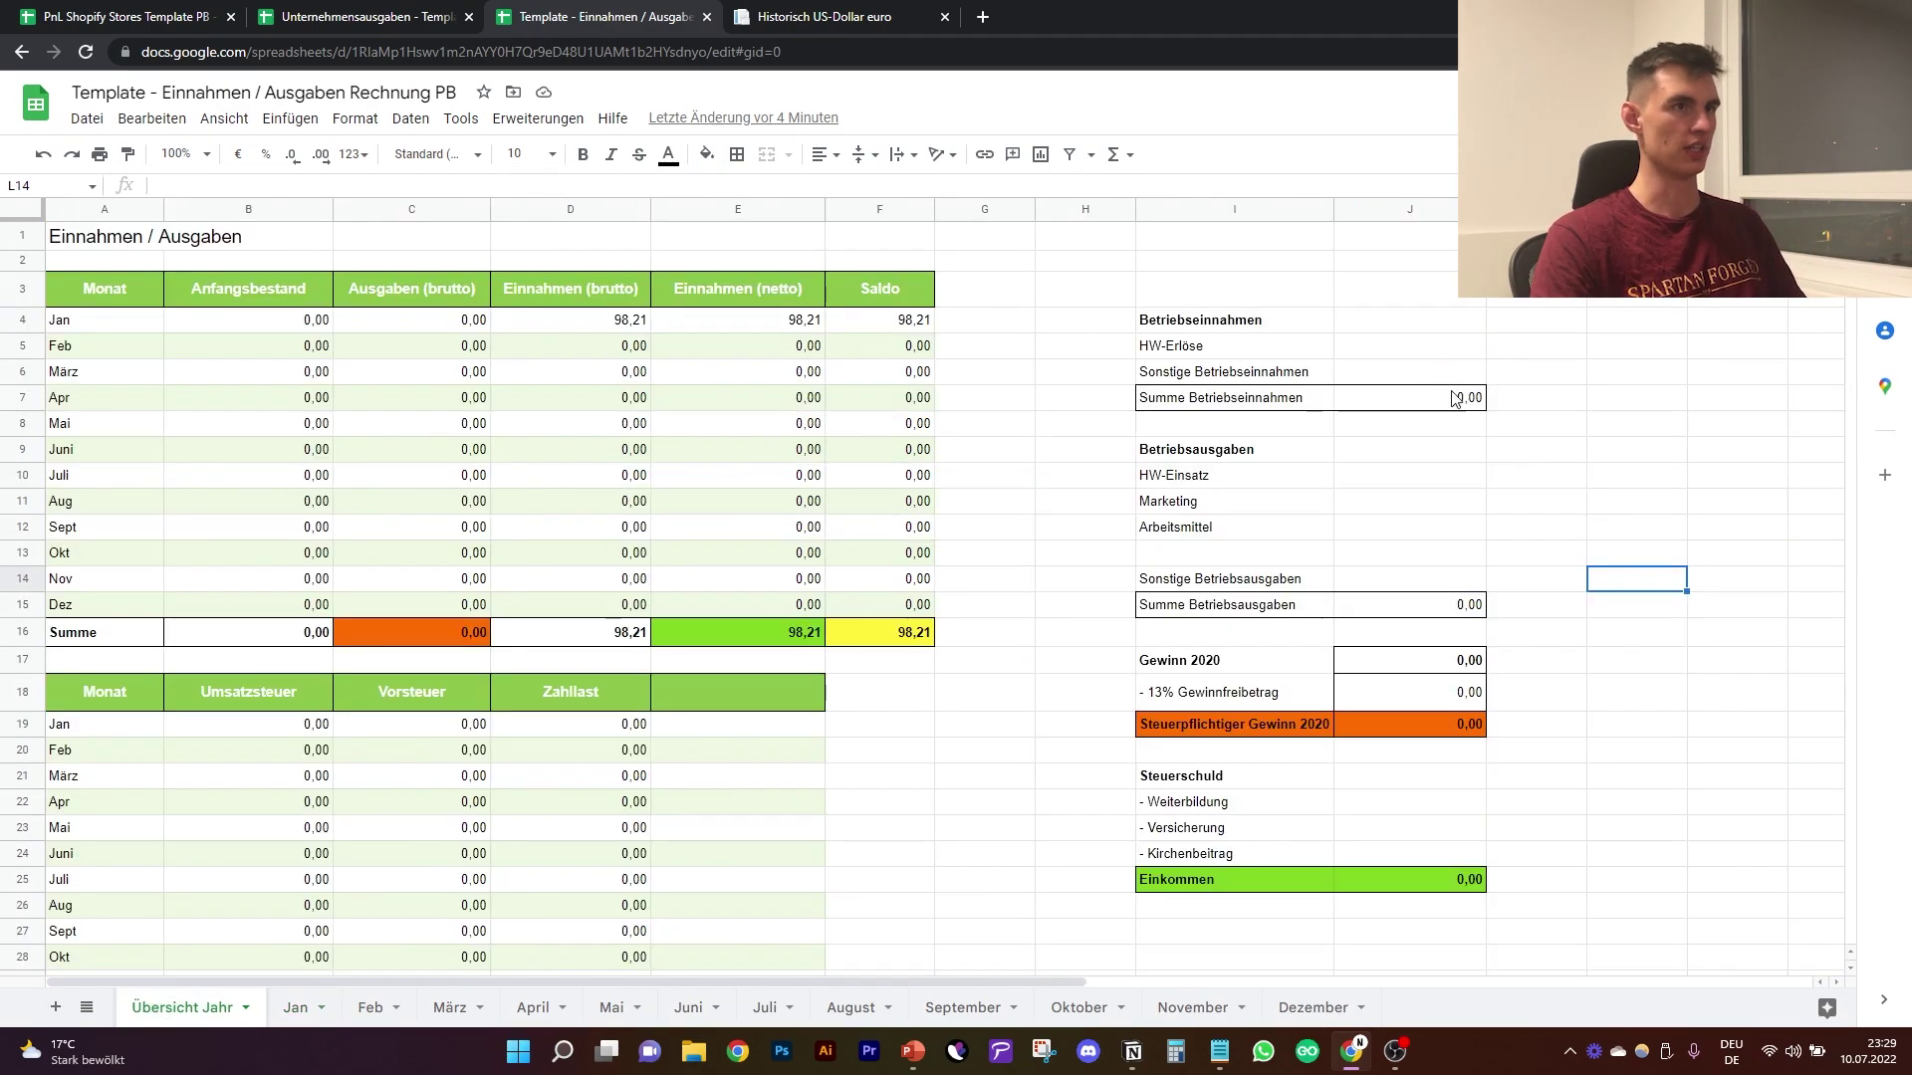
Step: Go through the Betriebseinnahmen cells and the HW-Einsatz, Marketing and Arbeitsmittel expense categories in the yearly overview
click(1389, 346)
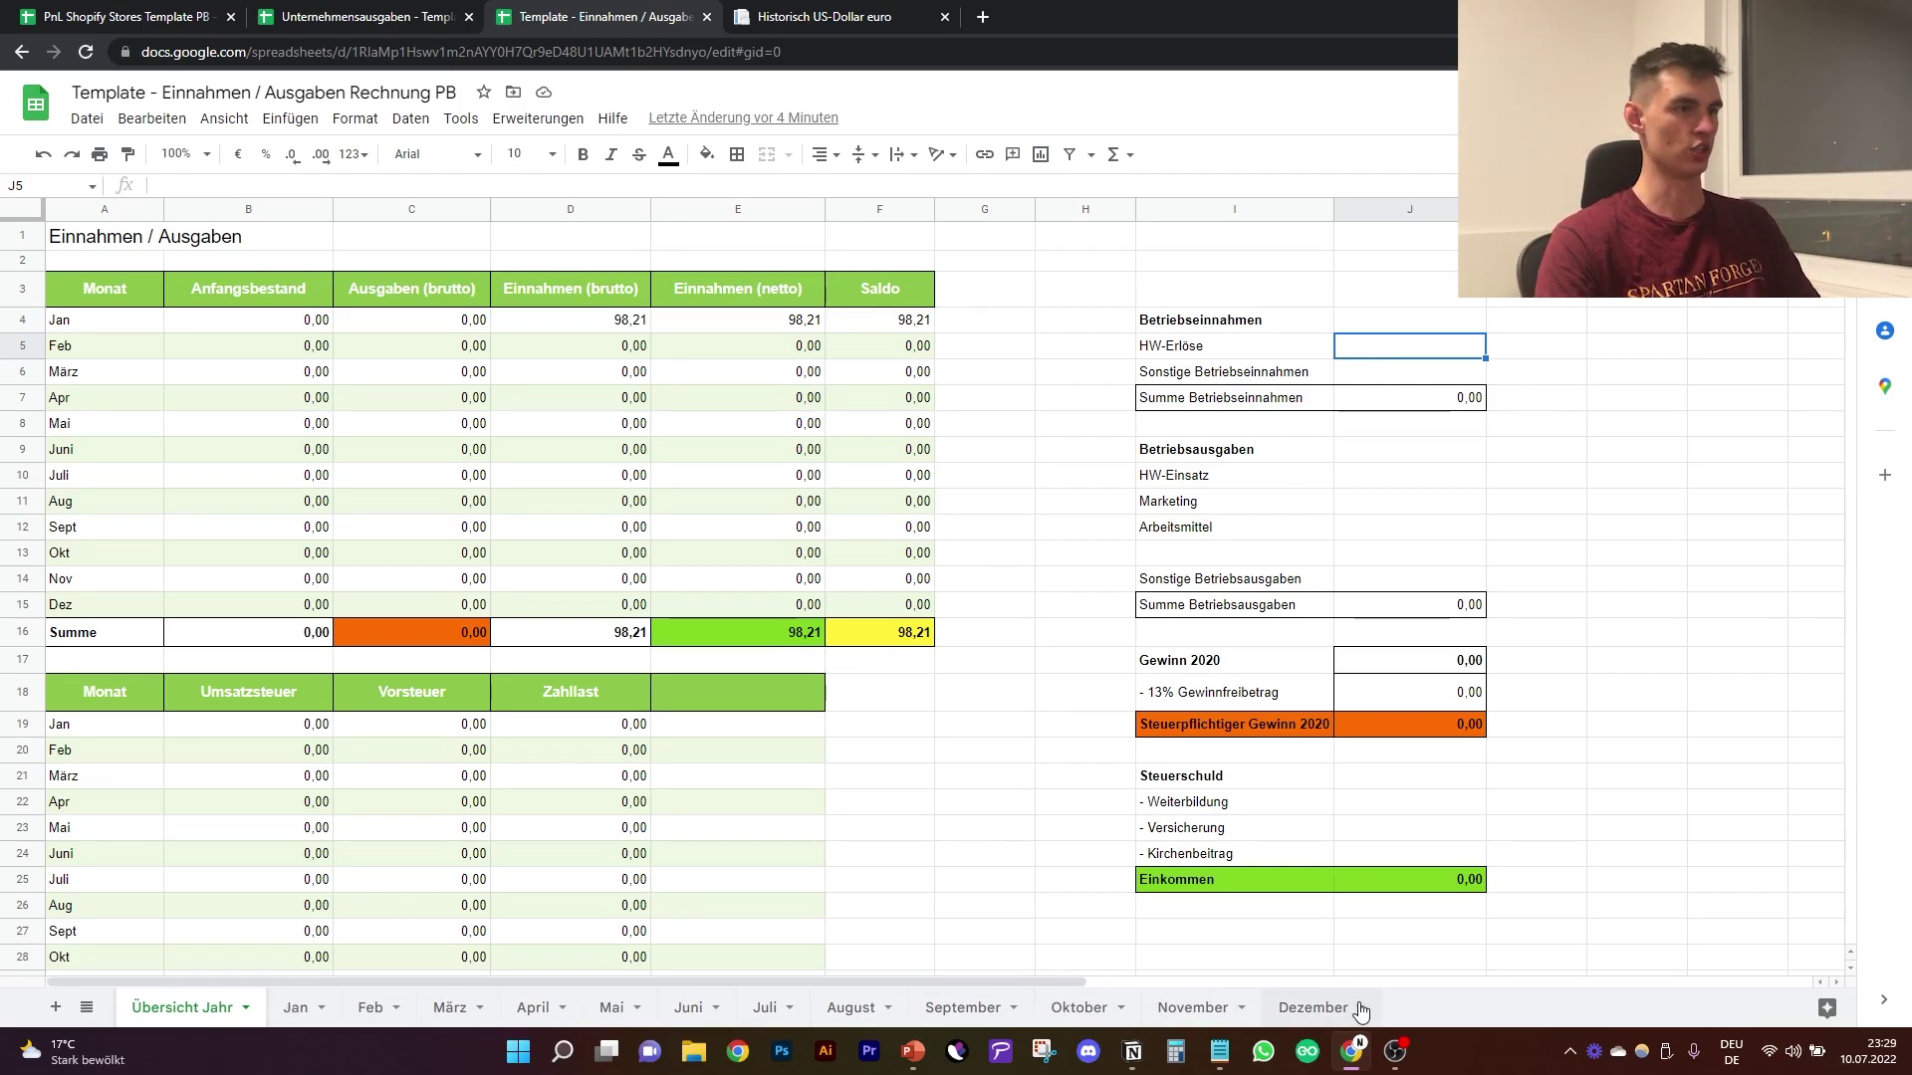
click(1382, 374)
click(1376, 476)
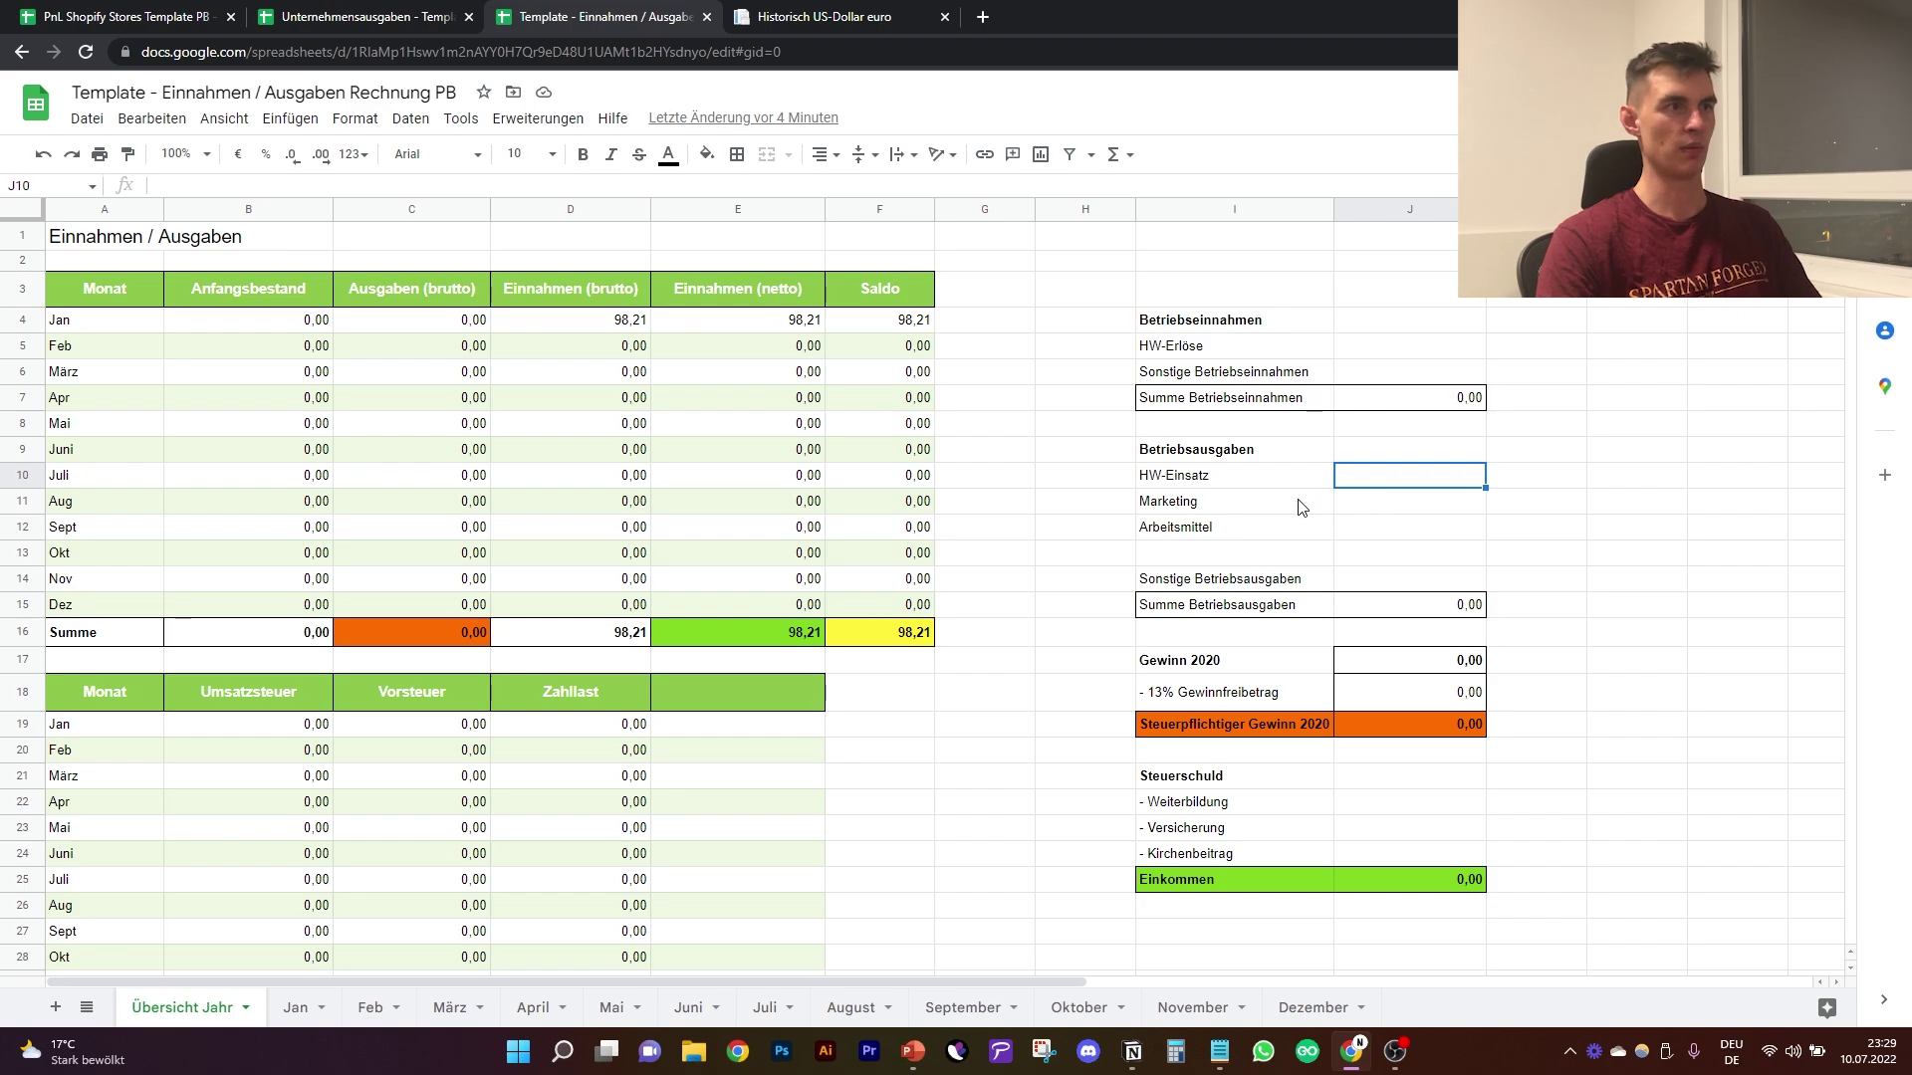
click(1193, 506)
click(1205, 533)
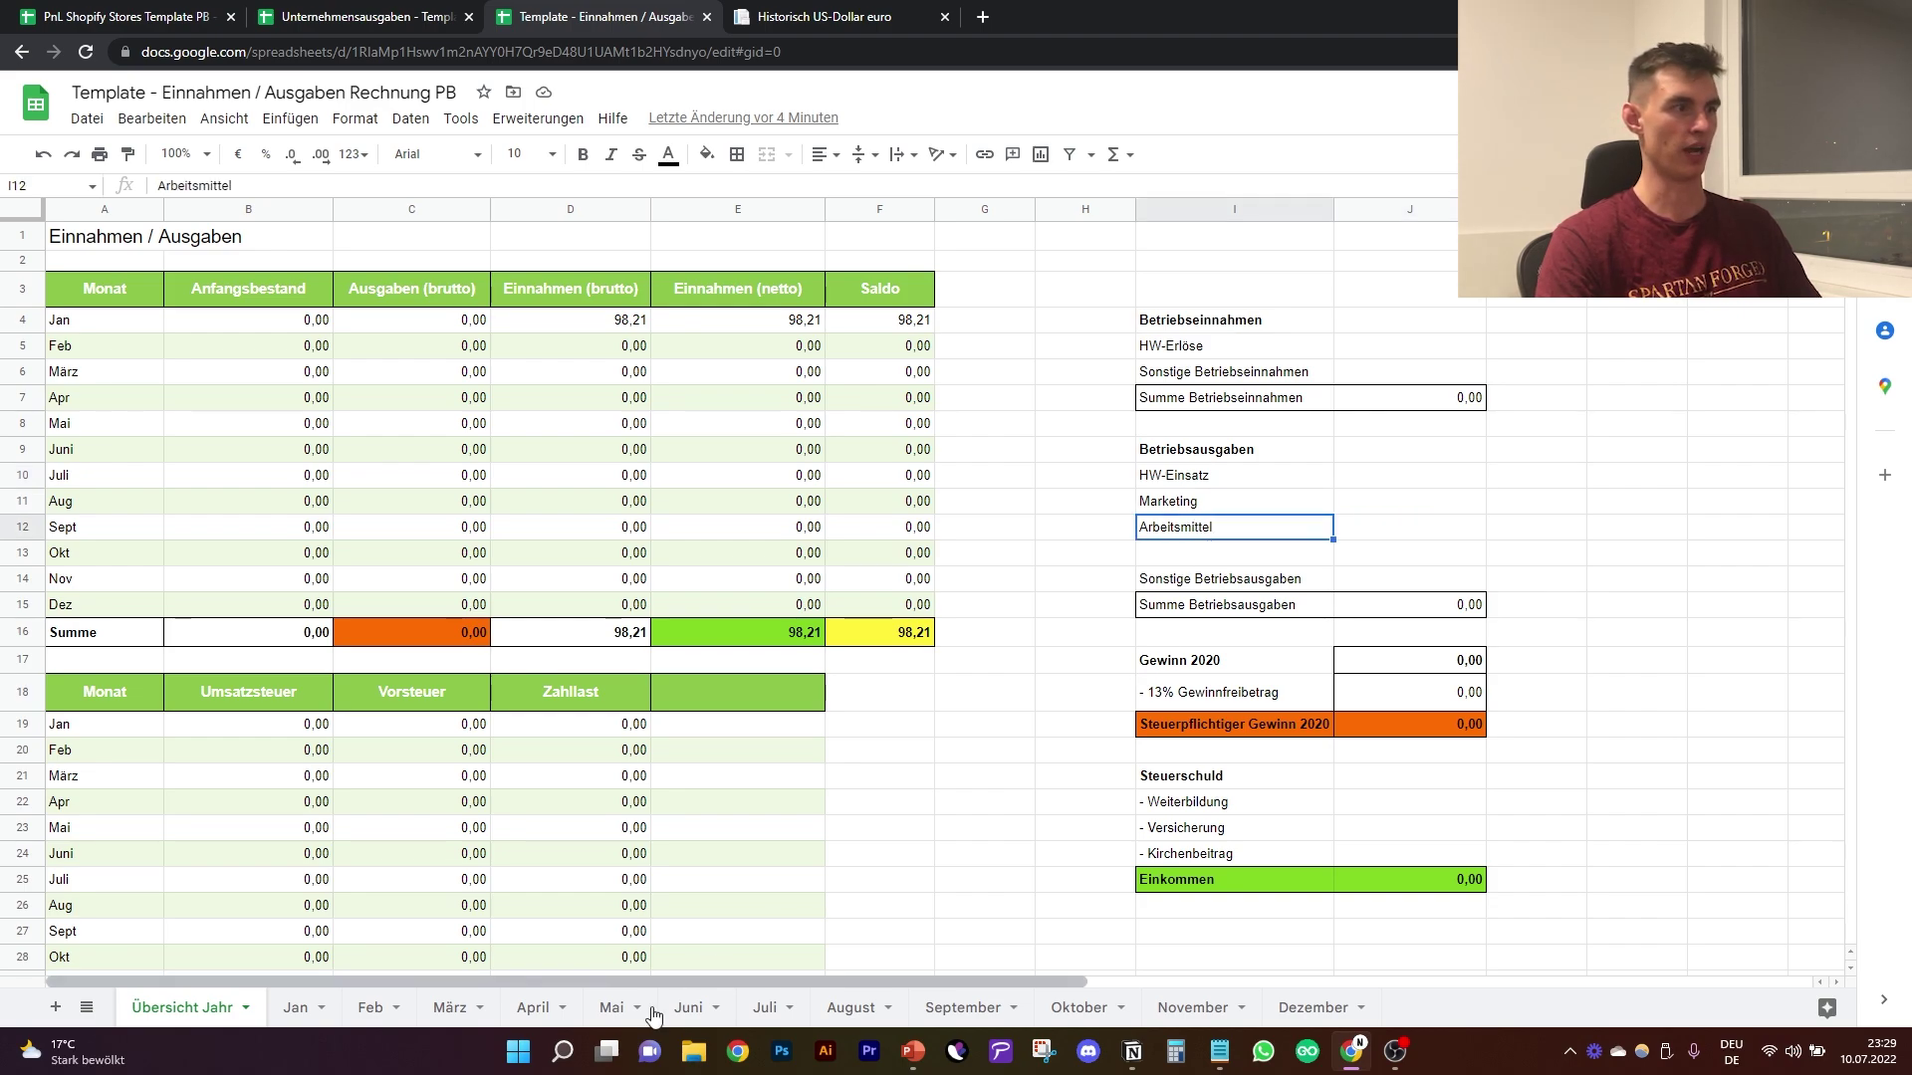
Step: On the Jan sheet, set the Kostenart to HW for the HW-Einsatz booking and Software for the Shopify Software booking
click(299, 1008)
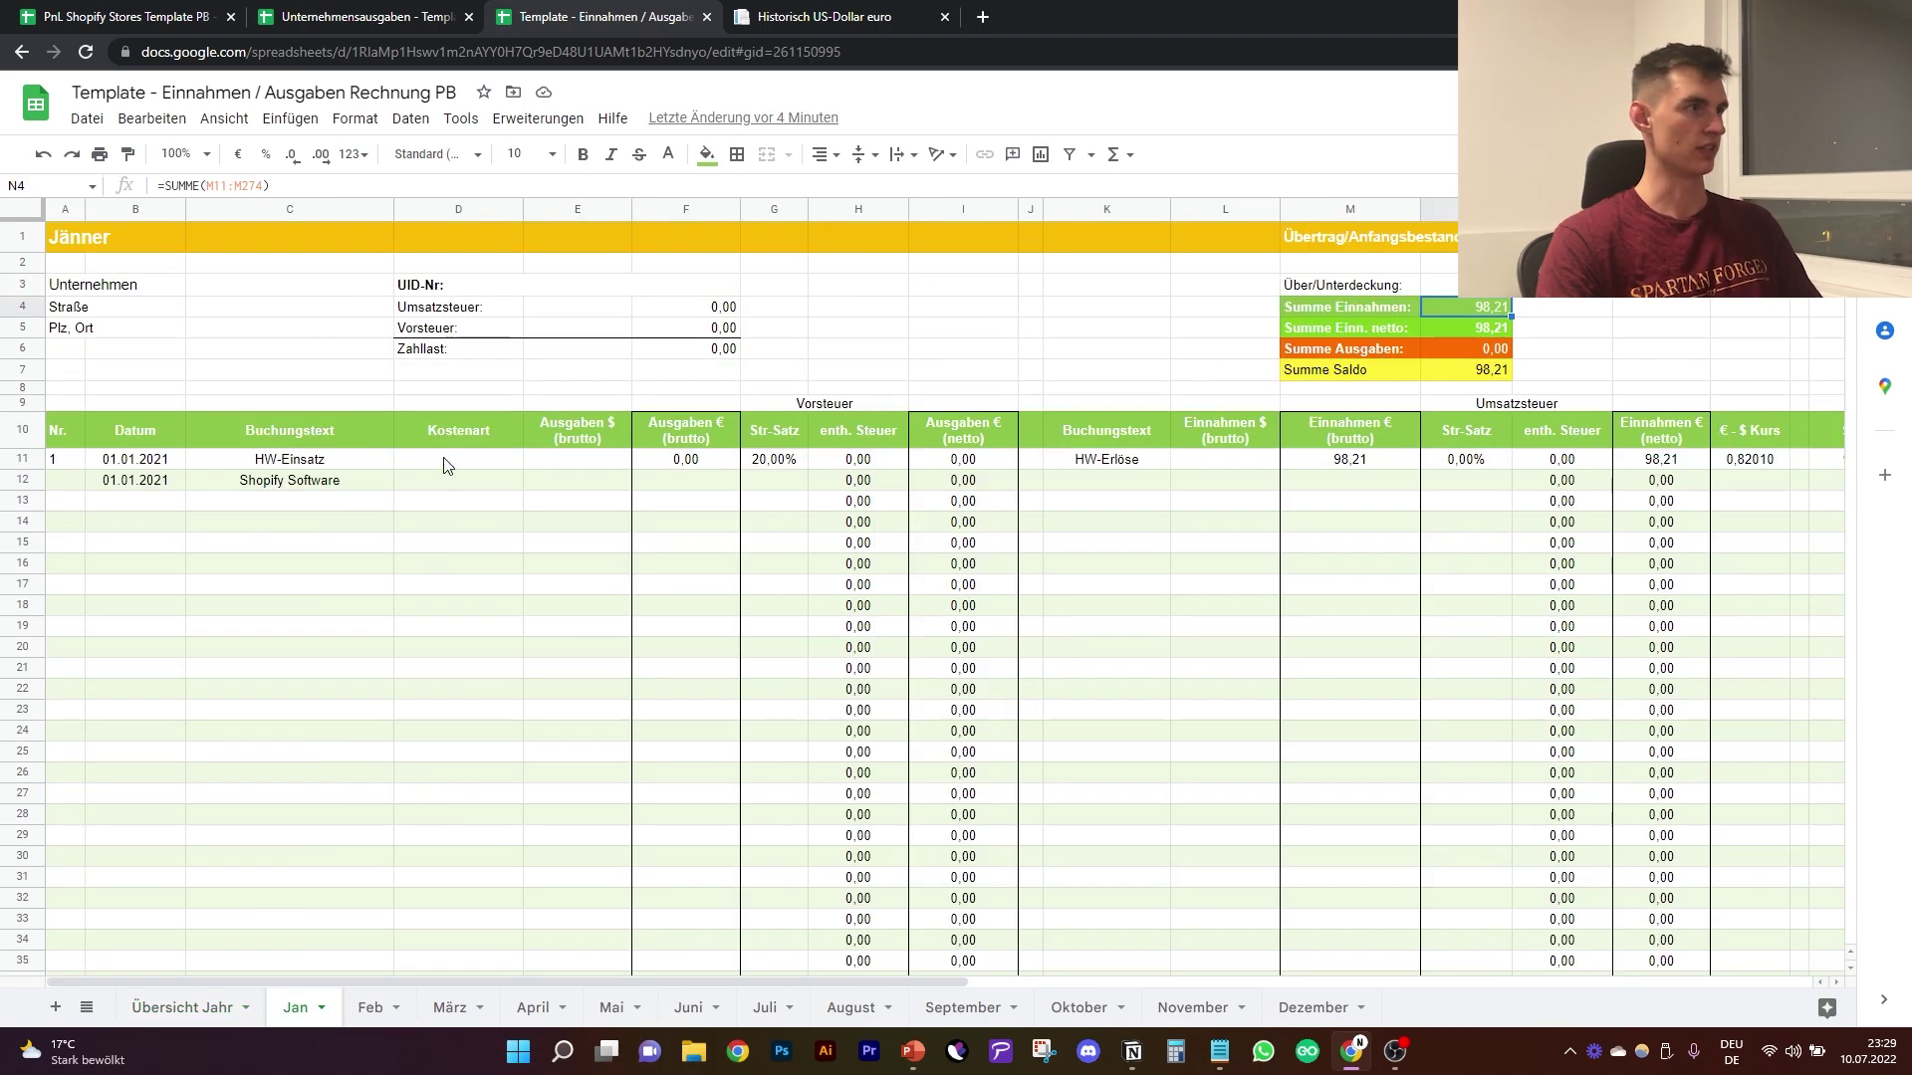
click(314, 463)
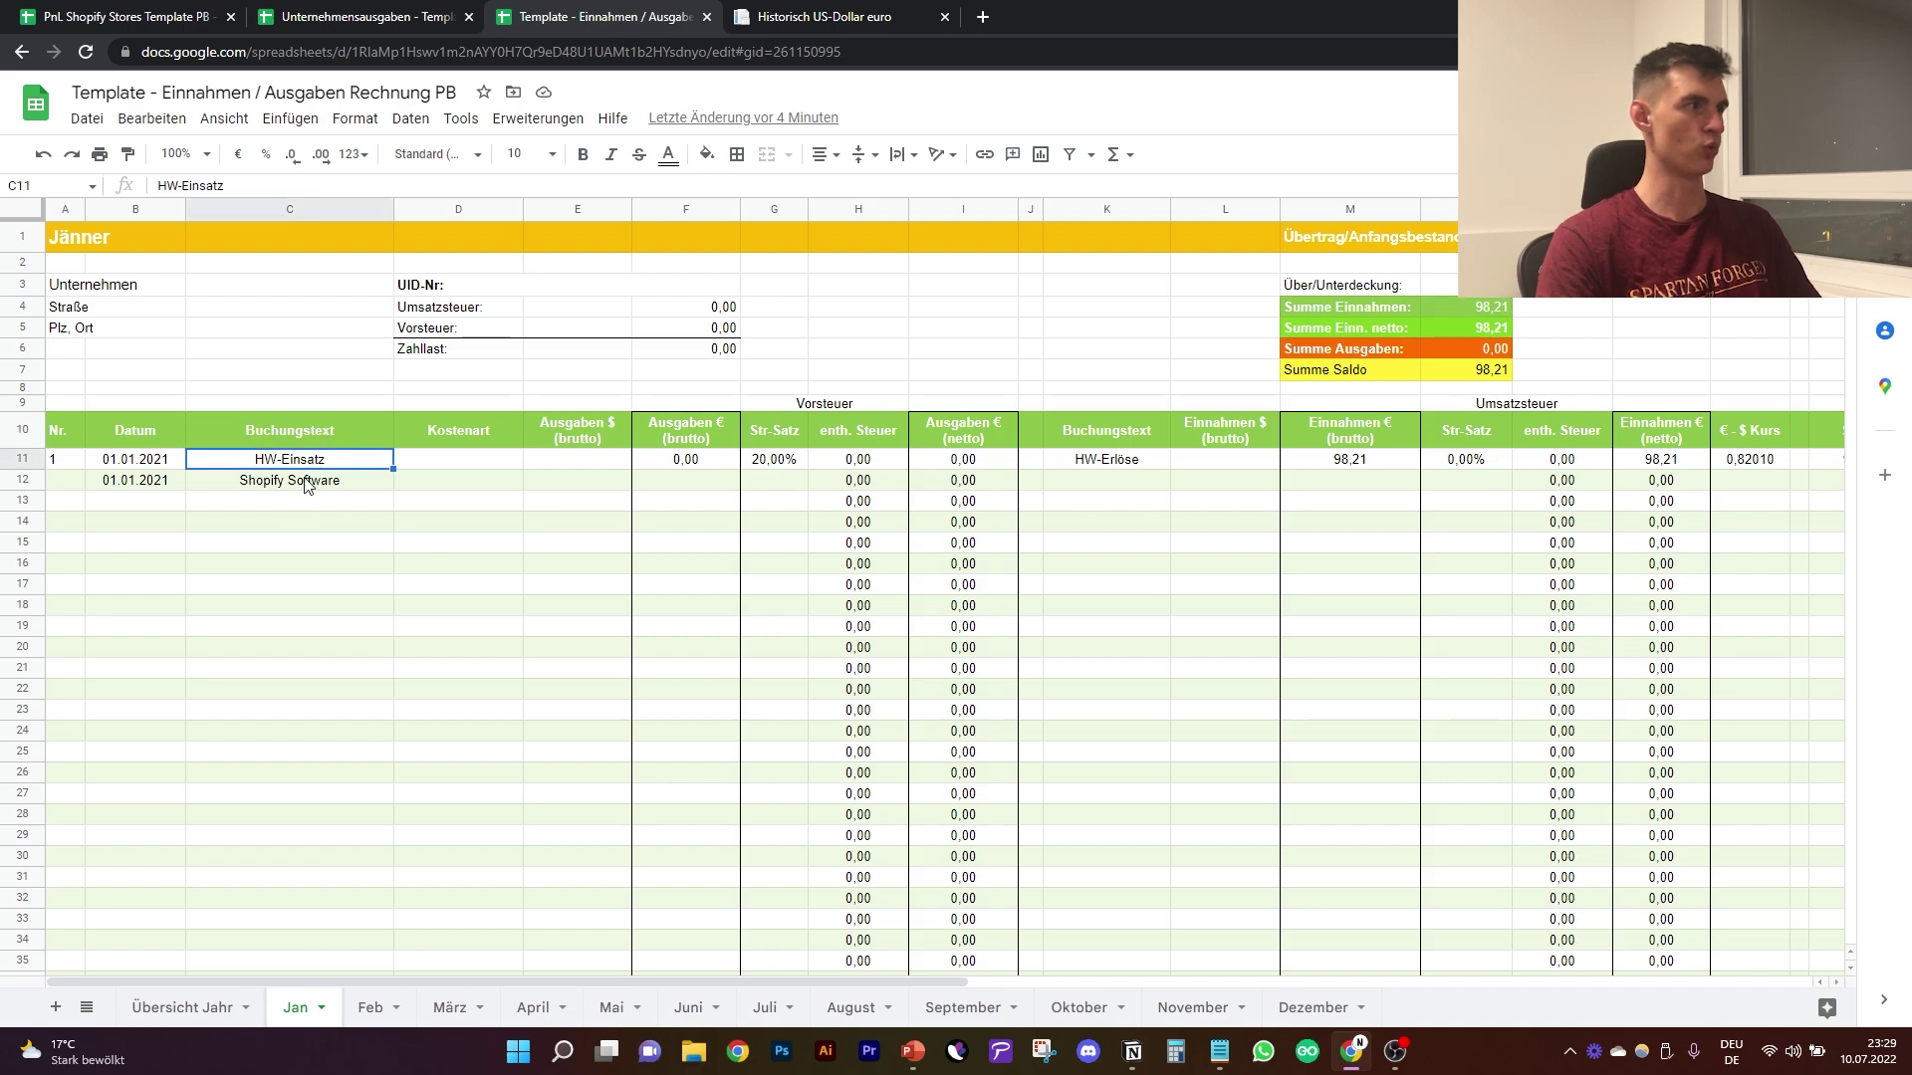
click(476, 463)
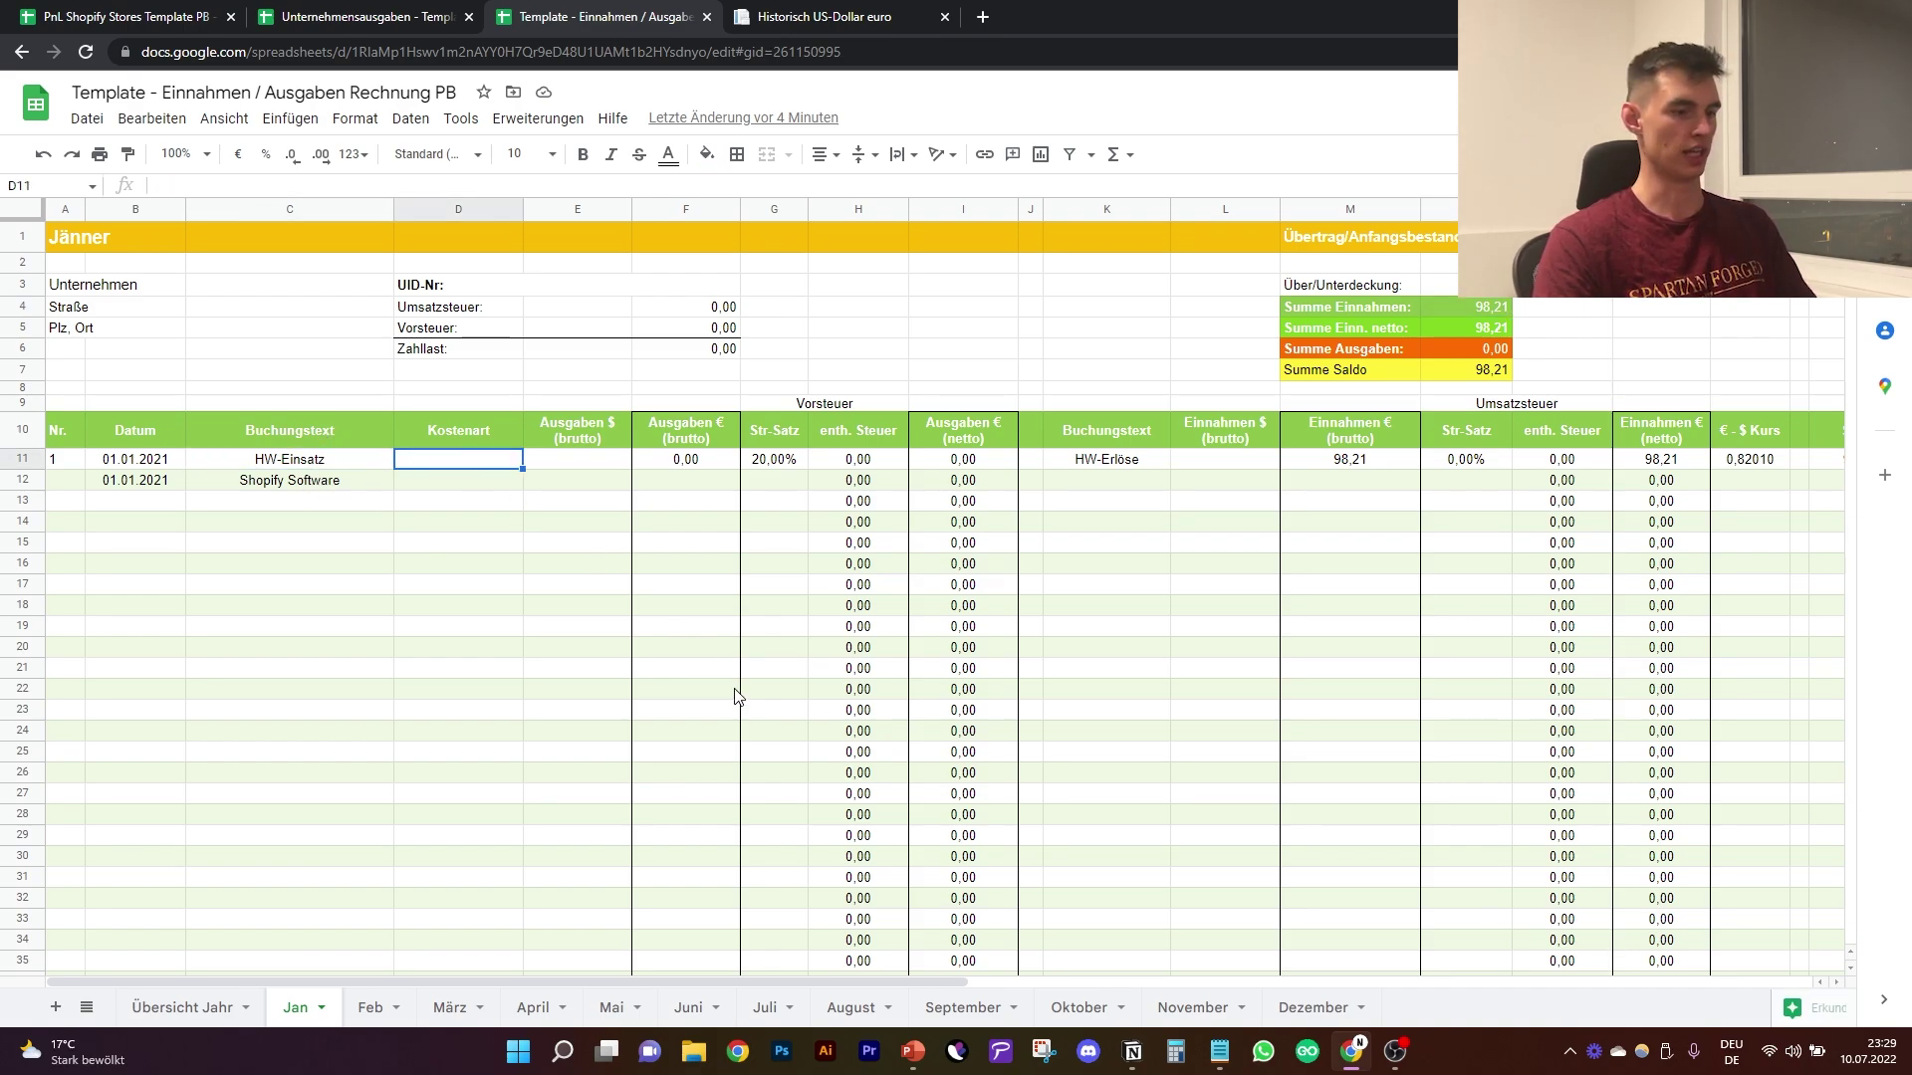
text(H)
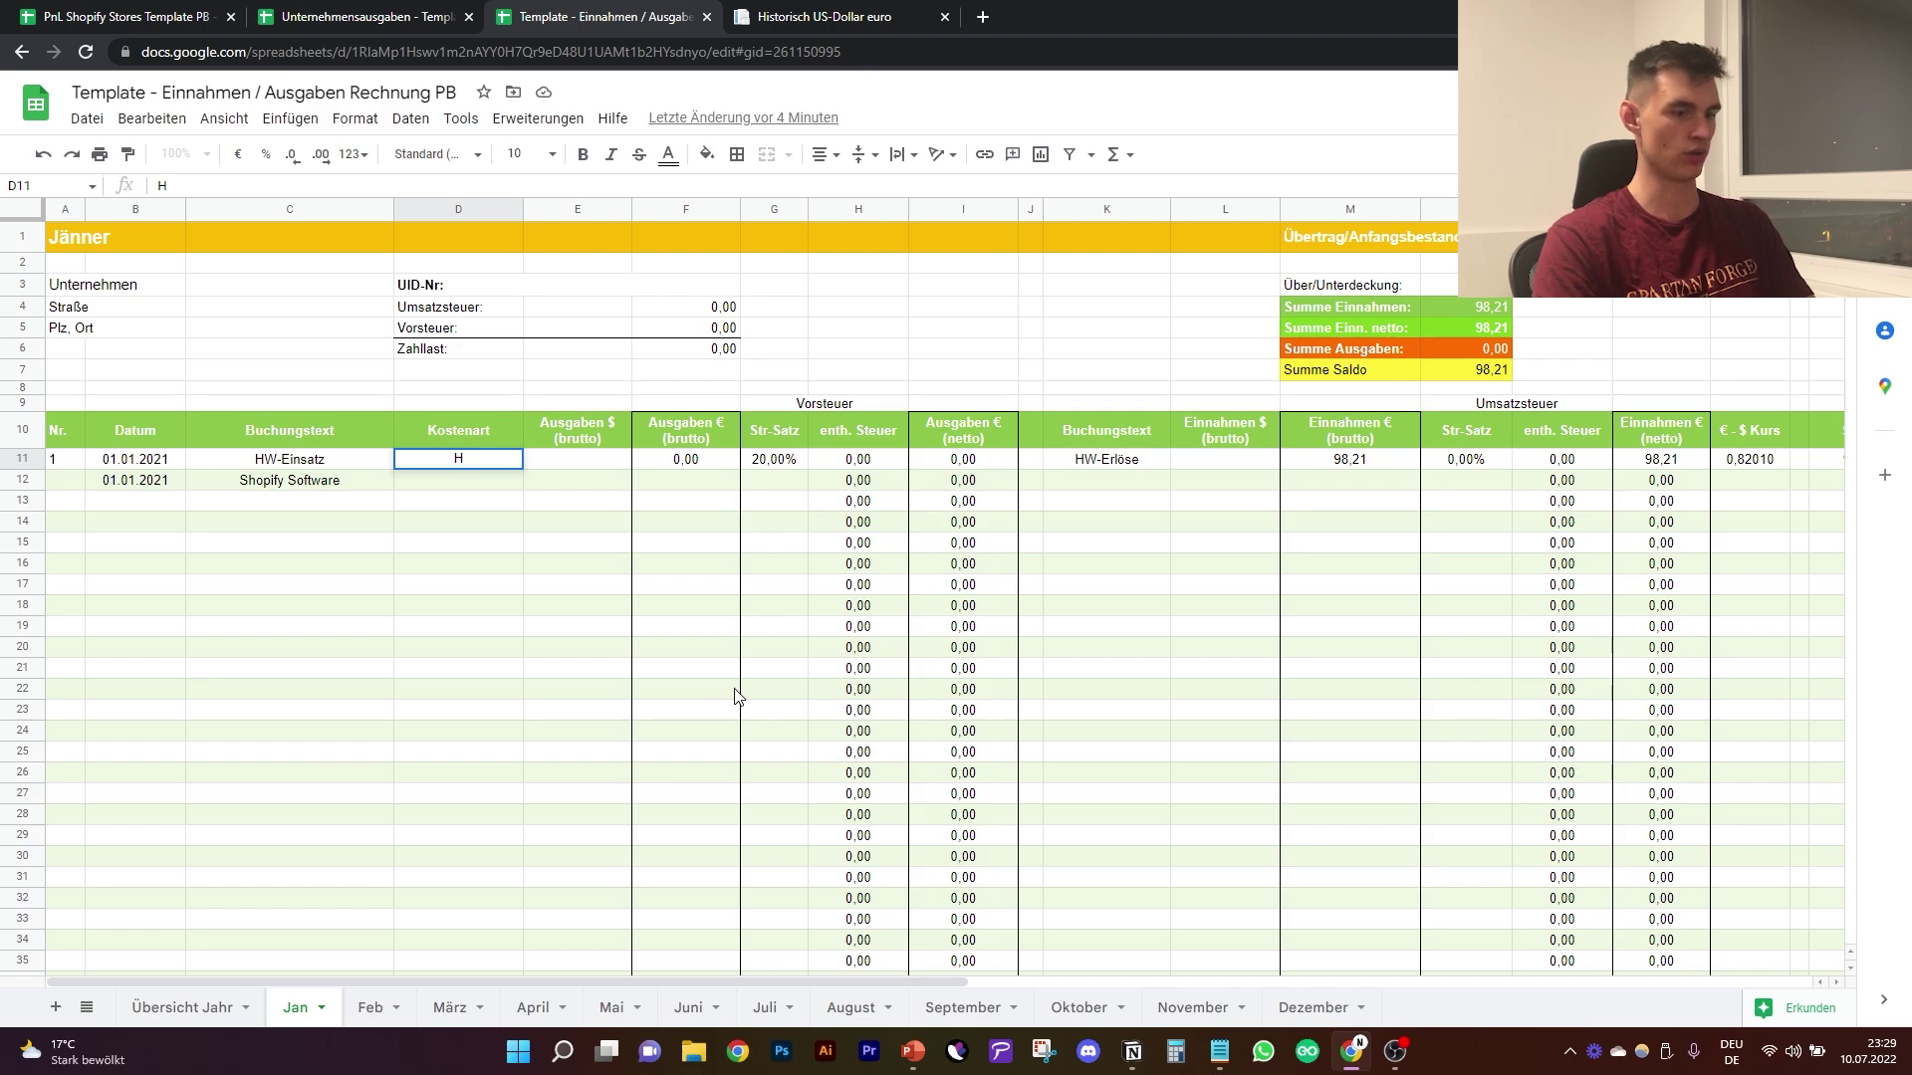
text(W)
key(Return)
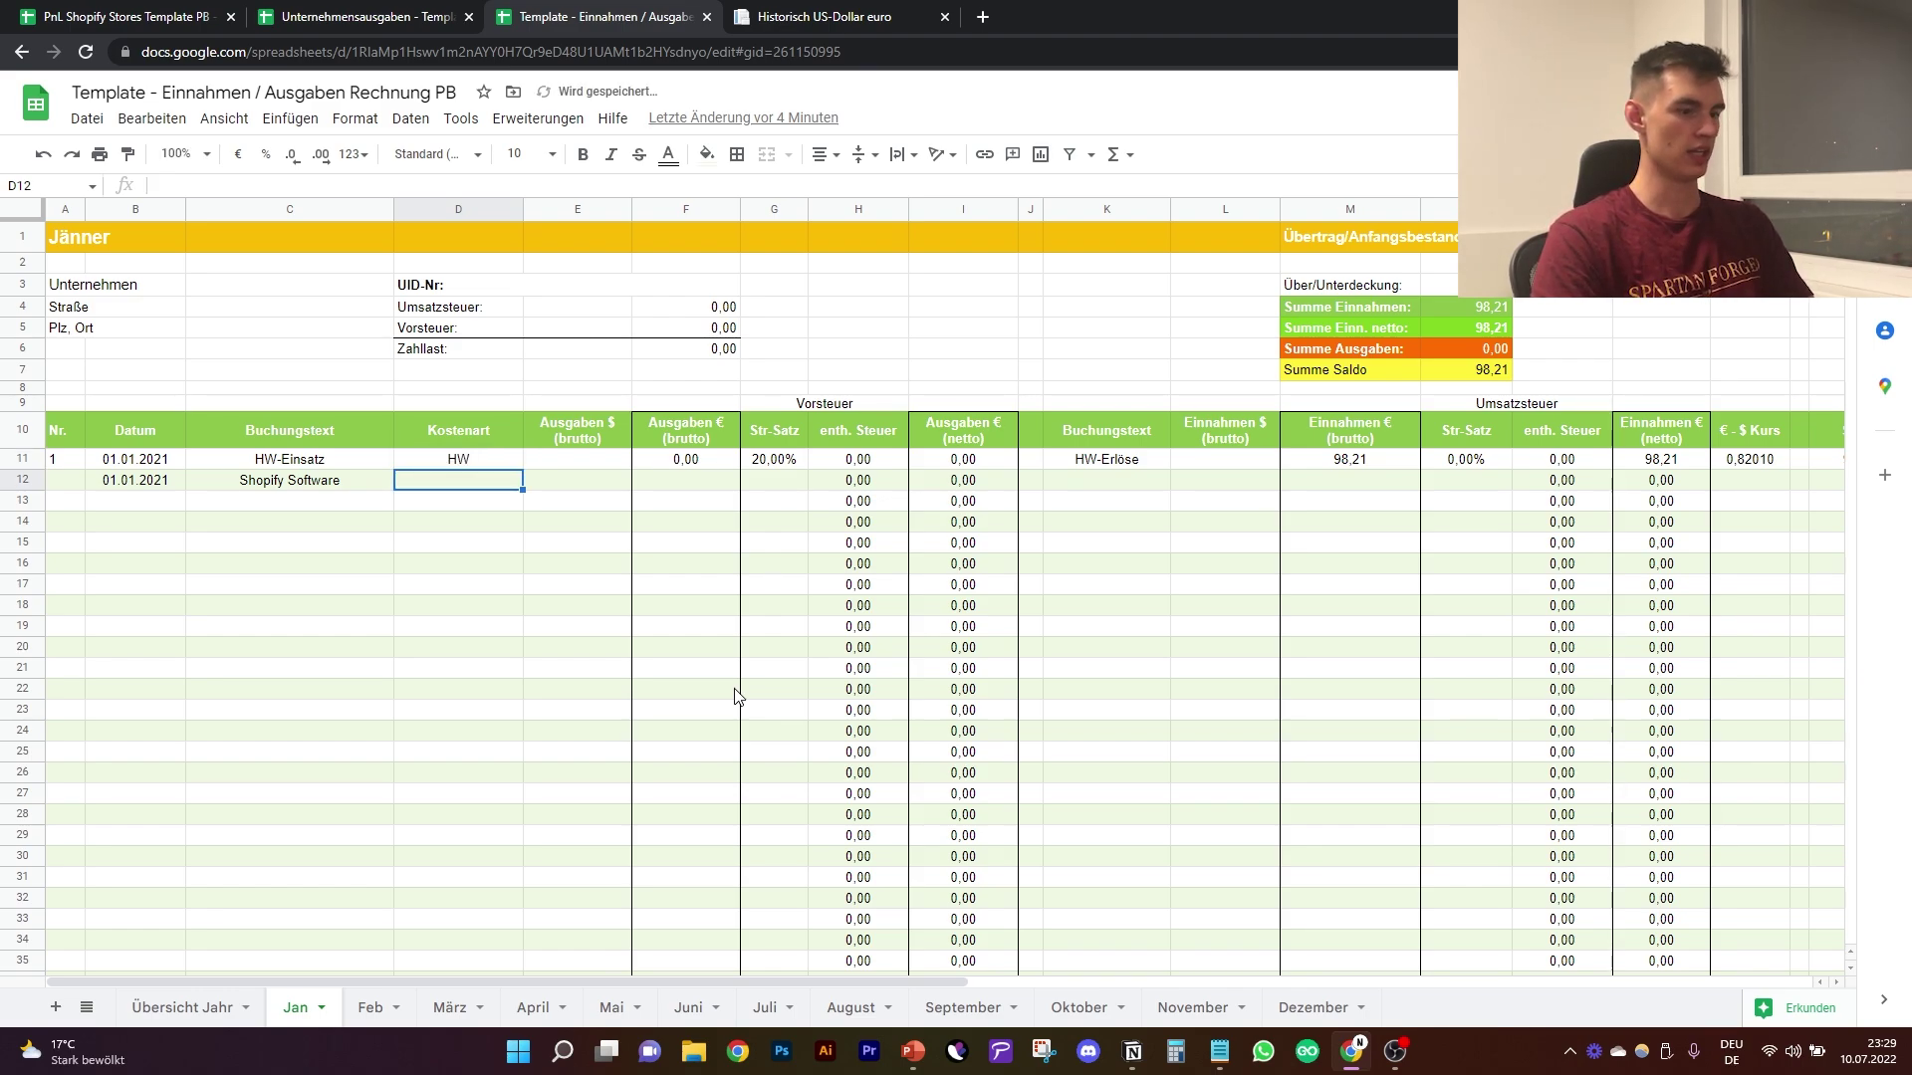
text(Software)
key(Return)
Step: Add an FB Ads booking in row 13 of the Jan sheet with the Kostenart Marketing
key(Left)
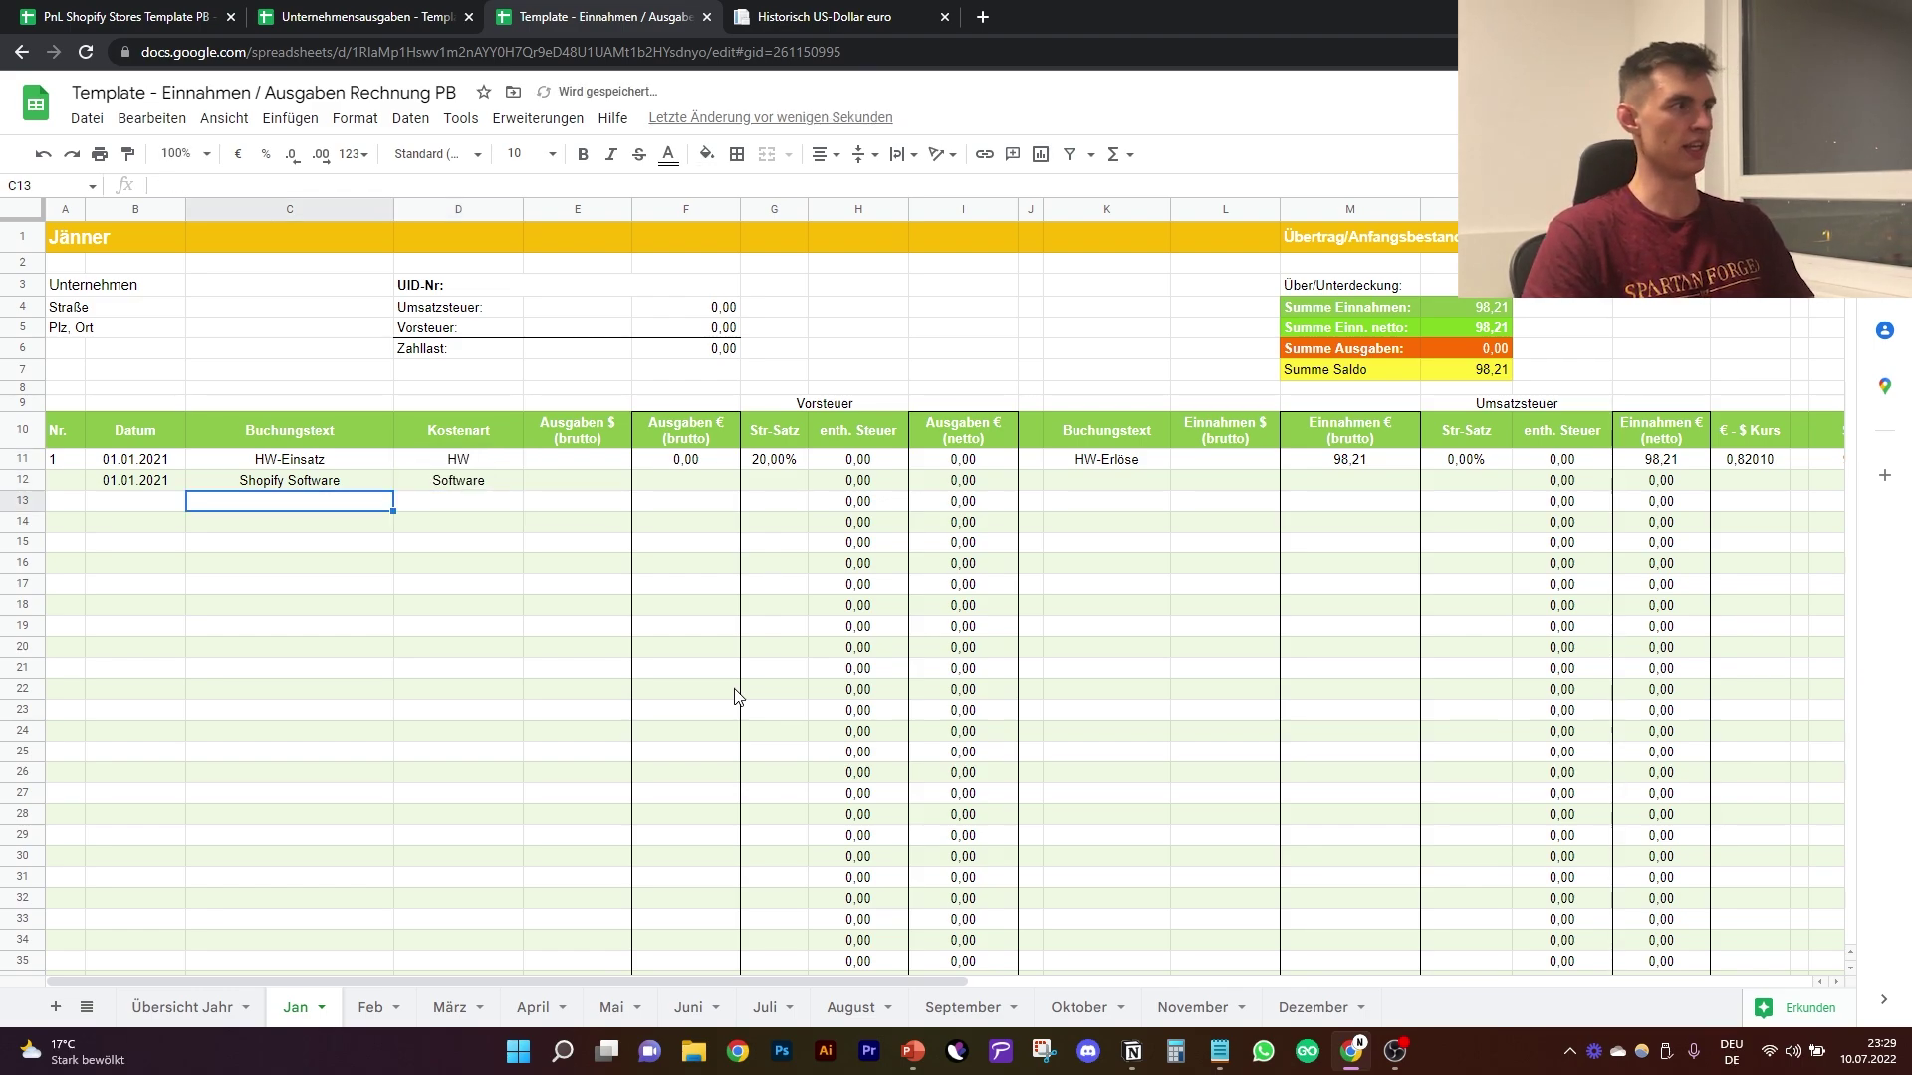
text(FB Ads)
key(Tab)
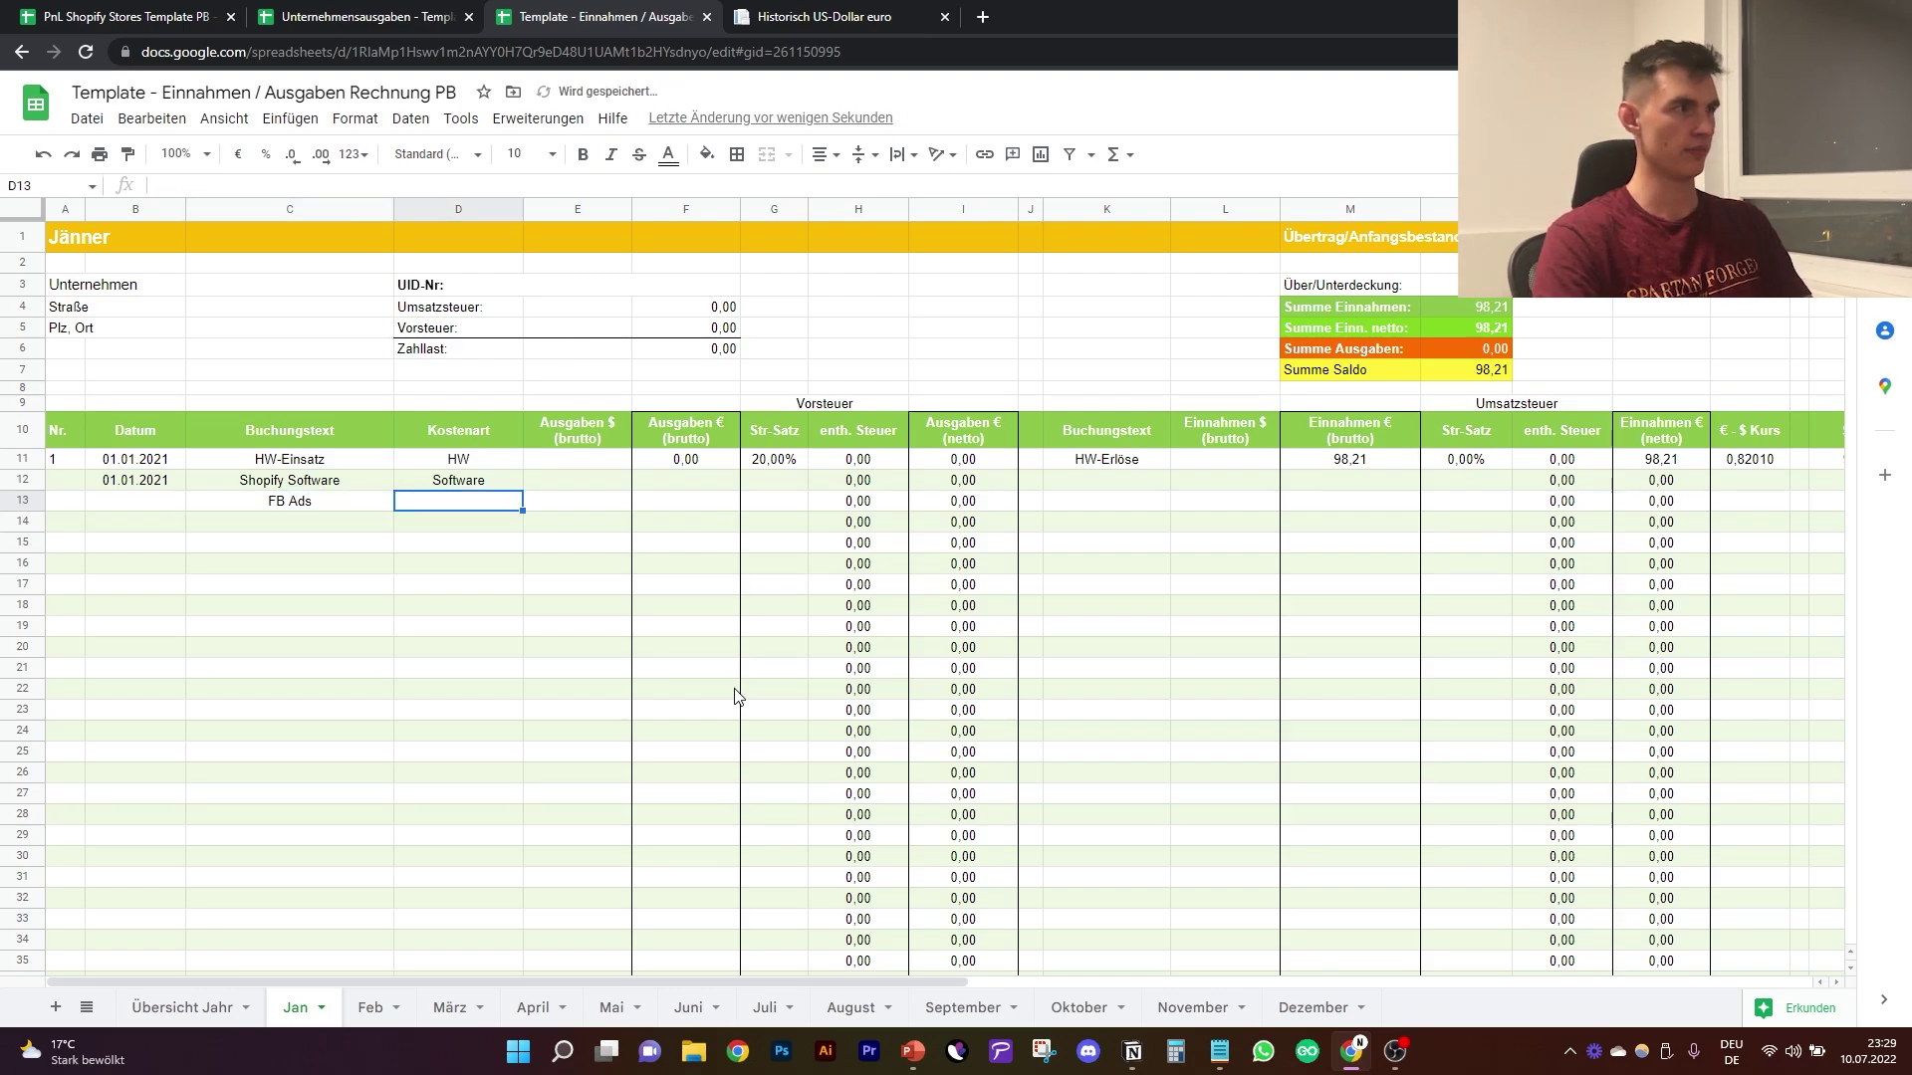
text(Marketing)
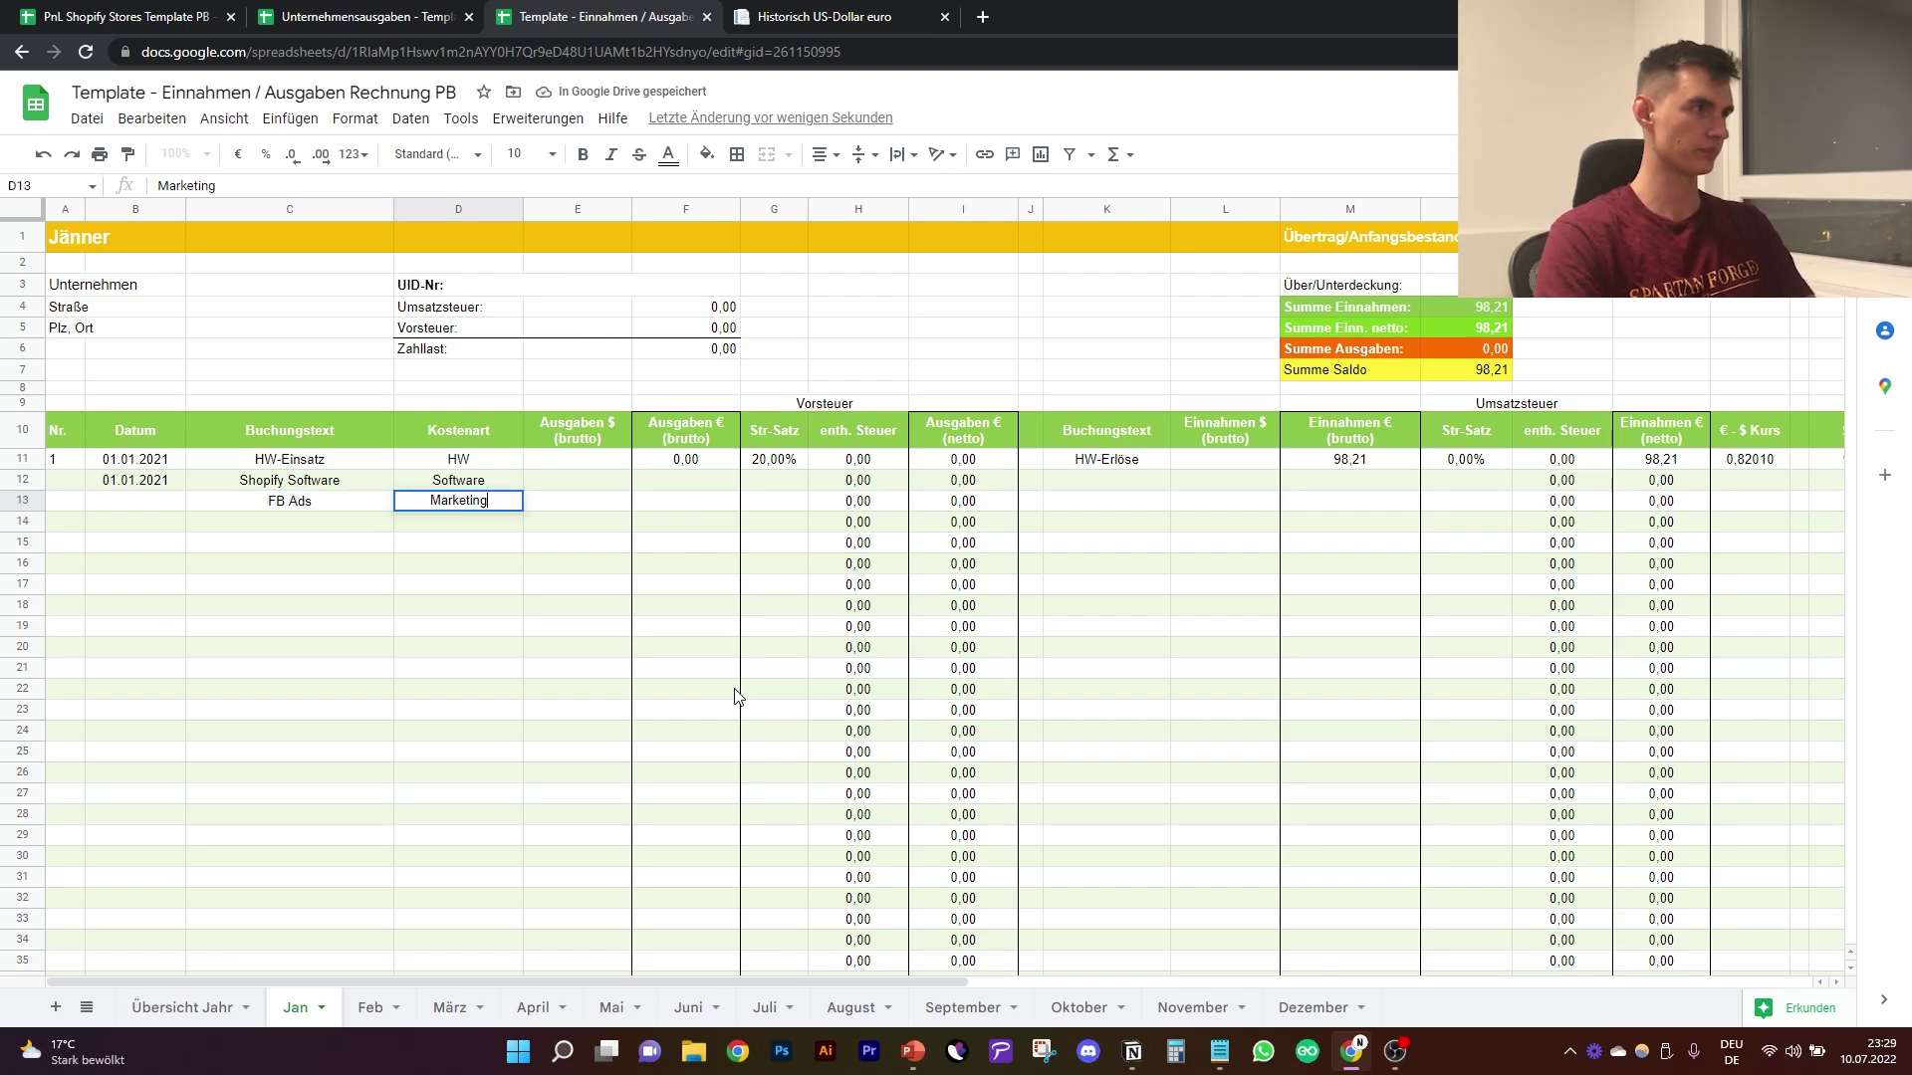
key(Return)
Step: Change the Kostenart of the FB Ads booking to Werbung
key(Up)
key(Right)
text(We)
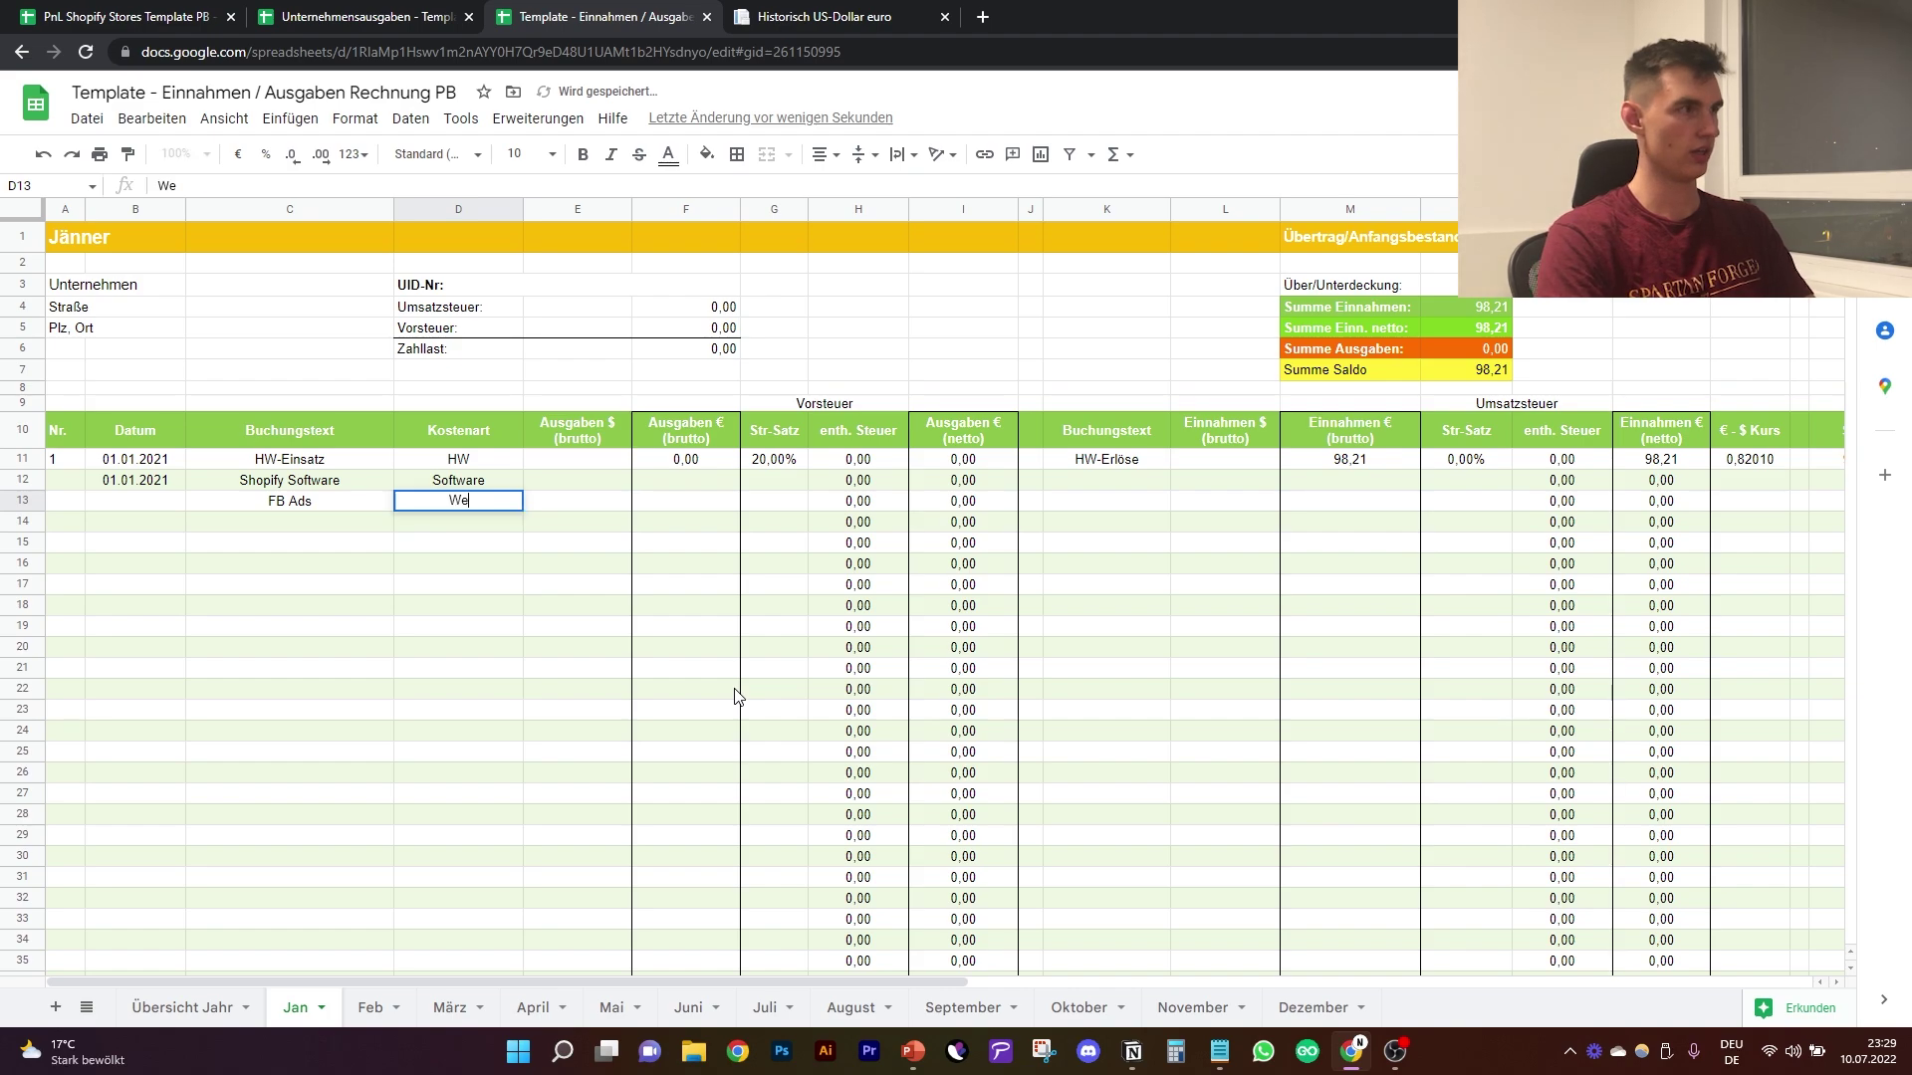
text(rbung)
key(Return)
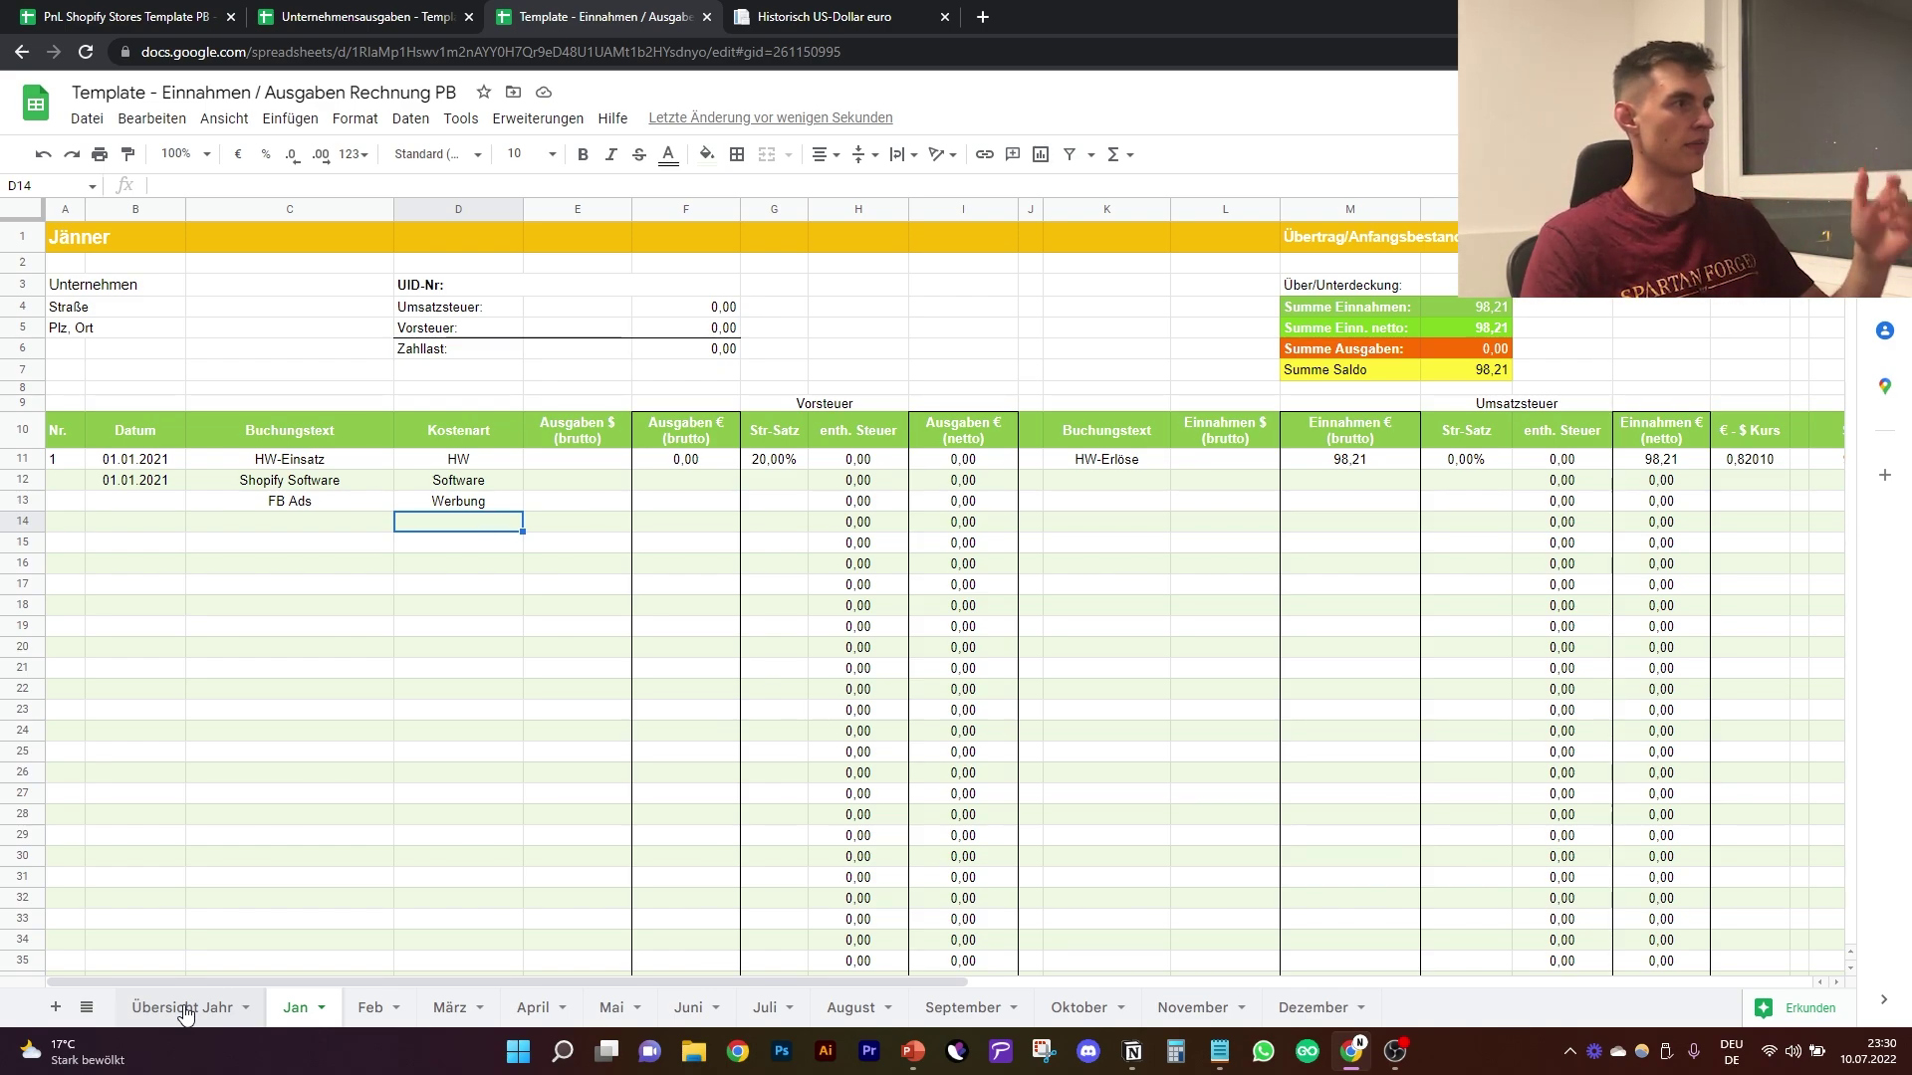
Step: Check the Kostenart of the FB Ads booking, then review Arbeitsmittel and Sonstige Betriebsausgaben on the Übersicht Jahr sheet
click(477, 508)
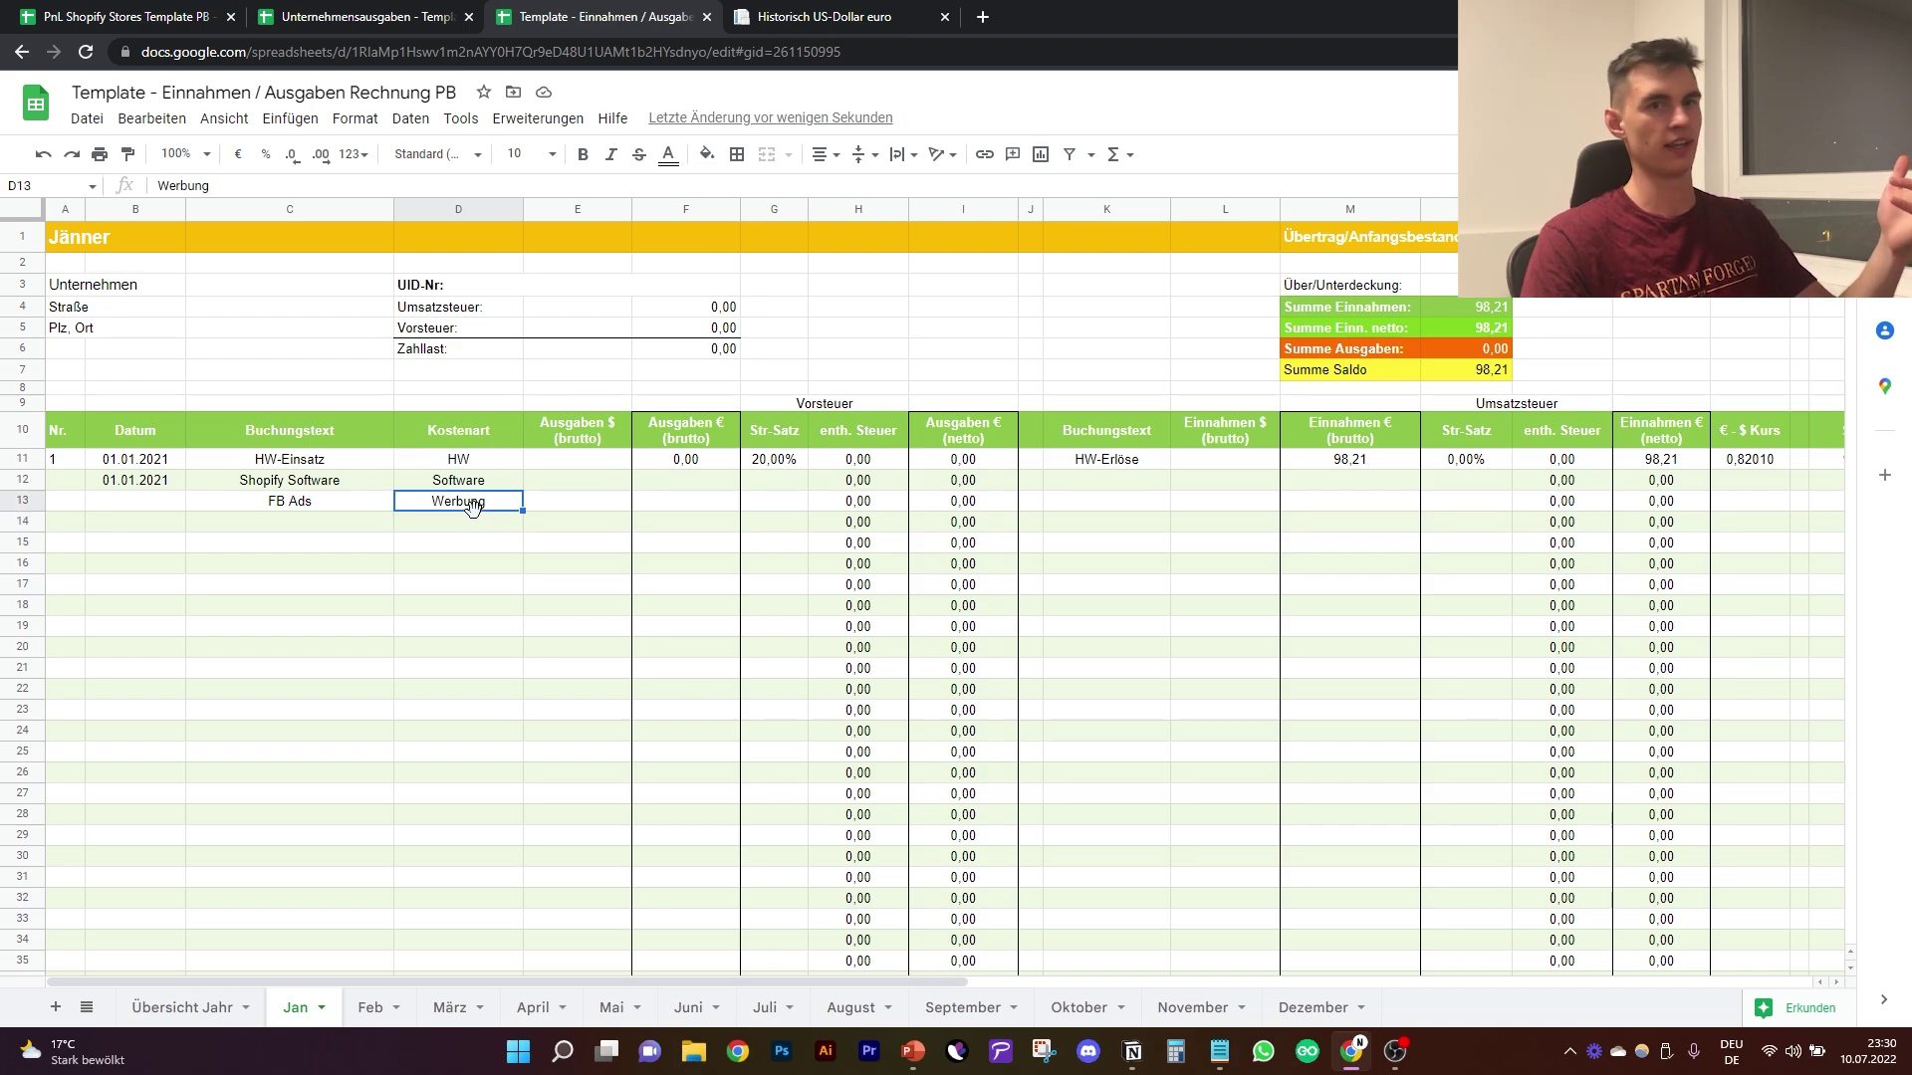
click(484, 565)
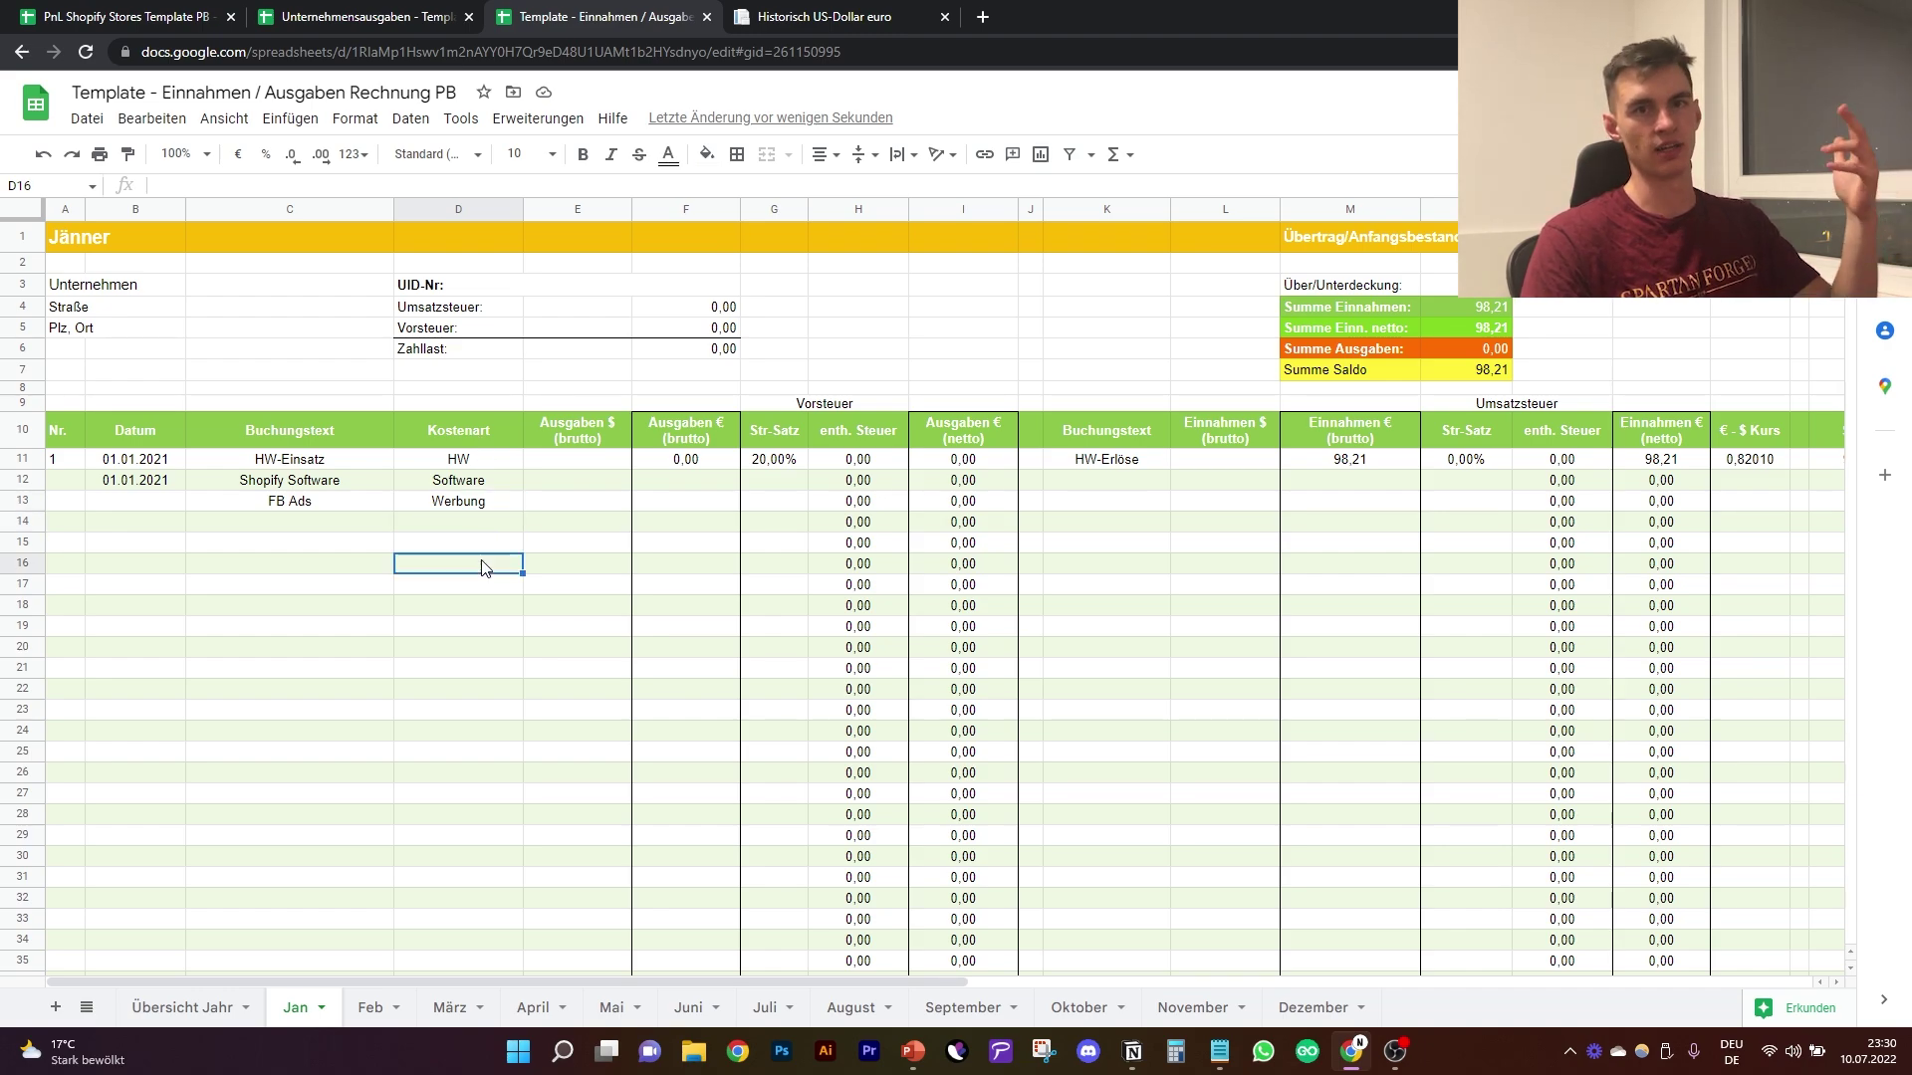
click(185, 1008)
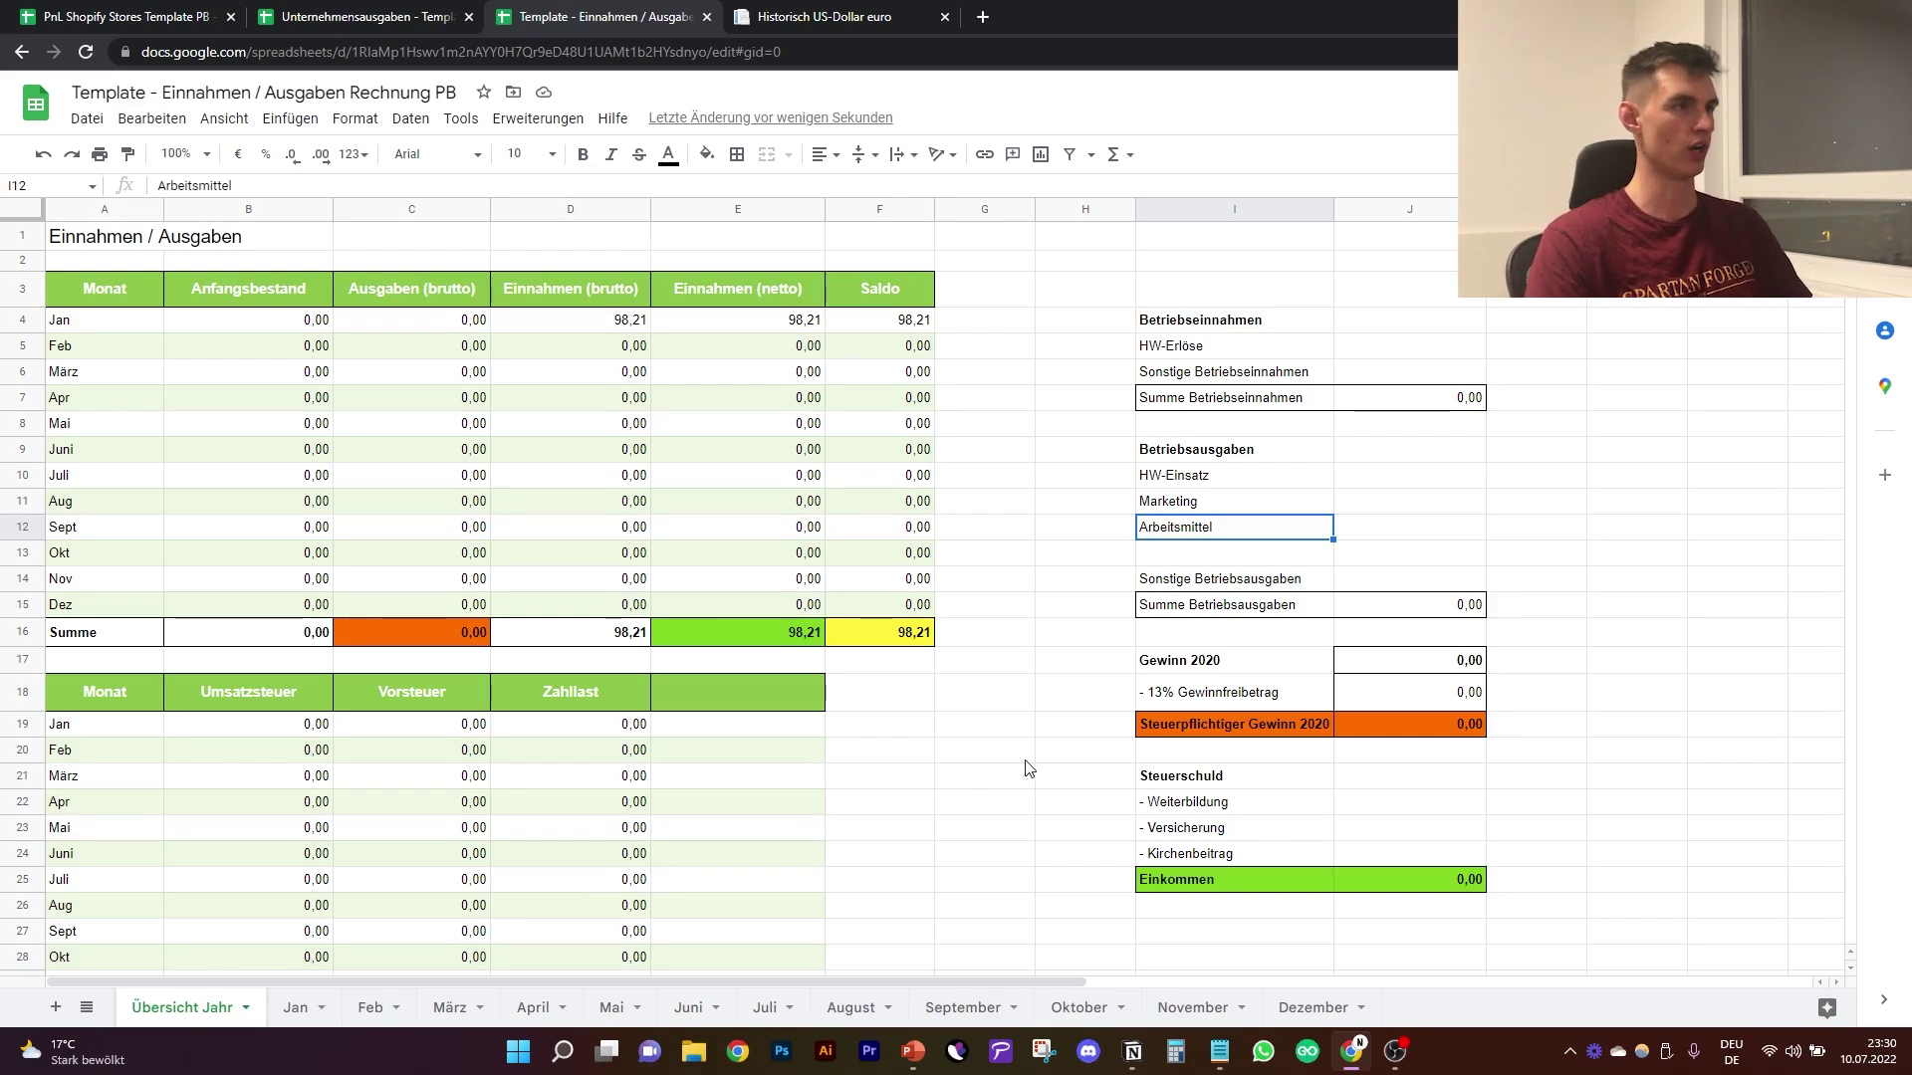
click(1328, 554)
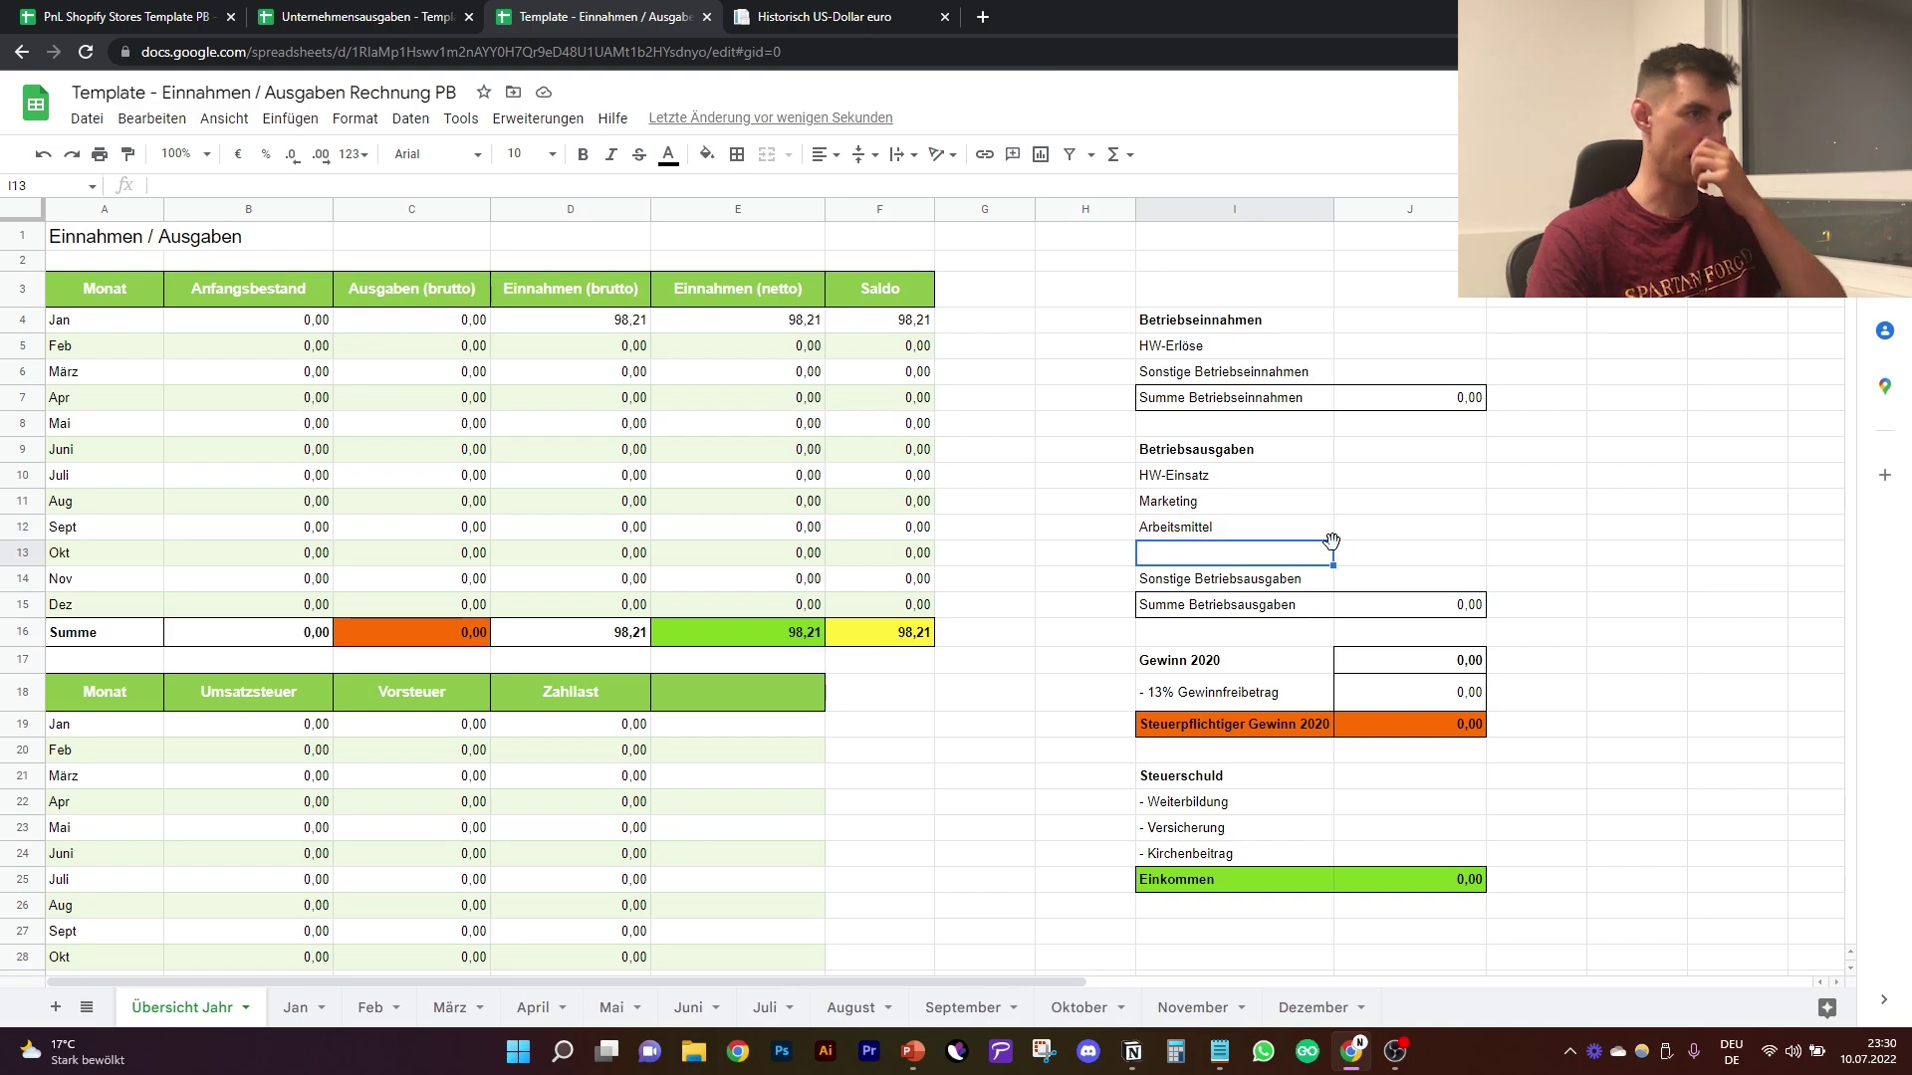
click(1231, 531)
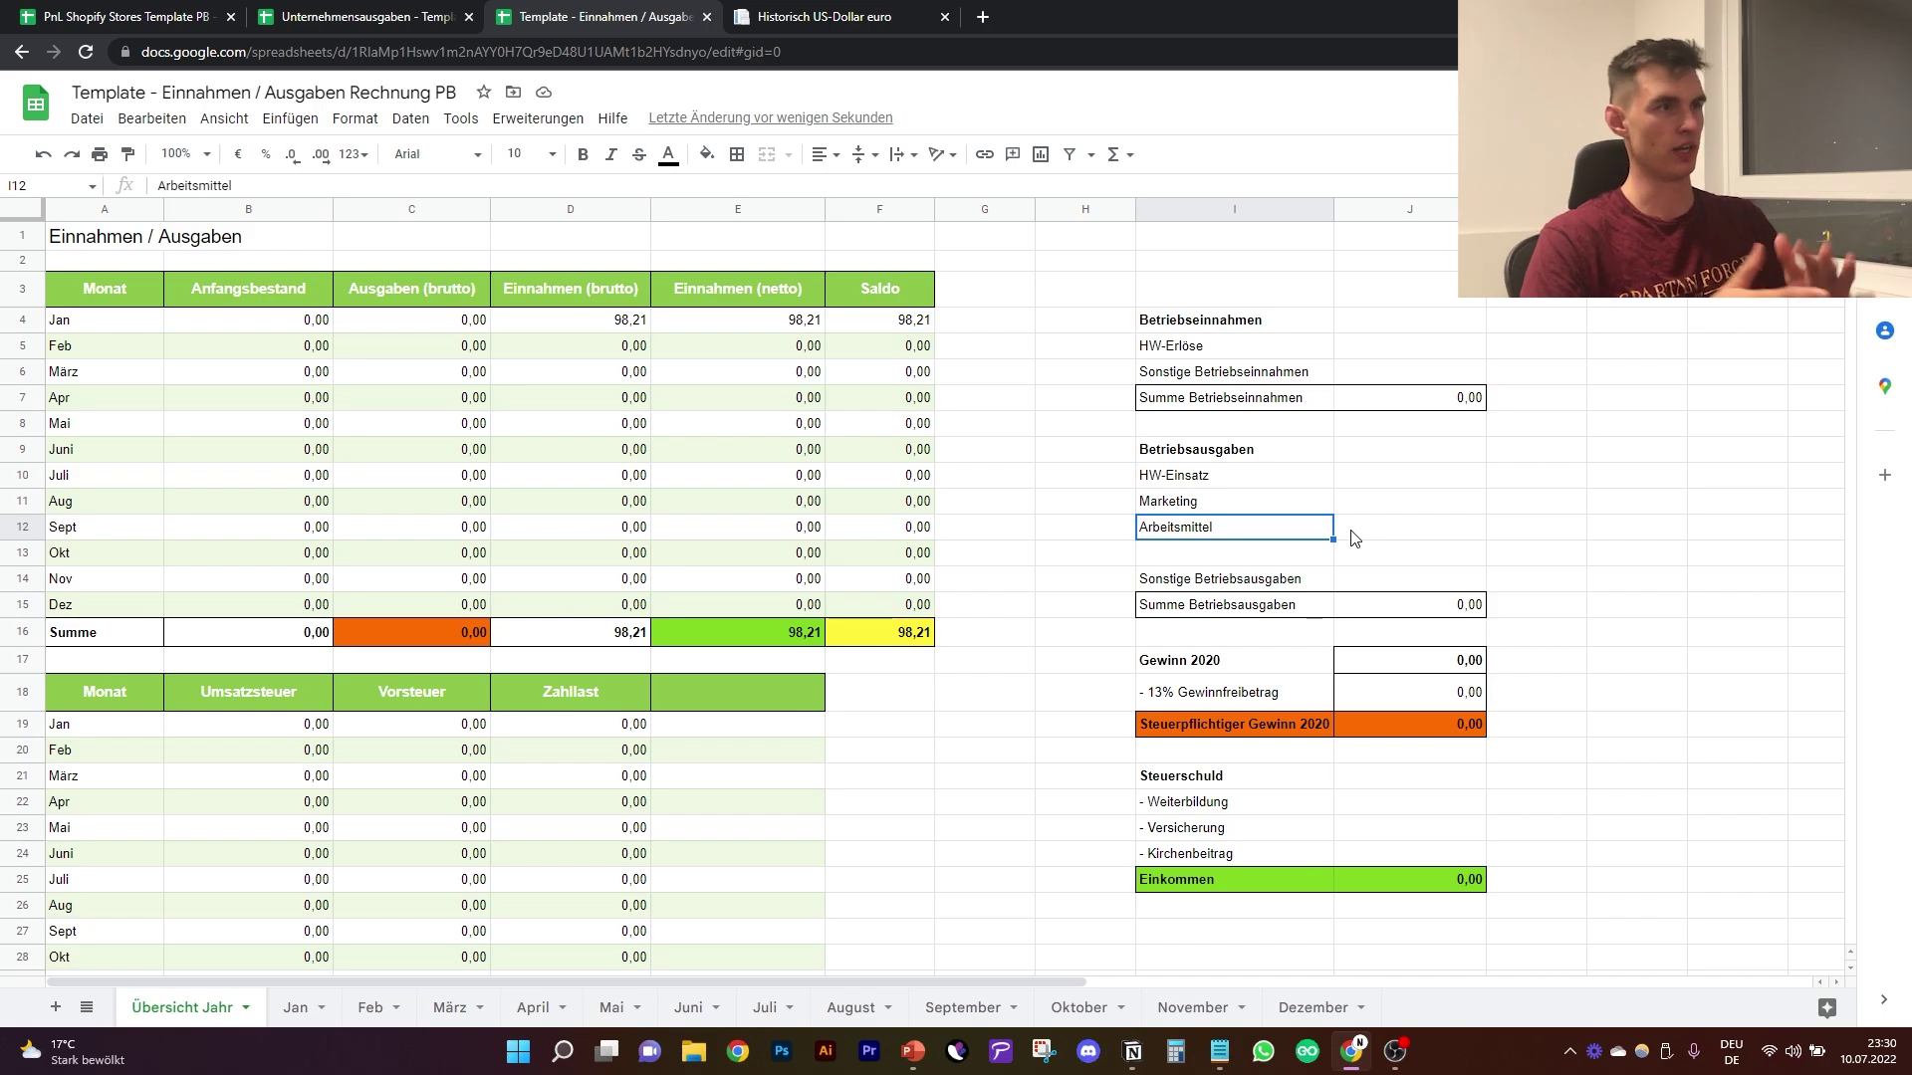
click(1346, 578)
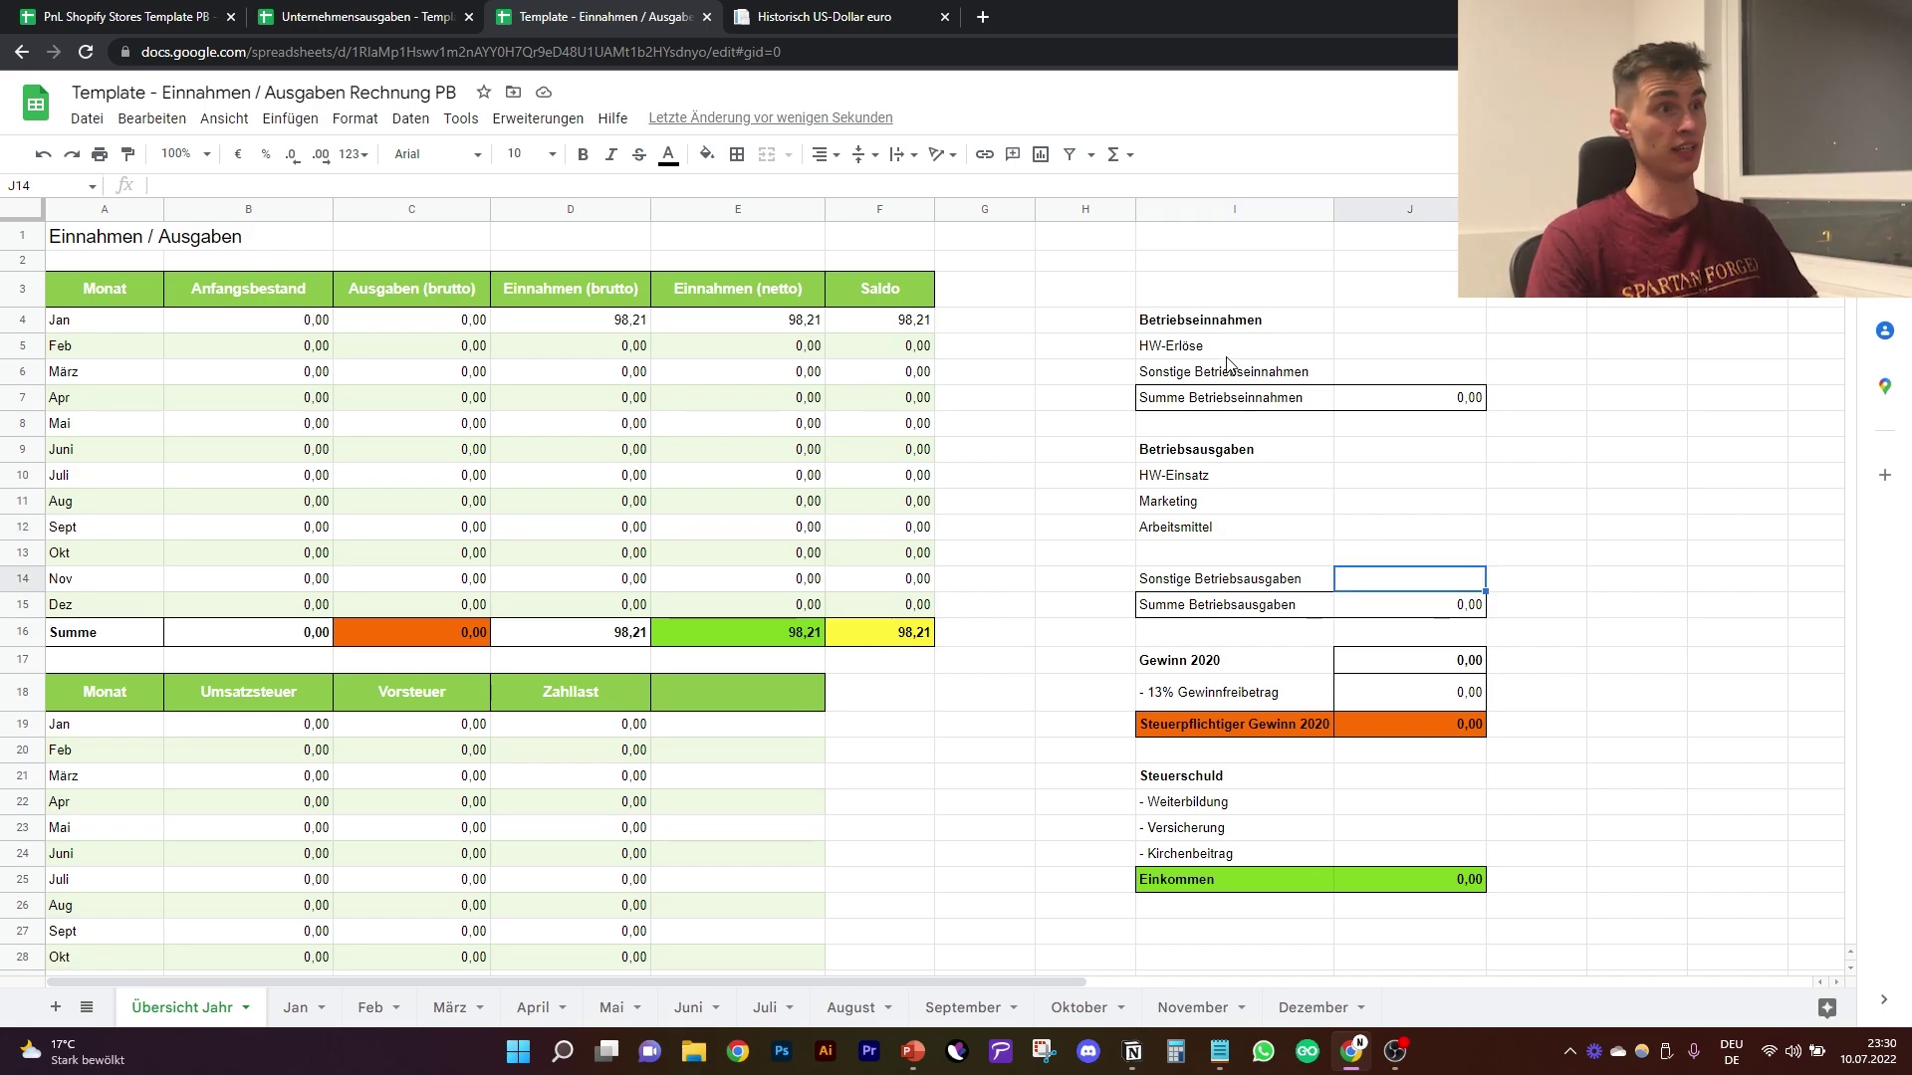
Step: Examine the profit calculation on the Übersicht Jahr sheet, including the expense cells, the Gewinn 2020 formula and the 13% Gewinnfreibetrag
drag(1235, 289, 1219, 770)
click(1358, 748)
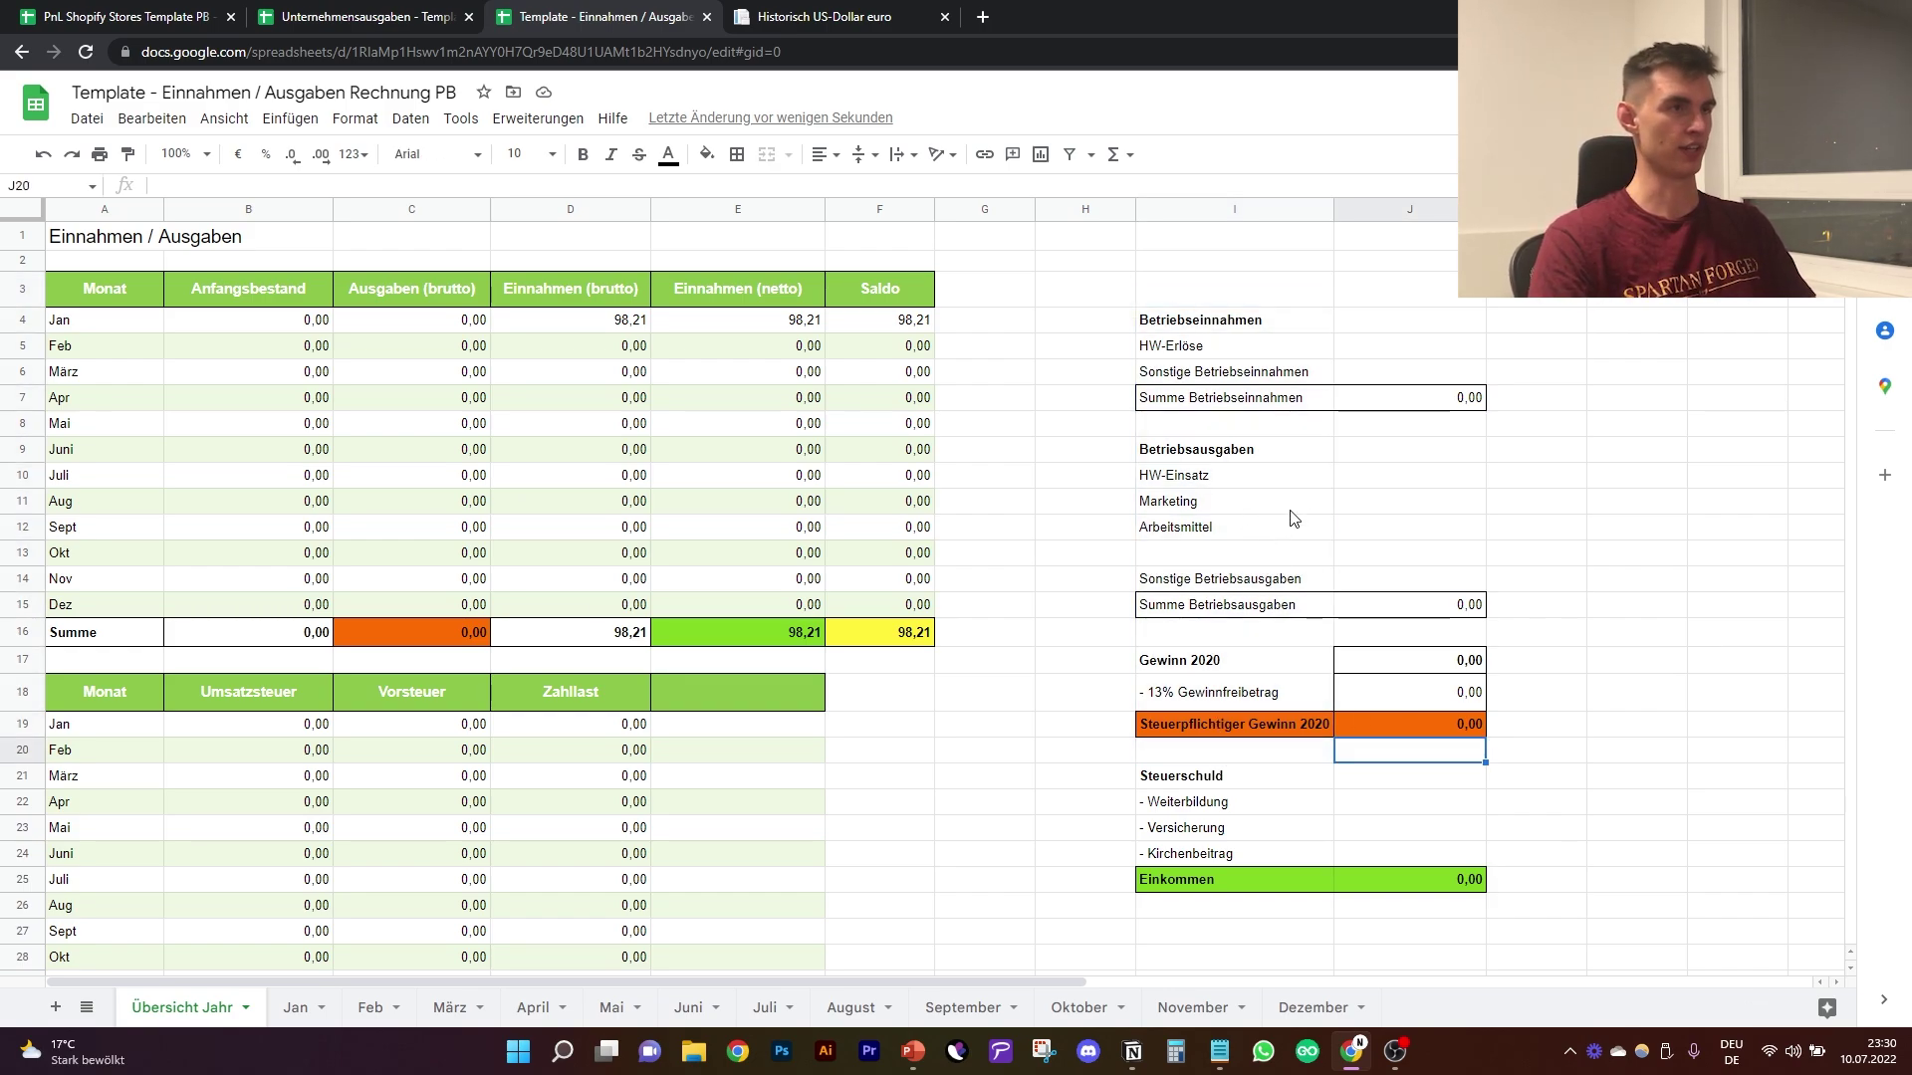
drag(1412, 476, 1443, 554)
click(1443, 554)
click(1408, 665)
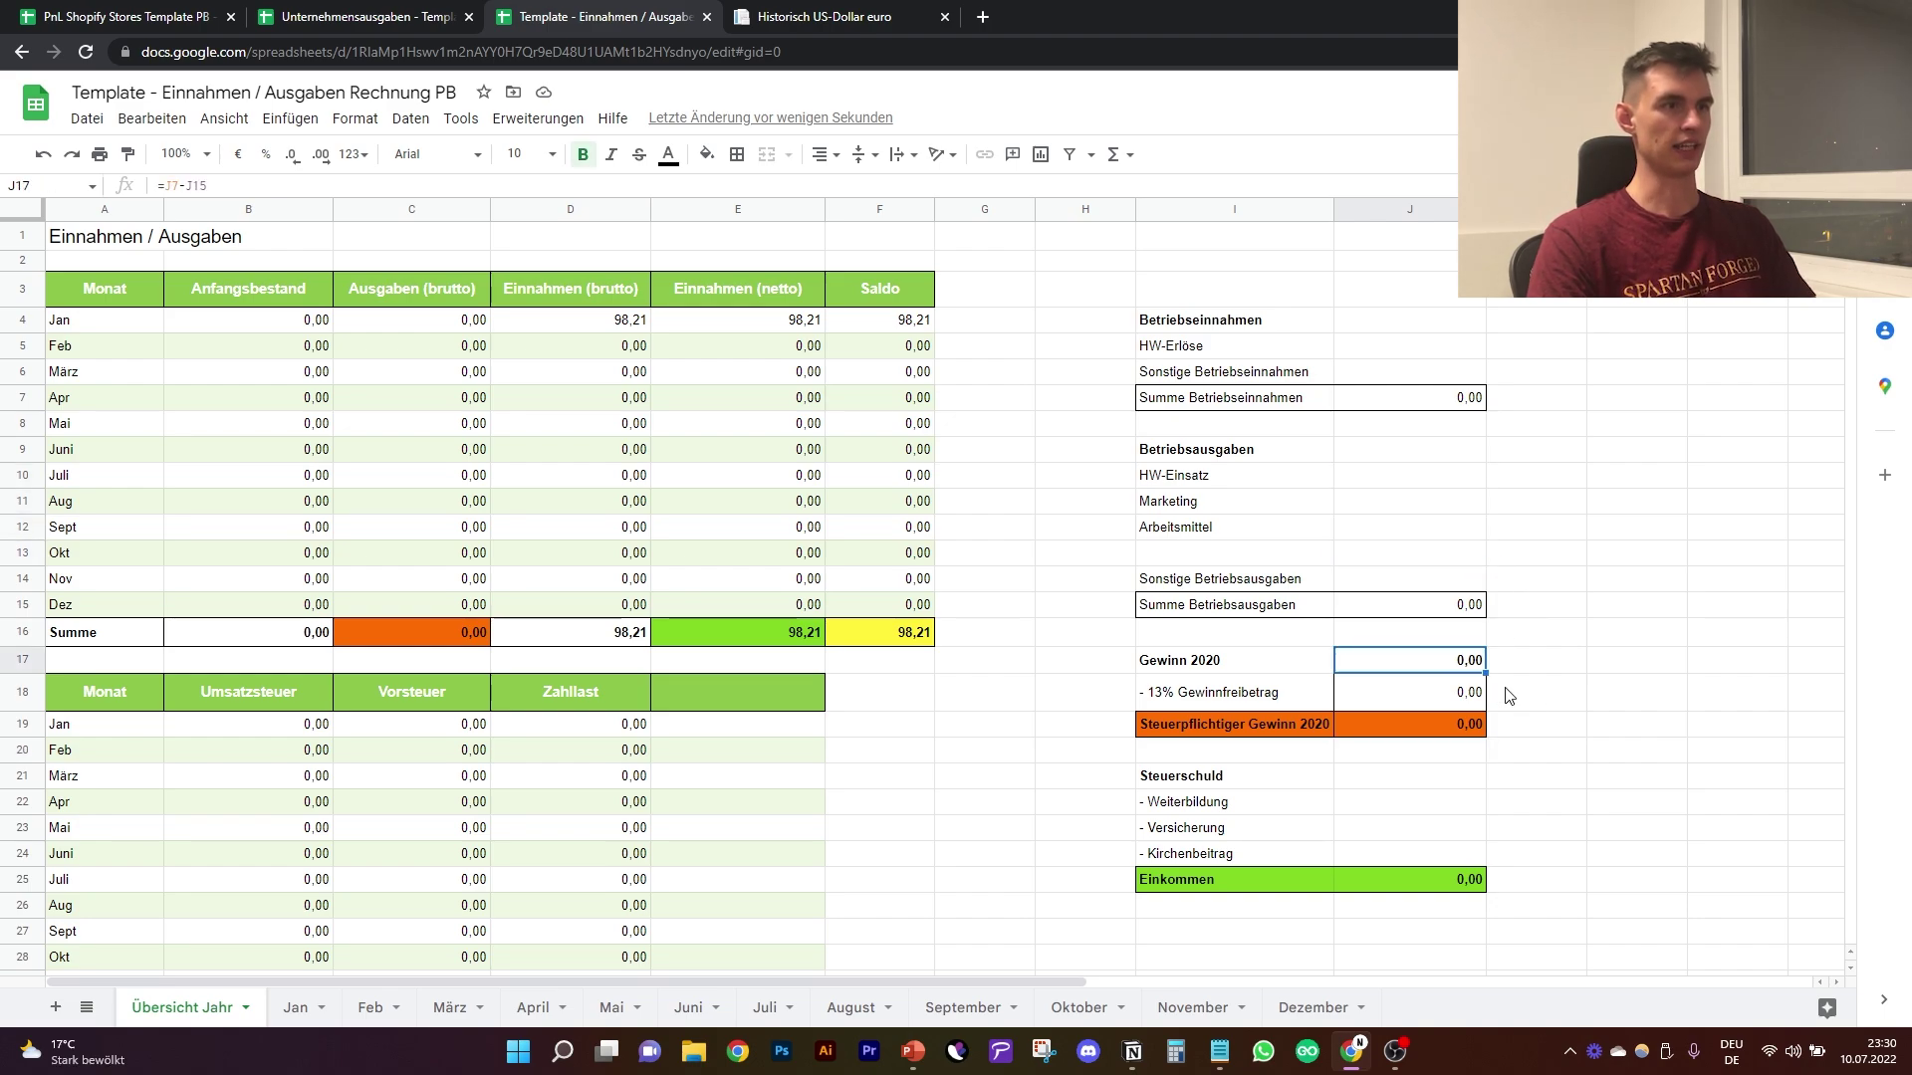
click(1210, 698)
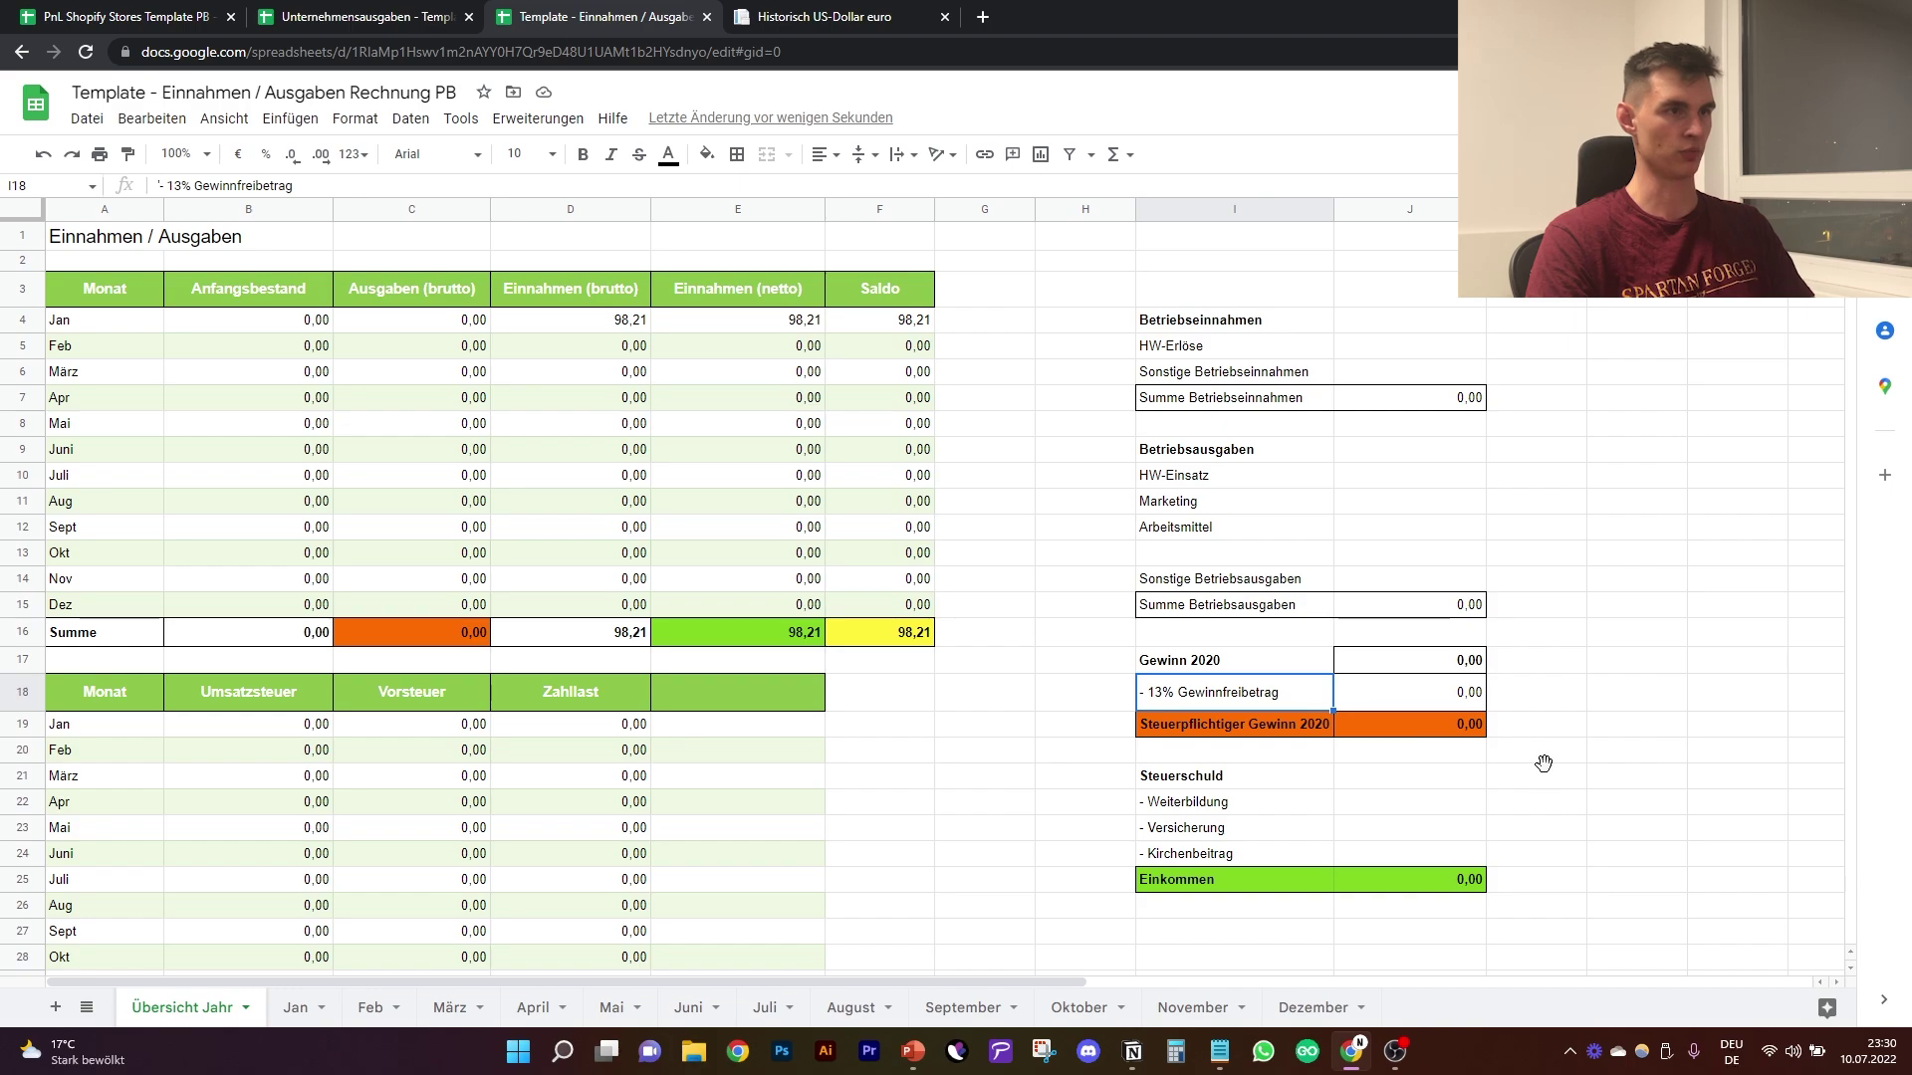
Step: Examine the Steuerschuld deductions for Weiterbildung, Versicherung and Kirchenbeitrag, the Einkommen row and the rest of the yearly overview
click(1200, 802)
click(1400, 811)
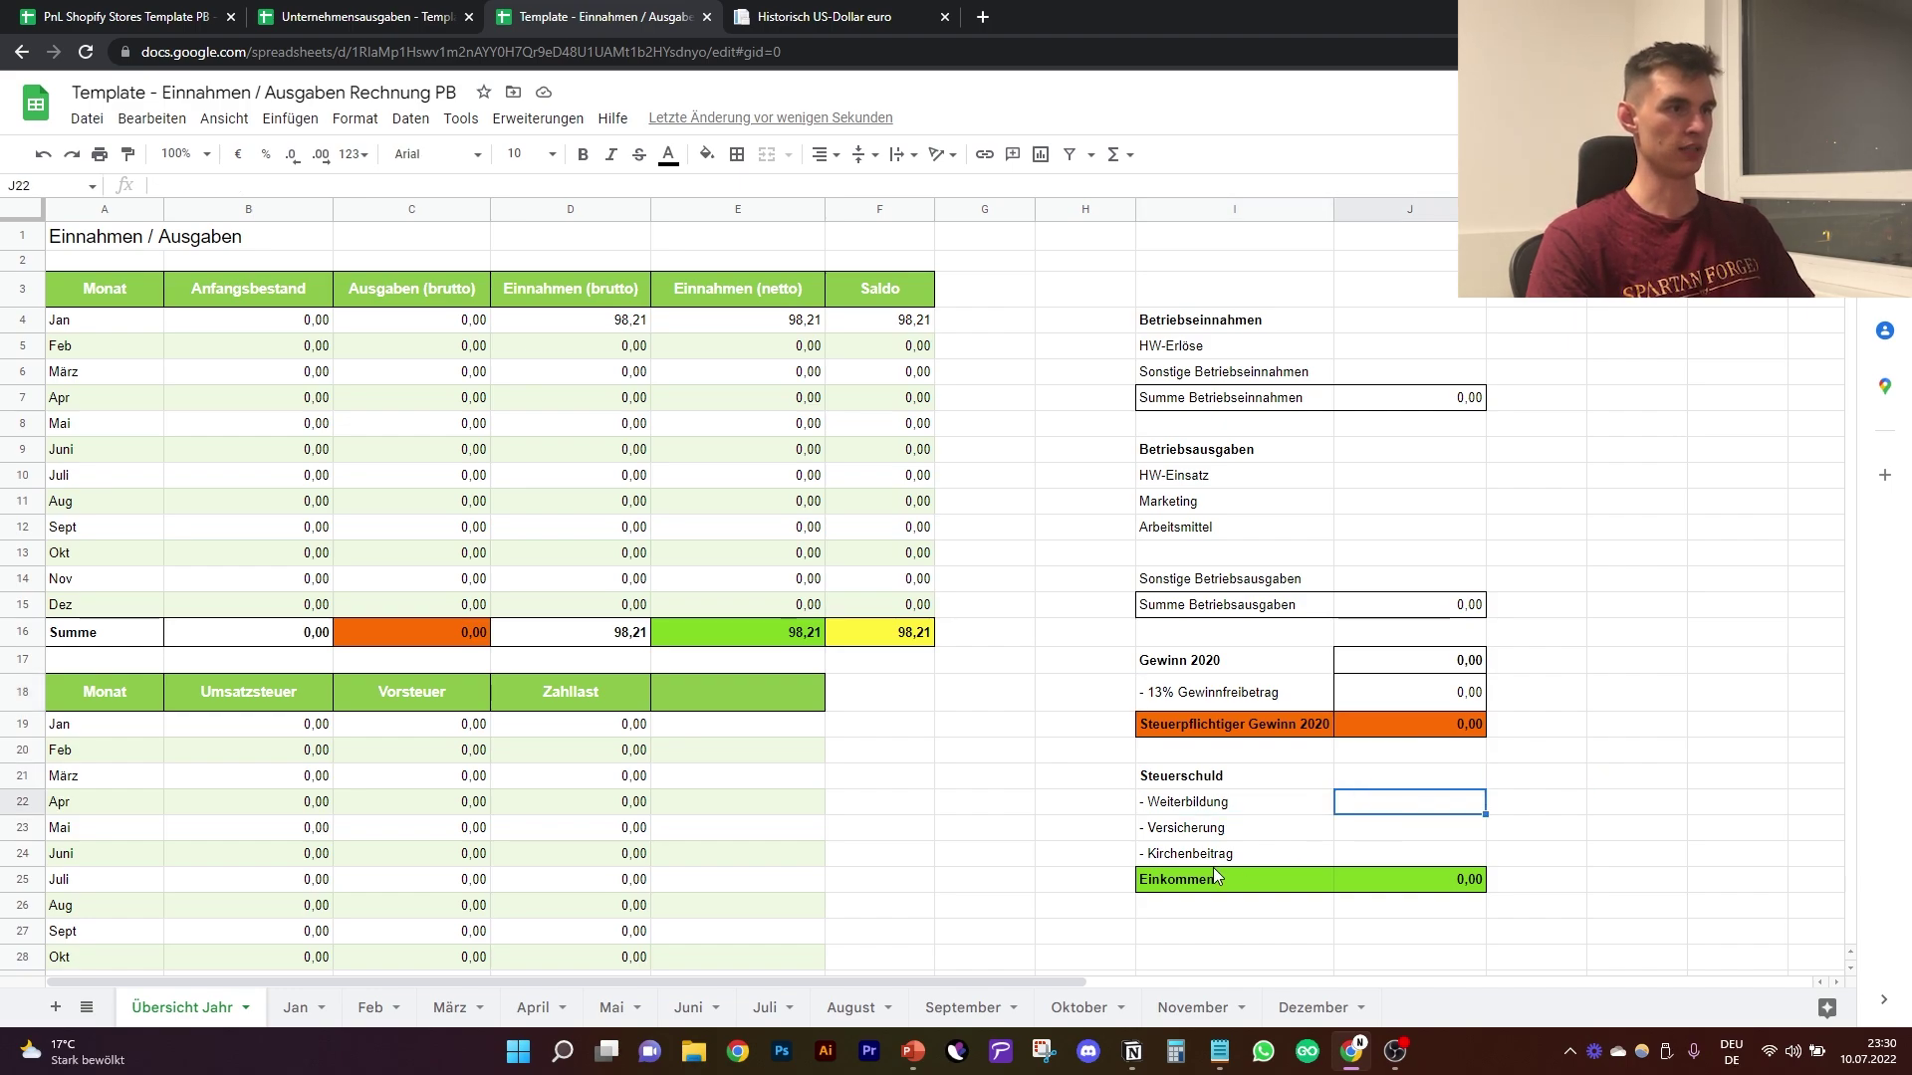
click(1330, 839)
click(1338, 856)
click(1633, 911)
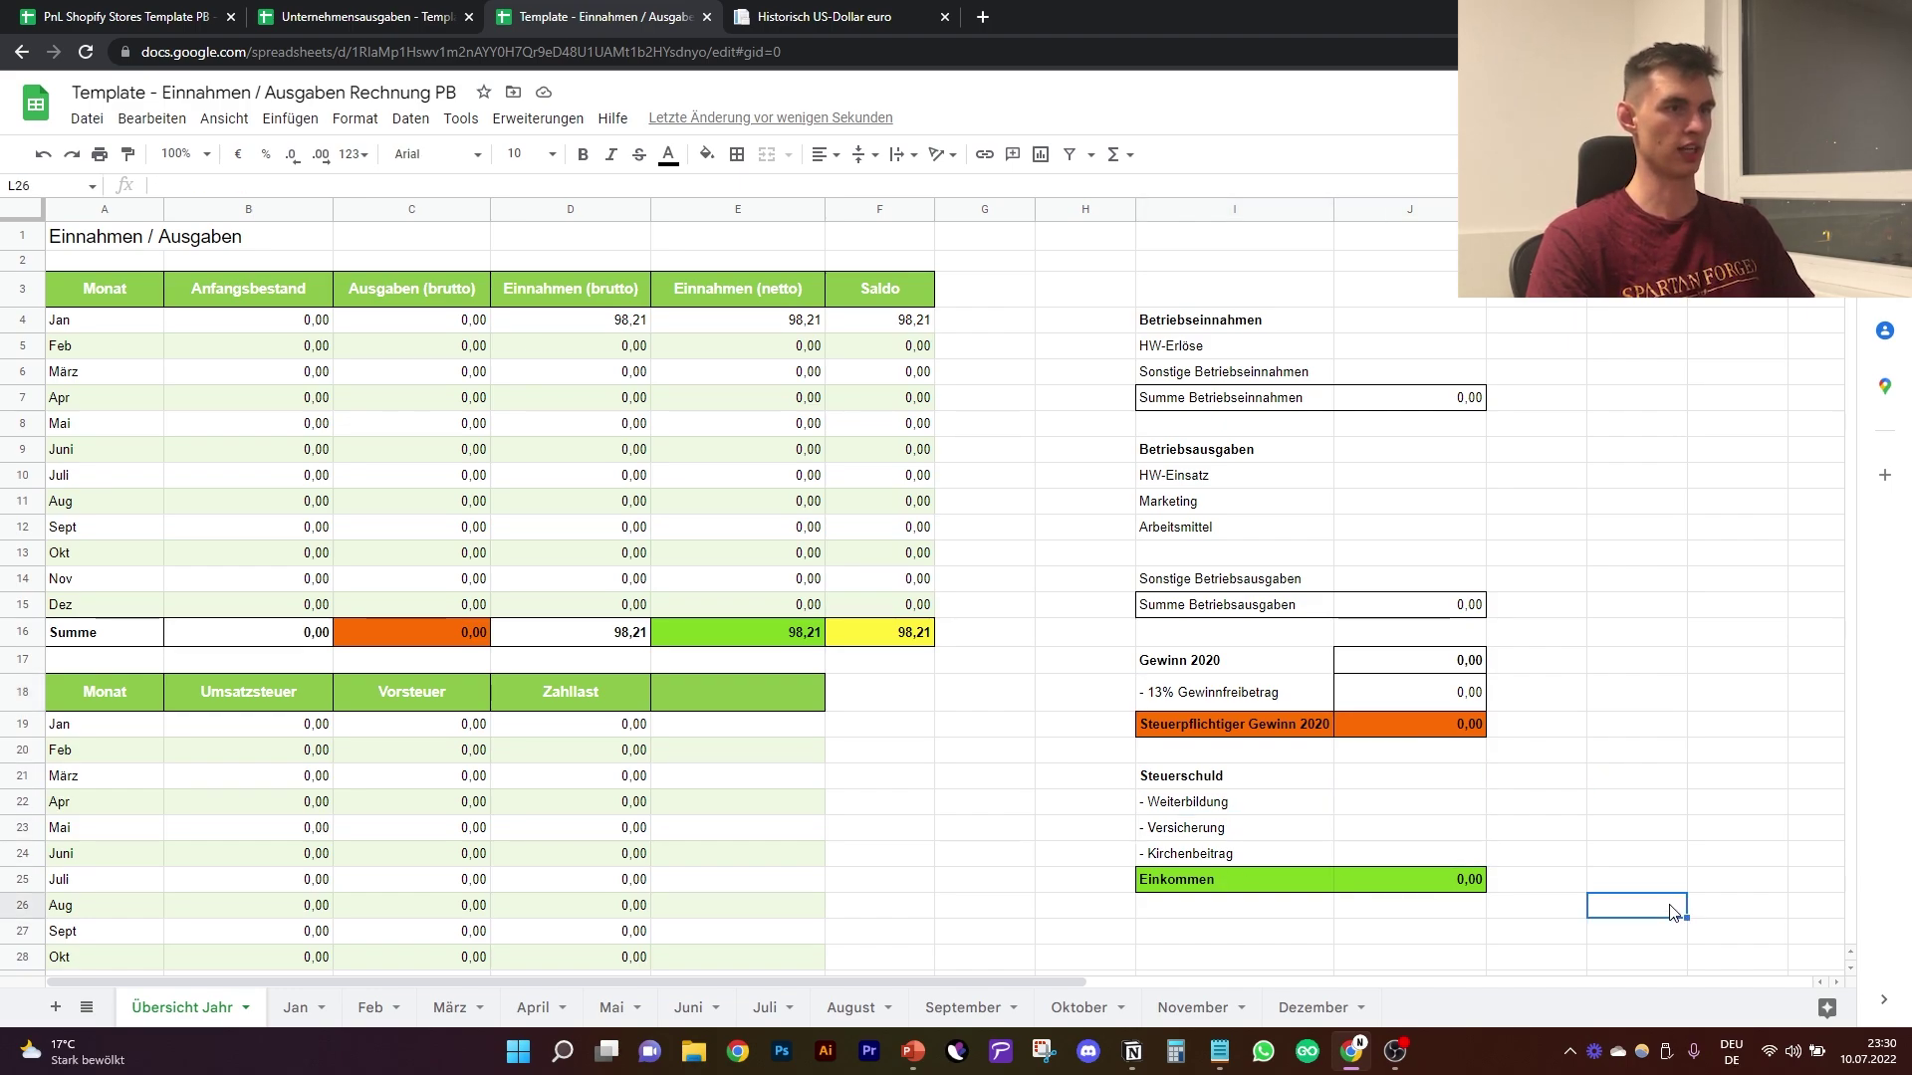
drag(1178, 889, 1413, 884)
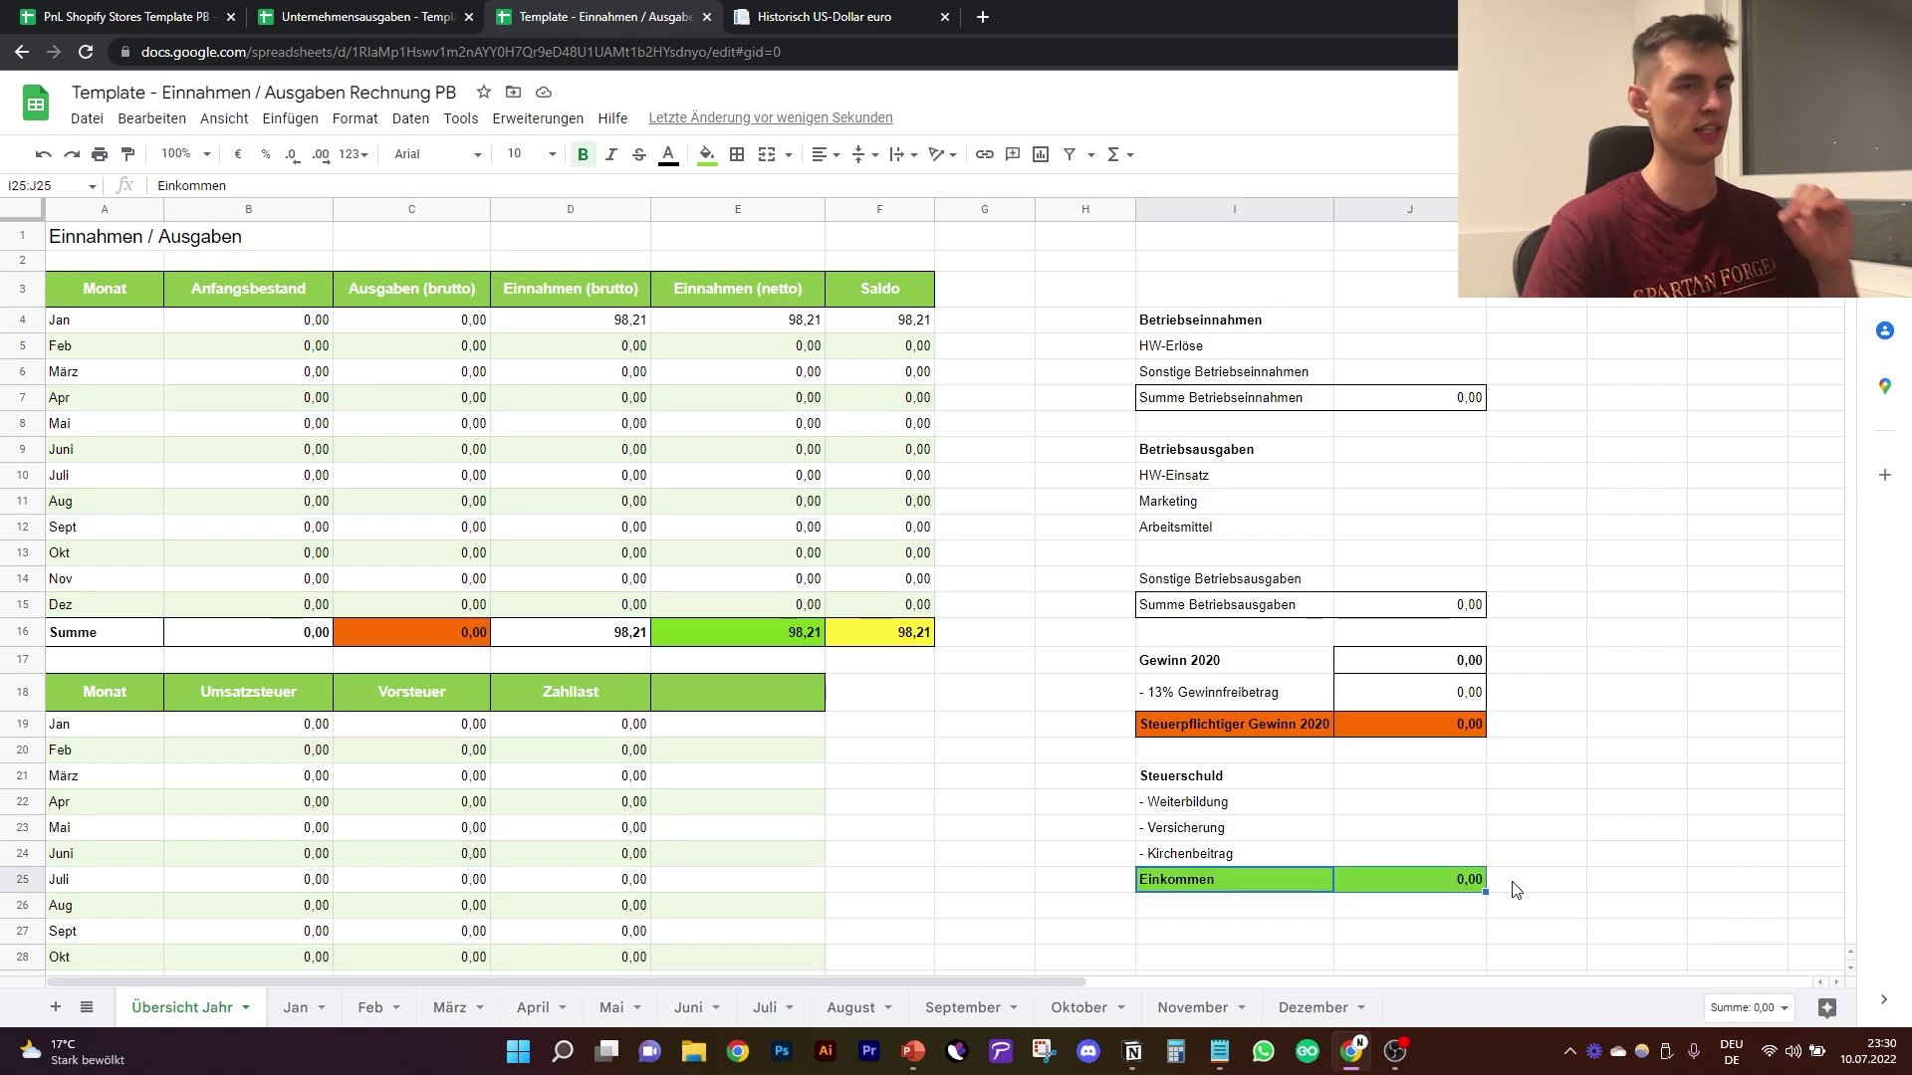
click(1494, 915)
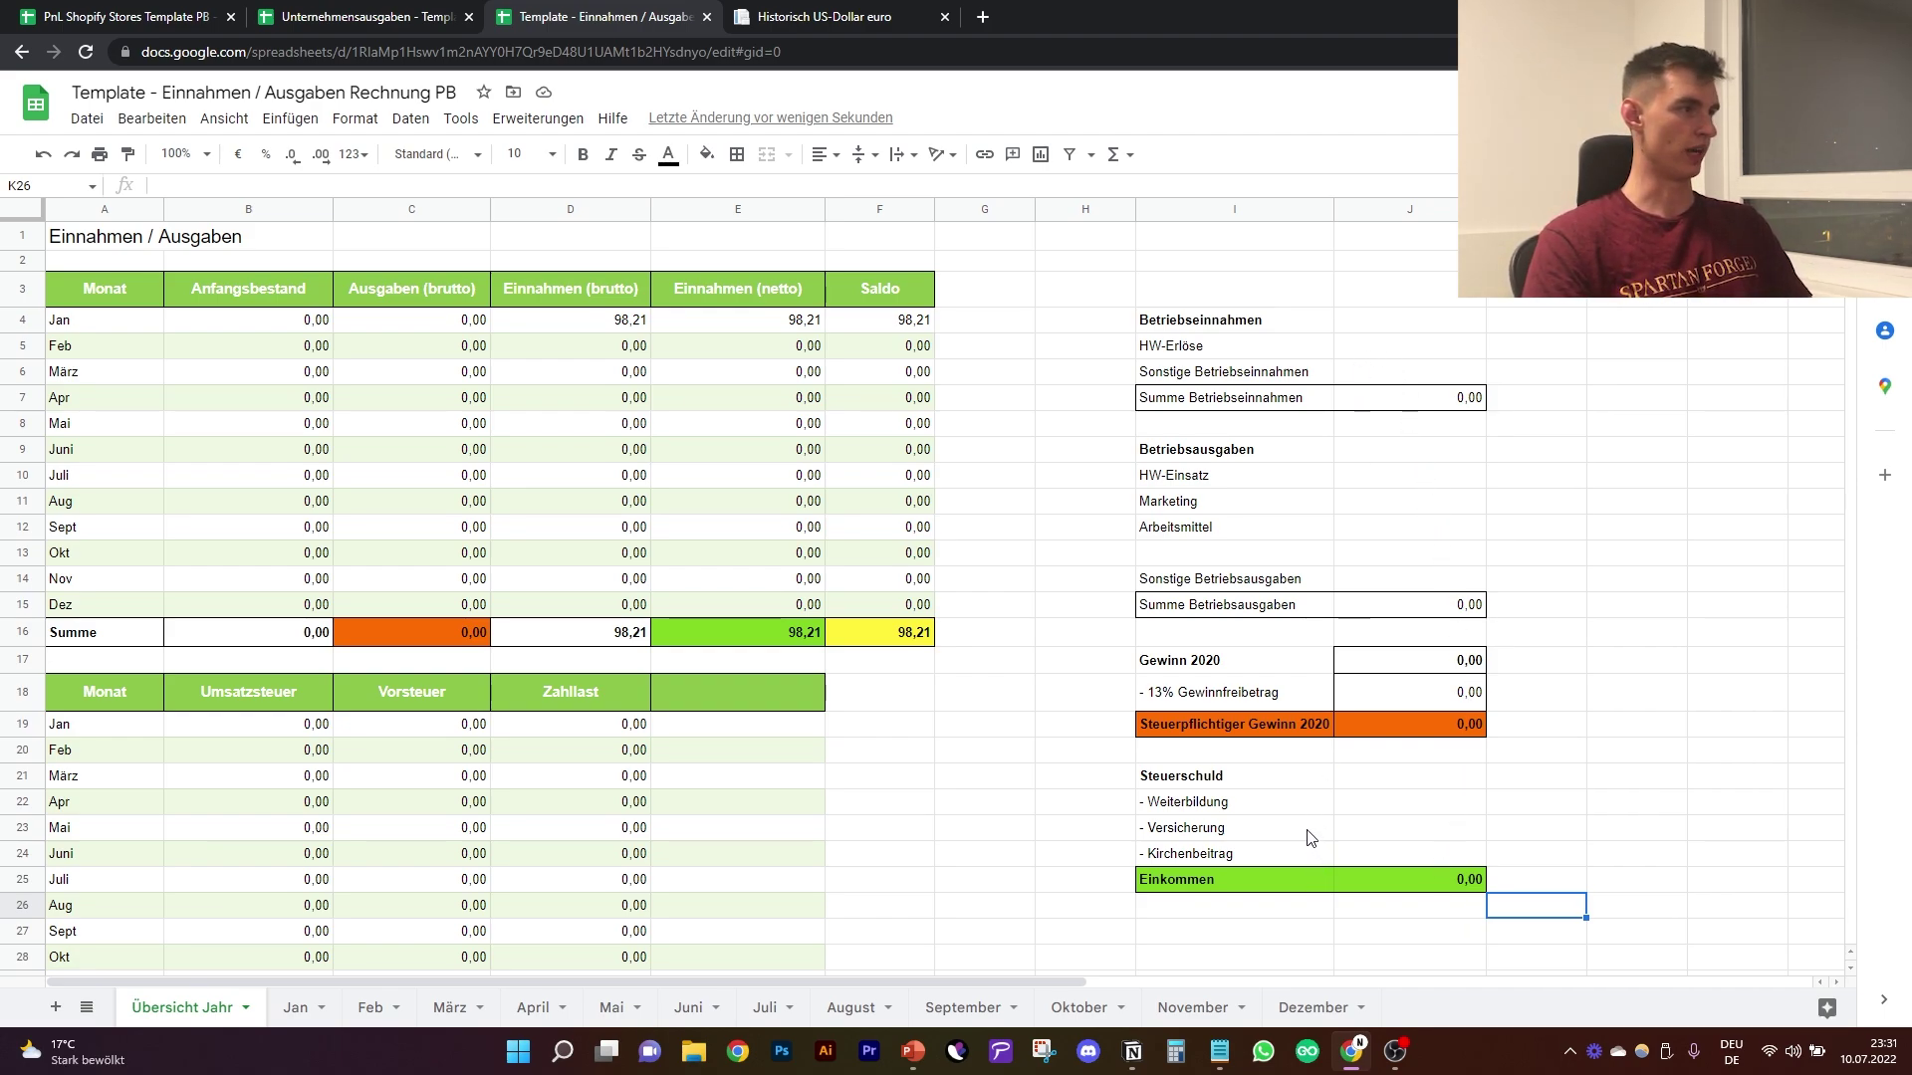
scroll(1032, 781, down, 2)
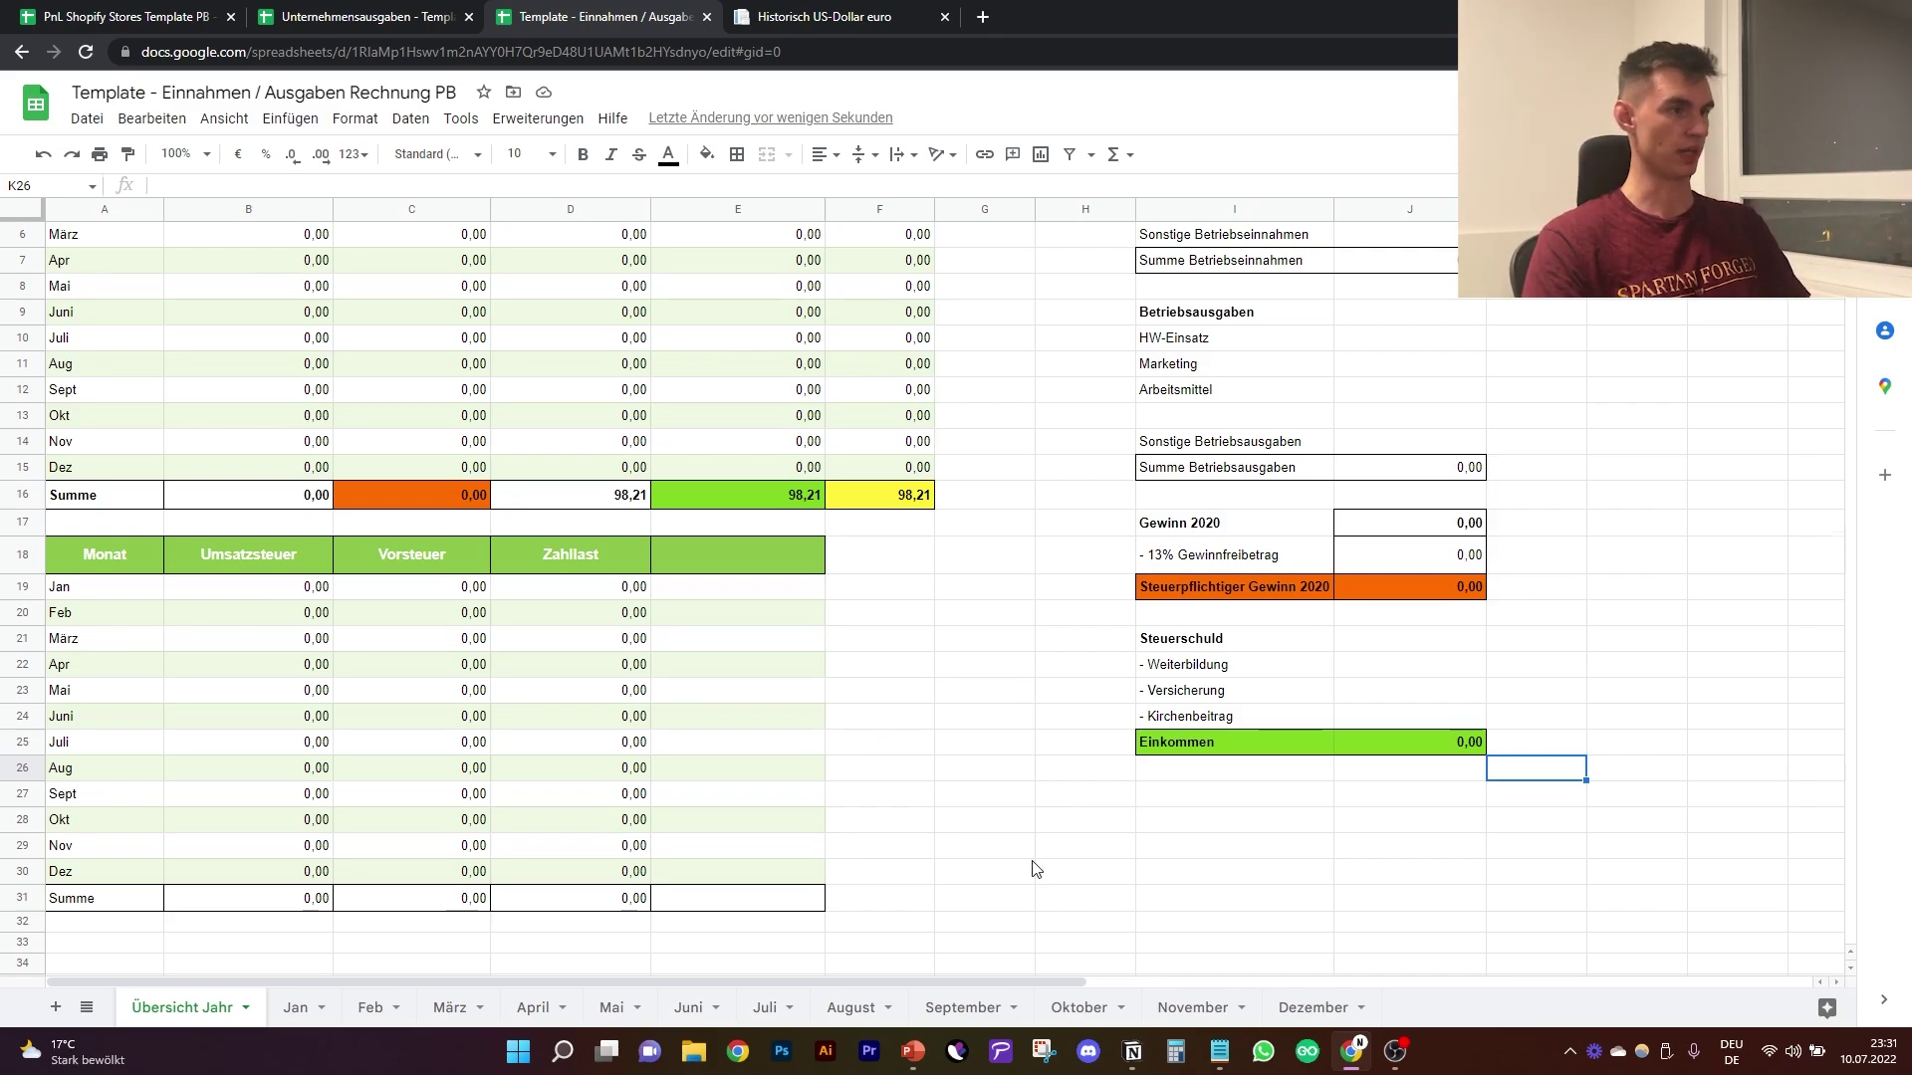
scroll(1032, 867, up, 2)
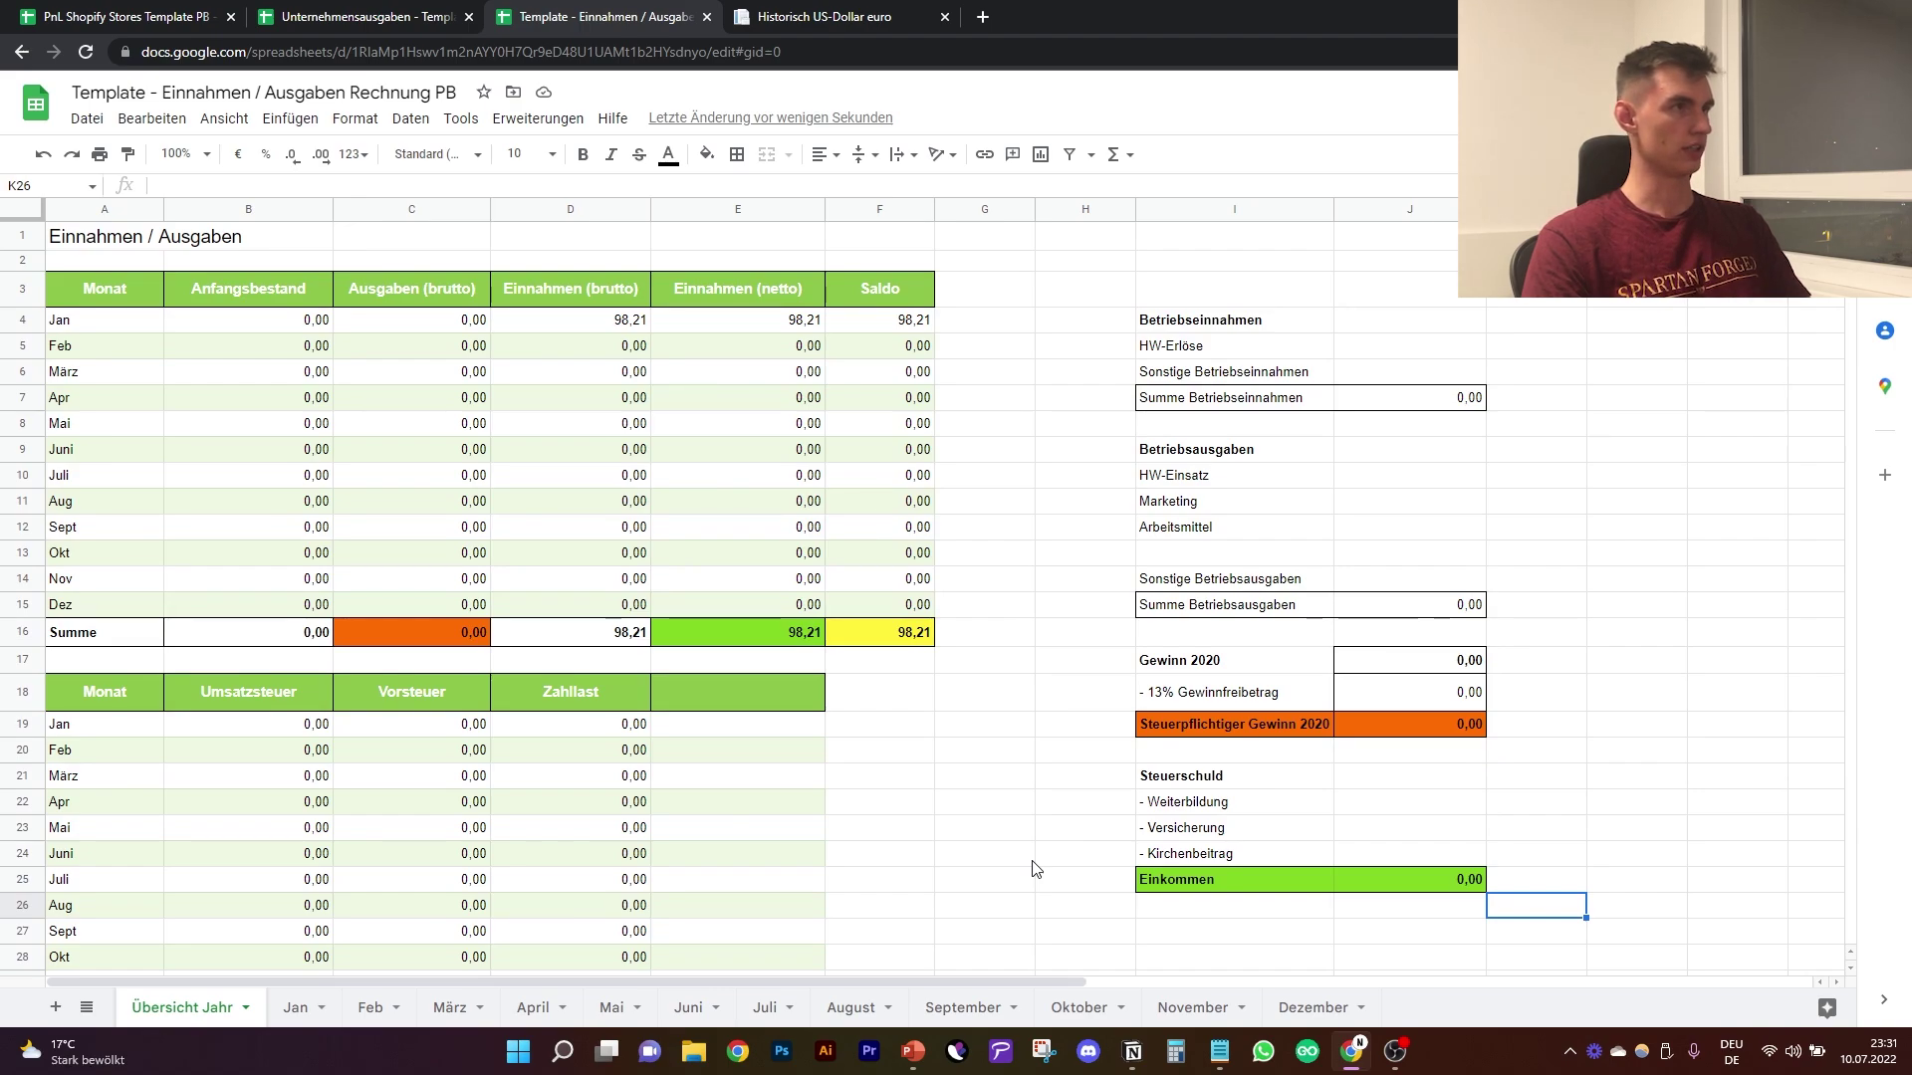